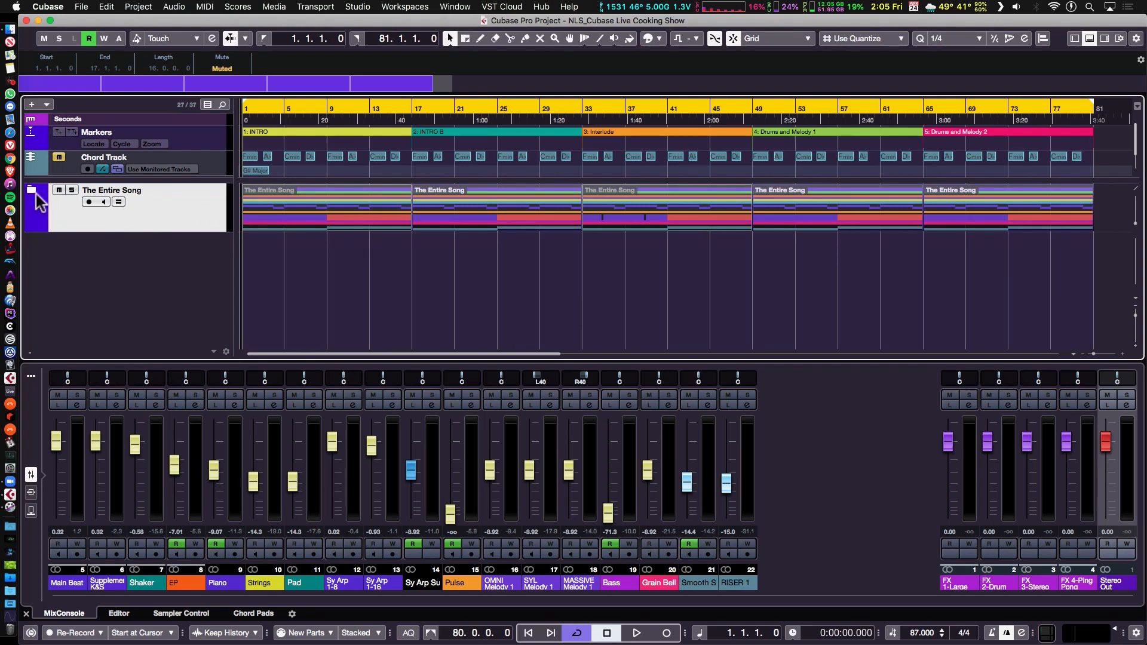
Select the The Entire Song folder track, play the arrangement from bar 1, and turn off cycle playback.
left_click(34, 193)
key("space")
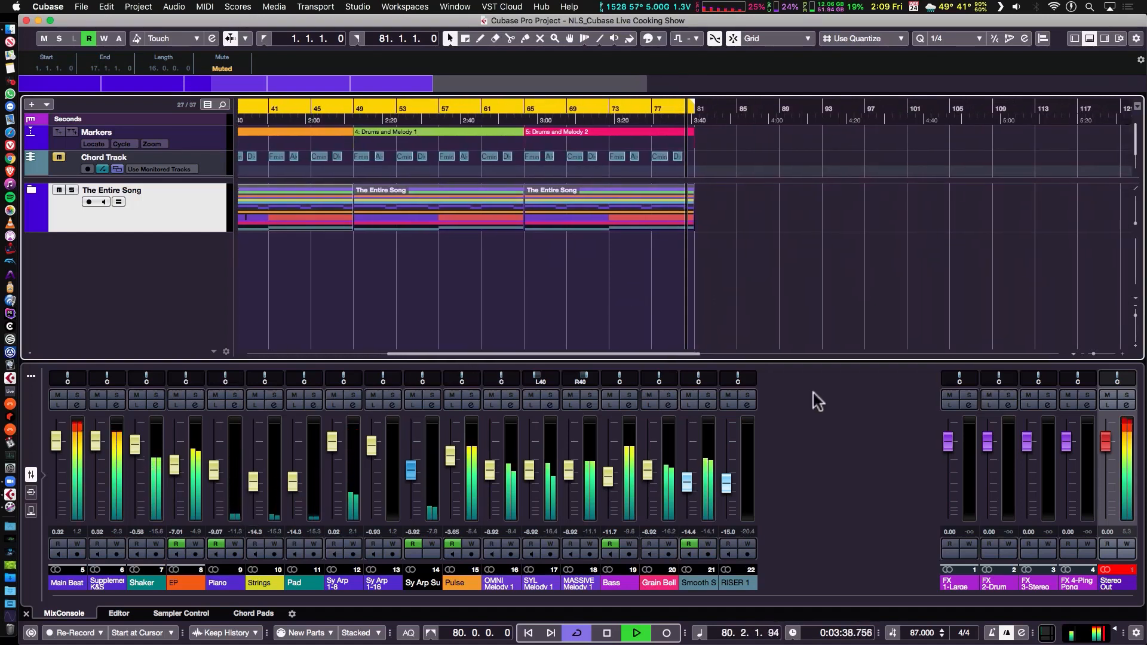
key("KP_Divide")
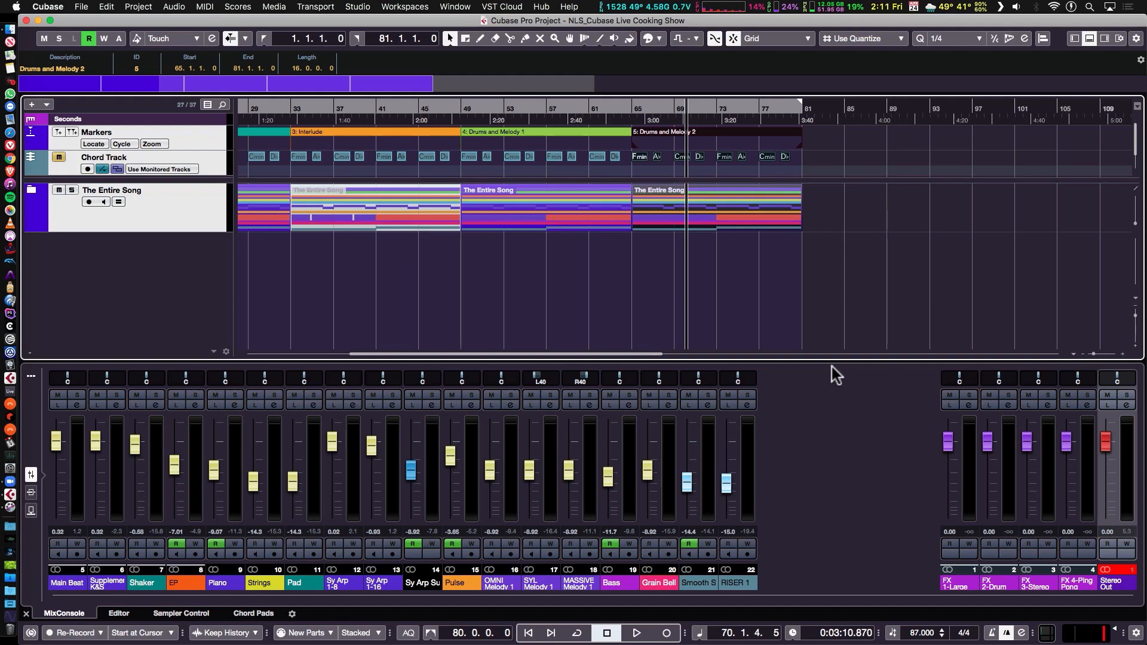
Duplicate the Drums and Melody 2 cycle marker and its matching The Entire Song folder part to bar 81.
key("super+d")
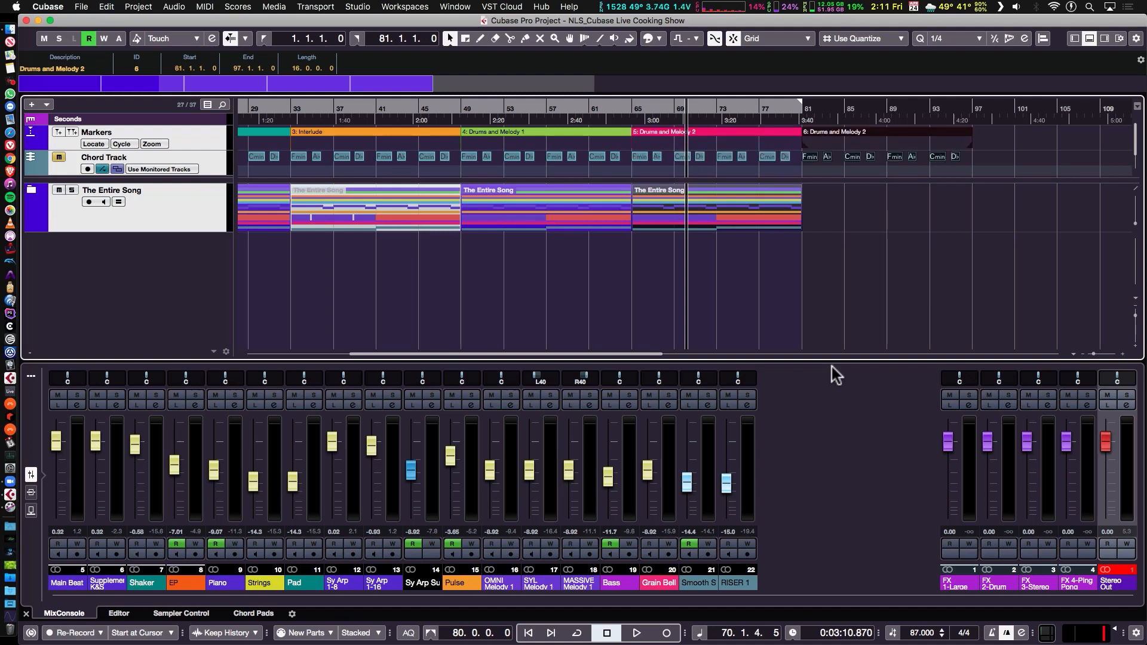
left_click(873, 310)
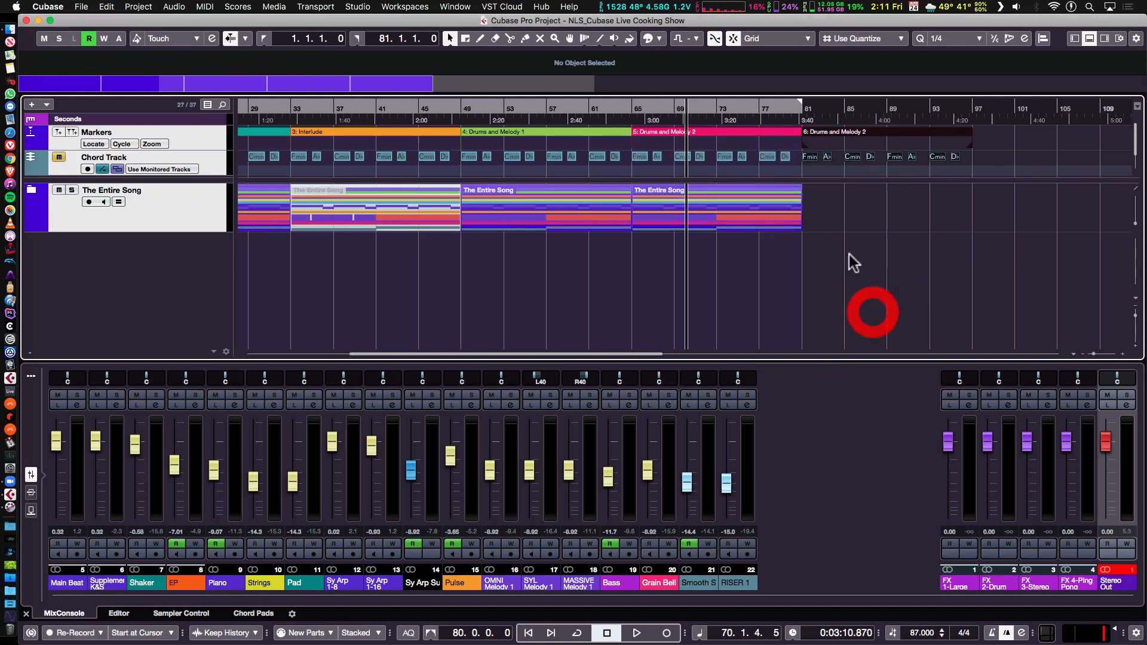
left_click(725, 205)
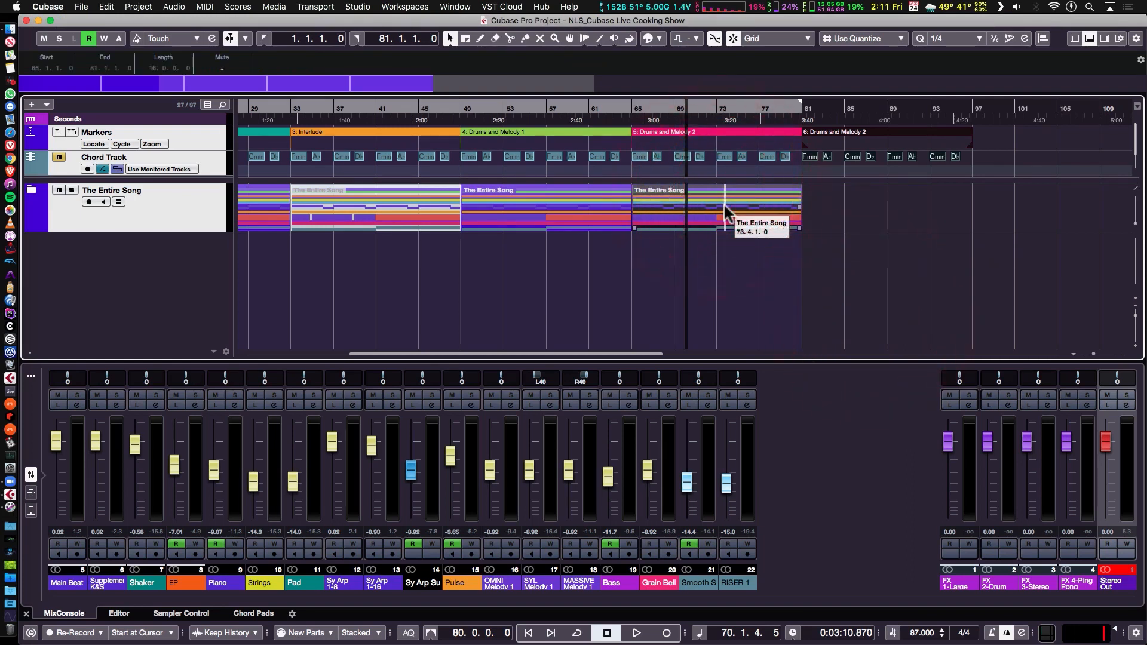
left_click(210, 162)
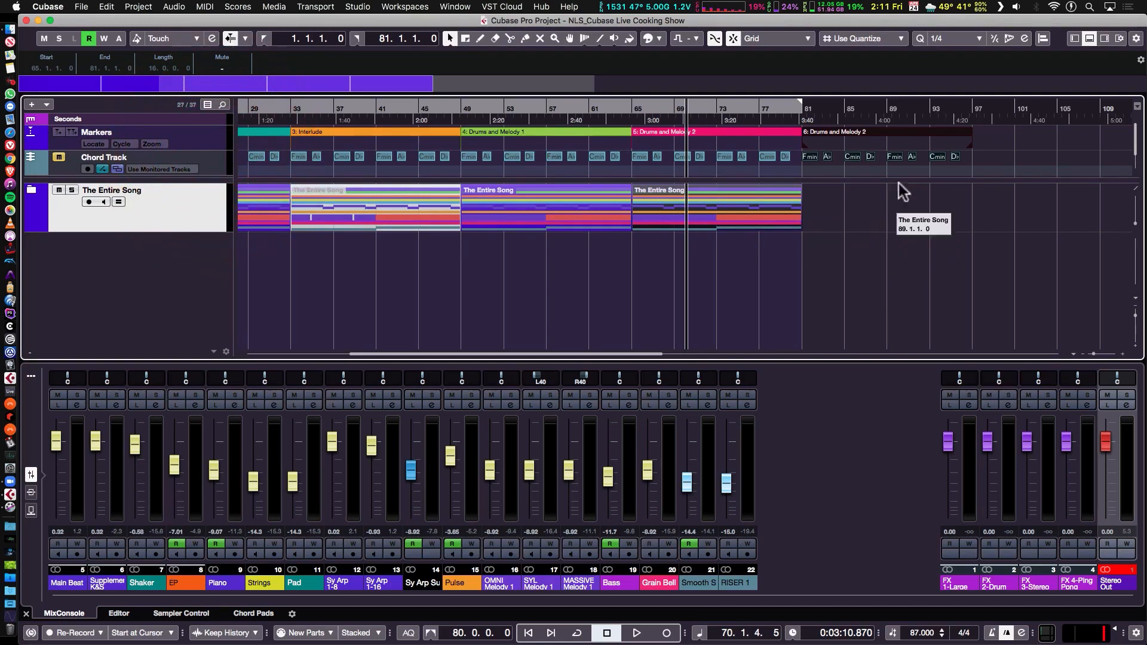
left_click(1002, 131)
left_click(906, 225)
left_click(695, 186)
key("super+d")
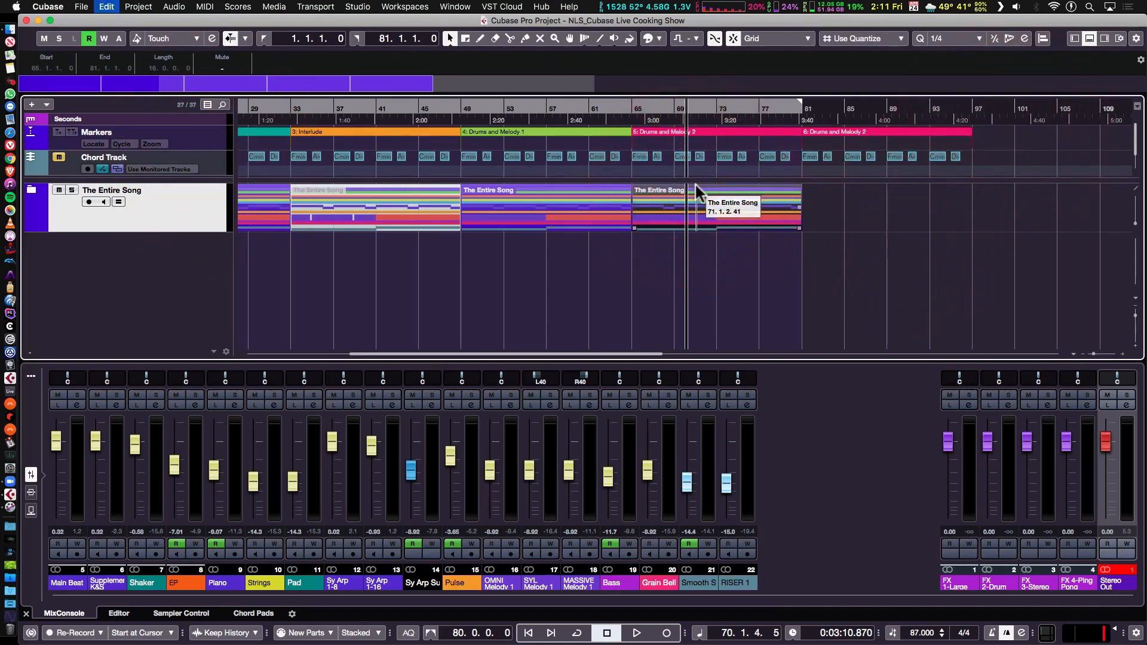
Give the duplicated cycle marker at bar 81 a dark colour and rename it Outro.
left_click(852, 132)
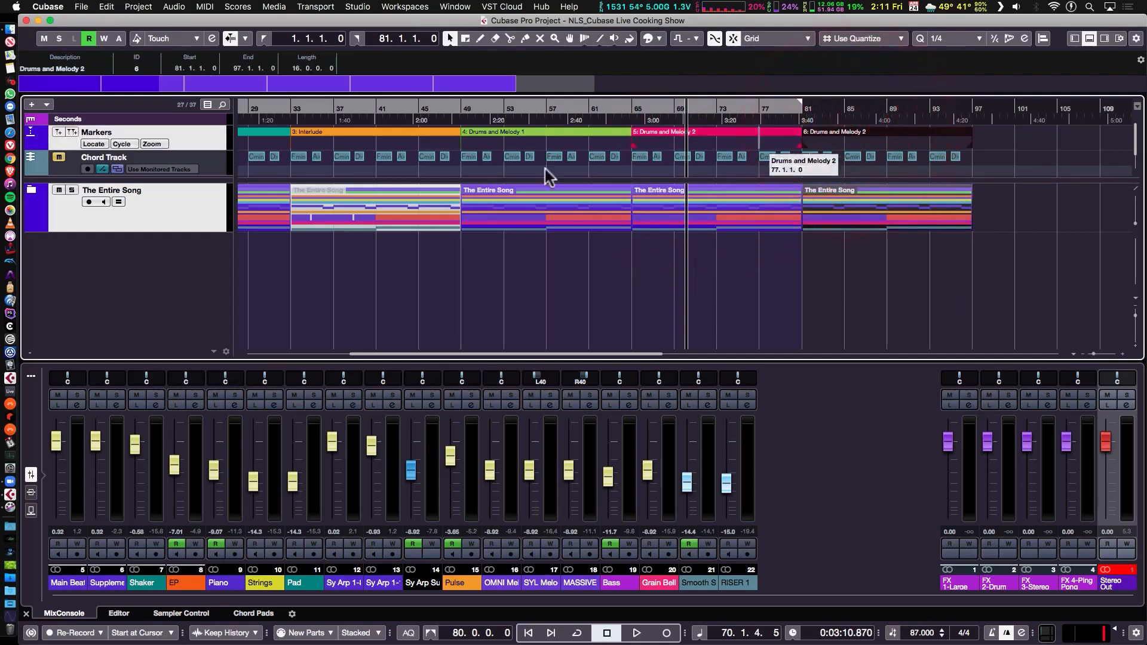
left_click(181, 206, "super")
left_click(192, 132, "super")
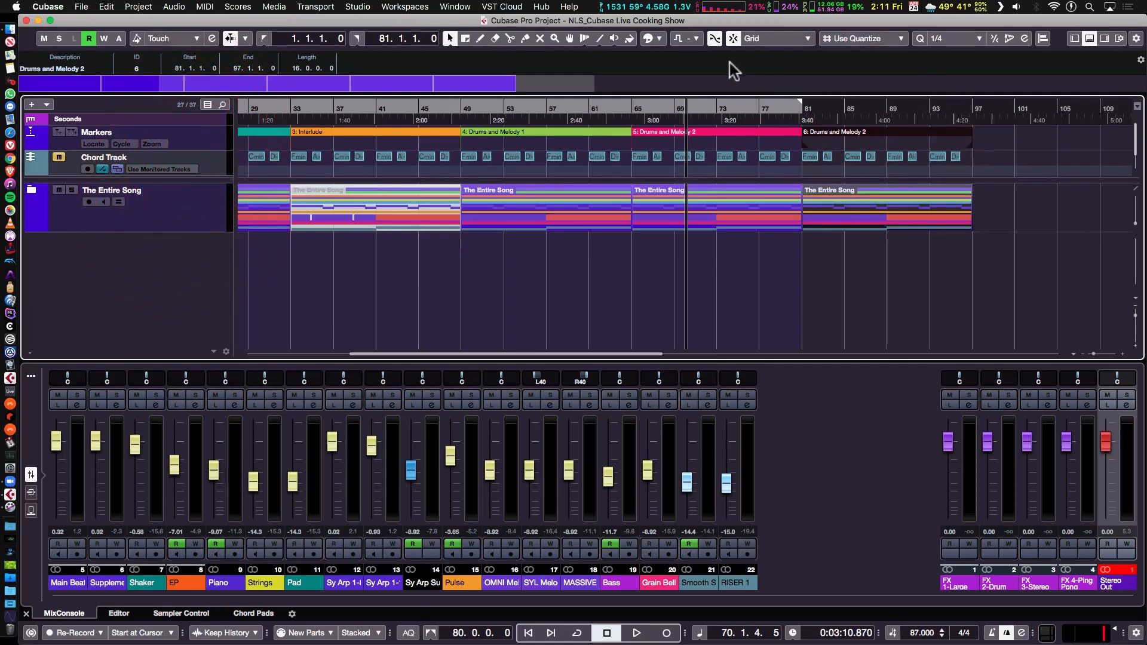
left_click(648, 38)
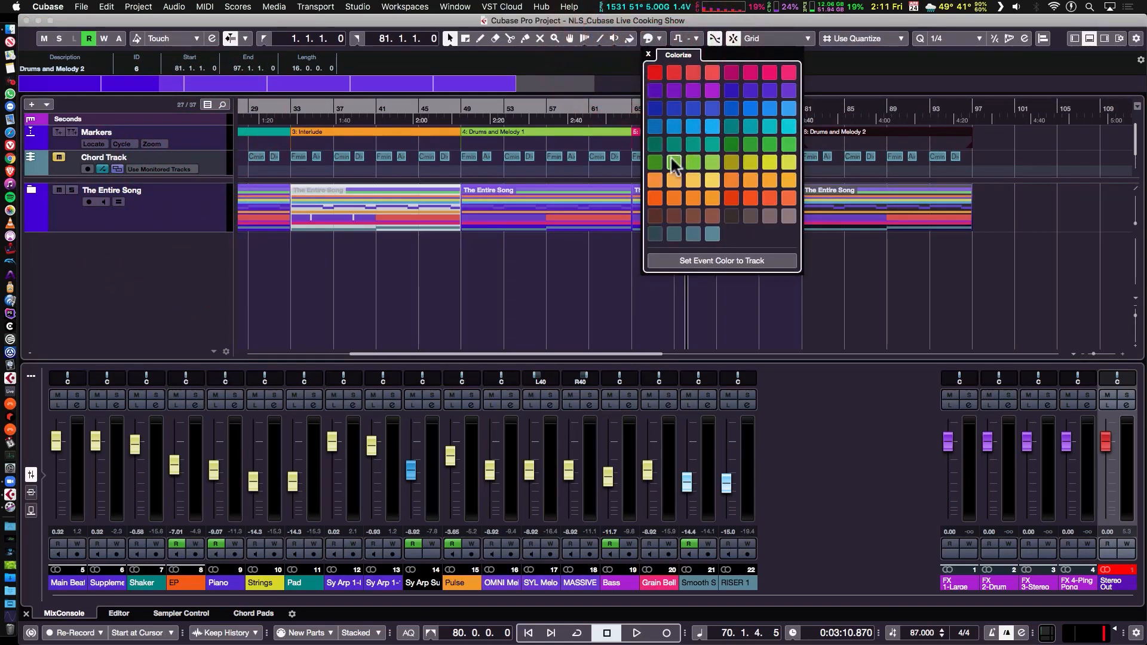
left_click(648, 54)
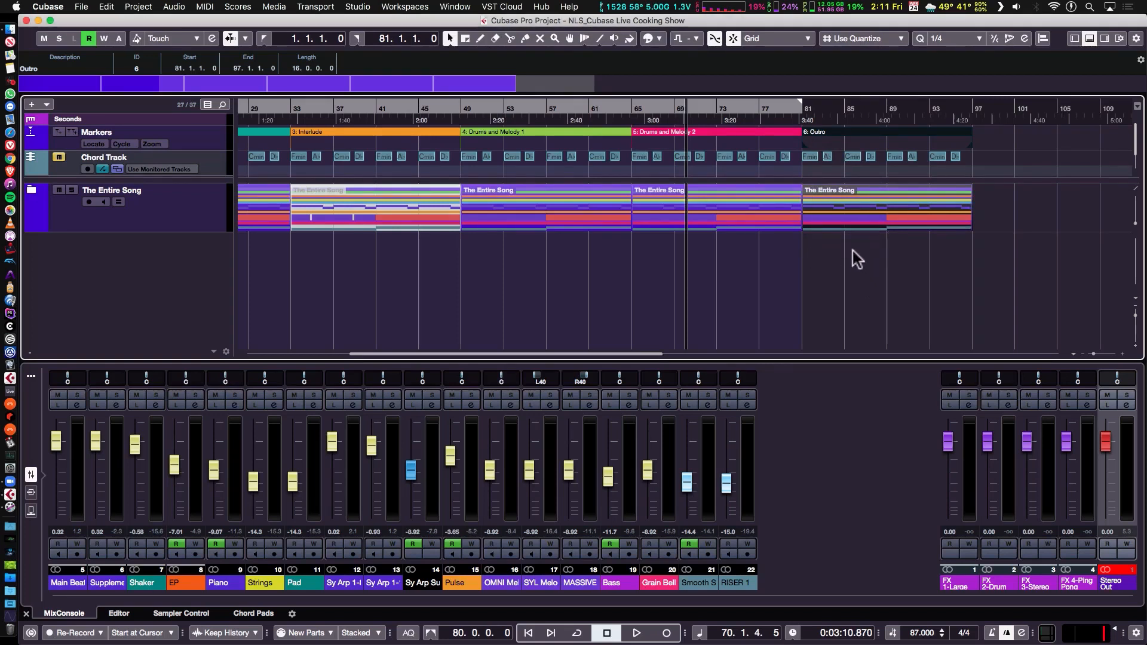
Select all events and set the locators around them, from bar 1 to bar 97.
left_click(832, 281)
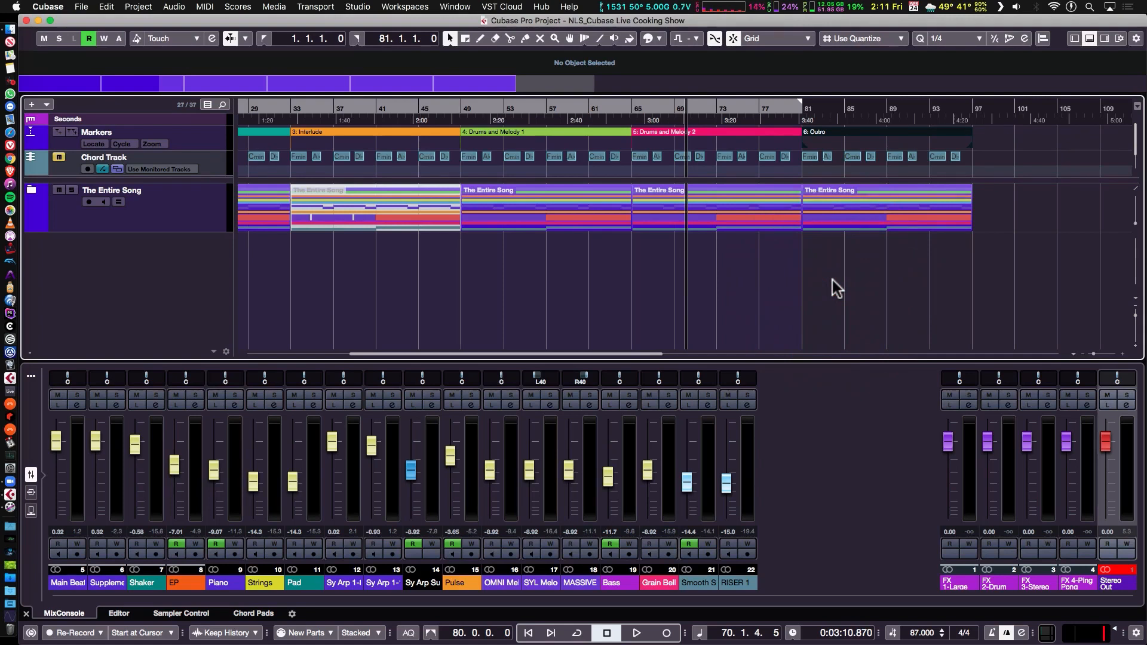
key("super+a")
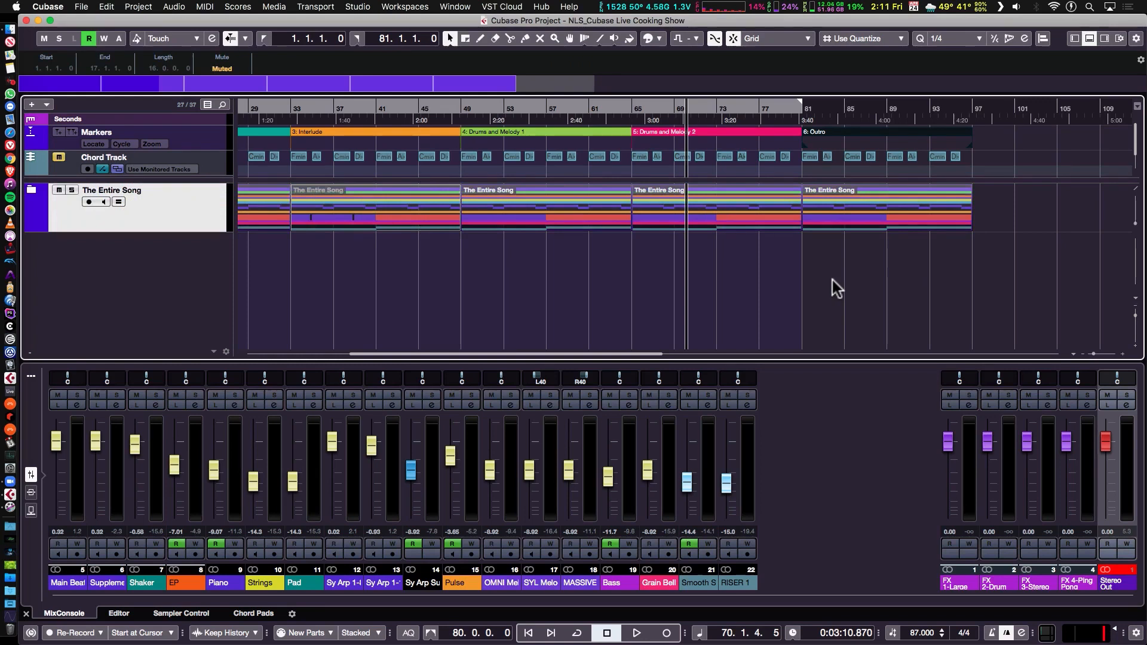
key("p")
Close the MixConsole lower zone and make the Stereo Out channel visible in the track list.
left_click(191, 308)
key("super+alt+e")
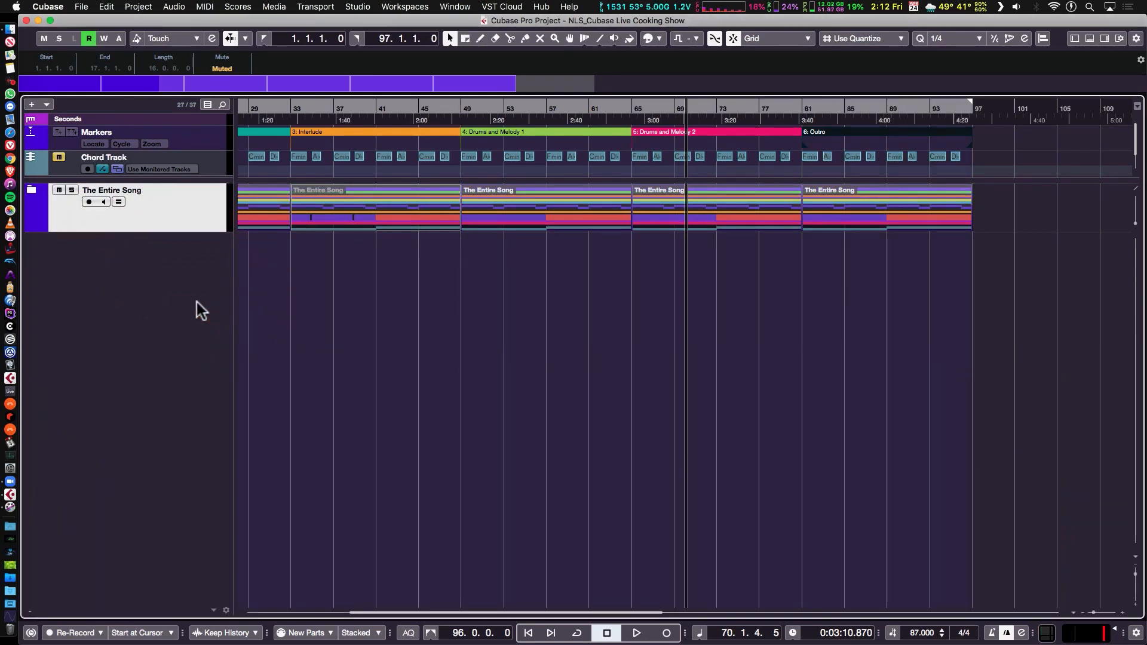
left_click(141, 348)
key("super+alt+l")
left_click(225, 303)
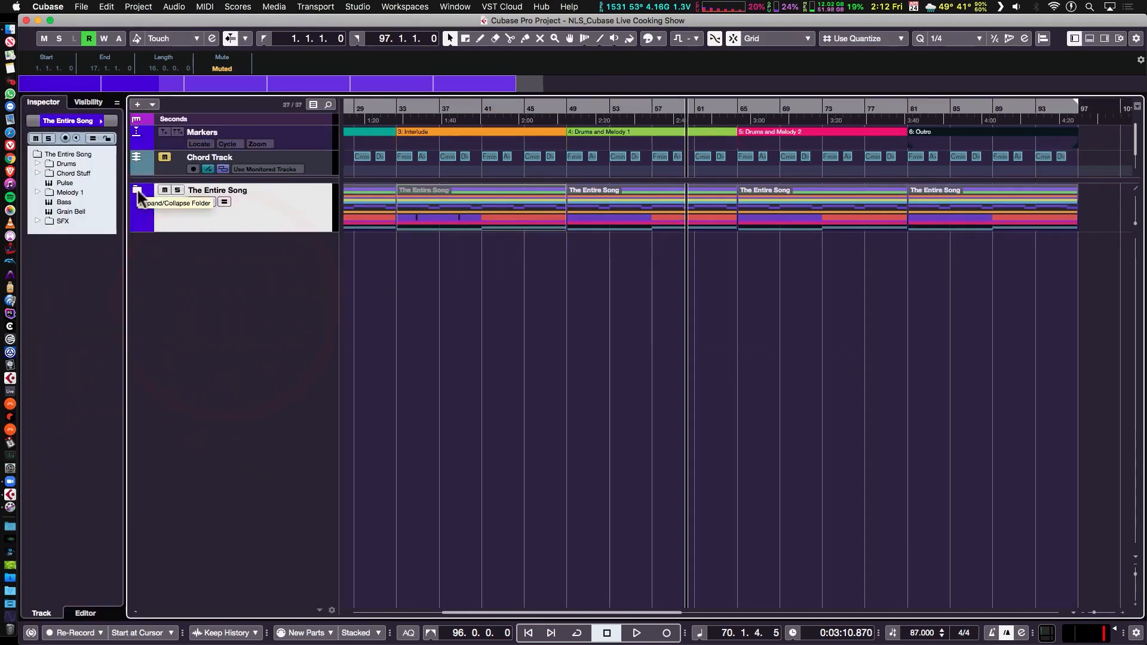
left_click(97, 103)
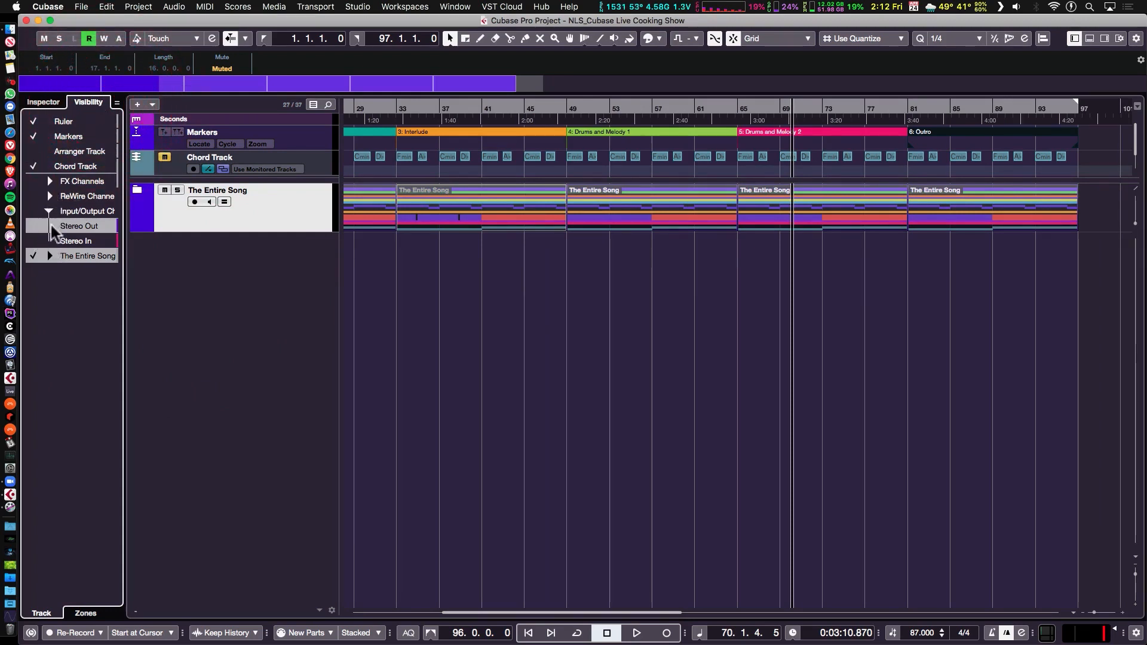
left_click(34, 226)
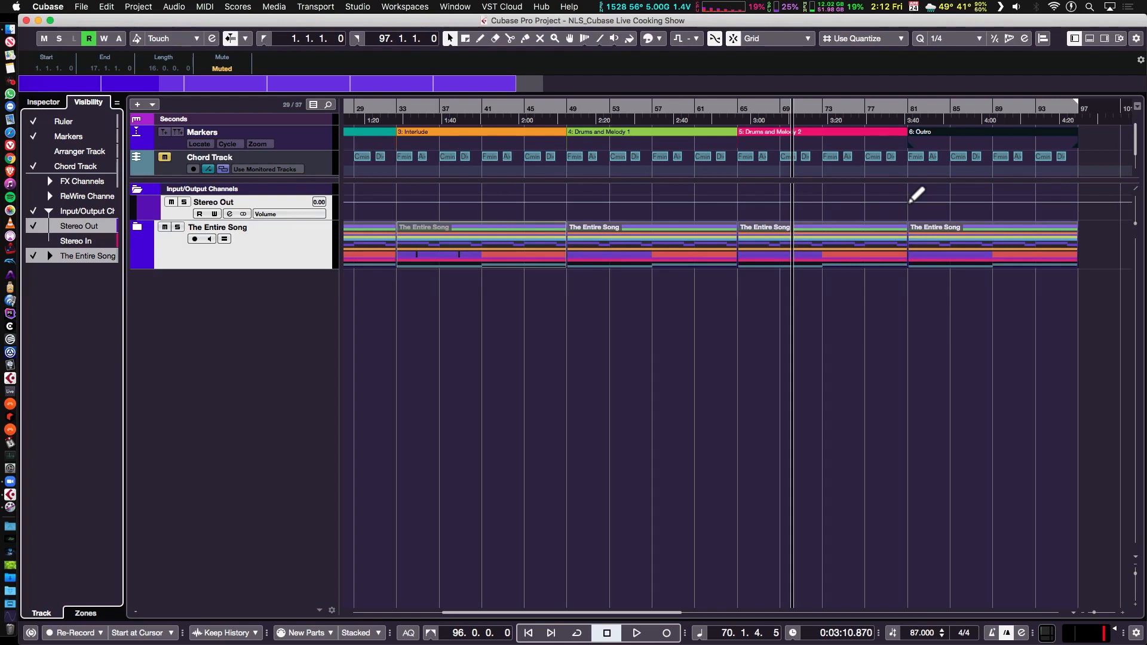
Draw a volume automation fade-out on Stereo Out, starting at 0.00 at bar 81 and falling to -∞ shortly before bar 97.
left_click(908, 202)
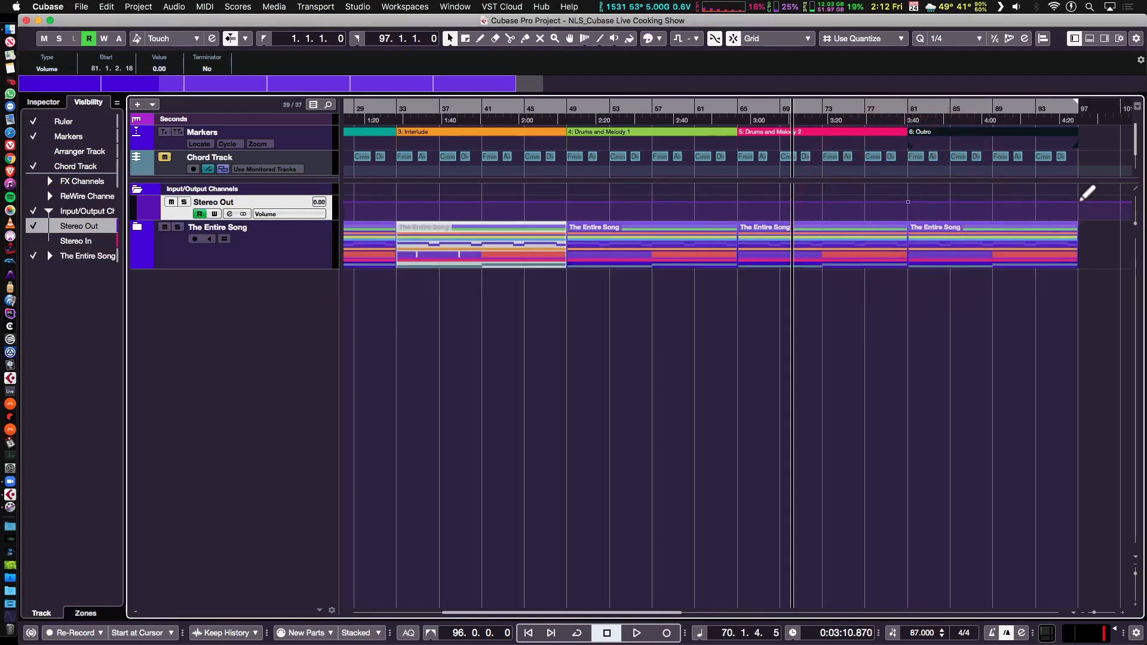
left_click_drag(1081, 201, 1062, 221)
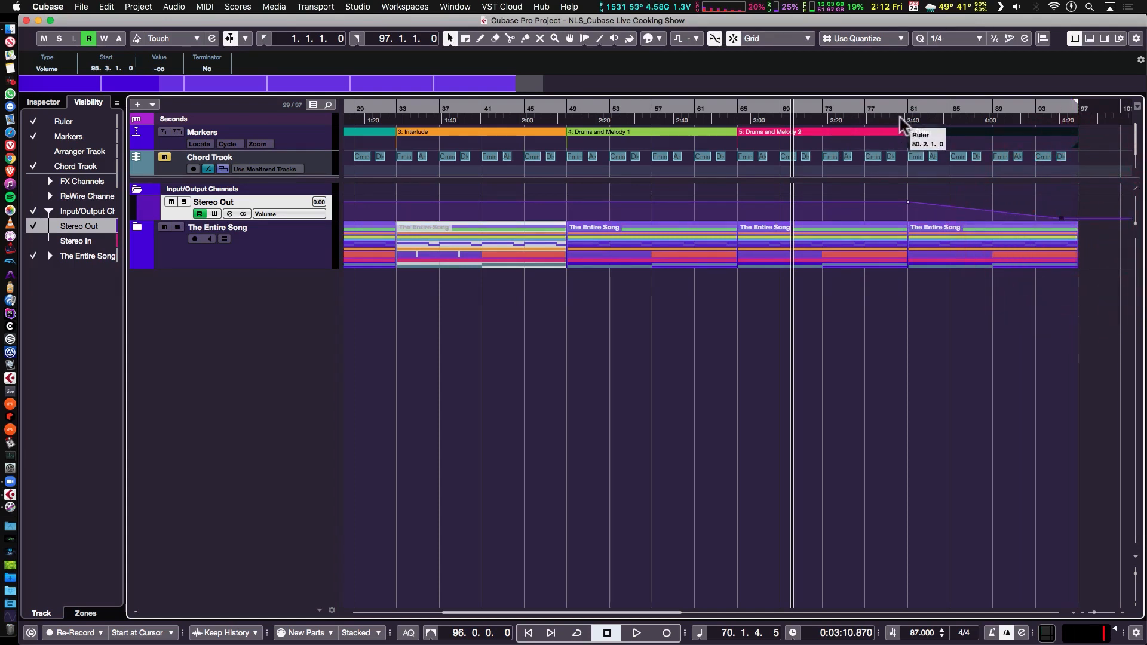
Move the playhead to bar 82 and play the Outro section to check the fade-out.
key("KP_Add")
key("KP_Add")
key("KP_Add")
key("KP_Add")
key("KP_Add")
key("KP_Add")
key("KP_Add")
key("KP_Add")
key("KP_Add")
key("KP_Add")
key("KP_Add")
key("KP_Add")
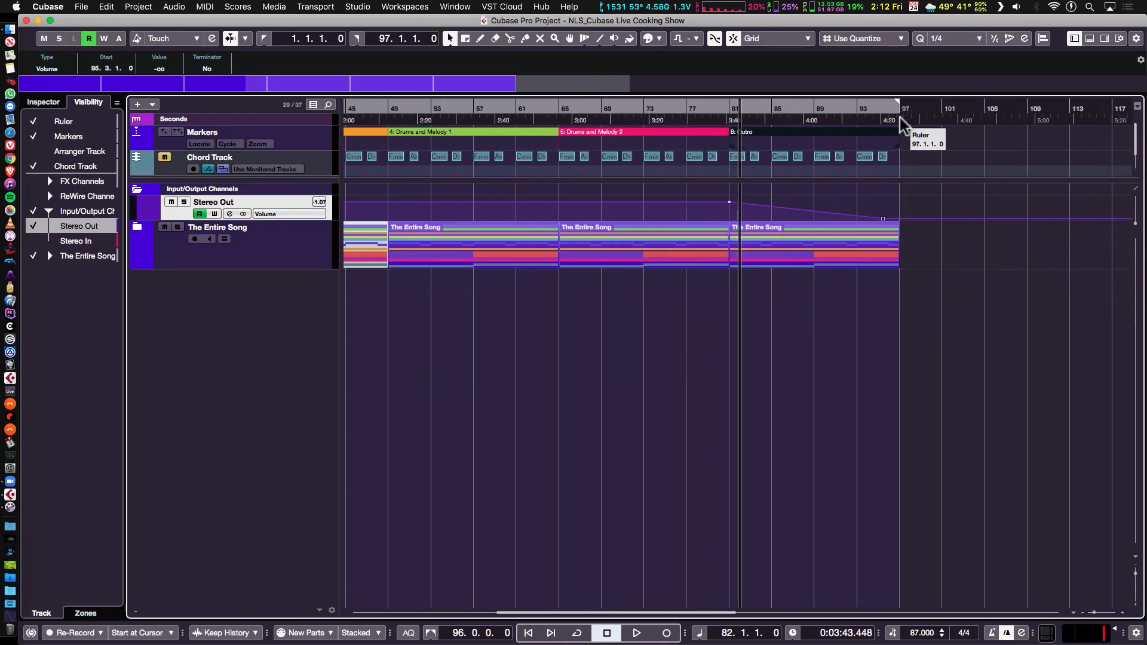
key("KP_Subtract")
key("space")
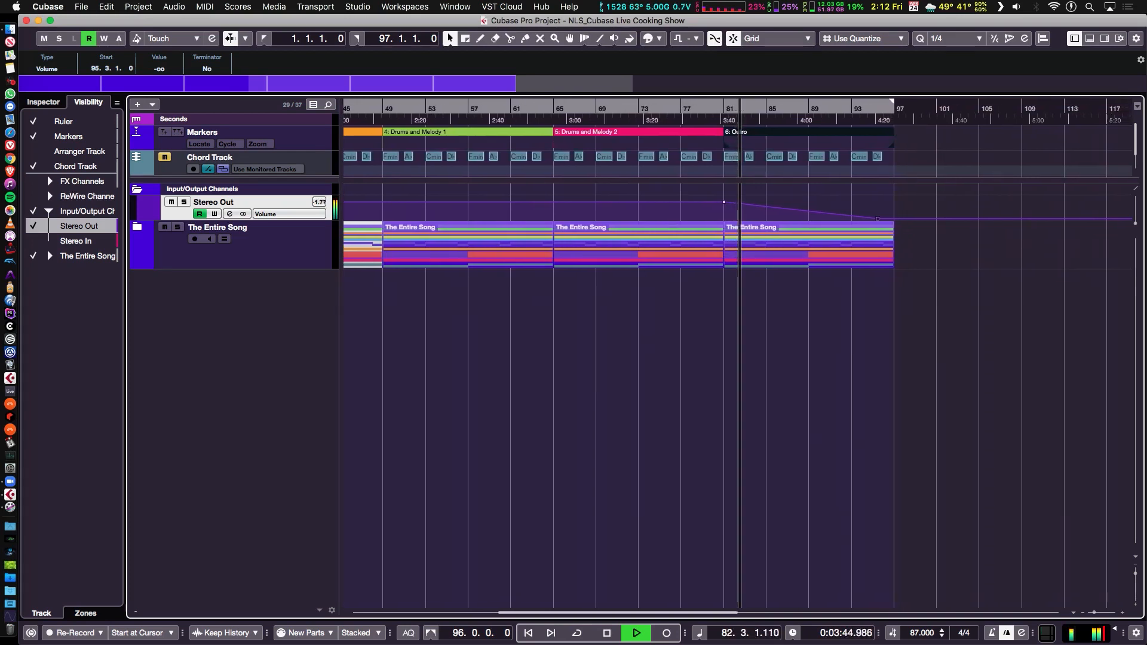
Show the Inspector for Stereo Out in place of the visibility list, and hide the Inspector.
left_click(53, 102)
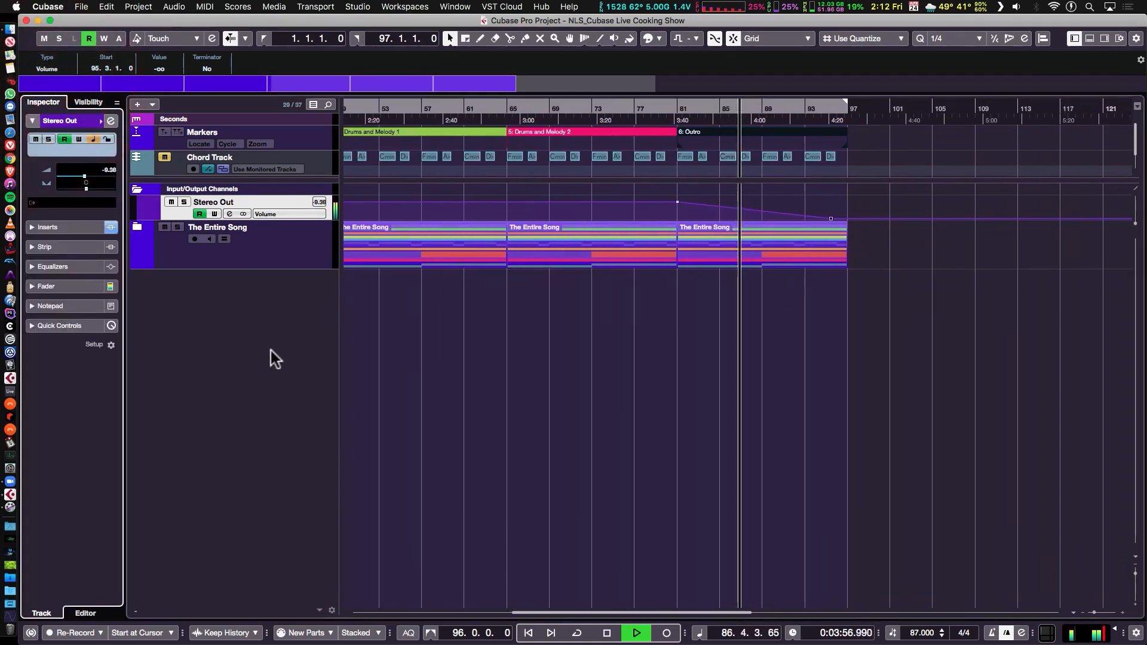
key("alt+i")
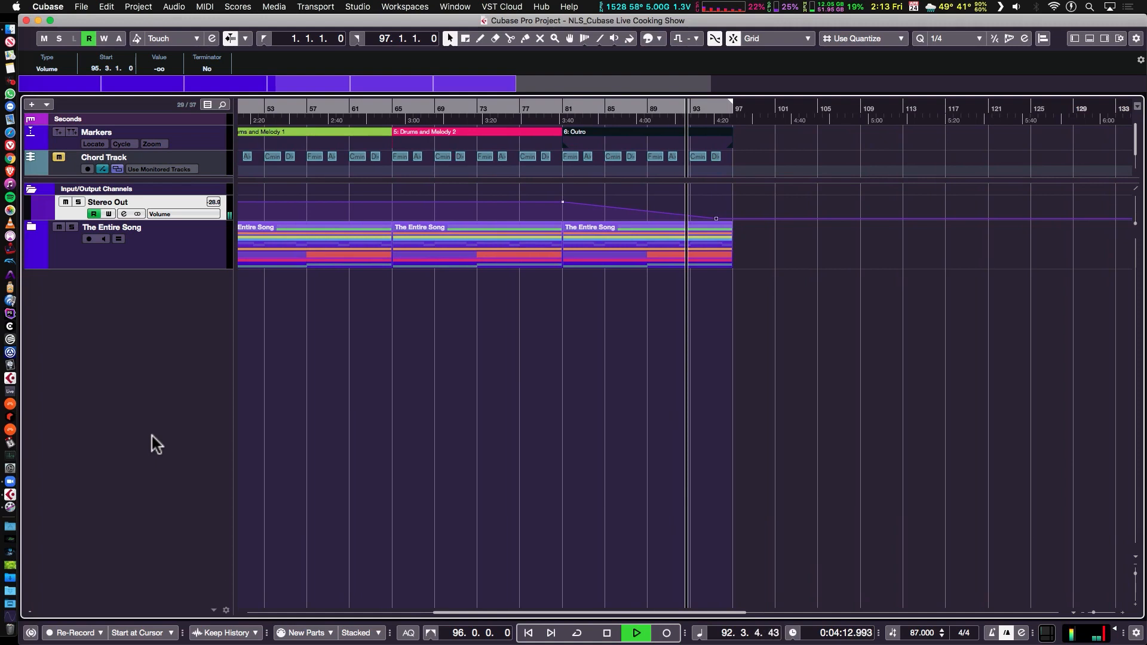
Colour the Input/Output Channels folder orange and collapse it after stopping playback.
left_click(53, 186)
left_click(97, 347)
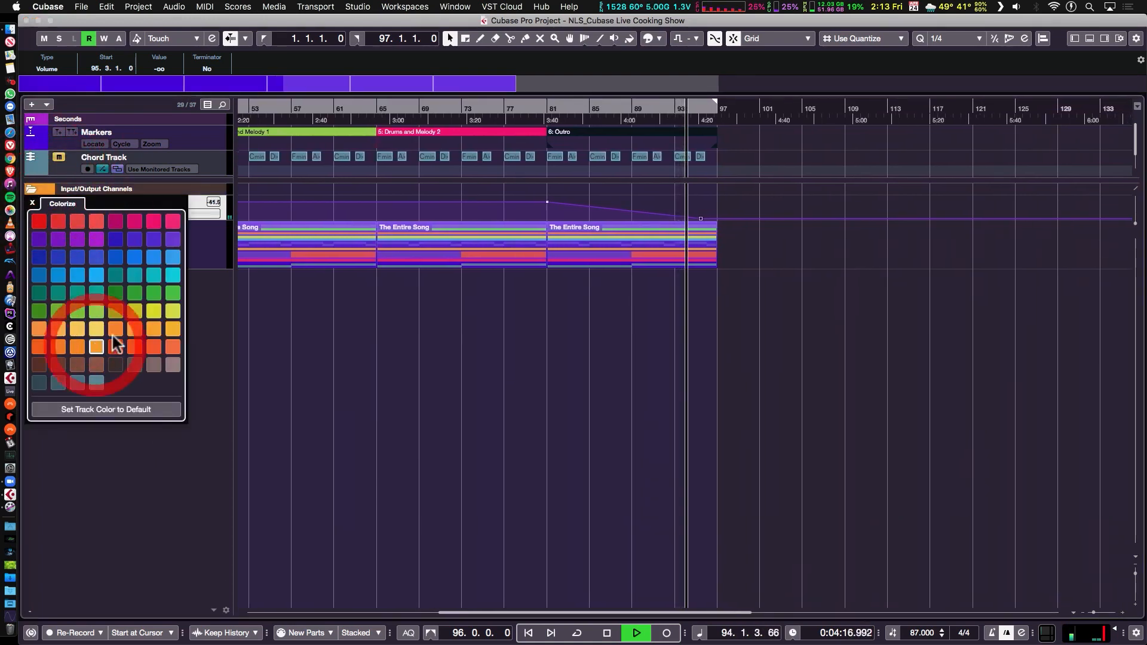
left_click(340, 394)
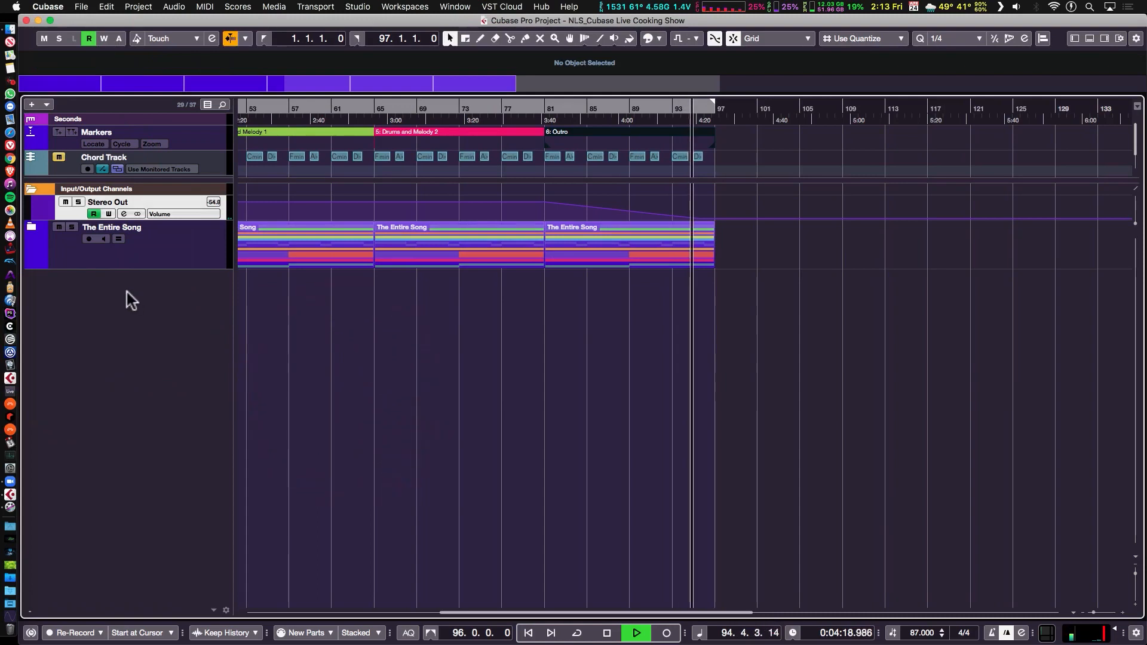
key("space")
left_click(31, 189)
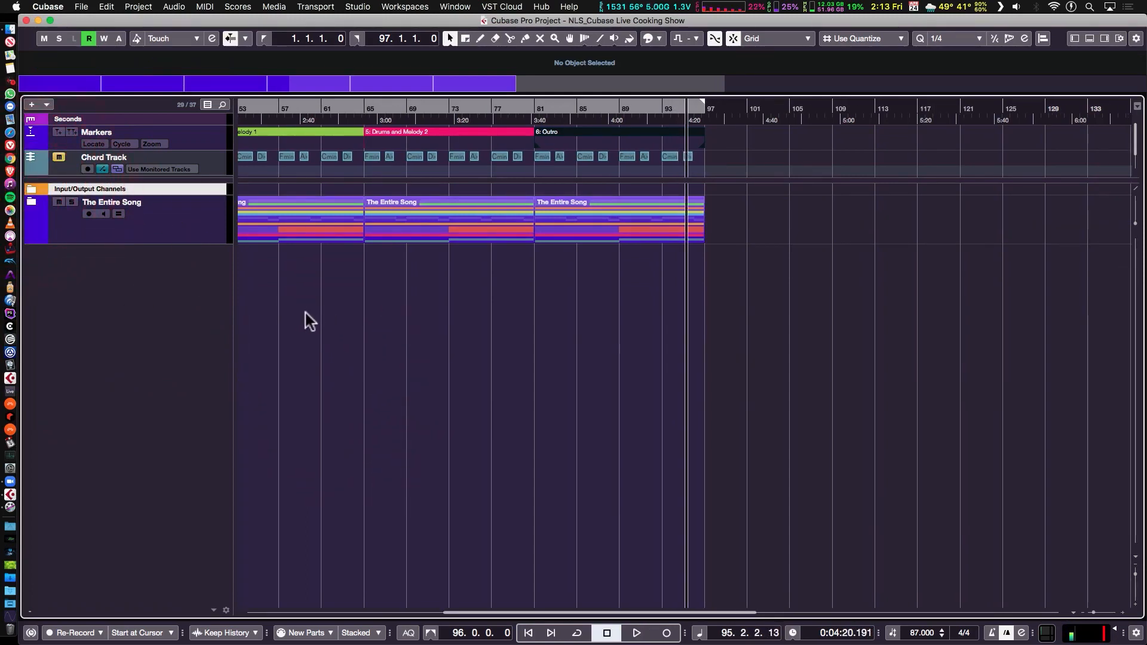
Return the playhead to the project start and expand the The Entire Song and Drums folders.
key("Home")
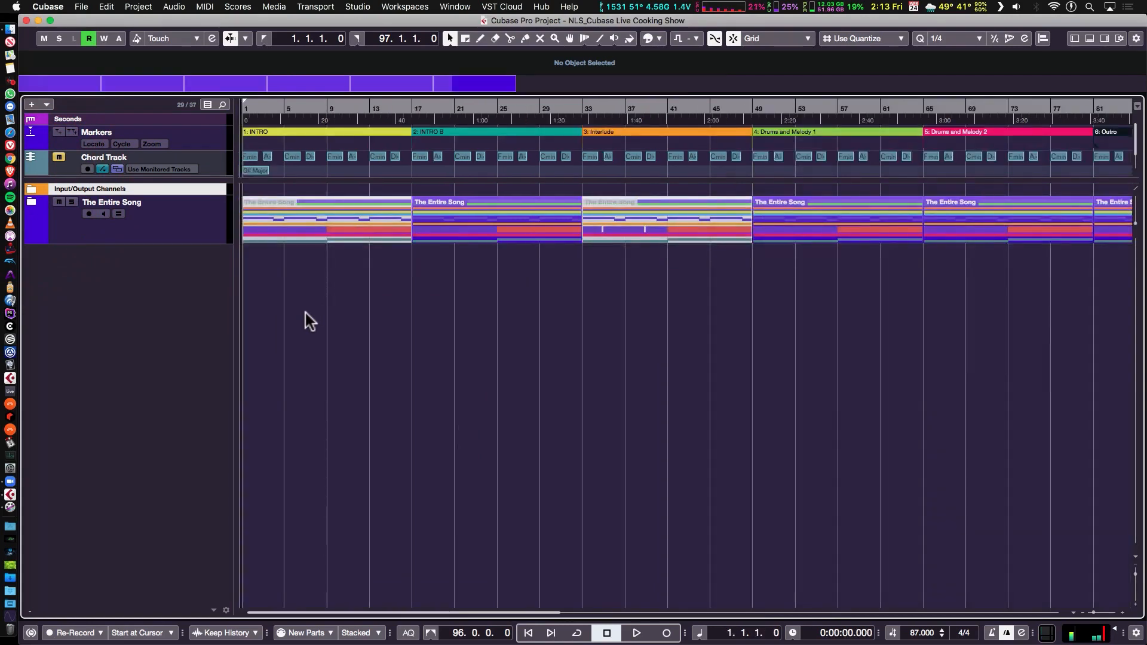
key("shift+f")
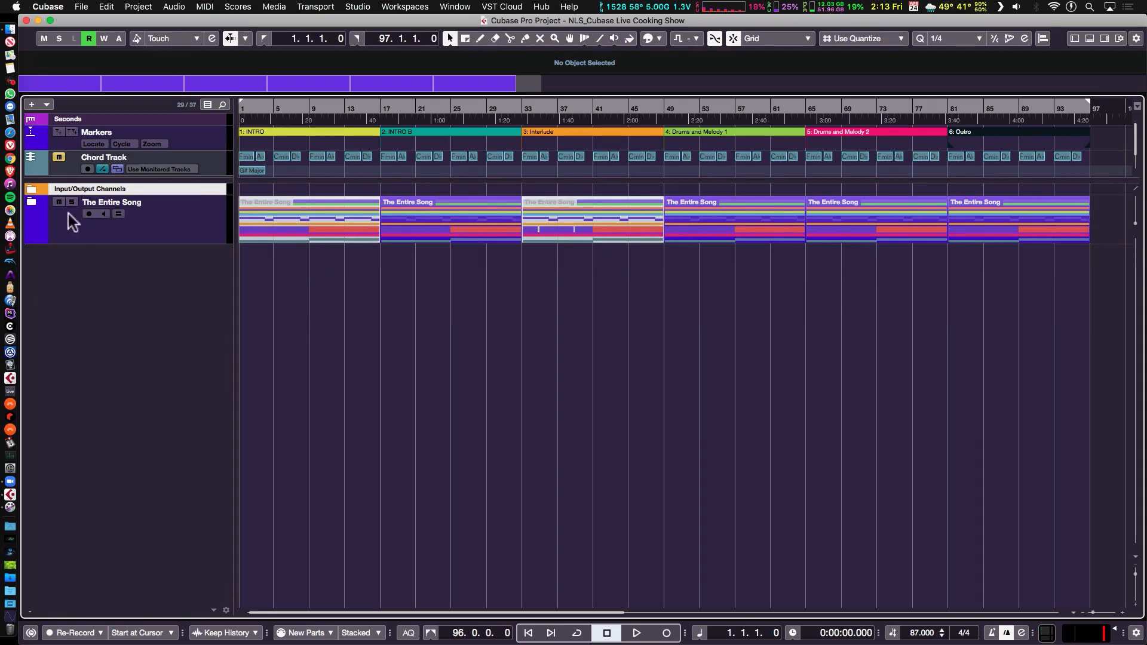
left_click(31, 202)
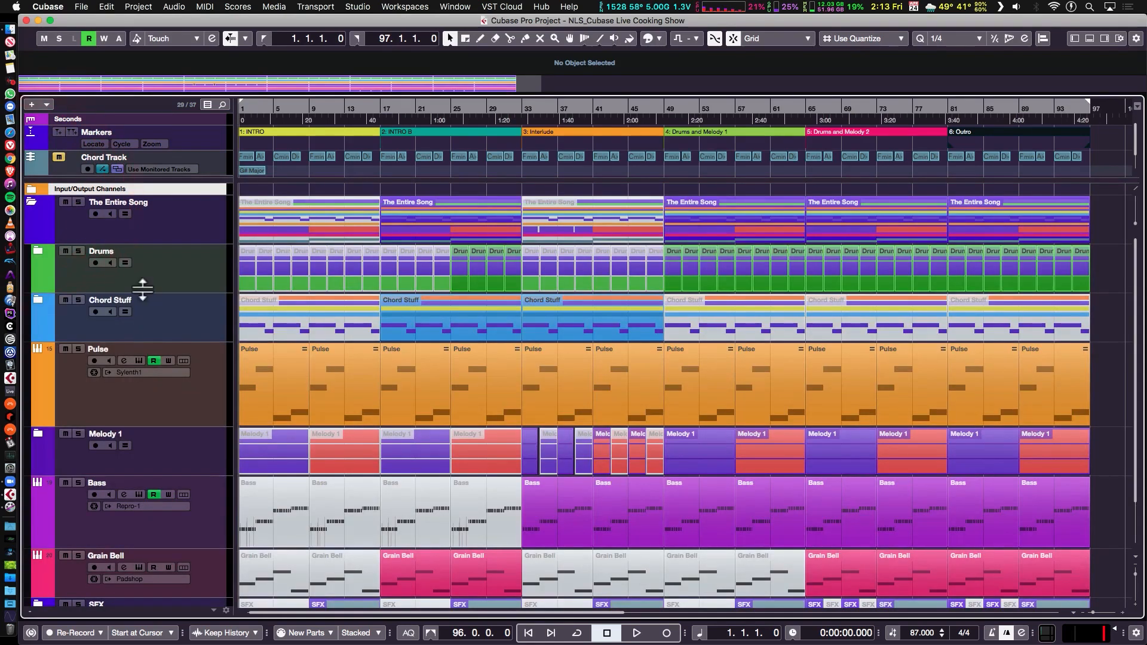
left_click(175, 267)
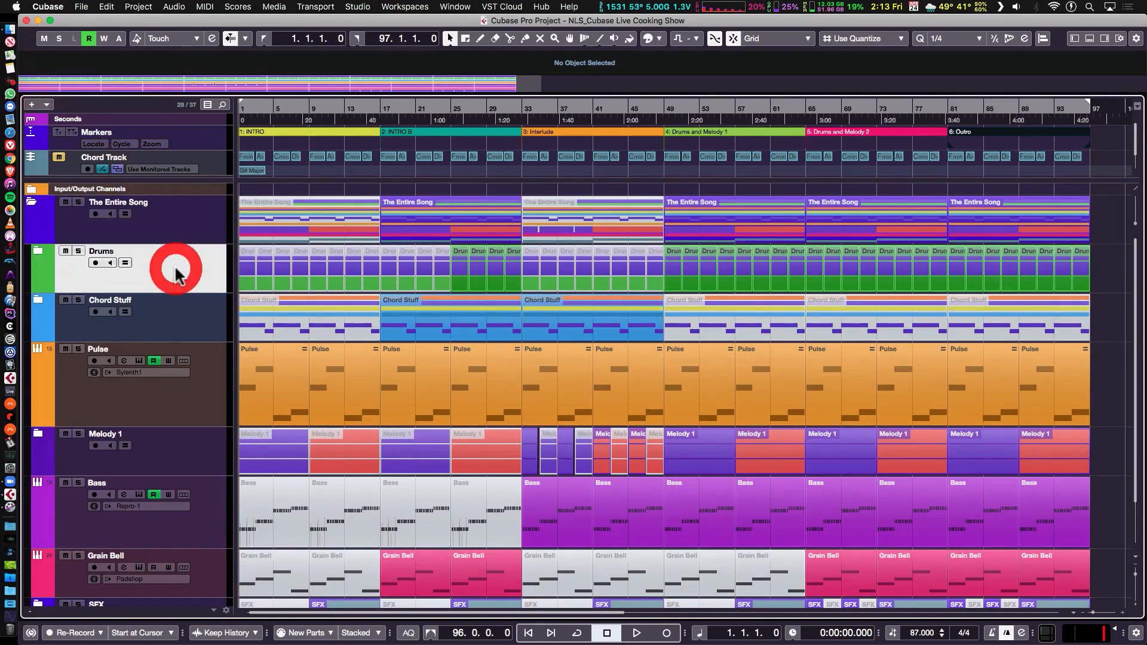
left_click(37, 251)
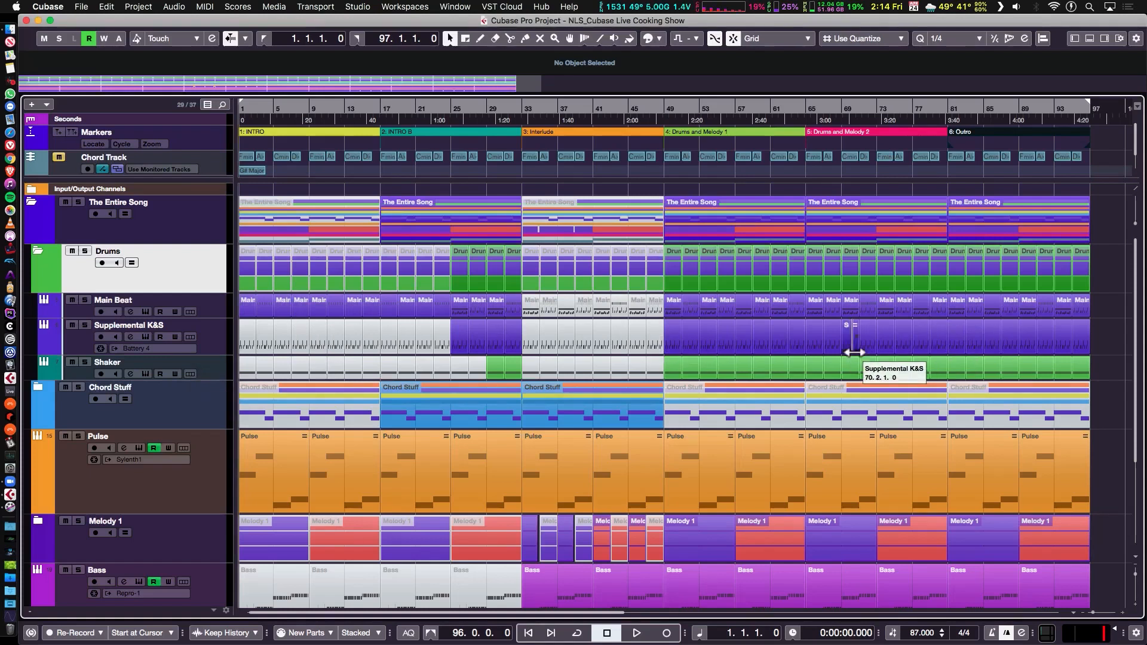
Select all the Main Beat parts and dissolve them into separate pitches with Optimized Display enabled.
left_click_drag(1113, 302, 242, 306)
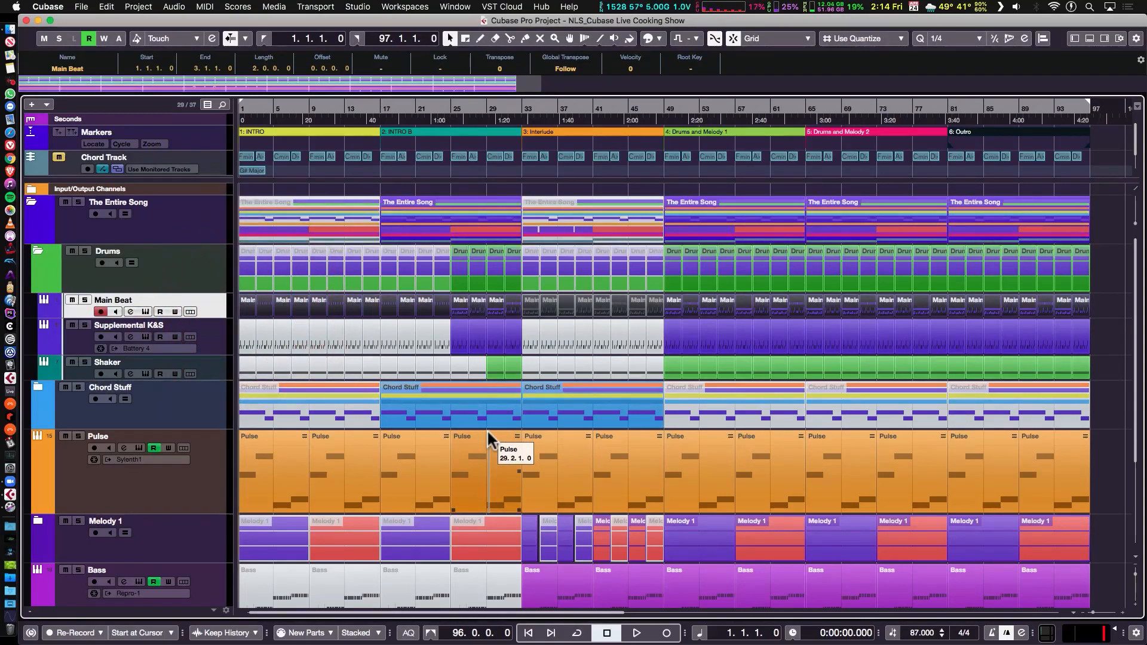
left_click(205, 8)
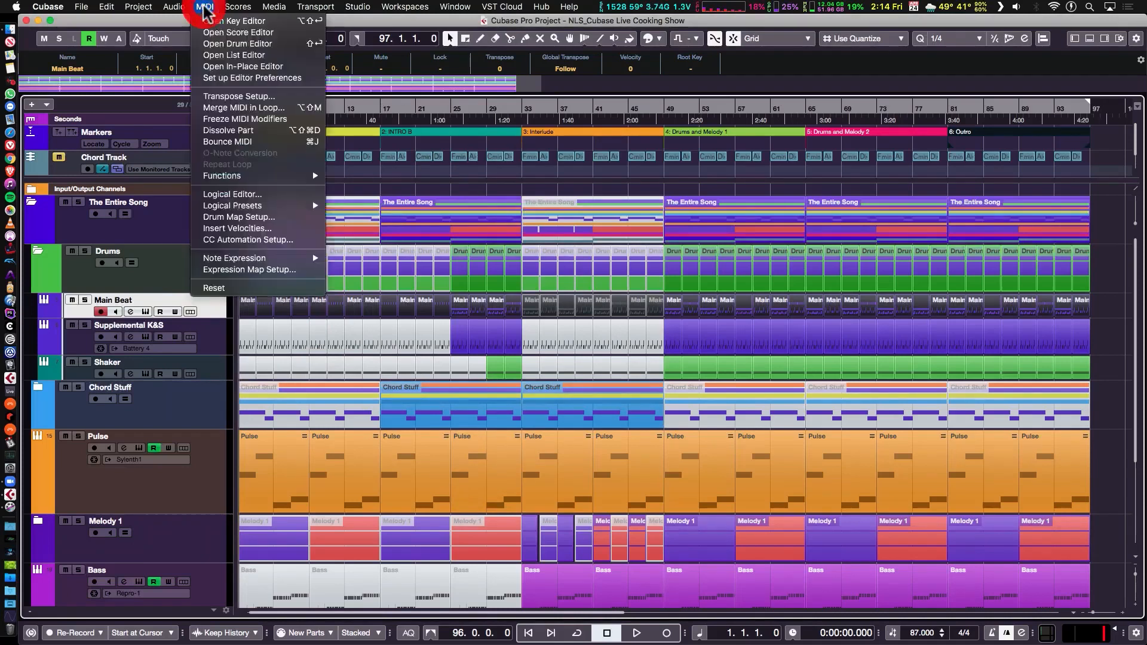
left_click(139, 7)
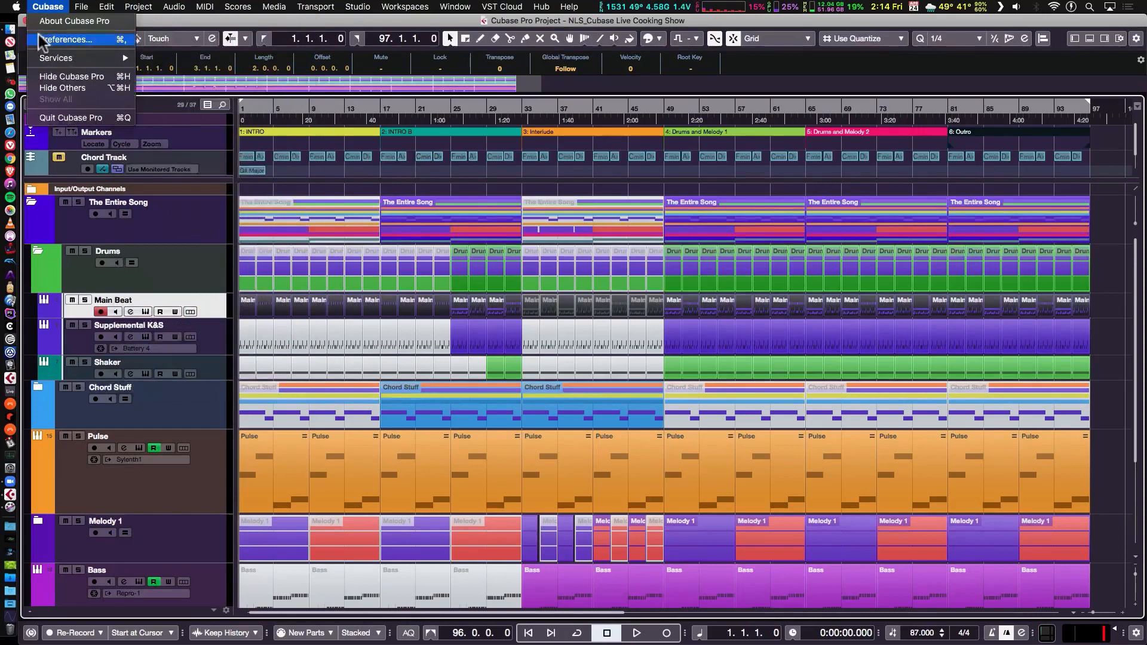
mouse_move(109, 10)
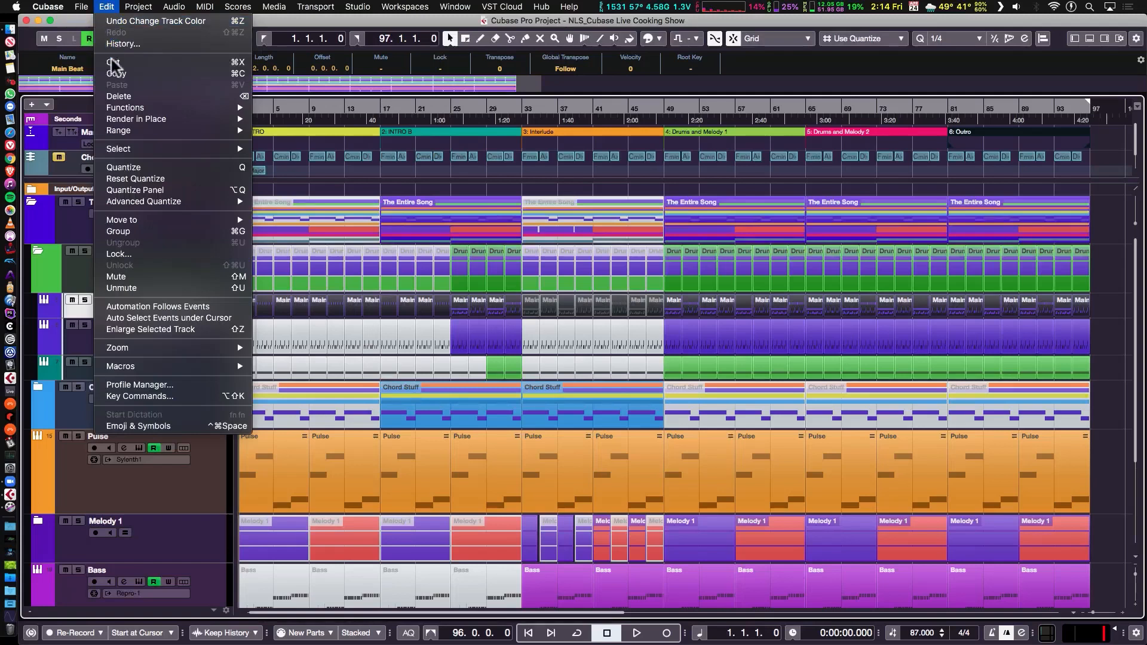
mouse_move(122, 110)
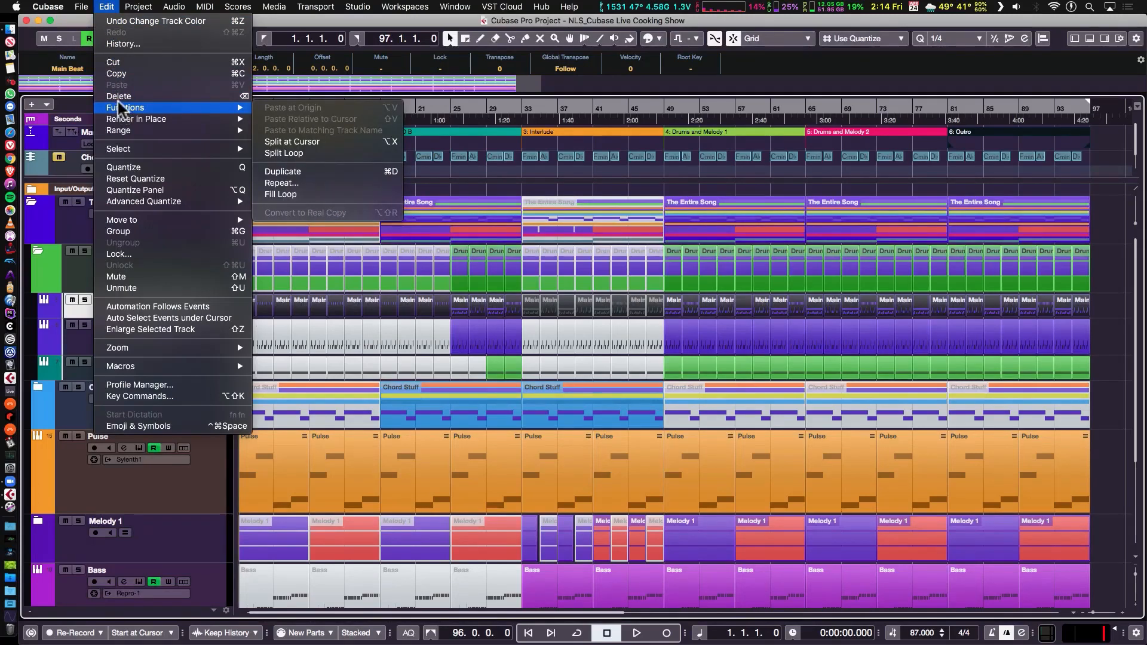
mouse_move(148, 7)
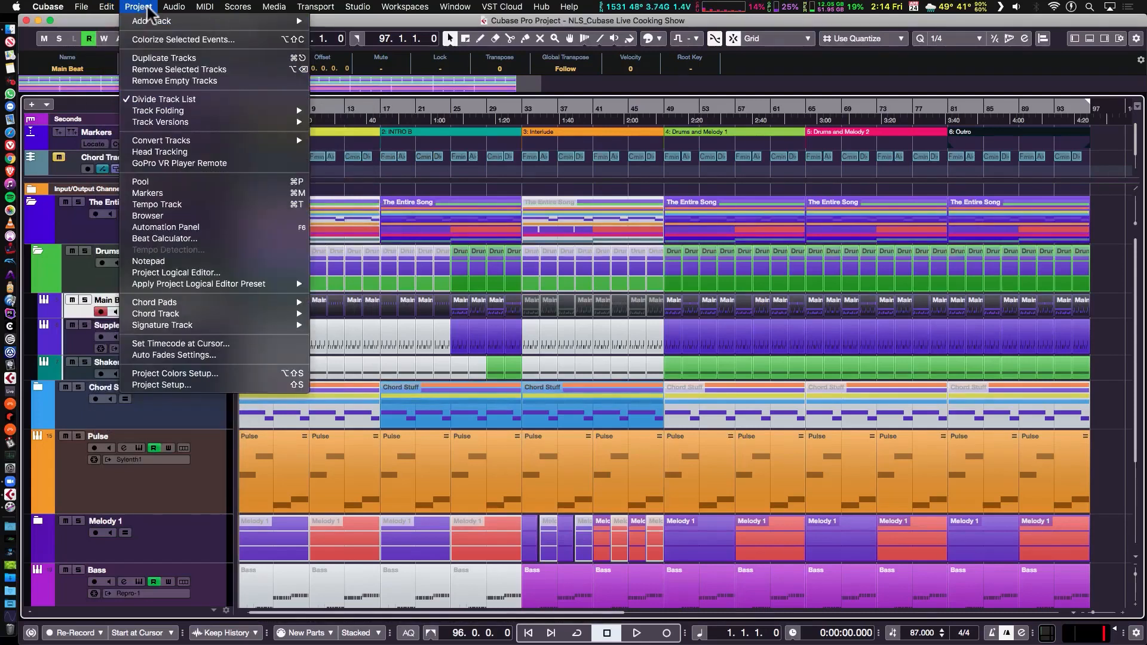
mouse_move(205, 7)
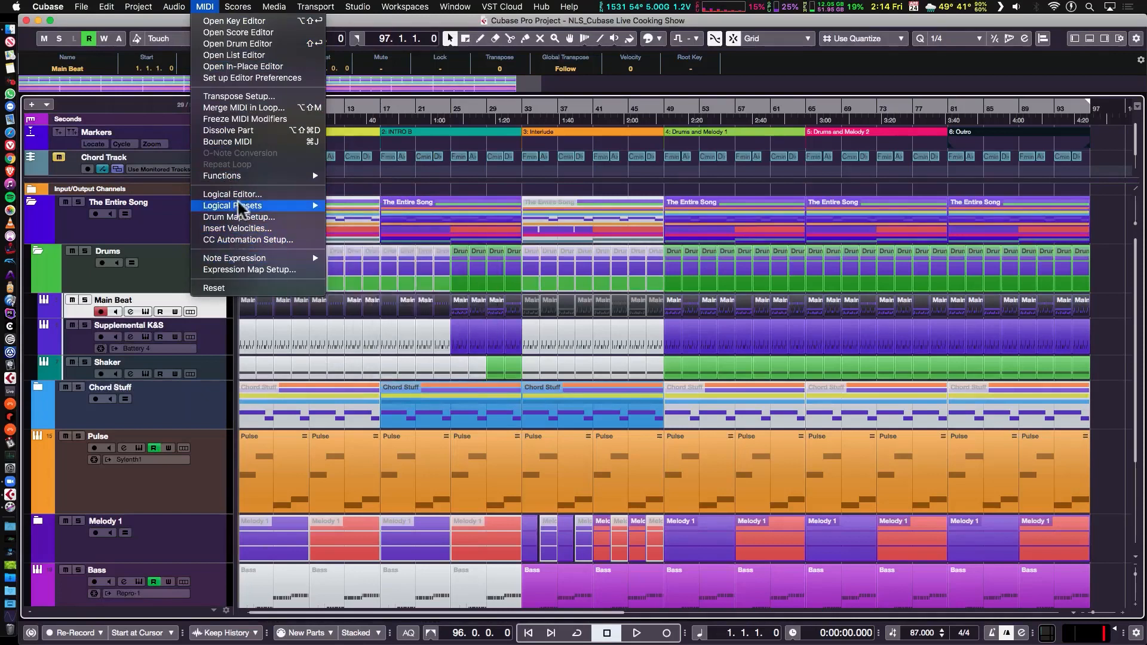
mouse_move(239, 203)
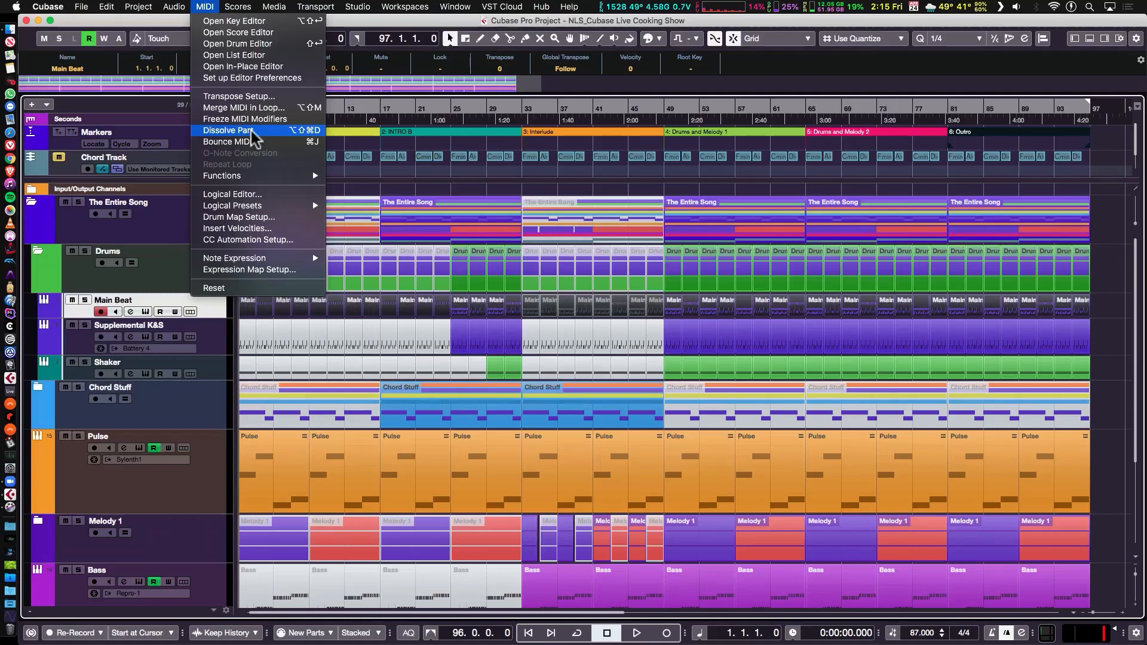
left_click(251, 131)
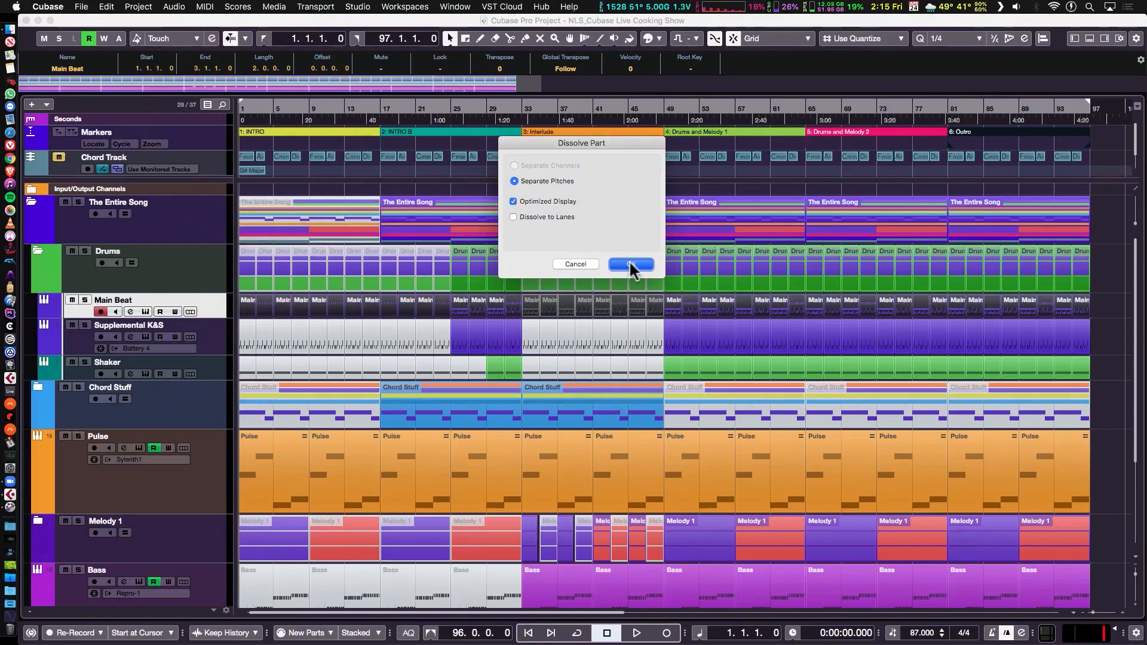
left_click(631, 264)
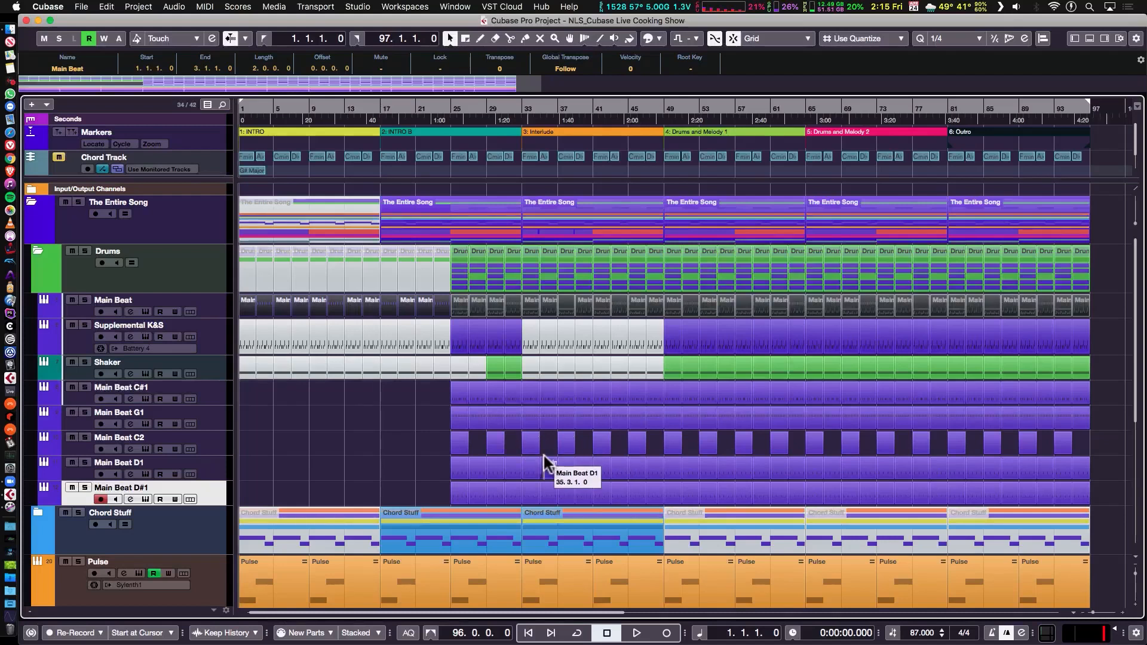
Play from bar 25 while soloing the dissolved Main Beat tracks C#1, G1, C2, D1 and D#1 one after another.
left_click(84, 389)
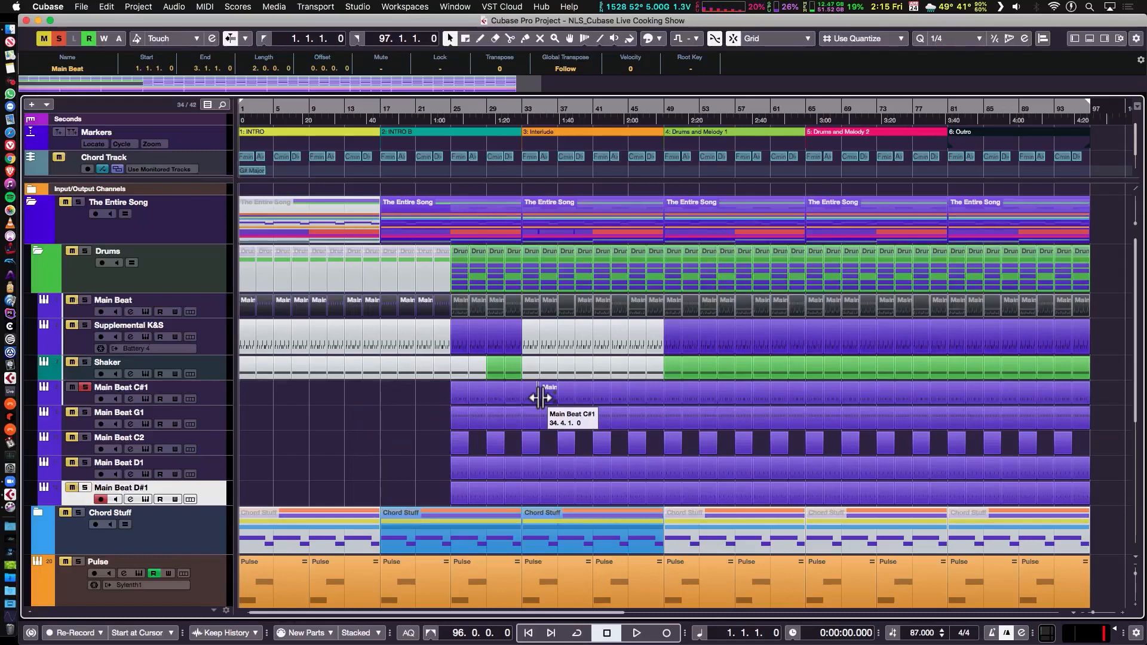
left_click(374, 453)
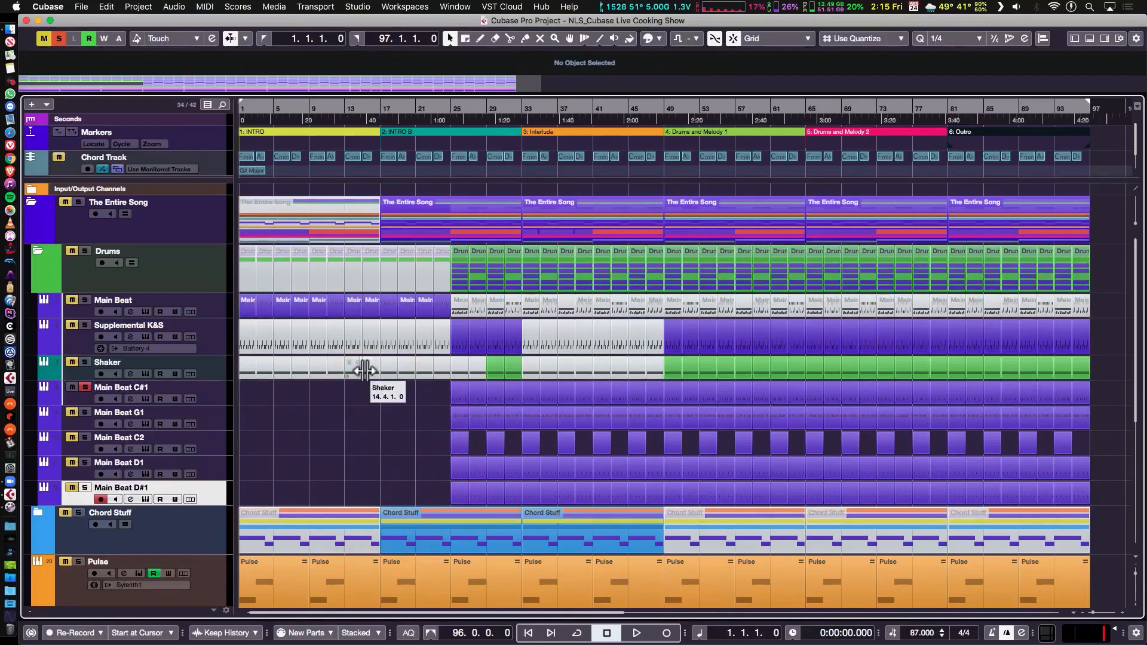
double_click(452, 117)
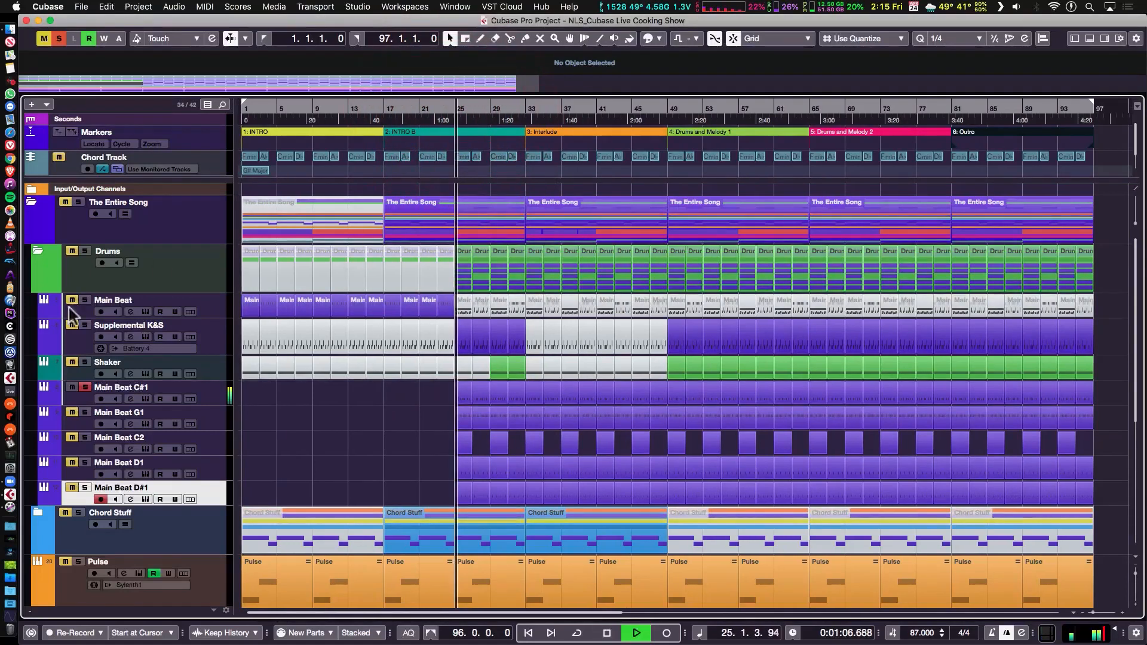
left_click(85, 414)
left_click(87, 437)
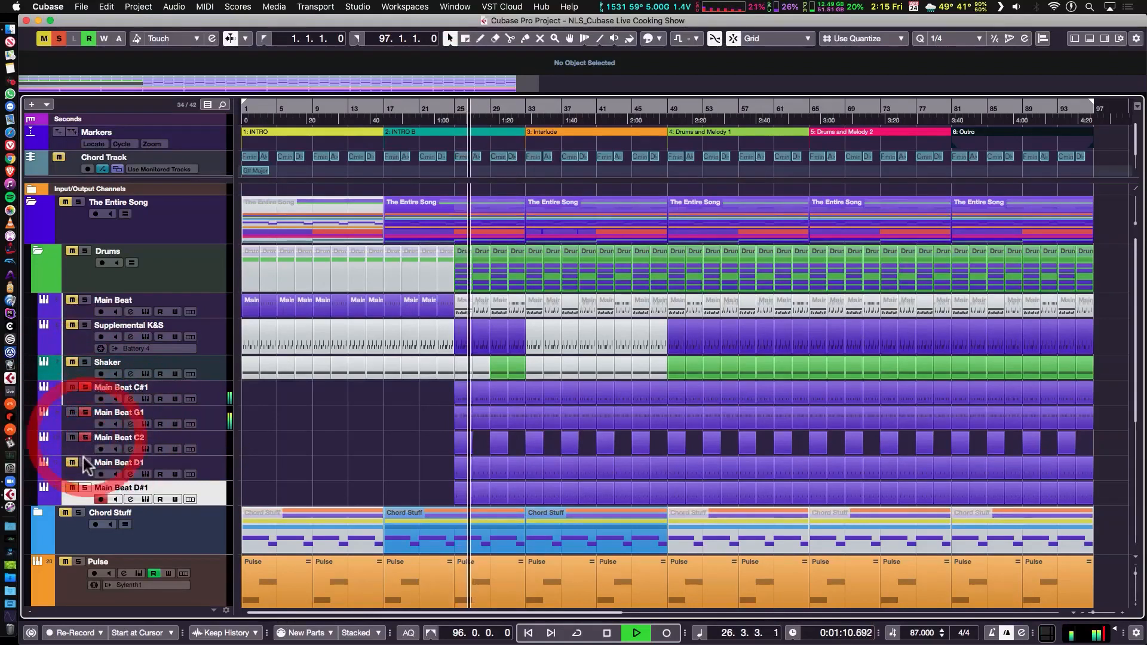
left_click(84, 464)
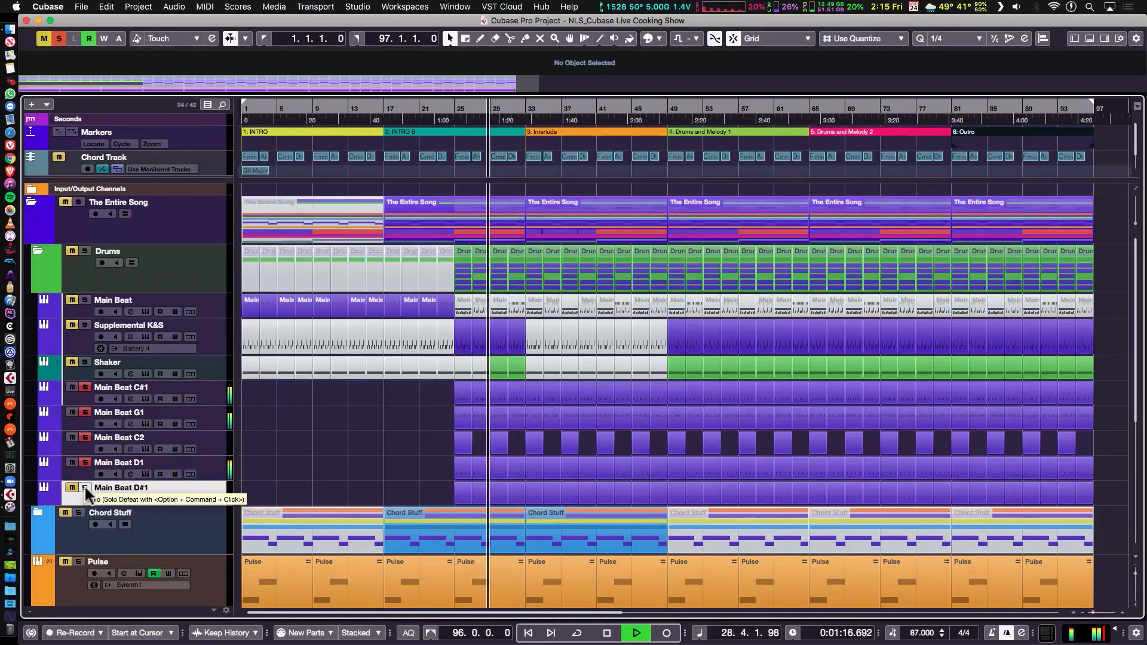
left_click(85, 488)
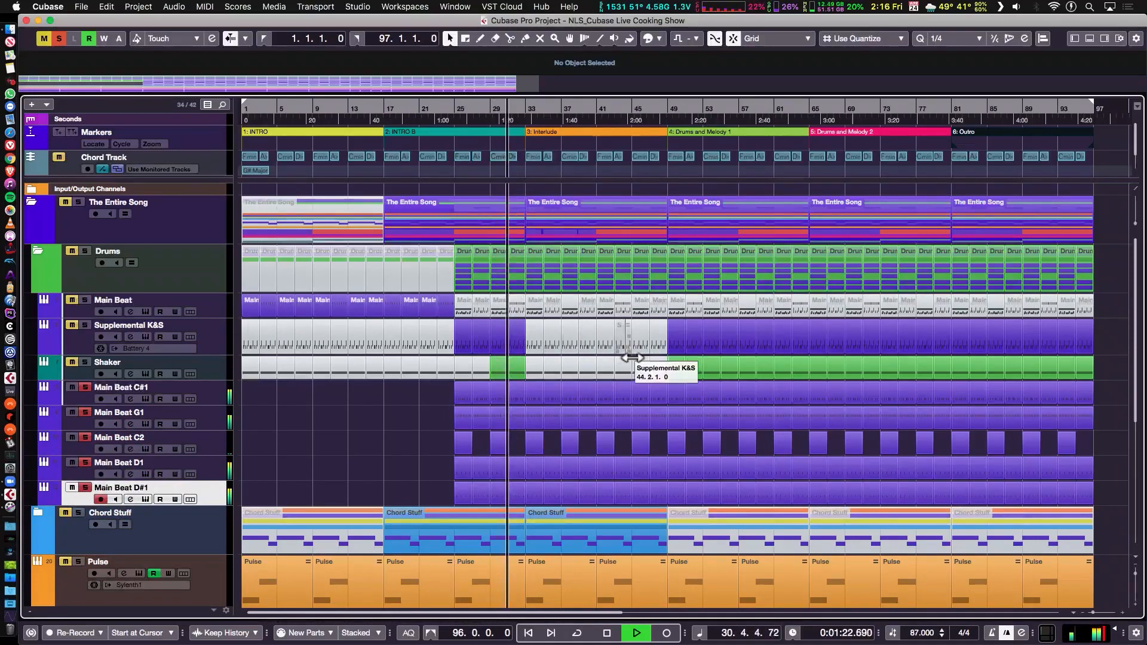
key("space")
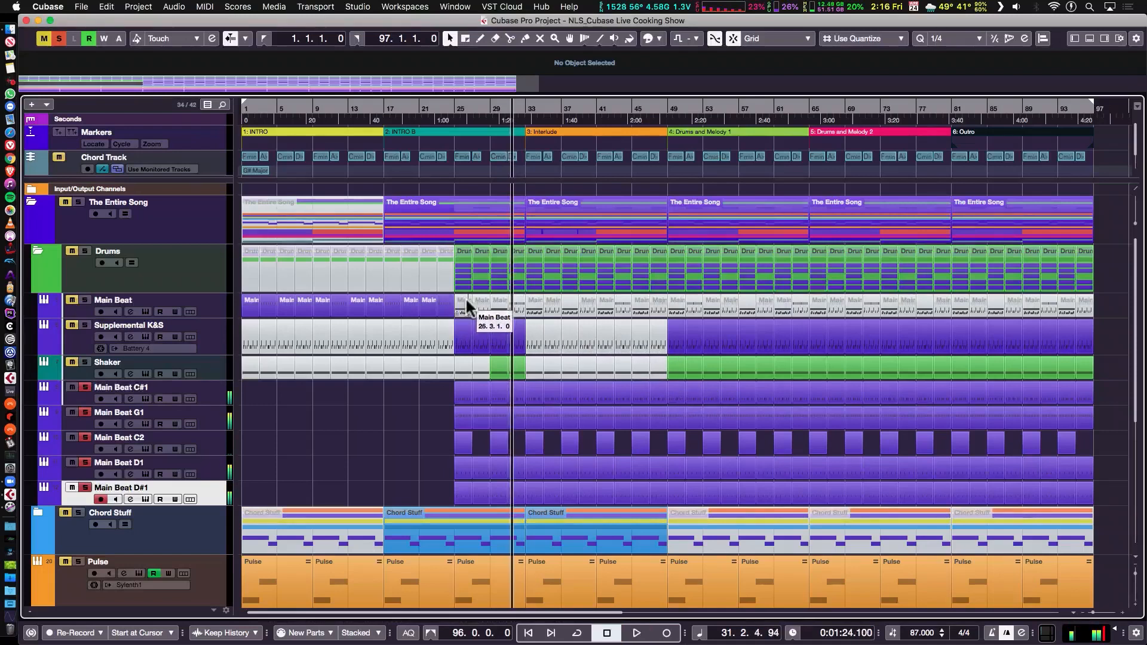
Examine the notes of the Main Beat part at bar 25 in the Key Editor, fitted to the view, and close it.
left_click(461, 304)
double_click(460, 305)
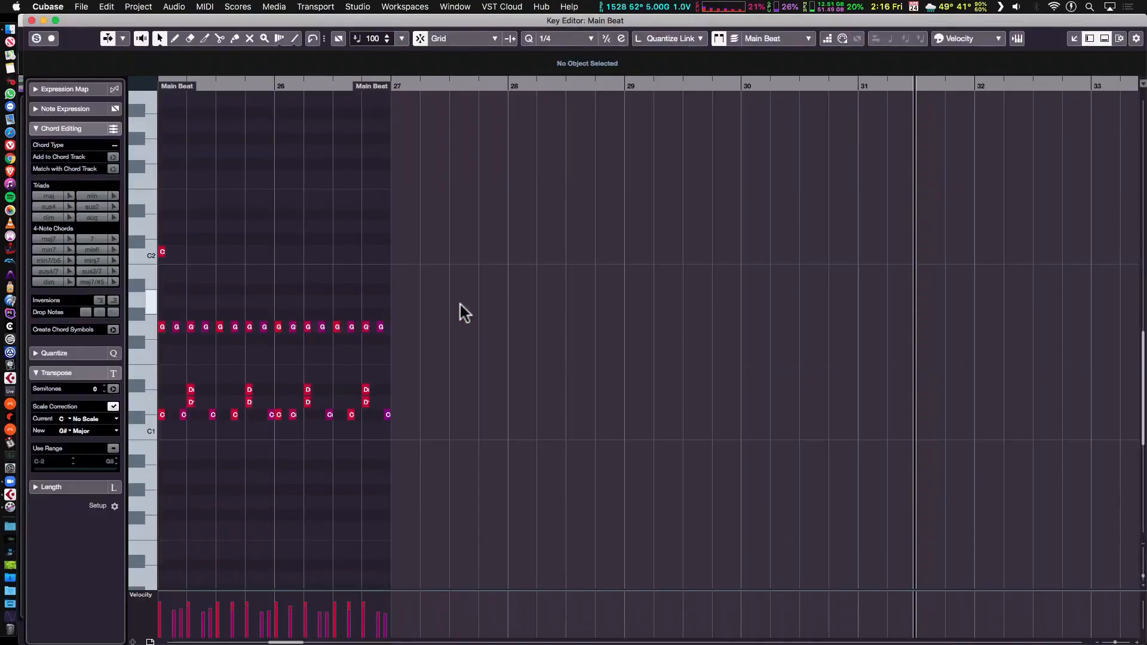
key("shift+f")
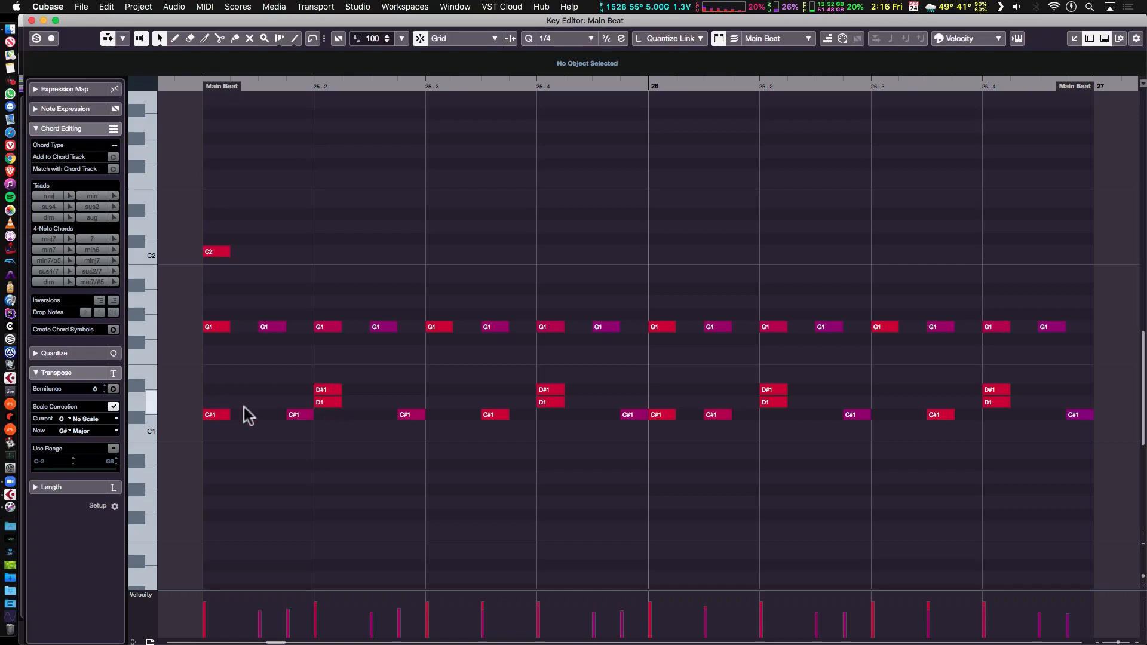
key("Escape")
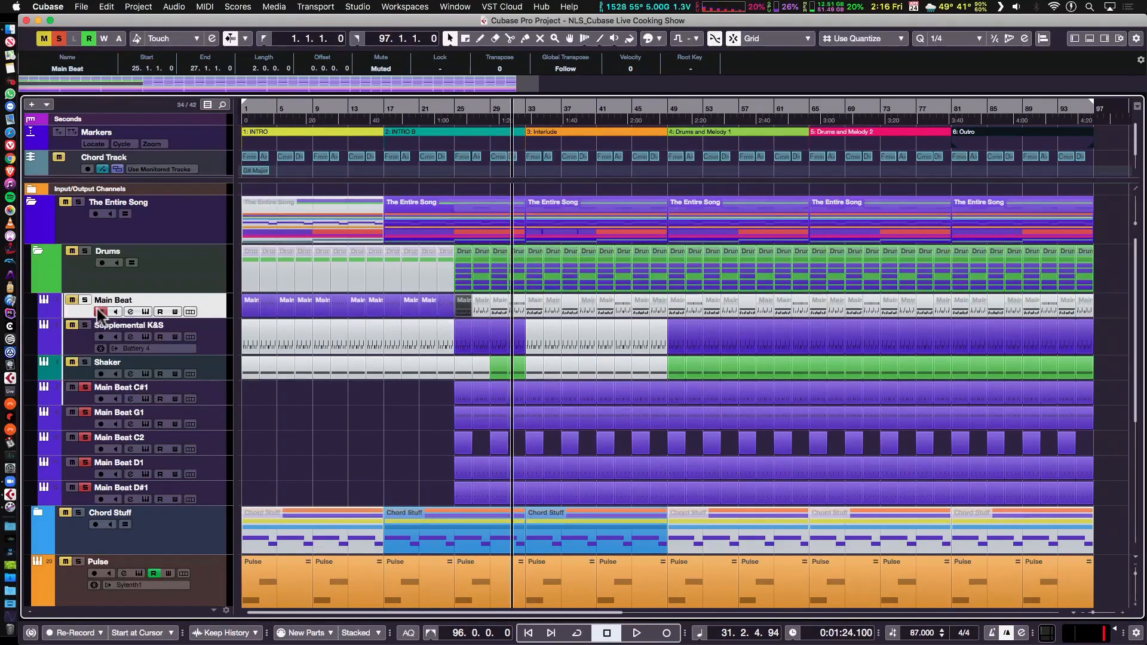
Audition the Main Beat G1 track alone and copy the Main Beat parts before bar 25 onto it at the same positions.
left_click(445, 302)
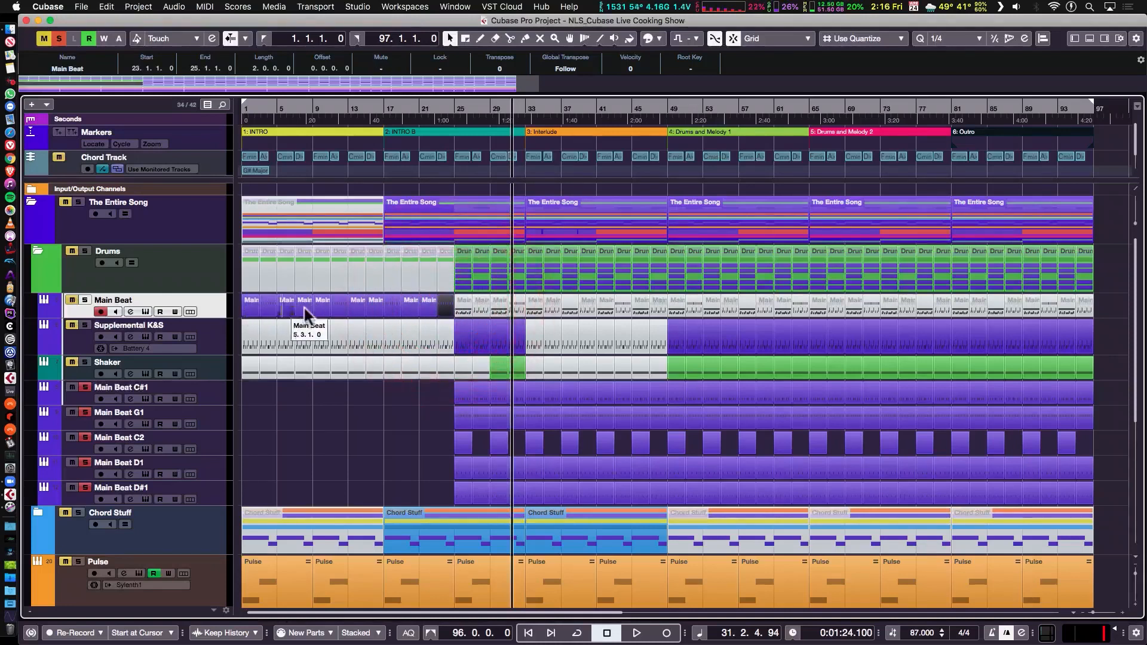
left_click(250, 308)
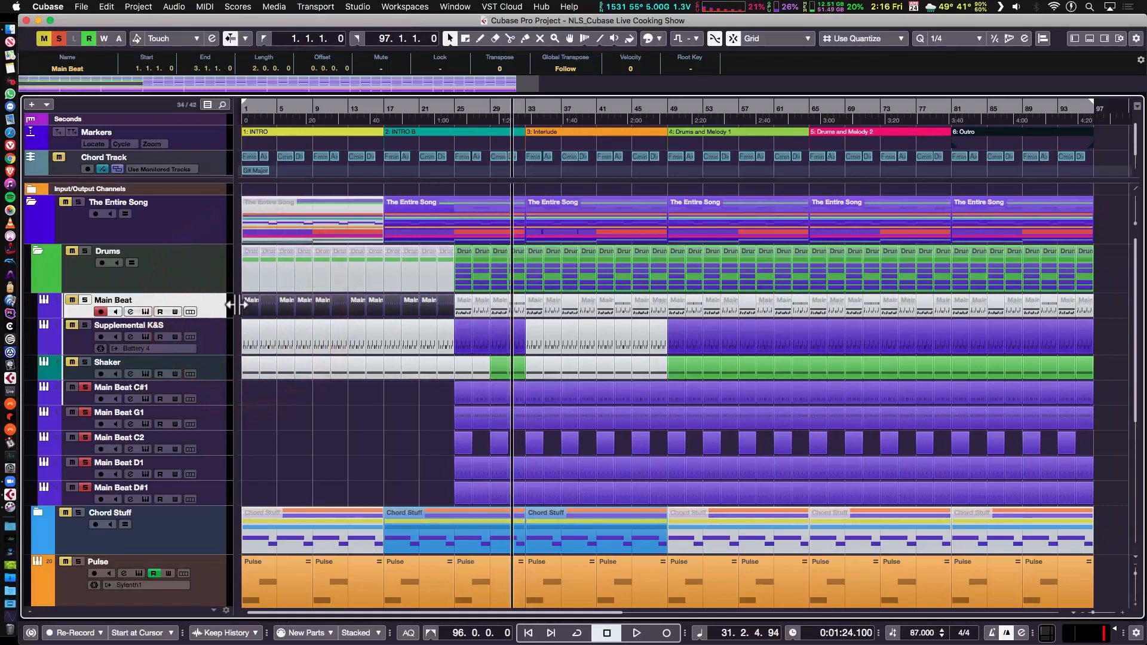
left_click(251, 303)
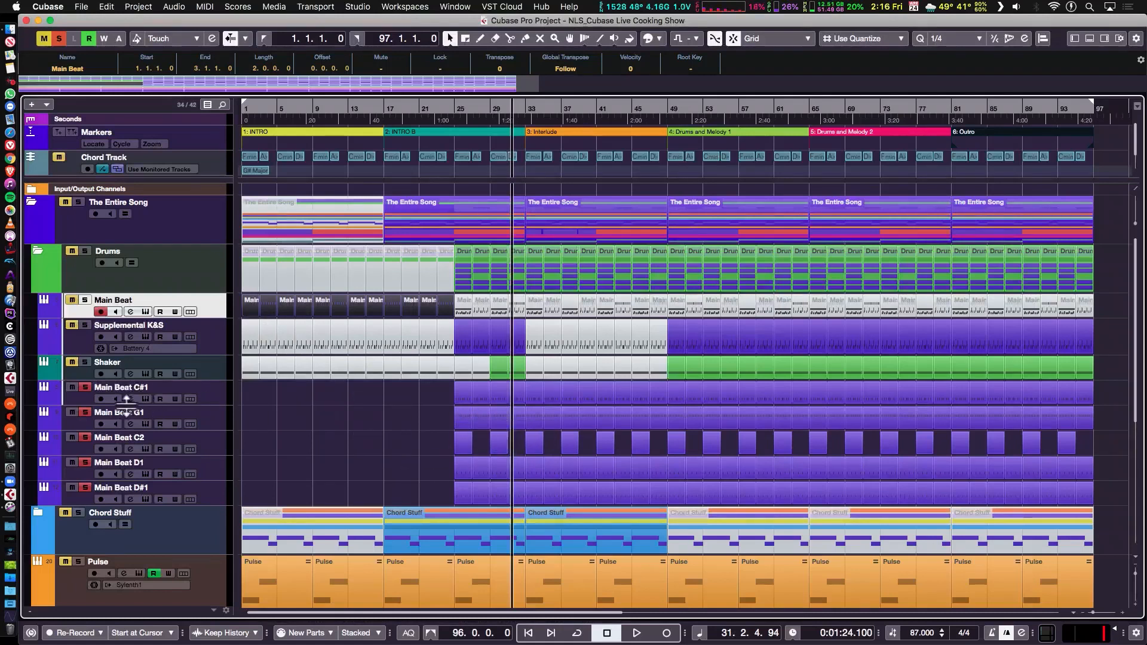
left_click(85, 388)
left_click(86, 437)
left_click(86, 463)
left_click(86, 487)
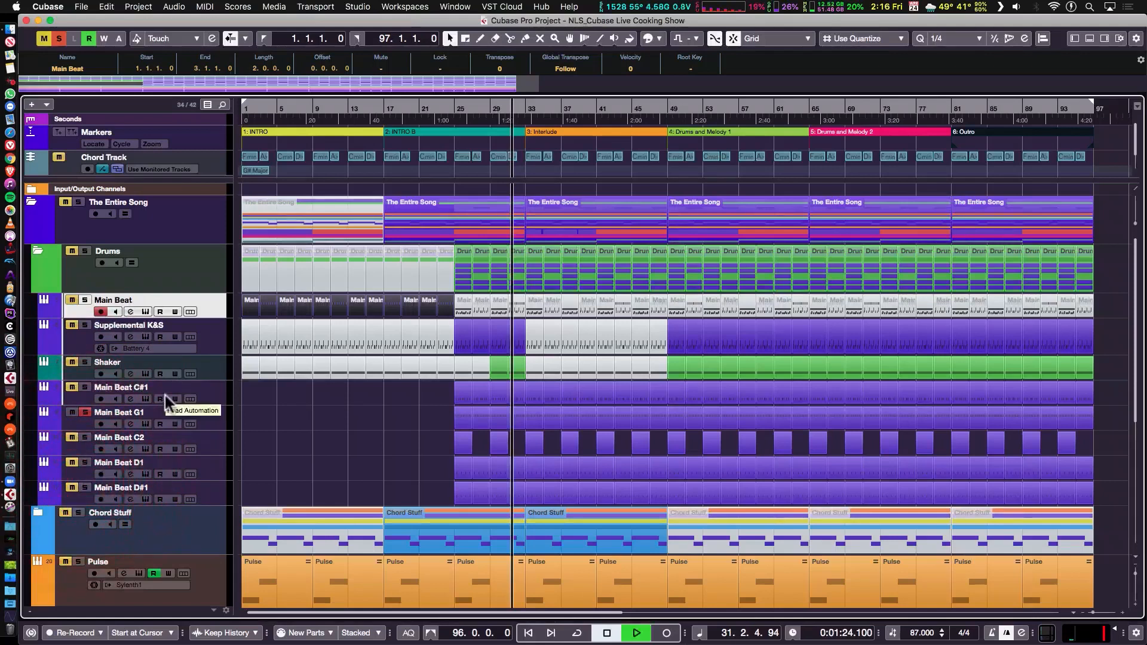
key("space")
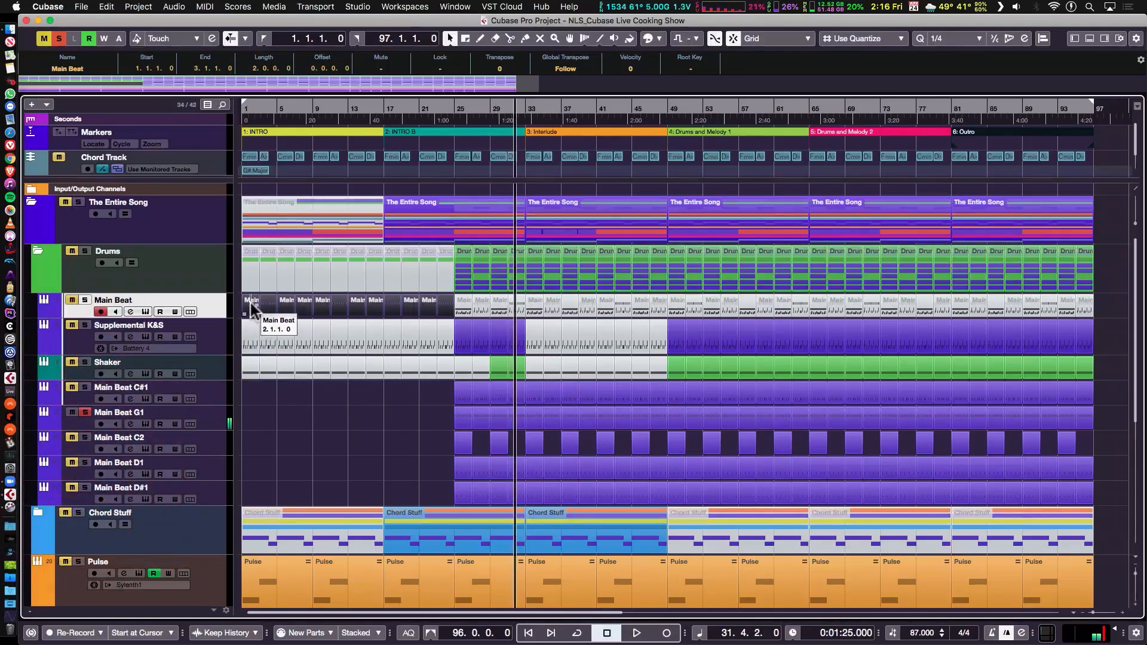
left_click_drag(251, 308, 251, 414)
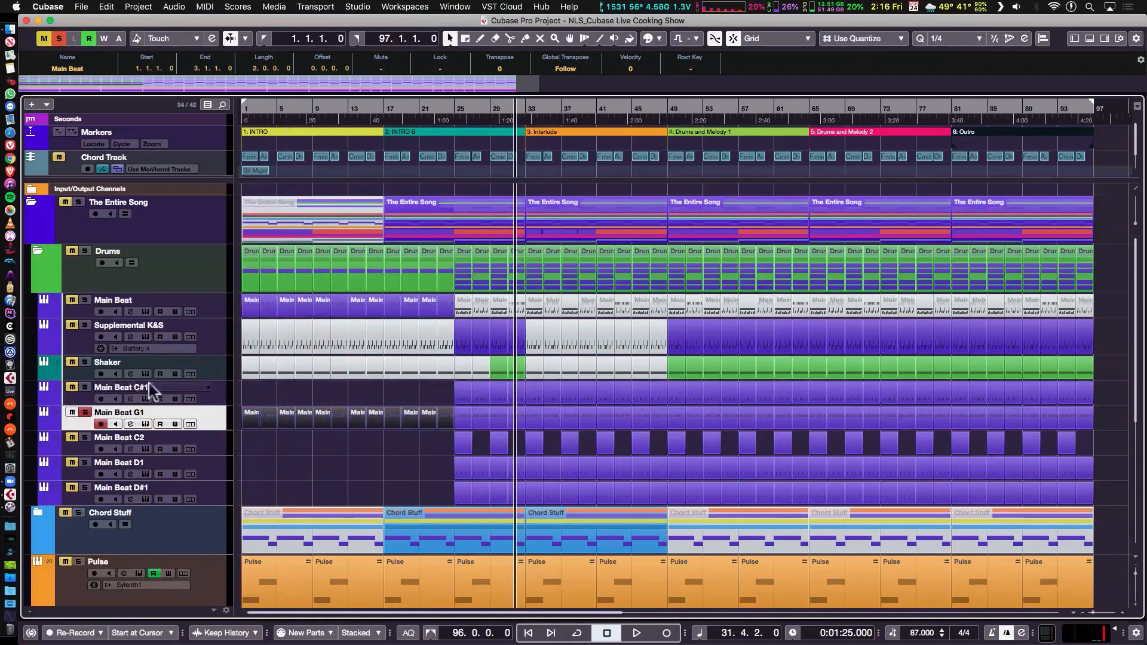
Rename the Main Beat C#1 track as Kick and the Main Beat G1 track as Hat.
left_click(110, 395)
double_click(119, 390)
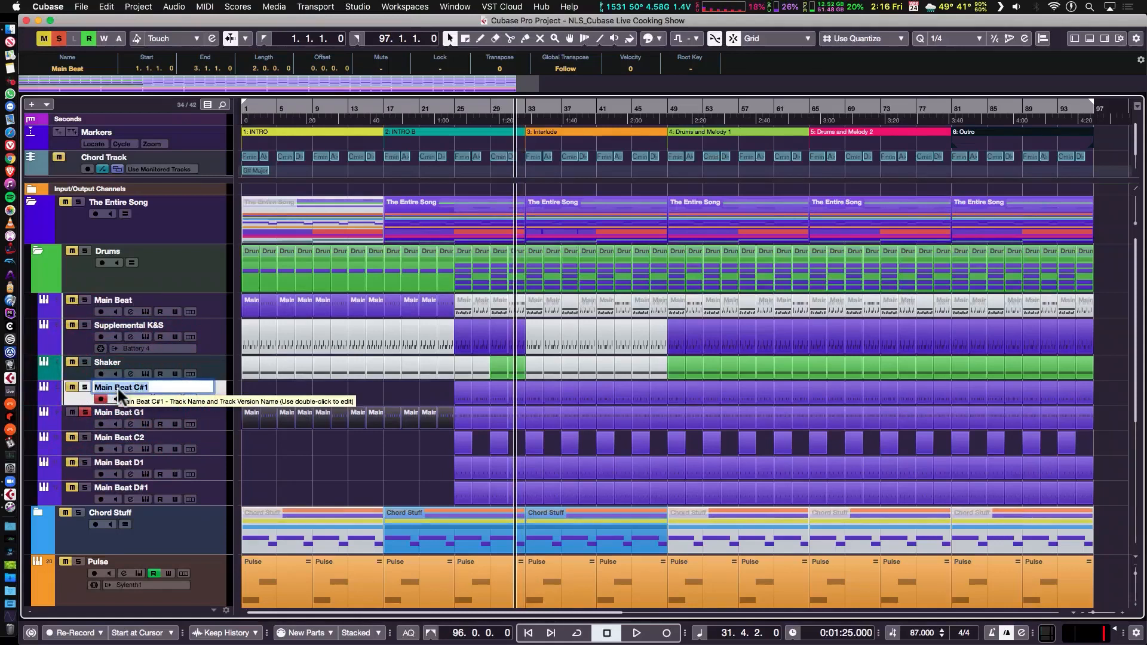
type("Crash")
key("Tab")
type("Hat")
key("Tab")
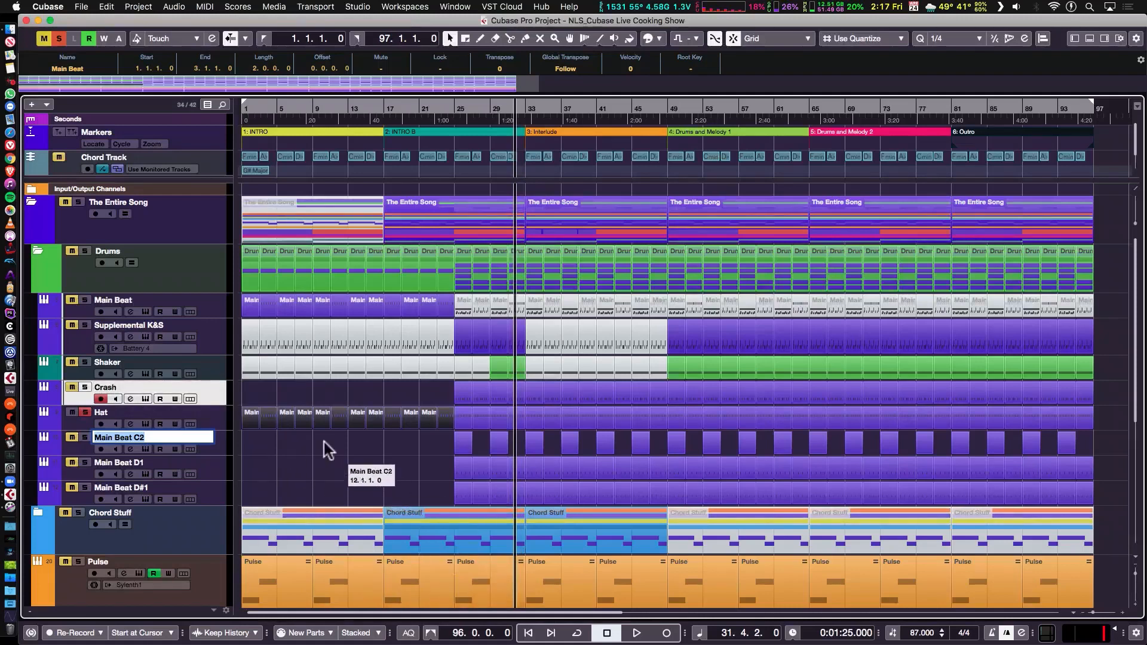
double_click(120, 387)
type("Kick")
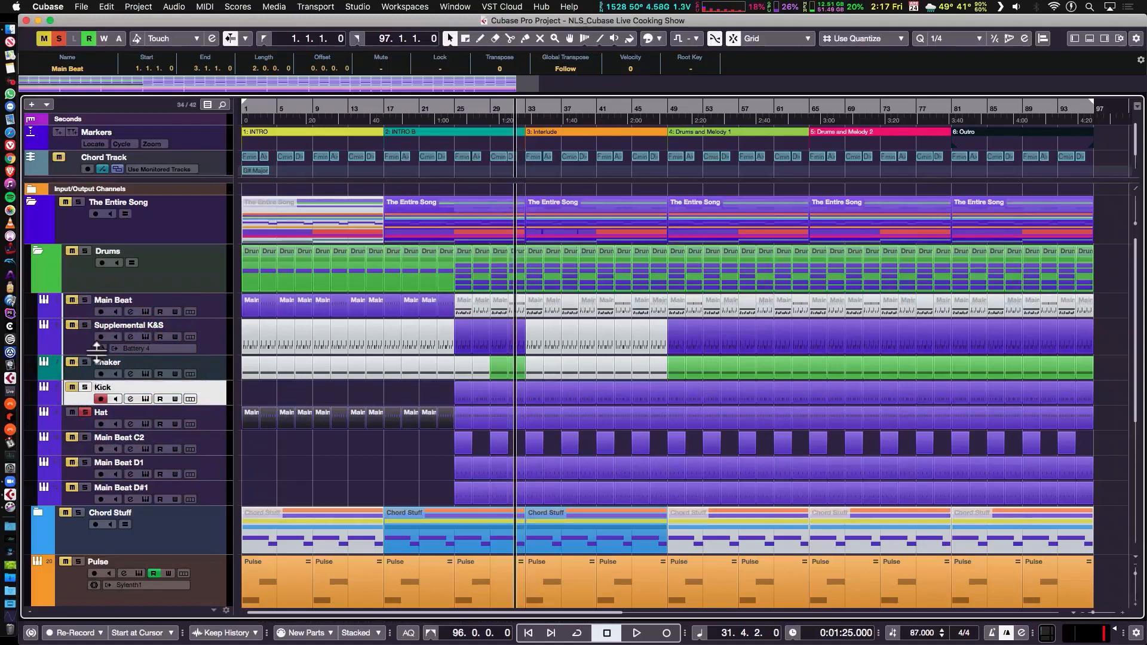
Rename the Main Beat C2 track as Crash, Main Beat D1 as Snare 1 and Main Beat D#1 as Snare 2.
left_click(135, 433)
double_click(135, 433)
type("Crash")
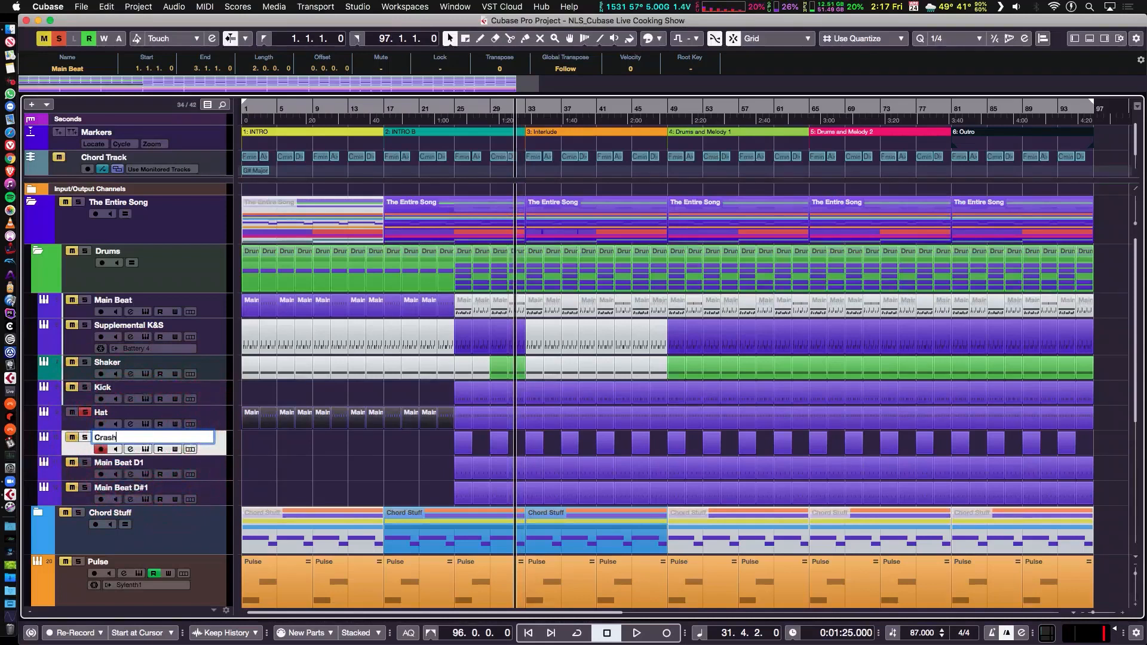
key("Tab")
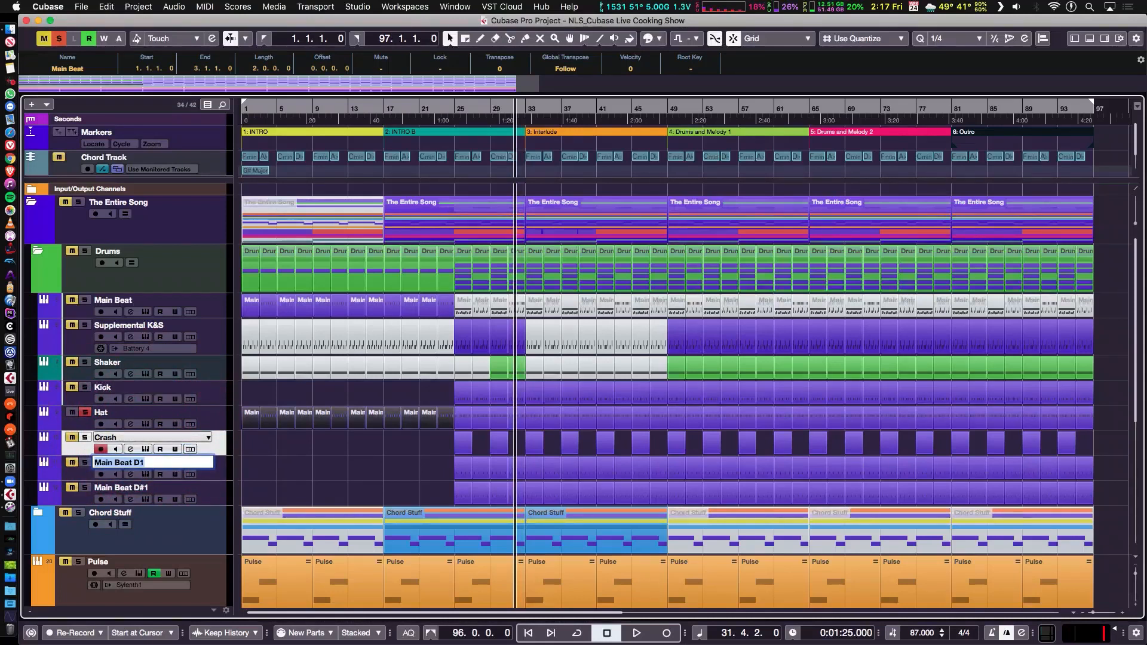
type("Snare 1")
key("Tab")
type("S")
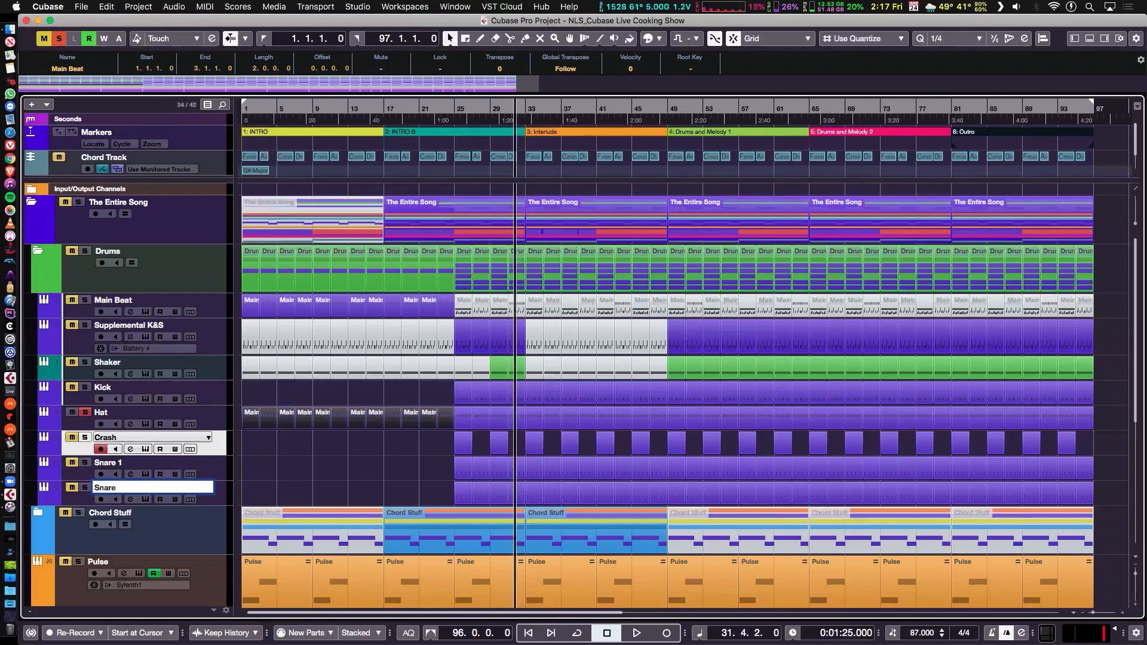
key("Return")
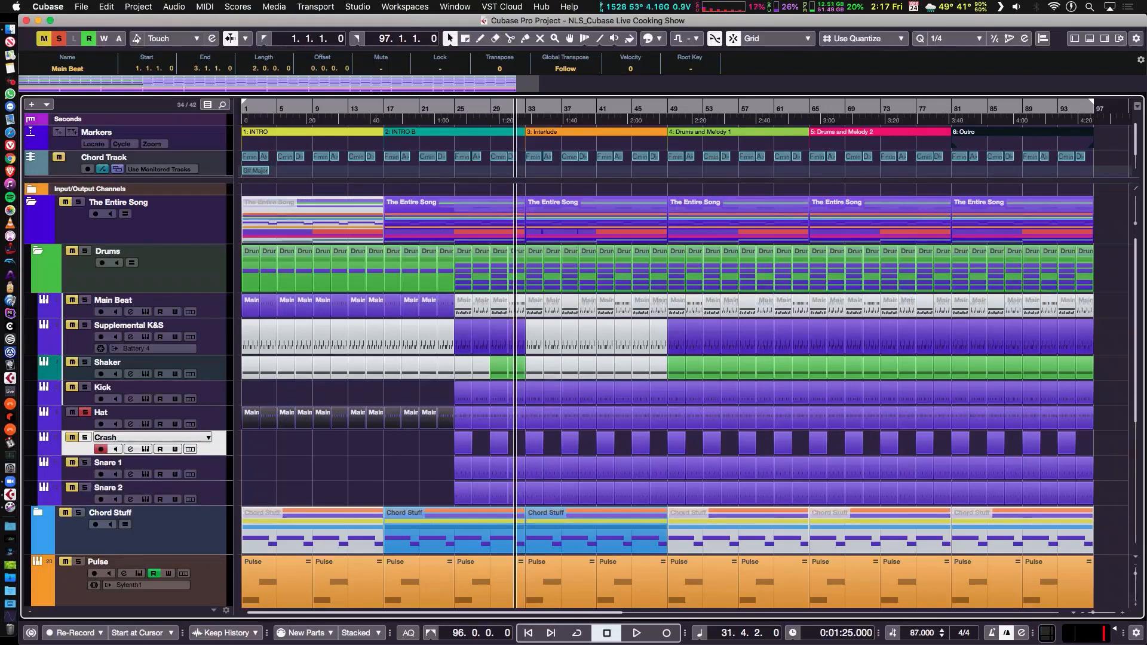
Audition the Kick, Hat, Crash, Snare 1 and Snare 2 tracks by adding them to the solo one by one, and clear all solos.
left_click(85, 387)
left_click(85, 413)
key("space")
left_click(86, 412)
left_click(85, 437)
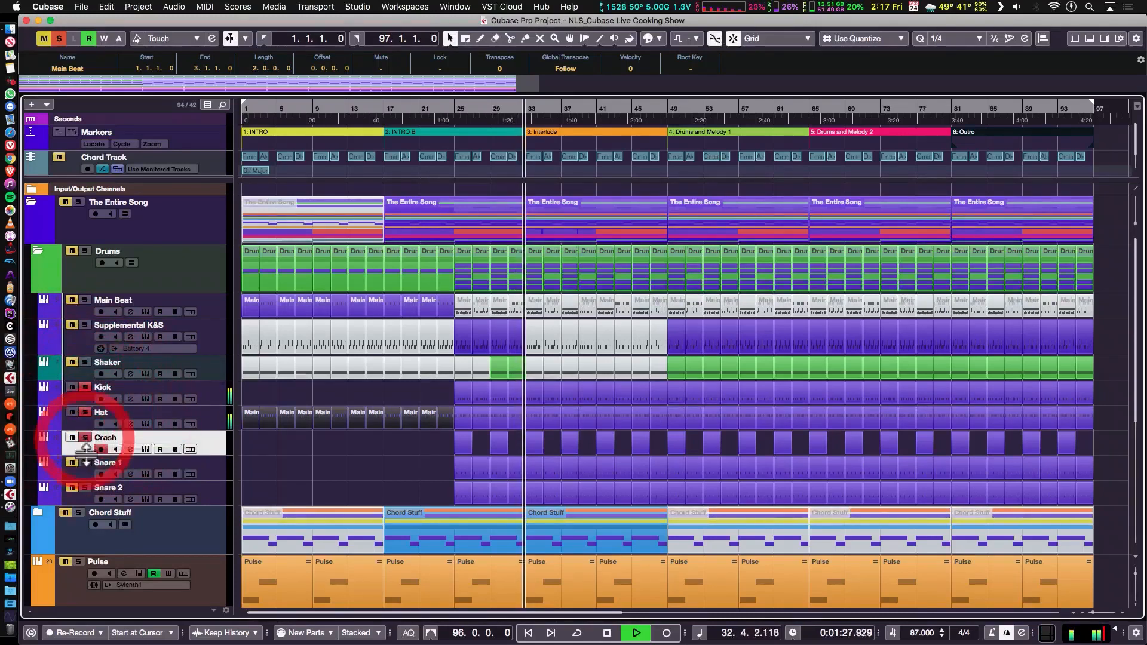
left_click(85, 463)
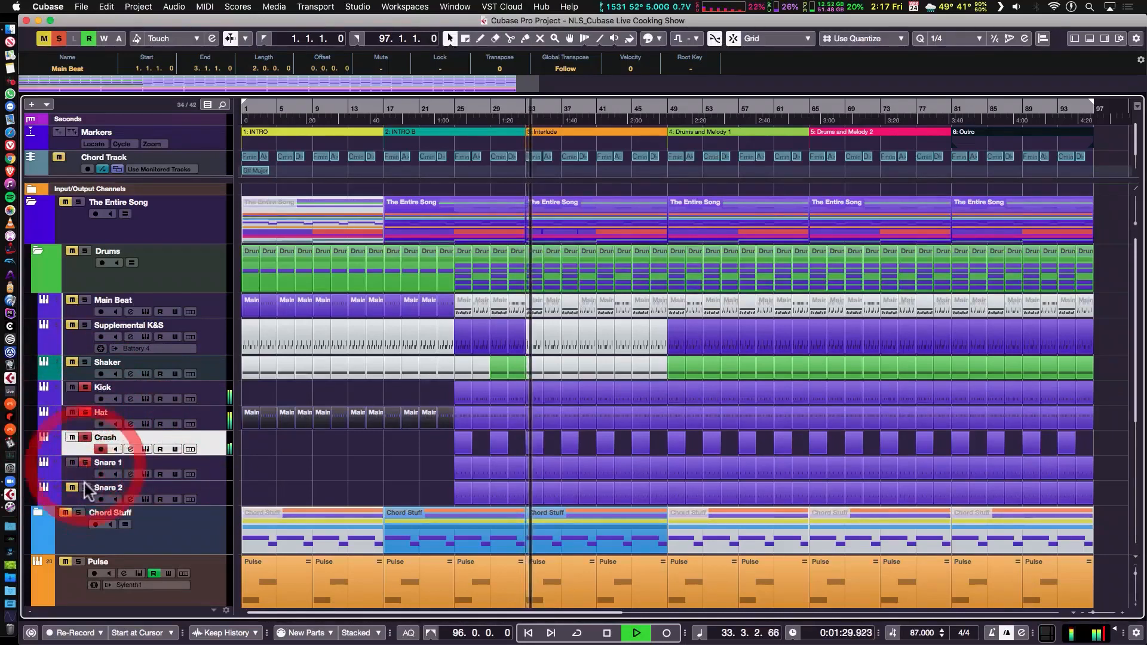
left_click(85, 488)
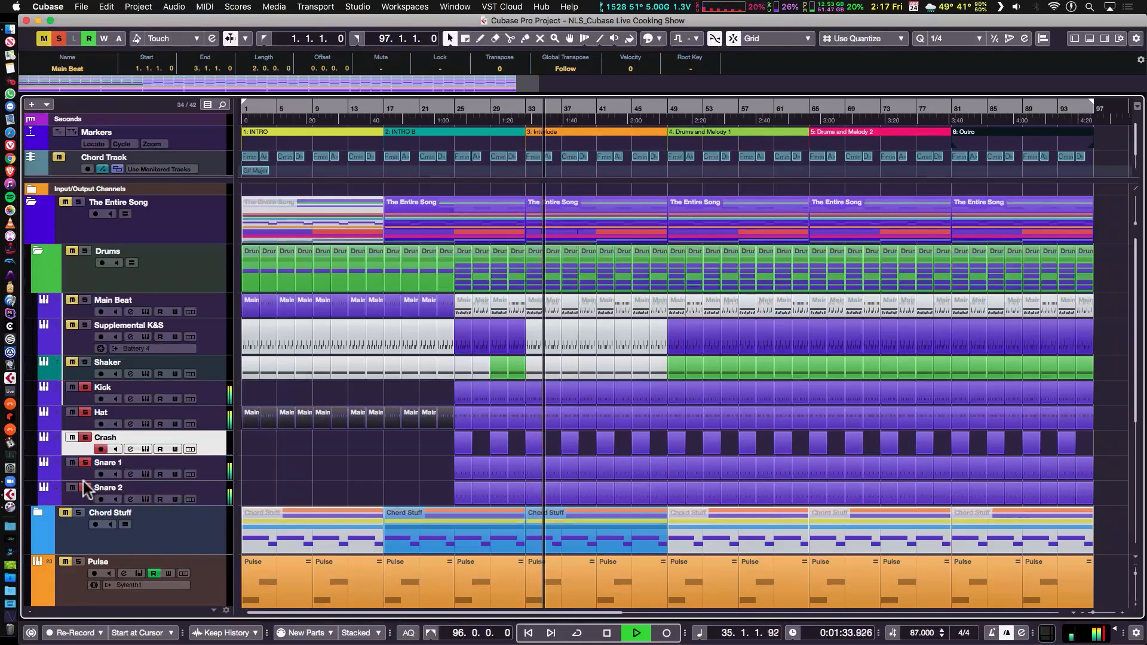
key("space")
left_click(83, 464)
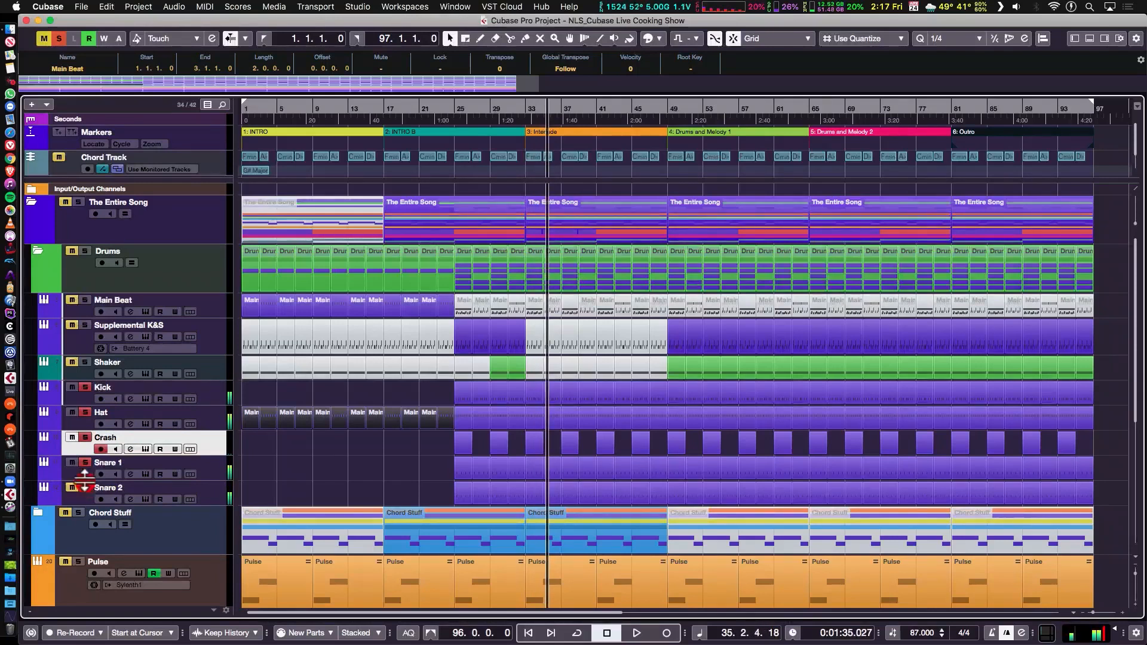
left_click(83, 438)
left_click(83, 413)
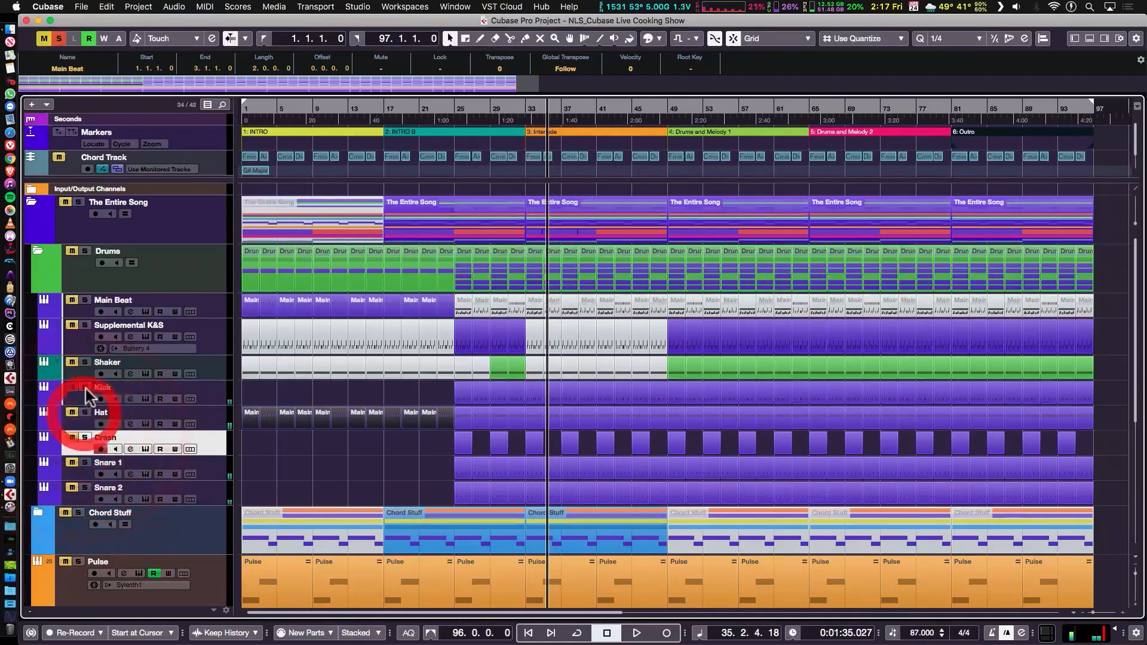
left_click(83, 387)
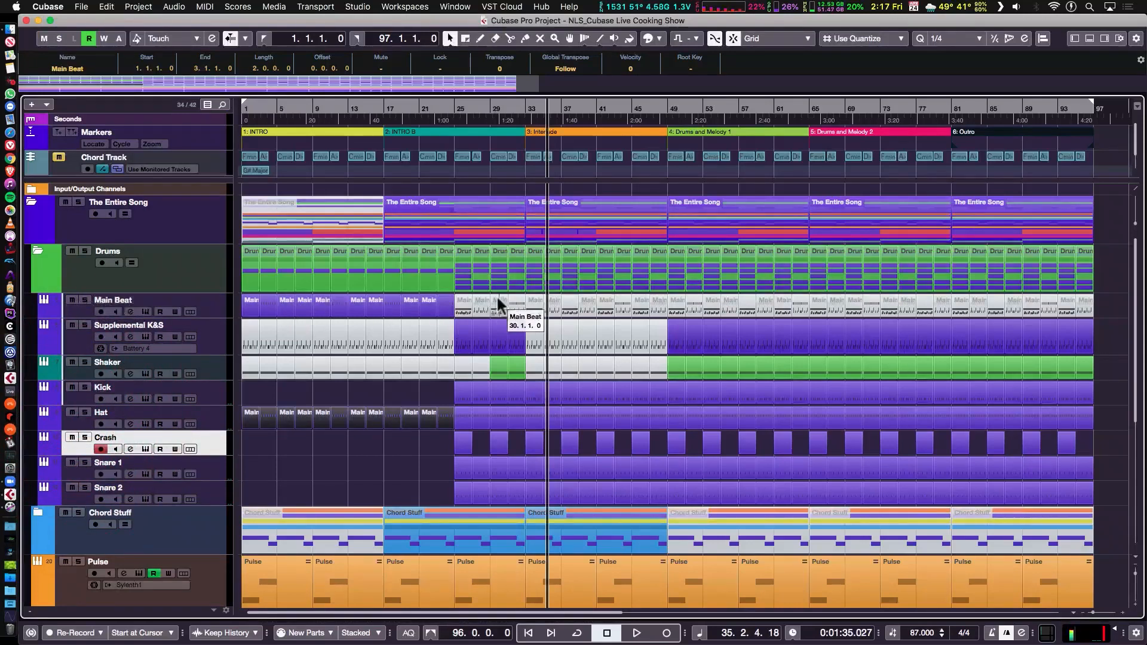
Mute all Main Beat parts before bar 25 on the Main Beat track.
left_click(445, 307)
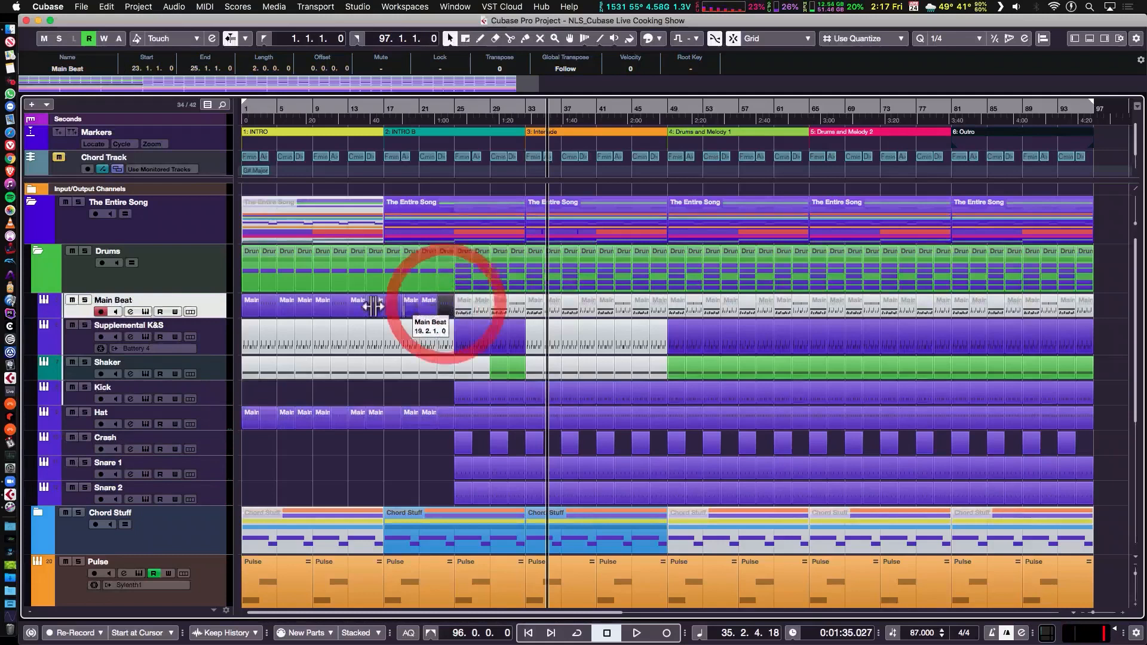
left_click(252, 311)
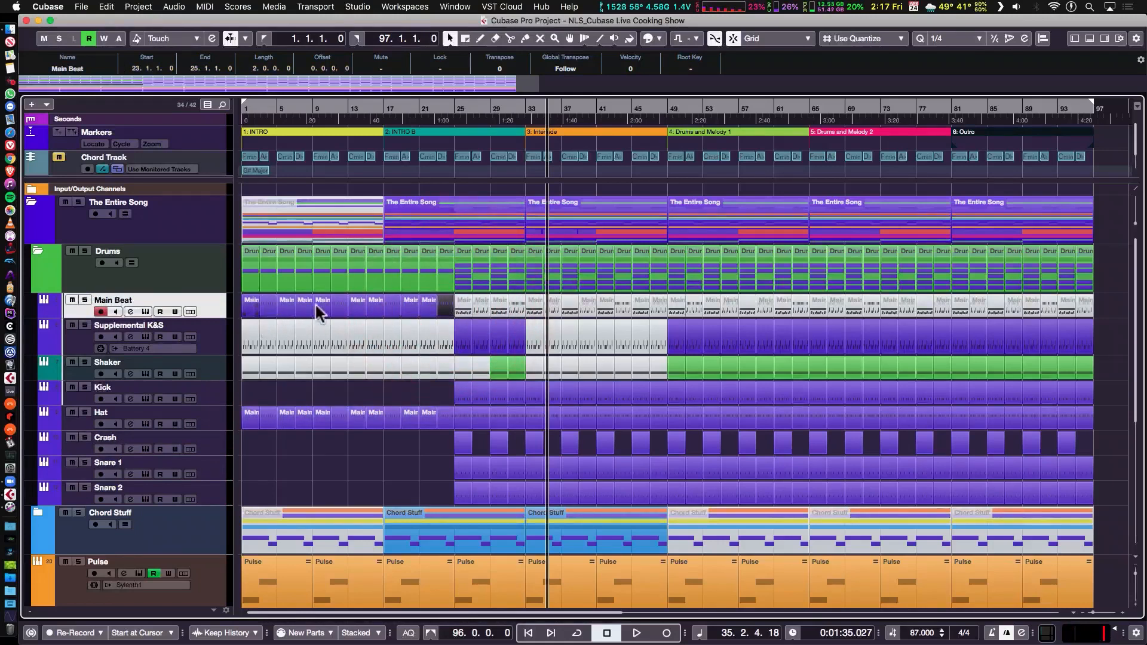
left_click(426, 306, "shift")
key("shift+m")
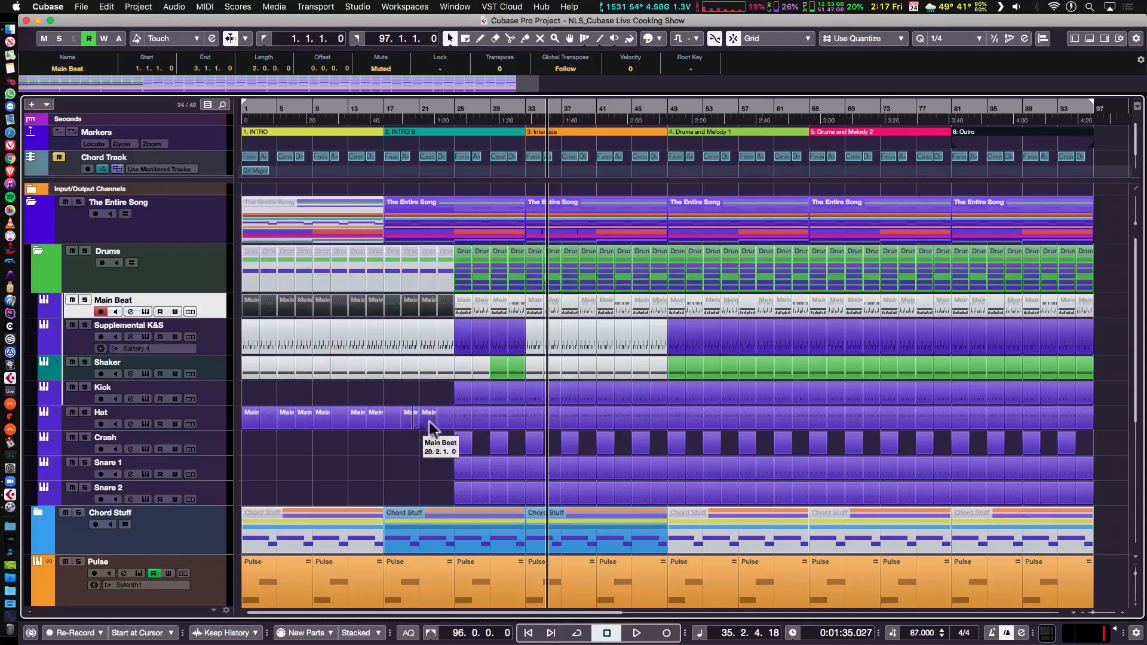
Move the Kick, Hat, Crash, Snare 1 and Snare 2 tracks into a new folder track named Separated Drums.
left_click(202, 392)
left_click(204, 493, "shift")
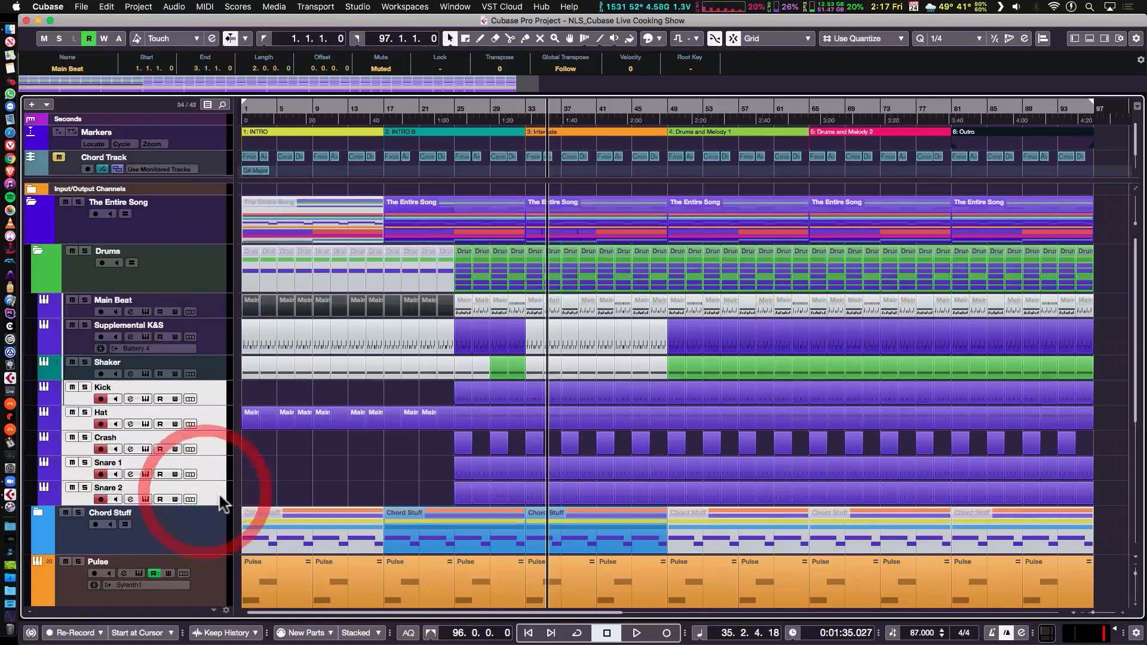
key("super+shift+f")
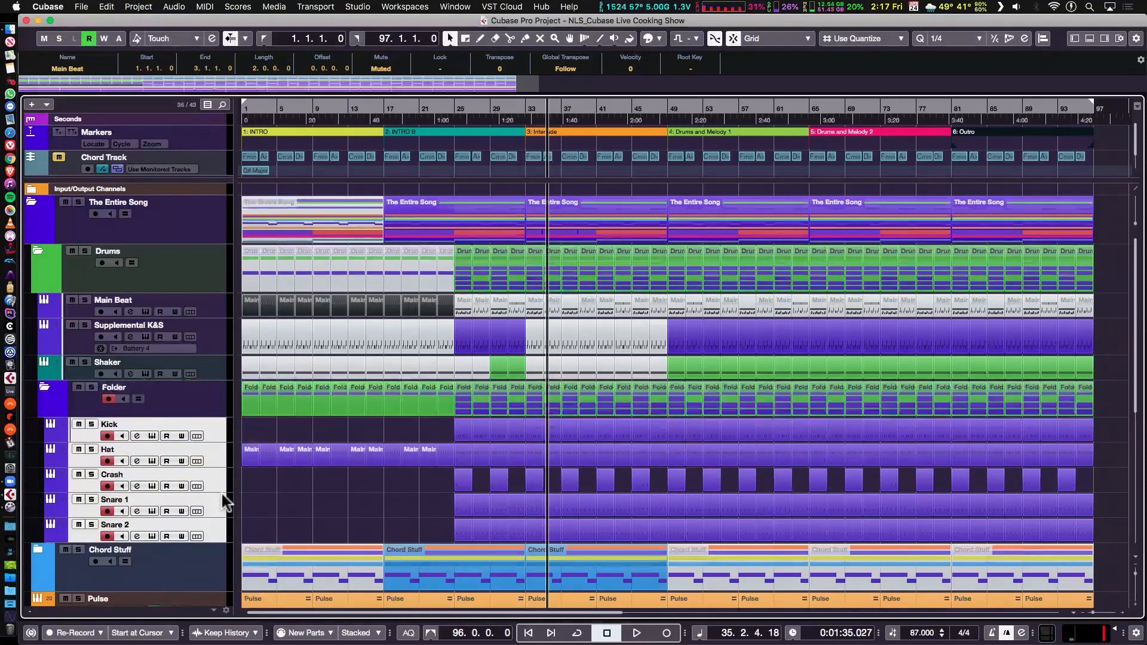
double_click(114, 387)
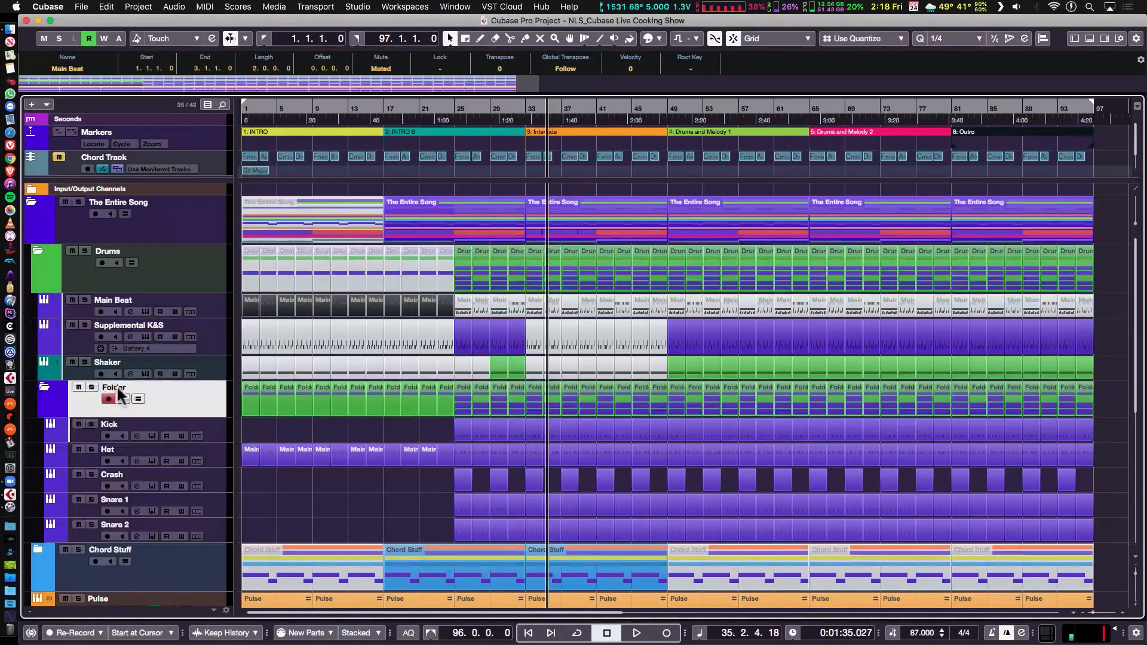
type("Separated Drums")
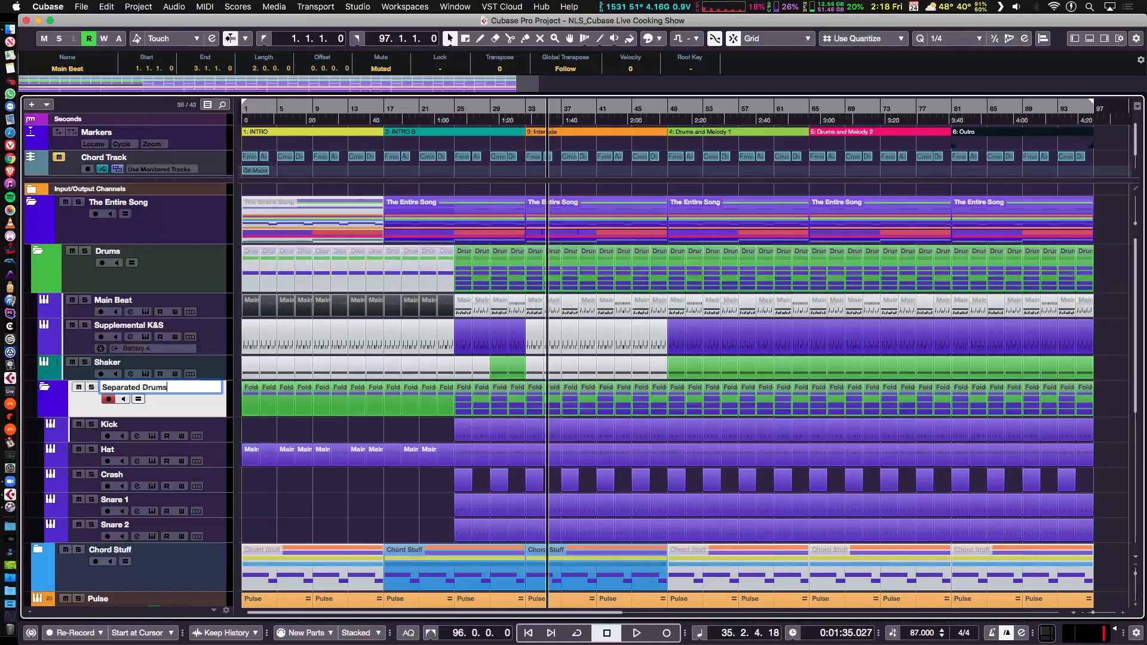
key("Return")
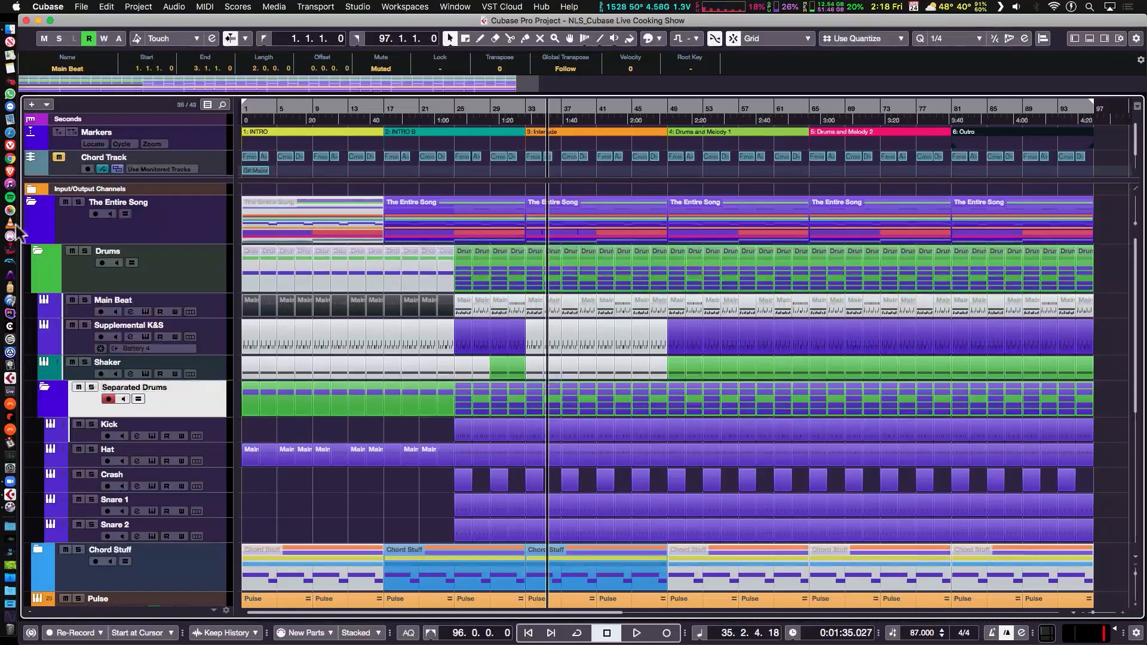
Disable the original Main Beat track.
left_click(218, 306)
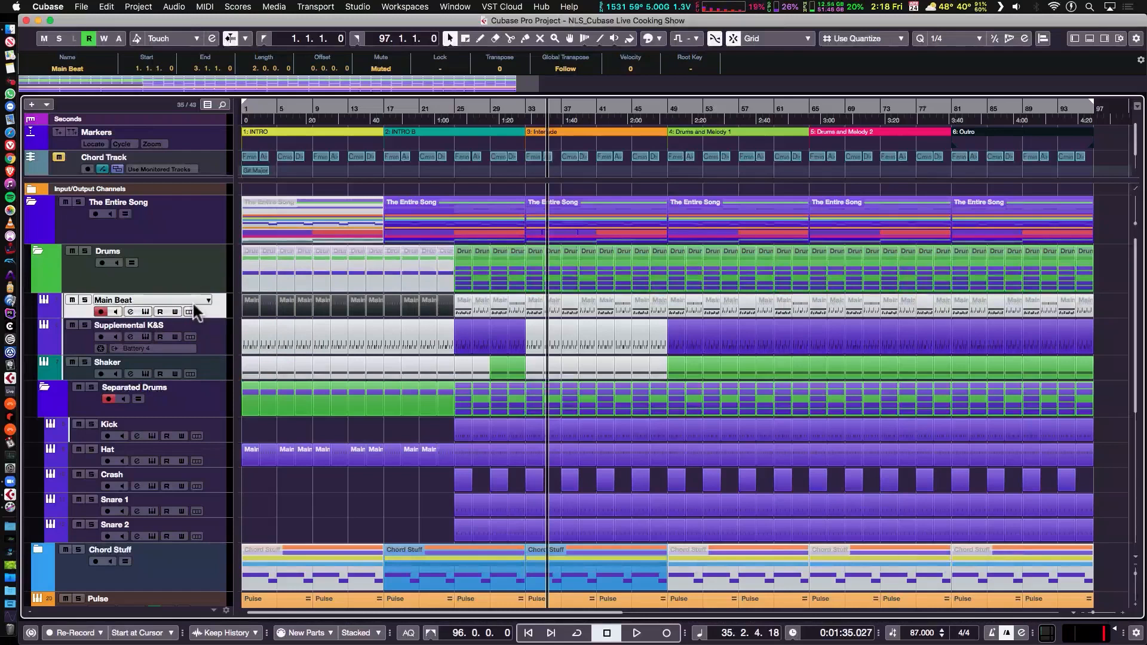
left_click(211, 307)
key("shift+d")
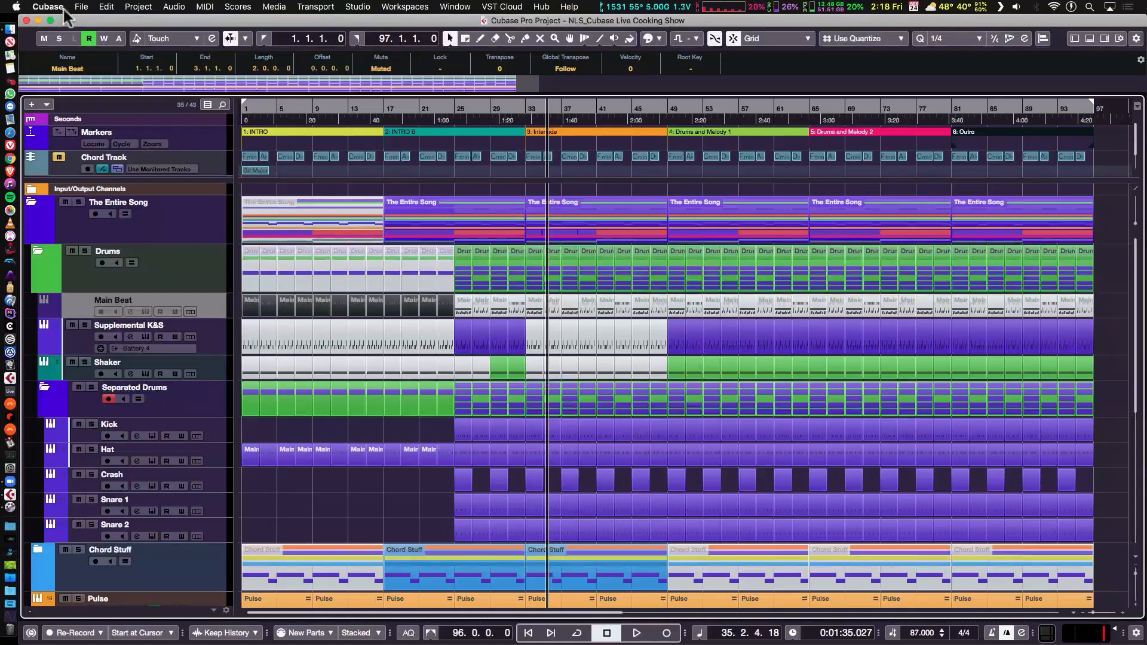
Search the key commands for "deactivate", go through the matching commands and close the dialog.
key("alt+k")
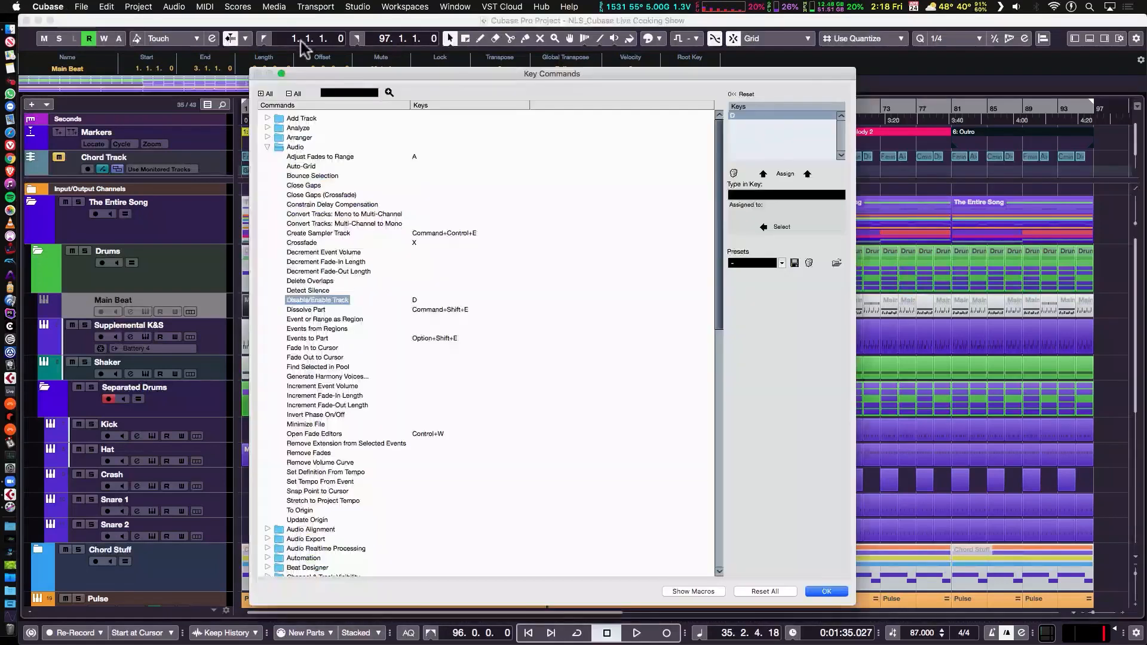
left_click(338, 92)
type("deactivat")
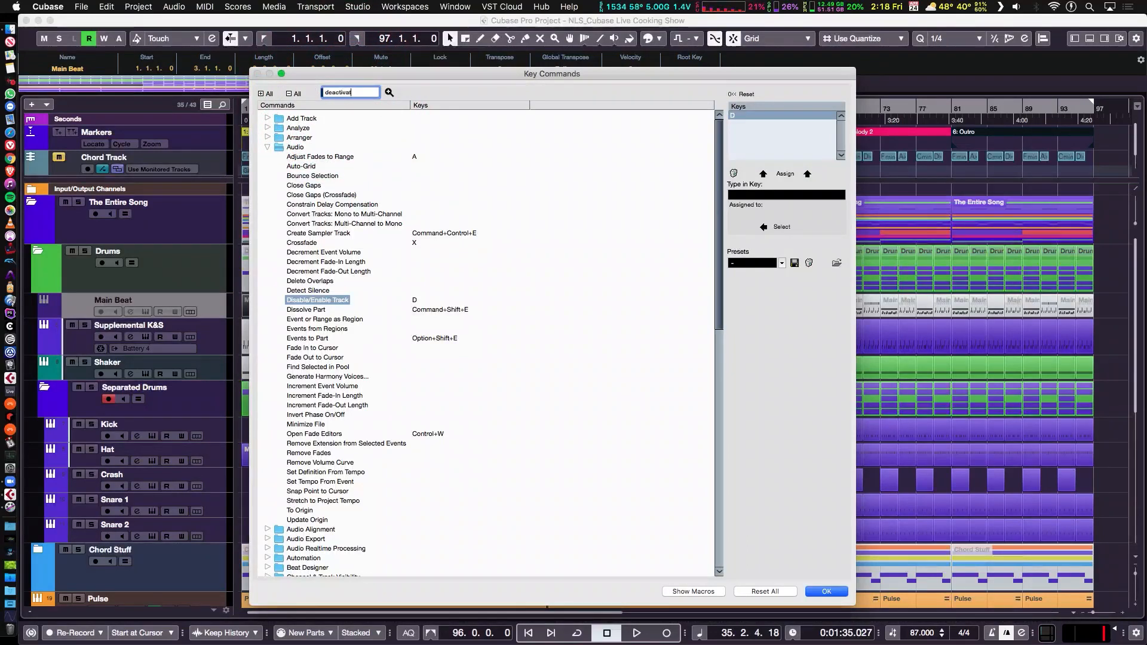
type("e")
key("Return")
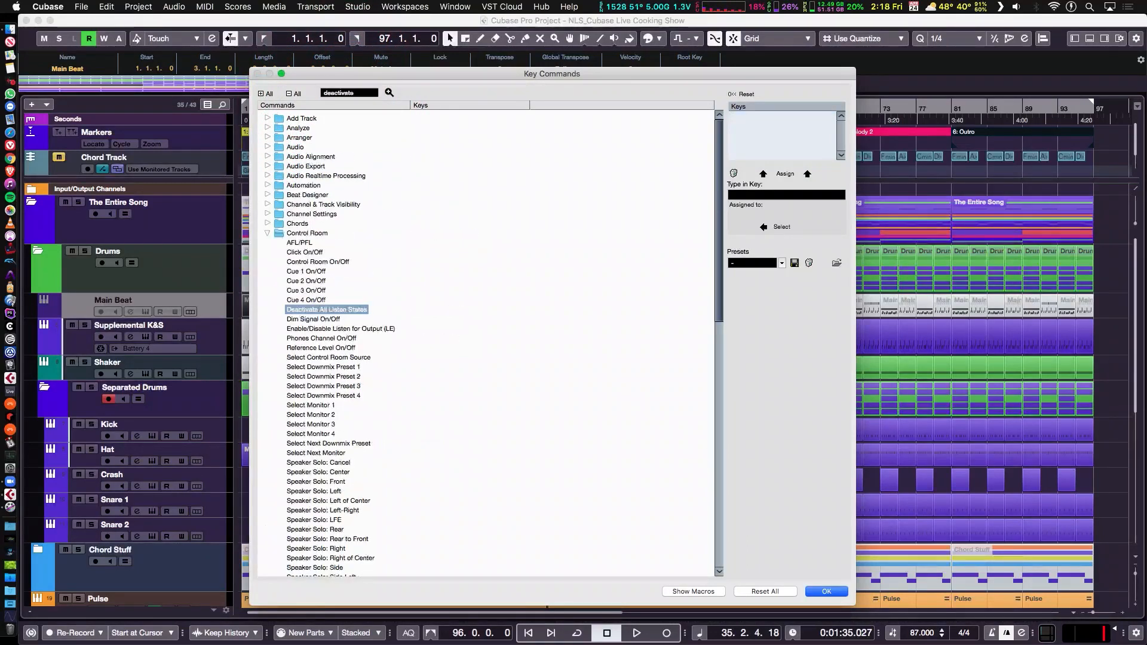
left_click(390, 92)
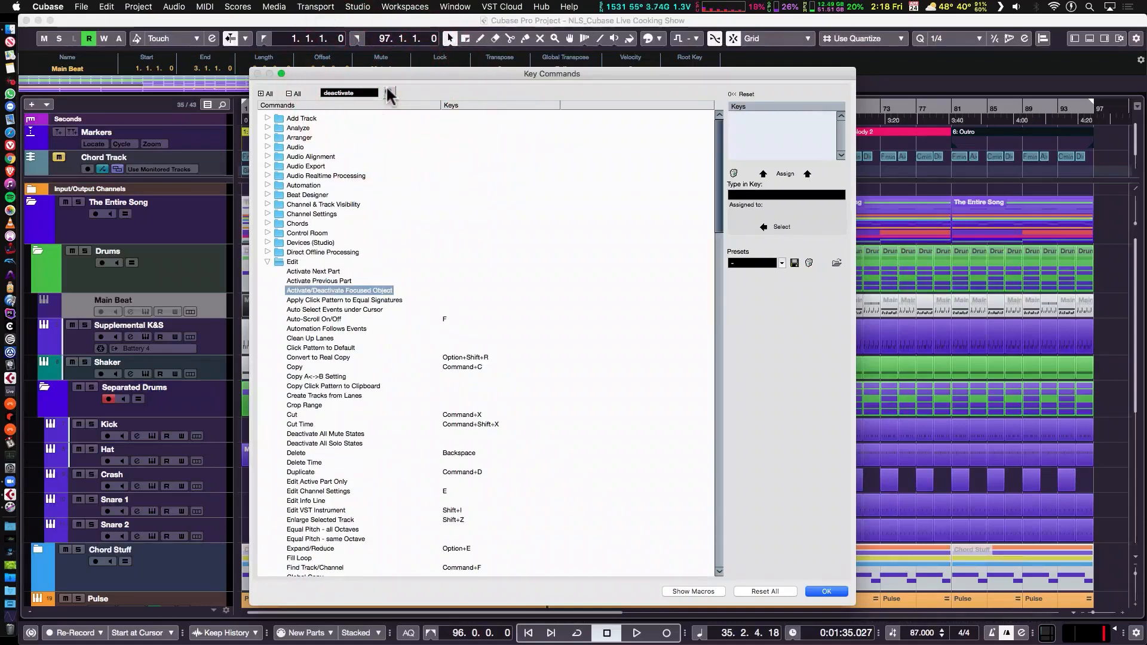
left_click(390, 93)
left_click(389, 93)
left_click(390, 94)
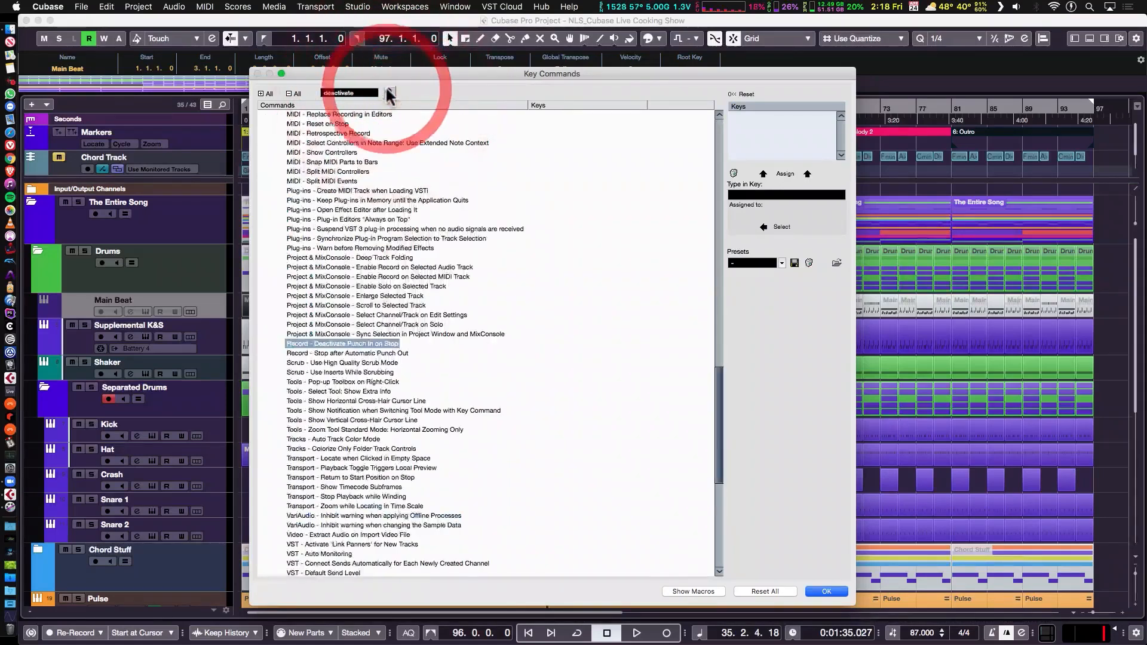
left_click(390, 94)
left_click(390, 93)
left_click(390, 93)
left_click(389, 93)
left_click(390, 93)
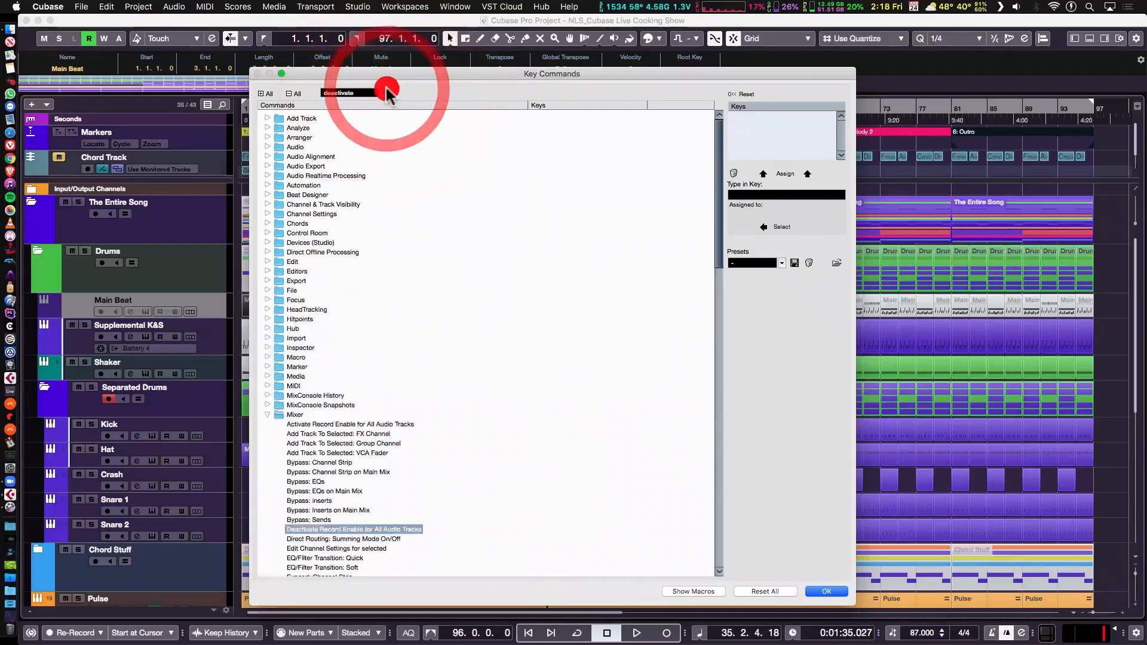
left_click(390, 94)
left_click(390, 93)
left_click(390, 93)
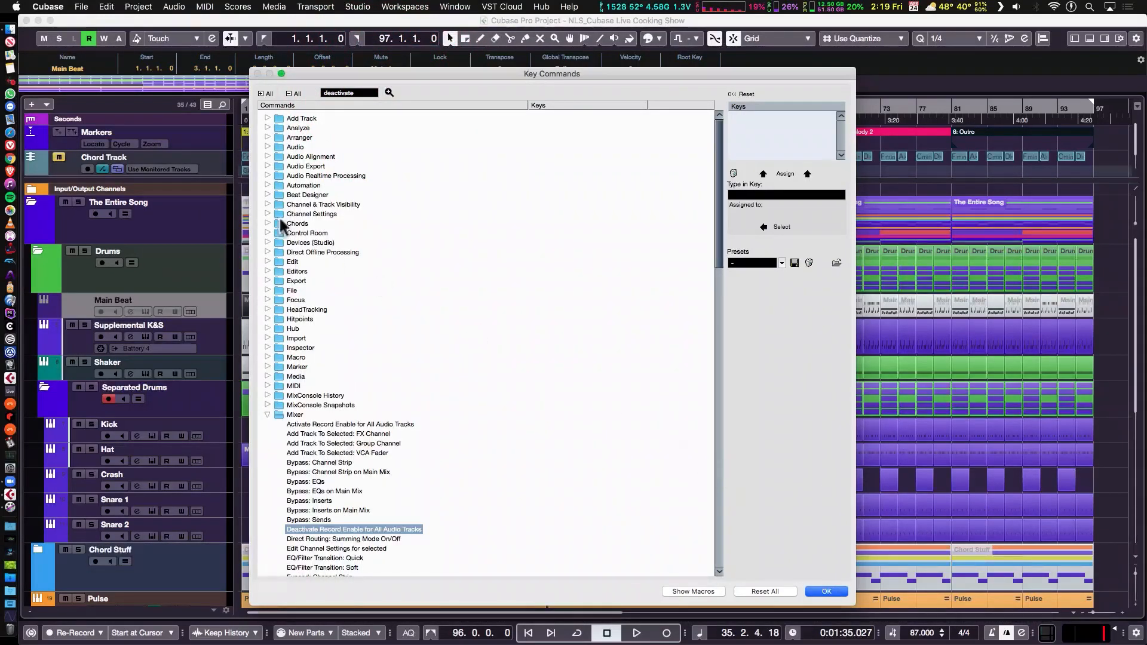
key("Return")
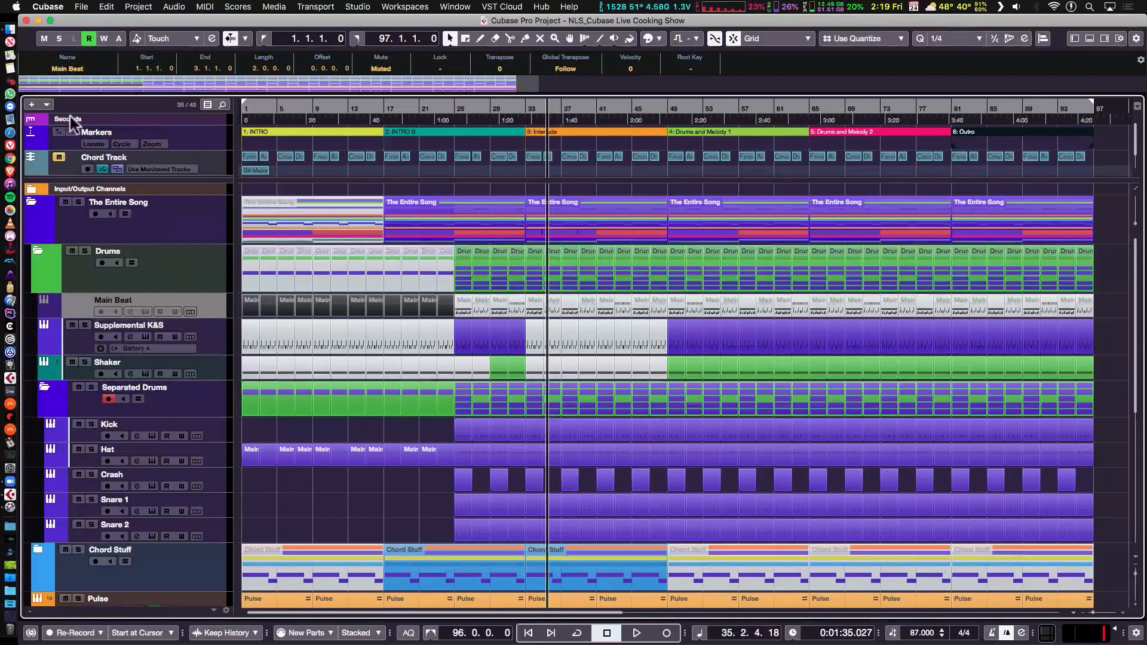
Hide the disabled Main Beat track using the track visibility list.
key("super+l")
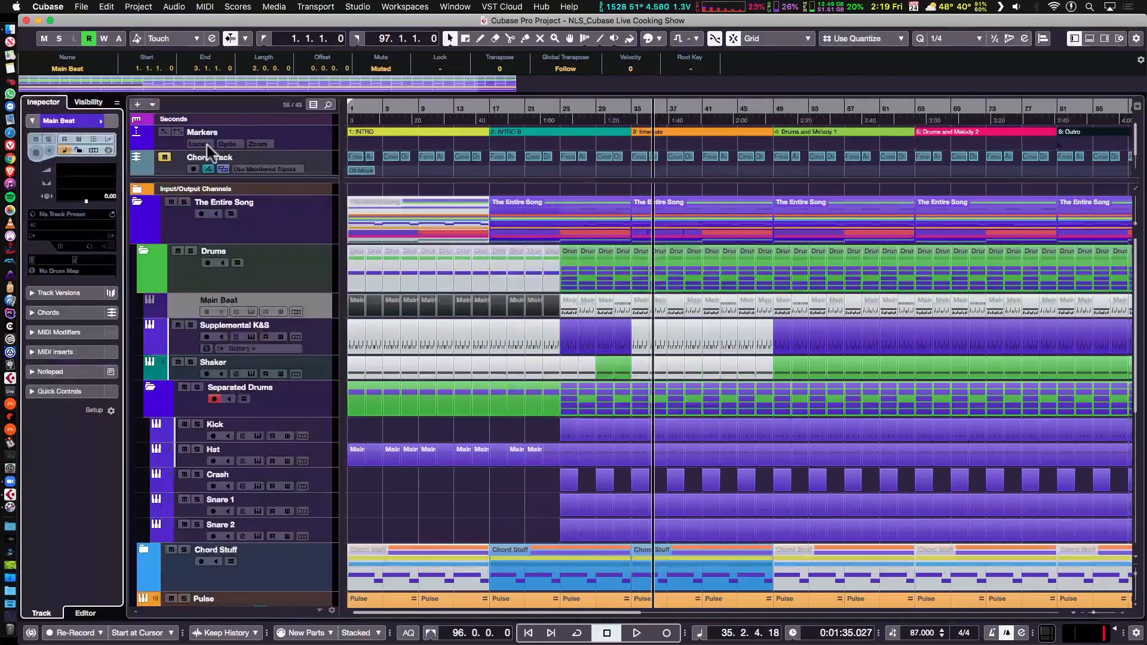
left_click(88, 103)
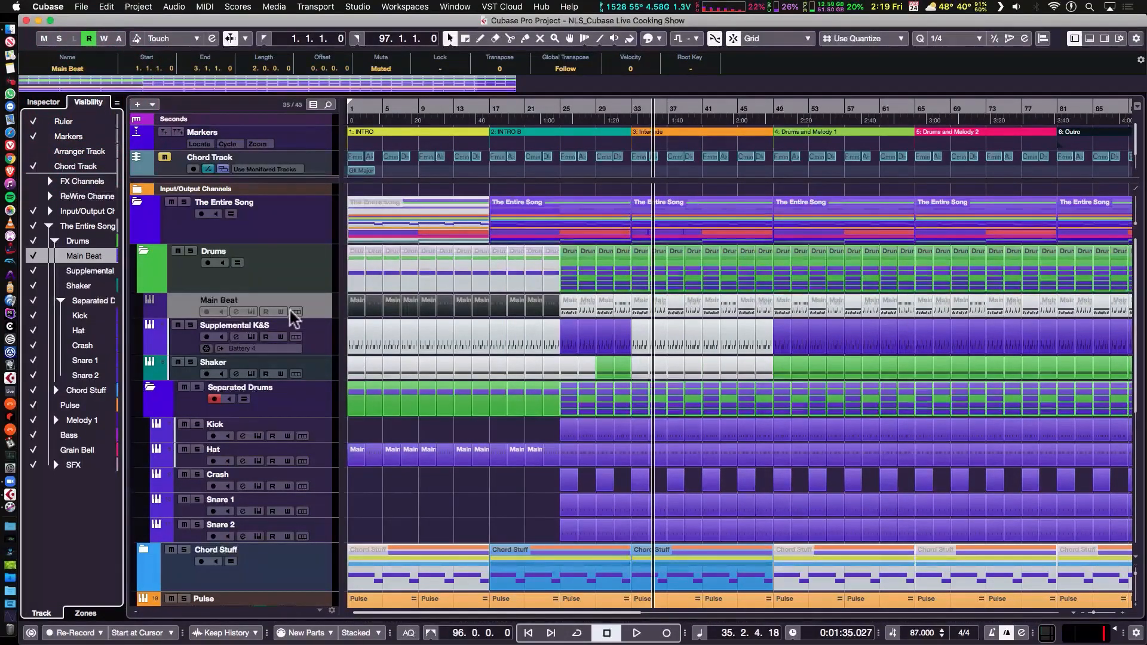
left_click(34, 256)
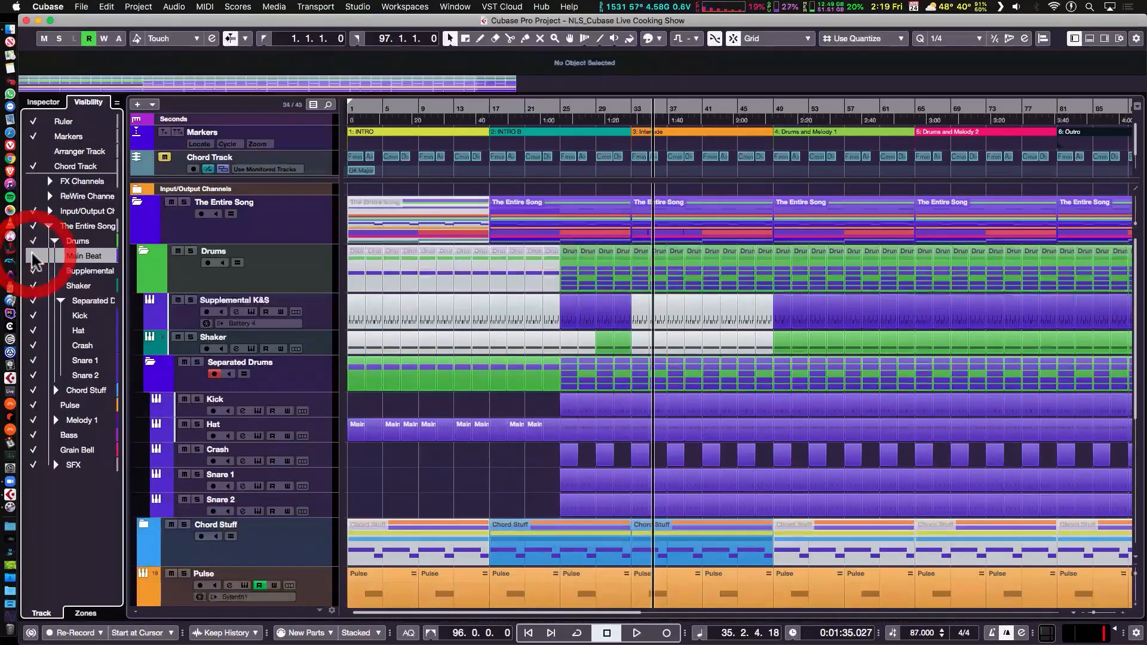
Set the color of the Separated Drums folder track to light green.
left_click(166, 379)
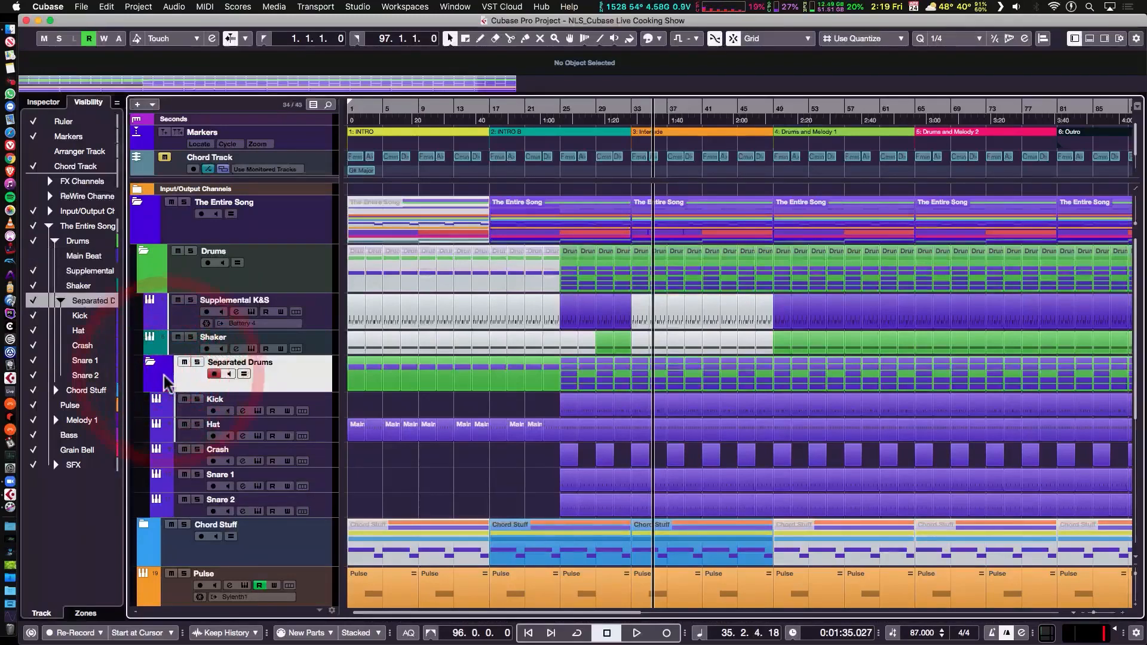
left_click(162, 377)
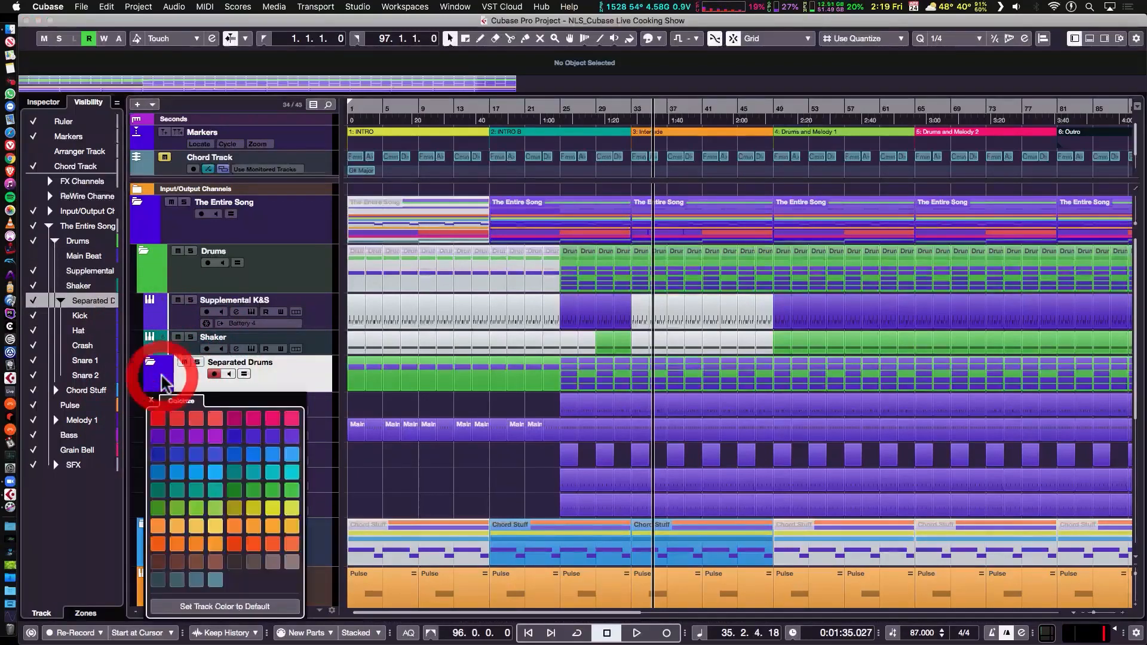
left_click(218, 509)
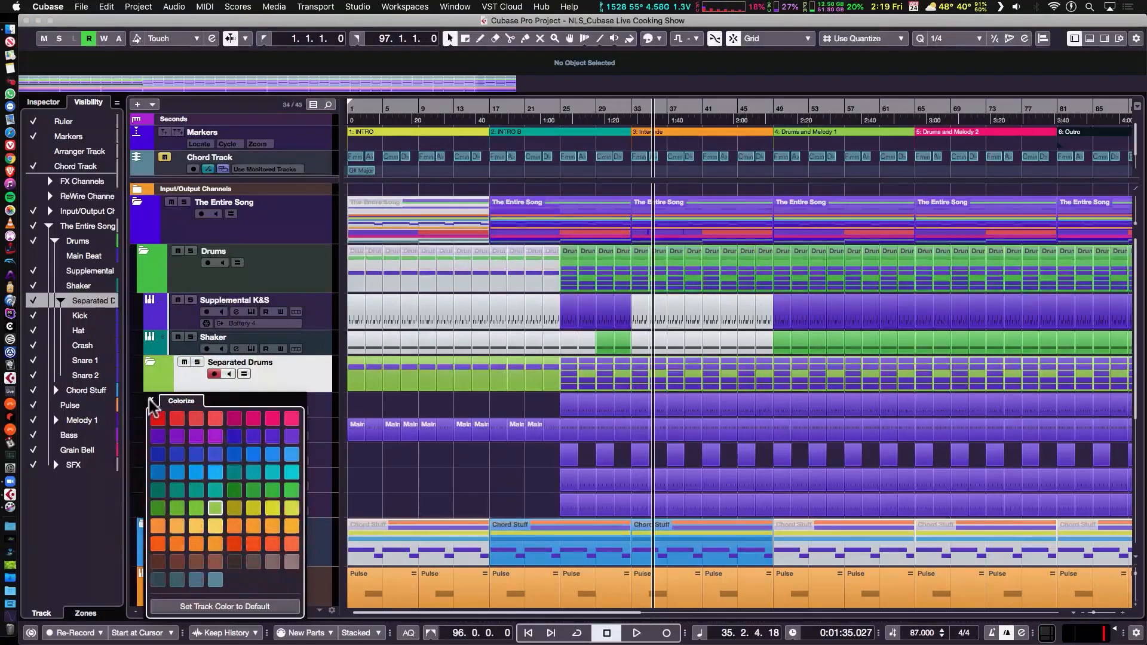
left_click(164, 381)
left_click(164, 377)
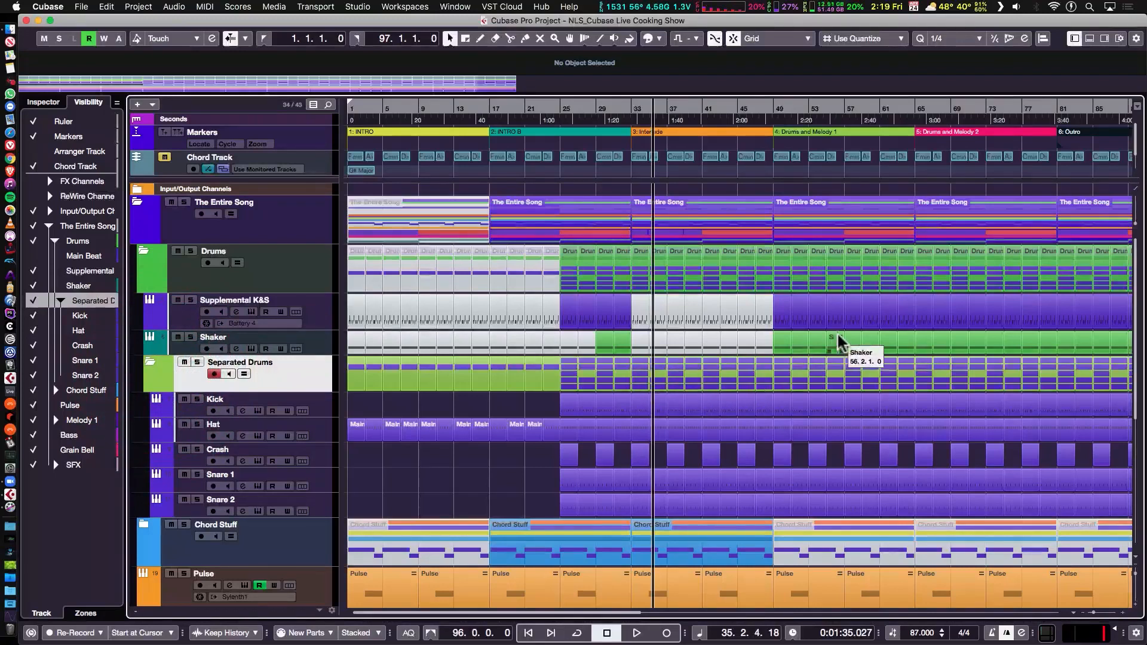
Dissolve all Supplemental K&S parts into separate pitches with optimized display enabled.
key("g")
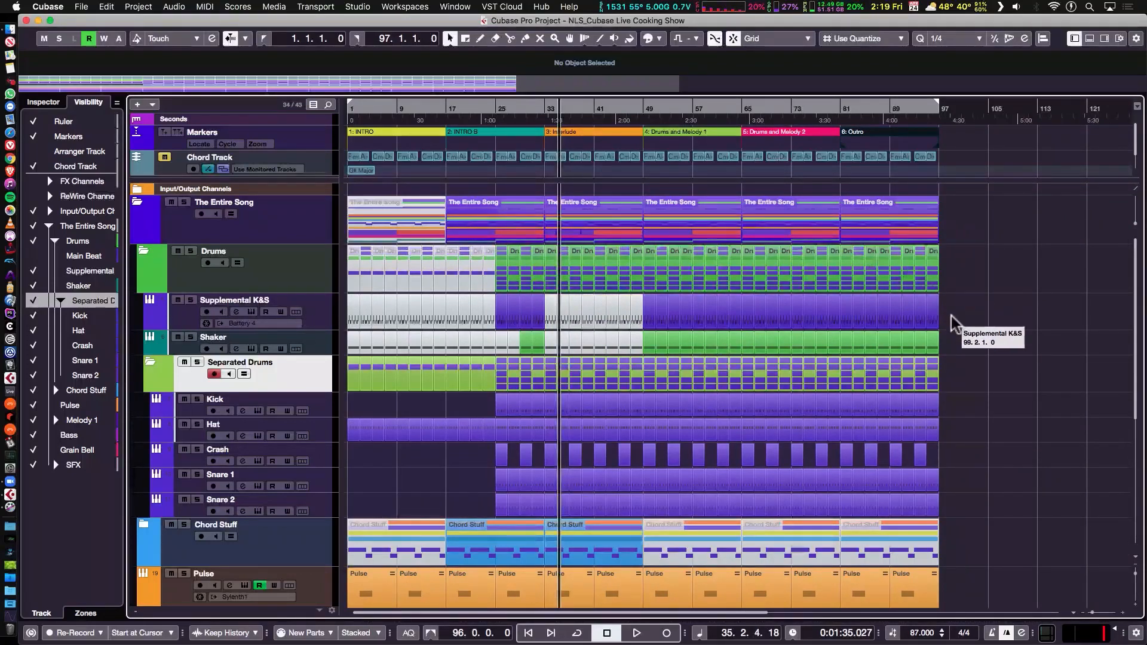
left_click_drag(953, 309, 346, 309)
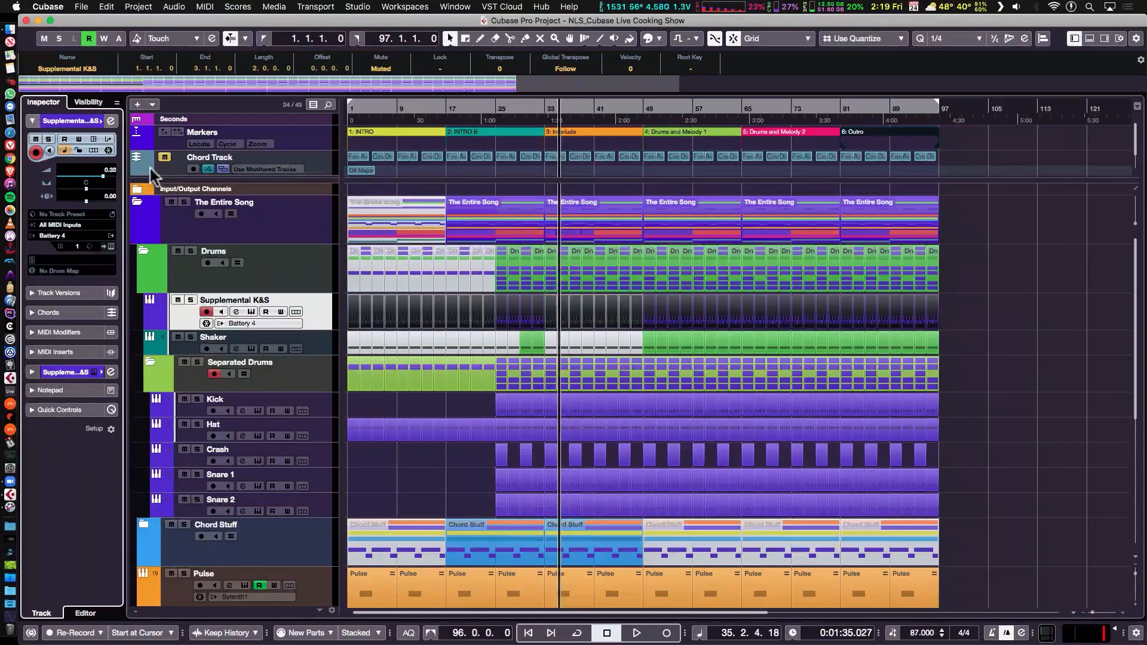
key("super+alt+l")
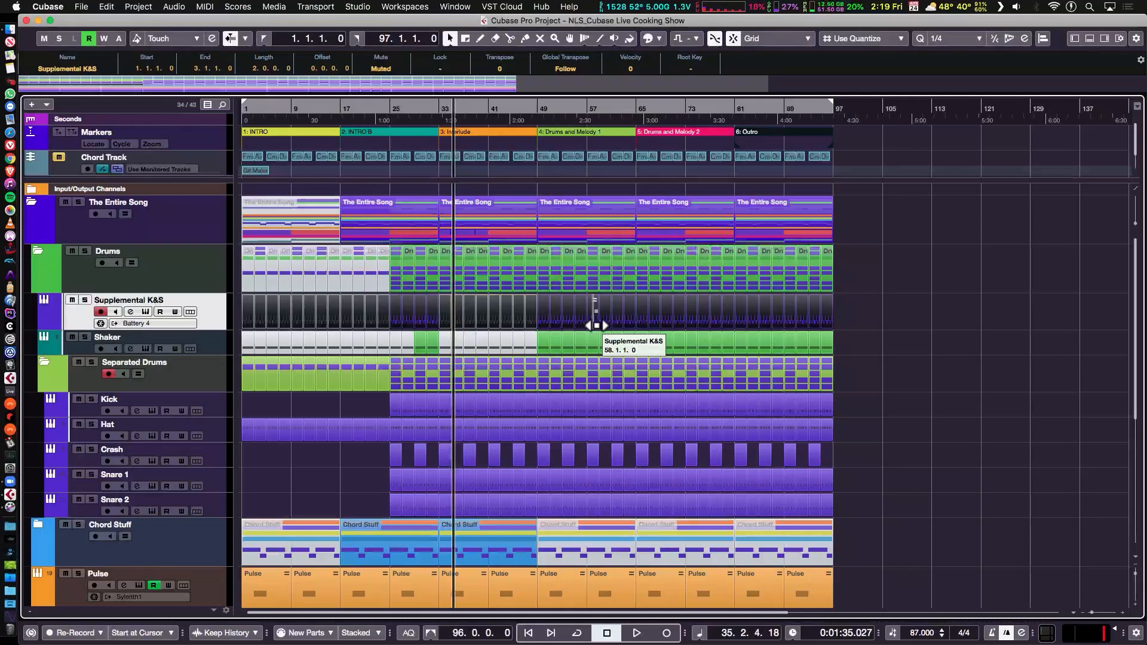
key("alt+d")
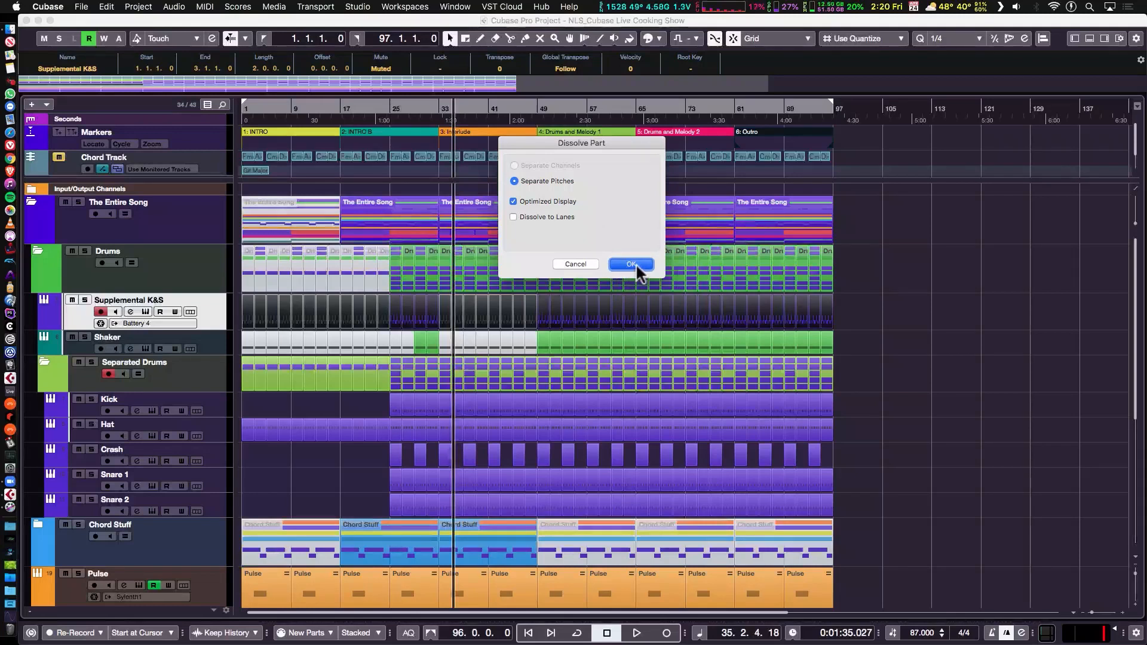
left_click(632, 264)
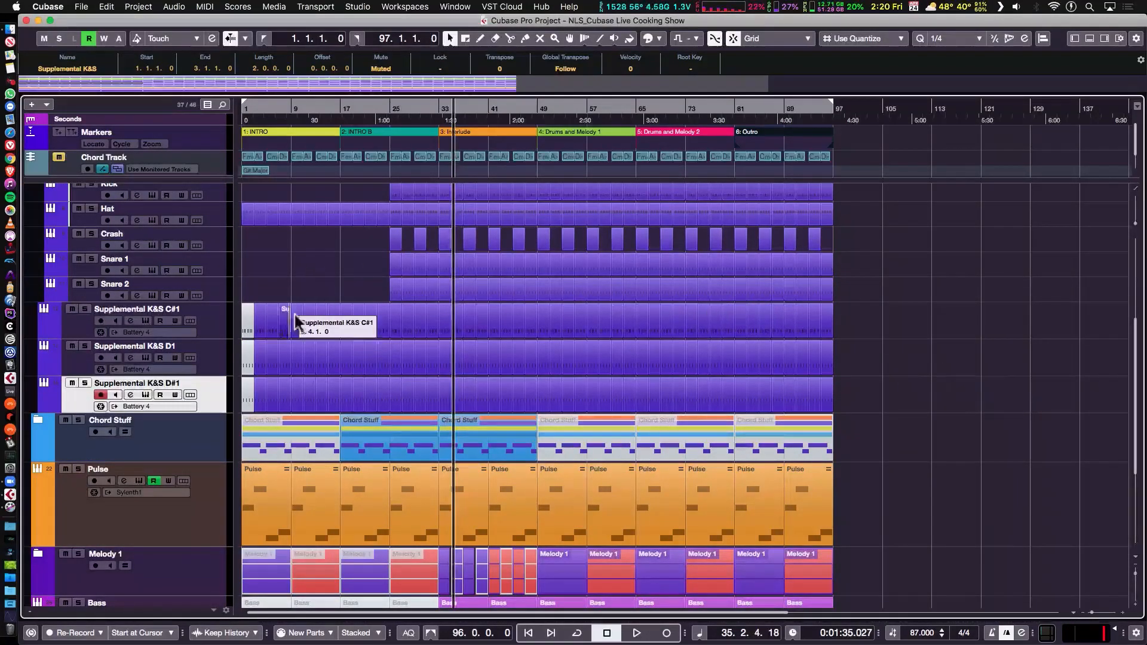
Look over the tracks dissolved from Supplemental K&S alongside the existing Separated Drums tracks.
scroll(849, 318, "up", 5)
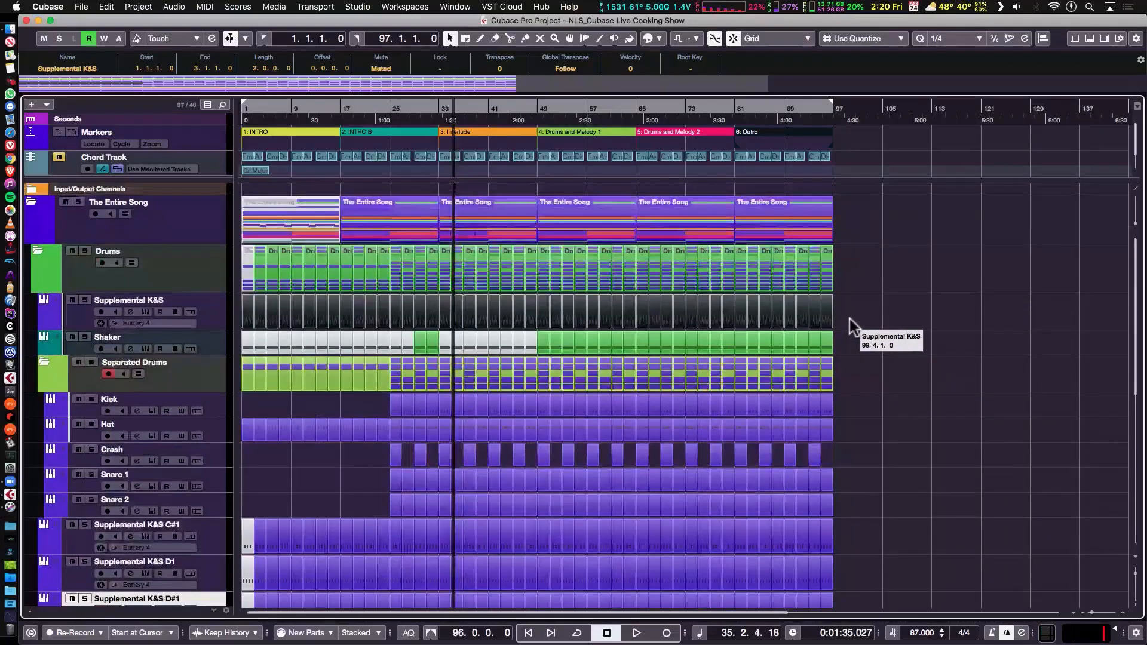
scroll(850, 319, "down", 6)
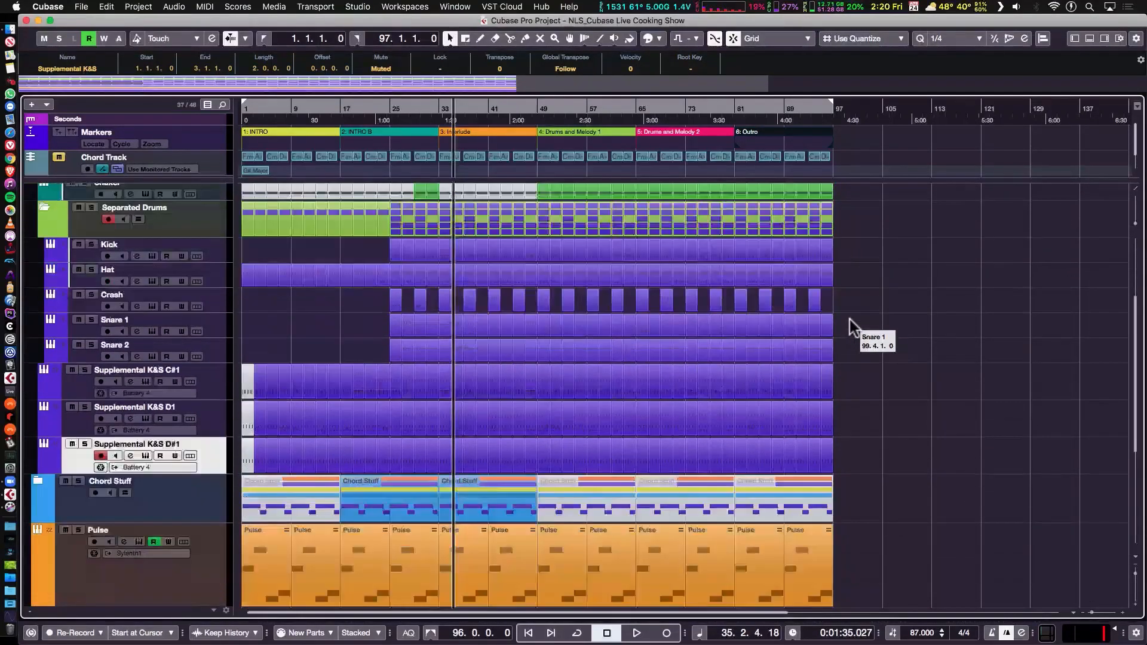
scroll(851, 320, "up", 3)
scroll(851, 321, "down", 4)
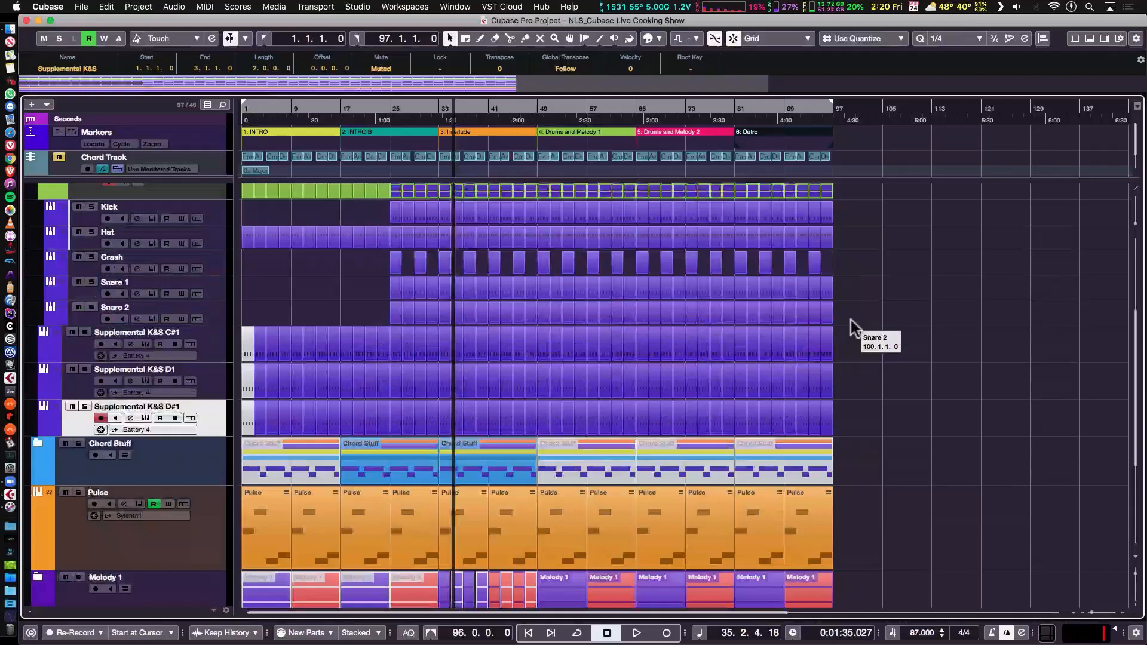
scroll(850, 320, "down", 1)
scroll(851, 321, "up", 3)
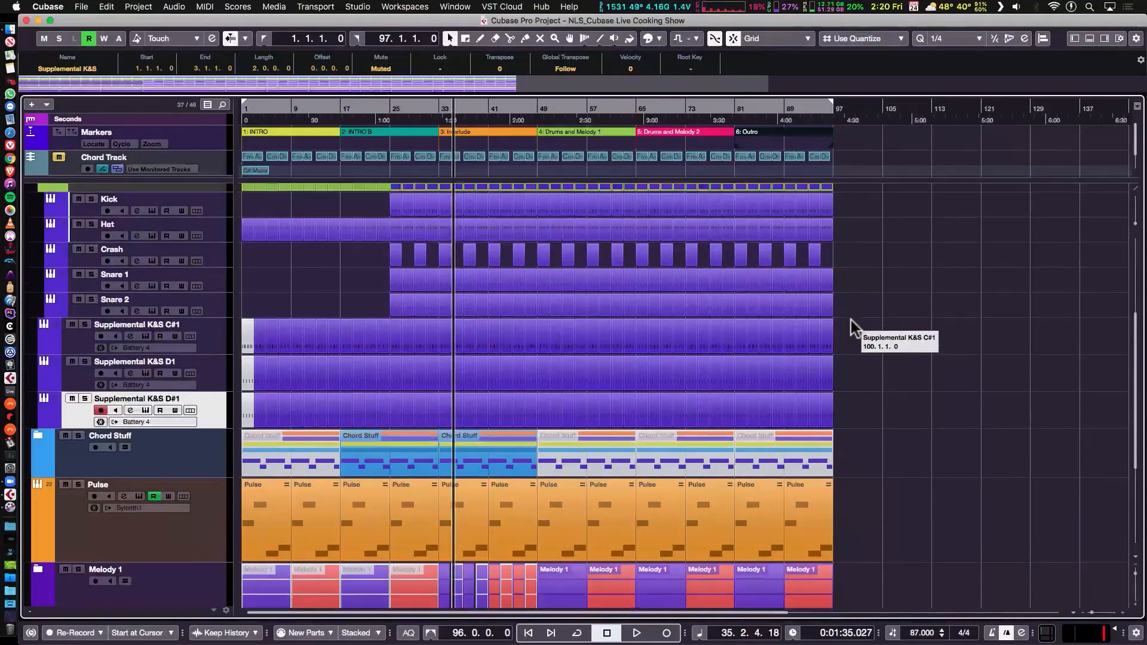
scroll(851, 322, "up", 5)
scroll(851, 323, "down", 2)
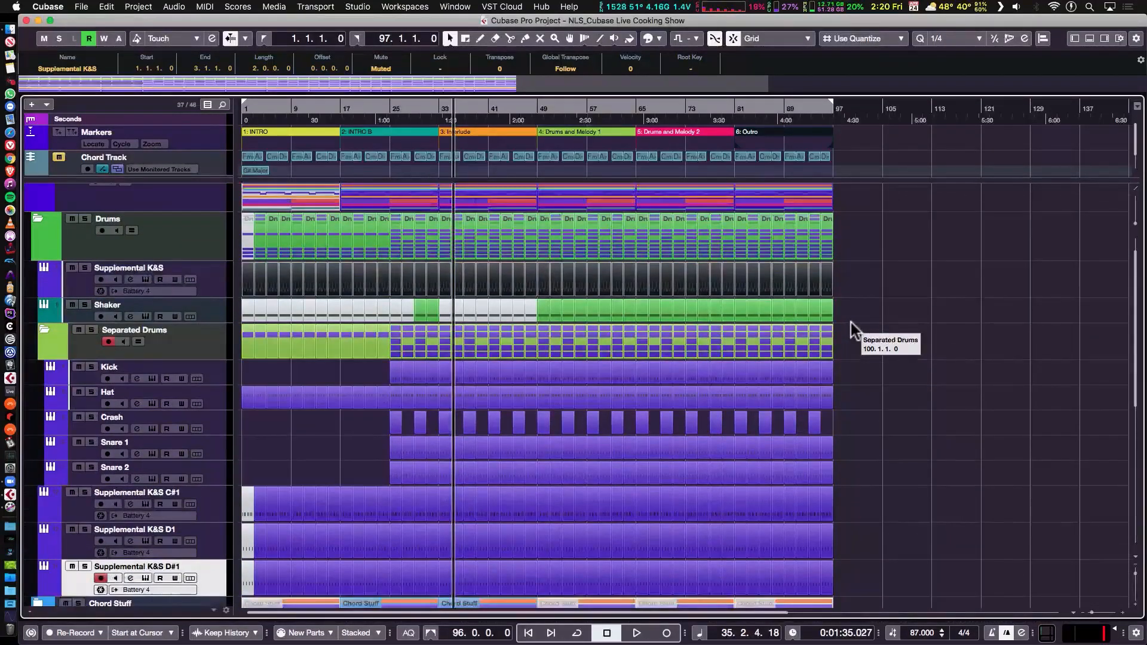
scroll(852, 323, "down", 3)
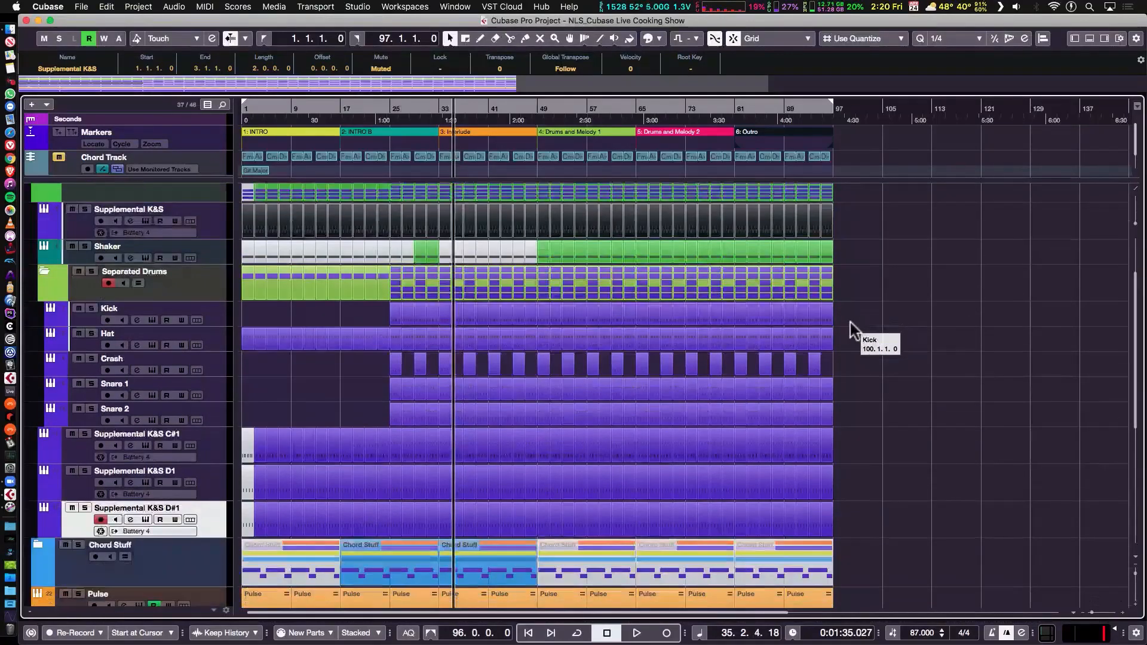
Solo the Supplemental K&S C#1, D1 and D#1 tracks one after another during playback to identify their sounds.
left_click(85, 433)
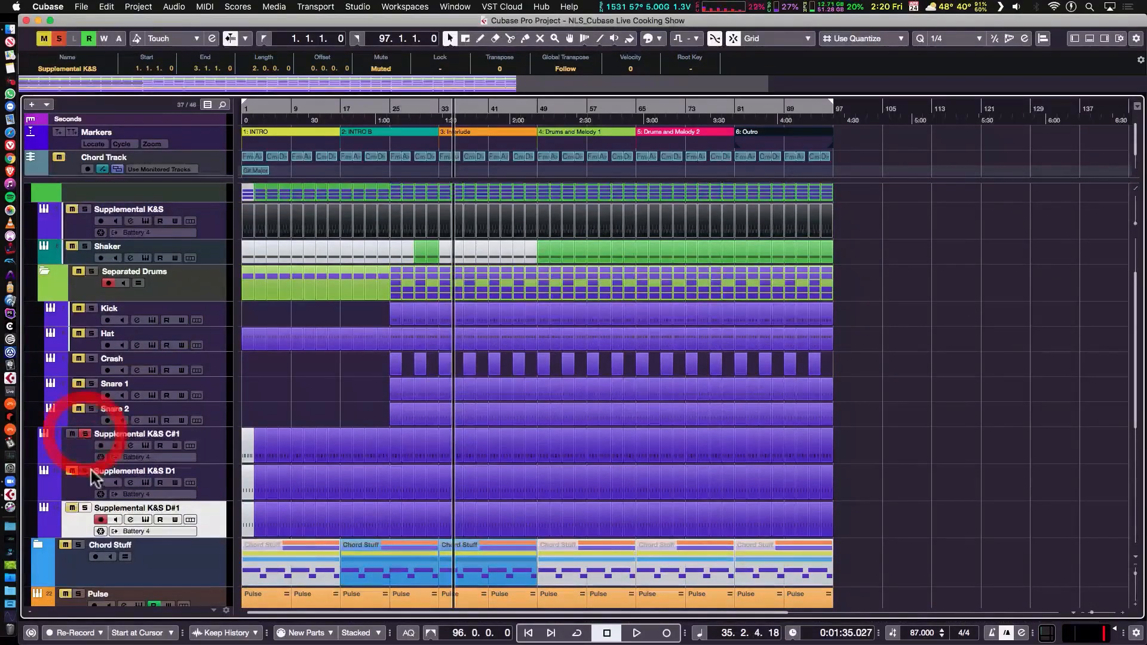
key("space")
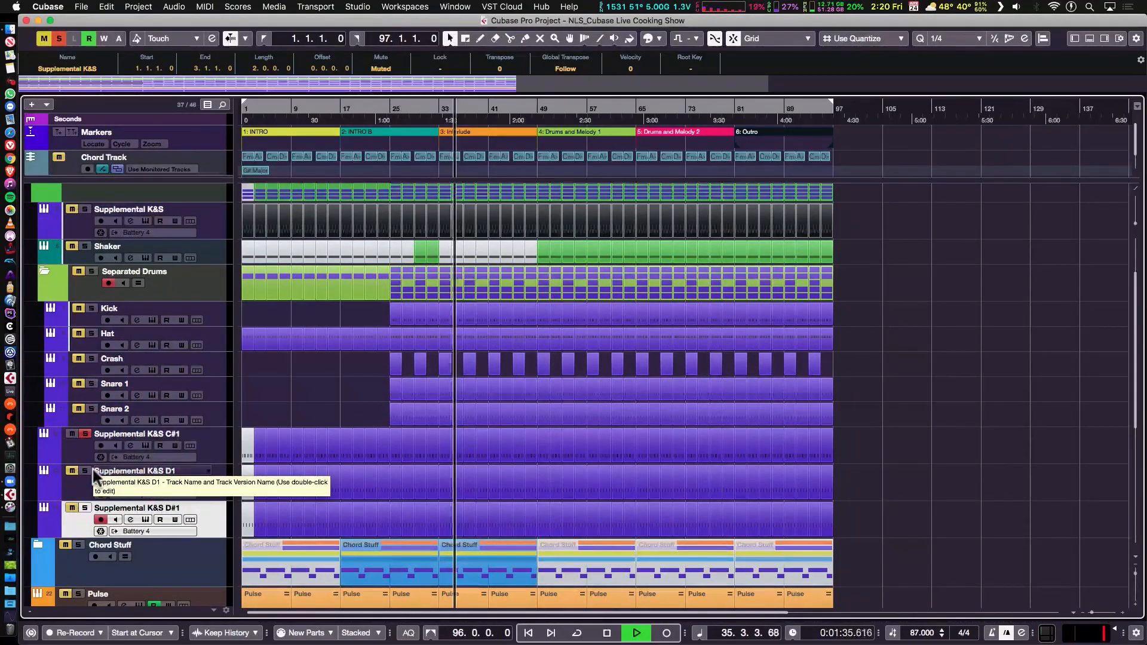
left_click(85, 471)
left_click(86, 508)
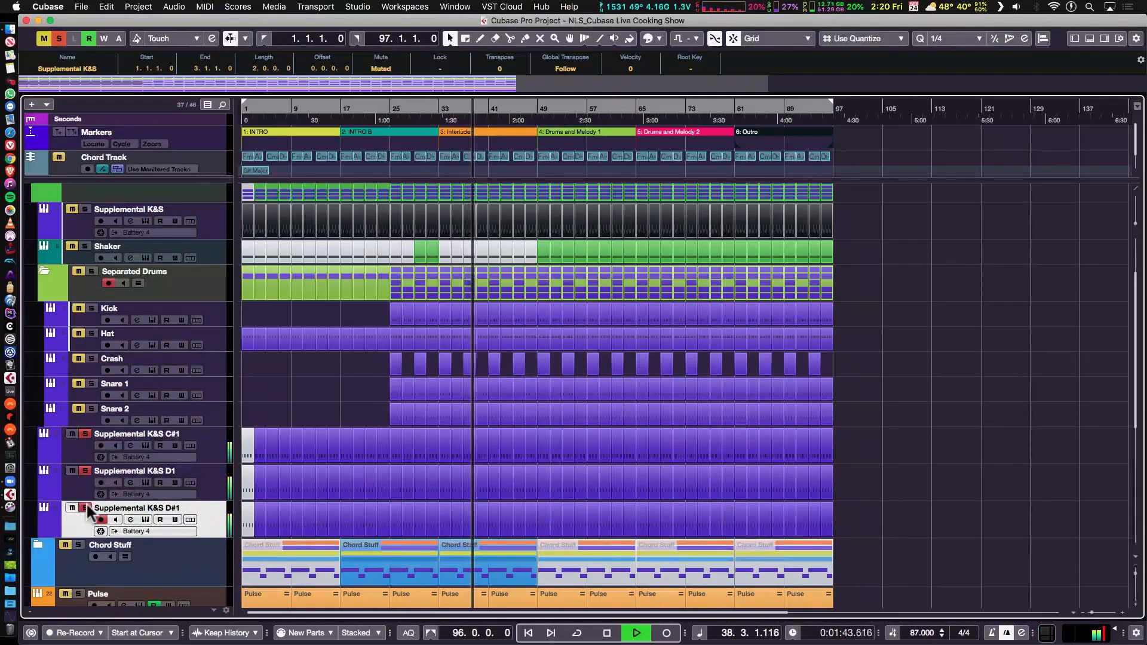
key("space")
Rename the Supplemental K&S C#1, D1 and D#1 tracks as Kick 2, Snare 3 and Snare 4.
left_click(128, 438)
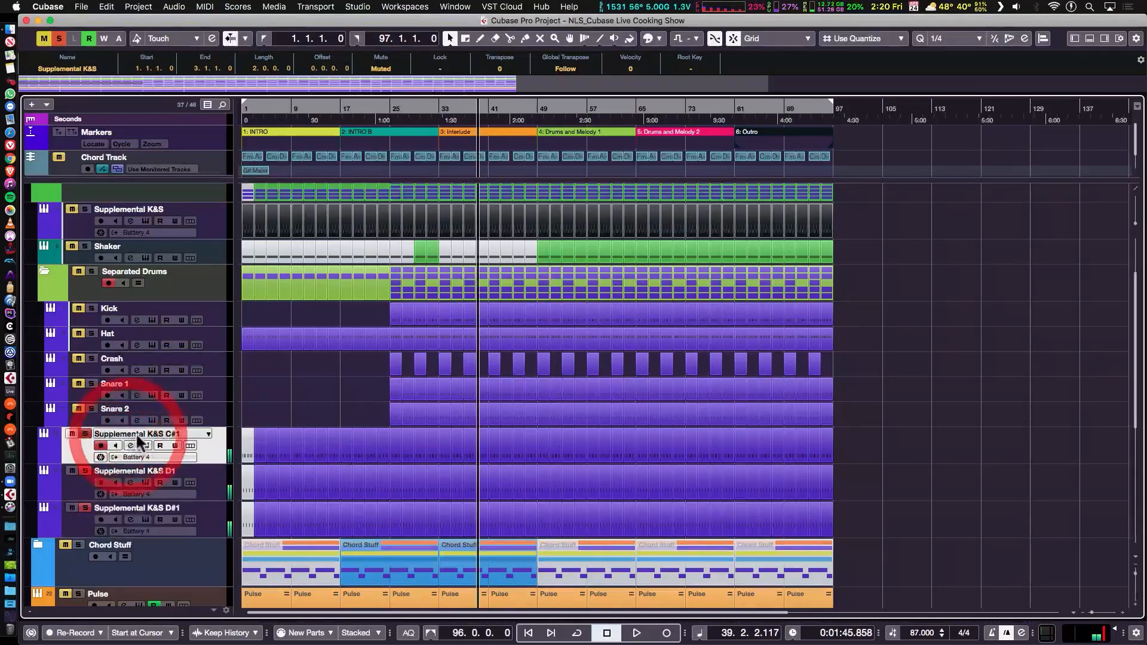
double_click(135, 432)
type("Kick 2")
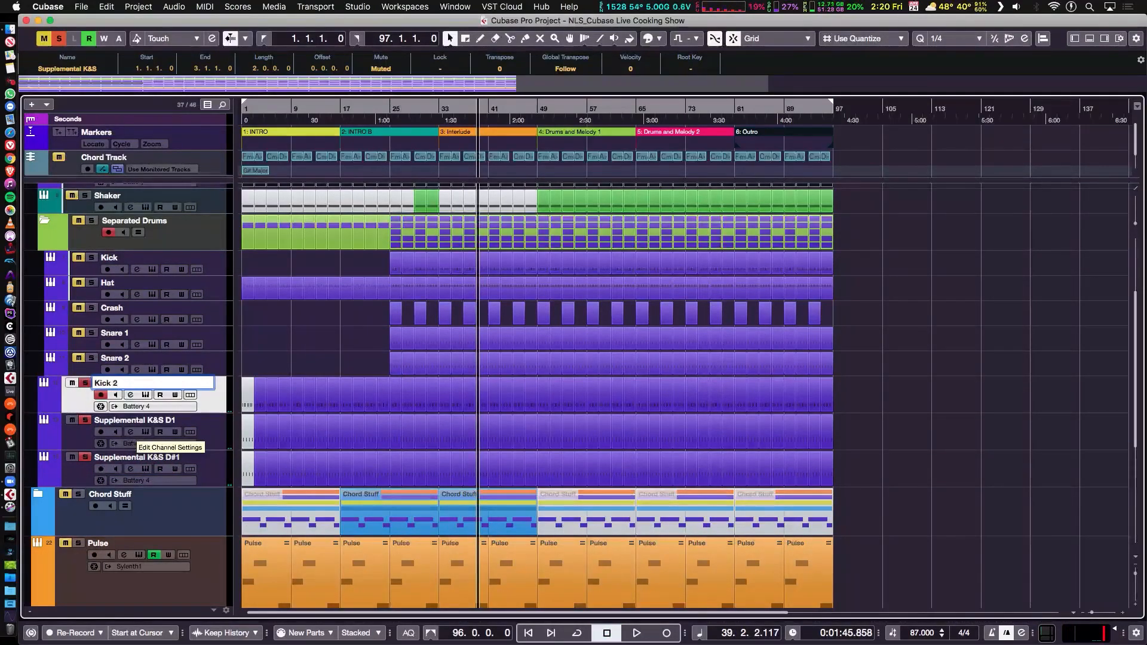
key("Tab")
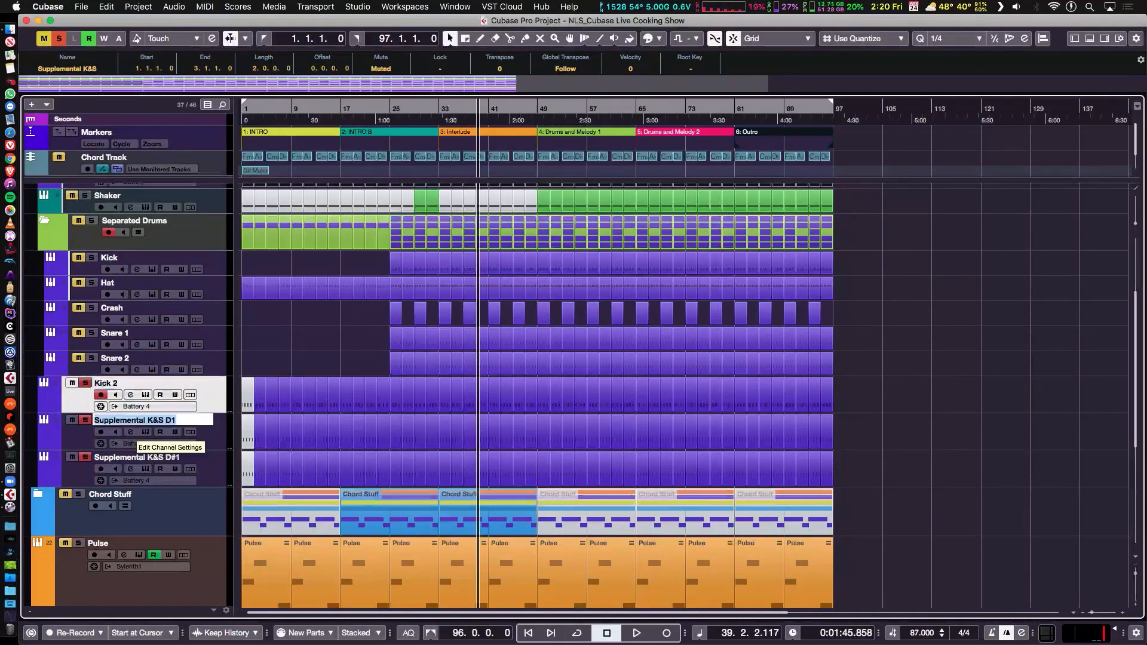
type("Sn")
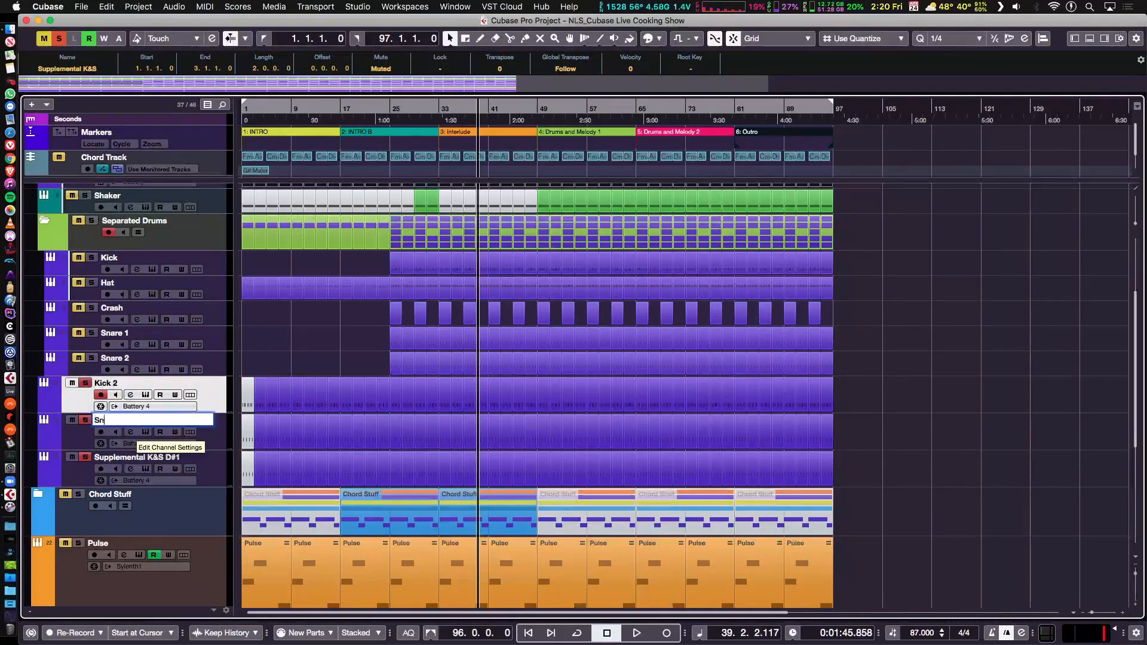
type("are 3")
key("Tab")
type("S")
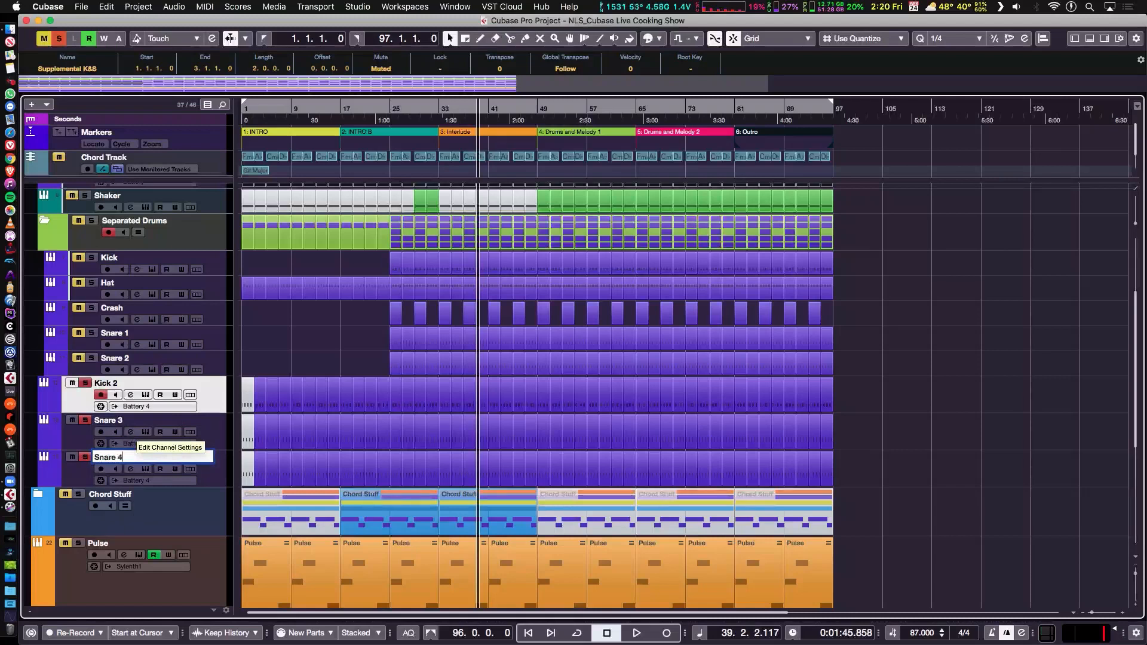
key("Return")
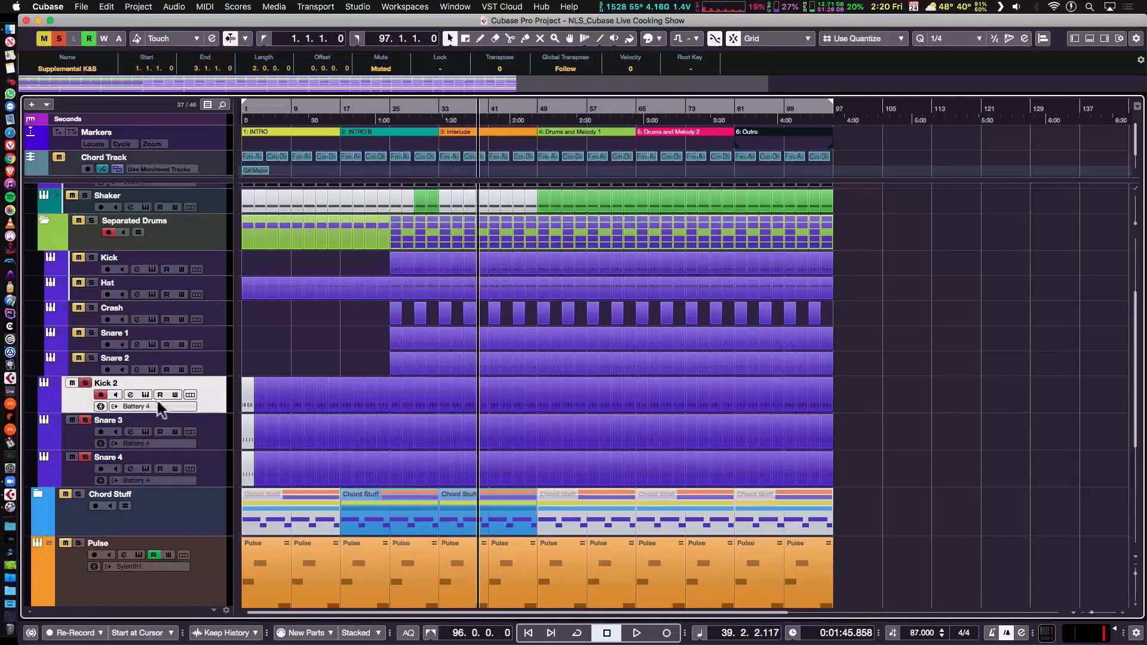
Mute the Kick 2, Snare 3 and Snare 4 parts from bar 3 up to bar 25.
left_click(383, 367)
left_click_drag(382, 399, 256, 484)
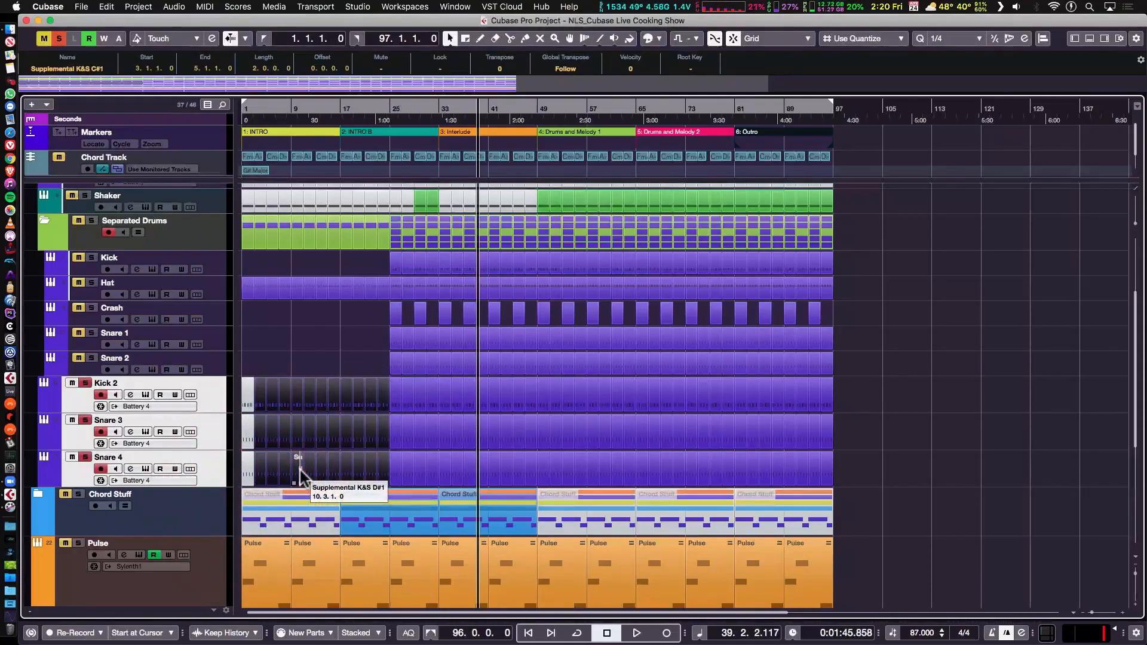
key("shift+m")
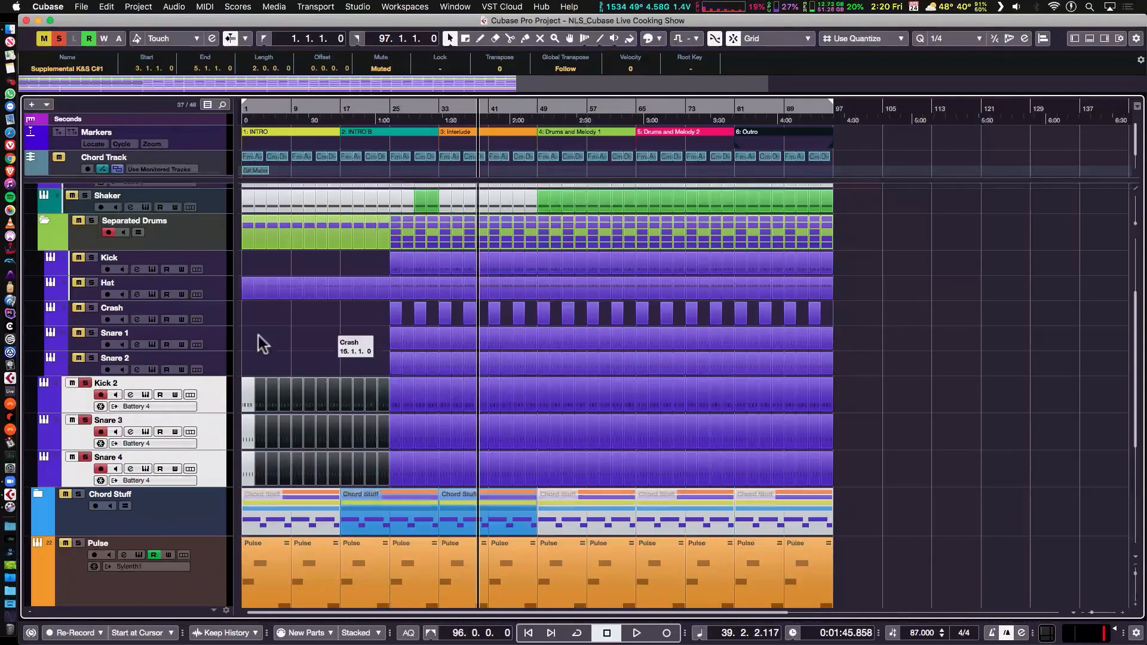
Move the new tracks into the Separated Drums folder, with Kick 2 below Kick and Snare 3 and Snare 4 below Snare 2.
left_click(74, 400)
left_click(71, 476, "shift")
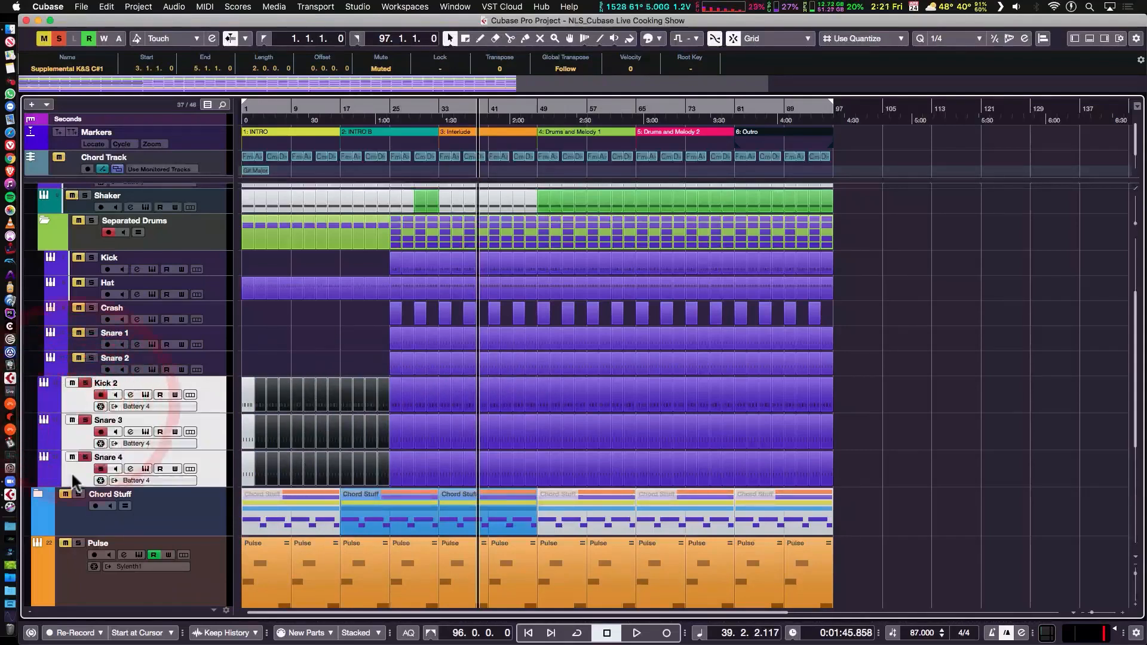
left_click(74, 403)
left_click_drag(74, 403, 114, 276)
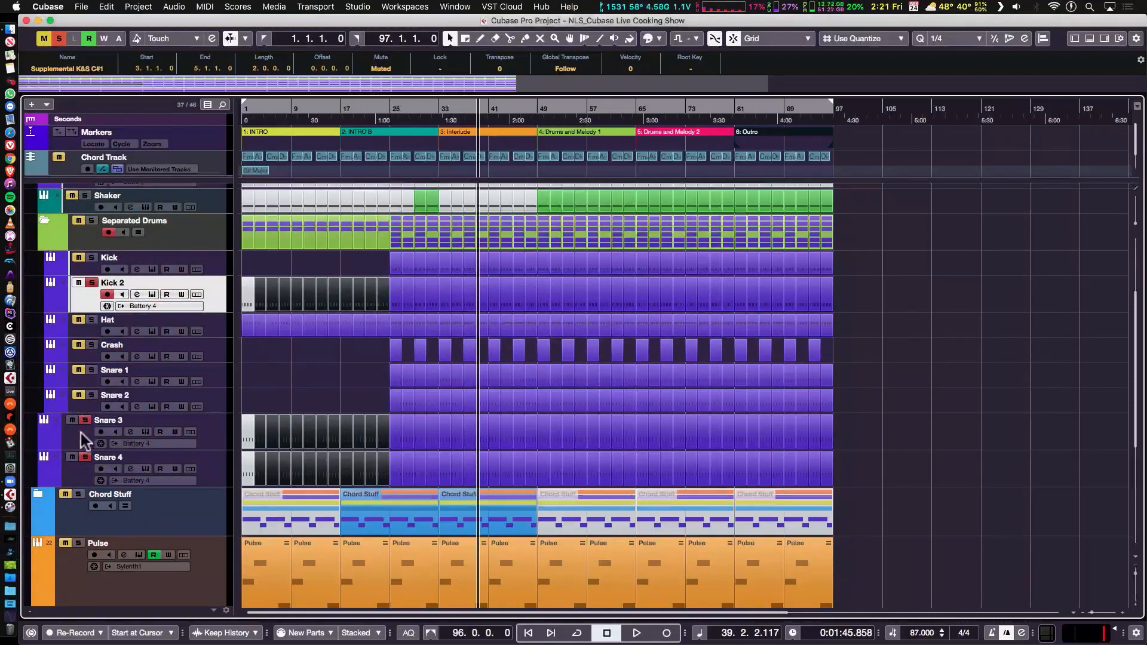
mouse_move(81, 432)
left_mouse_down()
mouse_move(105, 409)
mouse_move(97, 402)
mouse_move(96, 484)
mouse_move(97, 422)
left_mouse_up()
left_click(96, 445)
left_click(94, 445)
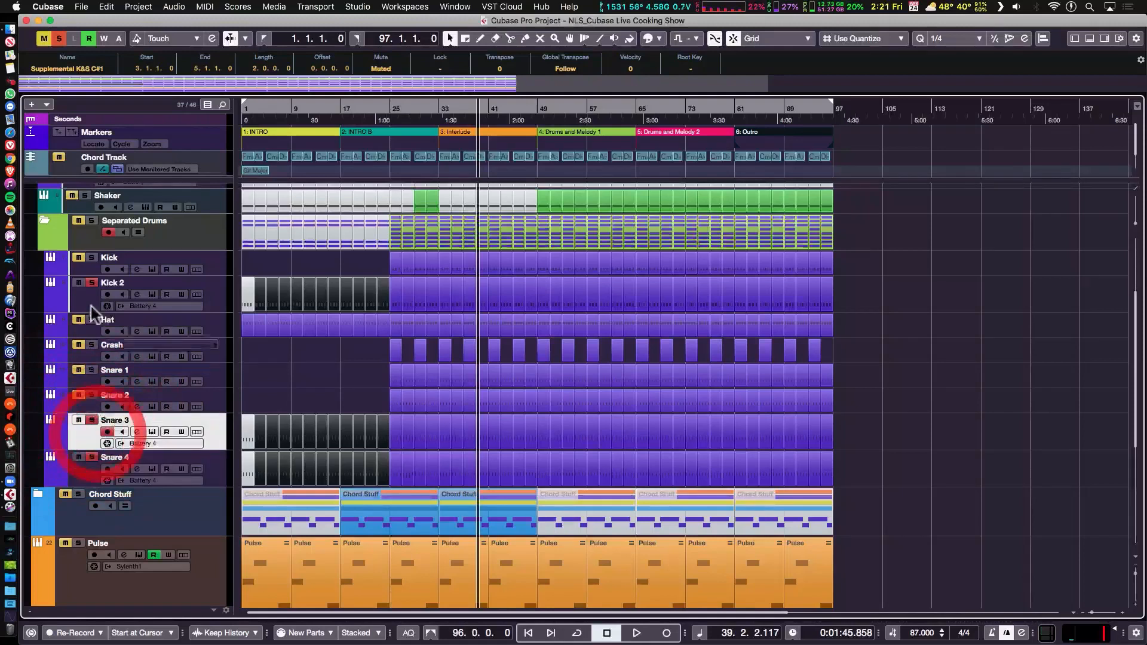
Turn off solo on Kick 2, Snare 3 and Snare 4, and collapse the Separated Drums folder.
left_click(43, 222)
scroll(246, 308, "up", 3)
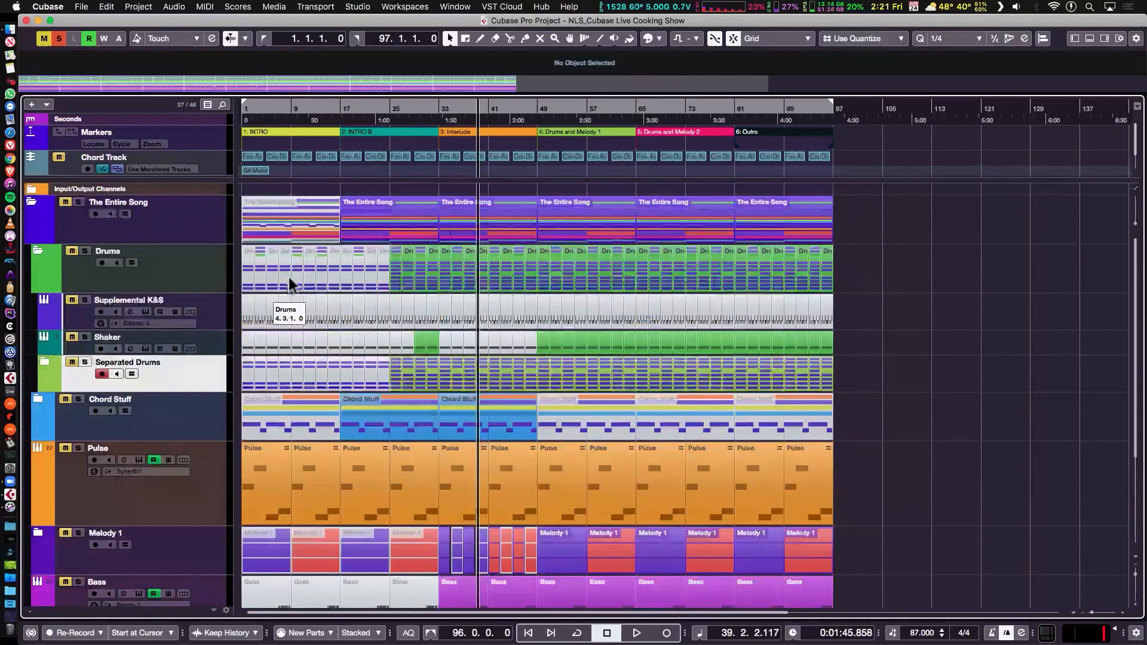
left_click(43, 363)
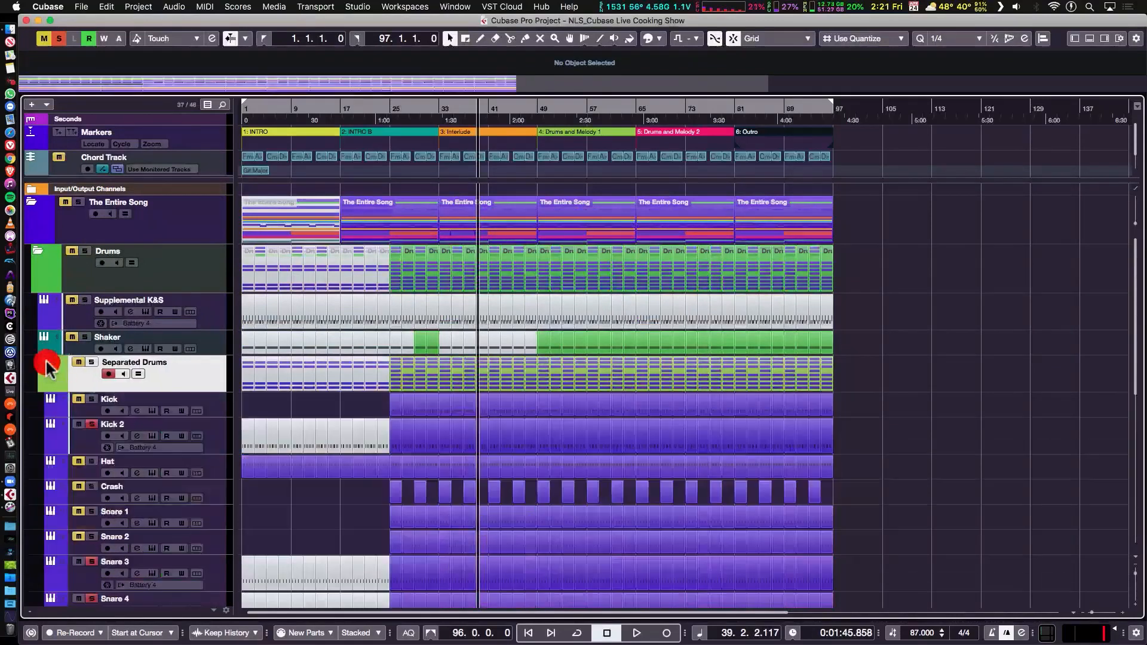
scroll(95, 442, "down", 2)
left_click(92, 485)
left_click(93, 520)
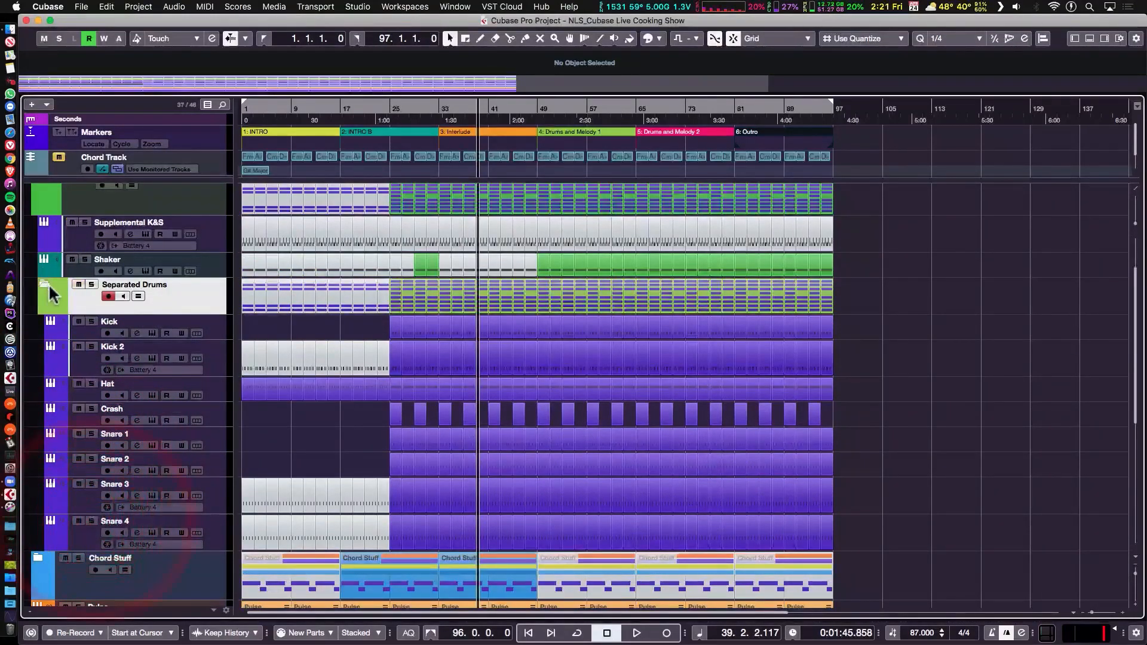
left_click(40, 283)
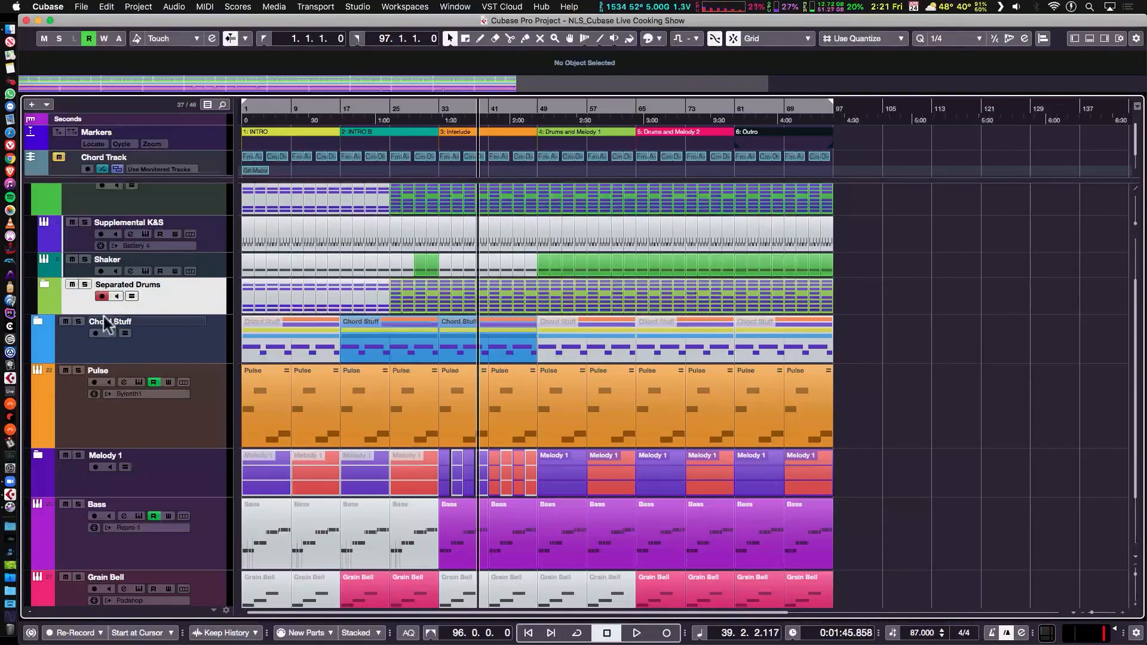
Disable the original Supplemental K&S track.
scroll(170, 336, "up", 3)
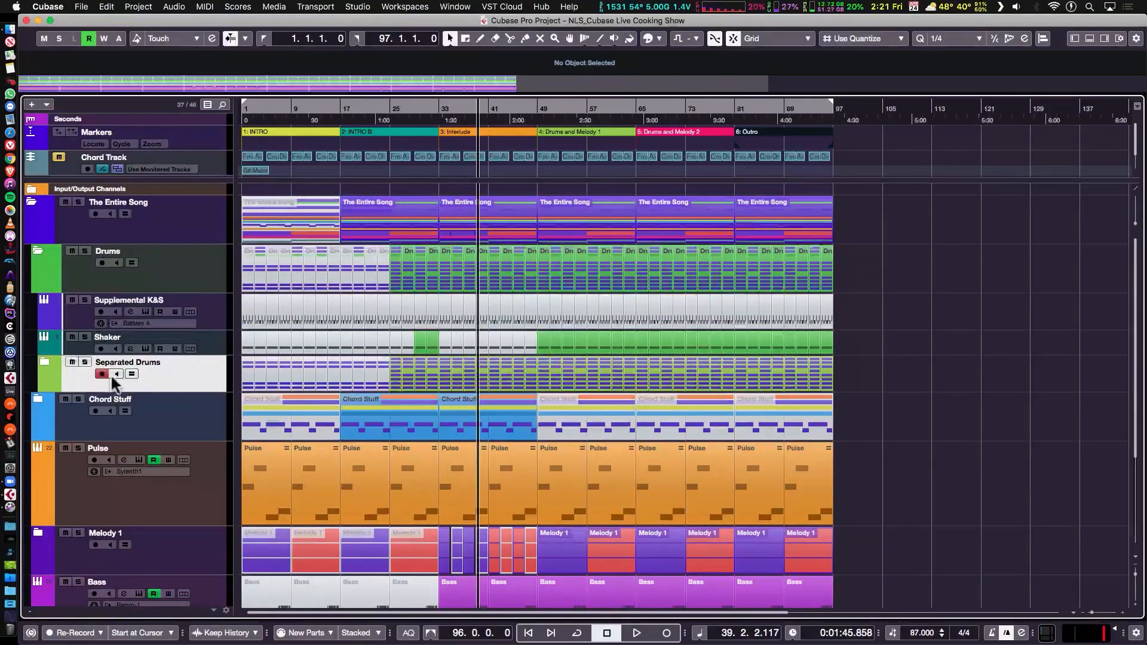
left_click(78, 314)
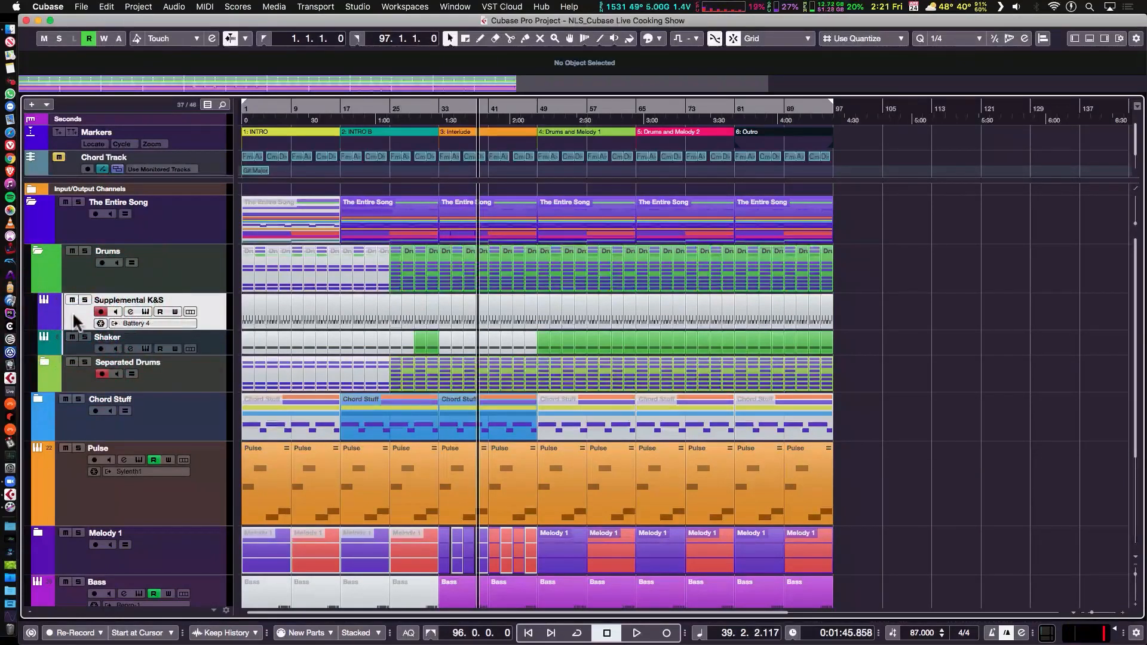
key("shift+d")
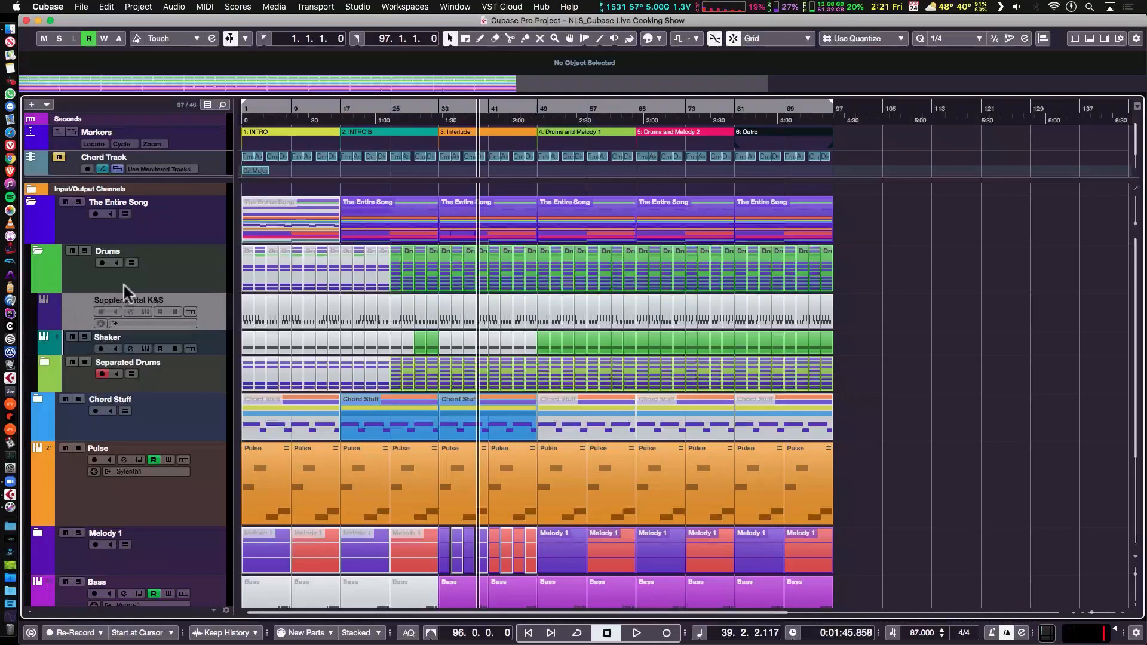
Search the key commands for "disable" to check the shortcut assigned to Disable/Enable Track.
key("alt+F7")
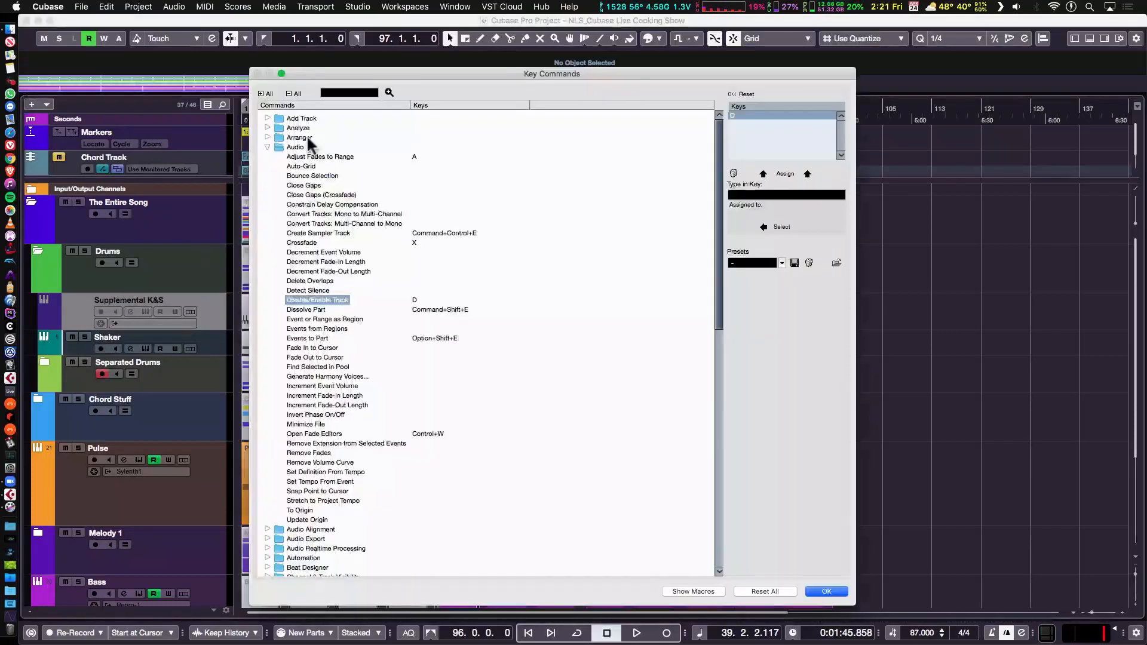
left_click(338, 92)
type("disable")
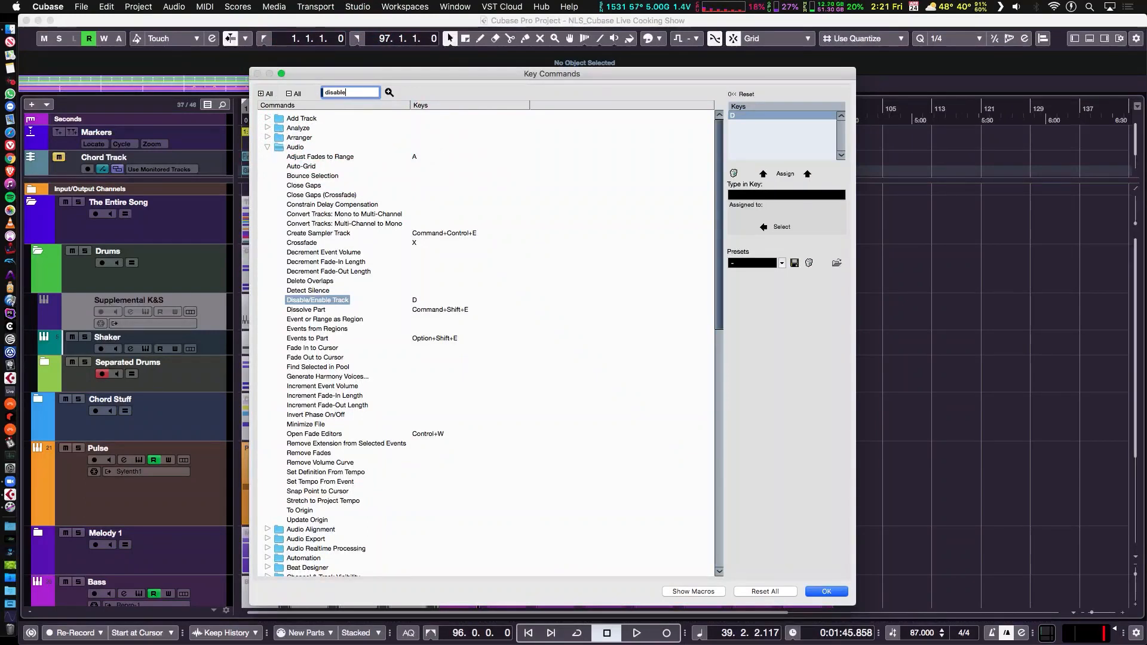
left_click(389, 93)
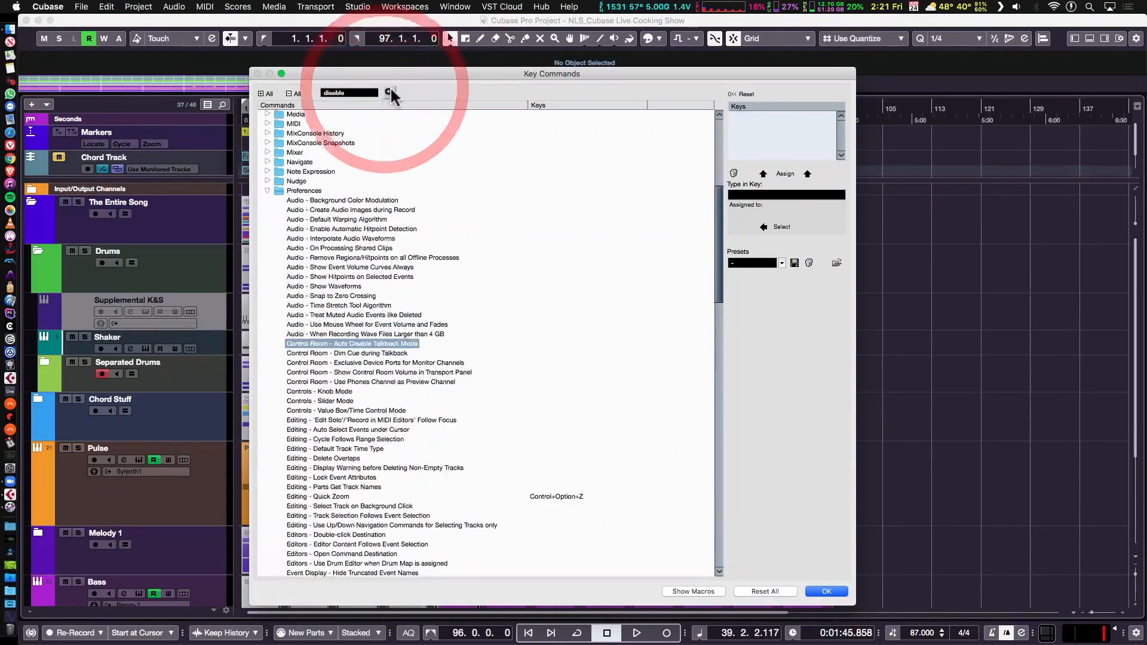
left_click(390, 92)
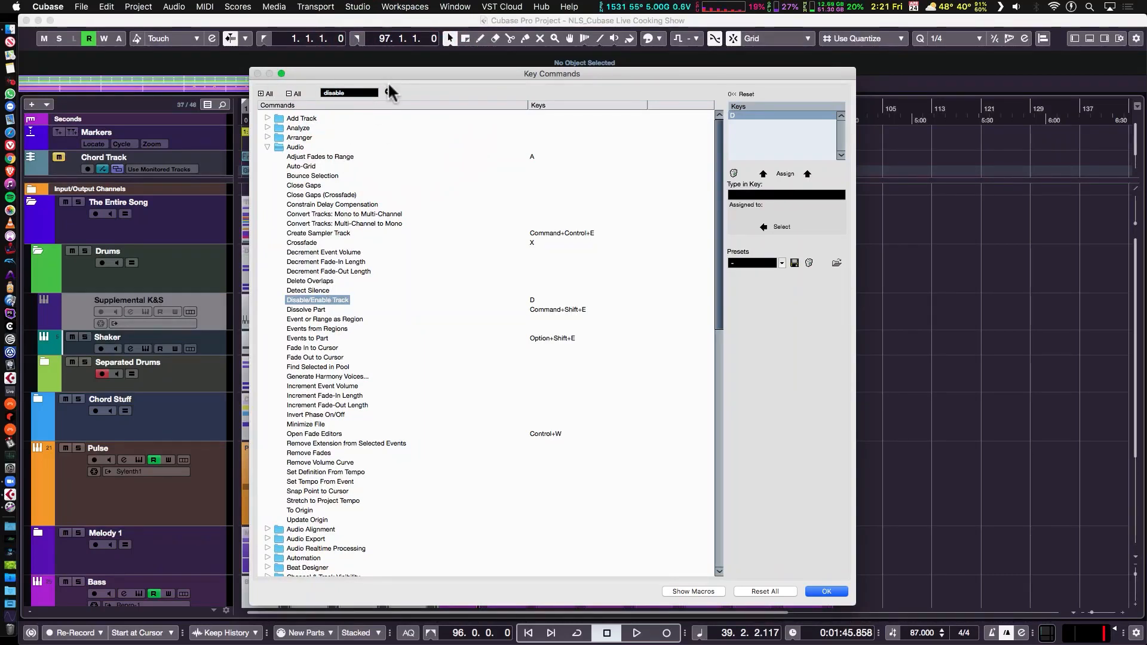
left_click(838, 593)
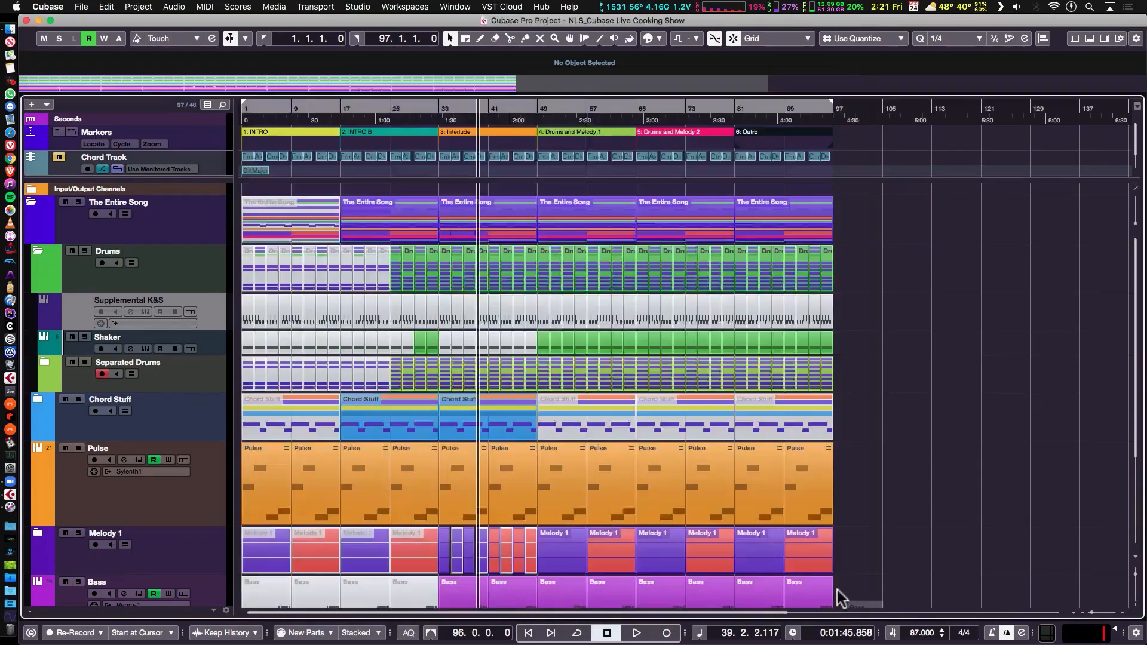
Move the Separated Drums folder above Supplemental K&S and hide the Supplemental K&S track from the track list.
left_click_drag(189, 372, 204, 311)
left_click(208, 349)
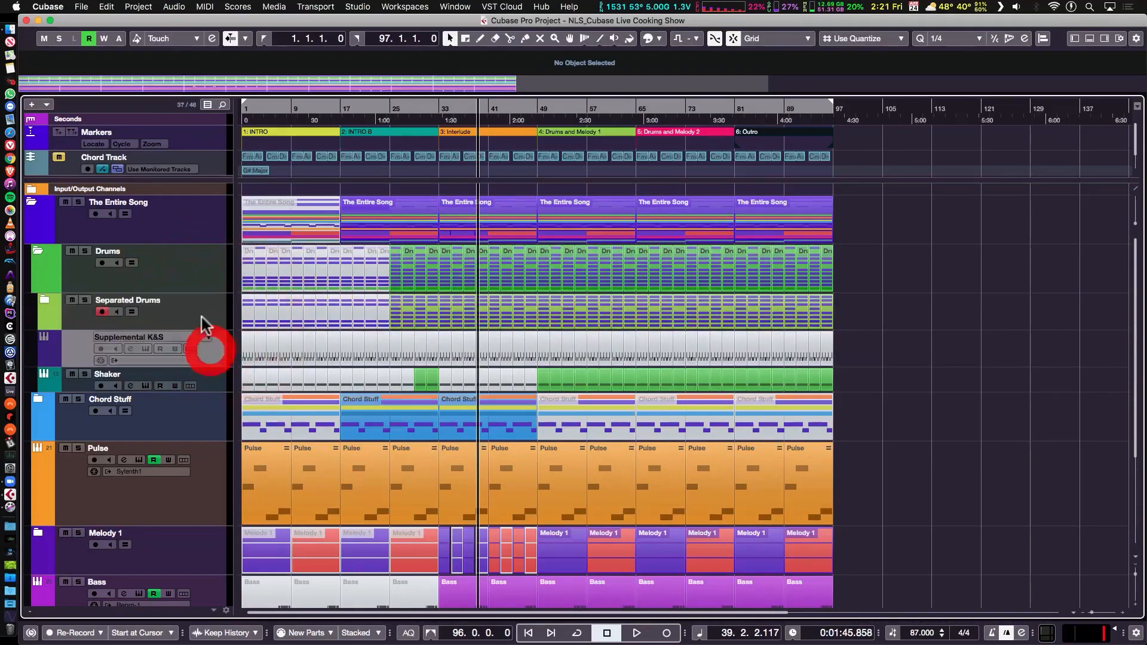
key("alt+i")
left_click(88, 101)
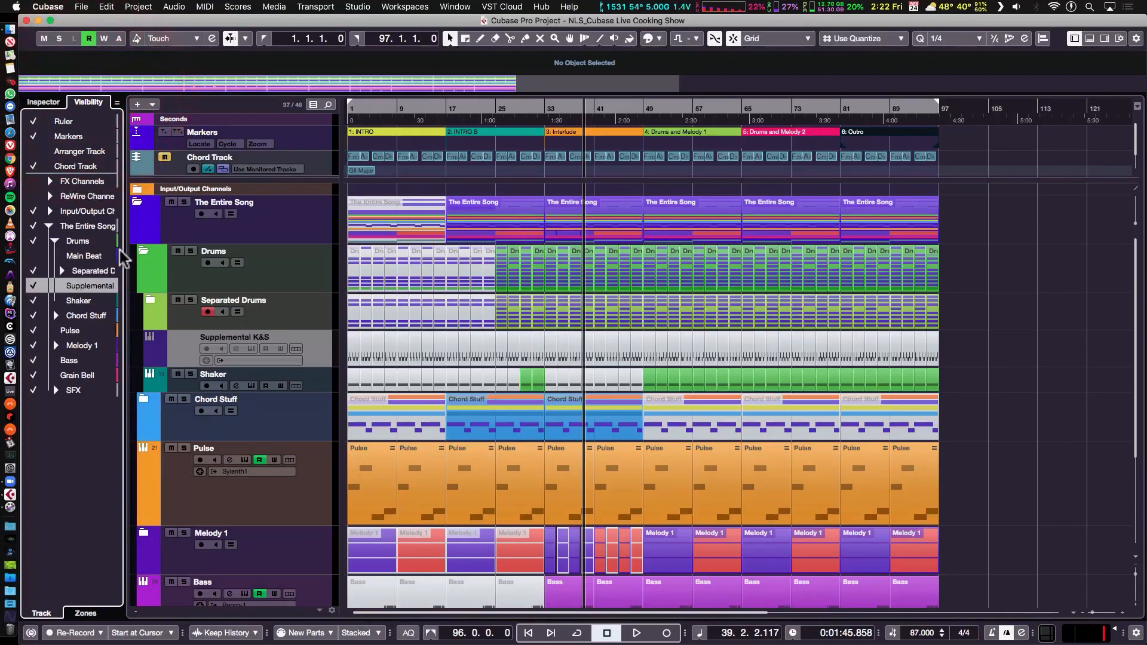
left_click(34, 286)
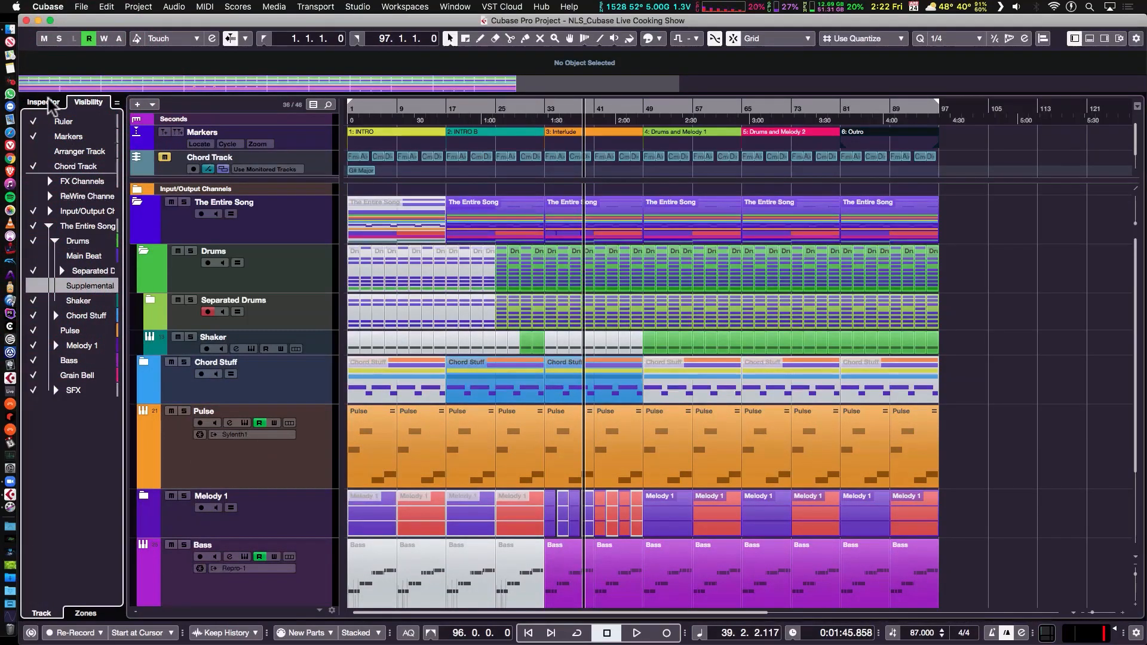
left_click(72, 102)
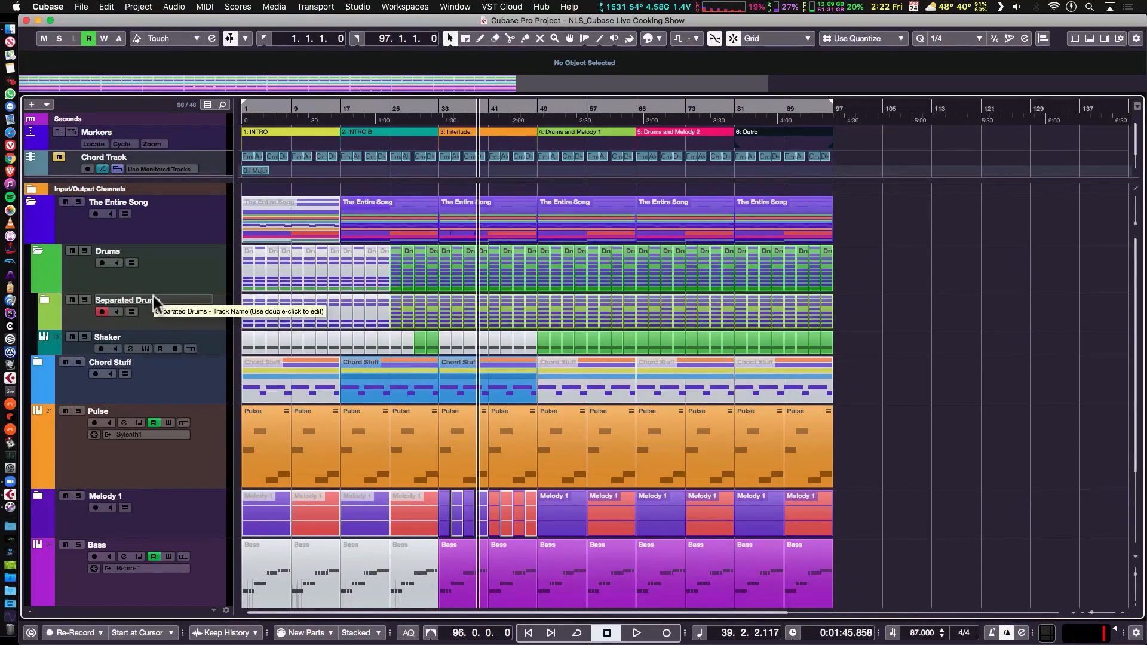
Colour all tracks from Kick to Snare 4 in the Separated Drums folder green and collapse the Separated Drums and Drums folders.
key("F3")
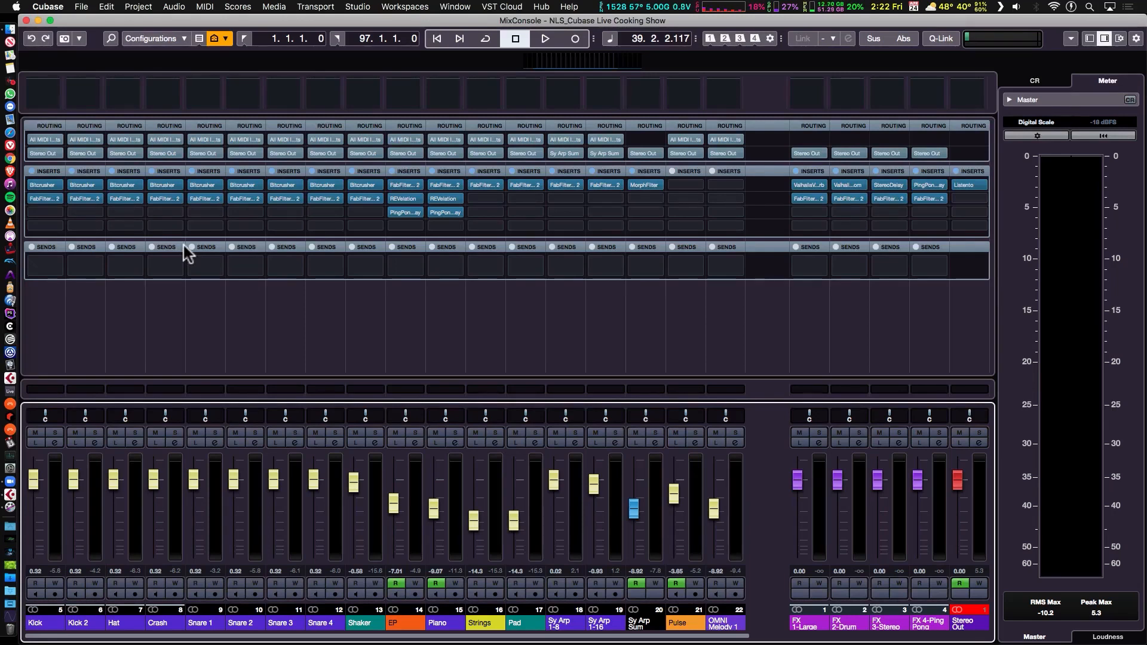
key("F3")
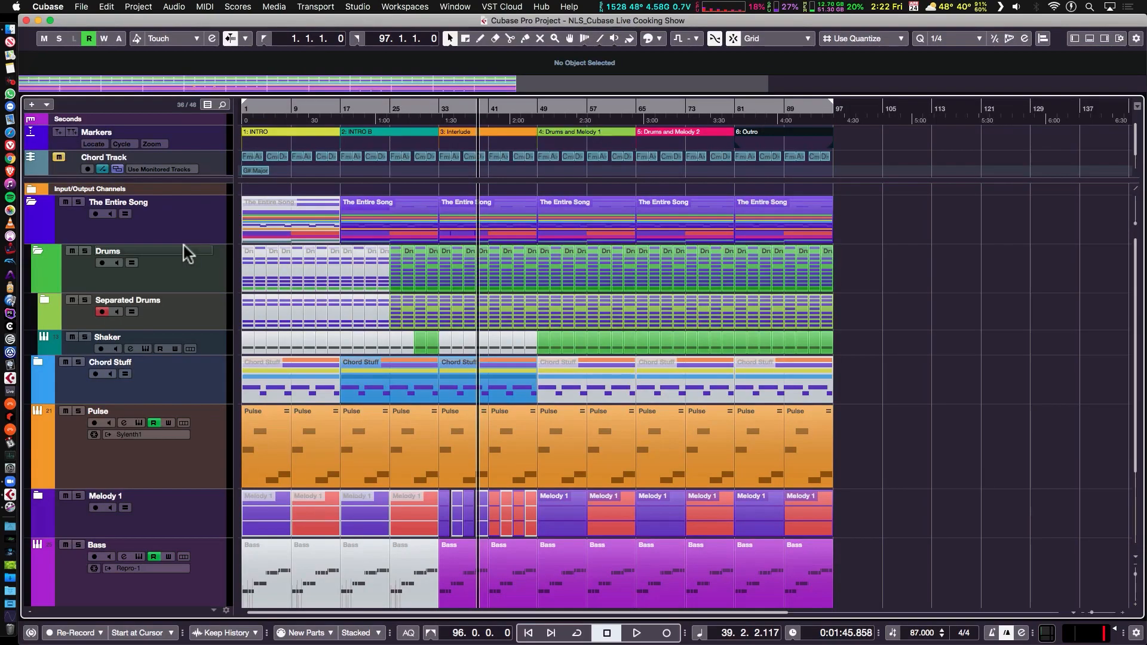
left_click(45, 299)
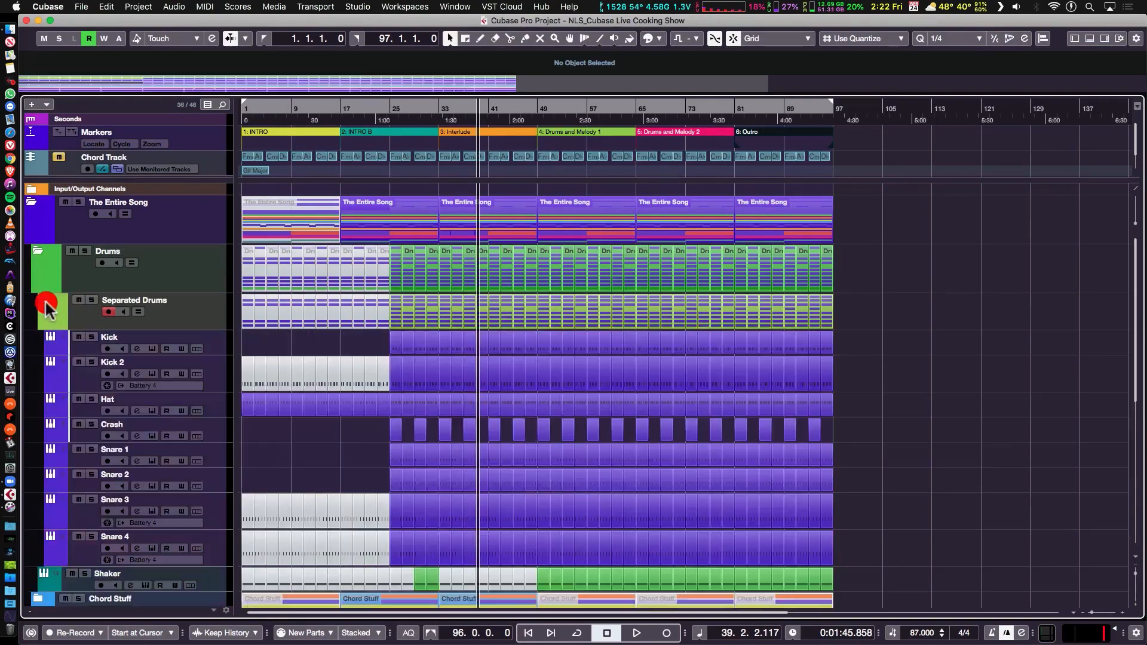
scroll(161, 359, "down", 1)
left_click(215, 329)
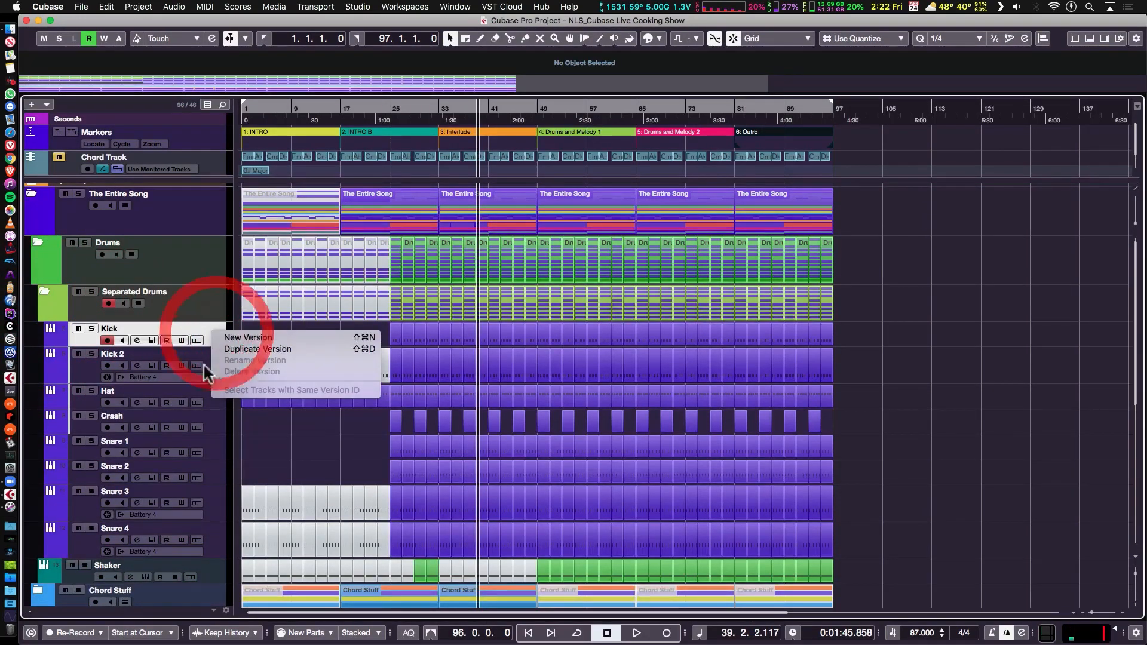
left_click(40, 340)
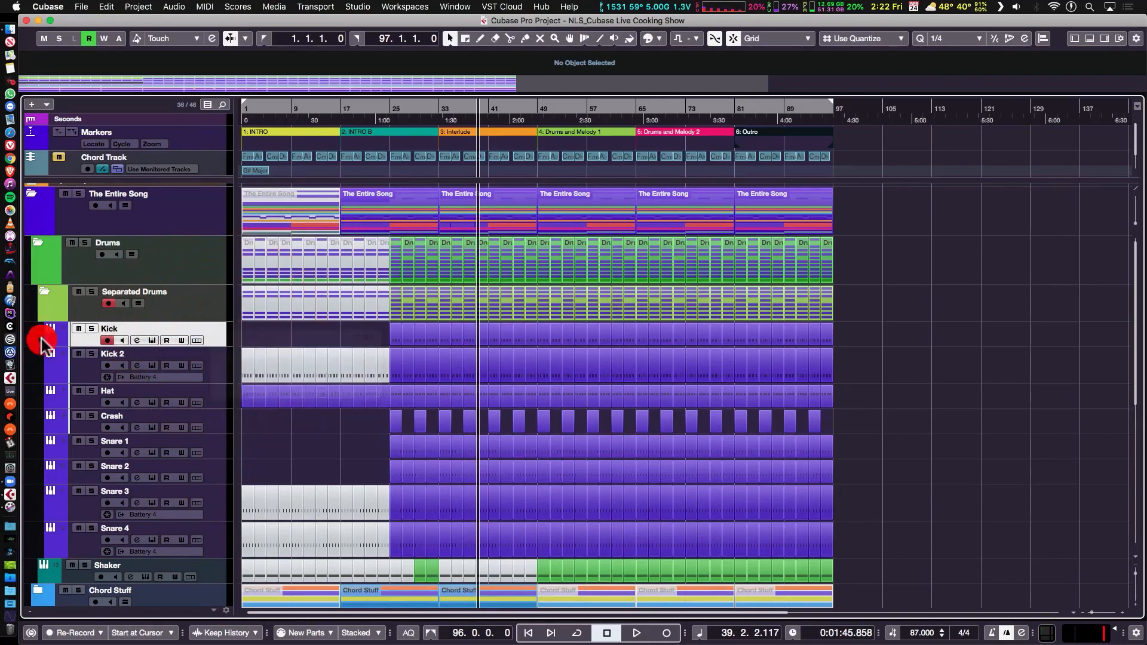
left_click(220, 537, "shift")
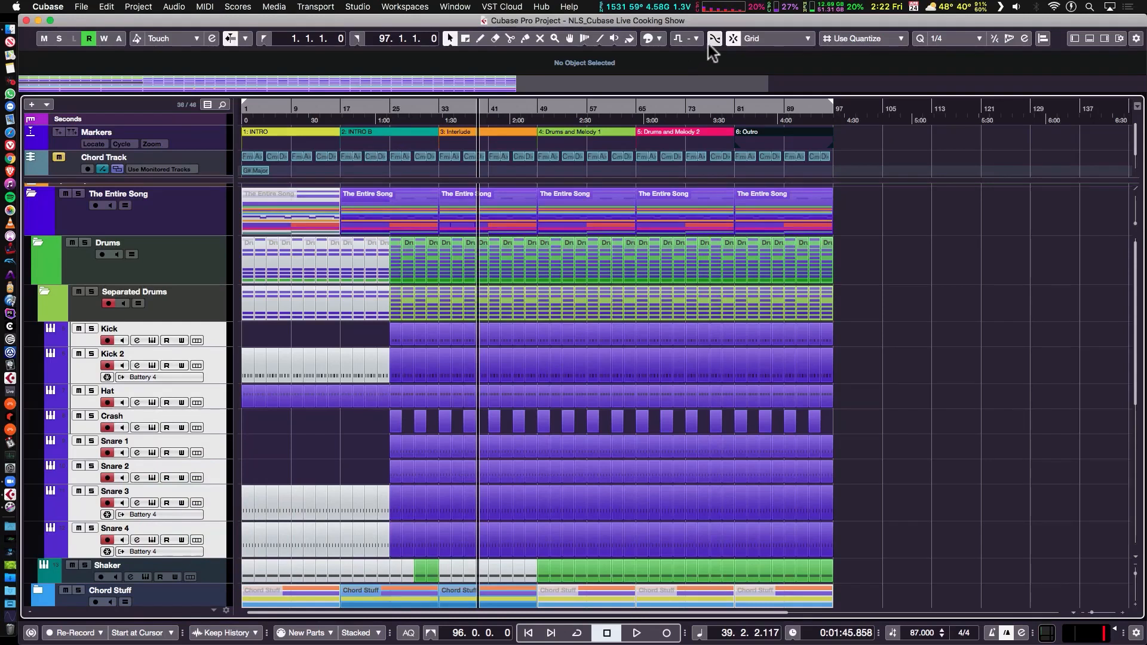
left_click(659, 38)
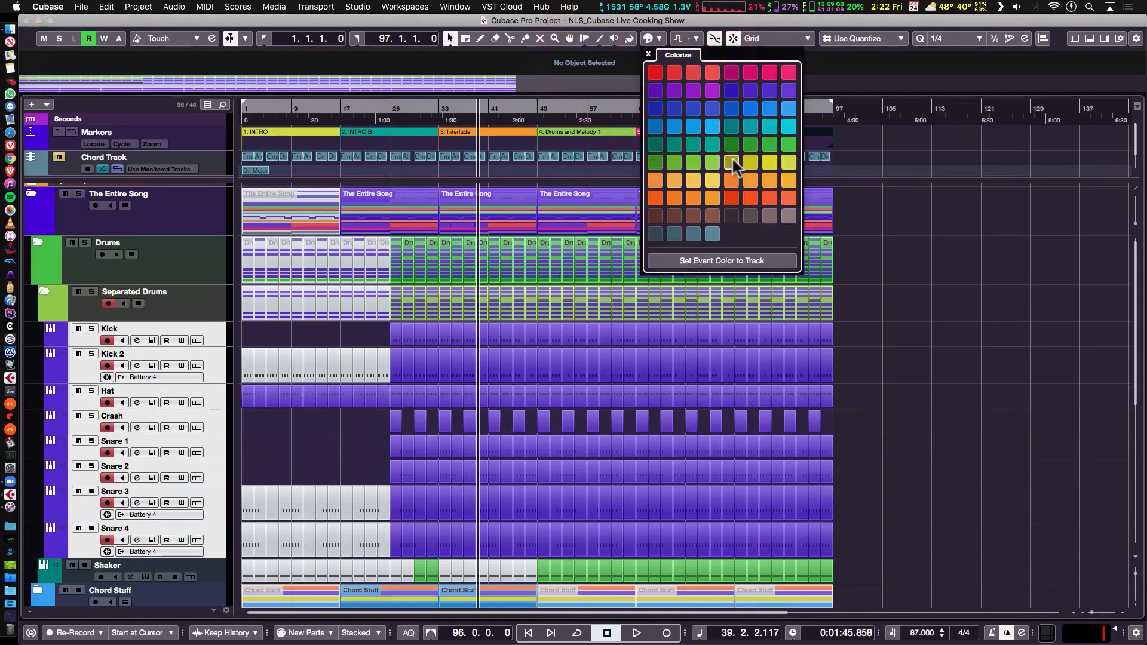
left_click(676, 156)
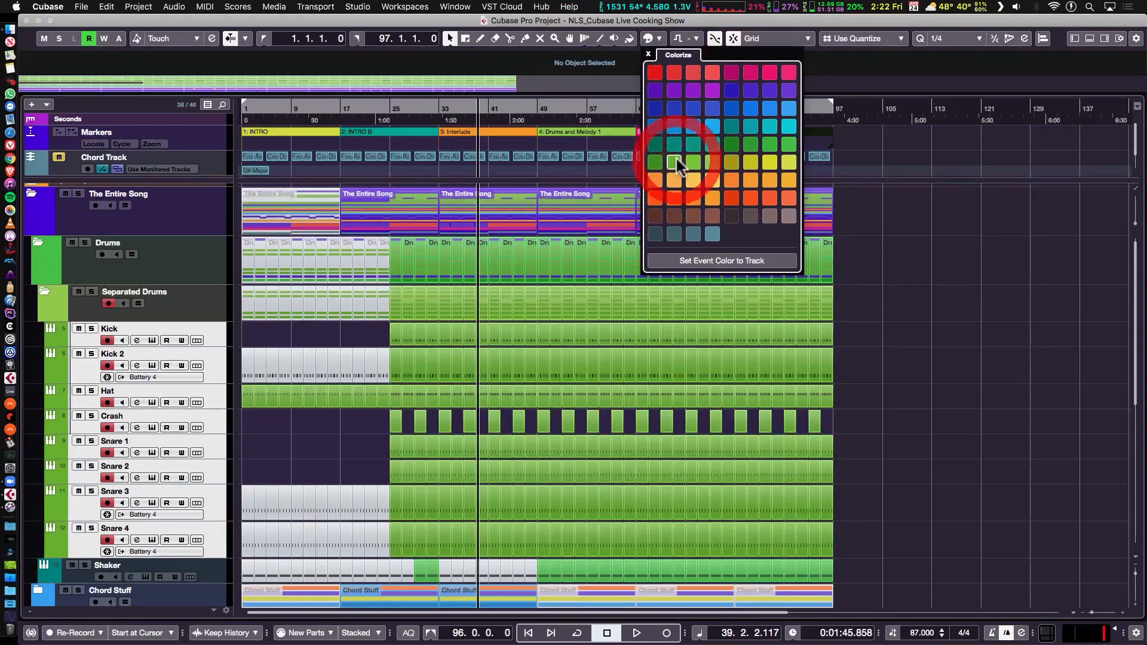
left_click(648, 56)
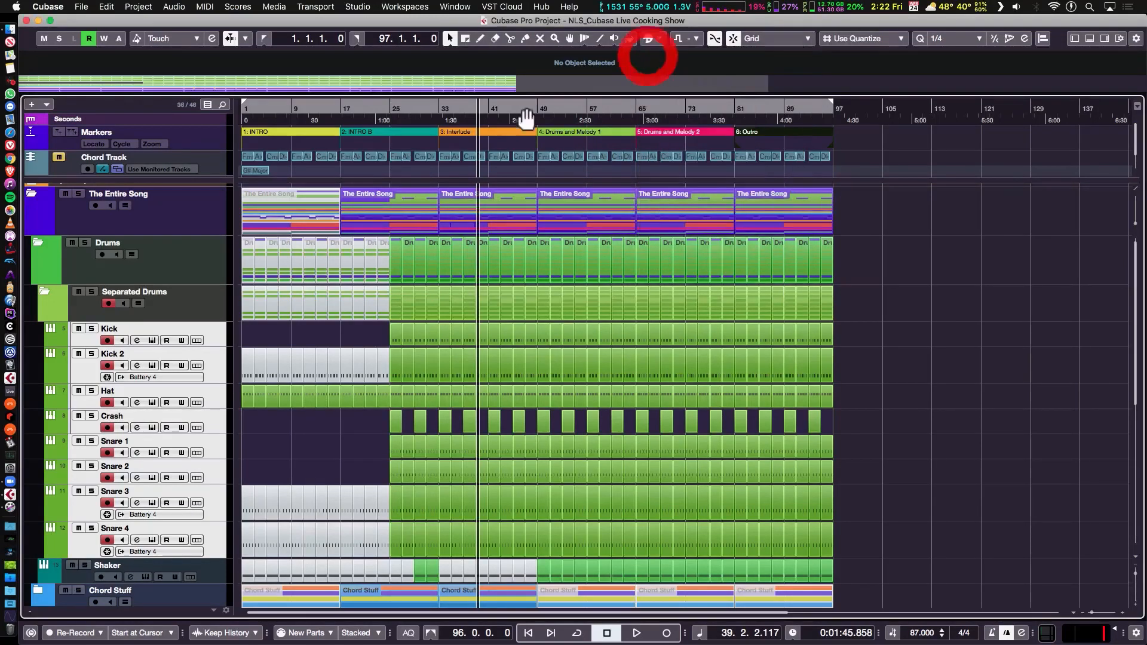
left_click(44, 292)
left_click(41, 244)
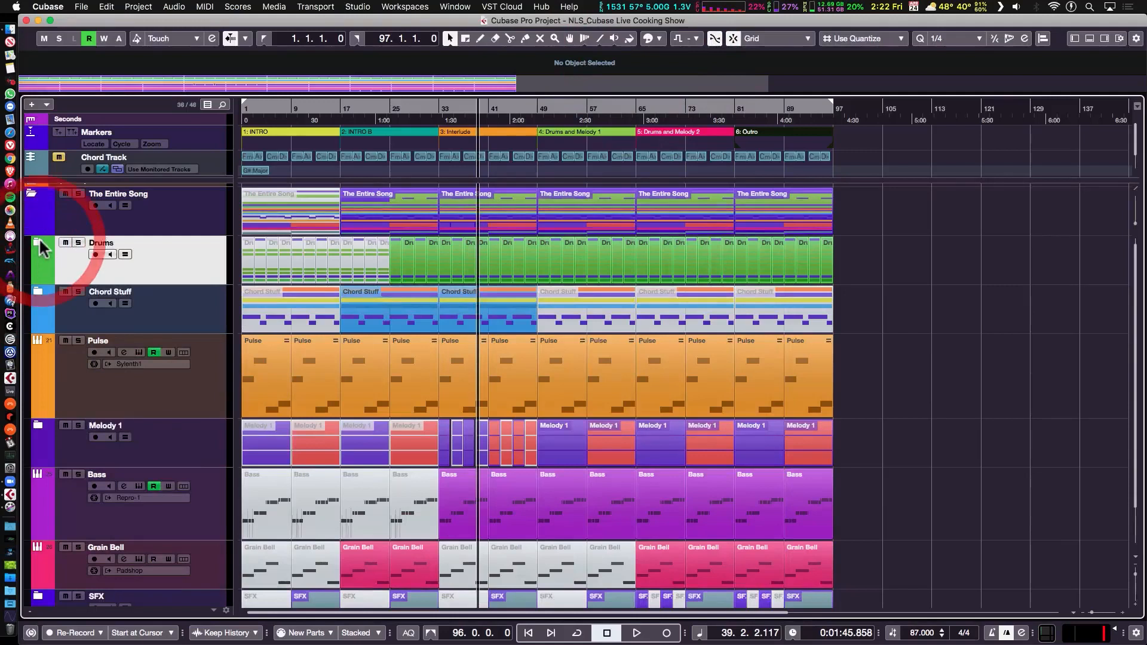
Review the recoloured drum channels alongside the rest of the mix in the MixConsole.
key("F3")
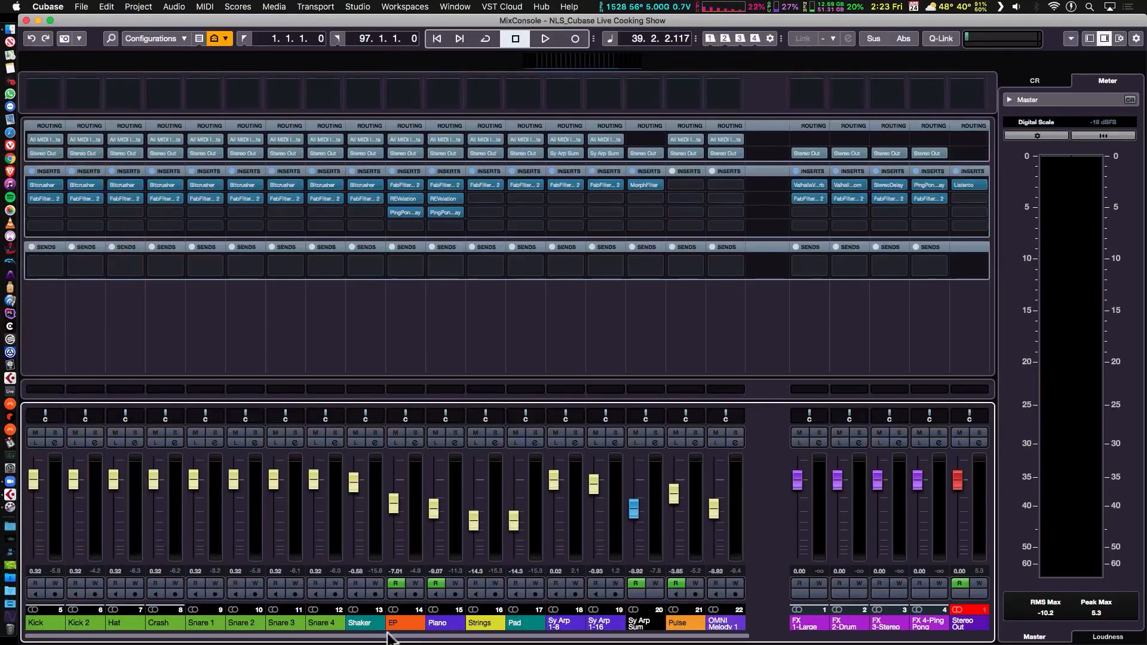
key("h")
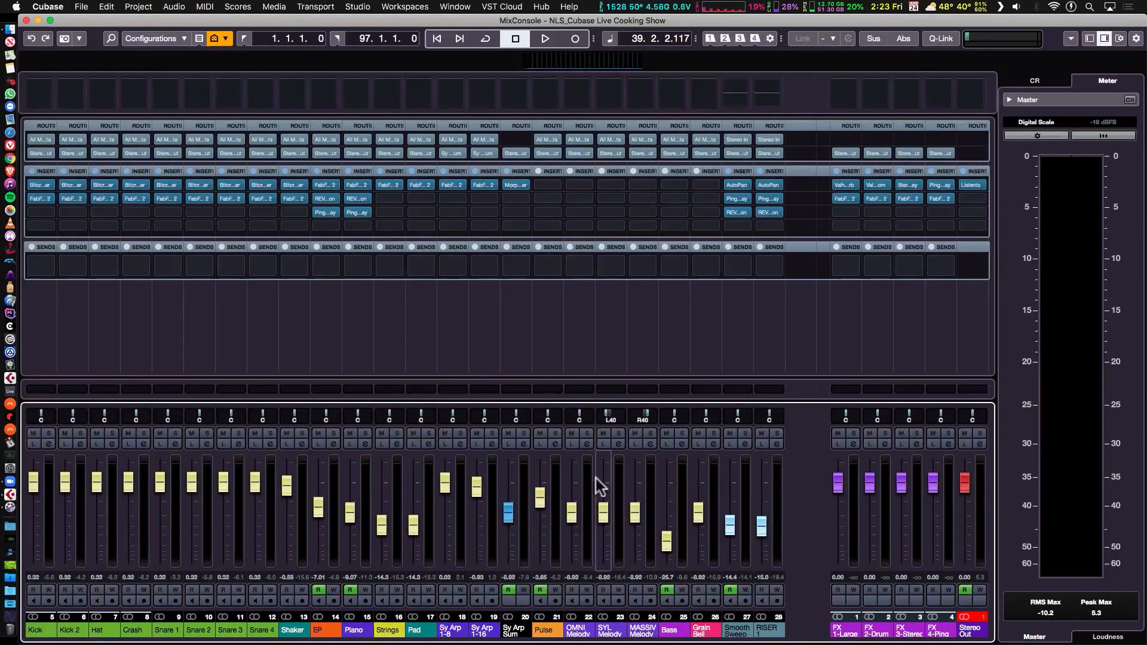
key("F3")
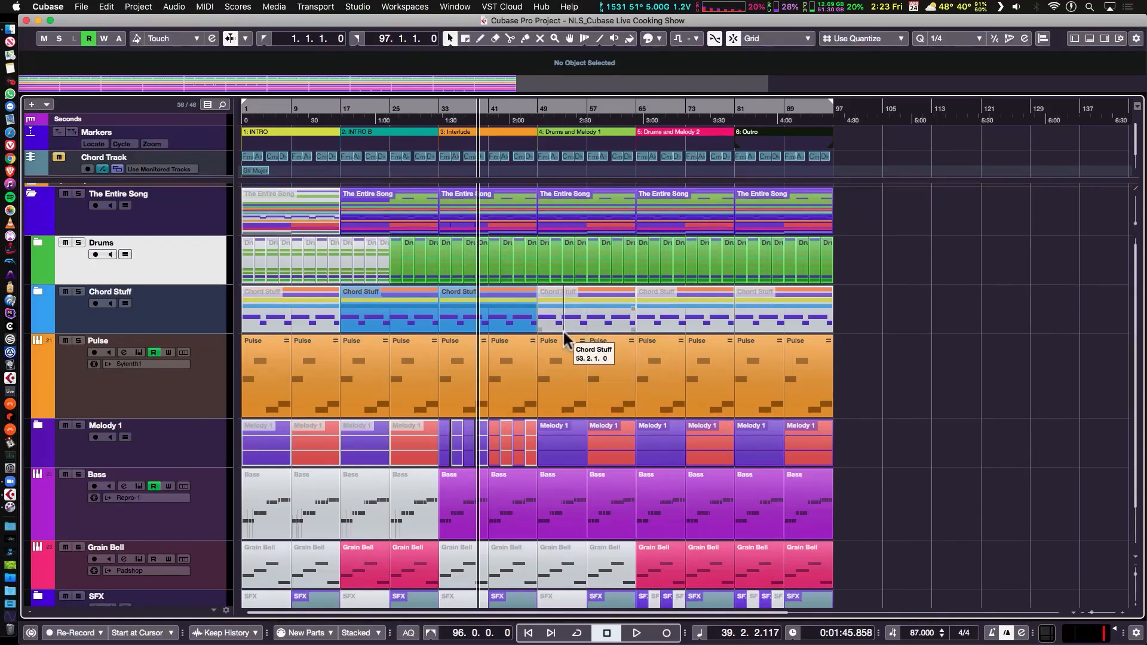
Reduce the track heights until every track down to the SFX folder fits in the project window.
key("shift+g")
key("shift+g")
key("shift+g")
key("shift+g")
key("shift+g")
key("shift+g")
key("shift+g")
key("shift+h")
key("shift+h")
key("shift+h")
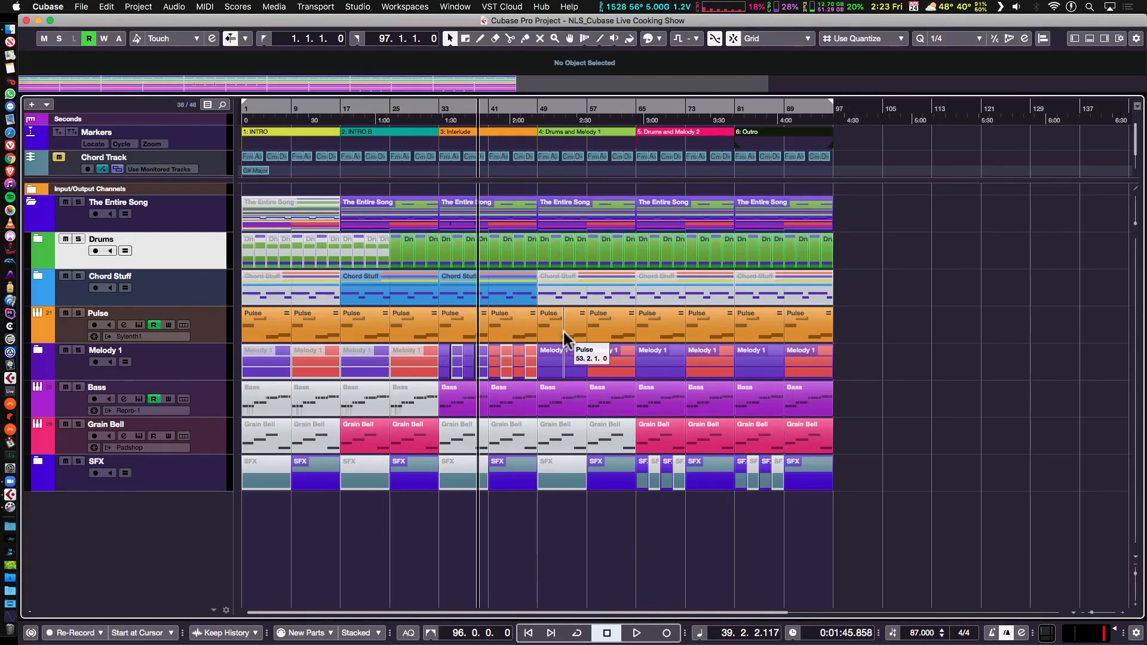
Play the end of the INTRO B section up to the Interlude at bar 33, and return the playhead to bar 25.
key("KP_Subtract")
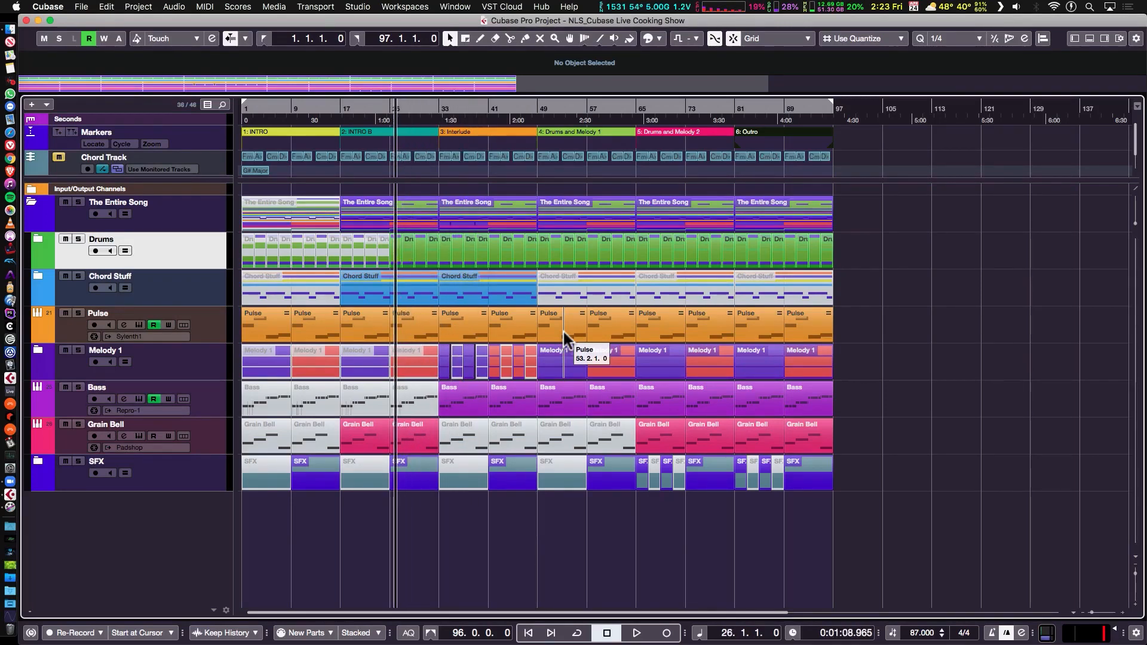
key("space")
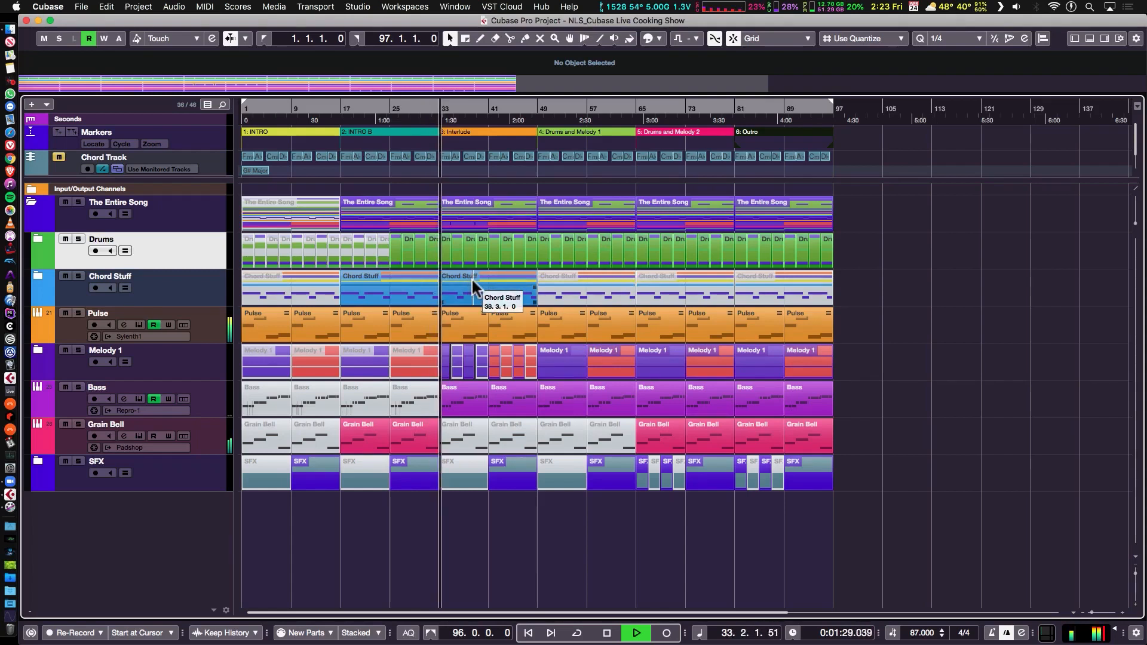
key("space")
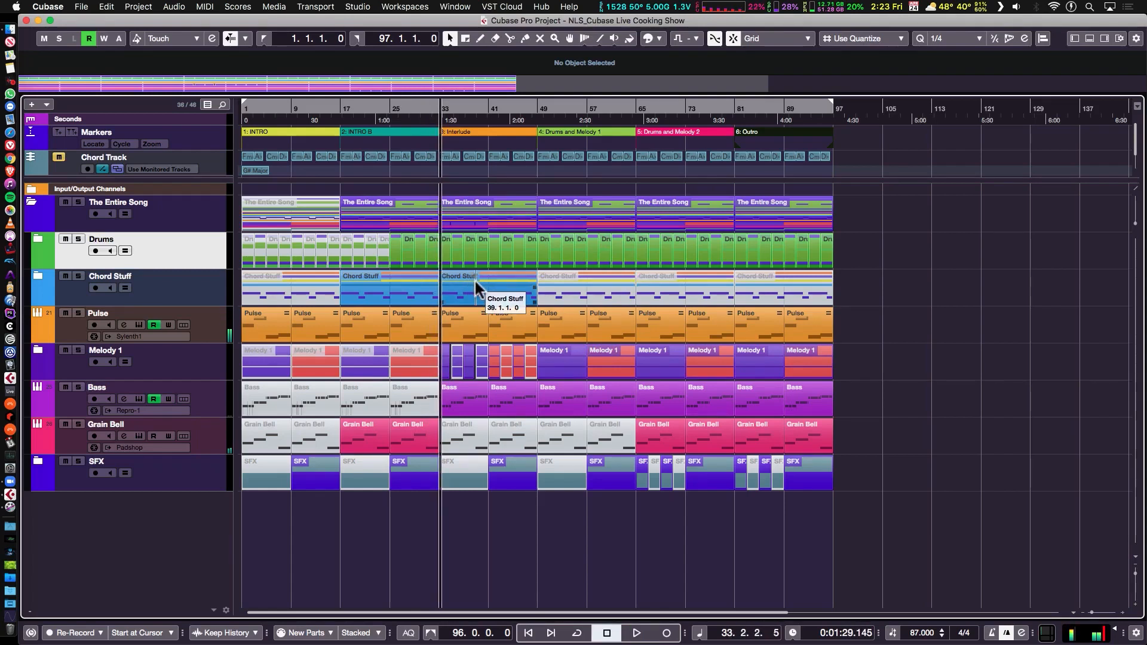
key("KP_Subtract")
key("KP_Add")
key("KP_Subtract")
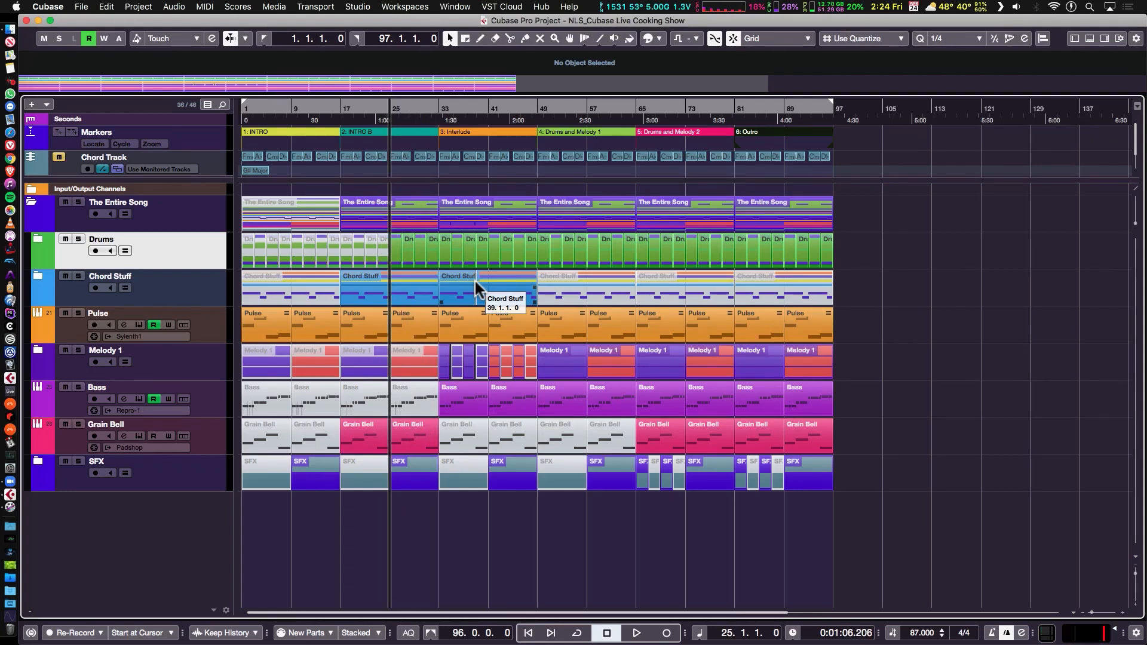
Expand the Drums and Separated Drums folders and mute the two Shaker parts between bars 29 and 33.
left_click(34, 239)
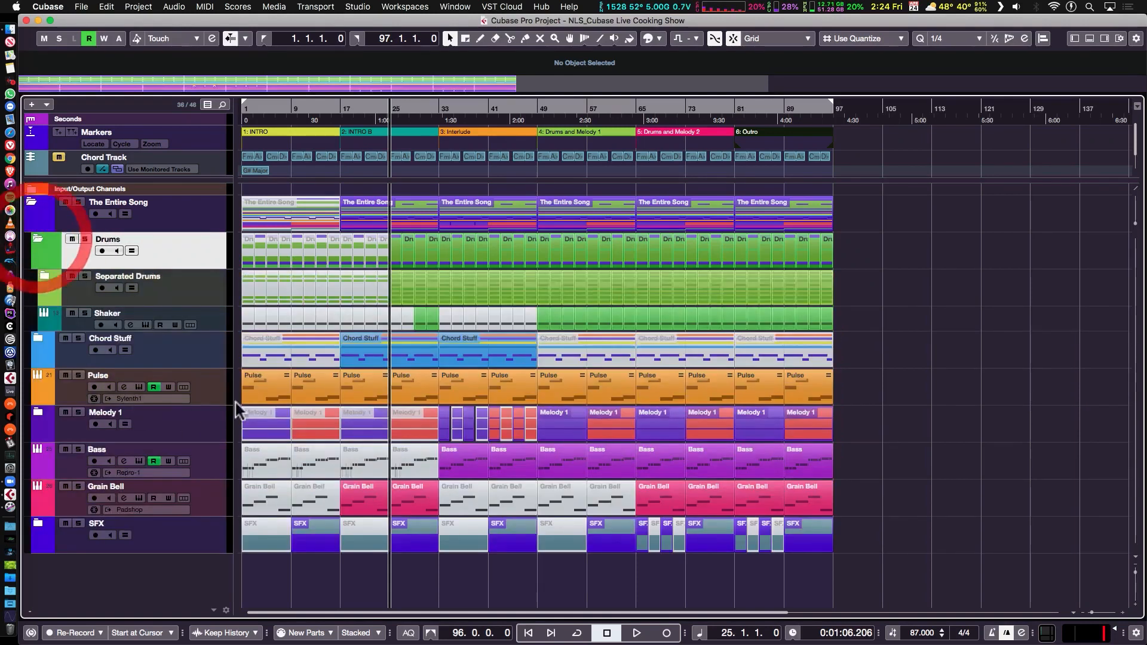
left_click(40, 272)
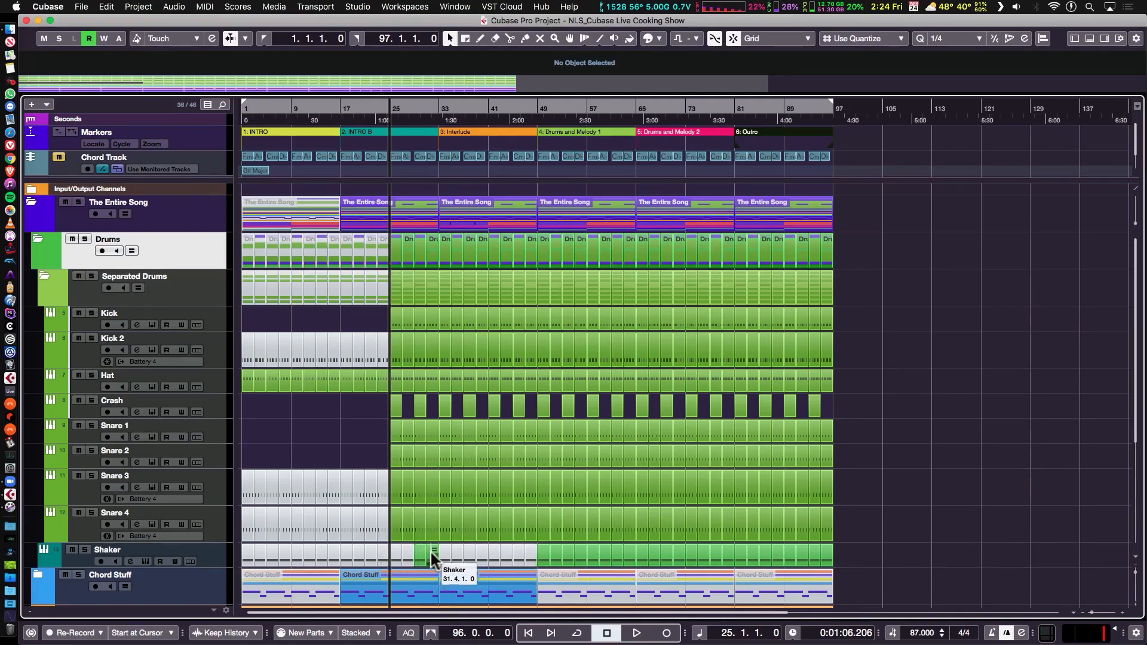
left_click(431, 550)
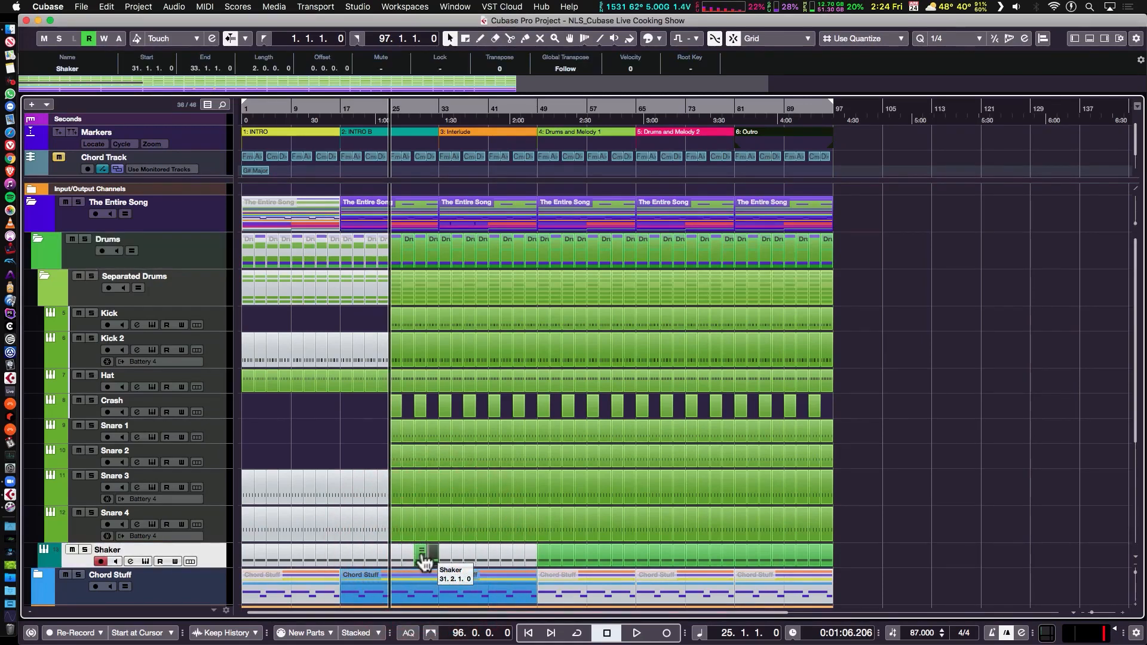
left_click_drag(424, 559, 421, 549)
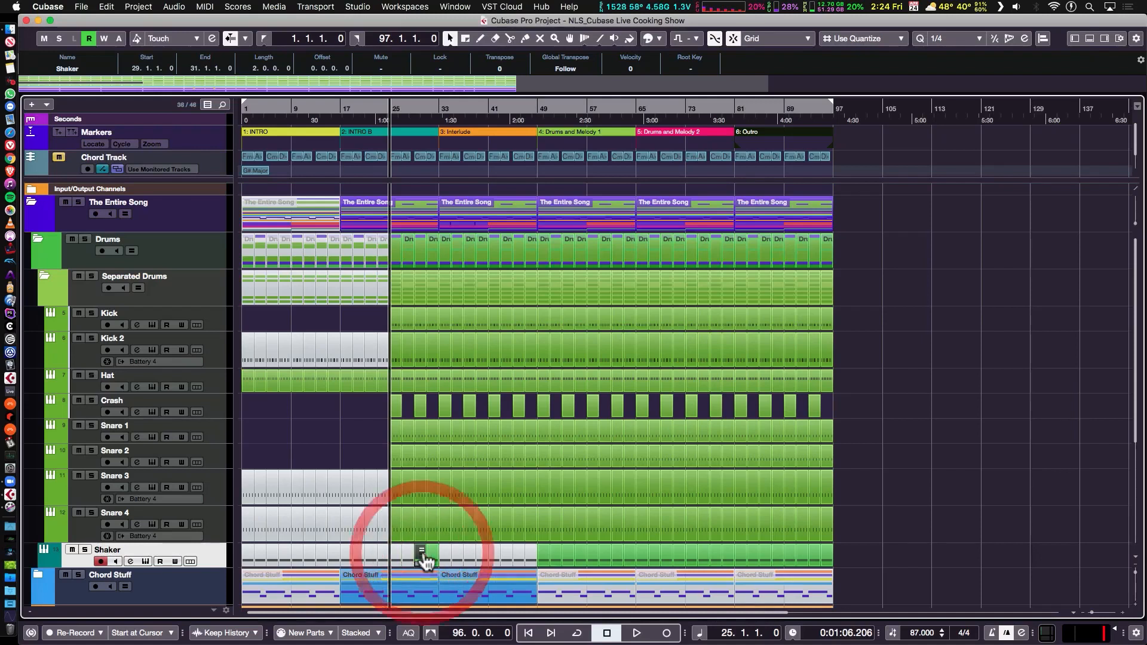
left_click(430, 550, "shift")
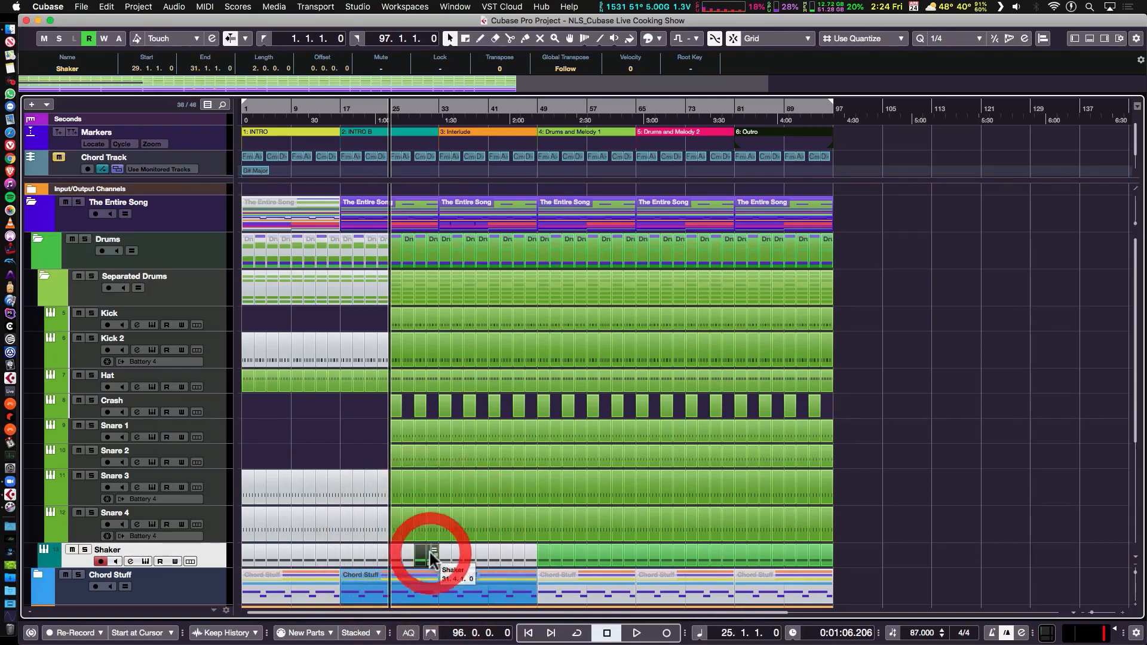
key("shift+m")
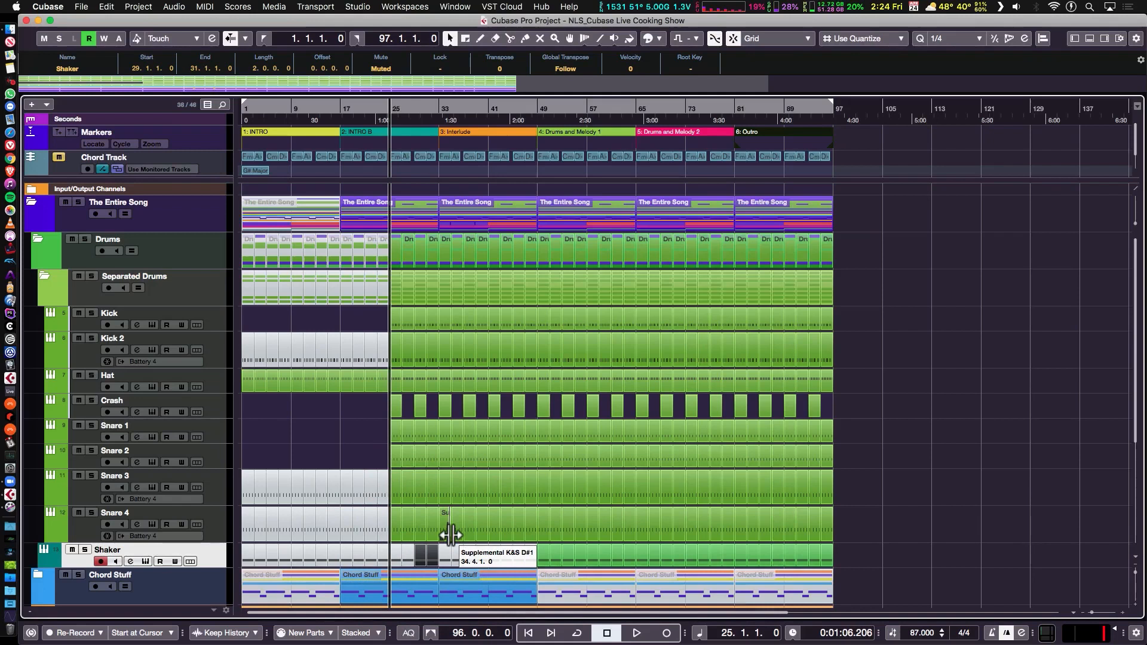
Play the song from bar 25 into the start of the Interlude to hear the drums.
key("space")
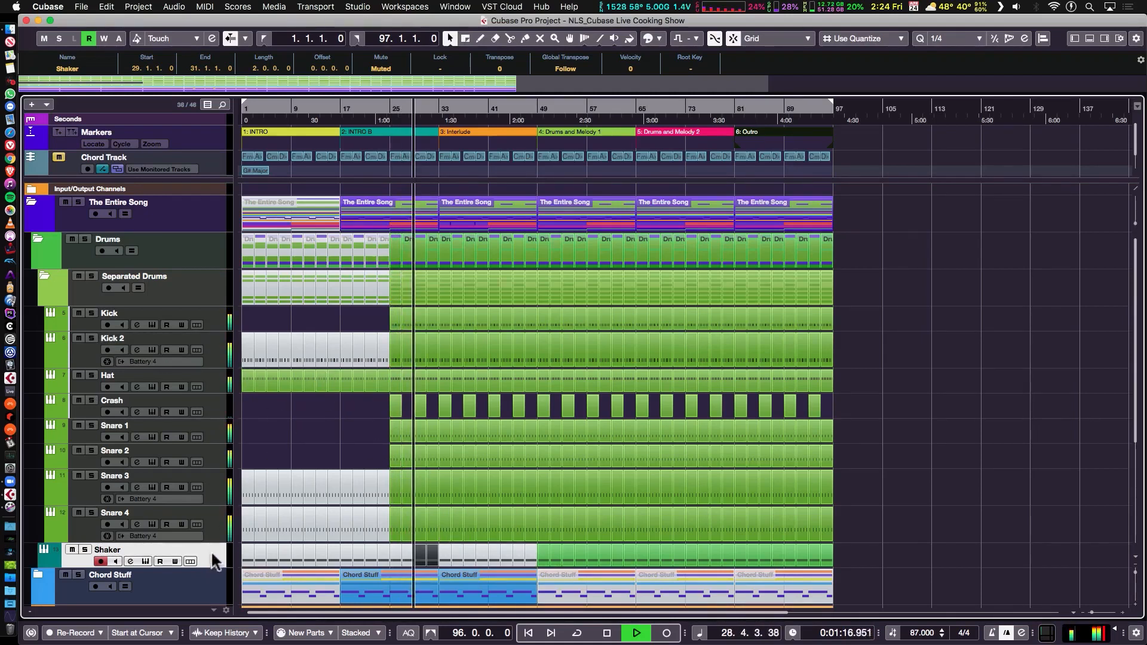
mouse_move(213, 523)
left_mouse_down()
mouse_move(216, 533)
mouse_move(214, 508)
left_mouse_up()
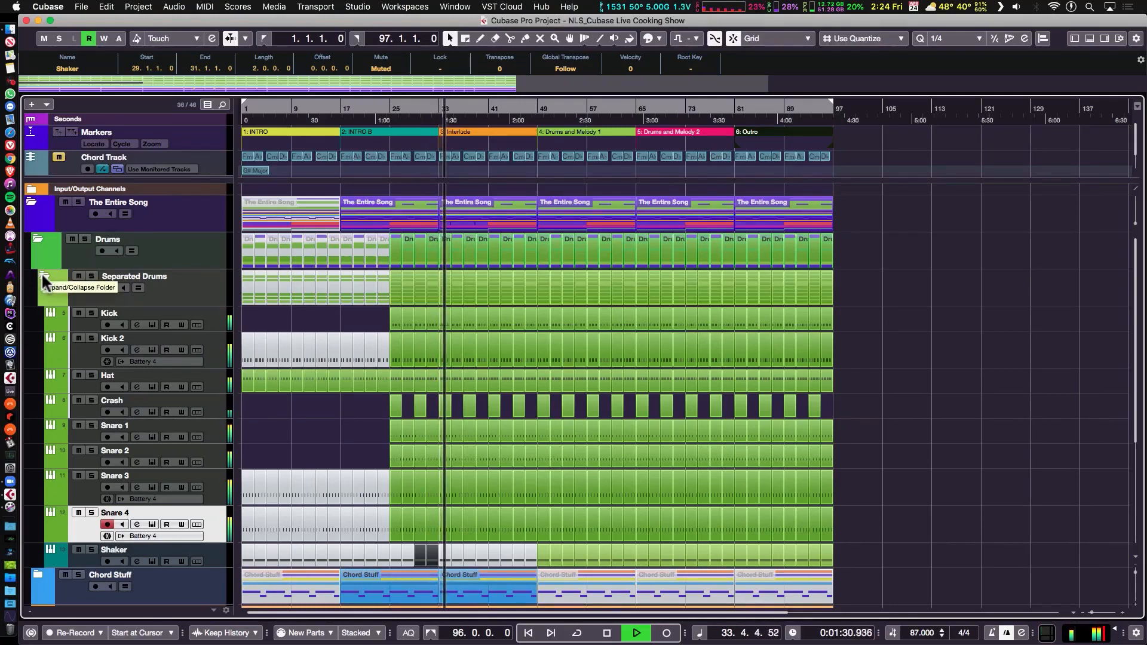
key("space")
Keep the Separated Drums folder expanded and reduce the track heights until the tracks down to Grain Bell fit in the project window.
left_click(43, 278)
left_click(42, 278)
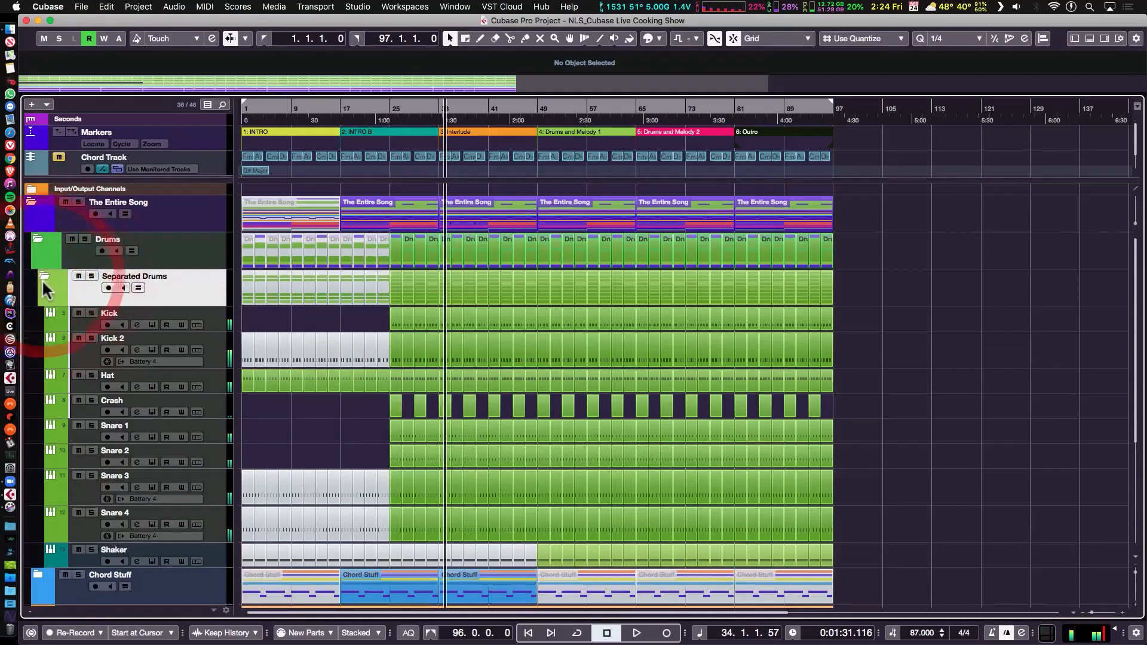
key("shift+g")
key("shift+g")
key("shift+h")
key("shift+h")
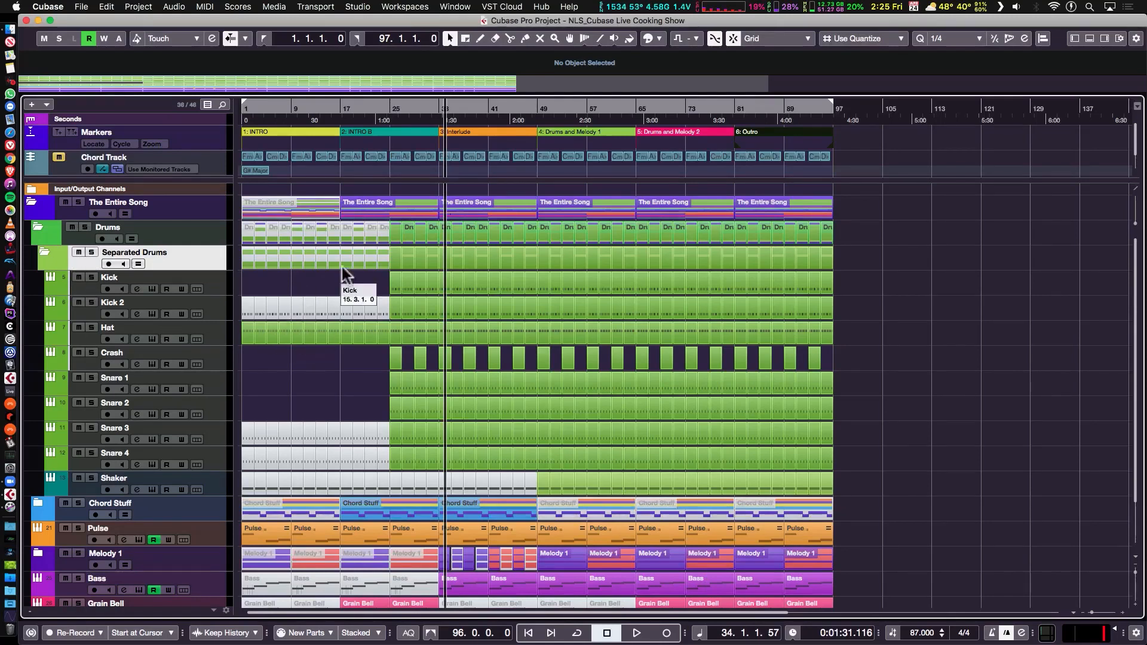
Delete the muted Kick 2, Snare 3 and Snare 4 parts before bar 25 and the muted Shaker parts before bar 49.
left_click_drag(383, 284, 238, 312)
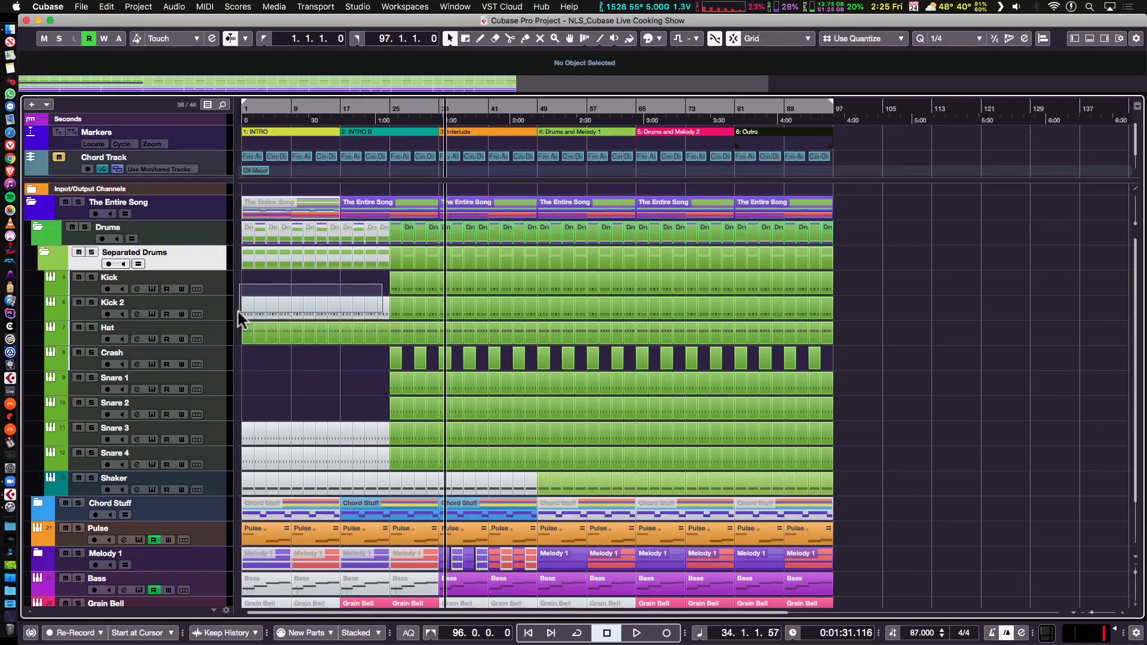
key("Delete")
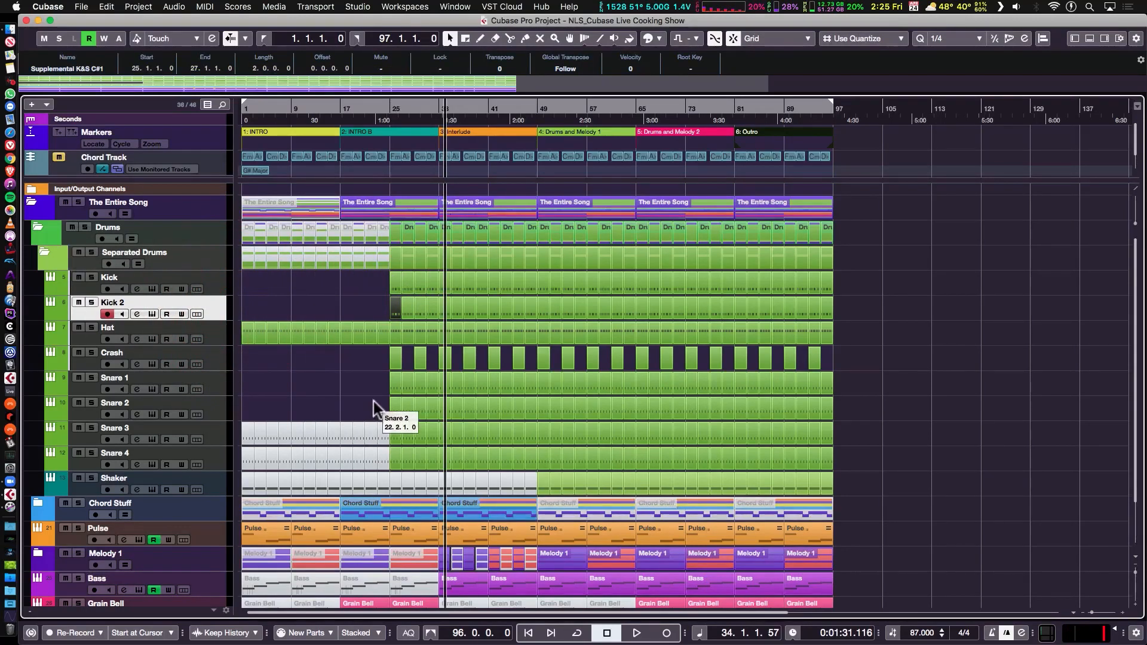
left_click_drag(385, 404, 245, 489)
key("Delete")
left_click_drag(368, 481, 531, 485)
key("Delete")
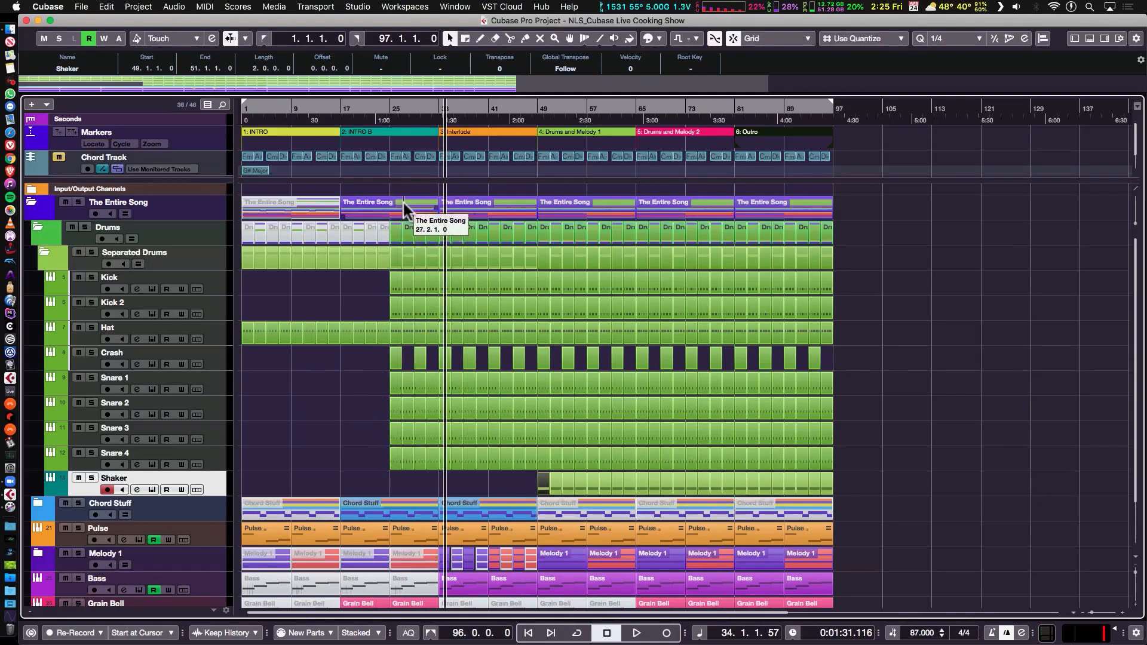
Select the Kick through Shaker channels in the MixConsole and look over the group, FX and VCA options for them.
key("h")
key("h")
key("h")
key("h")
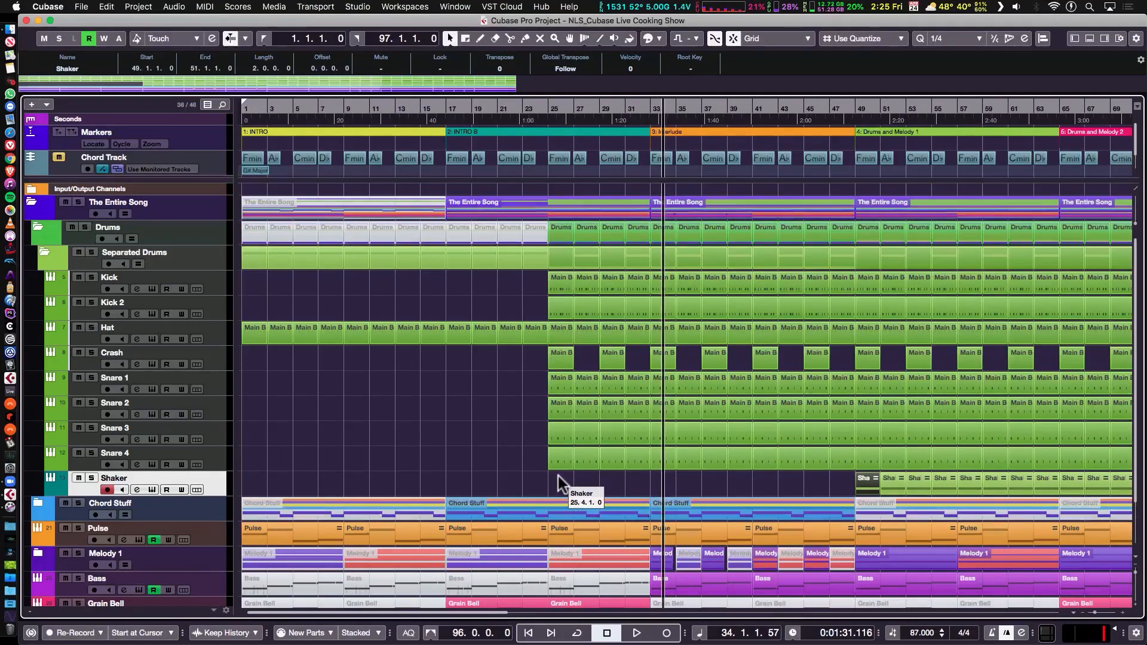
left_click_drag(558, 475, 521, 452)
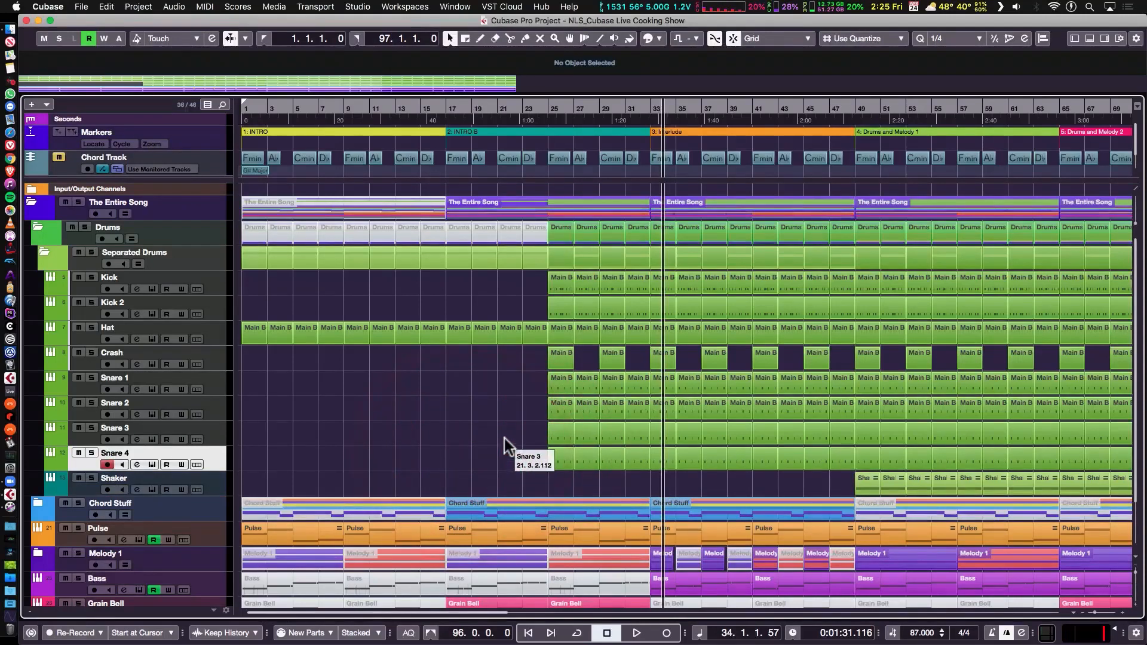
key("F3")
left_click(36, 630)
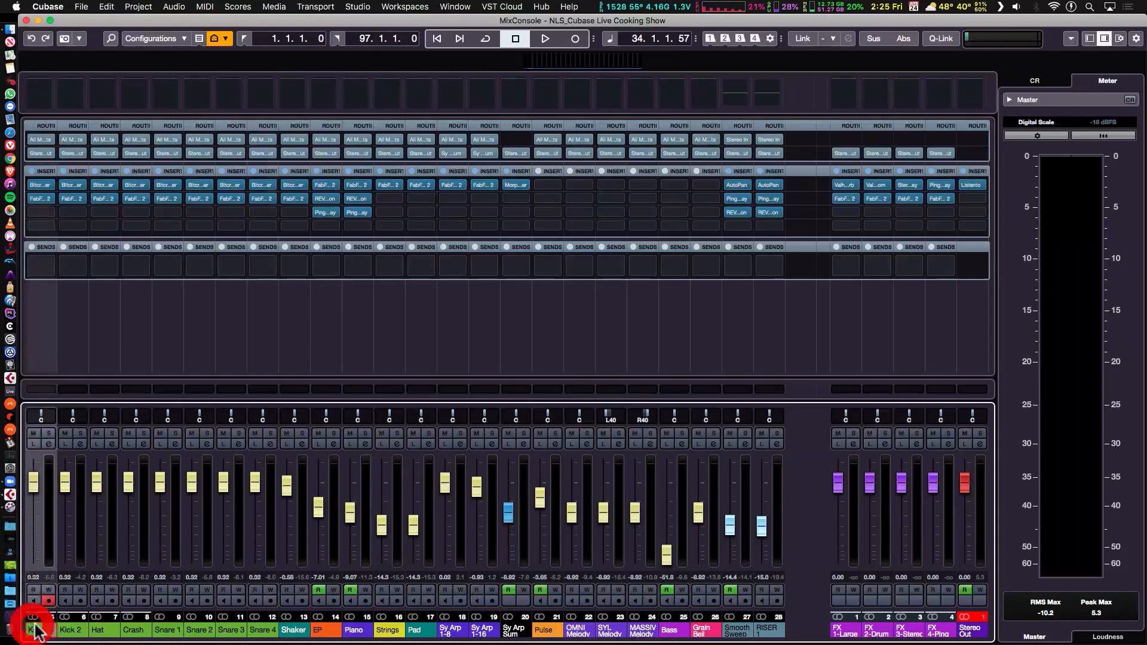
left_click(292, 631, "shift")
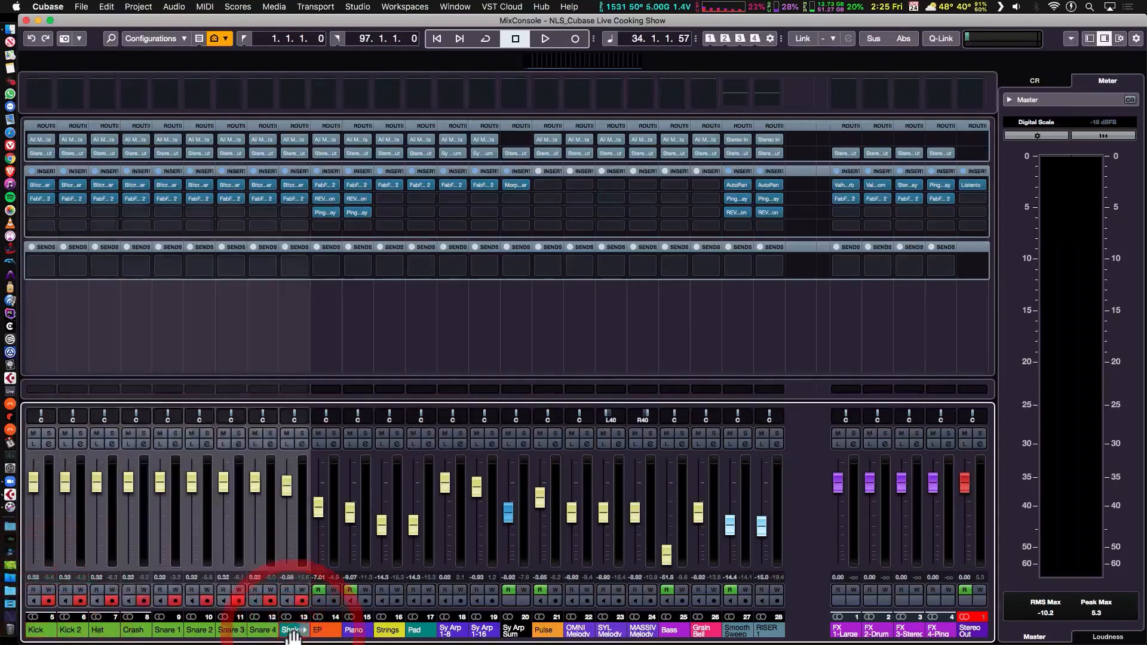
right_click(291, 633)
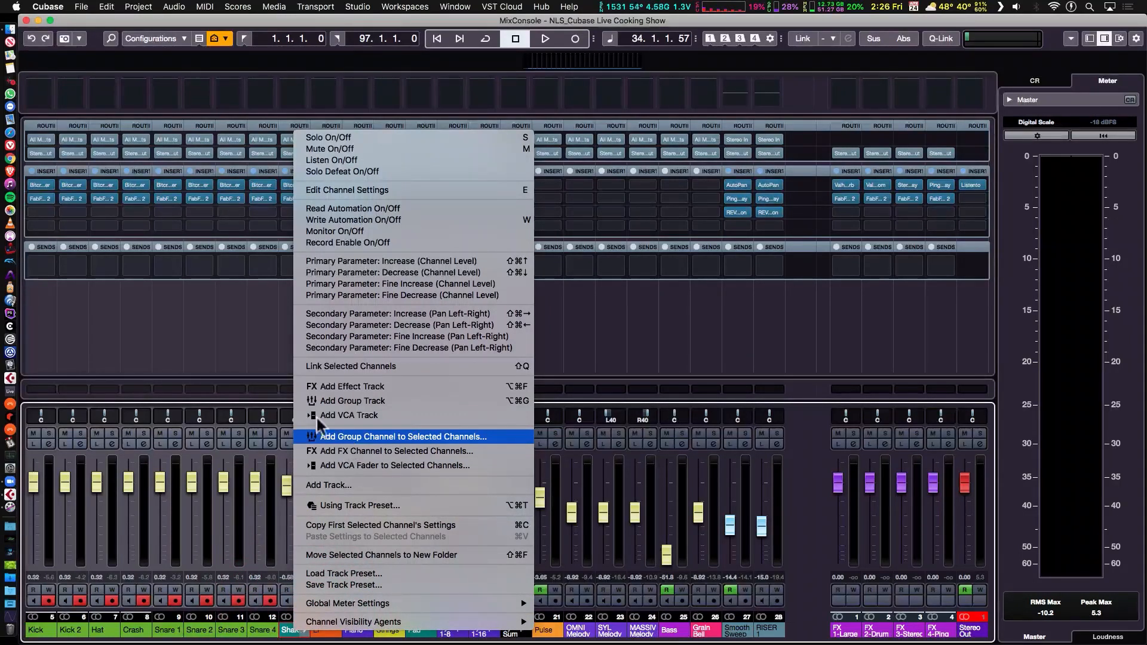
left_click(249, 362)
key("F3")
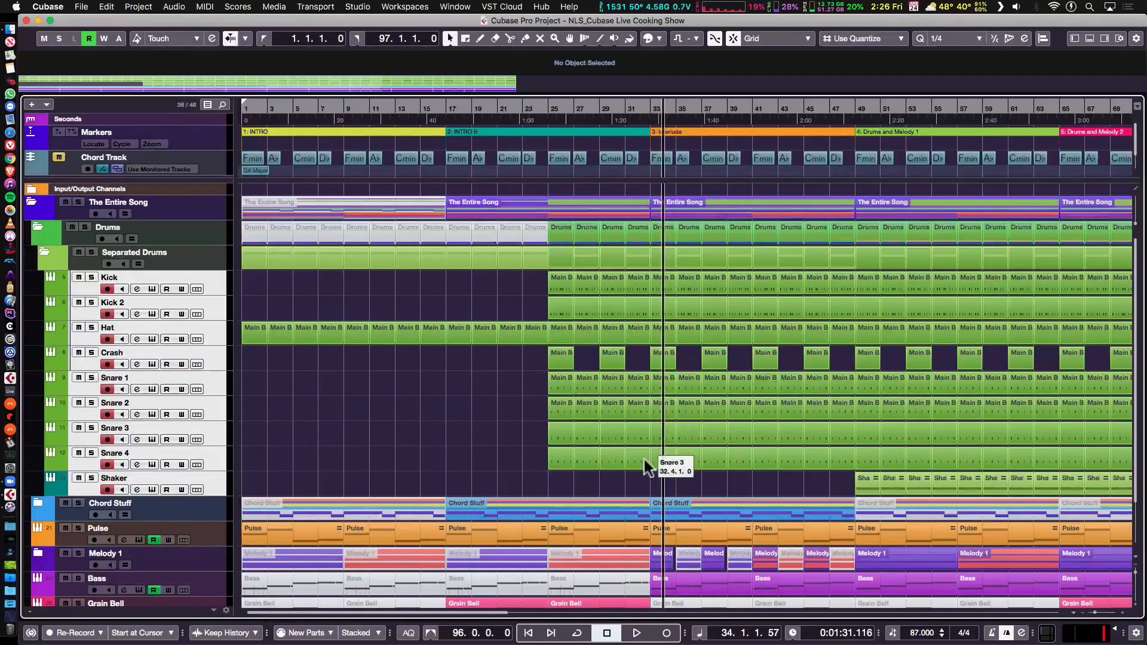
Delete the Crash parts at bars 29, 37, 45, 53 and 61.
left_click_drag(639, 479, 553, 276)
left_click(421, 299)
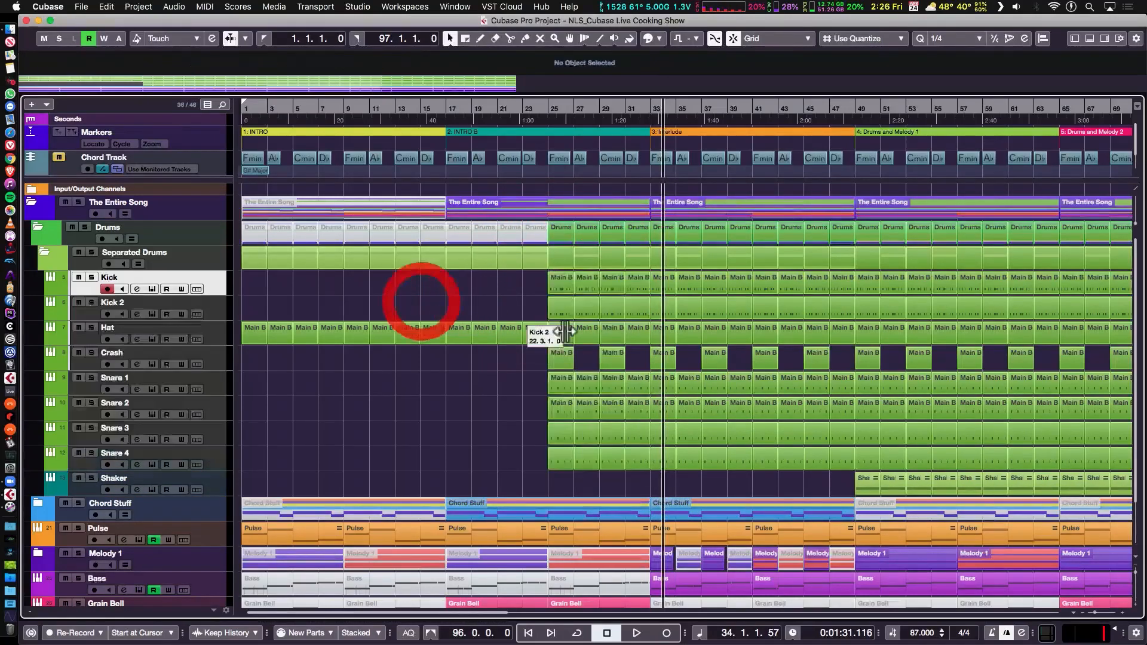
left_click(608, 357)
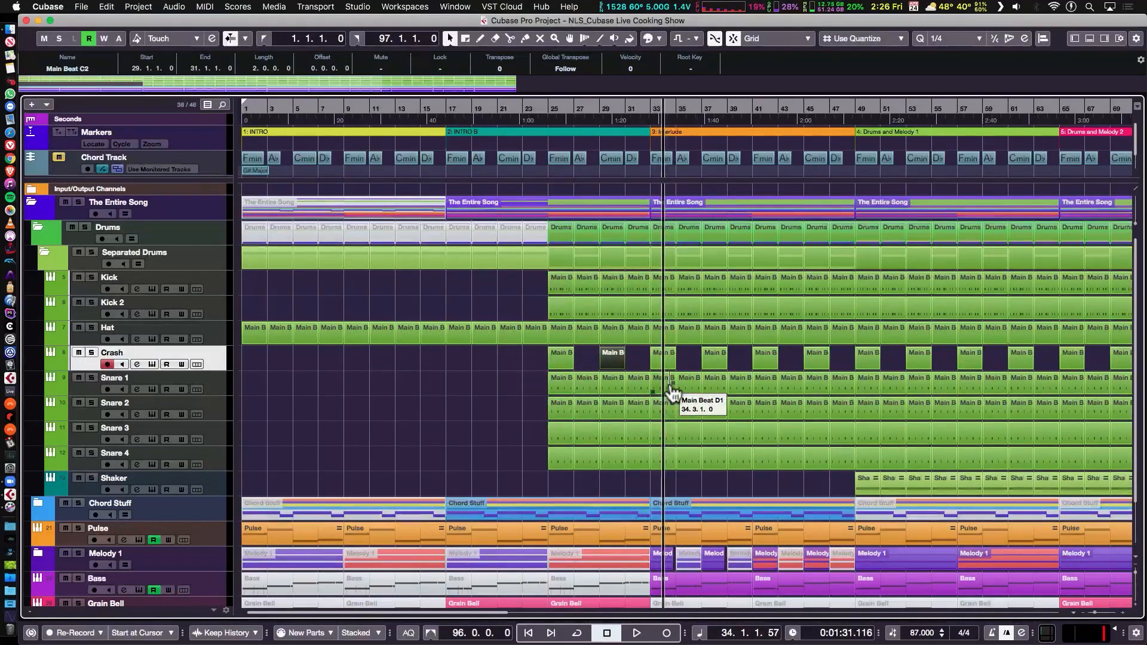
key("Delete")
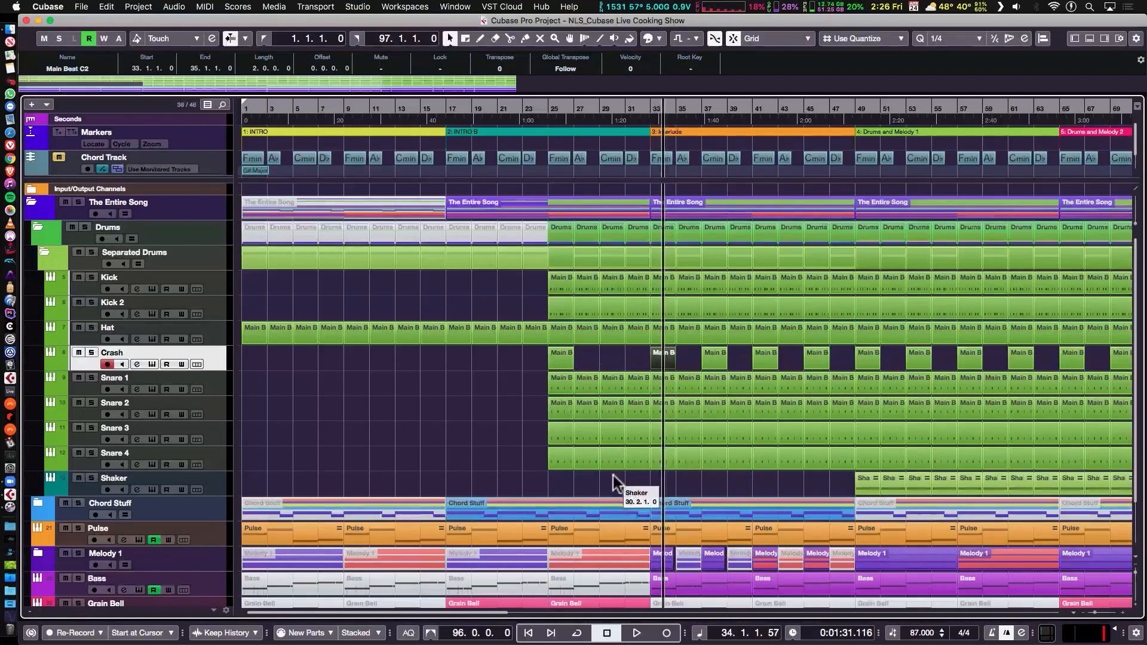
left_click(720, 358)
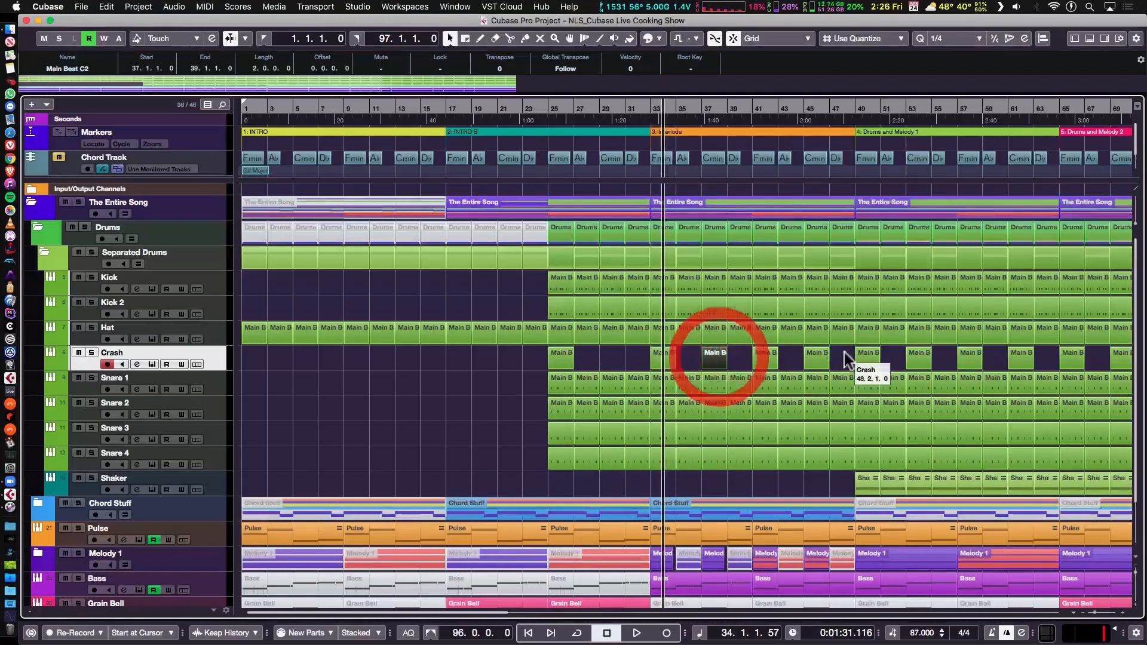
left_click(817, 357, "shift")
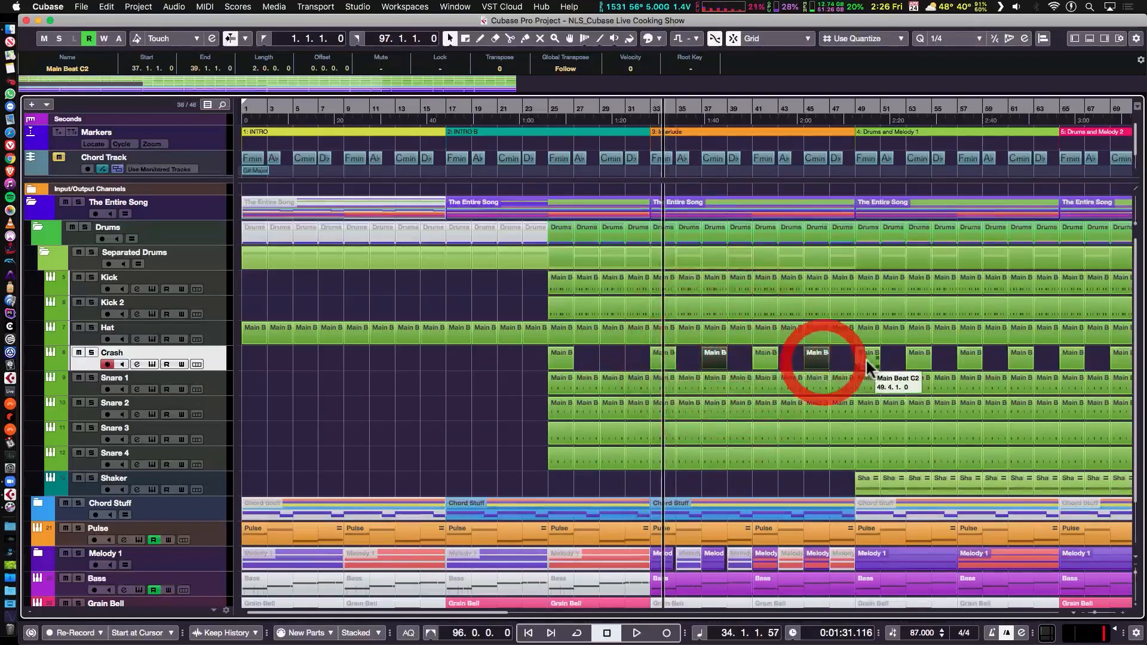
left_click(921, 360, "shift")
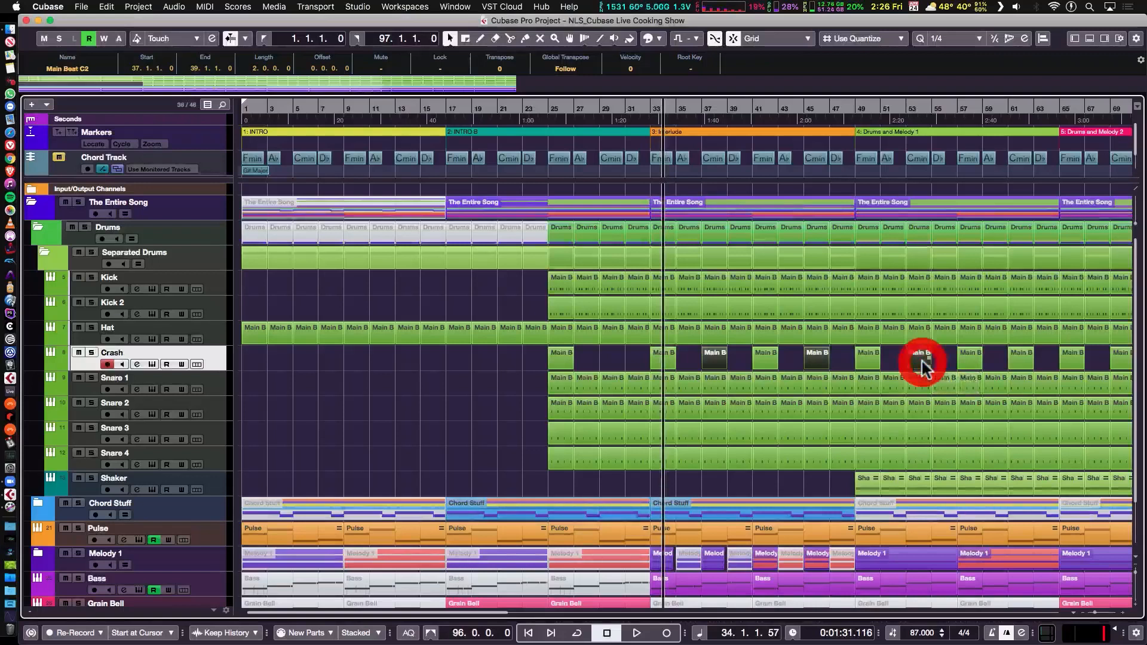
left_click(1013, 360, "shift")
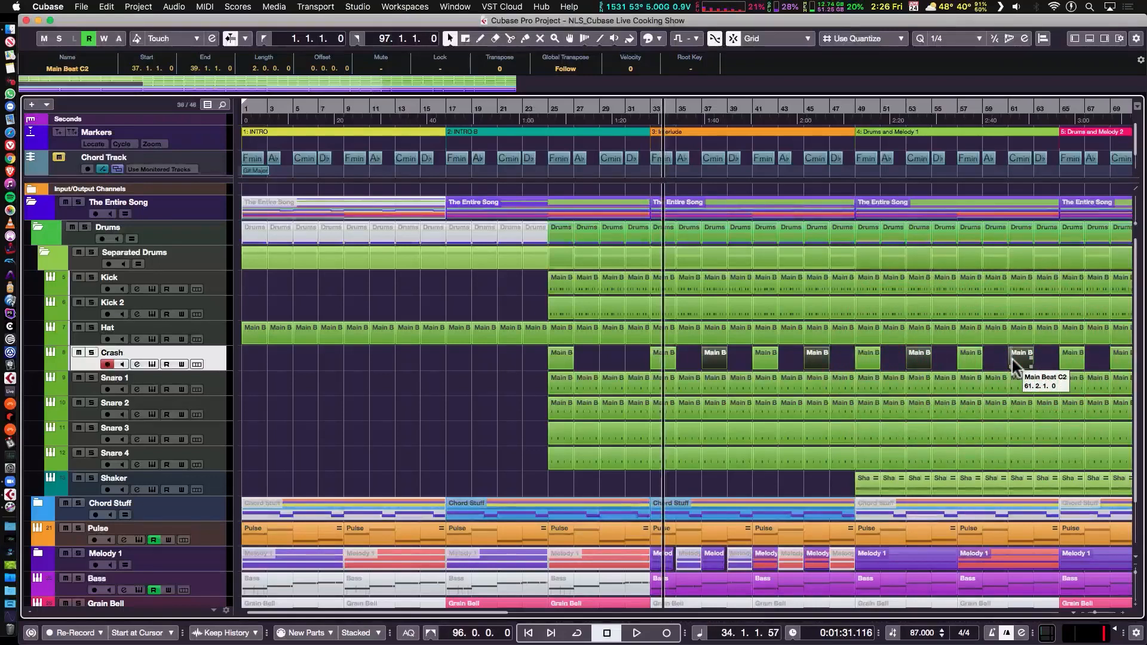
key("Delete")
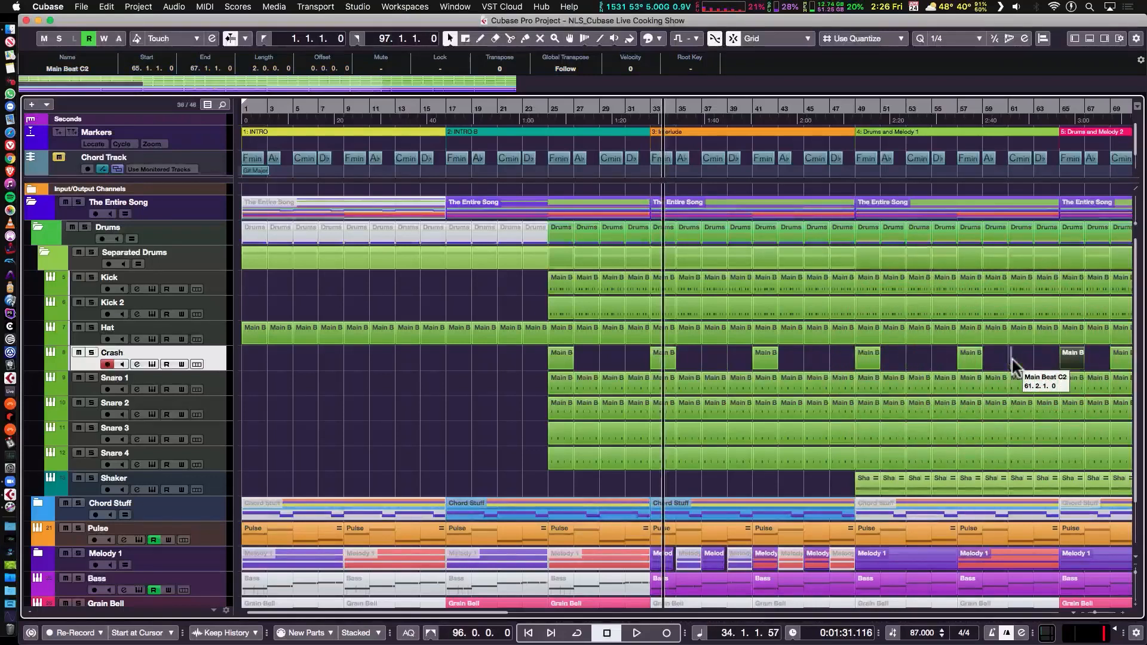
left_click(765, 358)
left_click(971, 357, "shift")
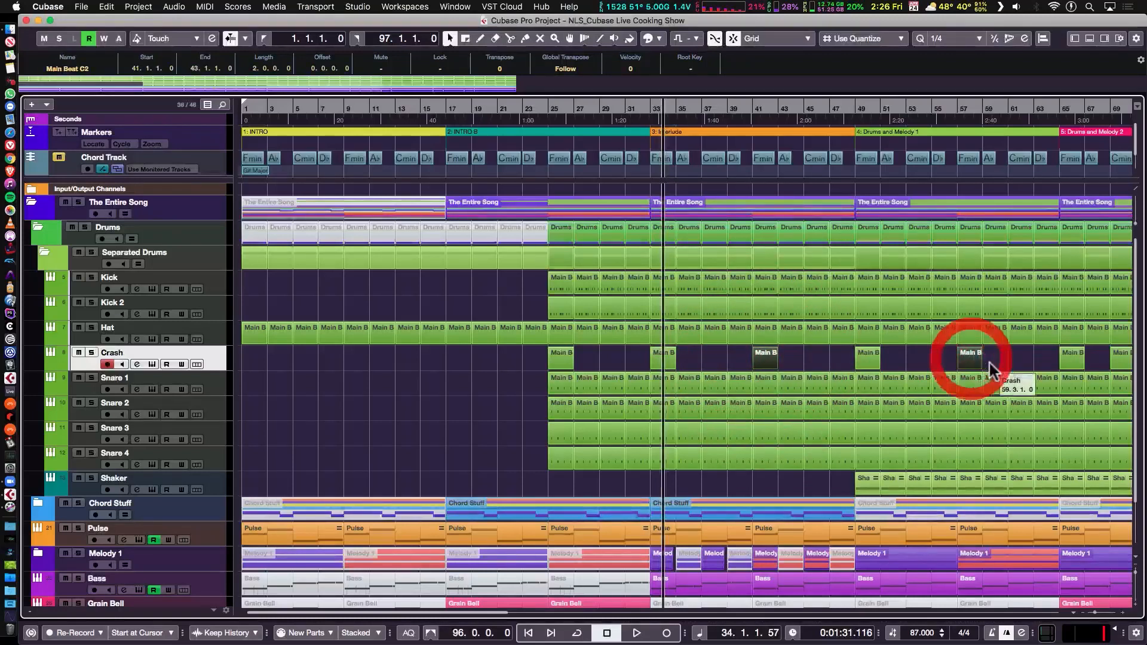
left_click(704, 360)
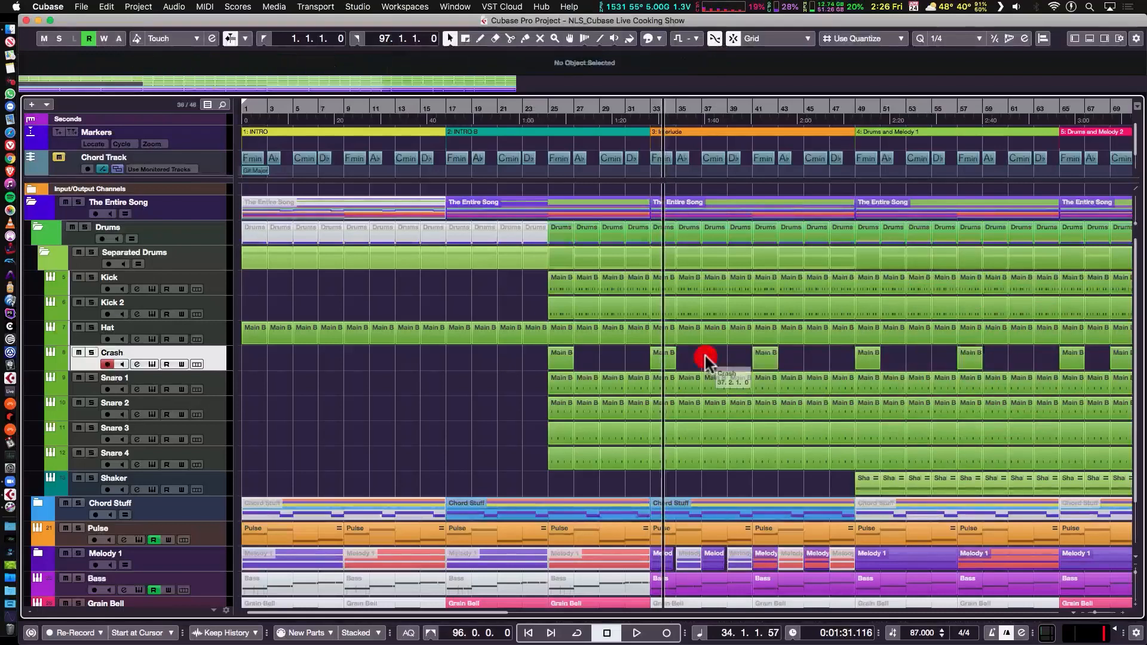
Delete the Crash parts at bars 69, 77, 85 and 93.
scroll(880, 343, "right", 4)
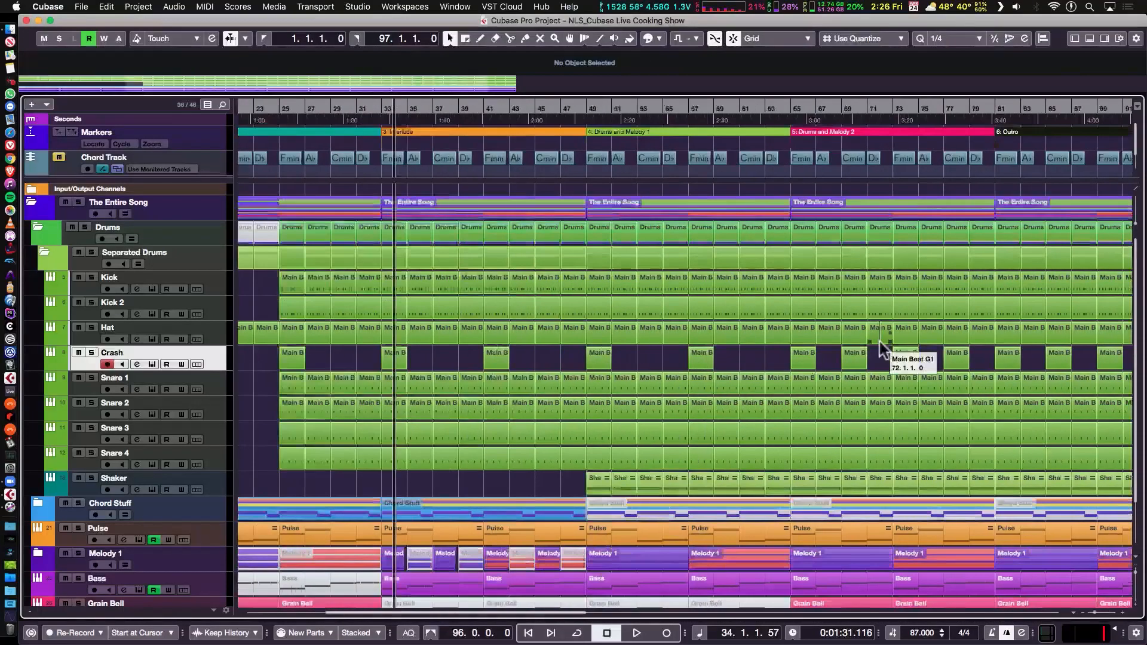
left_click(770, 359)
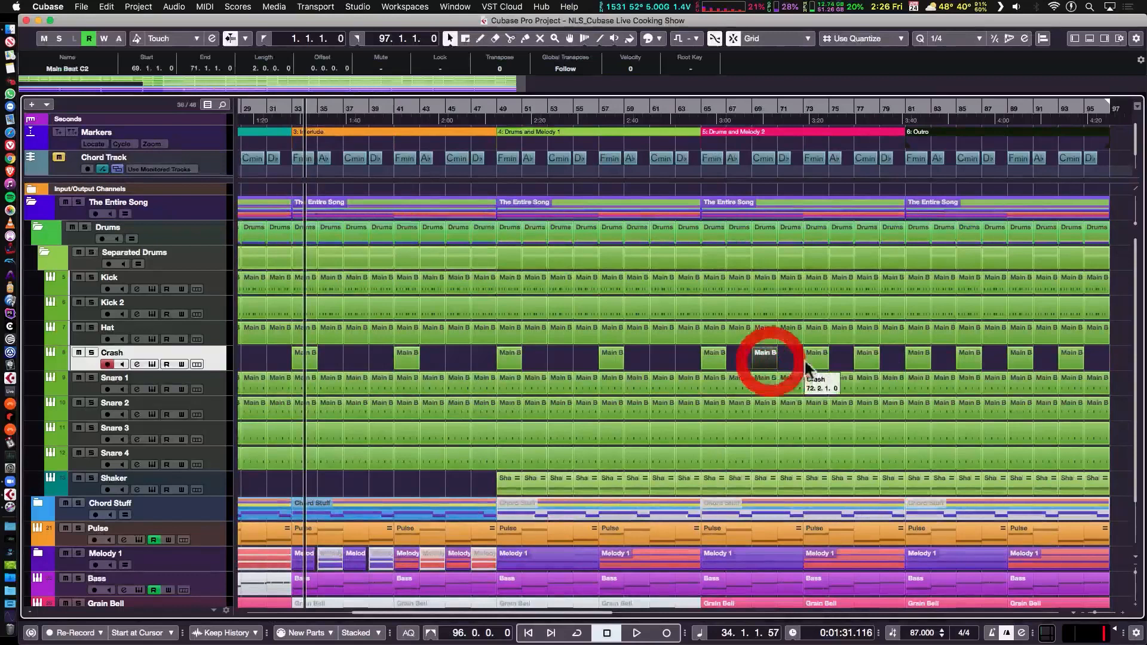
left_click(866, 358, "shift")
left_click(961, 358, "shift")
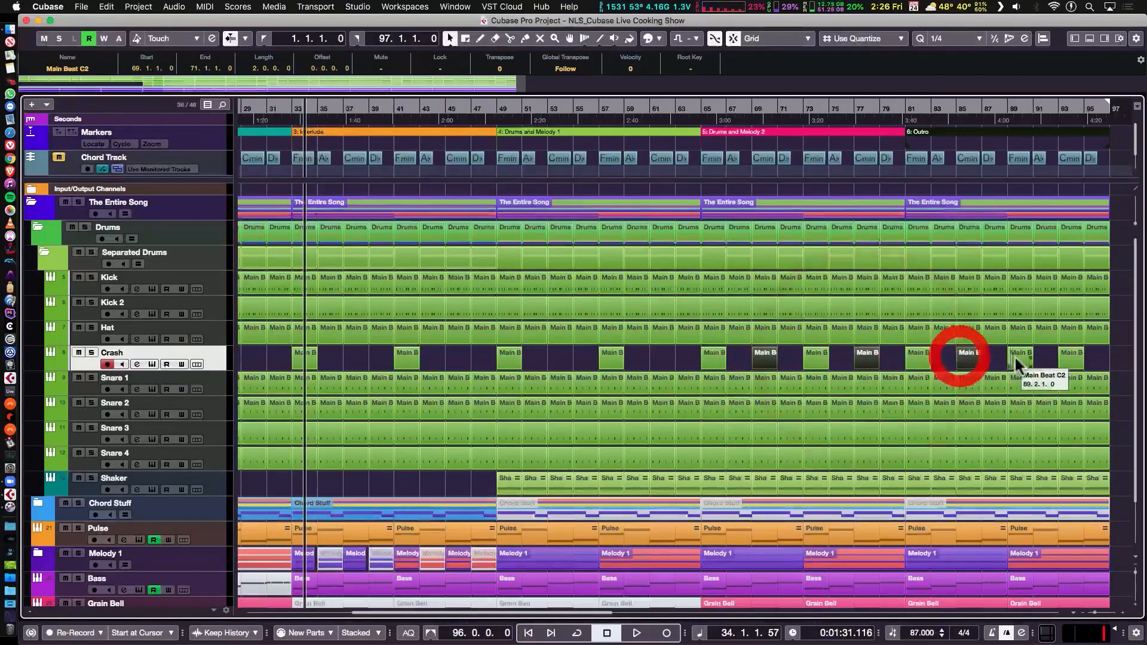
left_click(1065, 354, "shift")
key("Delete")
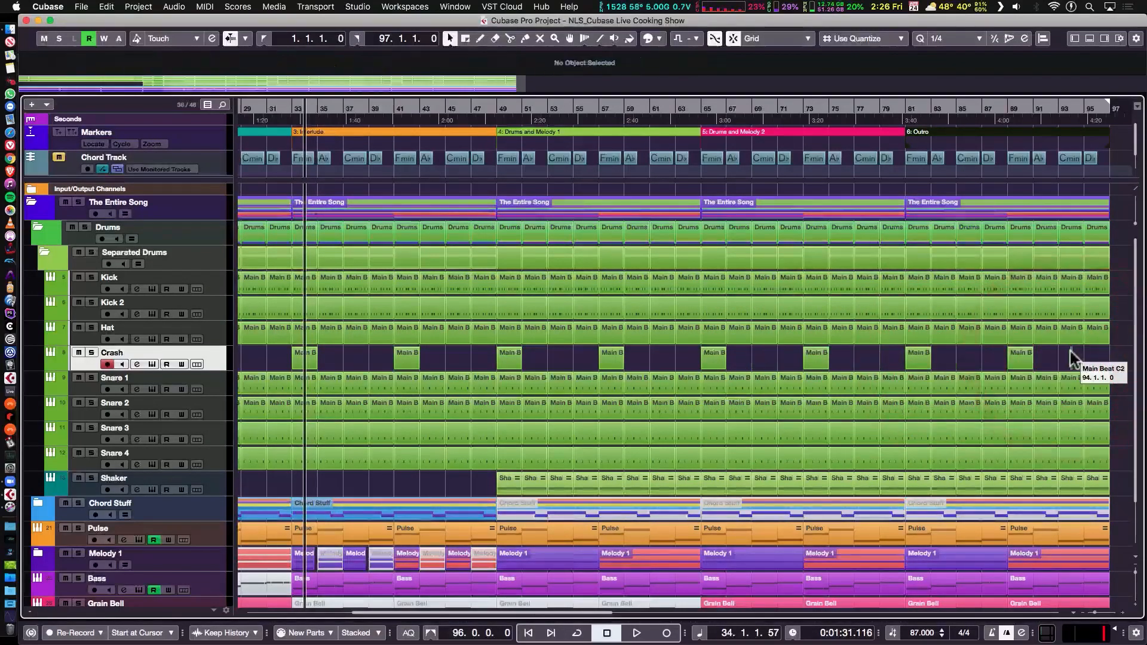
Select the Kick through Snare 4 parts between bars 25 and 33 and open the Render in Place settings.
scroll(662, 383, "left", 4)
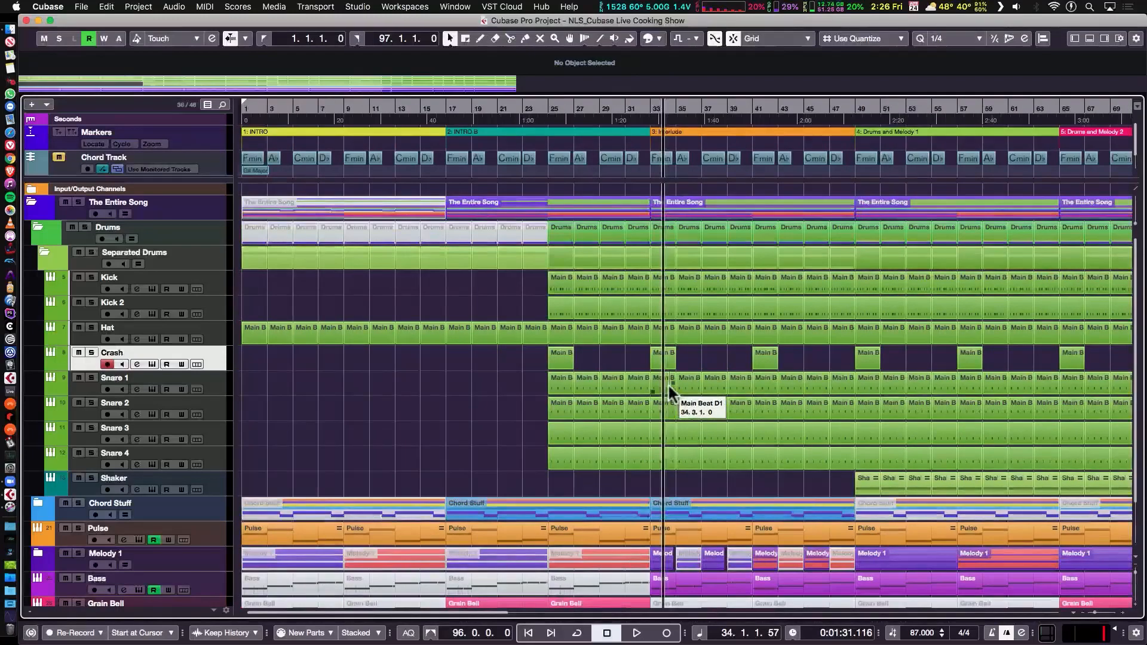
scroll(667, 382, "right", 2)
left_click_drag(472, 481, 543, 251)
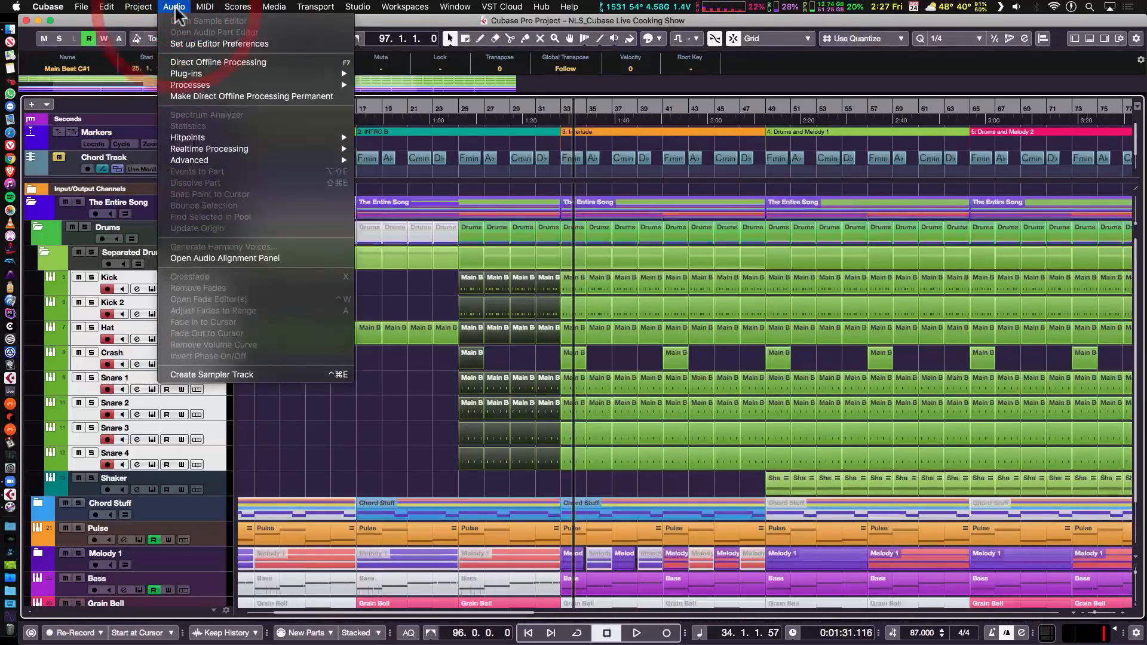
mouse_move(109, 7)
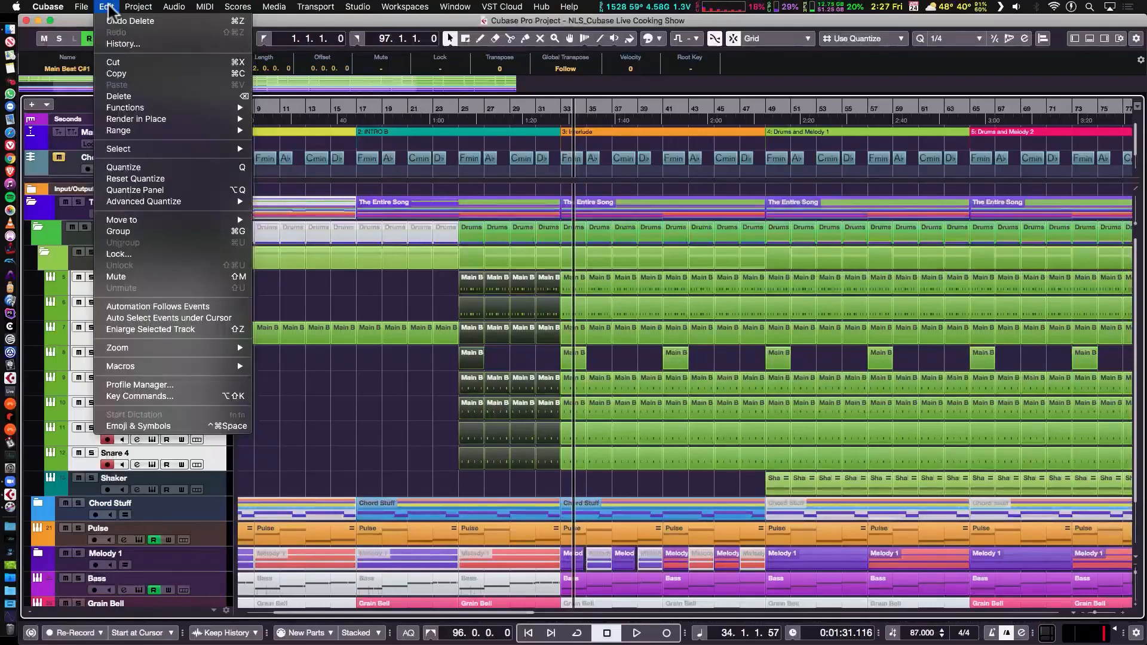
mouse_move(157, 121)
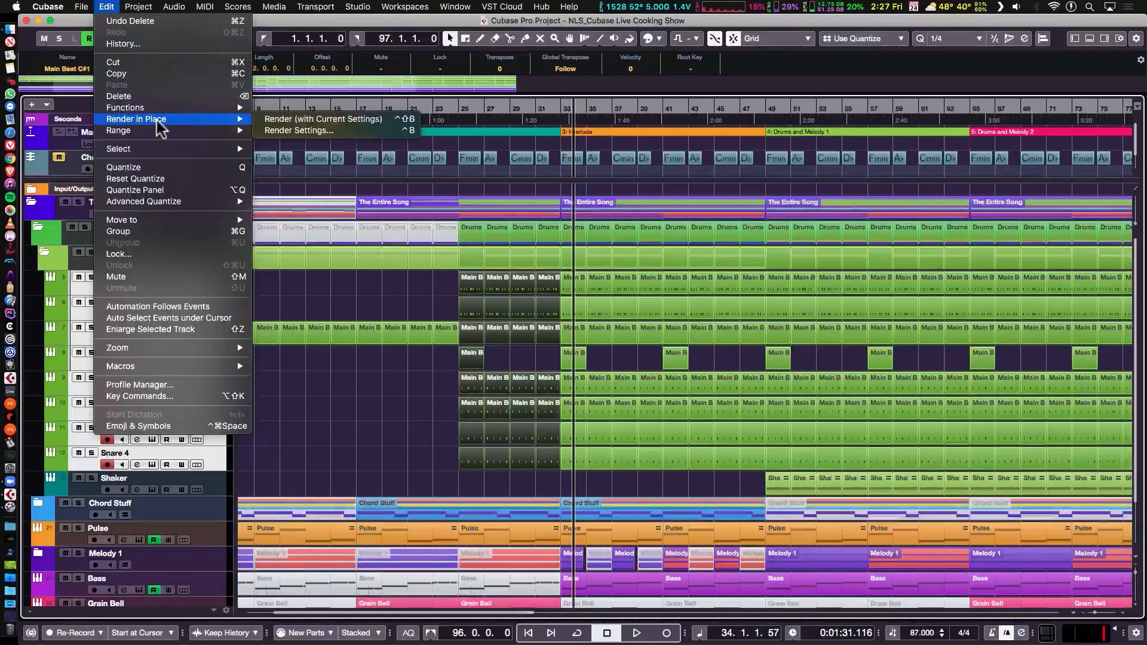
left_click(330, 131)
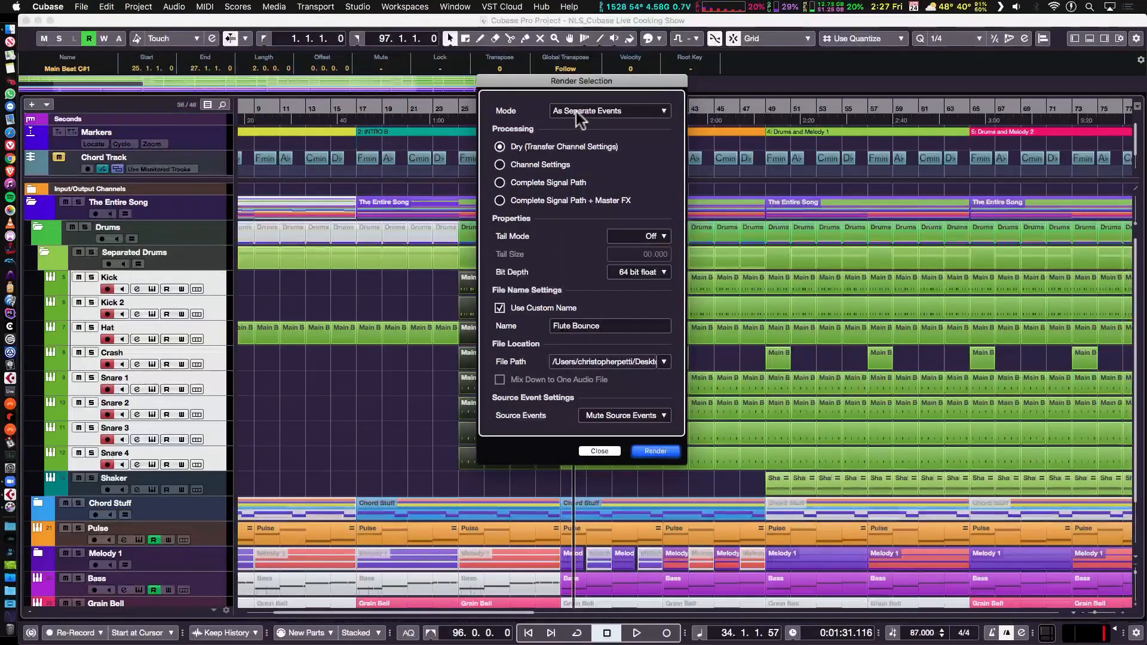
Render the selected drum parts as one event using Channel Settings processing, mixed down to one audio file.
left_click(596, 111)
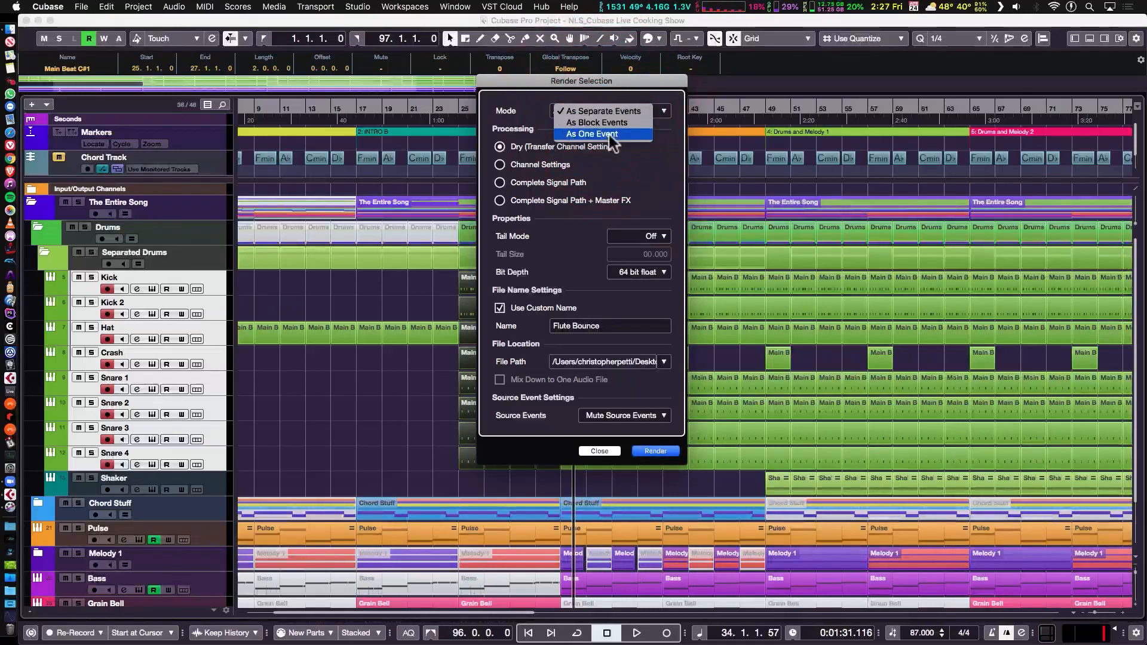
left_click(609, 135)
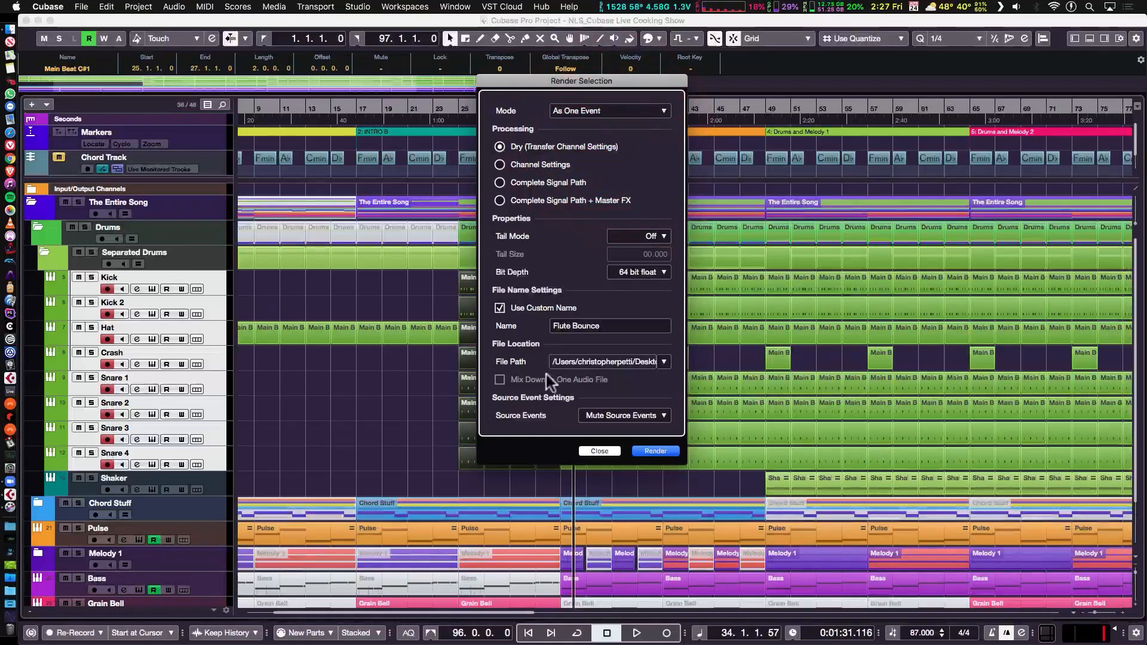
left_click(499, 380)
left_click(499, 381)
left_click(497, 380)
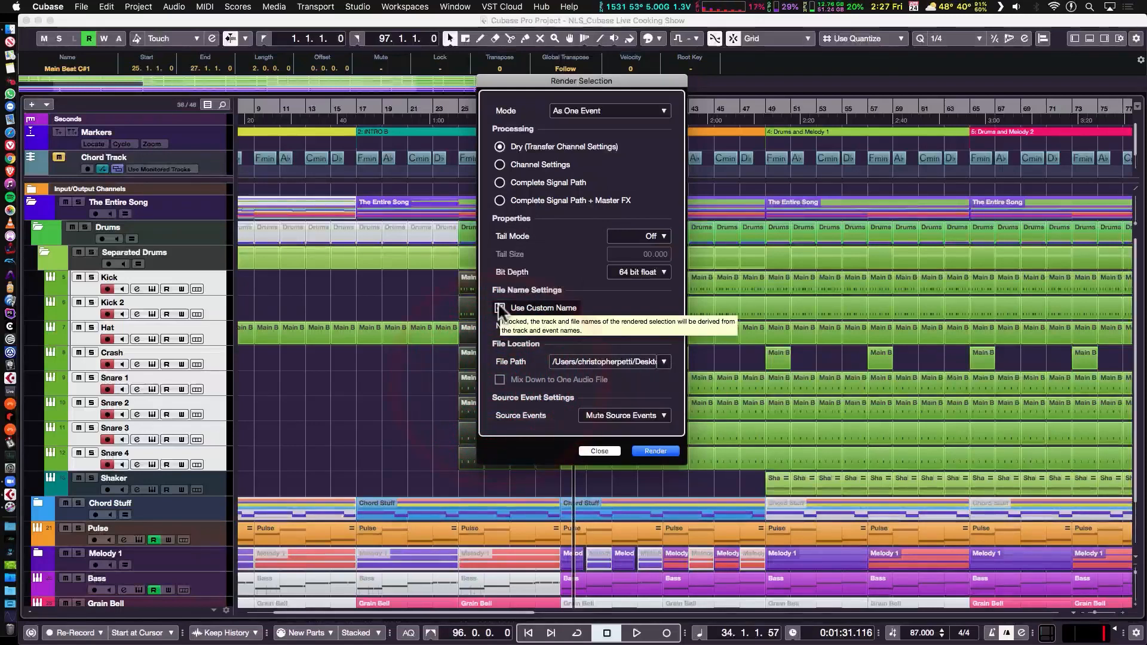
left_click(500, 165)
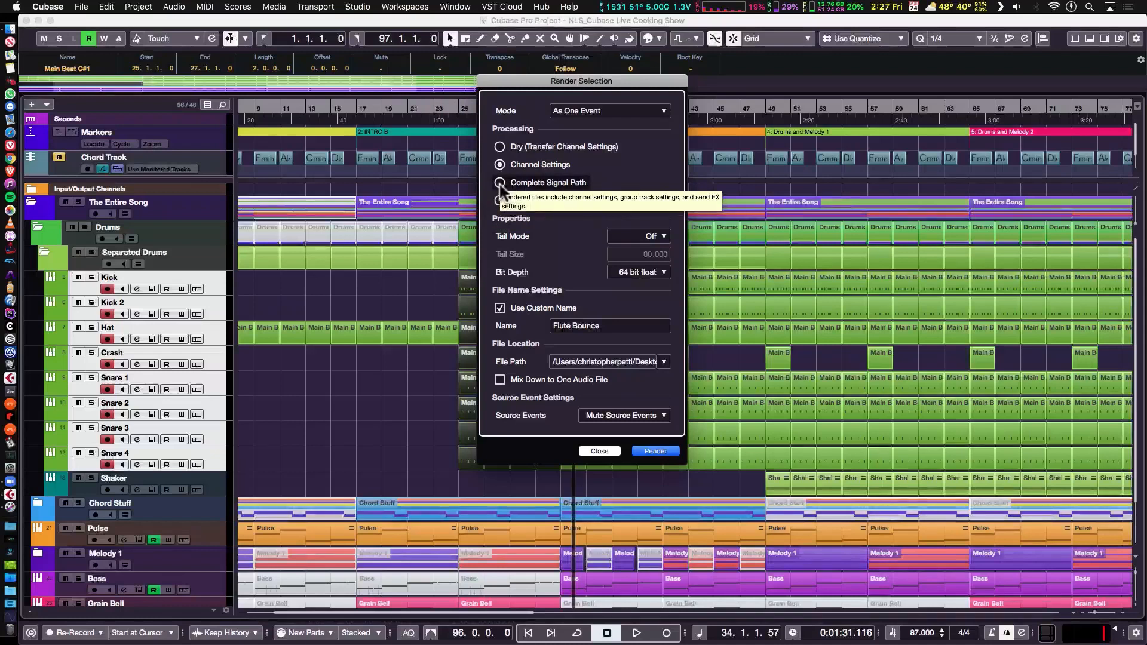
left_click(500, 182)
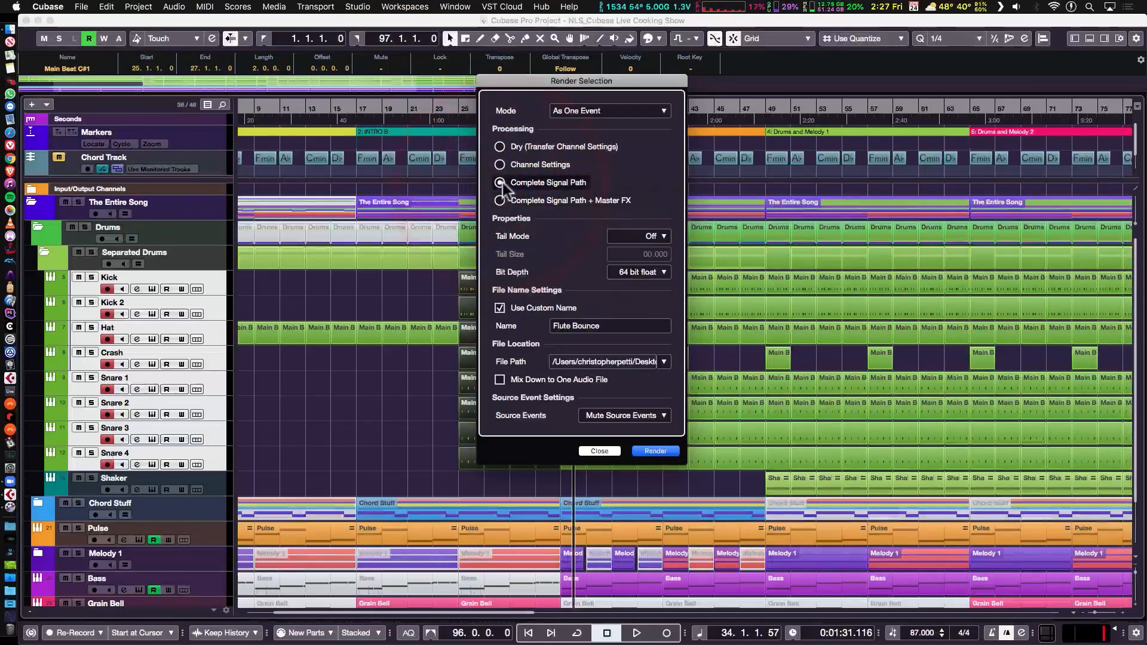
left_click(500, 167)
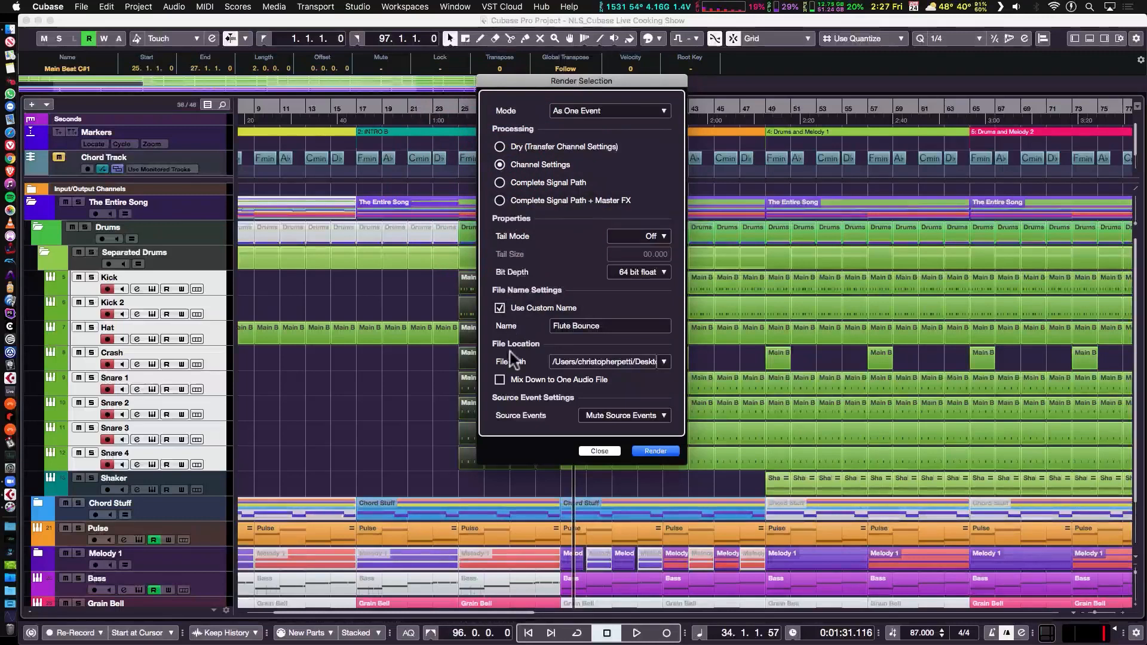
left_click(500, 380)
left_click(661, 453)
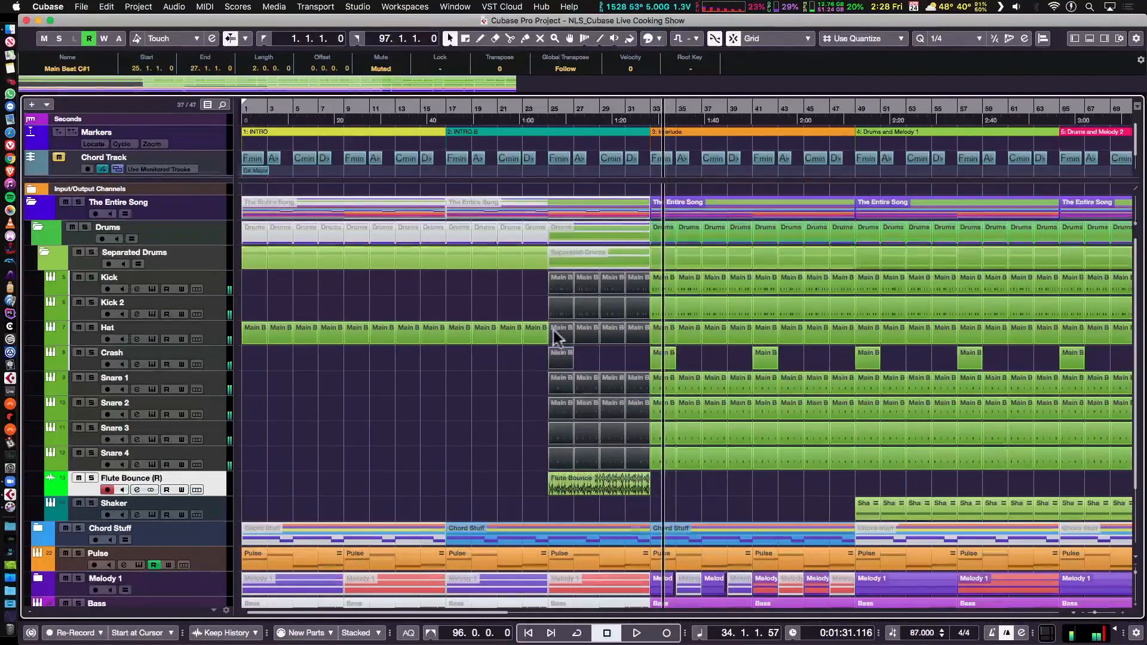
Rewind to bar 25 and play back the rendered drum audio.
key("KP_Subtract")
key("KP_Subtract")
key("KP_Subtract")
key("KP_Subtract")
key("KP_Subtract")
key("KP_Subtract")
key("KP_Subtract")
key("KP_Subtract")
key("KP_Subtract")
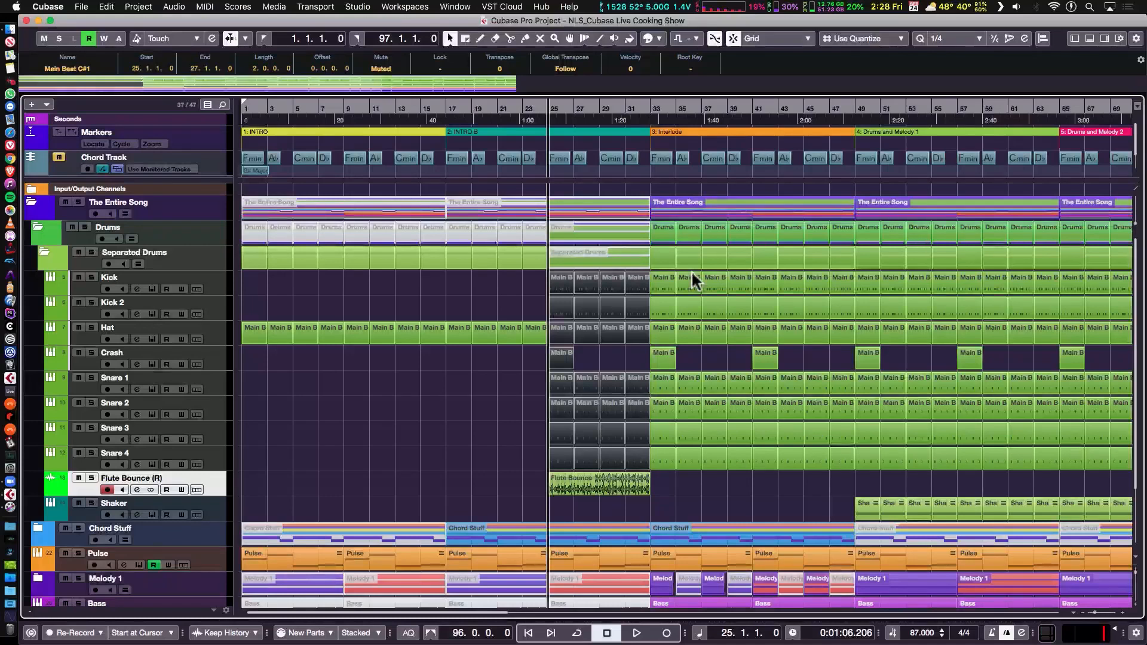
key("space")
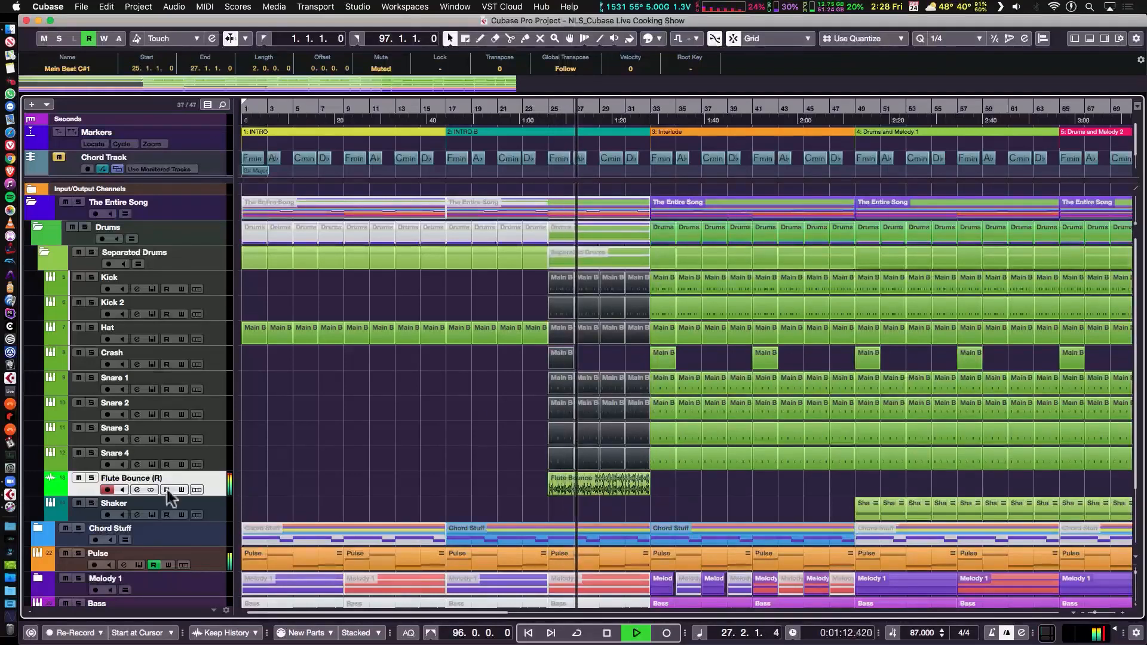
right_click(209, 475)
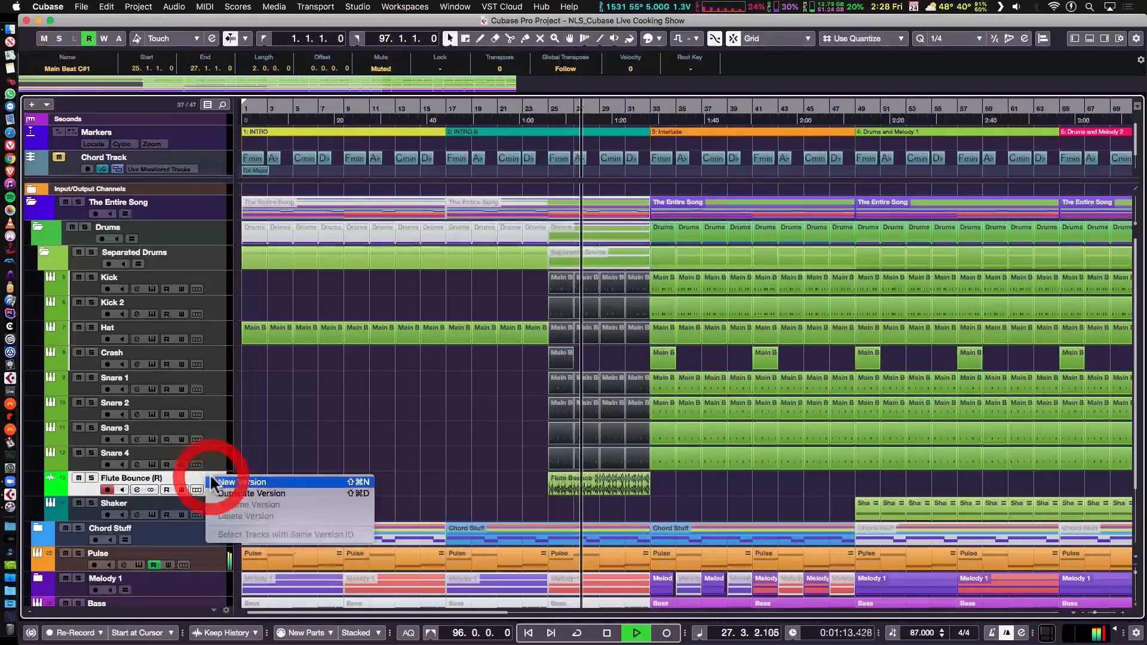
left_click(161, 477)
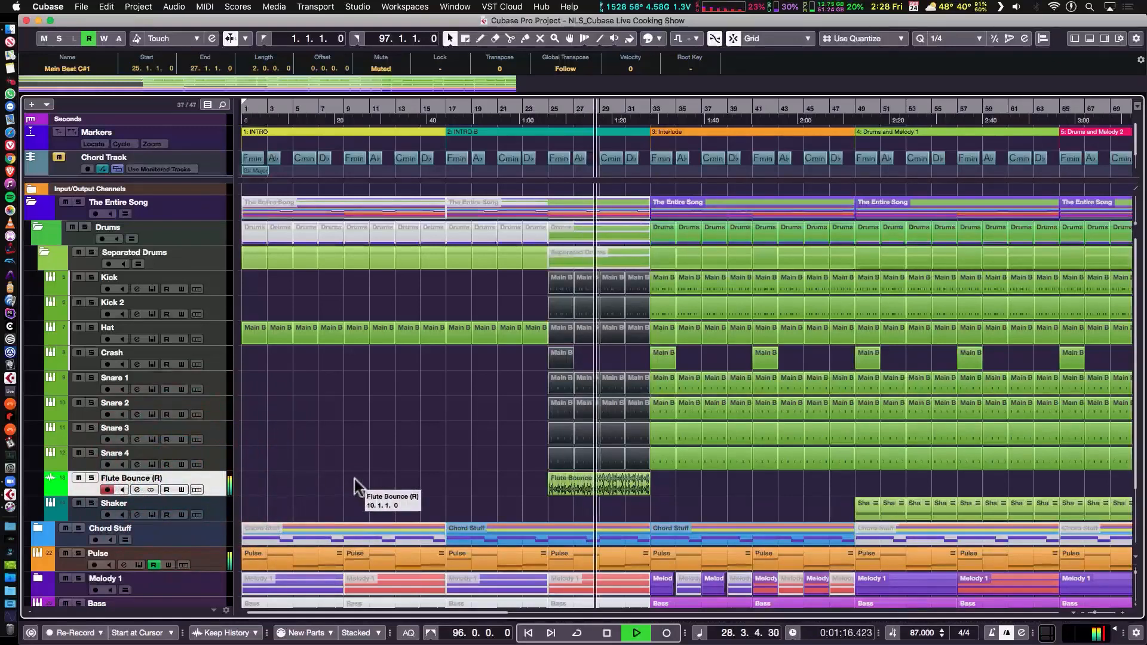
Set the locators around the rendered drum event from bar 25 to 33, enable cycling and stop playback.
scroll(470, 421, "down", 3)
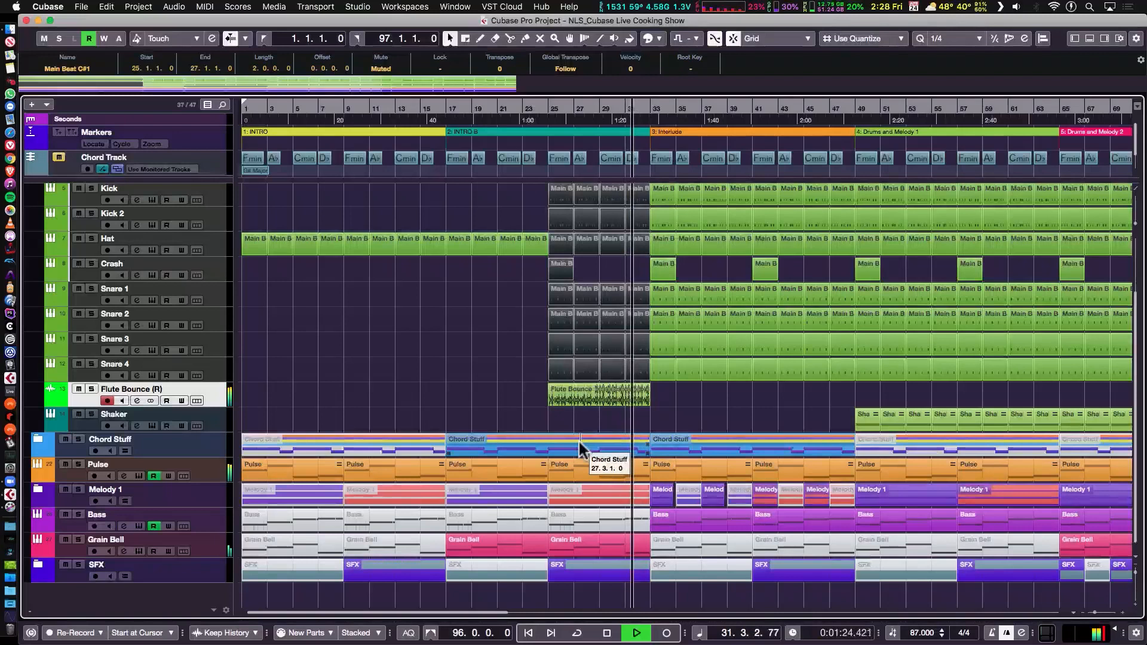
left_click(593, 397)
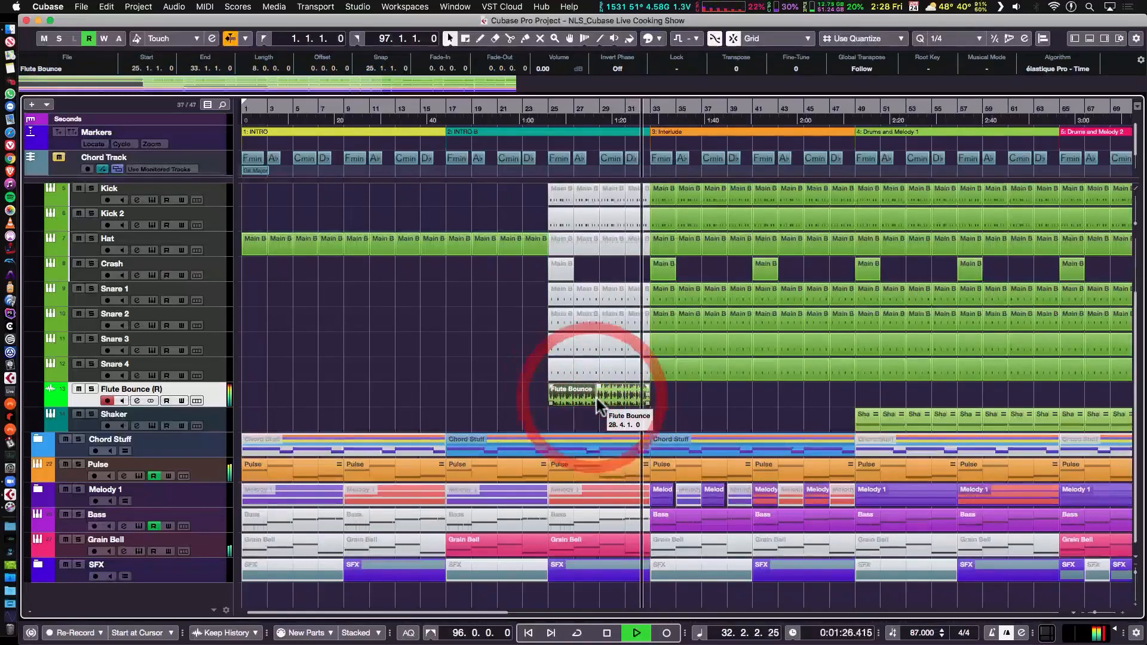
key("p")
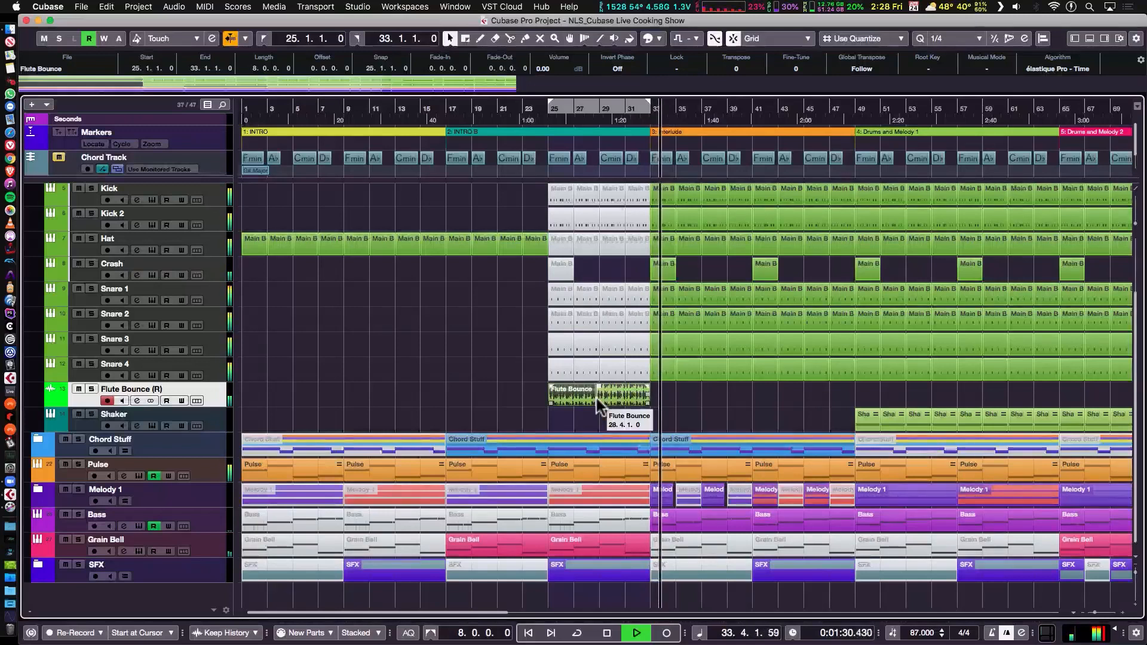
key("KP_Divide")
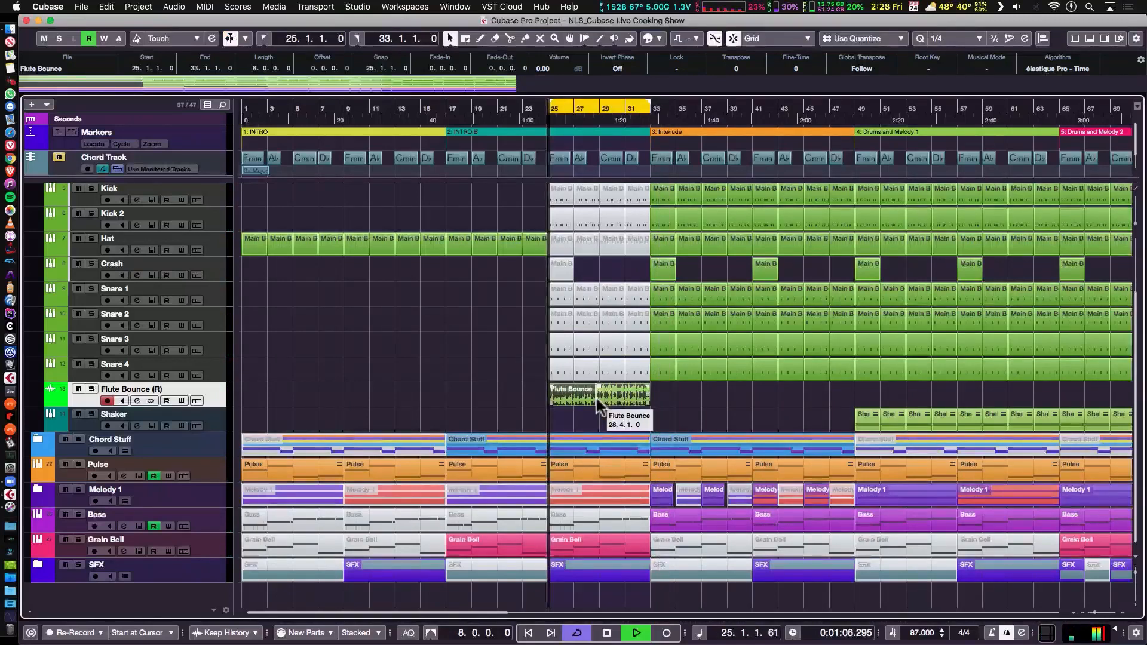
key("space")
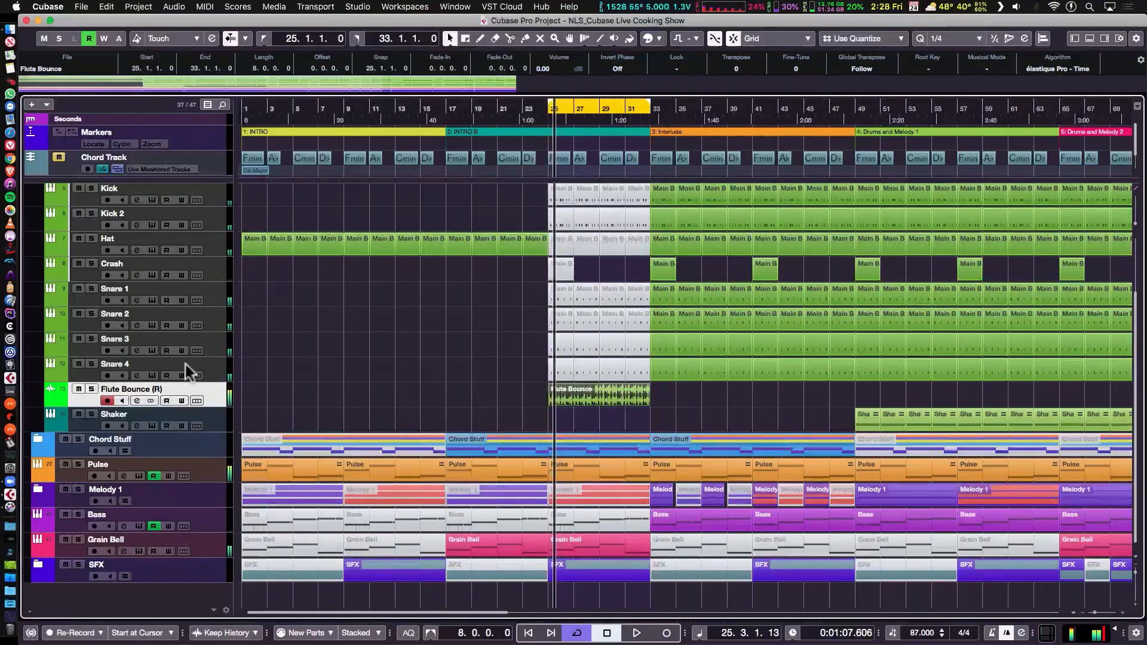
Rename the rendered Flute Bounce (R) track as Drum Bounce.
left_click(210, 392)
left_click(138, 387)
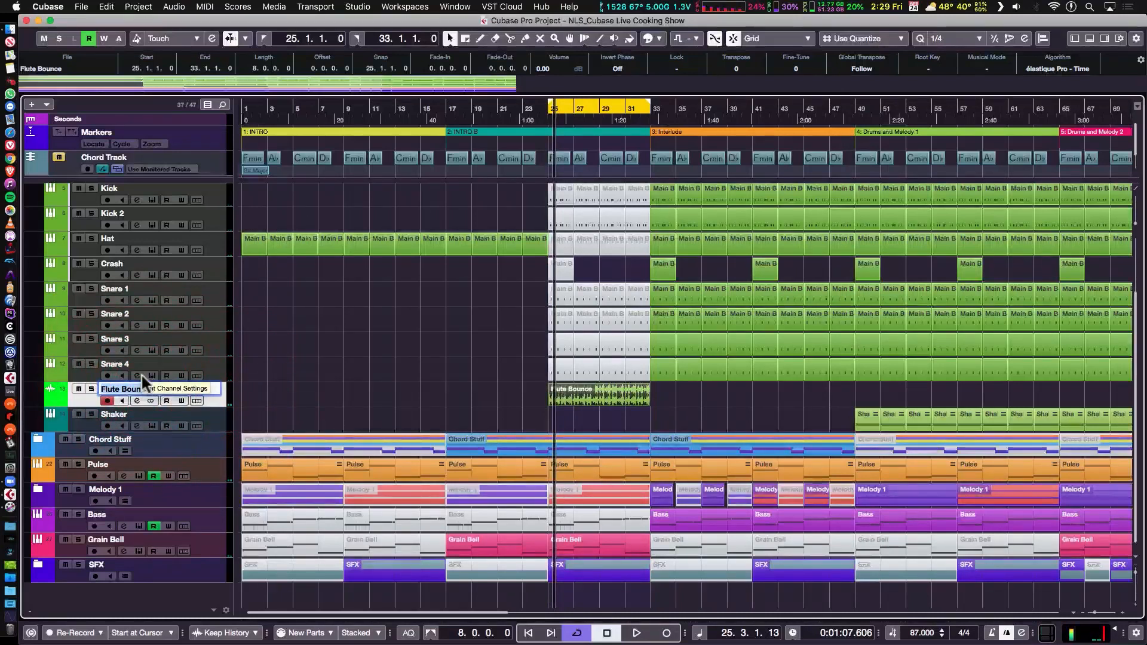
type("Drum")
right_click(141, 361)
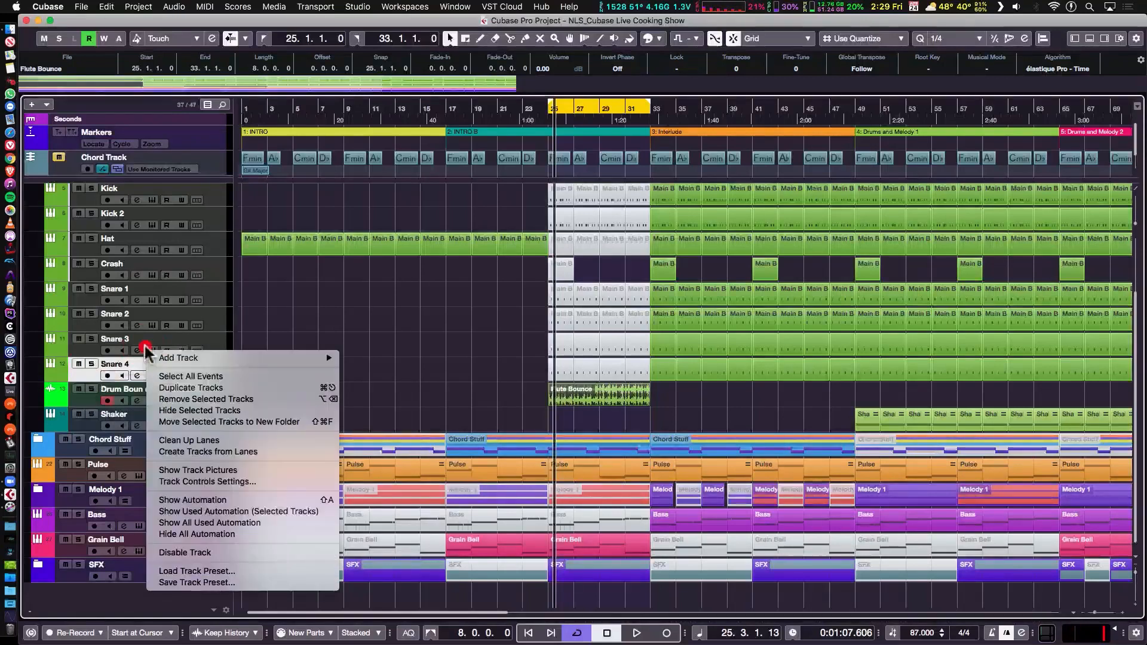
left_click(385, 305)
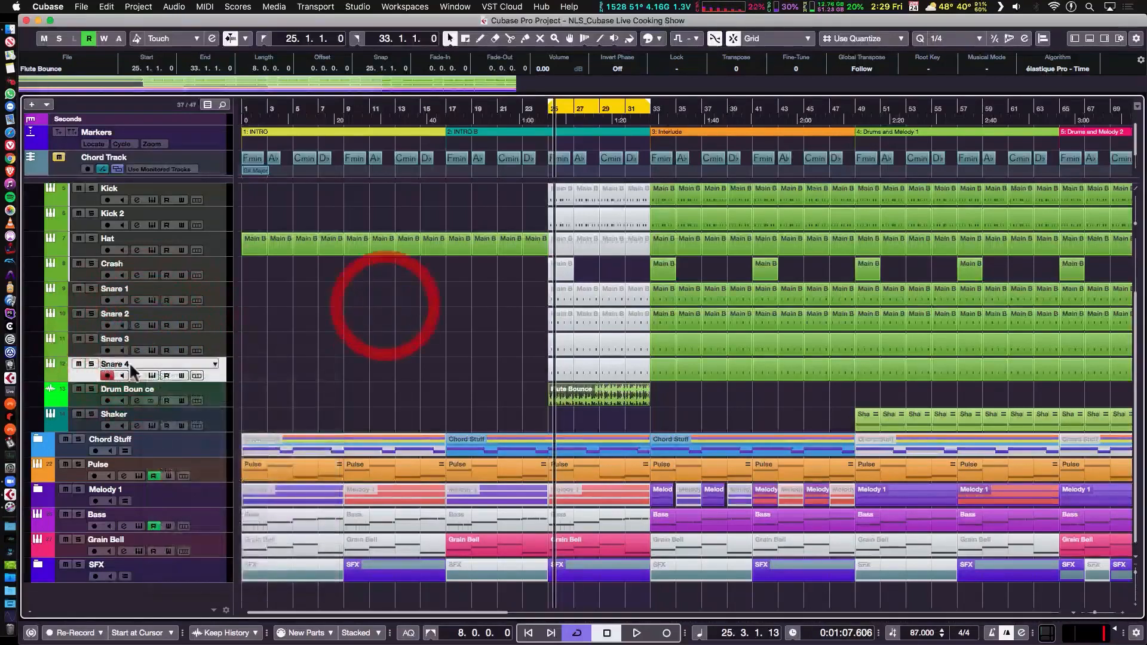
double_click(153, 391)
left_click(143, 389)
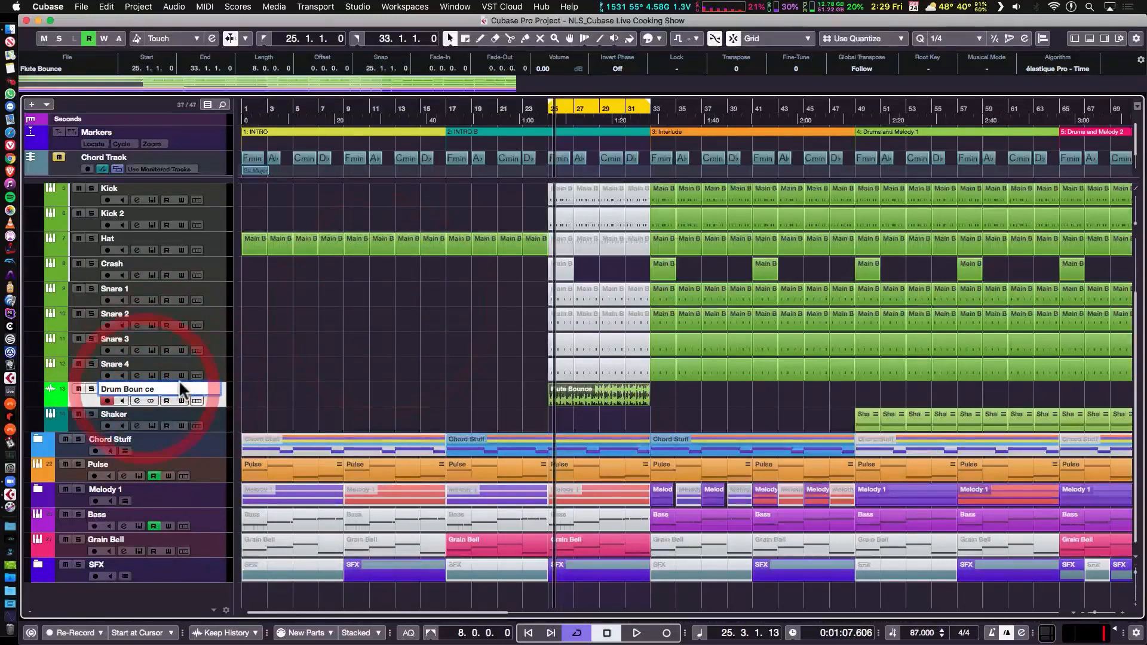
key("Return")
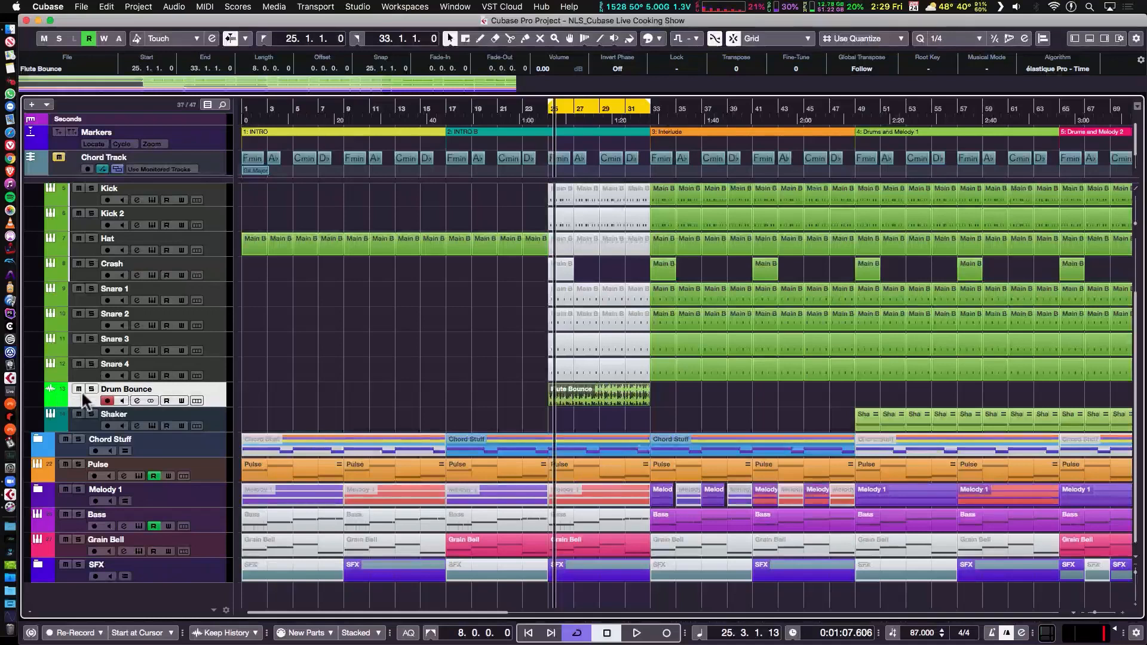
Insert MorphFilter in the first insert slot of the Drum Bounce channel and open its editor.
left_click(135, 400)
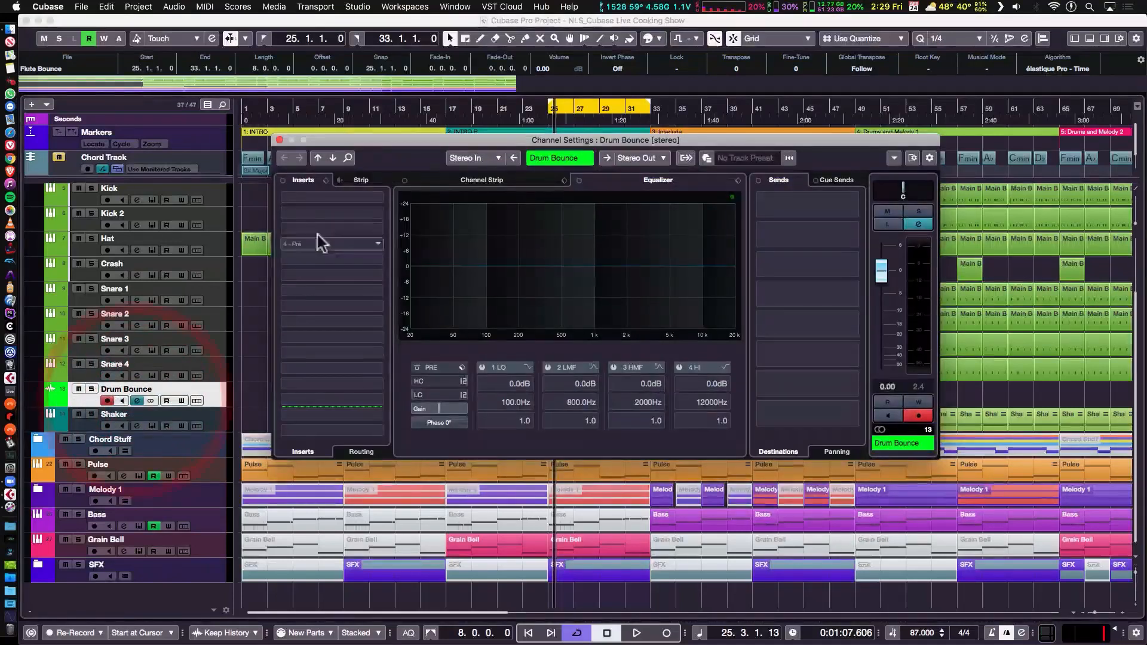
left_click(351, 205)
type("morph")
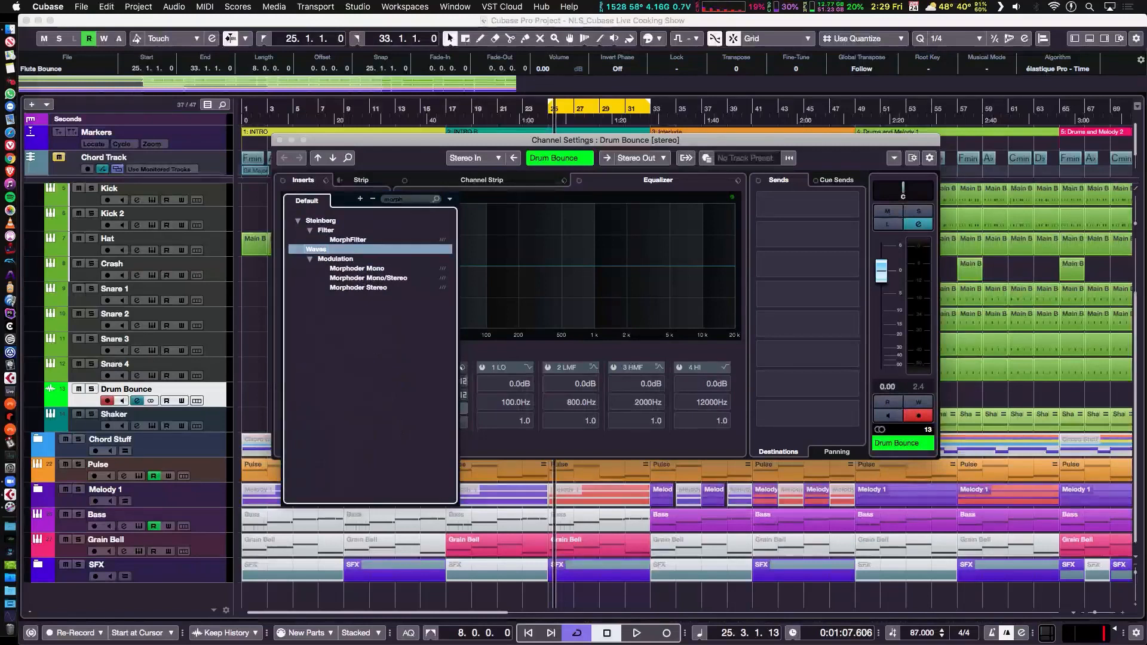
key("Return")
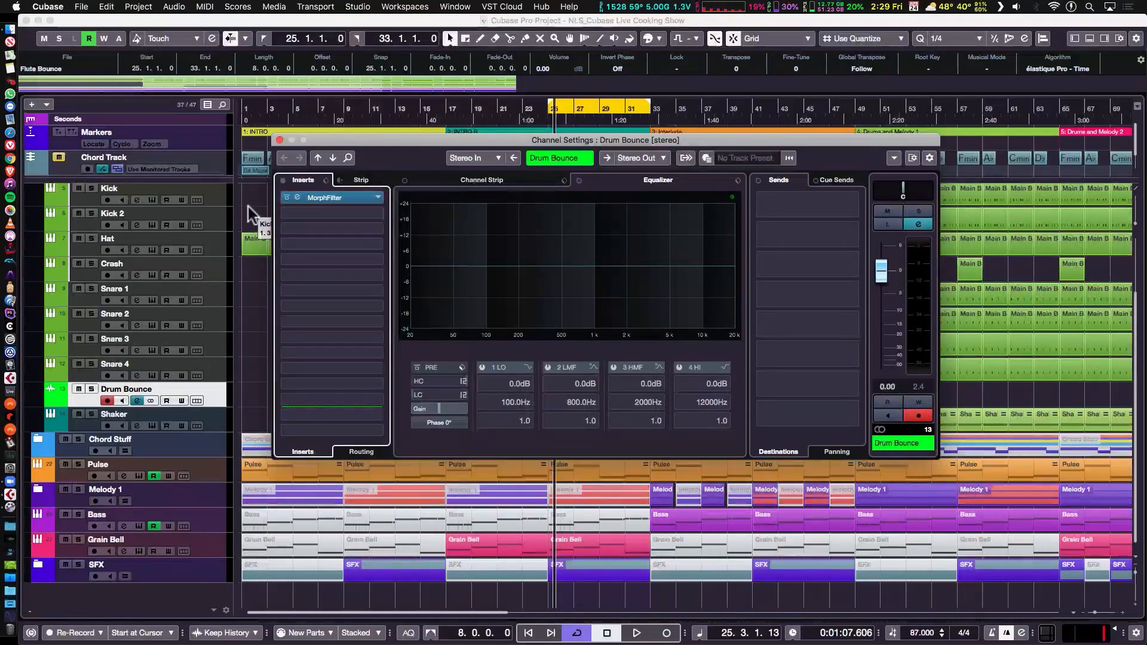
left_click(302, 197)
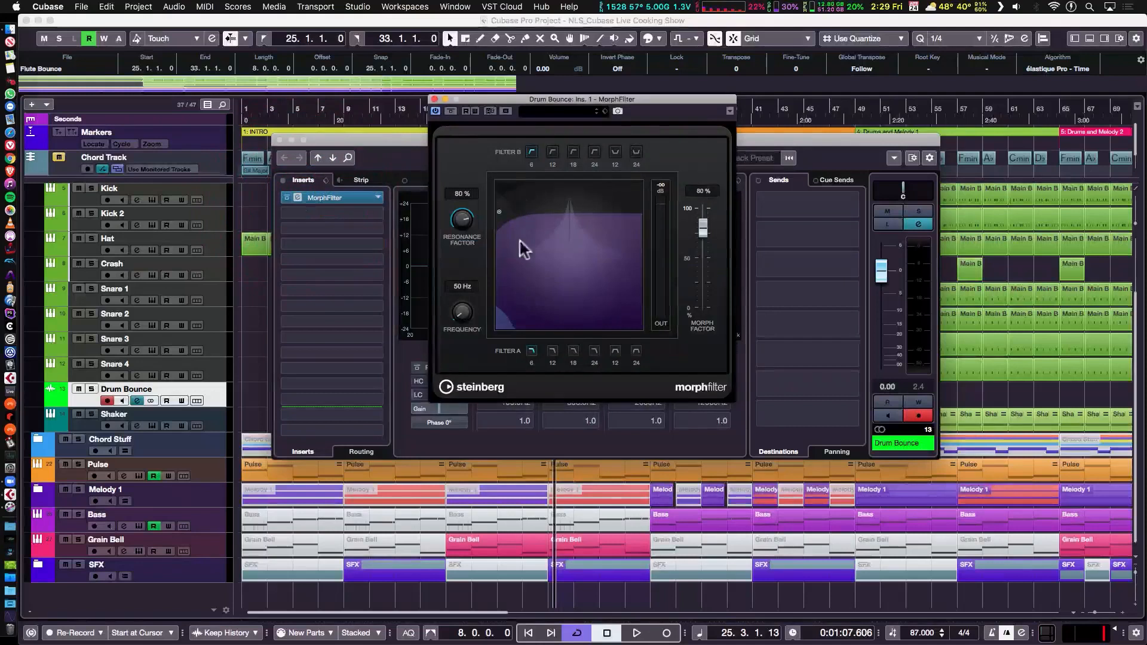
Set MorphFilter's Filter B to the 12 dB high-pass, with frequency at 6000 Hz and morph factor at 100%.
left_click(552, 151)
left_click_drag(498, 209, 658, 131)
left_click_drag(500, 98, 608, 133)
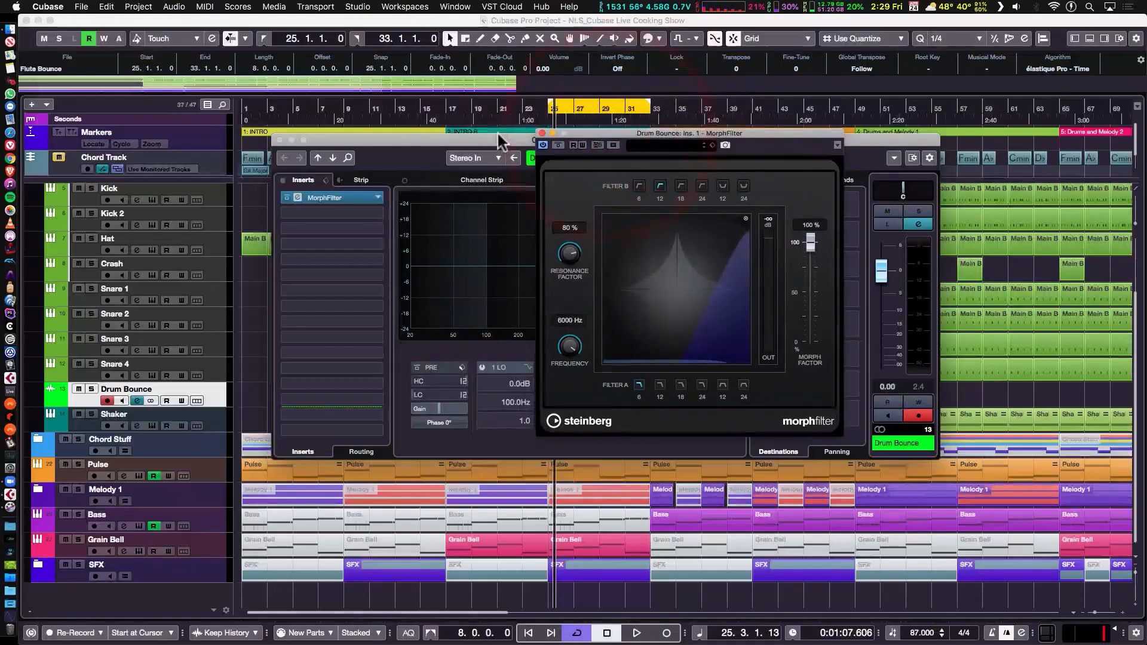
Write MorphFilter automation on Drum Bounce from bar 25 to 33, sweeping the frequency down from 6000 Hz during playback.
key("KP_1")
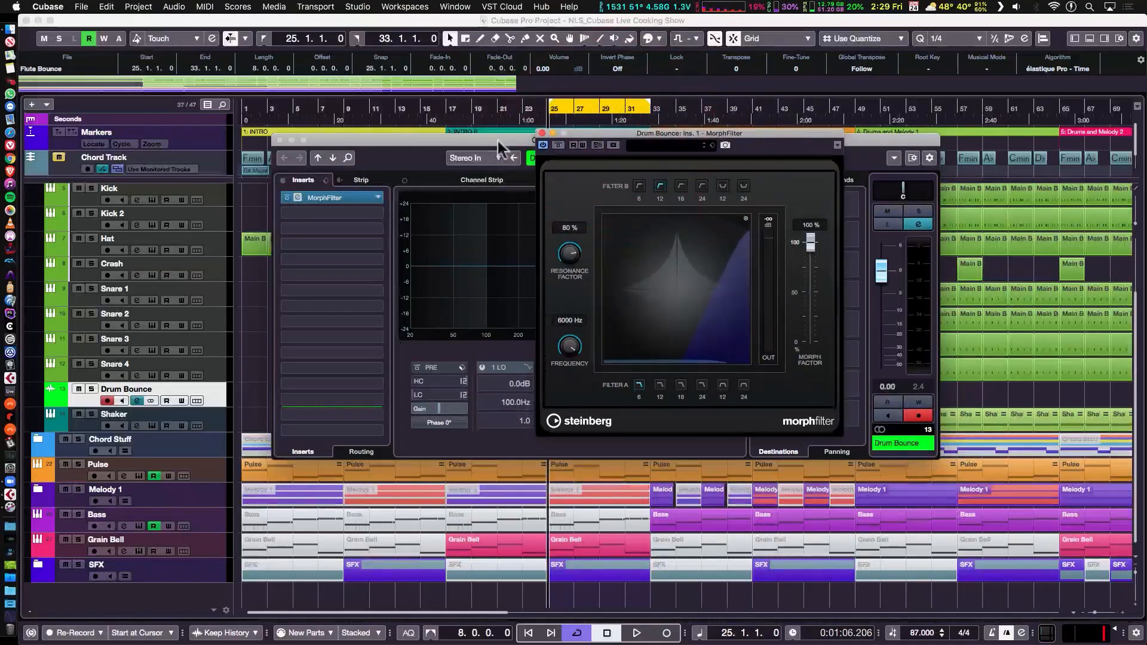
left_click(182, 401)
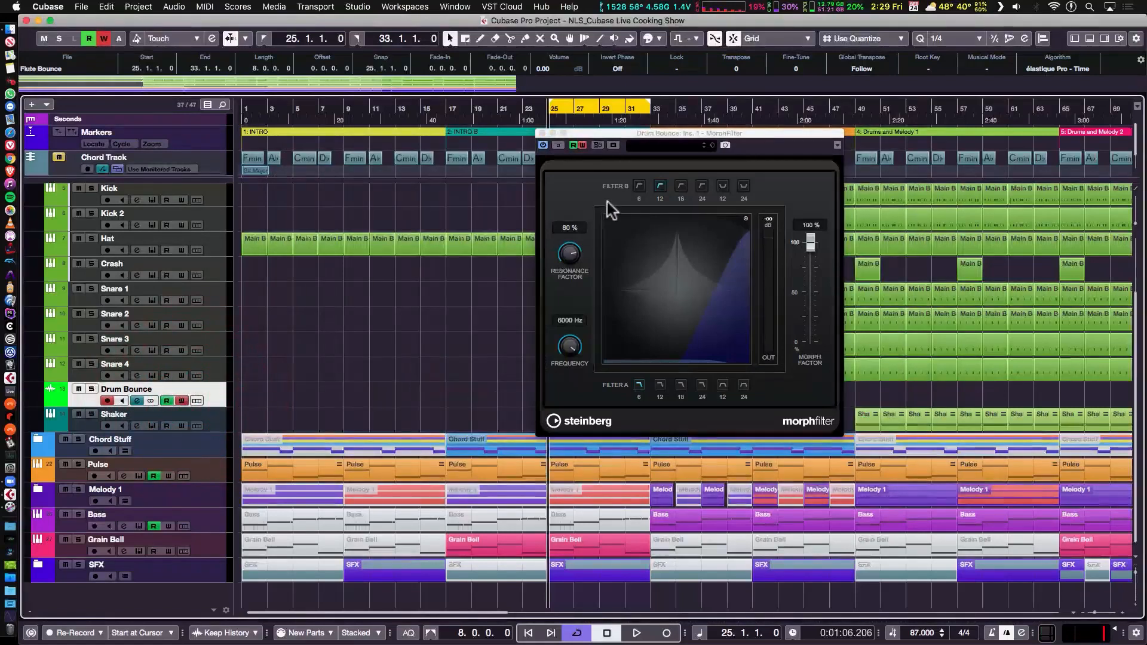
left_click(747, 217)
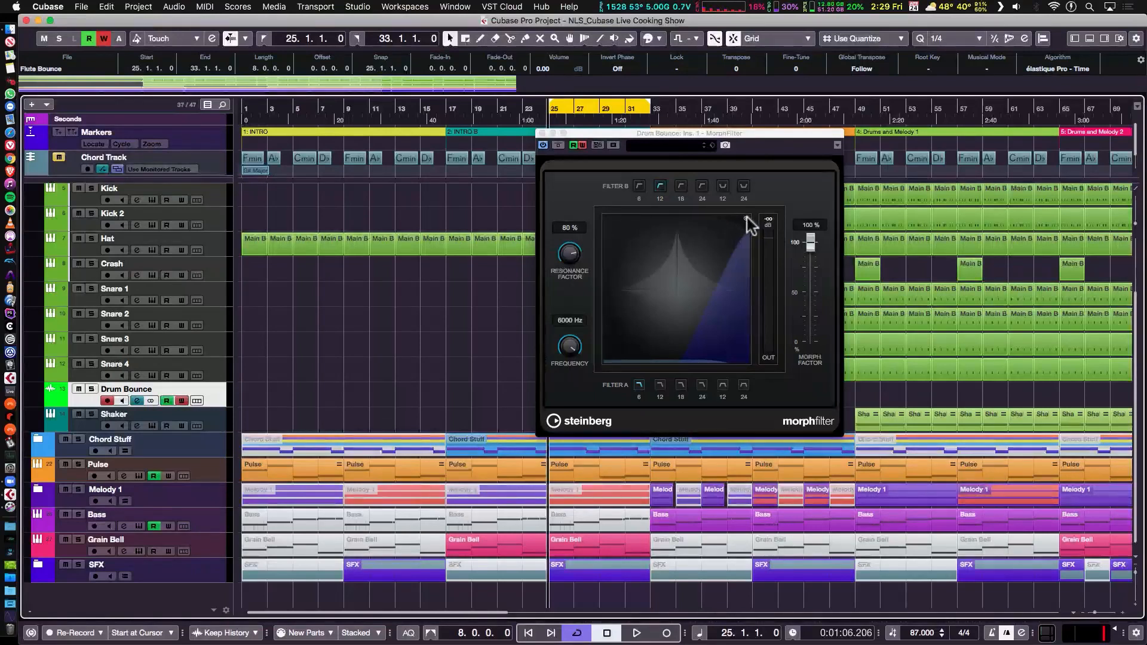
key("space")
left_click_drag(746, 216, 632, 198)
key("space")
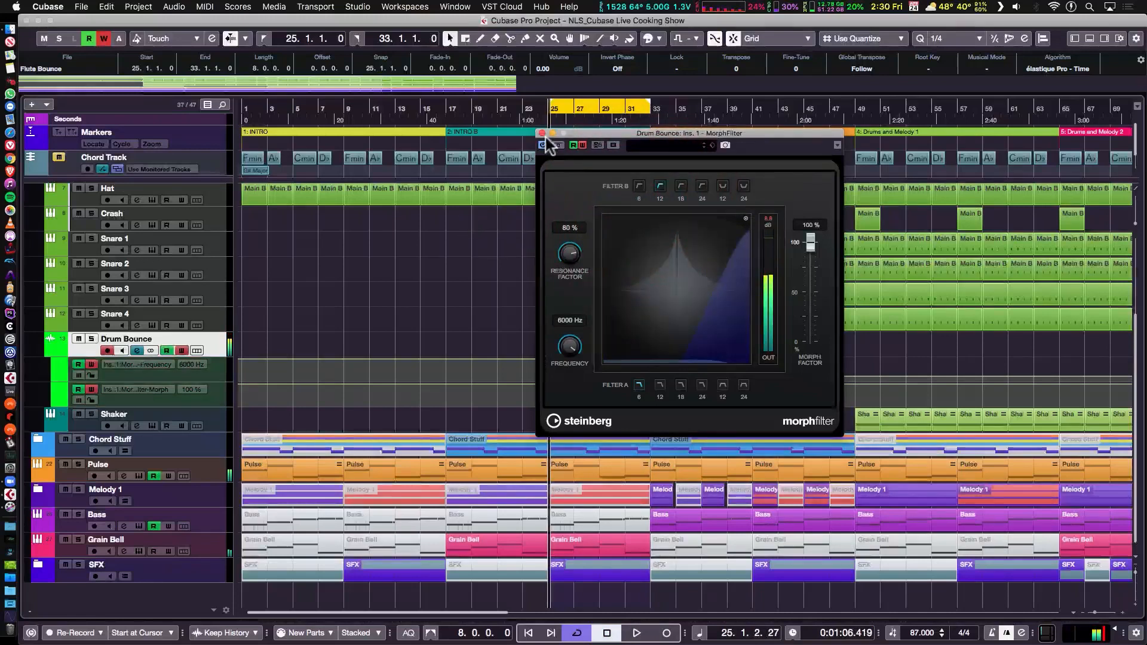
Lower MorphFilter's resonance factor to 34% and reduce the rendered drum event's volume to -4.52 dB.
left_click_drag(574, 258, 580, 320)
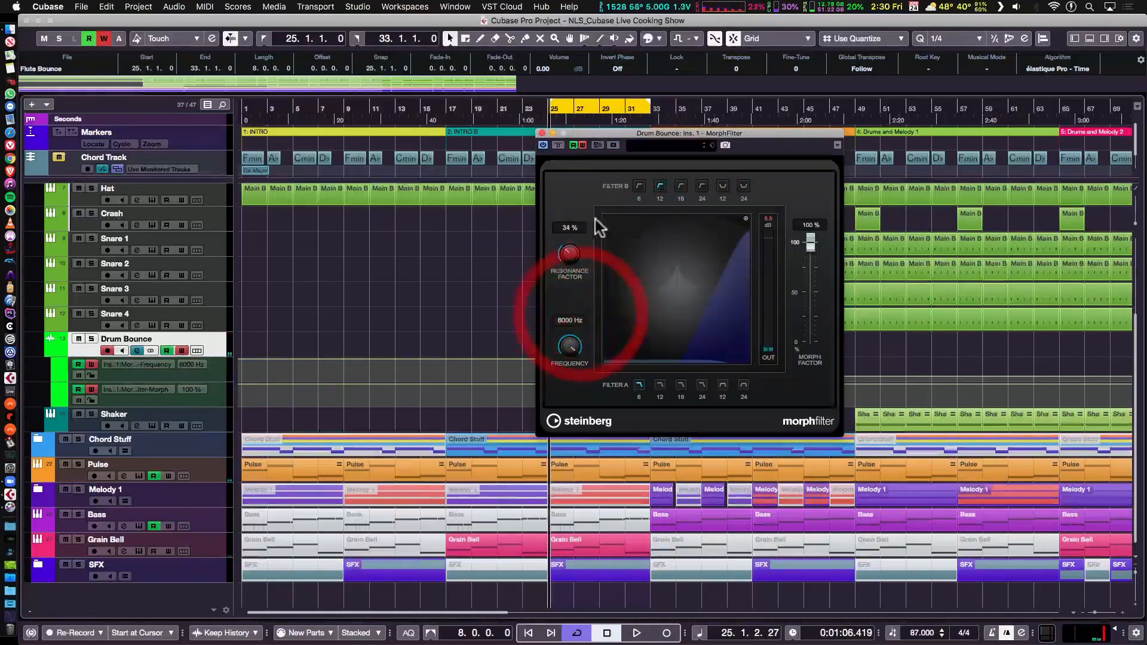
left_click(542, 133)
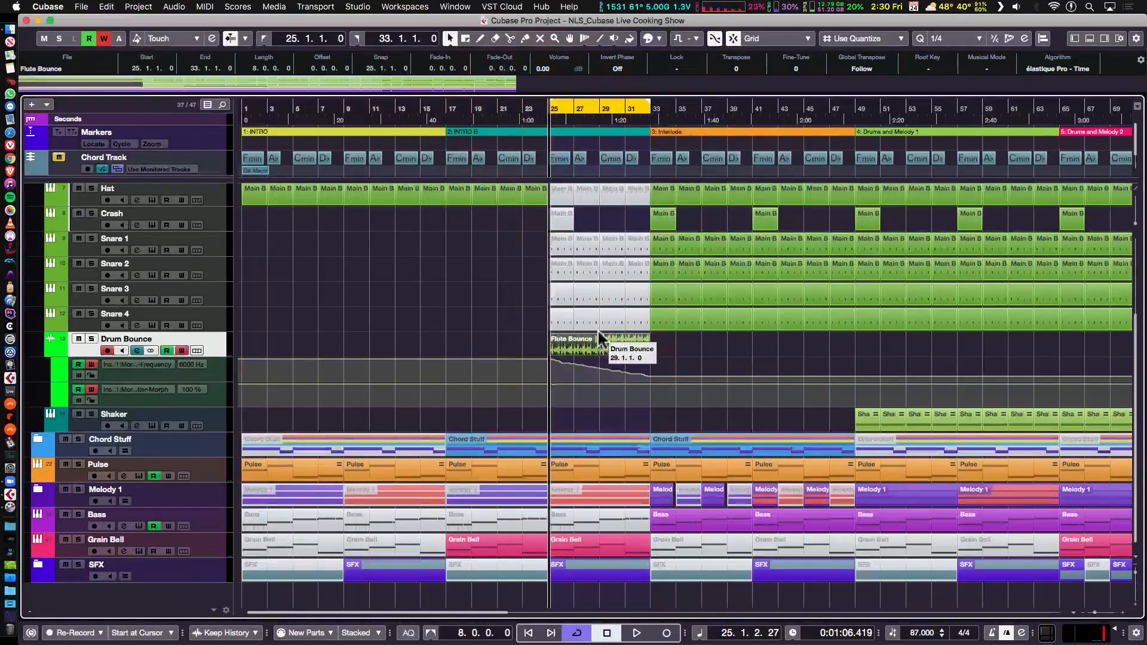
left_click_drag(600, 333, 596, 342)
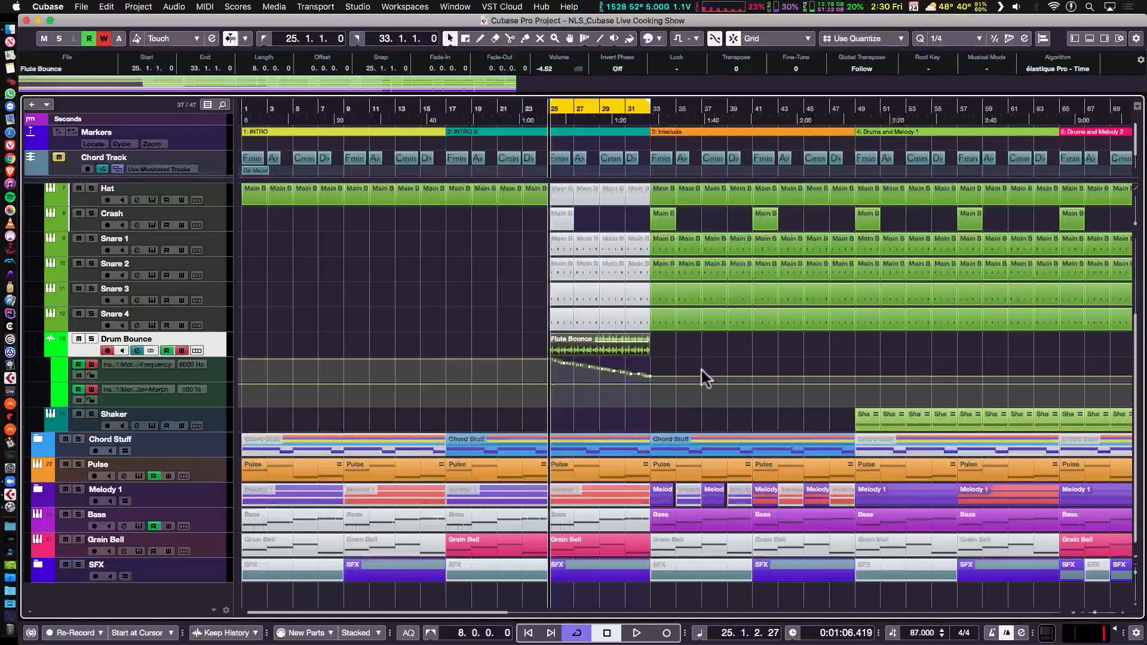
Turn off automation writing on the Drum Bounce track and play back the filter sweep from bar 25.
left_click_drag(634, 367, 633, 367)
left_click(182, 352)
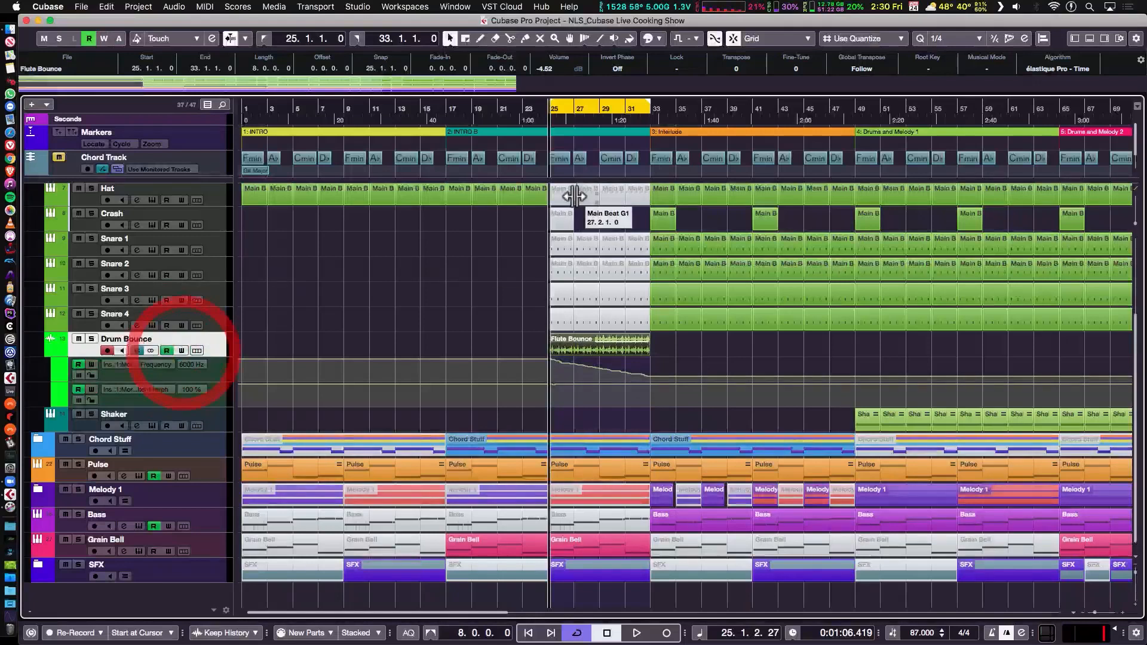
key("space")
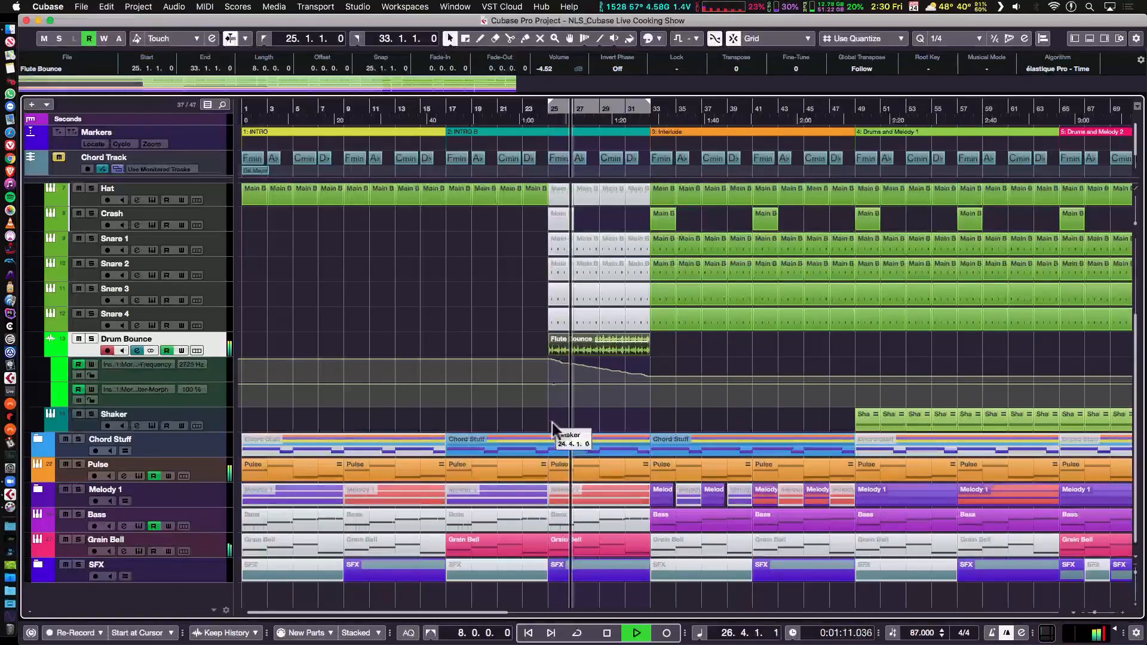
Delete the recorded MorphFilter frequency automation points between bars 26 and 29 on the Drum Bounce track.
left_click(191, 377)
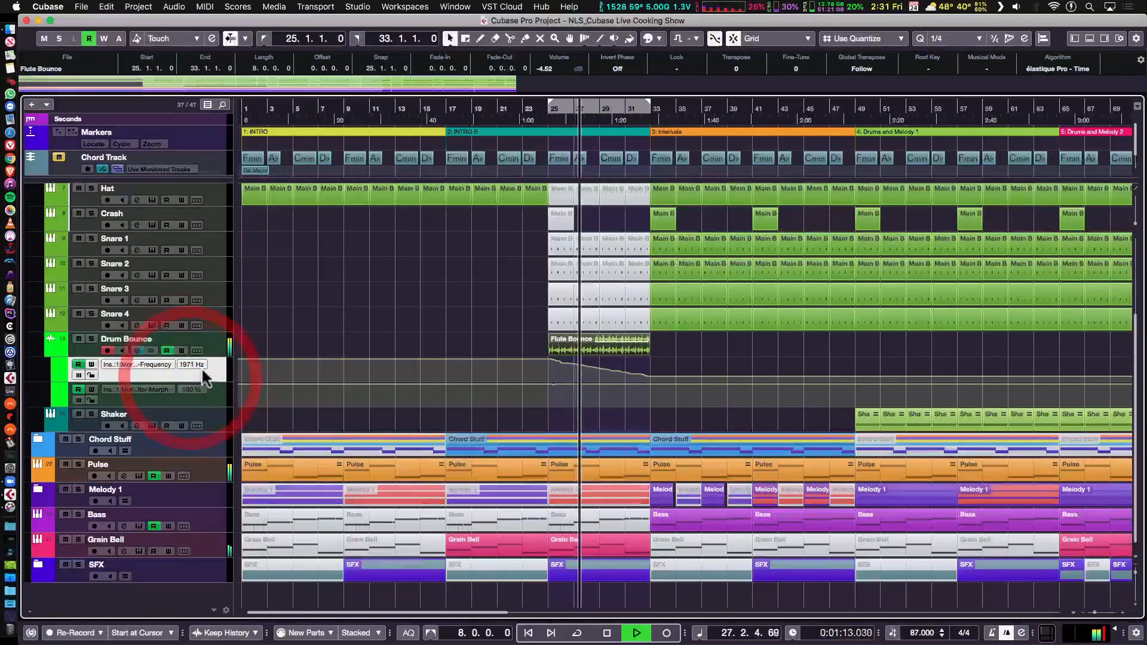
key("shift+h")
key("shift+h")
key("shift+h")
key("h")
key("h")
key("h")
key("h")
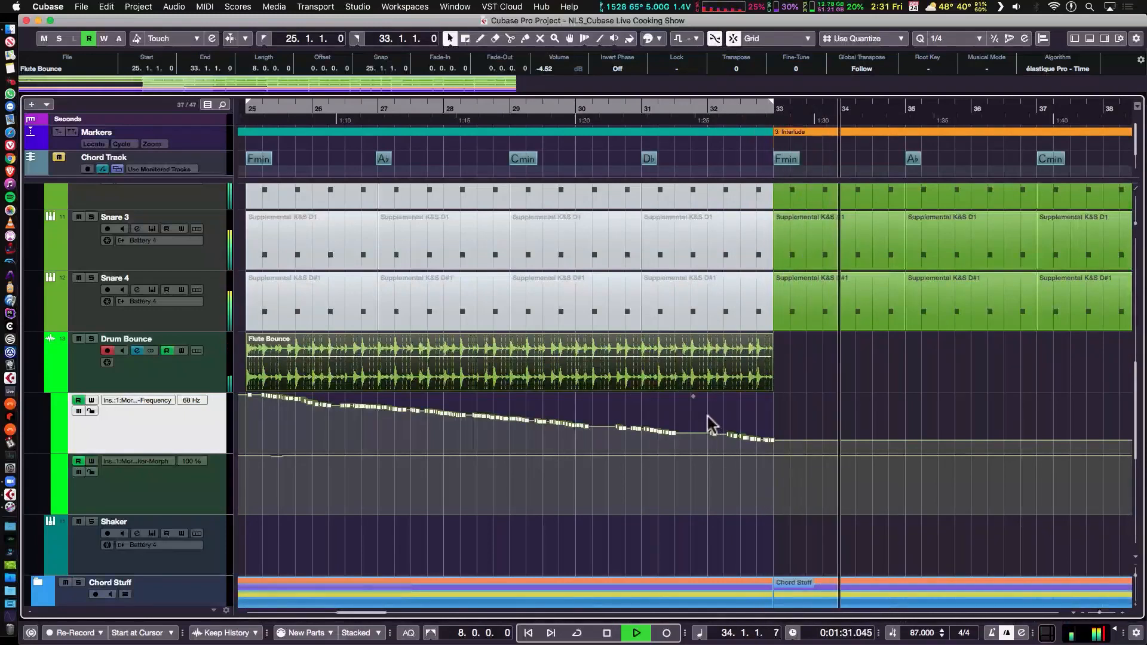
key("space")
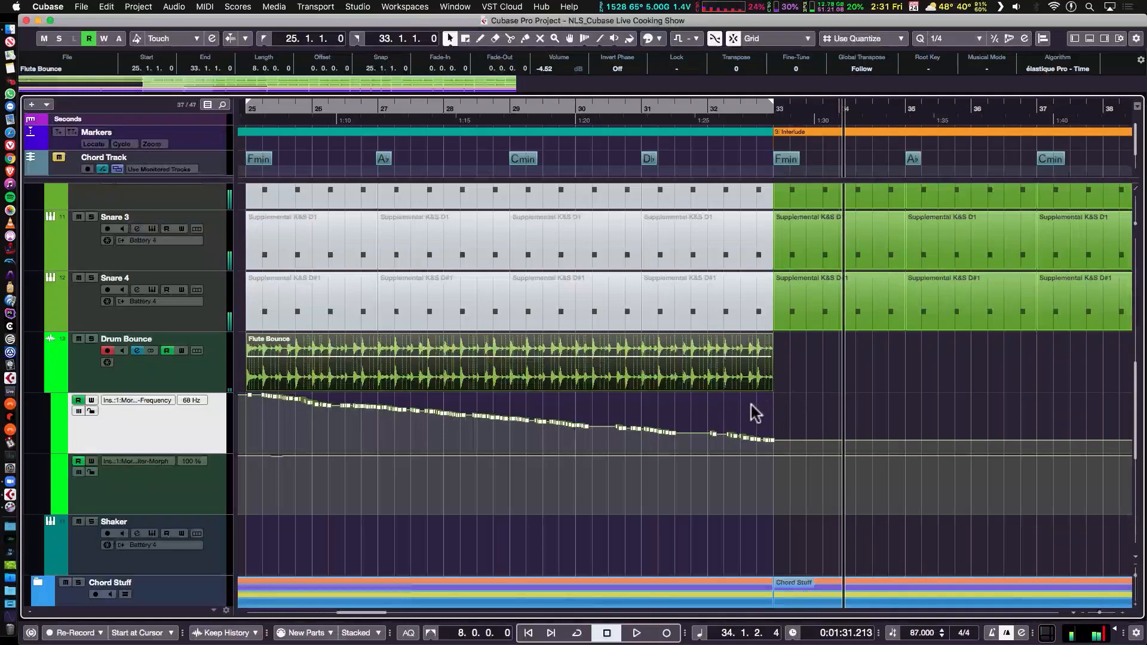
left_click_drag(765, 402, 252, 419)
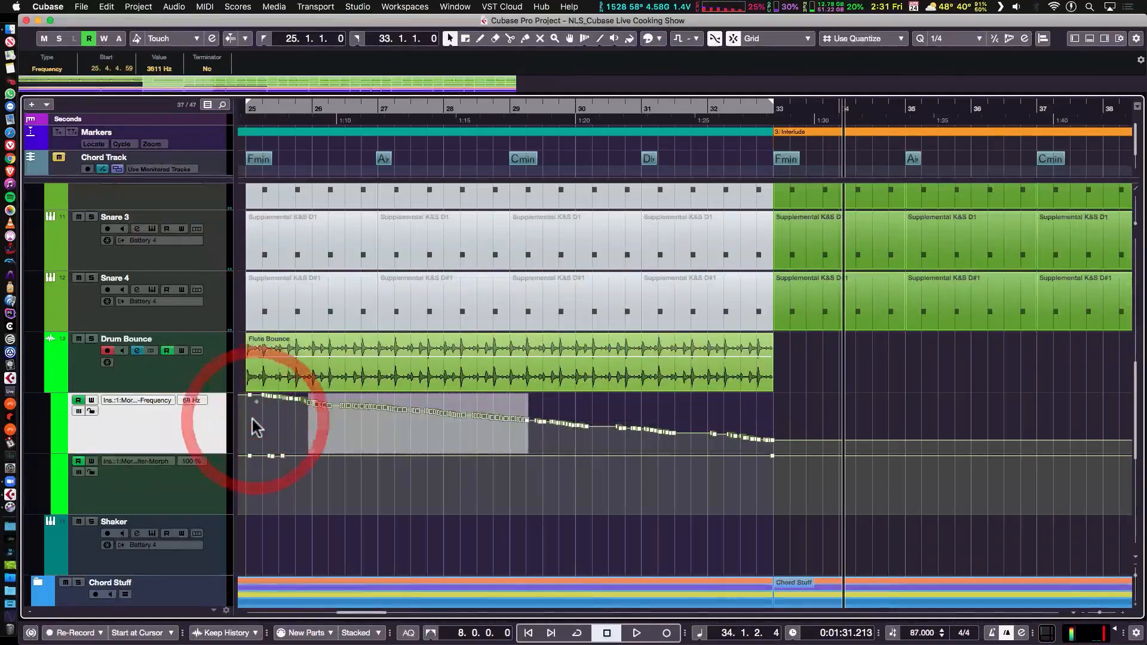
key("Delete")
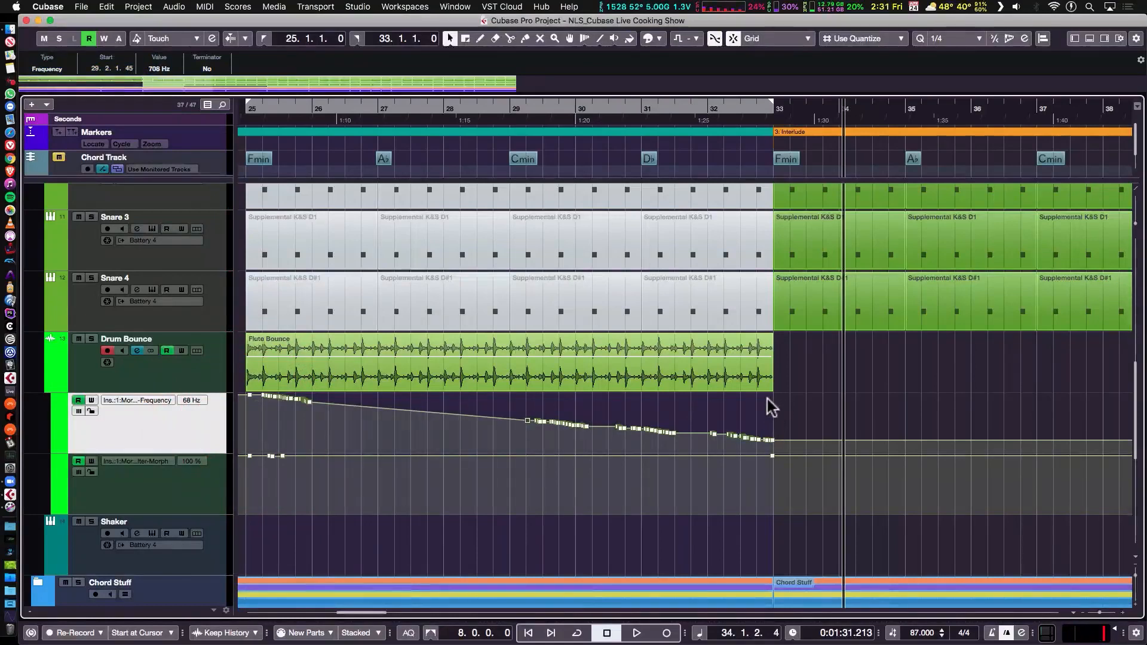
Delete the remaining MorphFilter frequency points, keeping only the 6000 Hz starting point at bar 25.
left_click_drag(801, 396, 360, 410)
left_click_drag(256, 408, 274, 454)
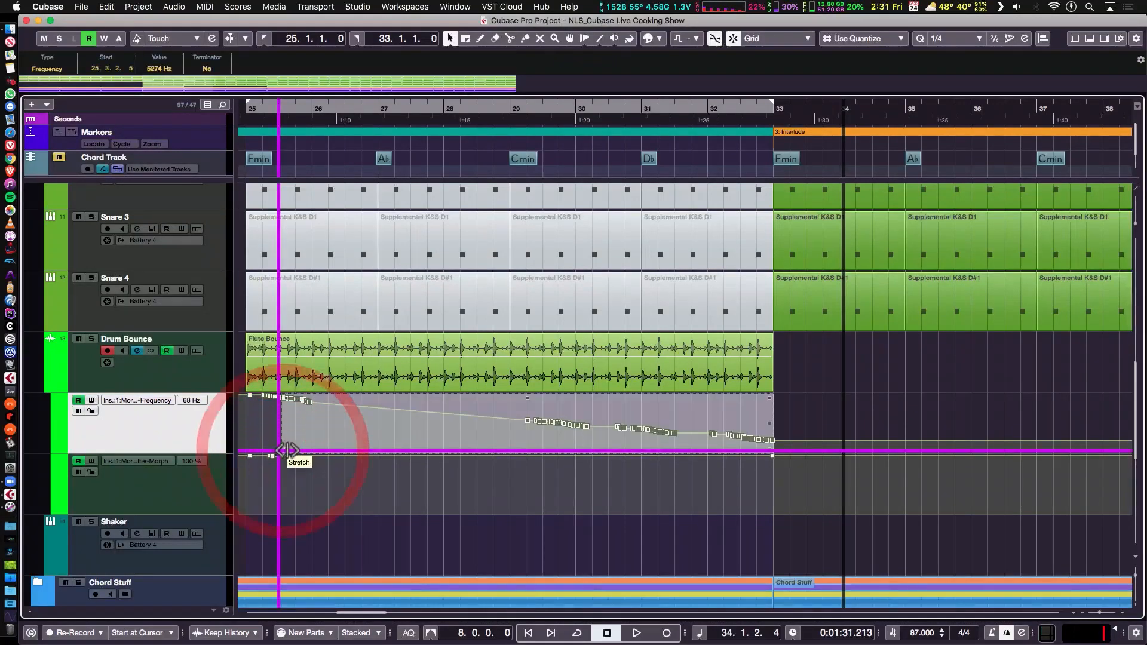
key("Delete")
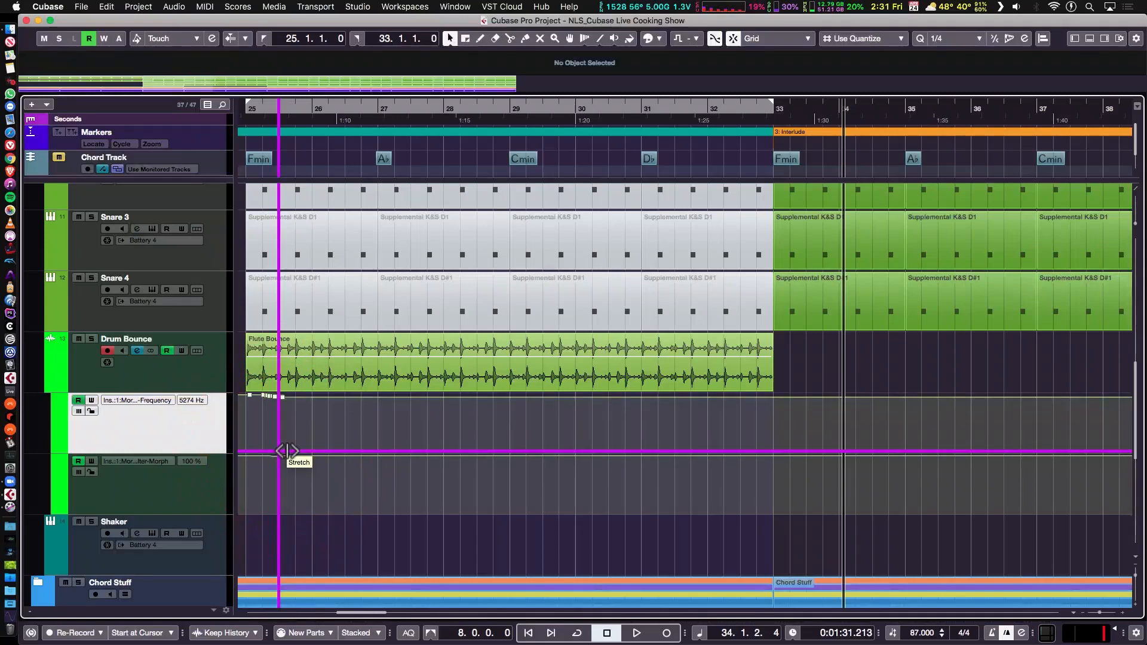
left_click(307, 411)
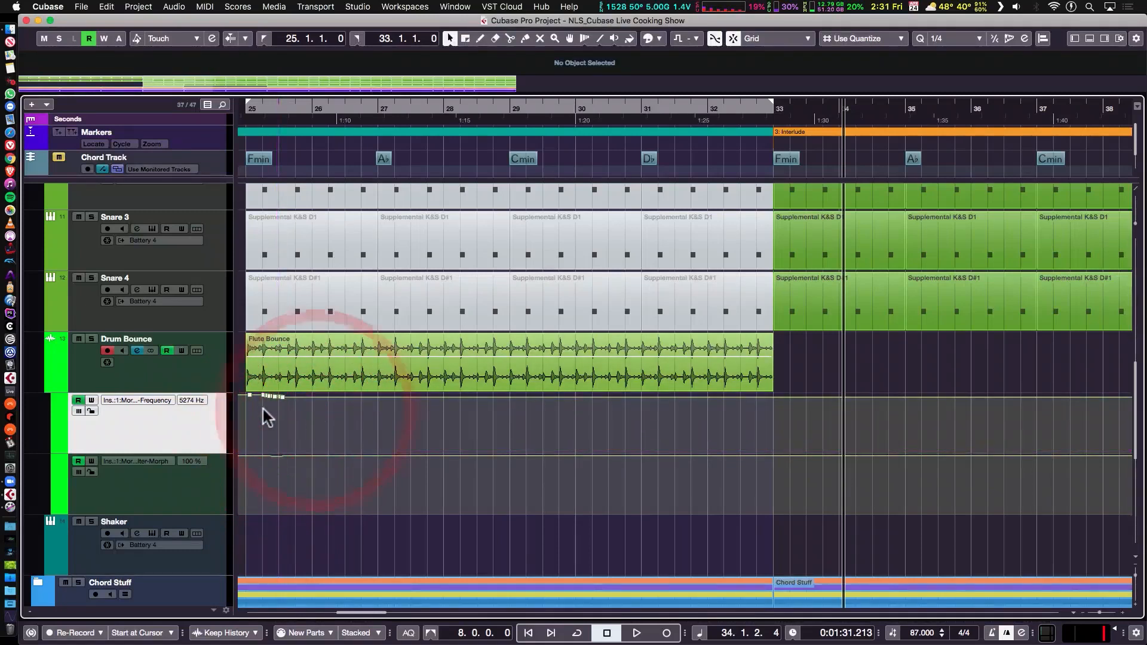
left_click(289, 391)
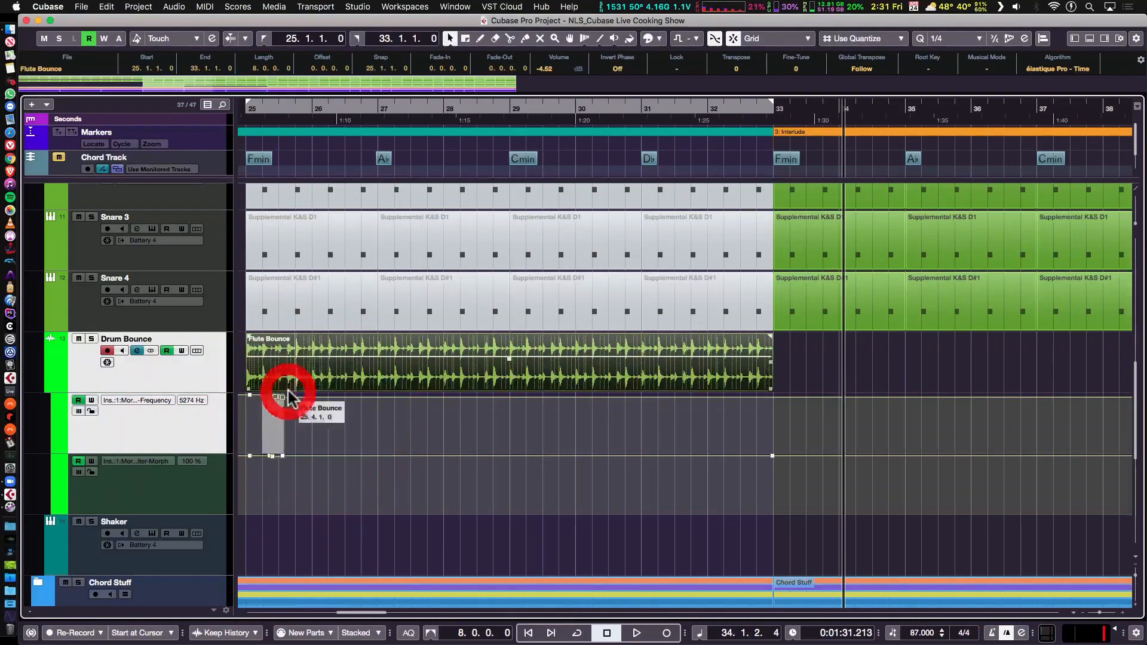
left_click(328, 428)
left_click_drag(311, 417, 256, 395)
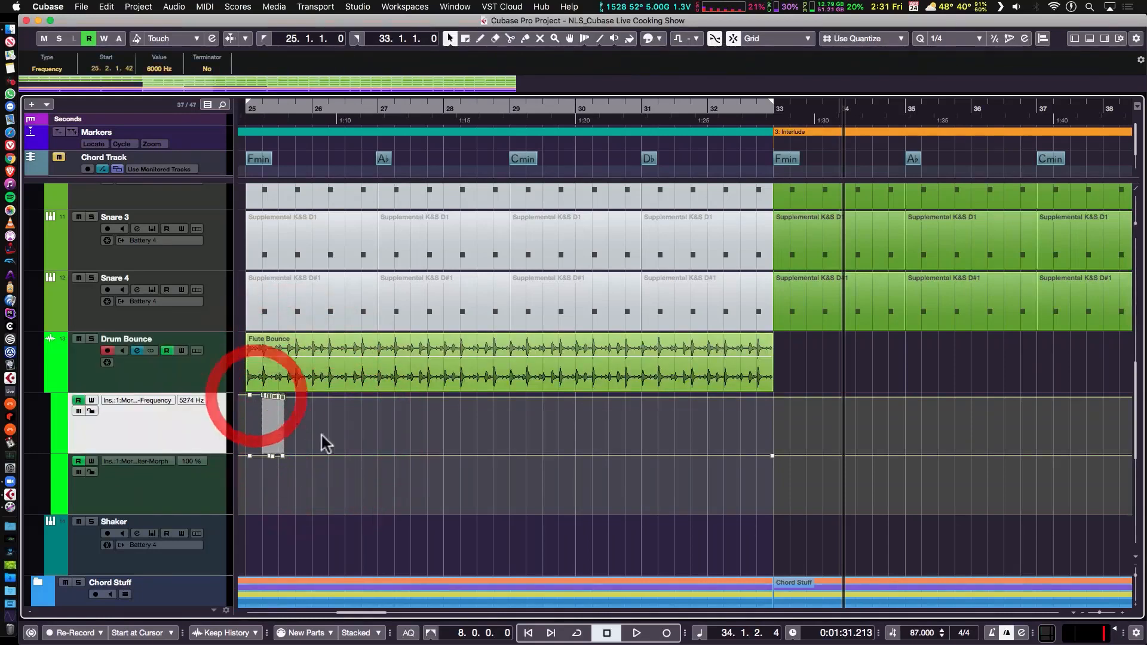
key("Delete")
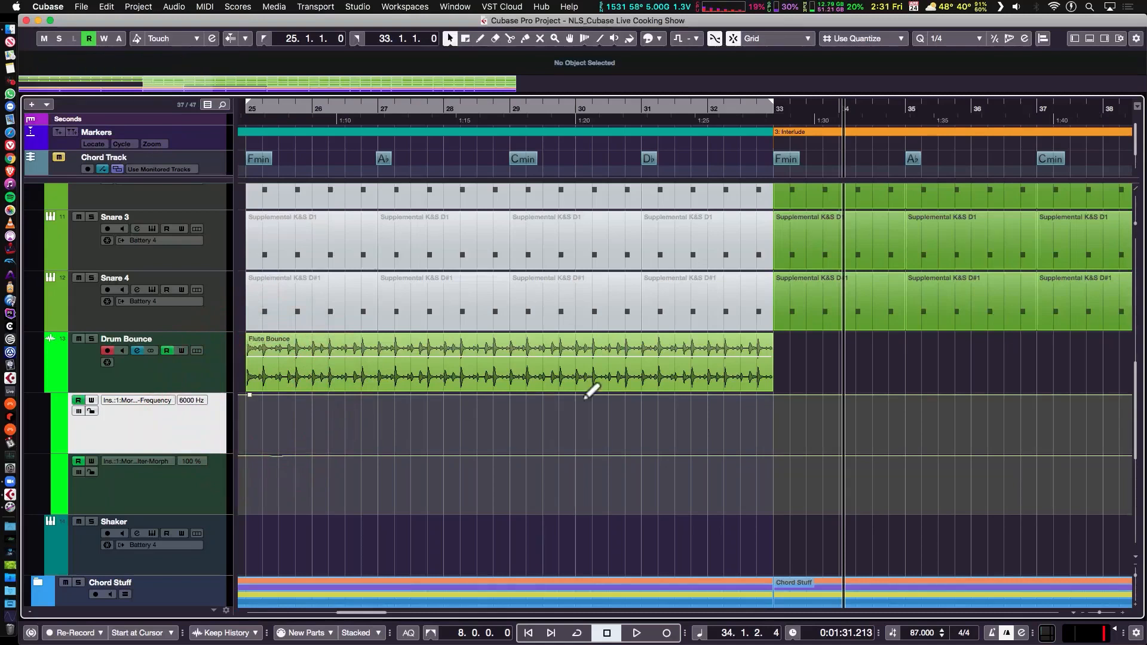
Draw a straight MorphFilter frequency ramp from the starting point down to 50 Hz at bar 33.
mouse_move(710, 394)
left_mouse_down()
mouse_move(709, 449)
mouse_move(771, 455)
left_mouse_up()
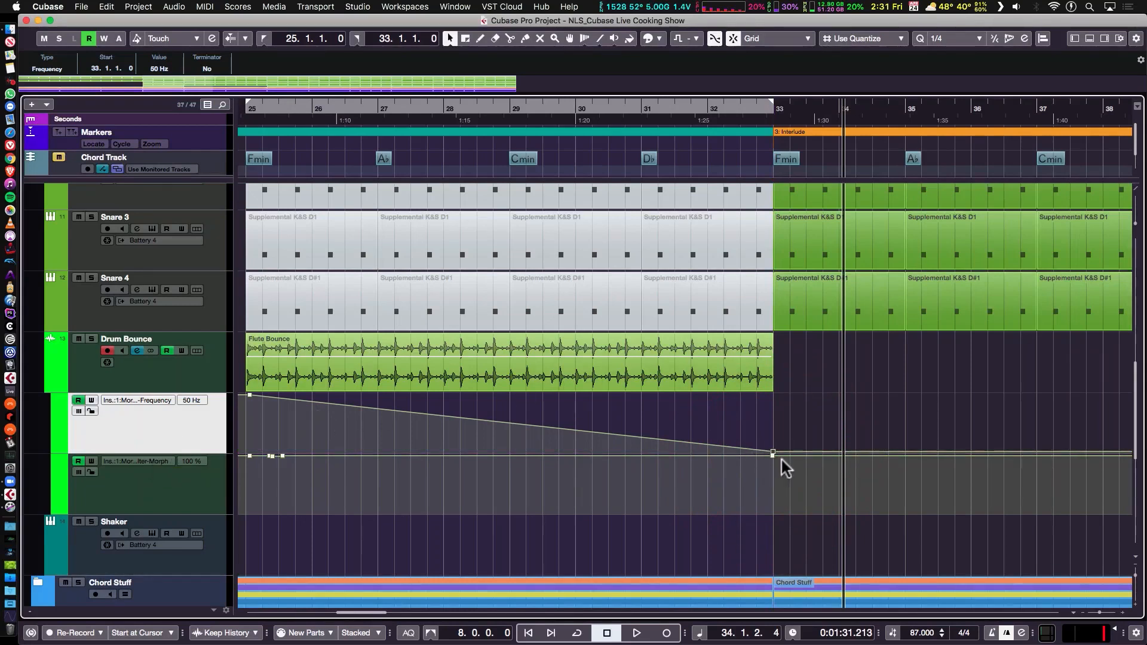
key("super+z")
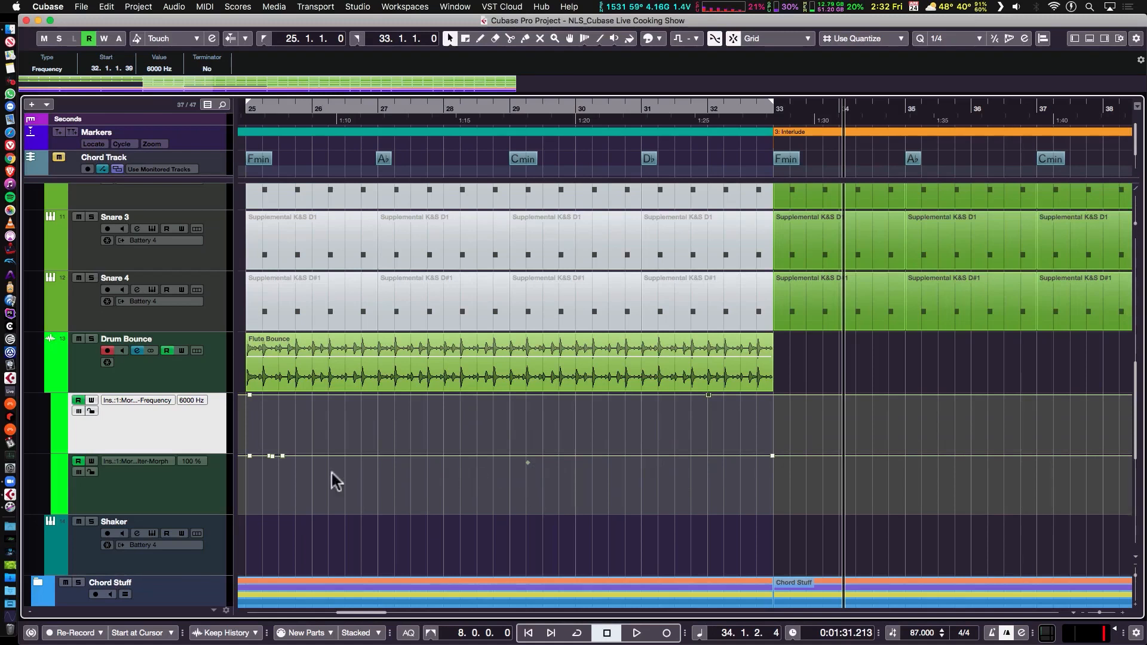
left_click(150, 461)
left_click(170, 439)
key("super+z")
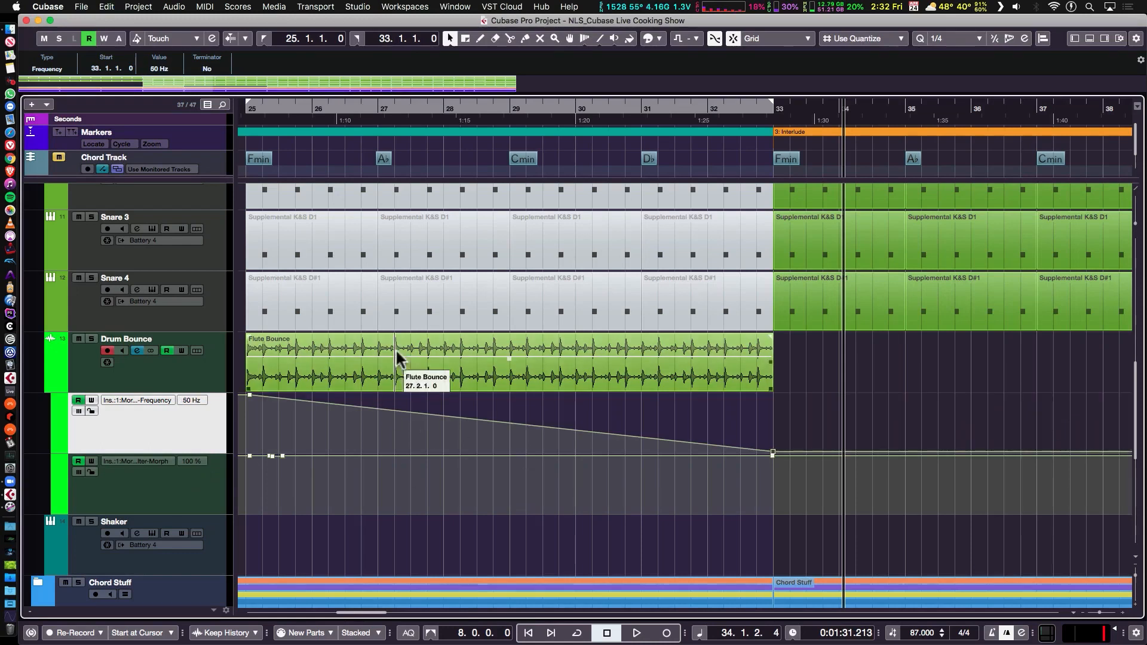
Play back the redrawn filter sweep from bar 25 into the start of the Interlude.
key("KP_1")
key("space")
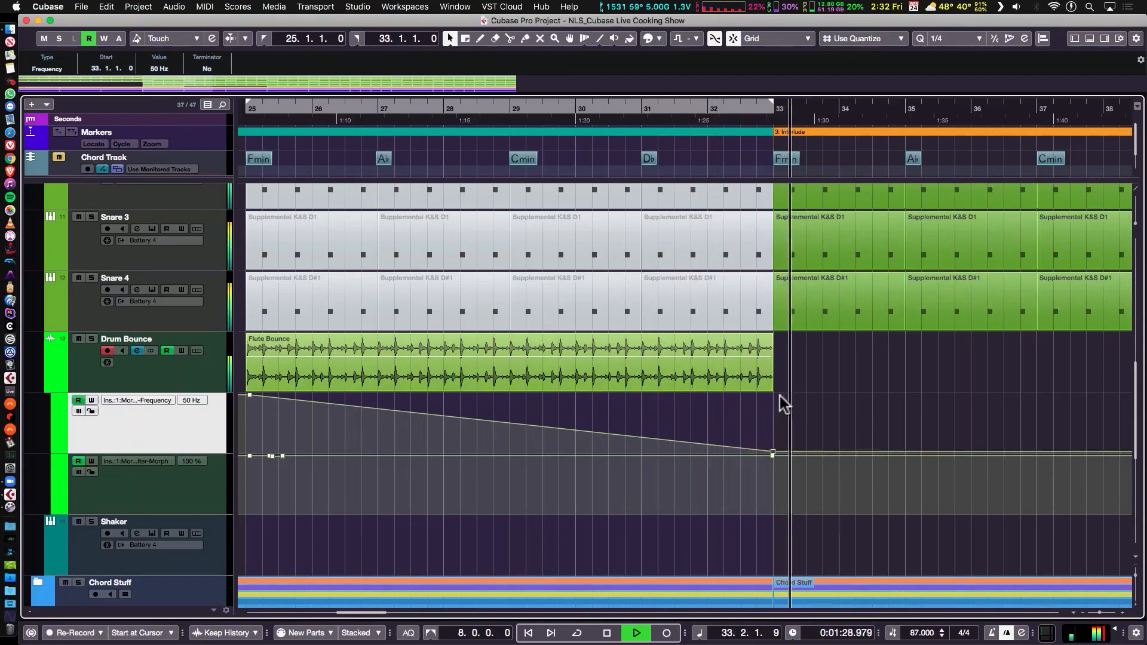
key("space")
Shorten the audio event on the Drum Bounce track to end at bar 32, leaving a one-bar gap before the Interlude.
left_click(764, 391)
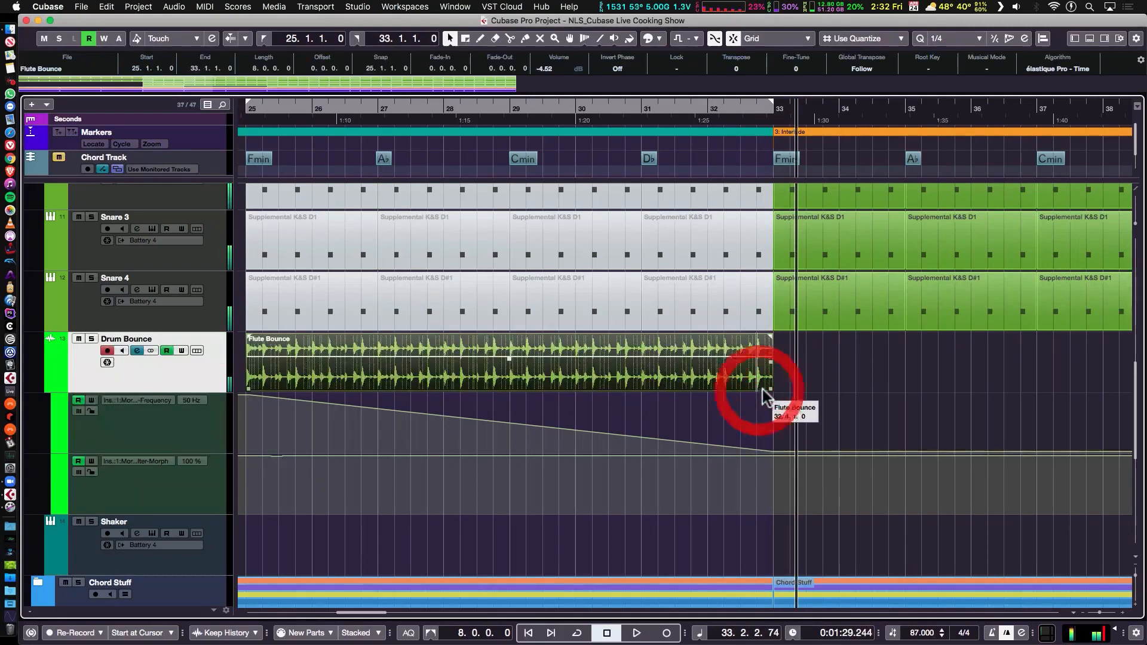
left_click_drag(770, 389, 705, 391)
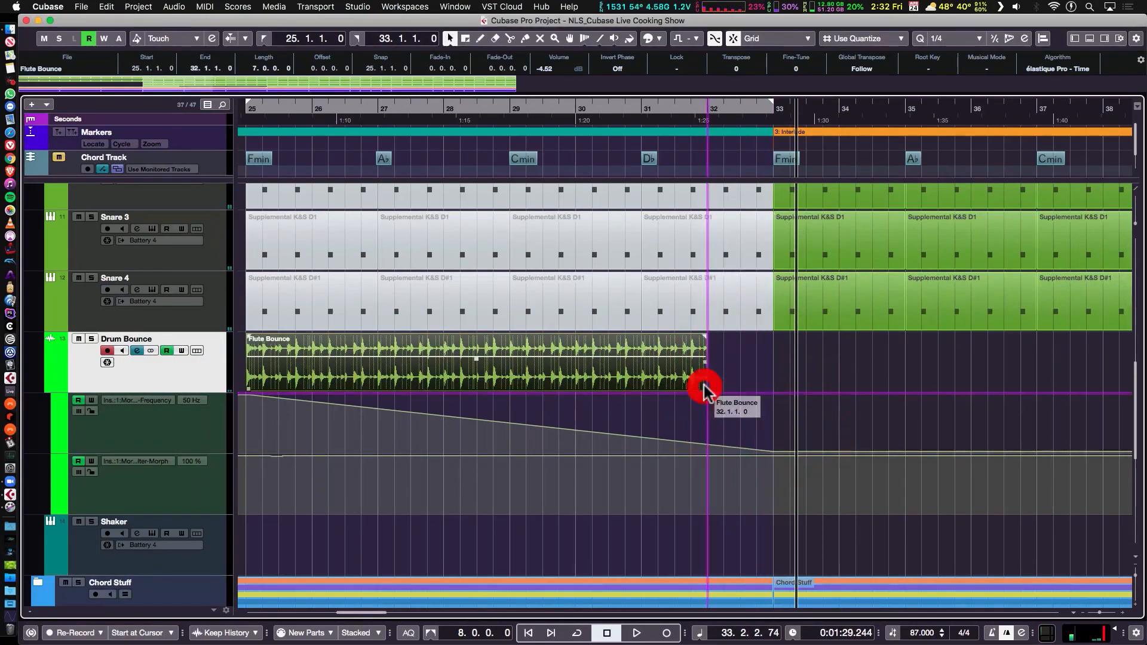
left_click(736, 395)
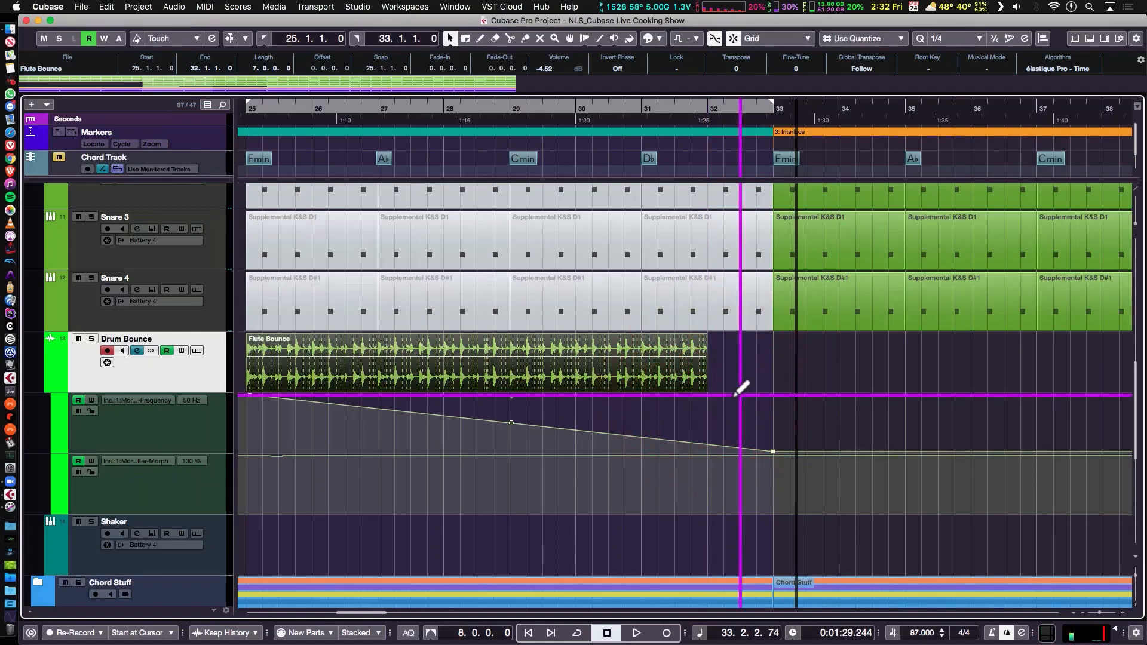
Collapse the Separated Drums folder and enlarge its row so the drum parts can be edited together.
key("g")
key("g")
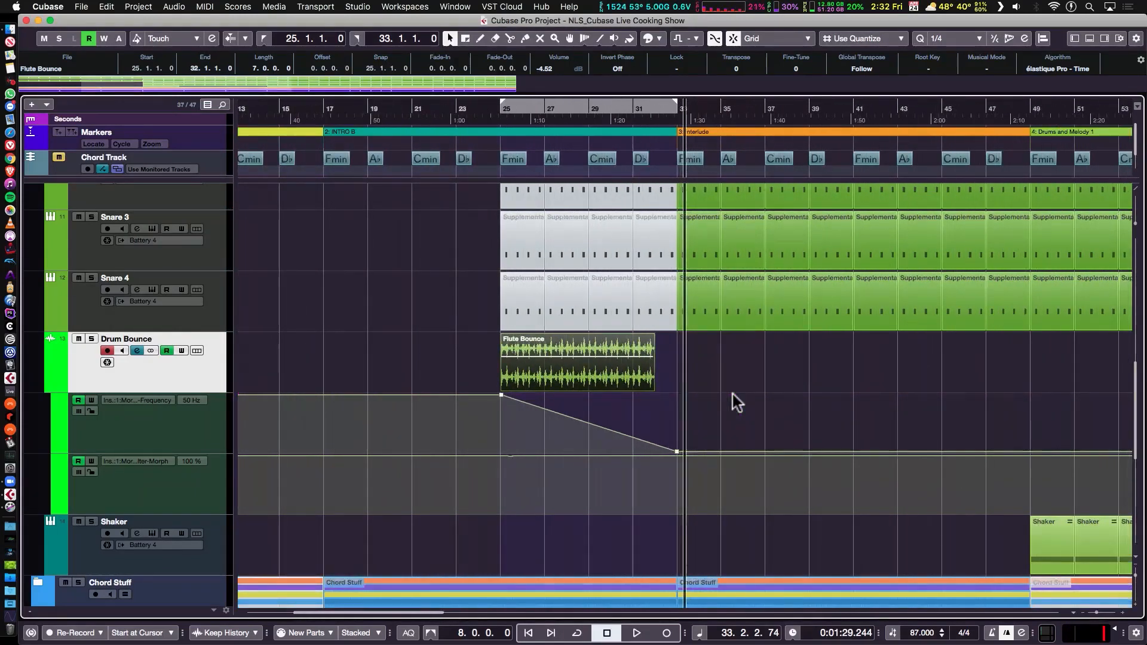
scroll(863, 378, "right", 4)
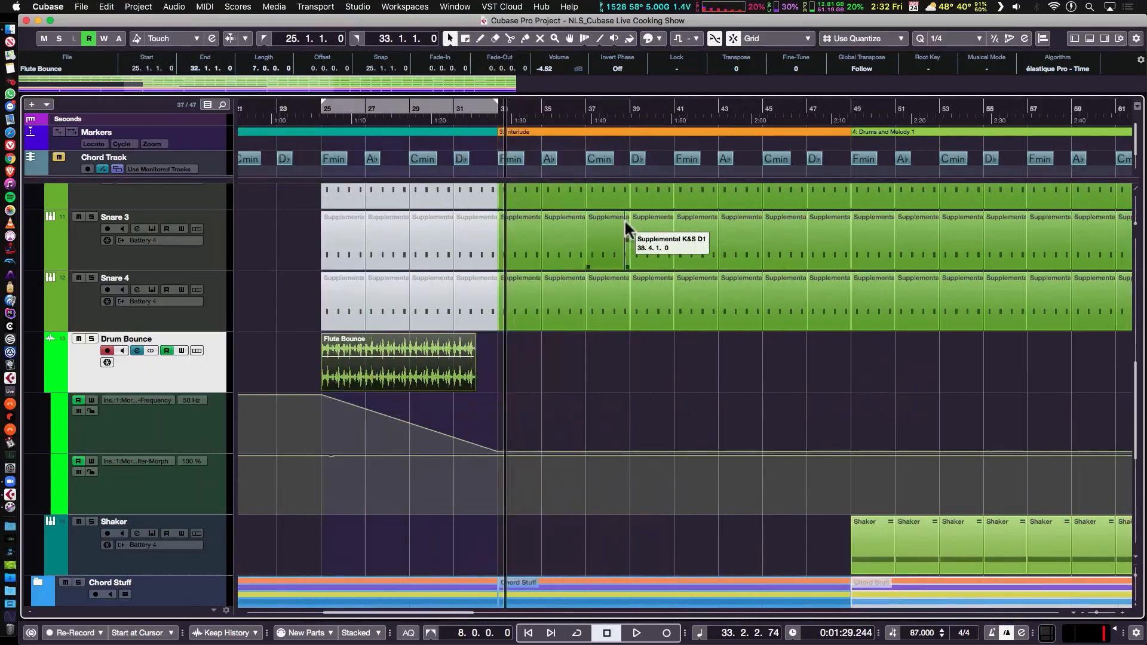
scroll(795, 285, "up", 8)
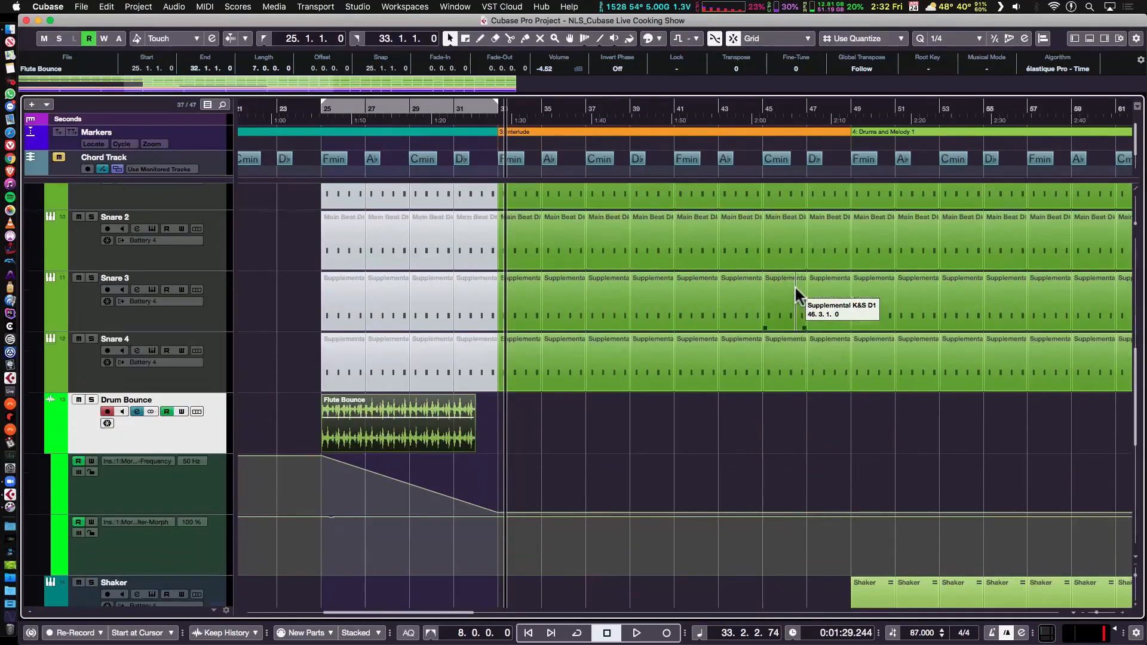
scroll(795, 285, "down", 1)
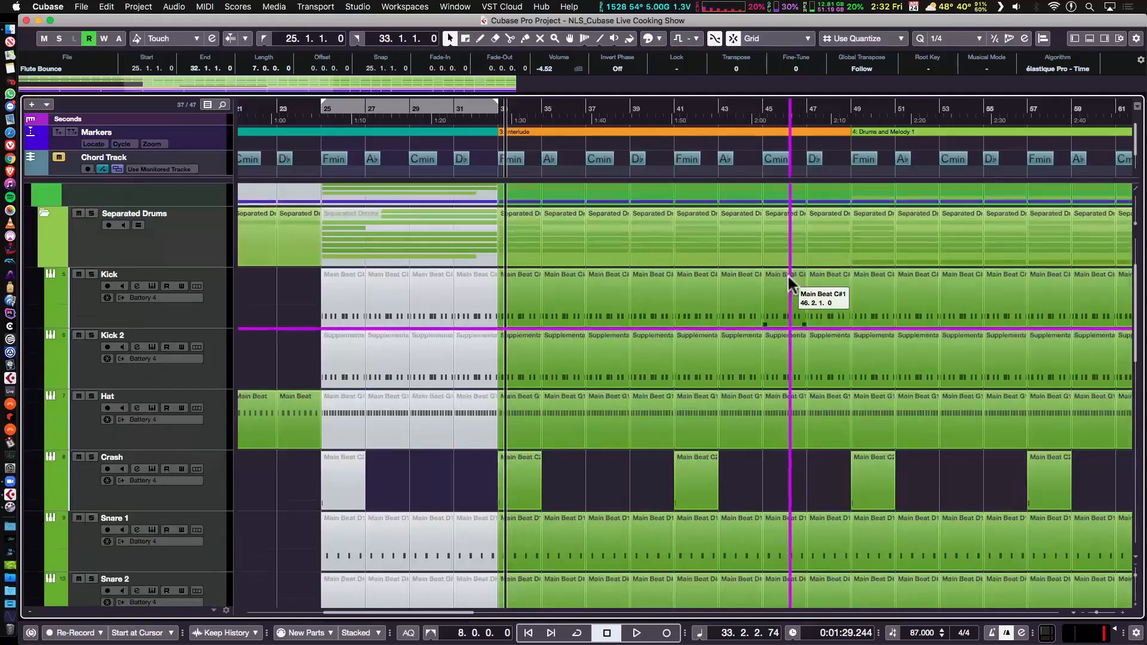
key("shift+g")
key("shift+g")
key("shift+g")
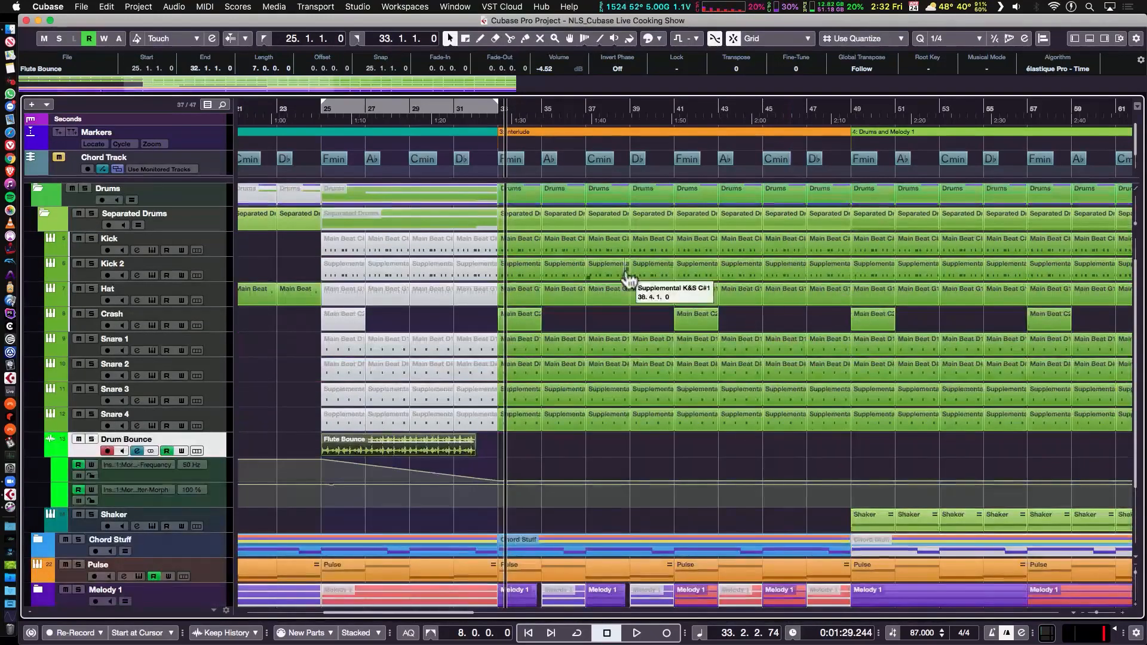
left_click(44, 214)
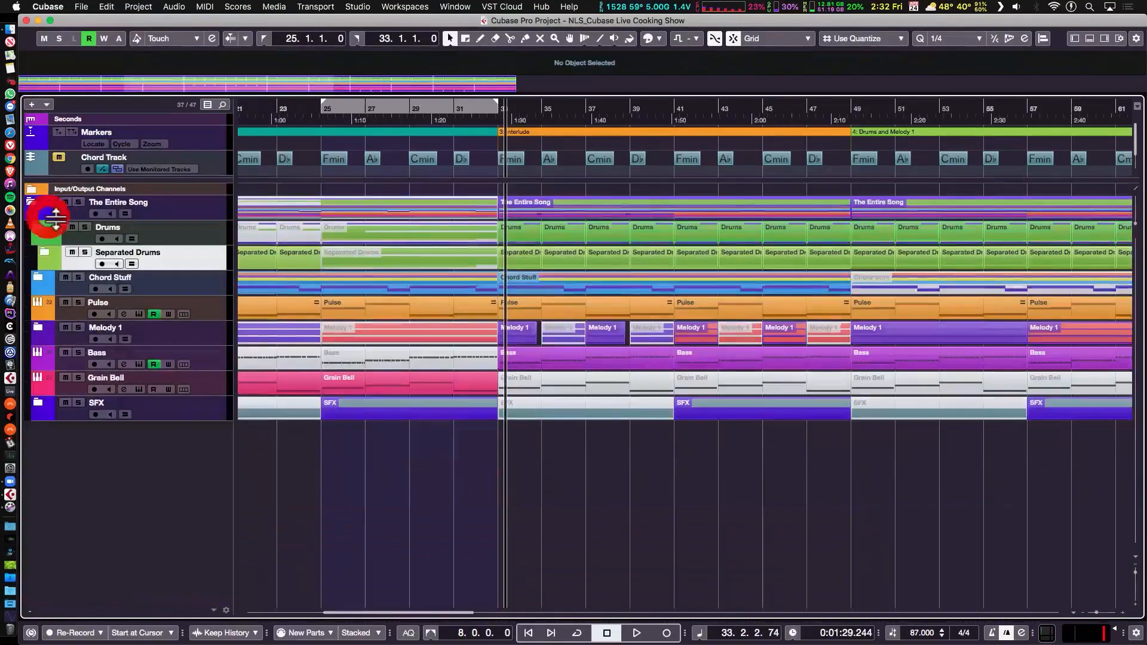
left_click(186, 241)
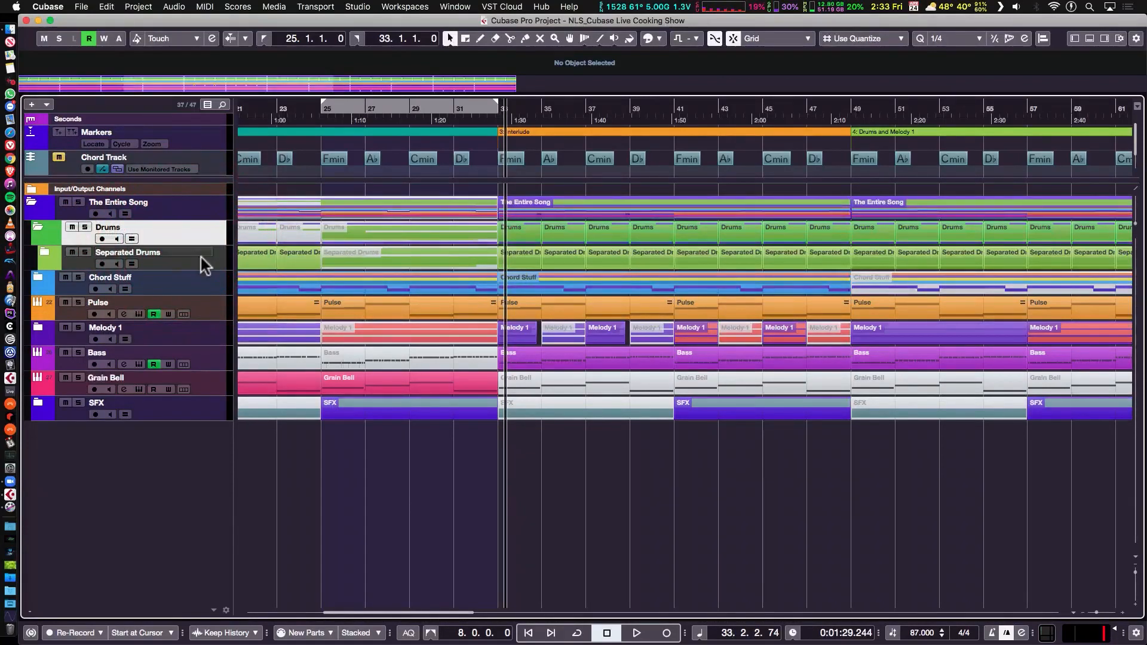
left_click(201, 258)
key("ctrl+grave")
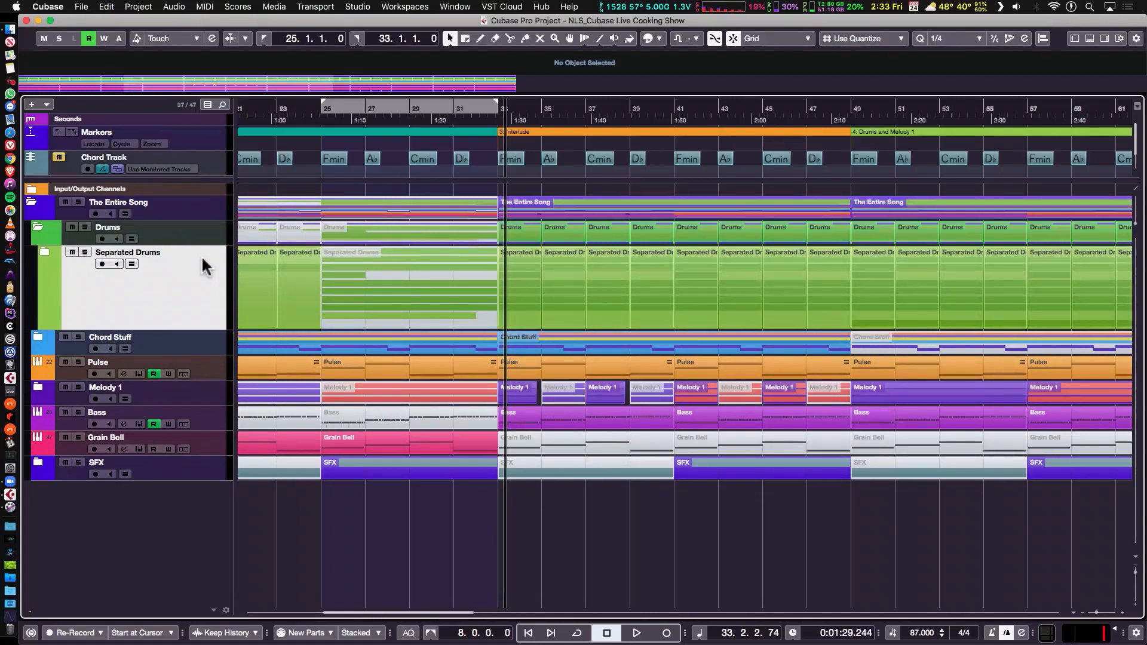
While the Interlude plays, trim the Separated Drums parts starting at bars 35 and 39 to end at 36.3.1.0 and 40.1.1.0.
key("h")
key("h")
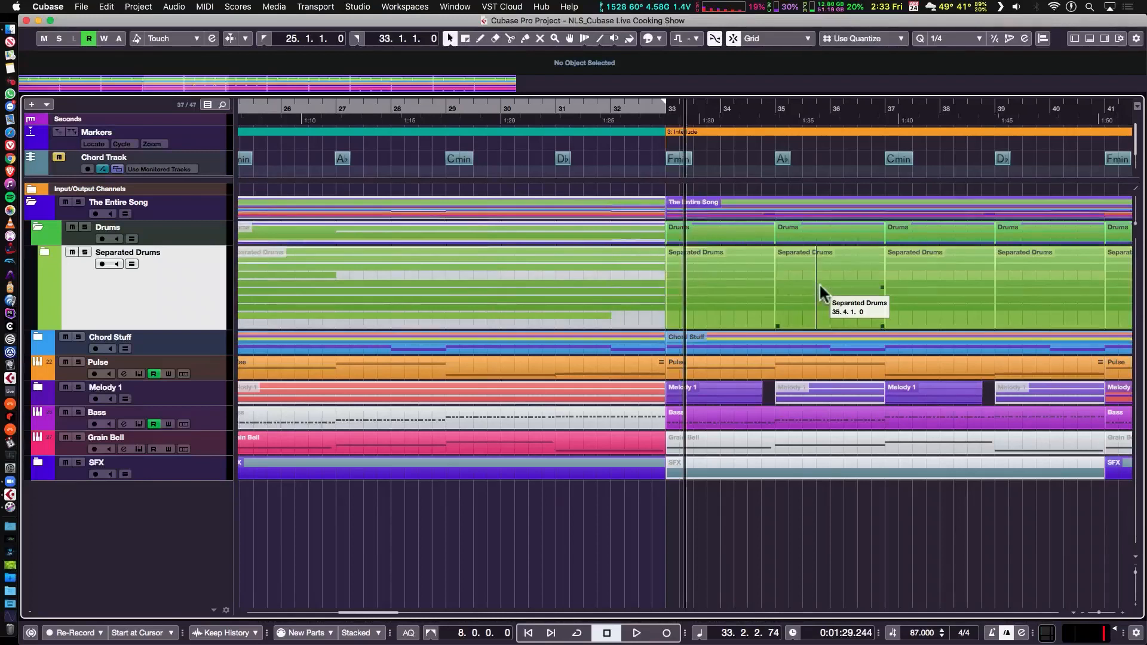
scroll(818, 283, "right", 5)
scroll(817, 283, "left", 2)
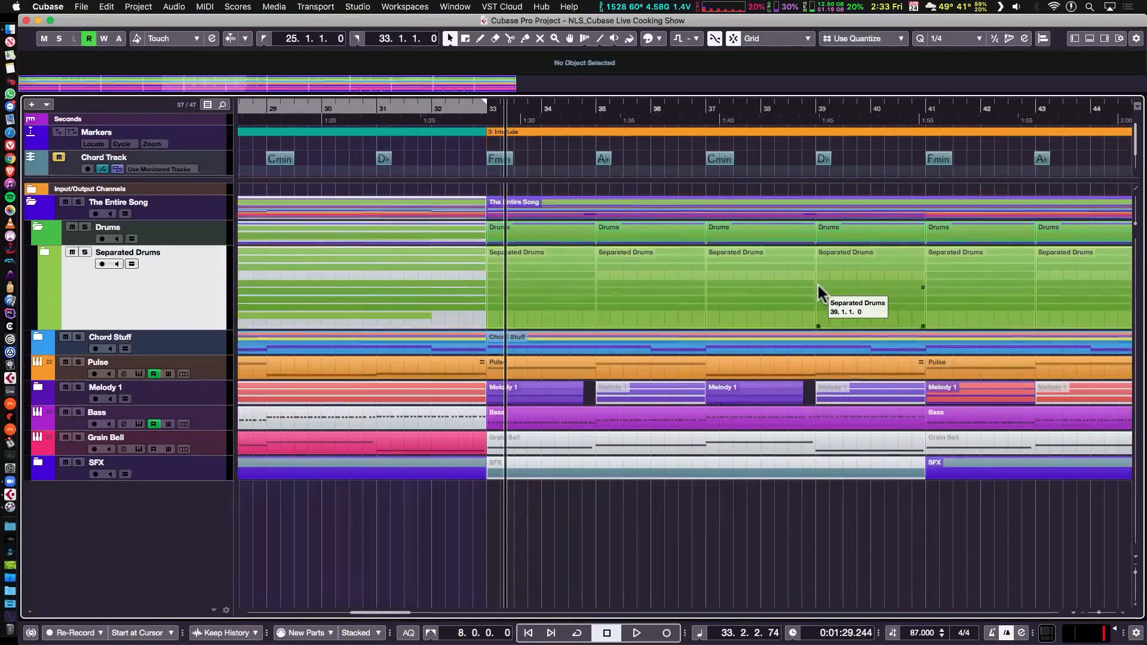
key("space")
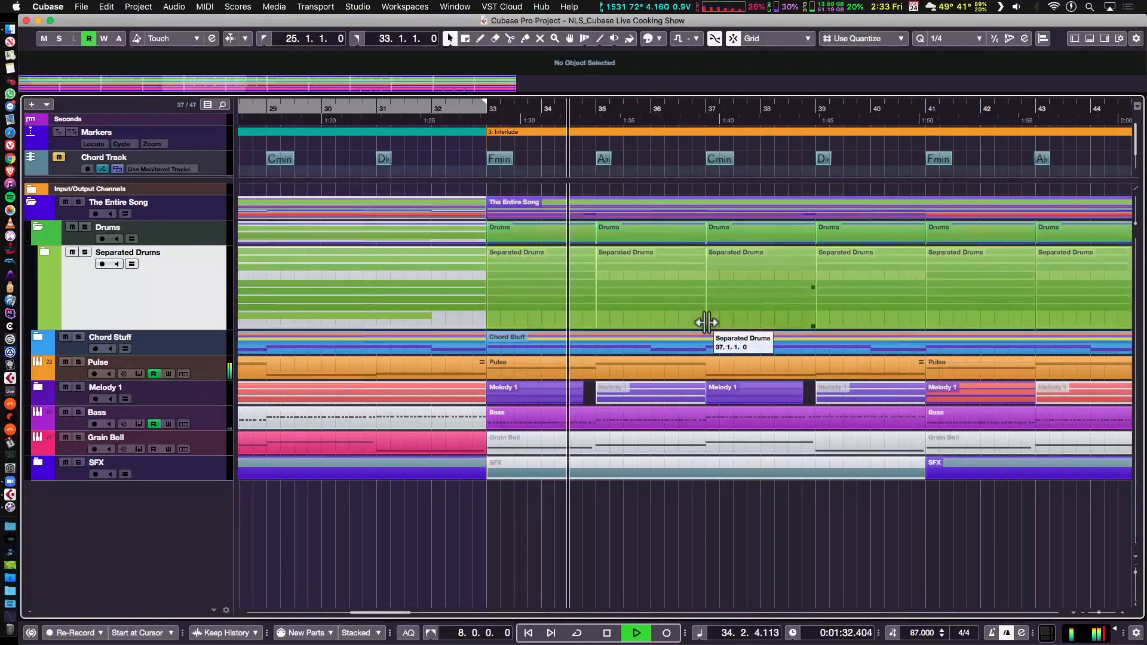
left_click_drag(703, 325, 678, 325)
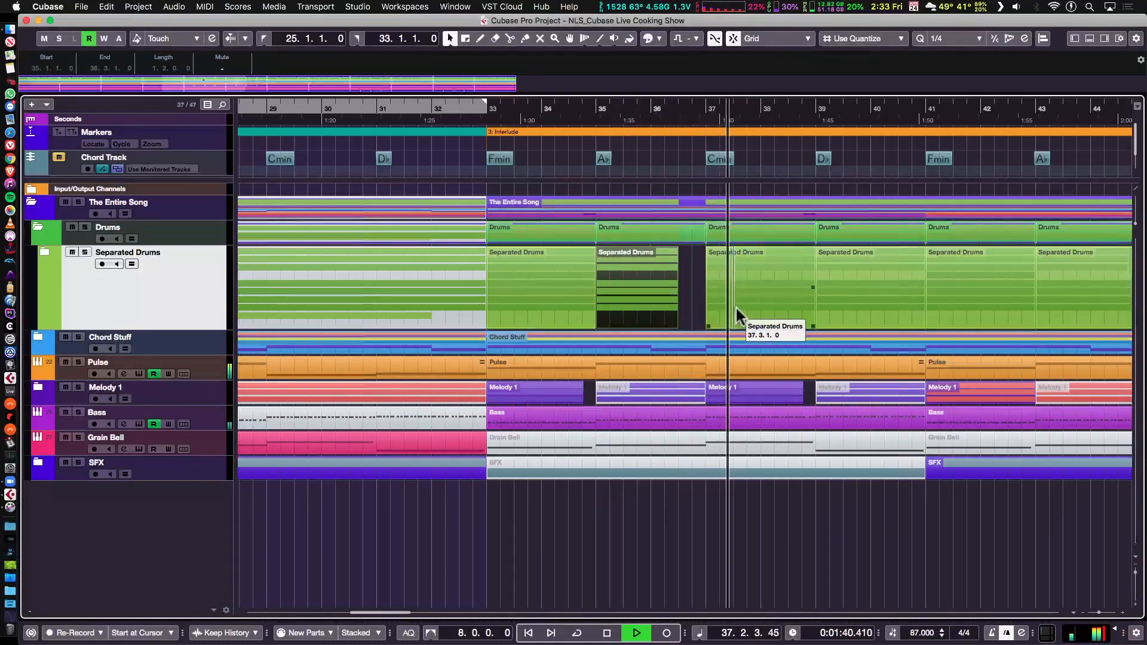
left_click(922, 324)
left_click_drag(923, 326, 871, 328)
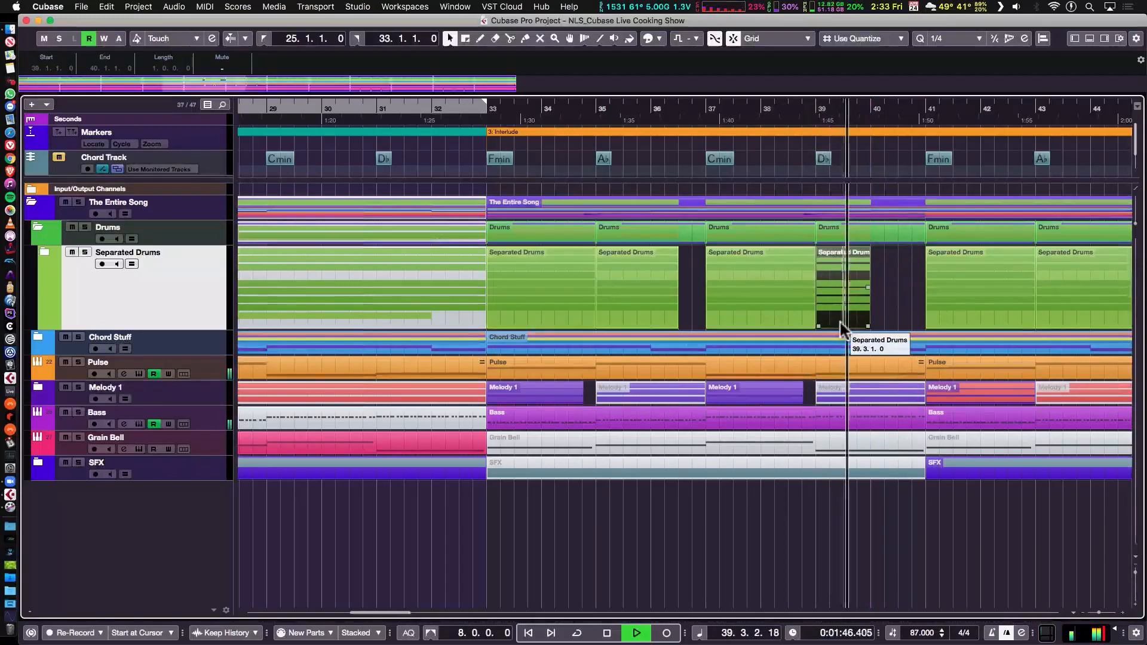
Trim the Separated Drums parts starting at bars 43 and 47 to end at 44.3.1.0 and 48.1.1.0.
scroll(792, 316, "right", 2)
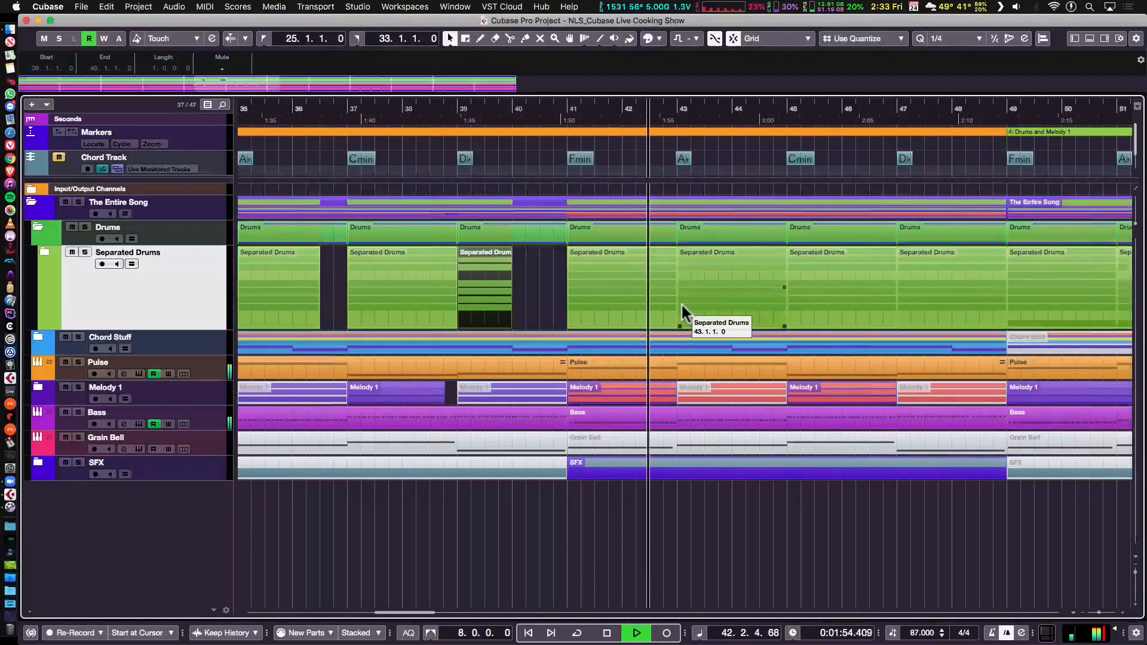
left_click_drag(785, 325, 759, 322)
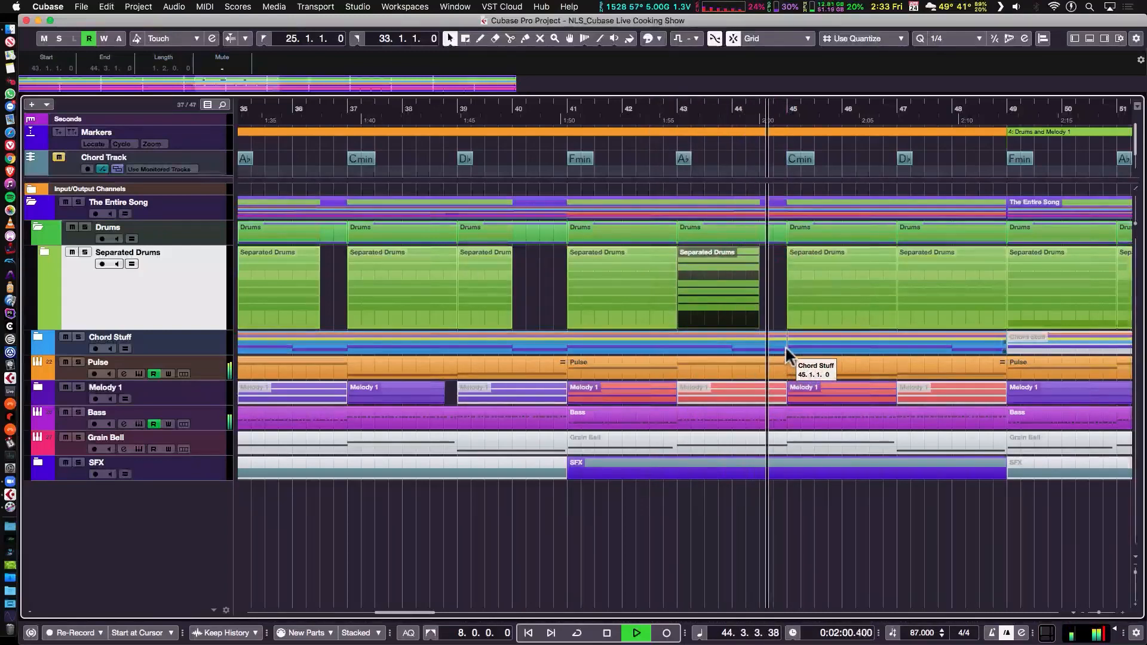
left_click_drag(994, 326, 951, 330)
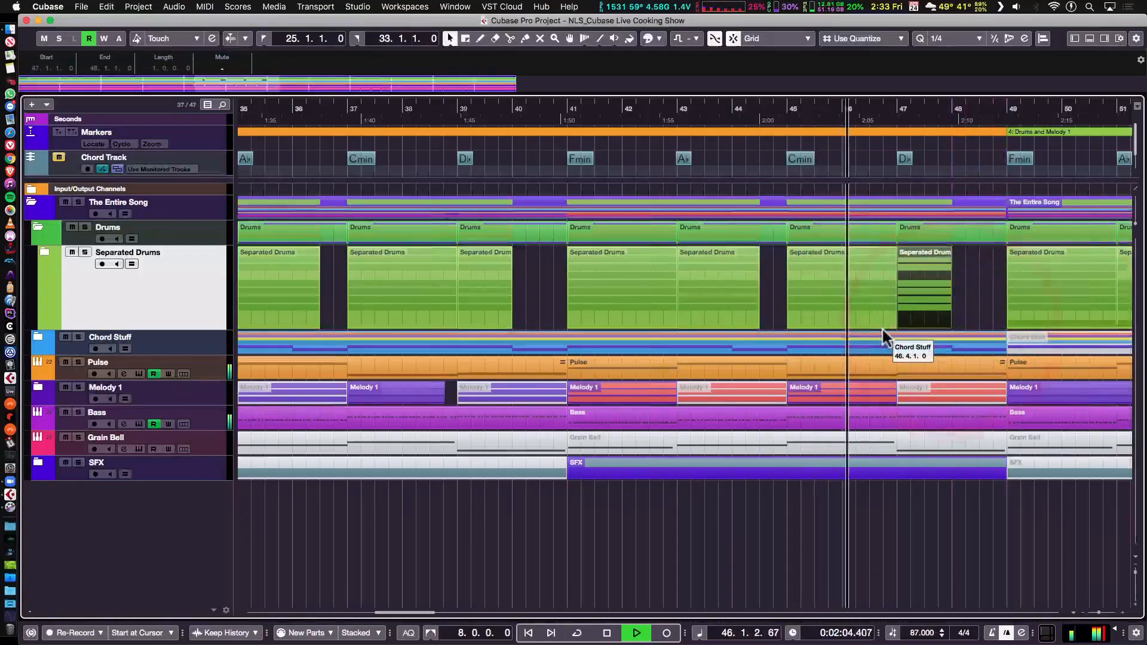
scroll(888, 335, "right", 10)
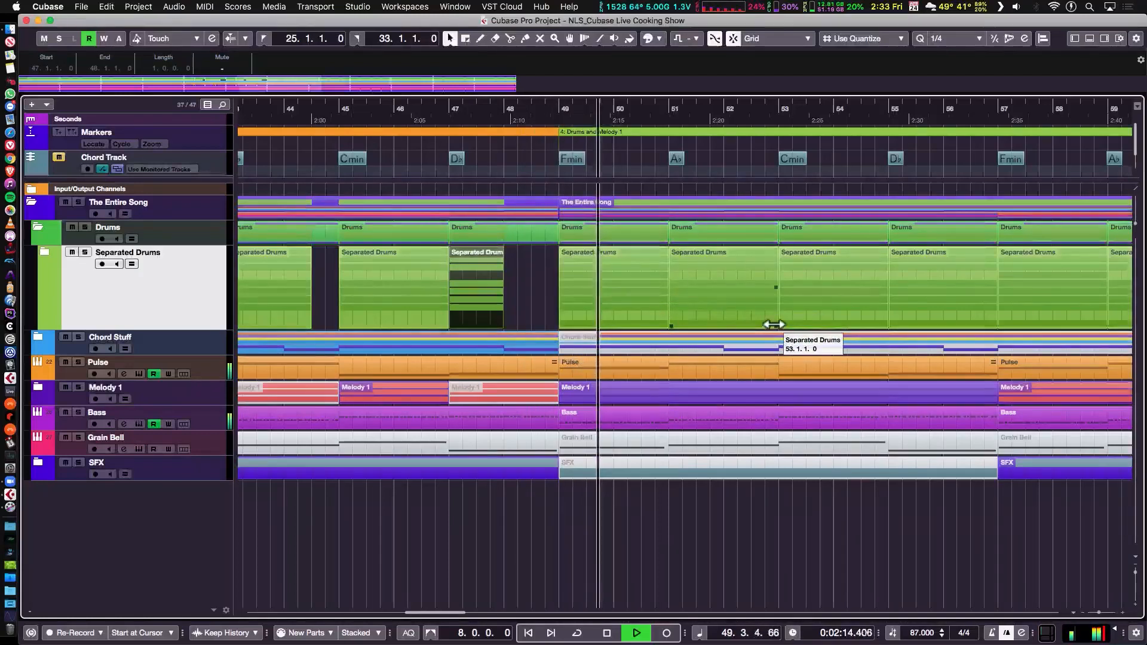
Trim the Separated Drums parts starting at bars 51, 55, 59 and 63 to end at 52.3.1.0, 56.1.1.0, 60.3.1.0 and 64.1.1.0.
left_click(775, 326)
left_click_drag(774, 326, 751, 327)
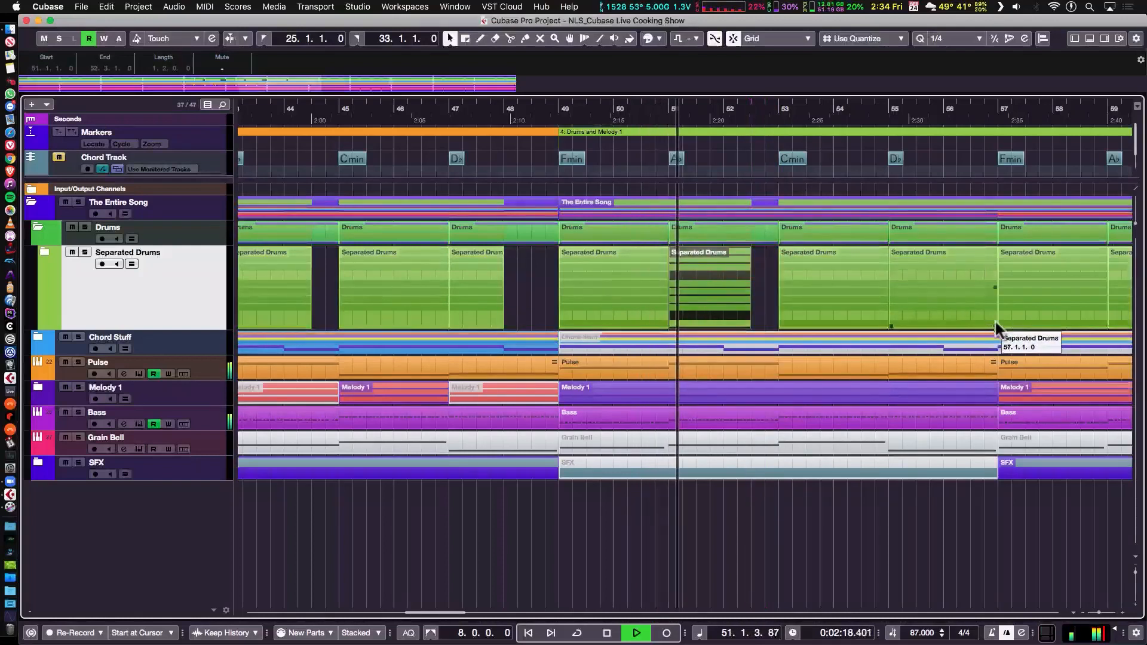
left_click_drag(996, 327, 936, 322)
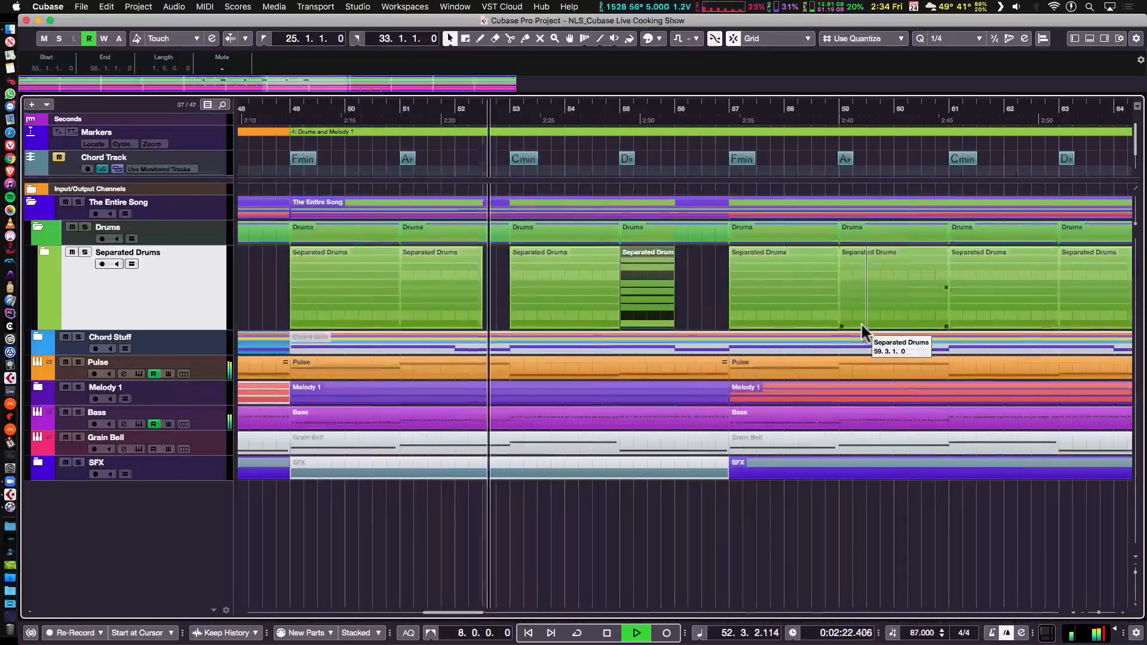
scroll(863, 326, "right", 2)
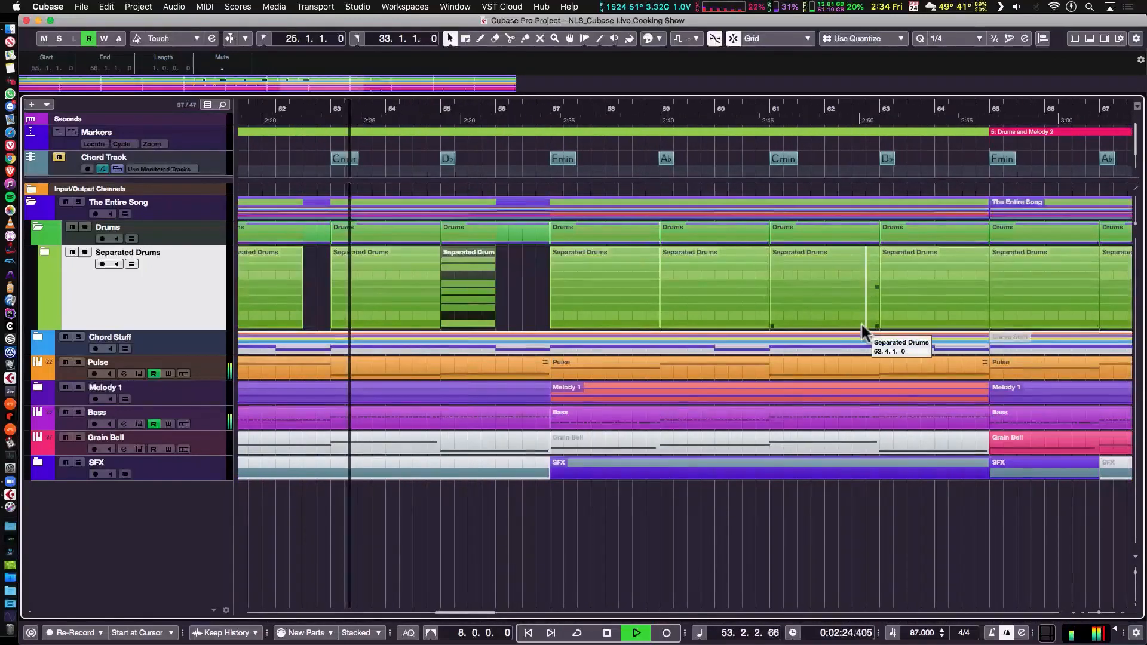
left_click_drag(767, 325, 730, 325)
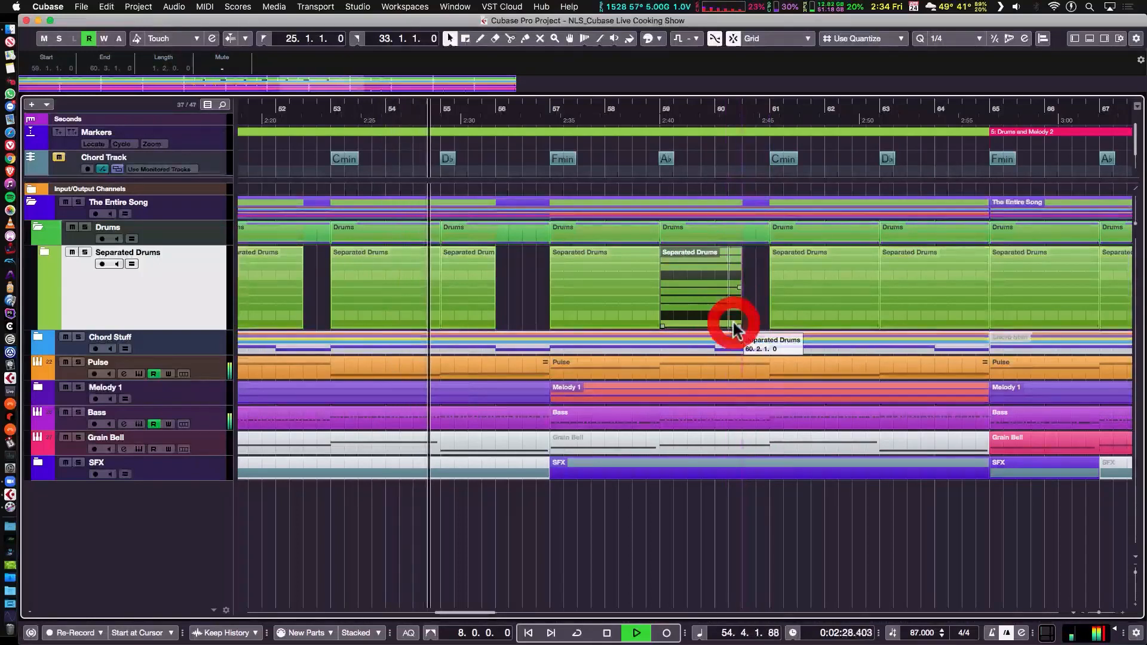
left_click_drag(986, 324, 931, 328)
Trim the Separated Drums parts starting at bars 67, 71, 75 and 79 to end at 68.3.1.0, 72.1.1.0, 76.3.1.0 and 80.1.1.0.
scroll(929, 328, "right", 6)
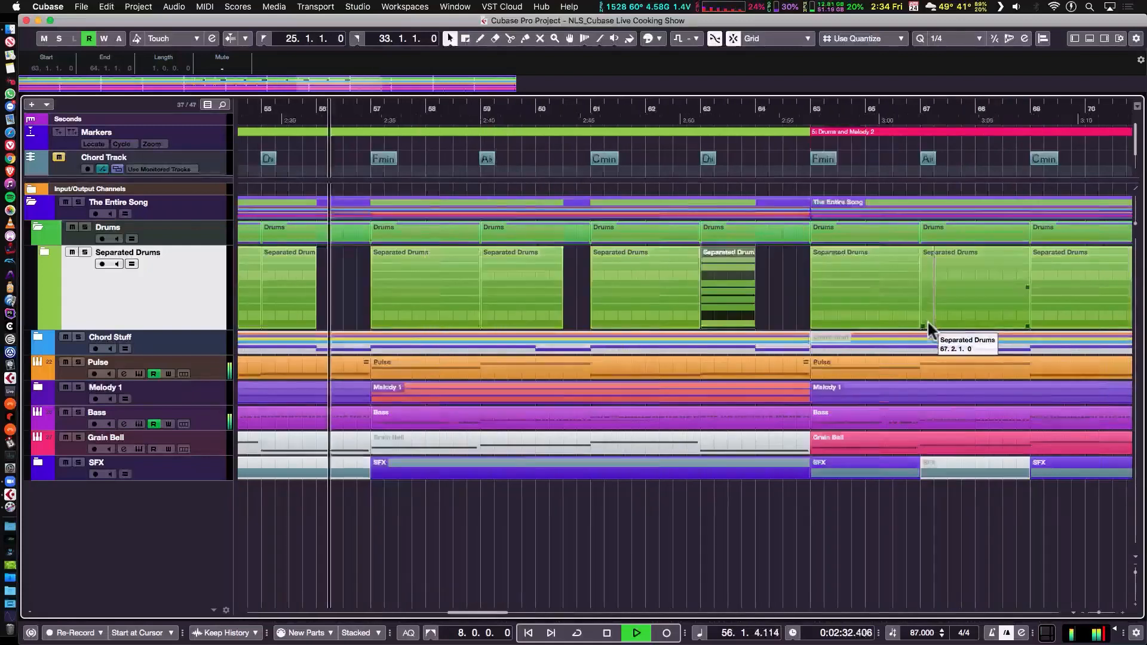
left_click_drag(839, 323, 825, 326)
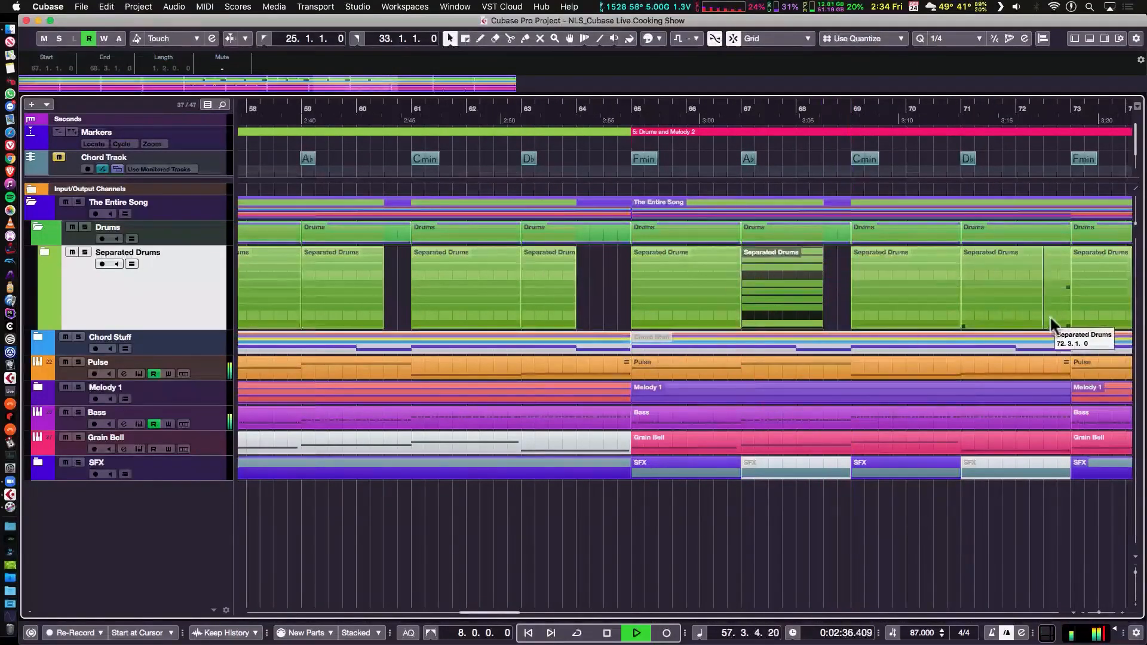
left_click_drag(1069, 326, 1016, 326)
scroll(960, 326, "right", 6)
left_click_drag(931, 324, 909, 328)
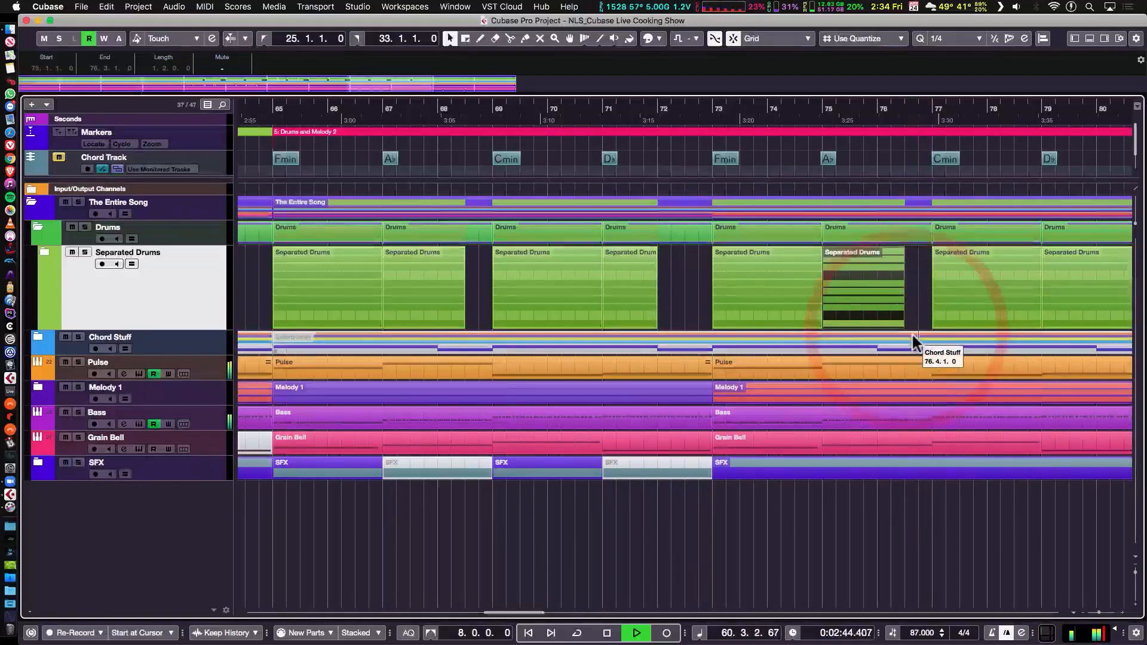
scroll(912, 332, "right", 5)
left_click_drag(880, 326, 834, 337)
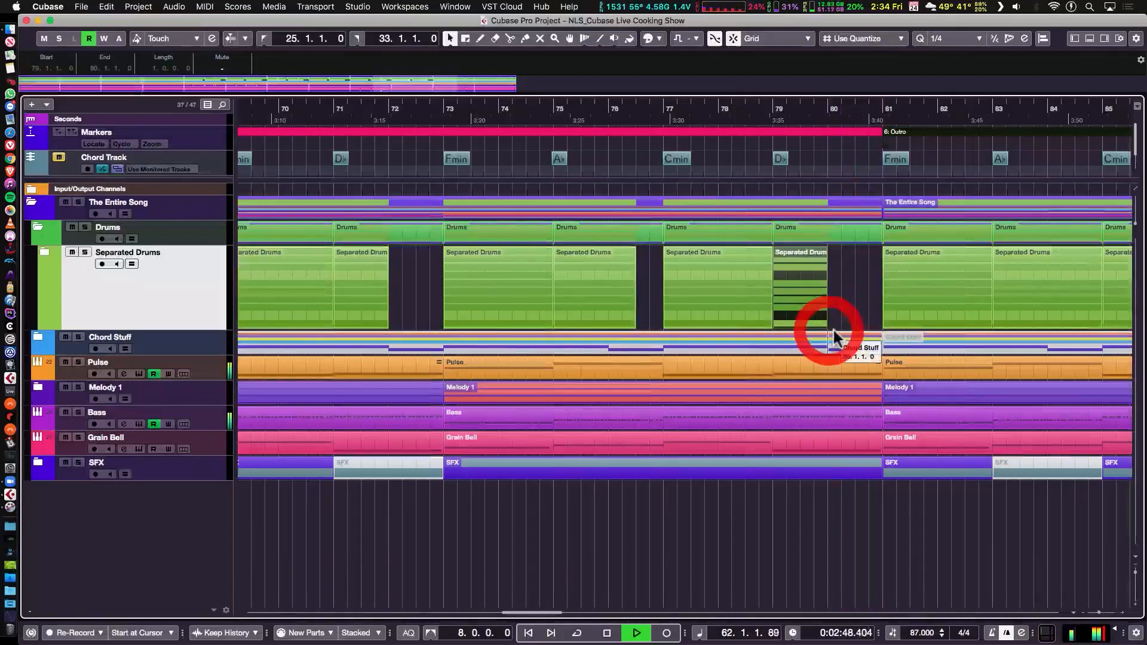
Trim the Outro's Separated Drums parts starting at bars 83, 87, 91 and 95 to end at 84.3.1.0, 88.1.1.0, 92.3.1.0 and 96.1.1.0.
scroll(856, 325, "right", 5)
left_click_drag(734, 273, 798, 326)
left_click_drag(1049, 327, 995, 327)
scroll(981, 325, "right", 2)
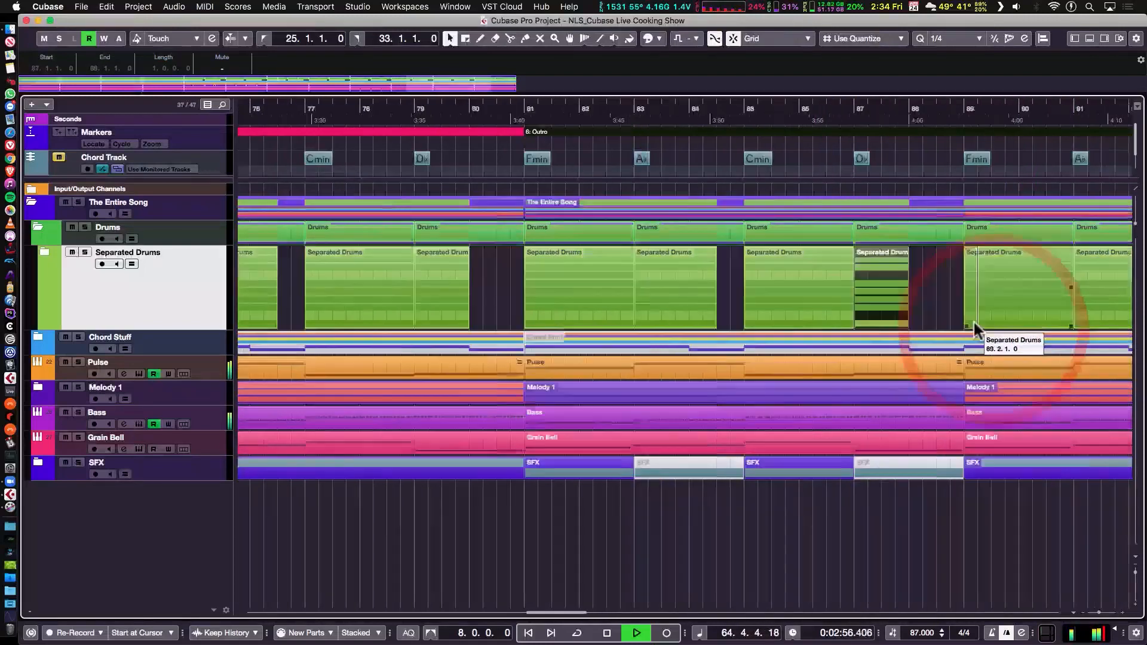
scroll(973, 320, "right", 6)
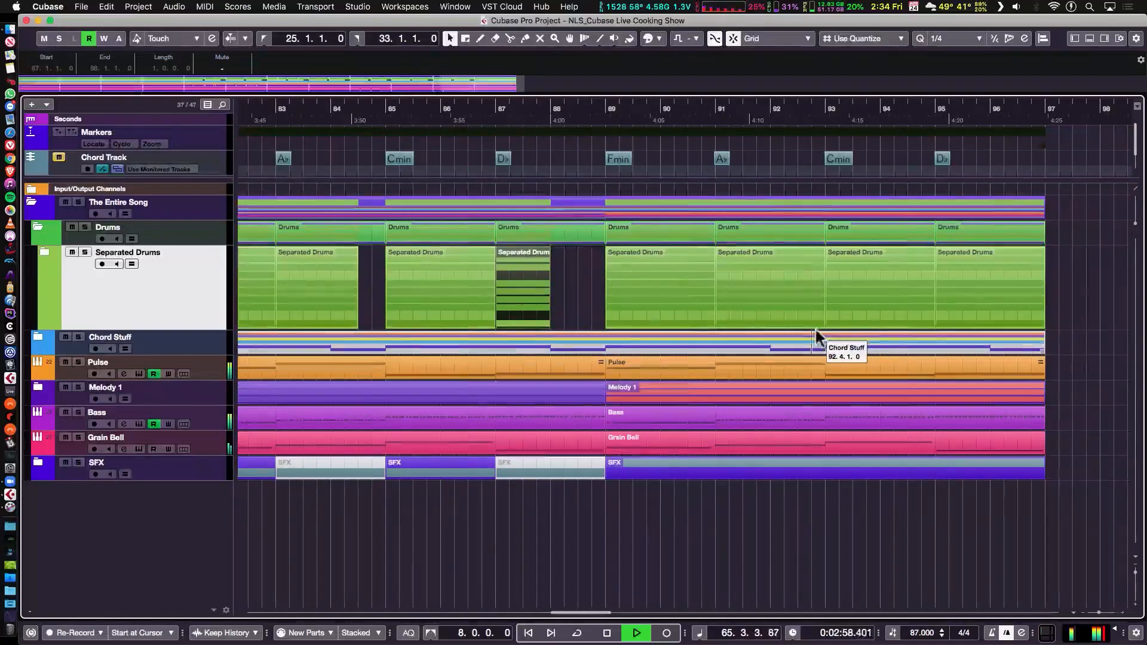
left_click_drag(823, 326, 799, 327)
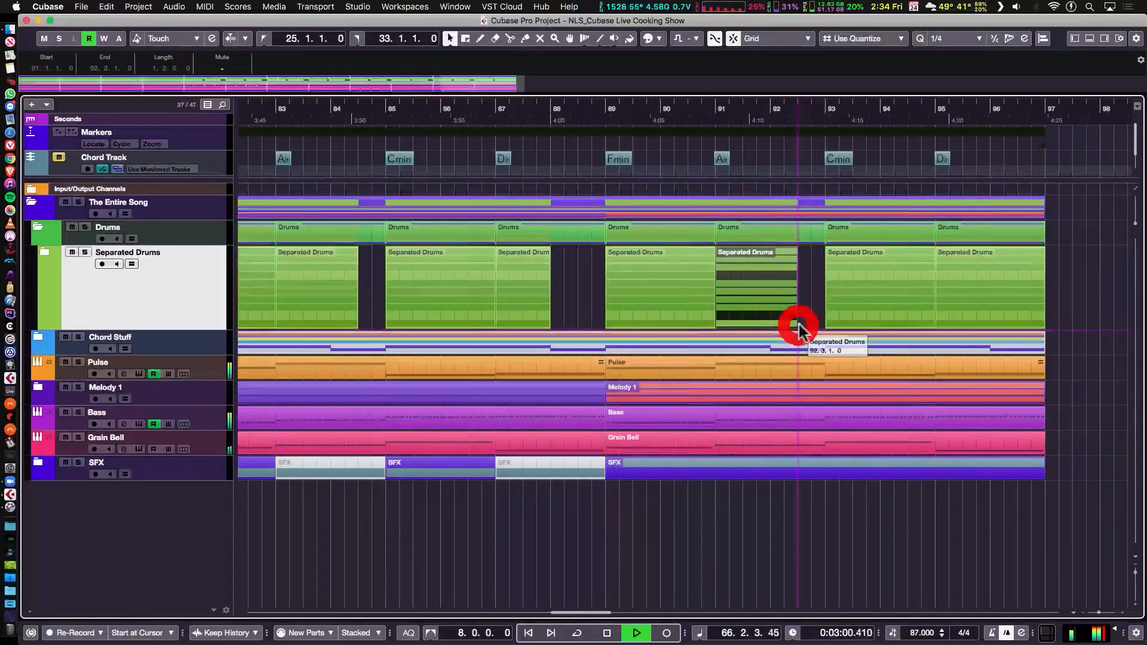
left_click_drag(1042, 326, 990, 327)
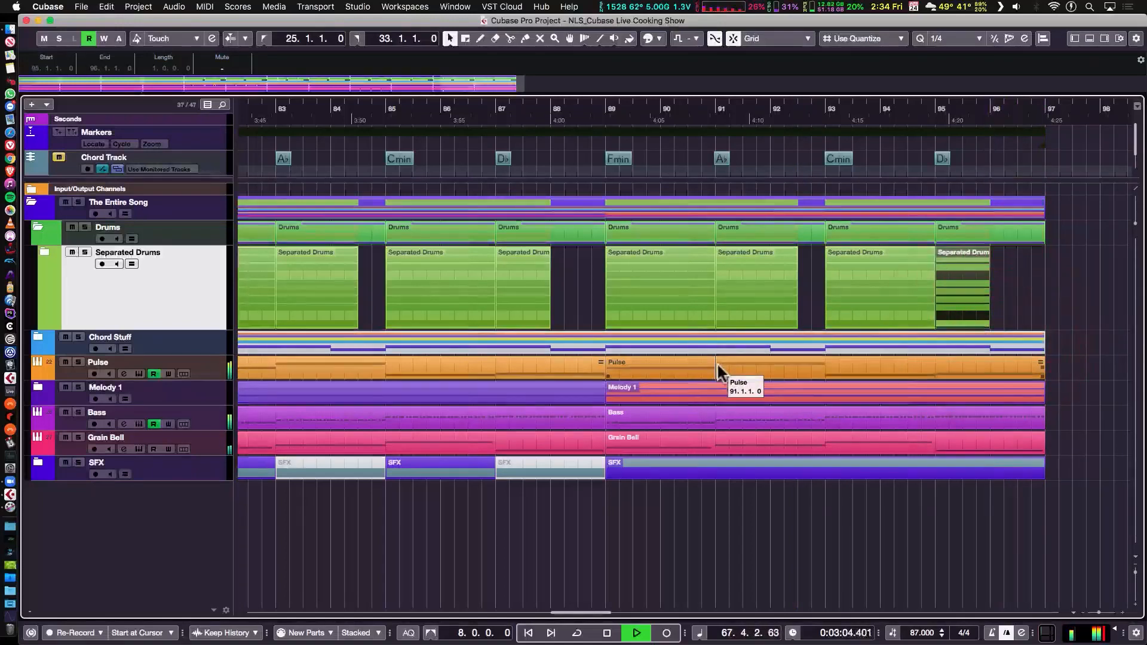
Review the drum dropouts across the arrangement as it plays through the Outro, and stop playback in bar 95.
scroll(719, 361, "left", 15)
scroll(718, 361, "left", 12)
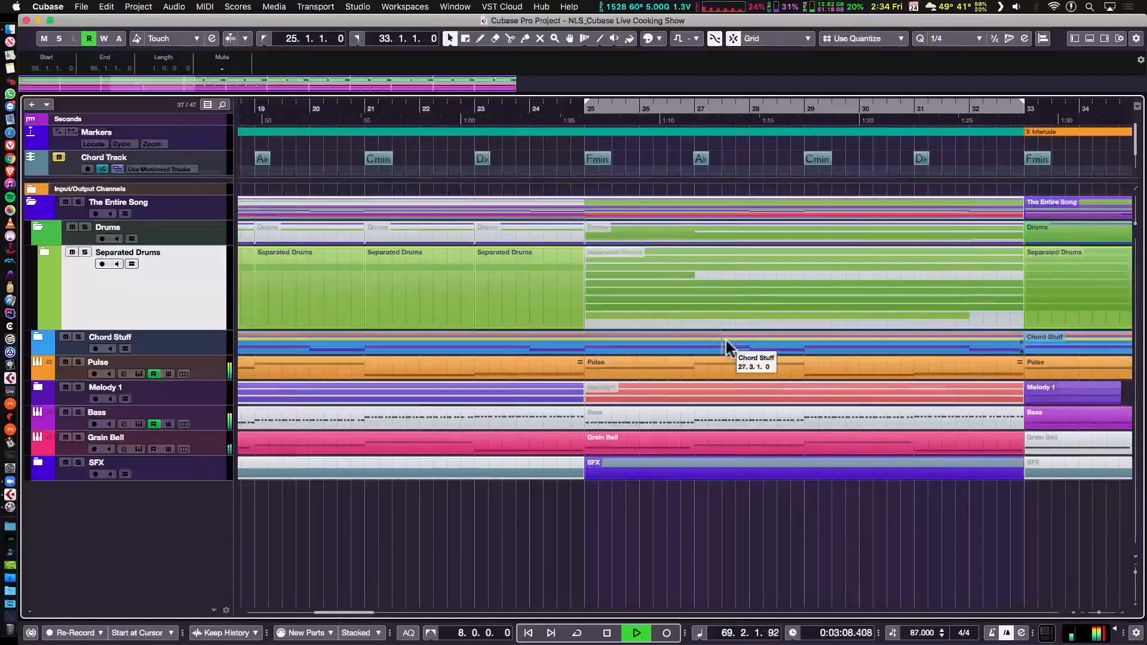
key("f")
key("g")
key("g")
key("g")
key("g")
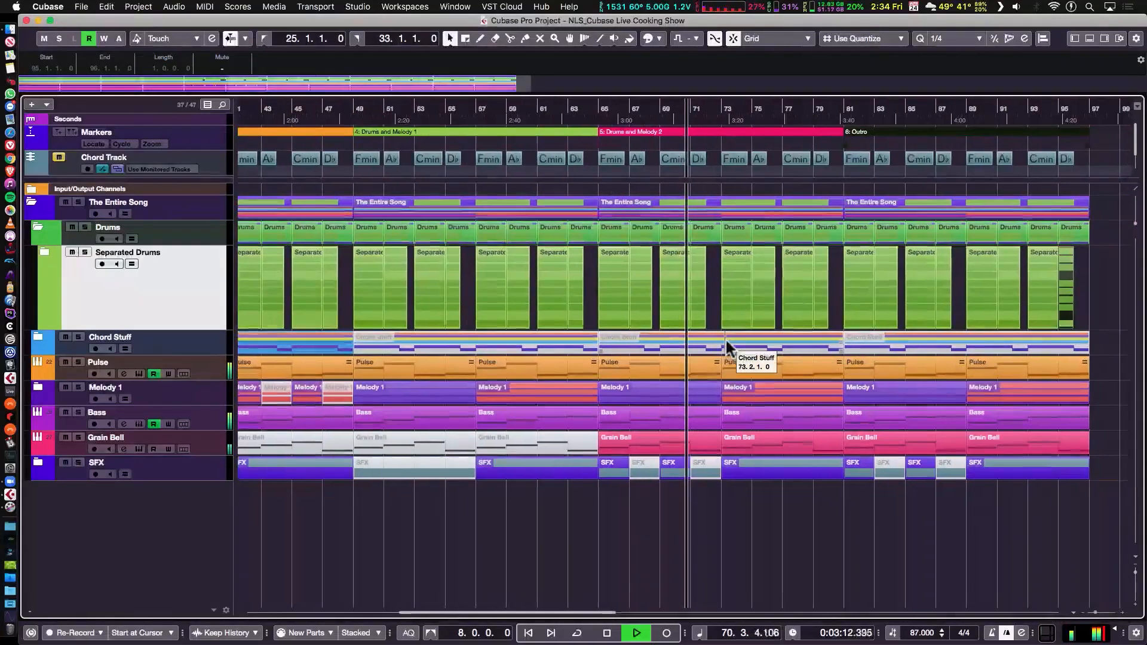
key("g")
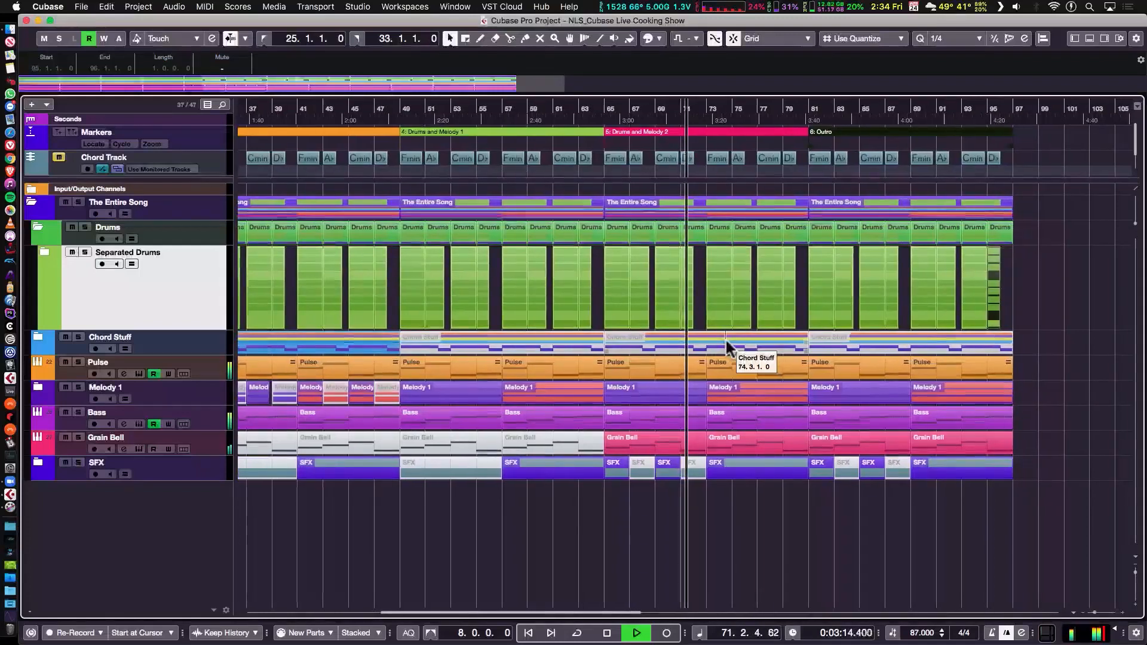
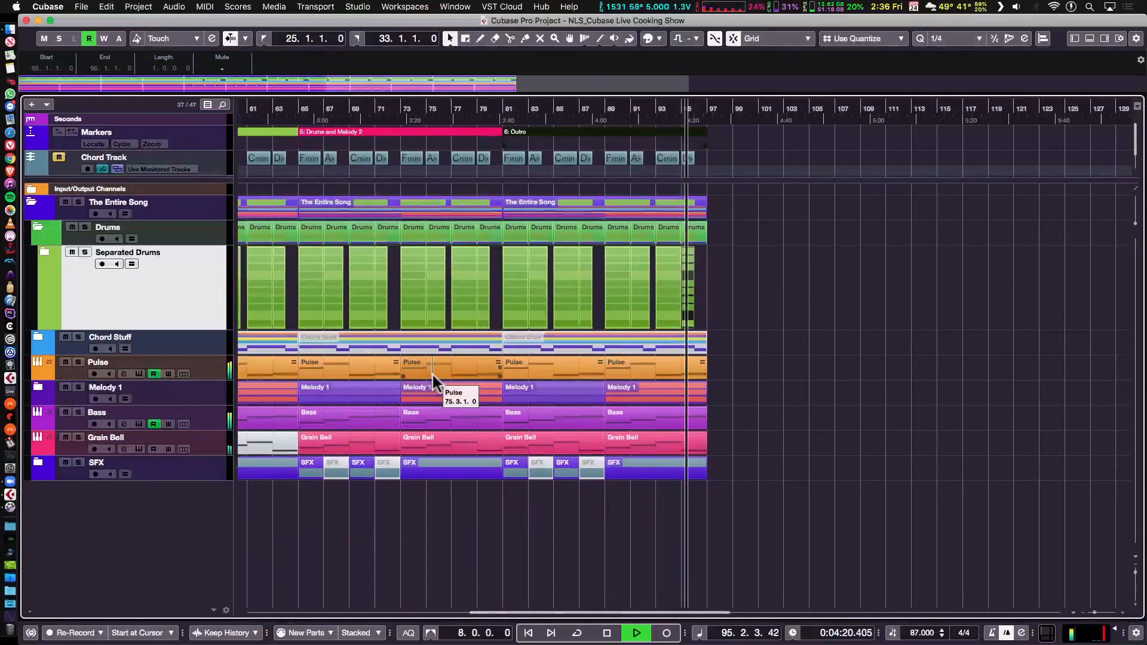
key("space")
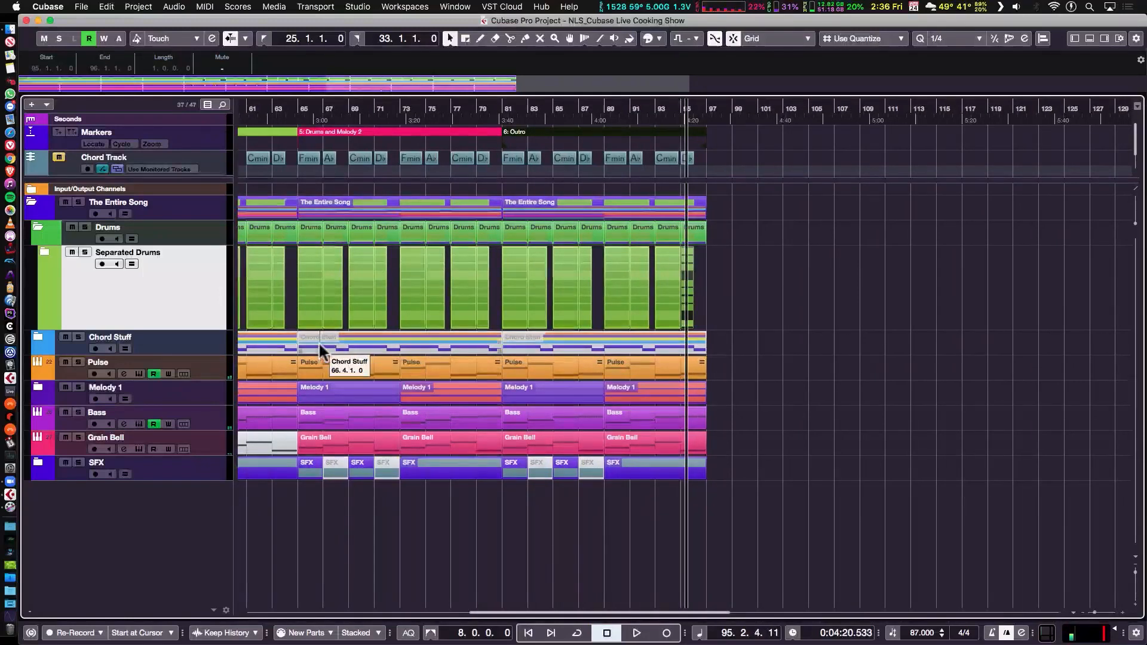
Give the tracks an even, moderate row height and collapse the Drums folder, with the cursor returned to the left locator at bar 25.
key("shift+g")
key("shift+g")
key("shift+g")
key("shift+g")
key("shift+g")
key("shift+g")
key("shift+h")
key("shift+h")
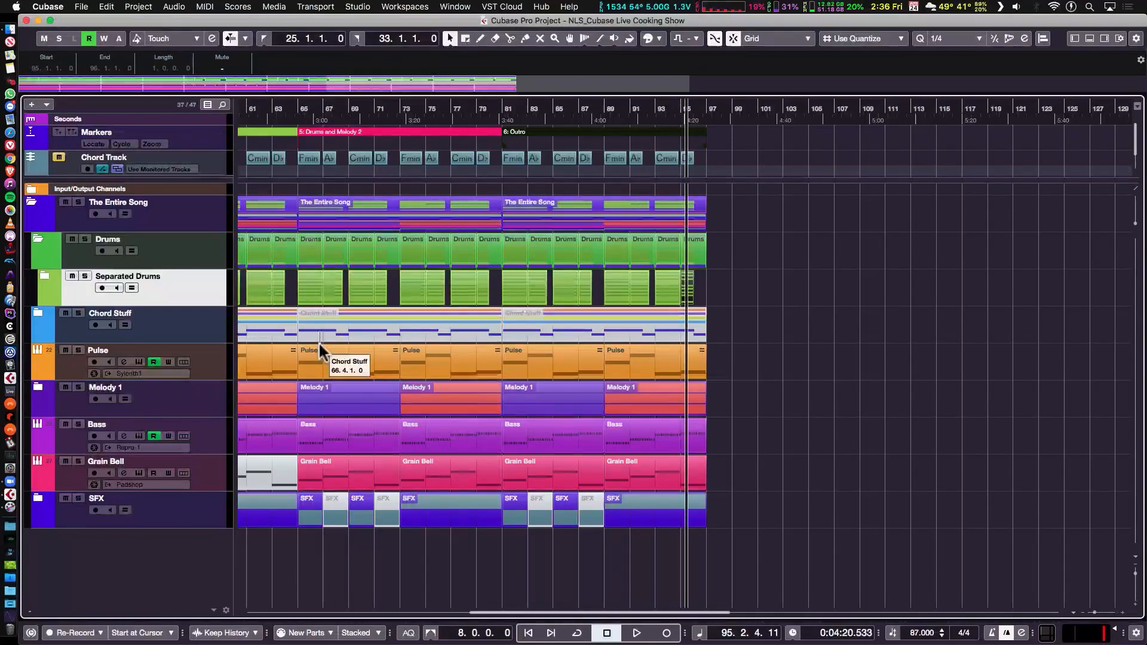
key("KP_1")
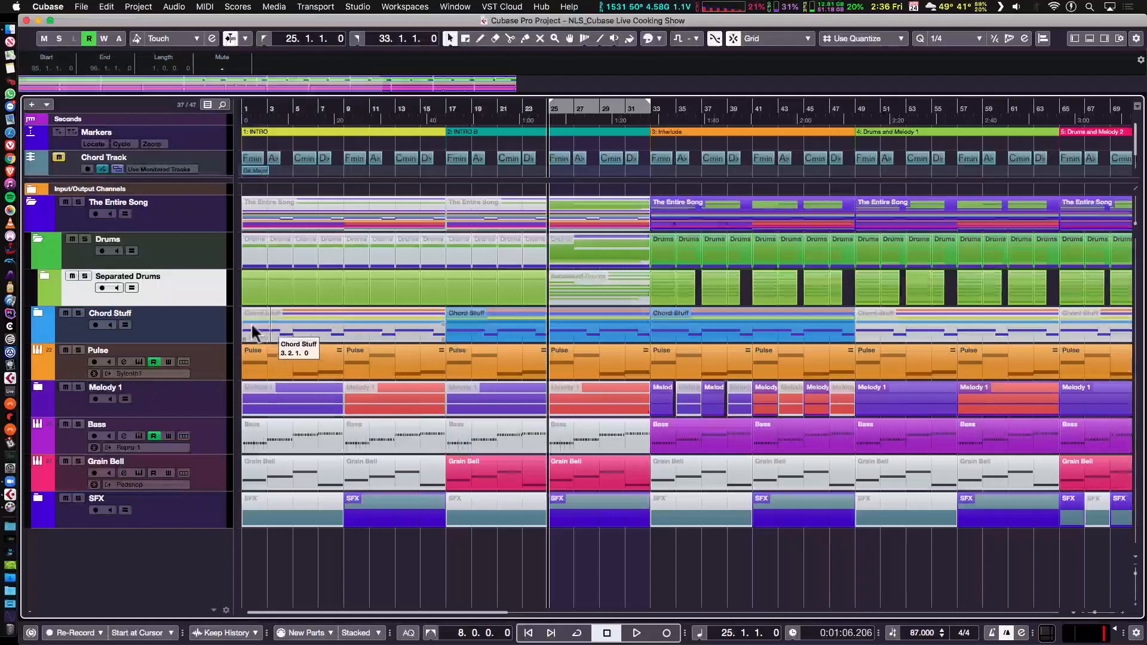
left_click(38, 240)
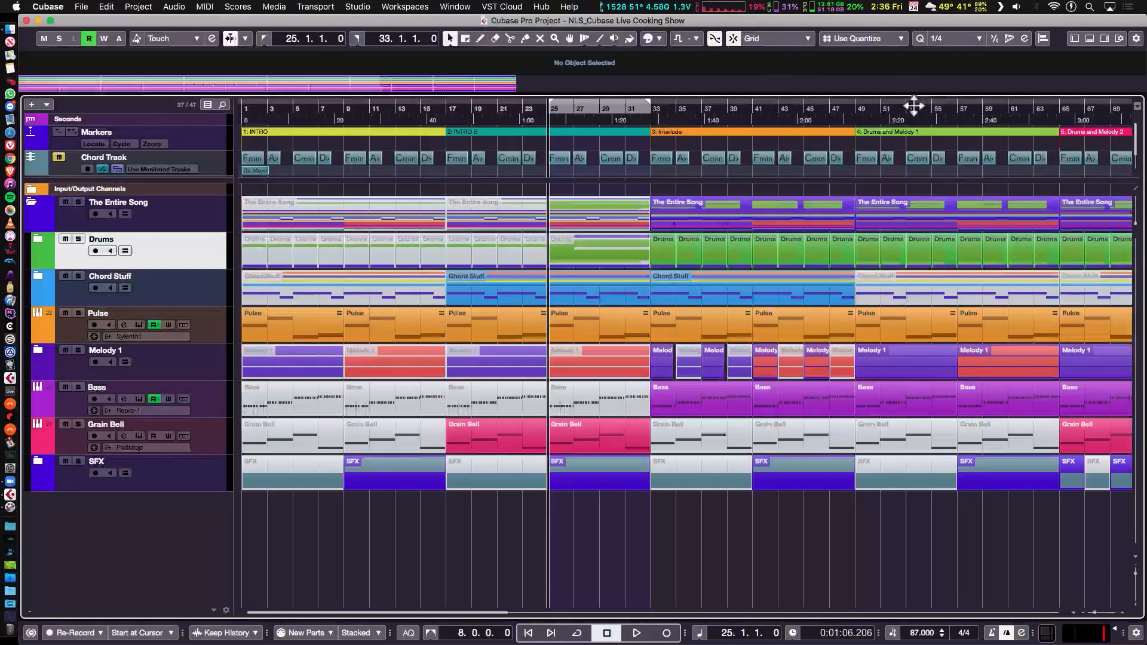
Show the media File Browser and collapse the REASON PATCHES folder in the SOUND LIBRARY.
key("super+alt+r")
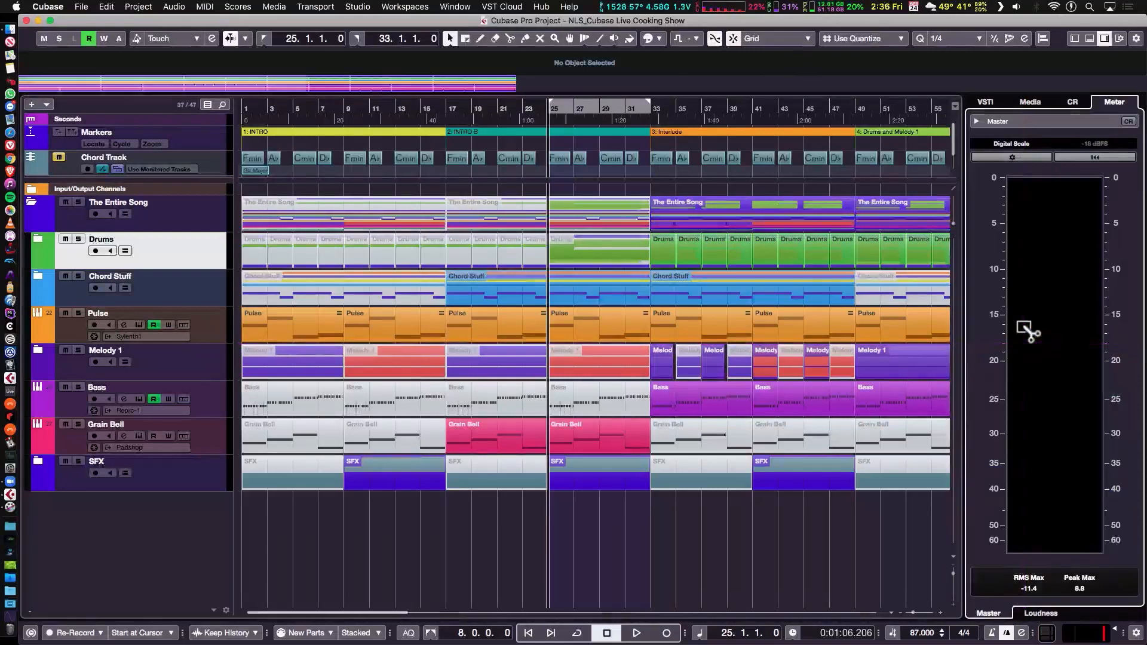
left_click(1030, 102)
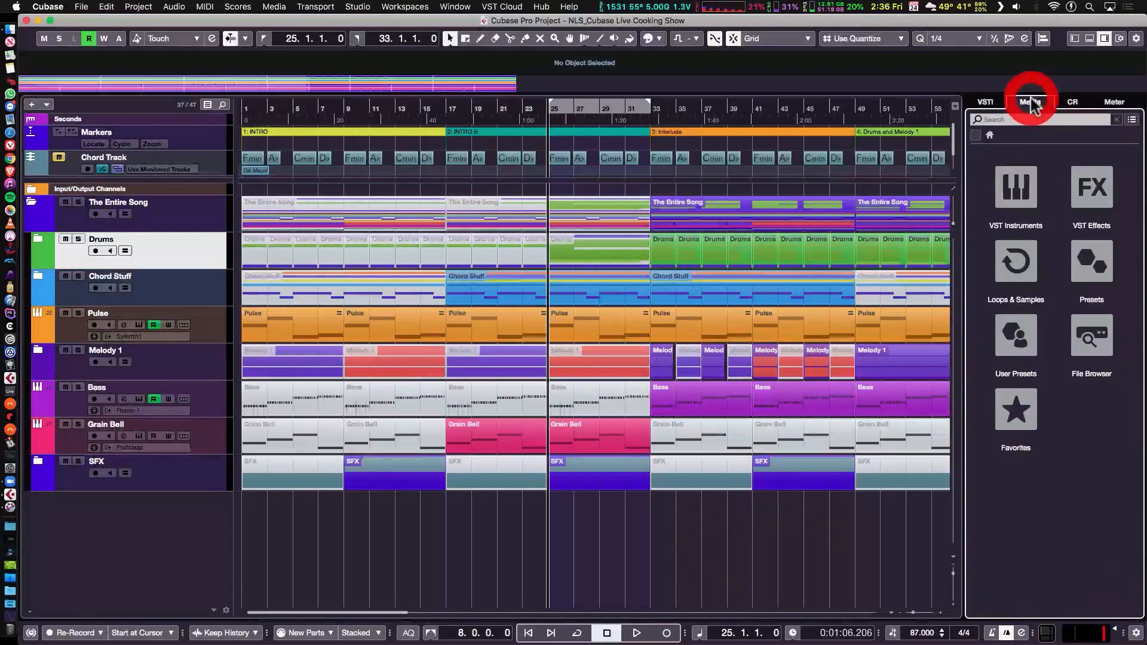
left_click(1096, 328)
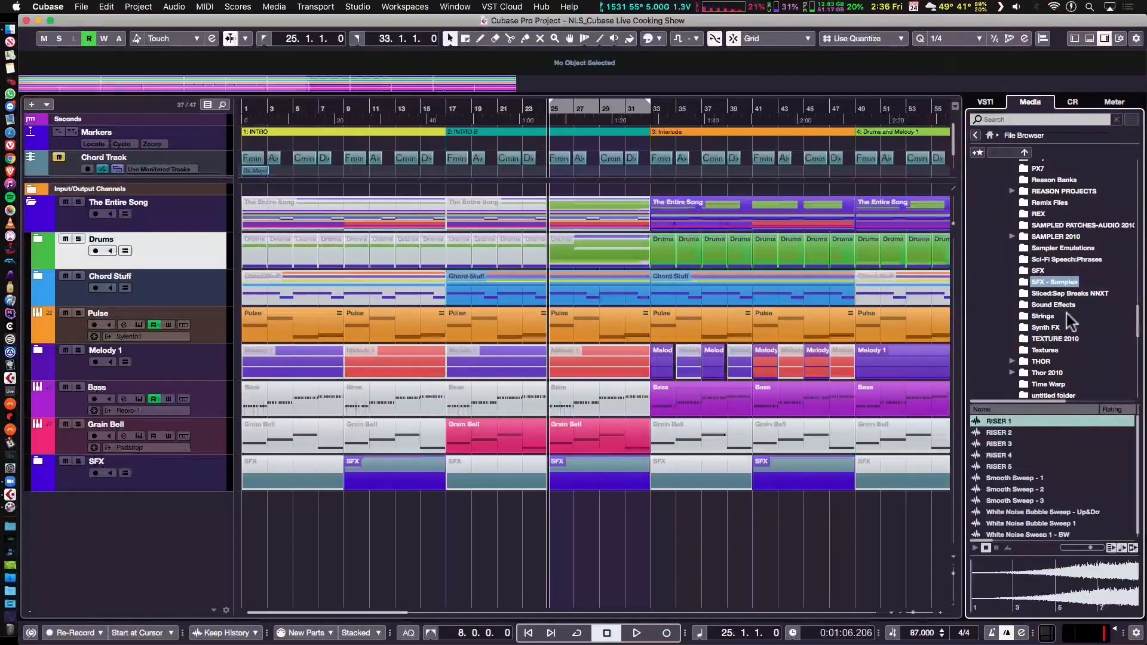
scroll(1073, 311, "up", 10)
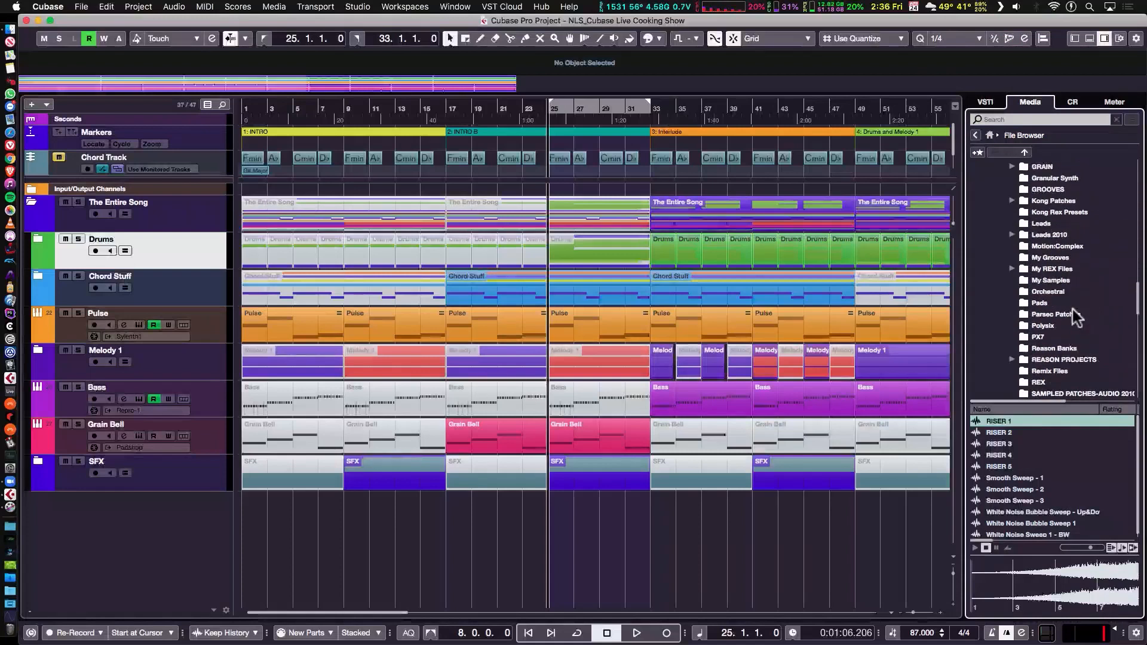
scroll(1073, 310, "up", 5)
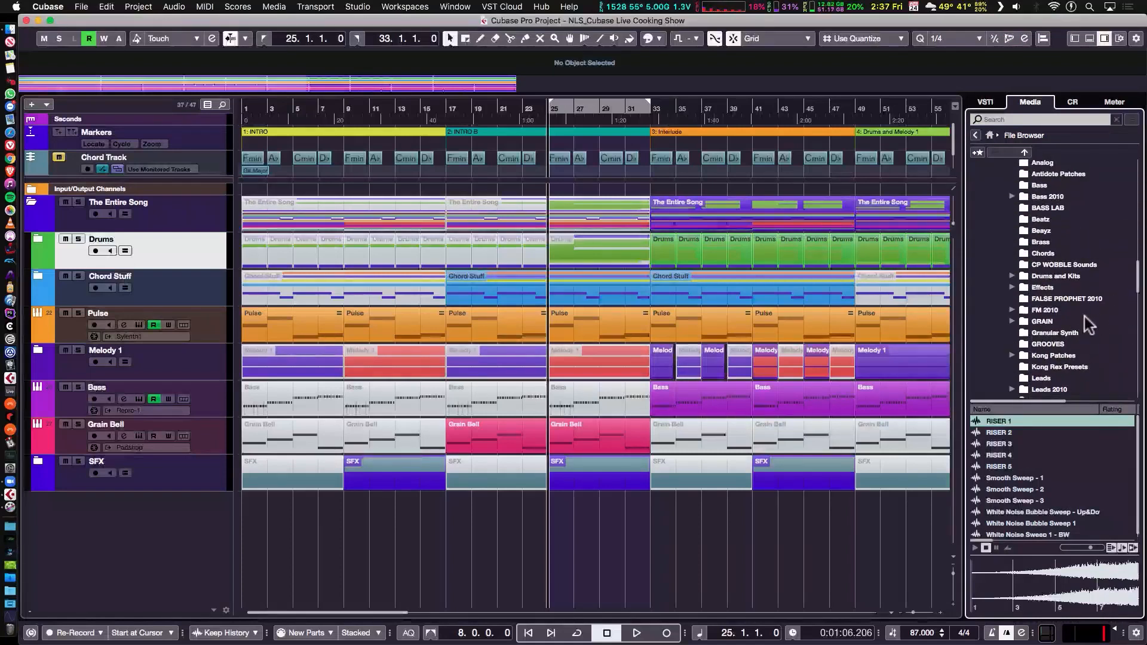
scroll(1085, 316, "up", 5)
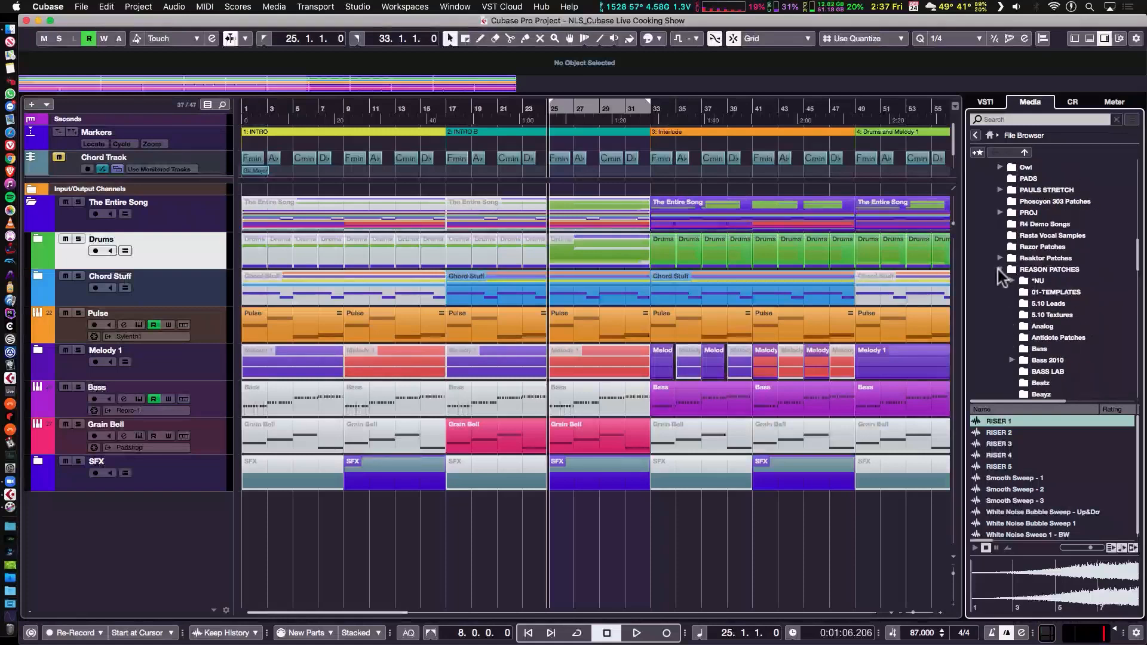
left_click(1003, 270)
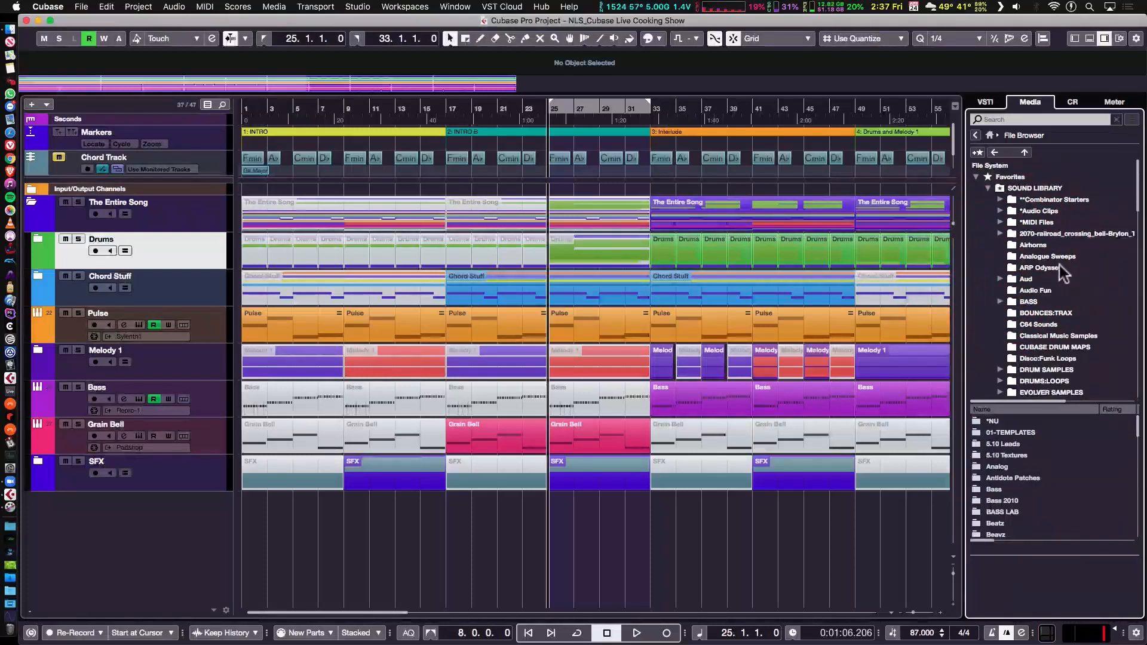
Open the MaxV-909 folder inside TR-909 in the DRUM SAMPLES folder of the SOUND LIBRARY.
scroll(1077, 306, "down", 3)
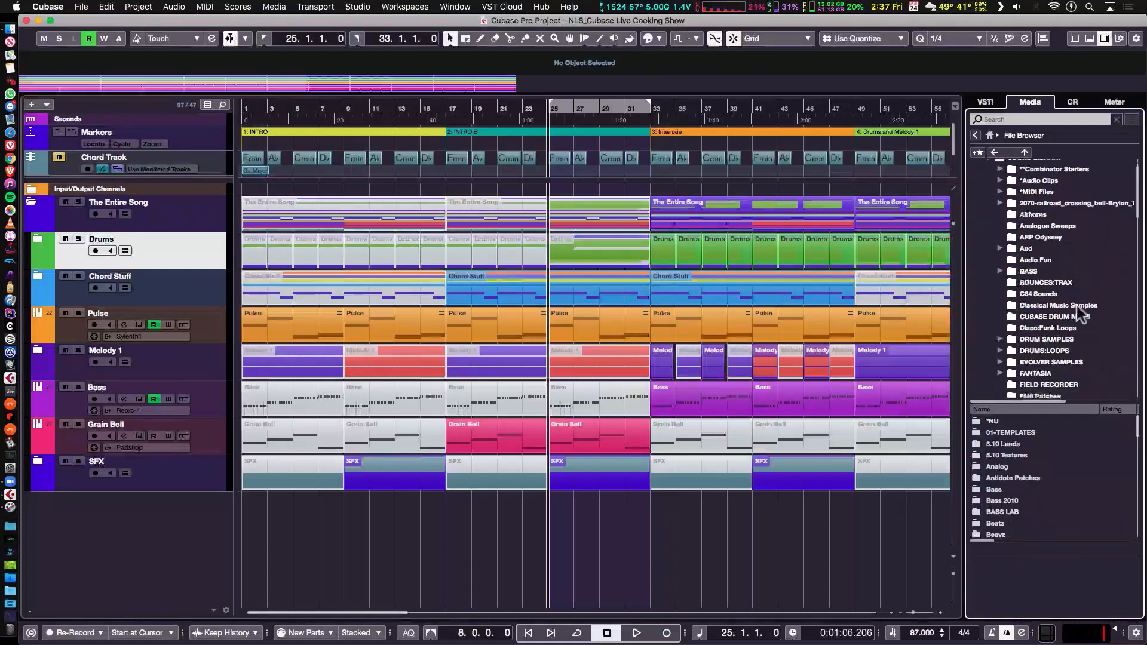
left_click(1001, 339)
scroll(1080, 323, "down", 5)
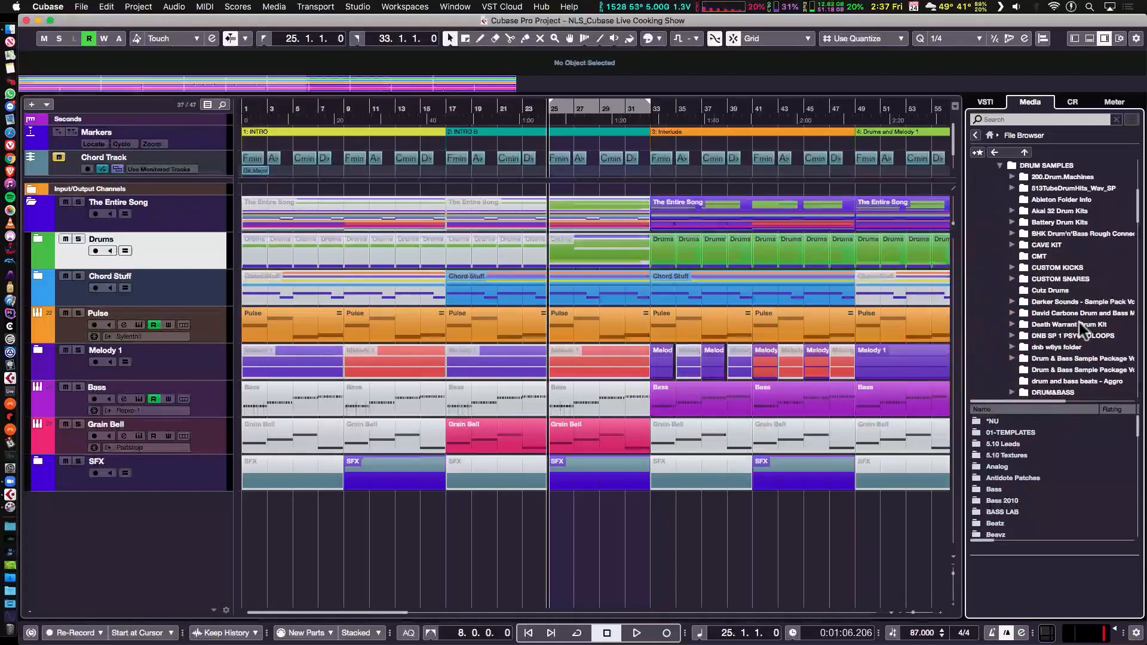
scroll(1079, 323, "down", 10)
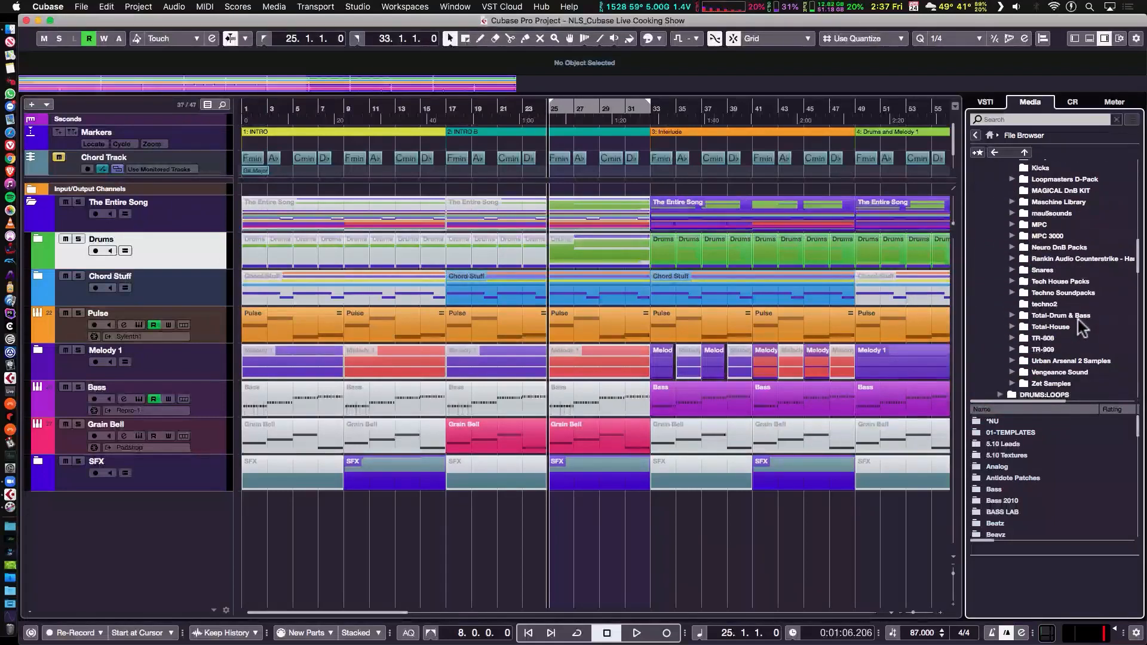
left_click(1012, 350)
scroll(1063, 346, "down", 2)
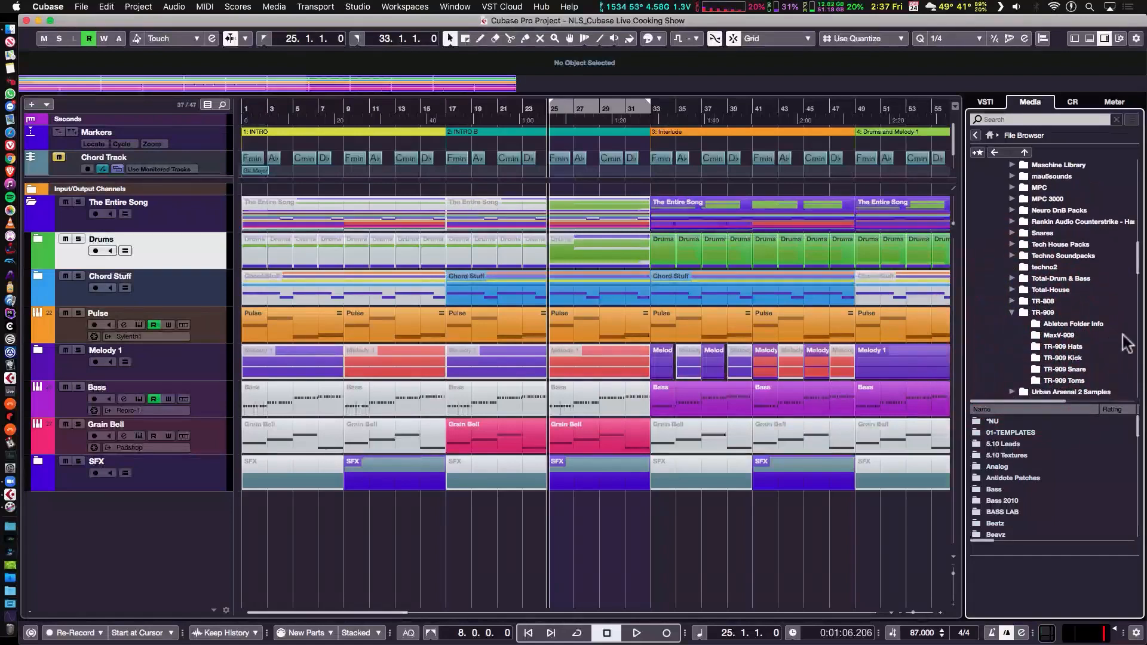
left_click(1058, 335)
Audition the MaxV Roland909 samples 909BDA 01, 909BDB 02 and 909CLAP 03, and select 909BDB 02 again.
left_click(1047, 421)
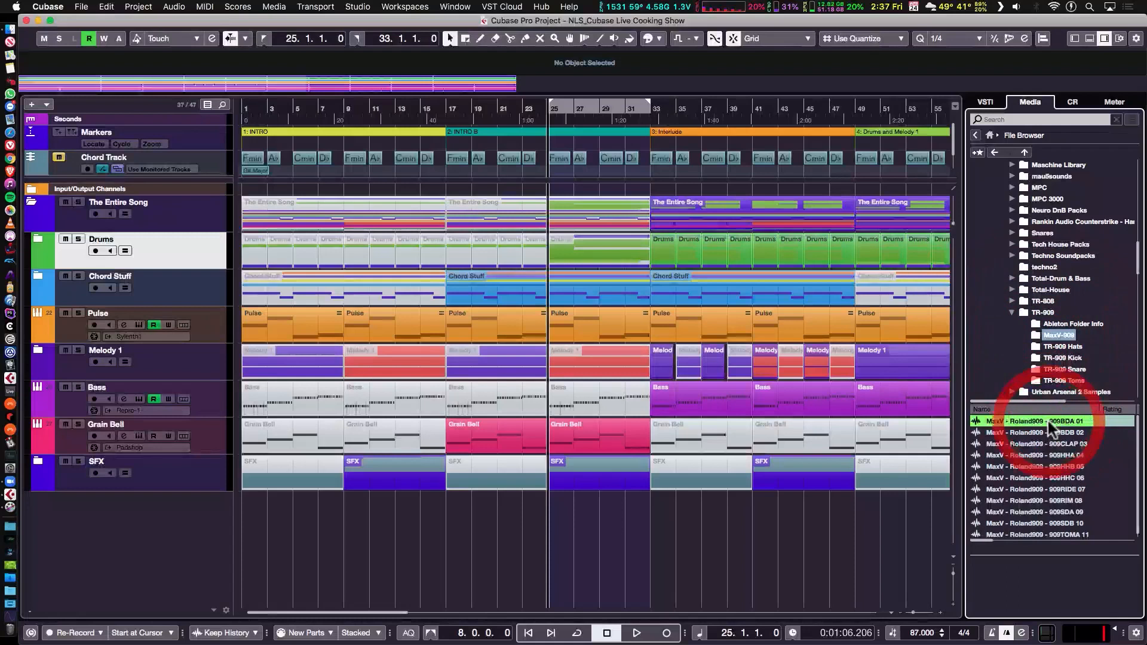
left_click(972, 549)
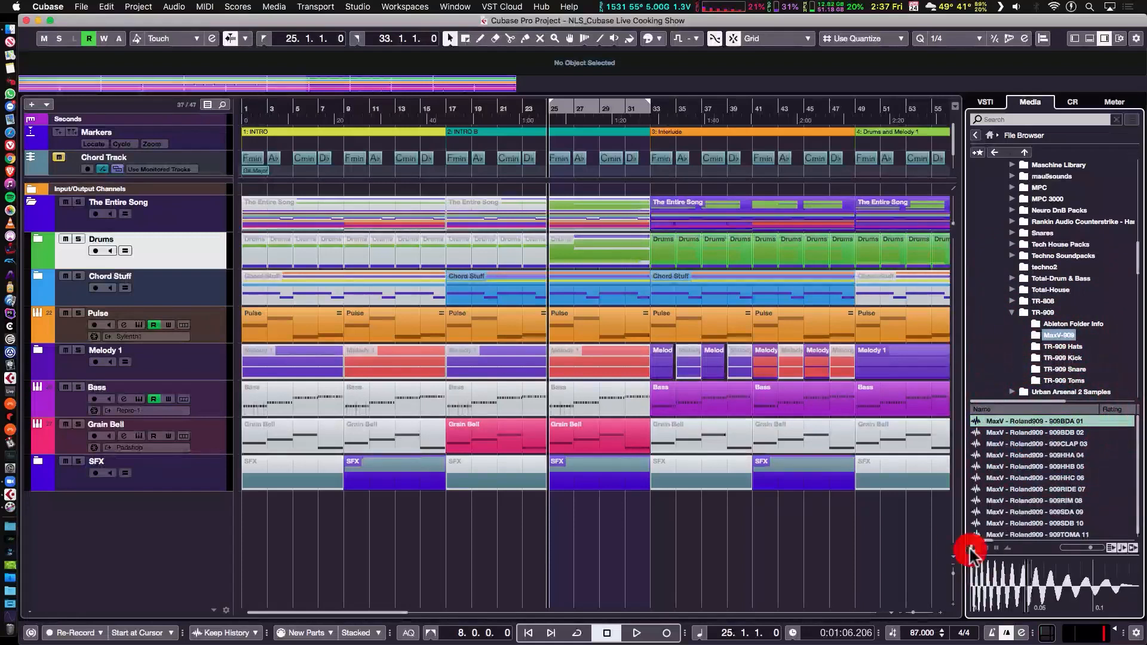
left_click(1042, 432)
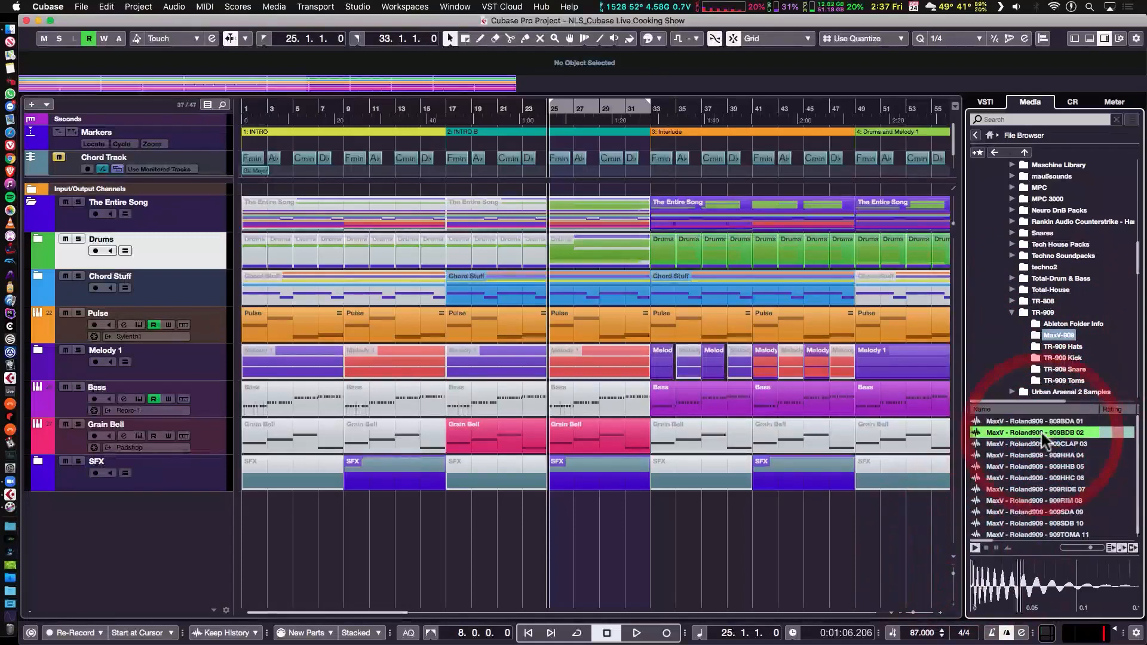
left_click(1037, 444)
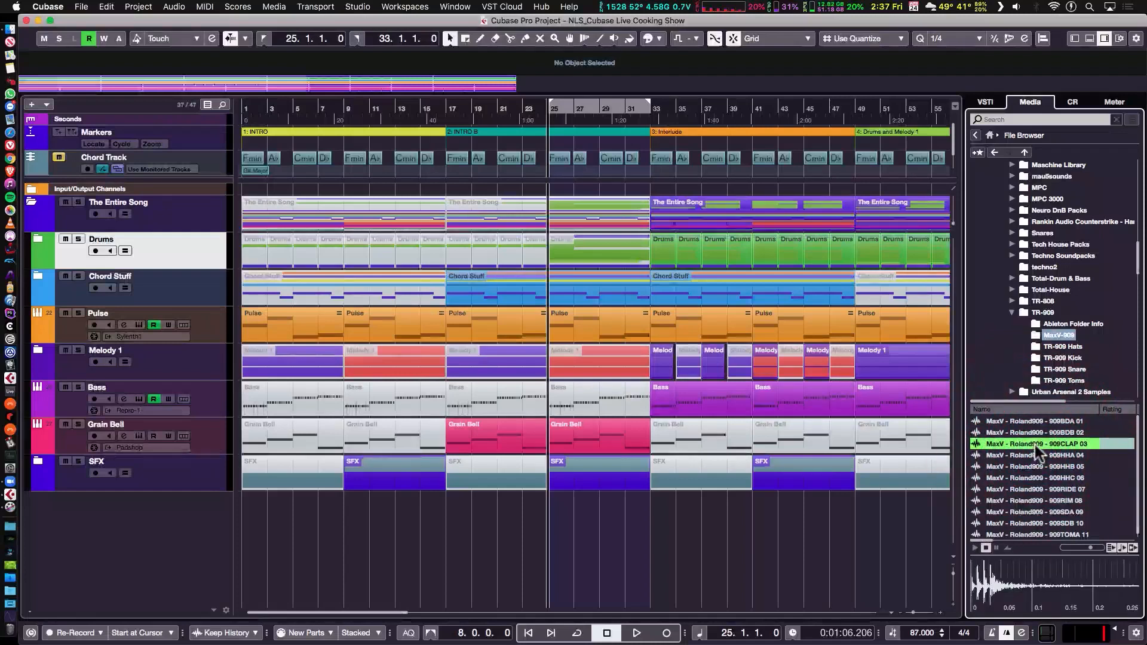
left_click(1038, 432)
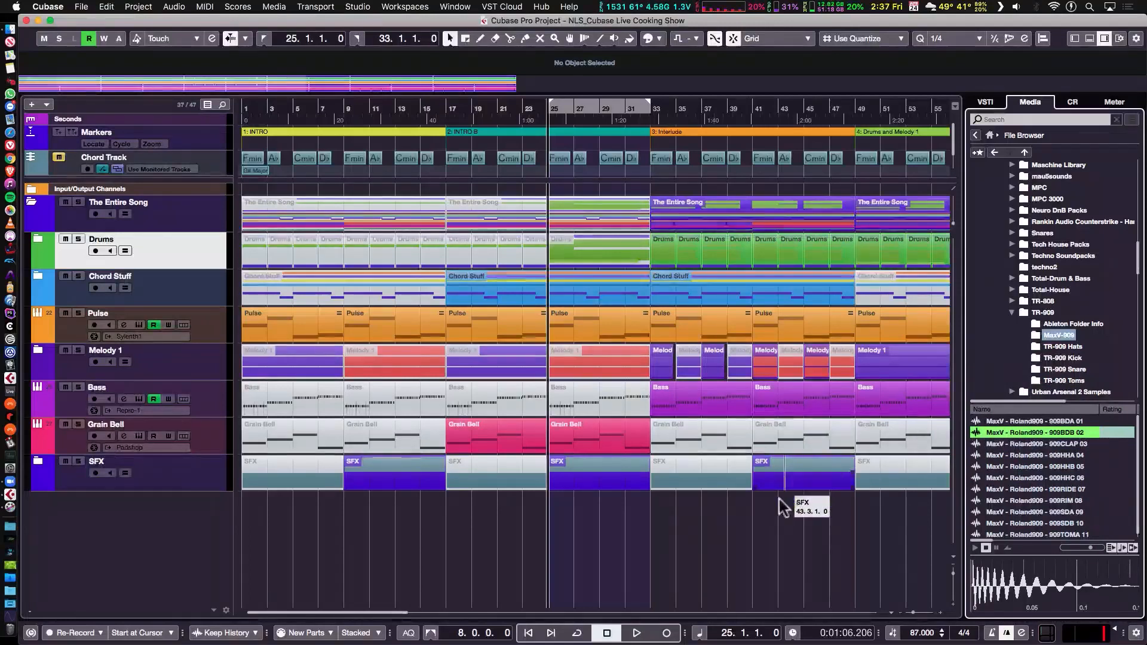
Return focus to the arrangement and move the project cursor to the song start at bar 1.
left_click(773, 526)
left_click(731, 529)
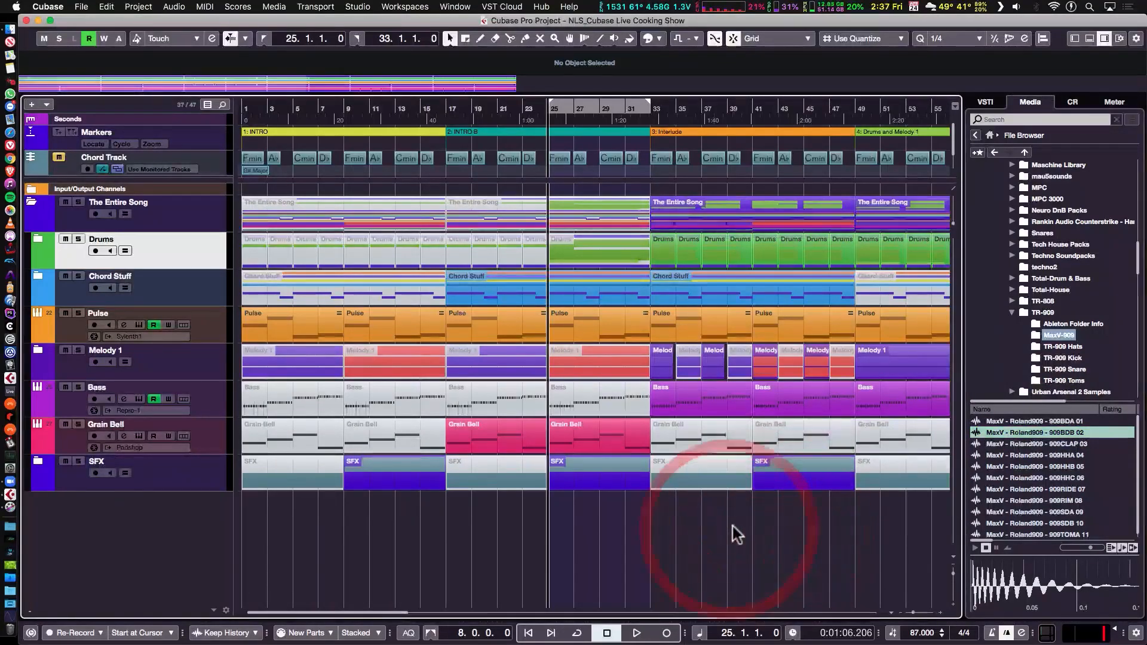
key("Home")
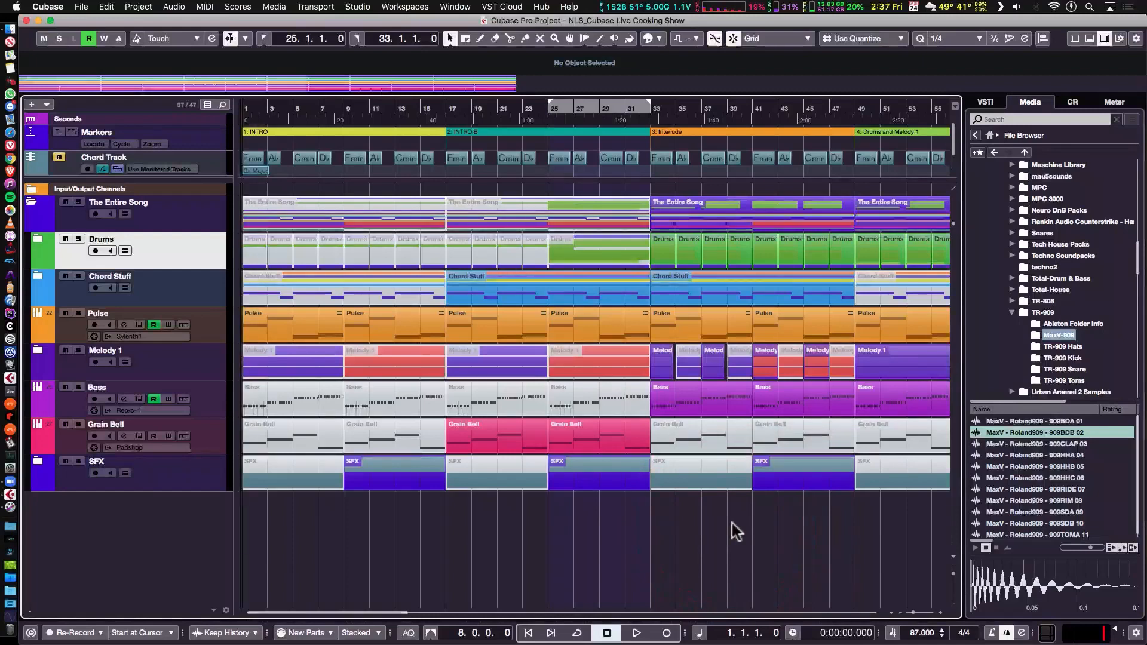
Insert the MaxV - Roland909 - 909BDB 02 sample from the file browser into the project on a new audio track.
left_click(976, 433)
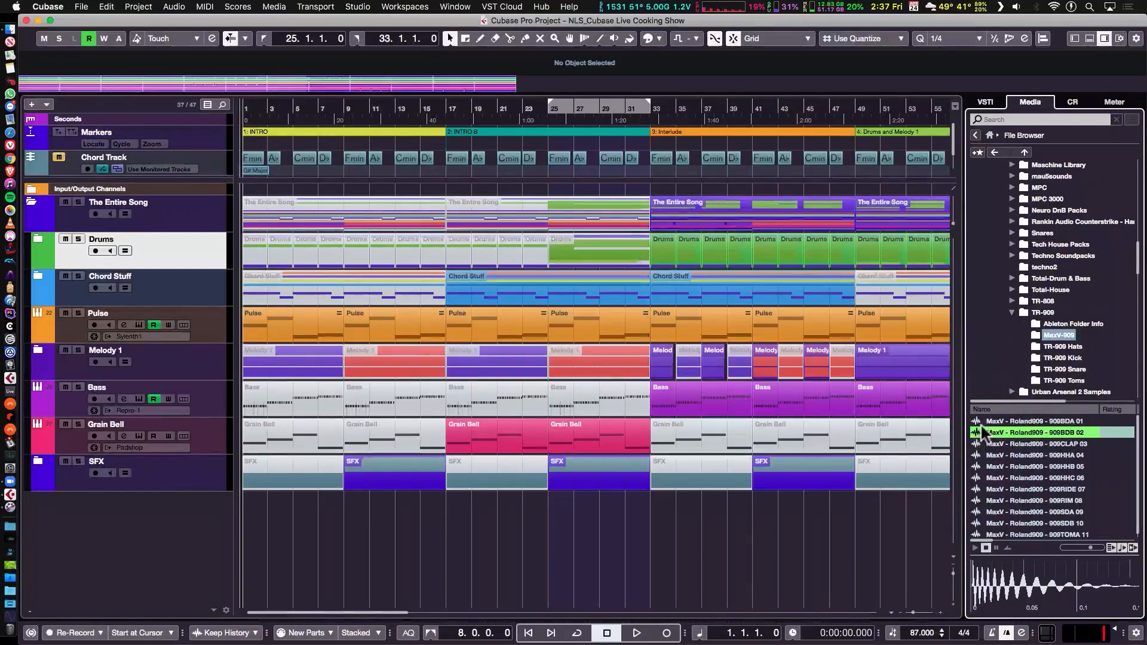
left_click(38, 239)
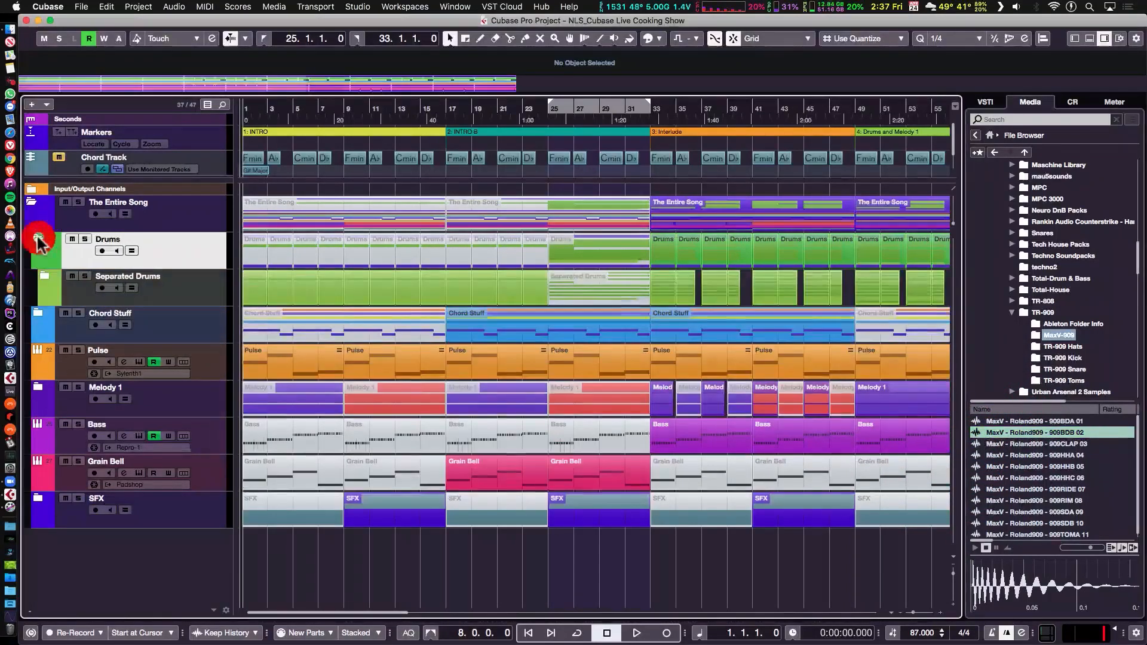
left_click(38, 239)
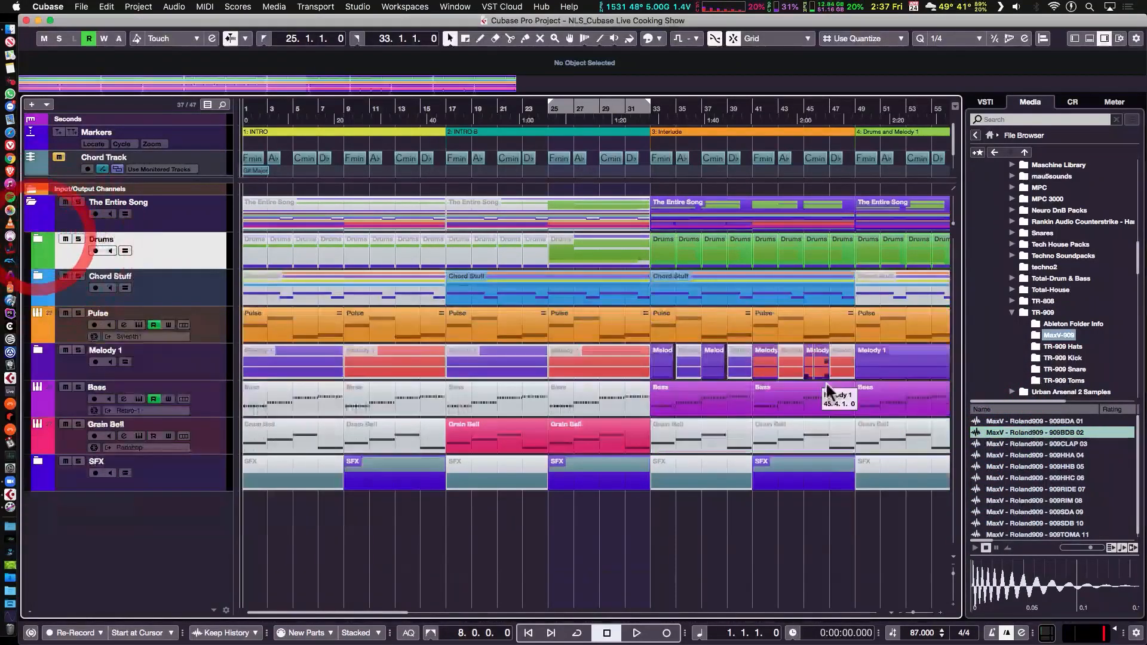
double_click(996, 432)
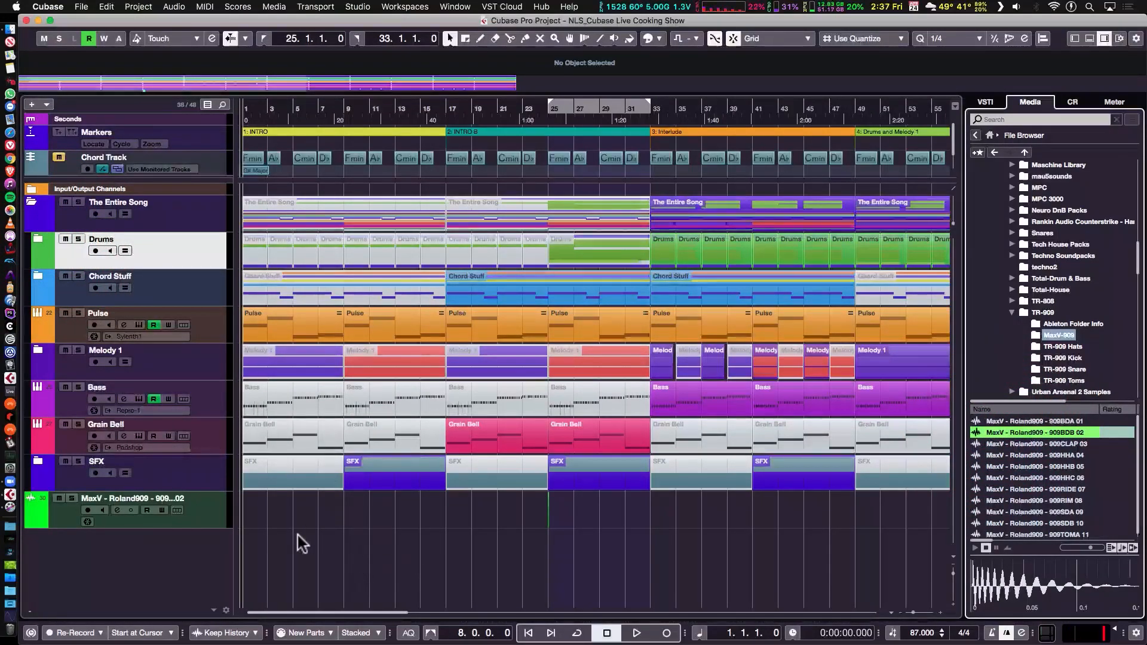
Move the 909BDB 02 kick event to the start of bar 1 and hide the right zone.
key("h")
key("h")
key("h")
key("h")
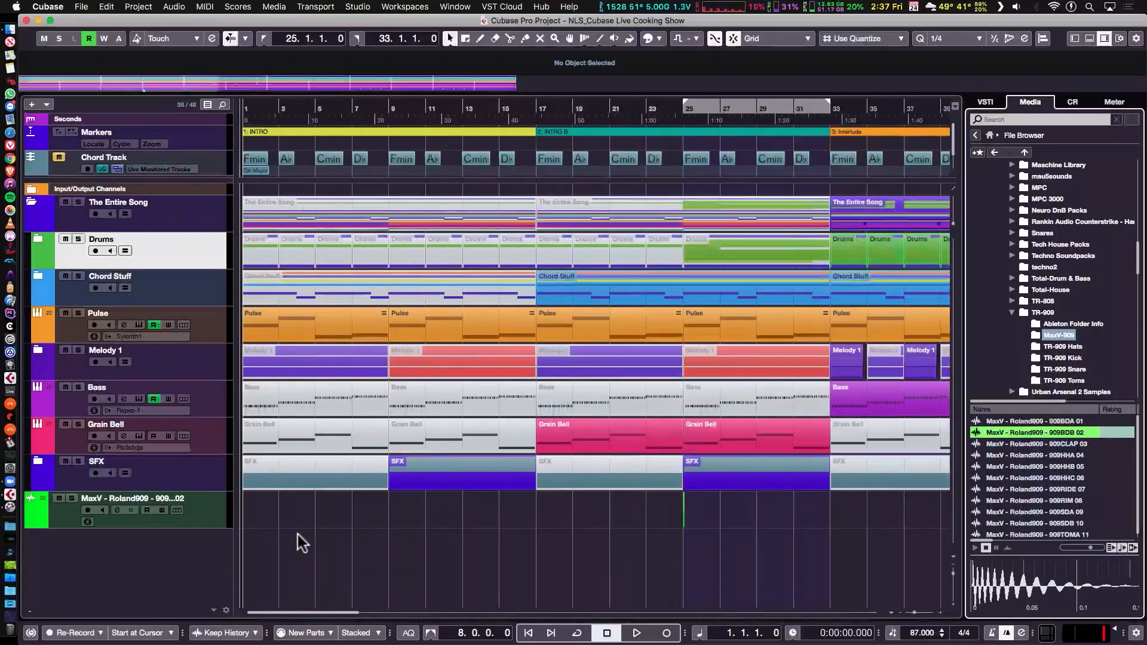
key("h")
key("h")
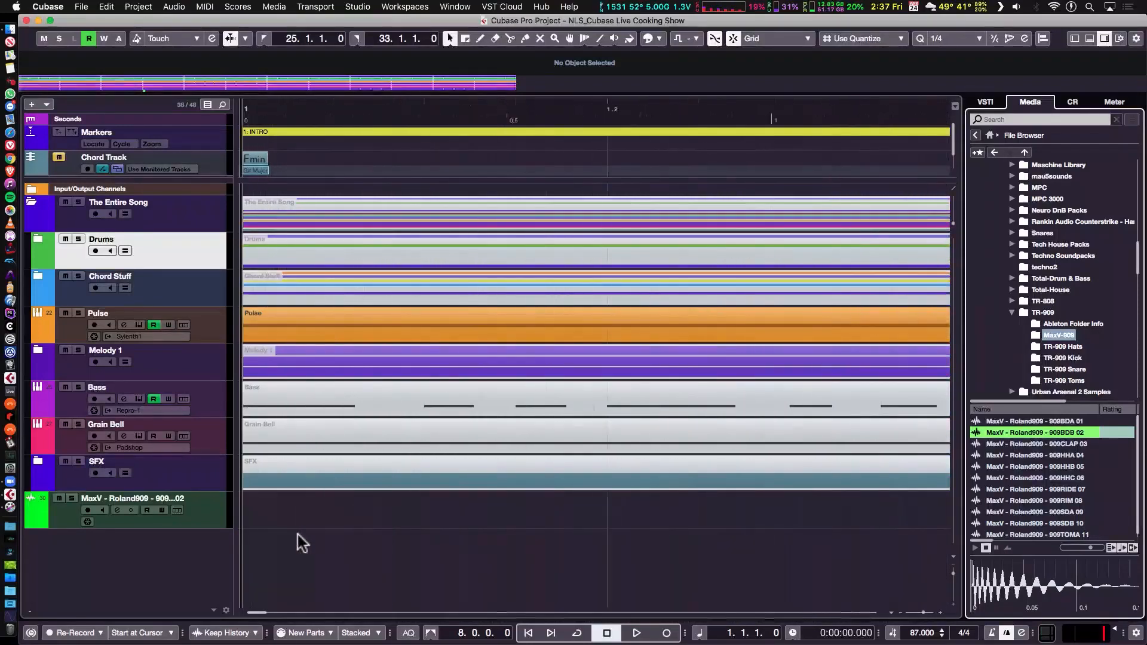
key("g")
key("g")
key("g")
key("g")
key("g")
key("g")
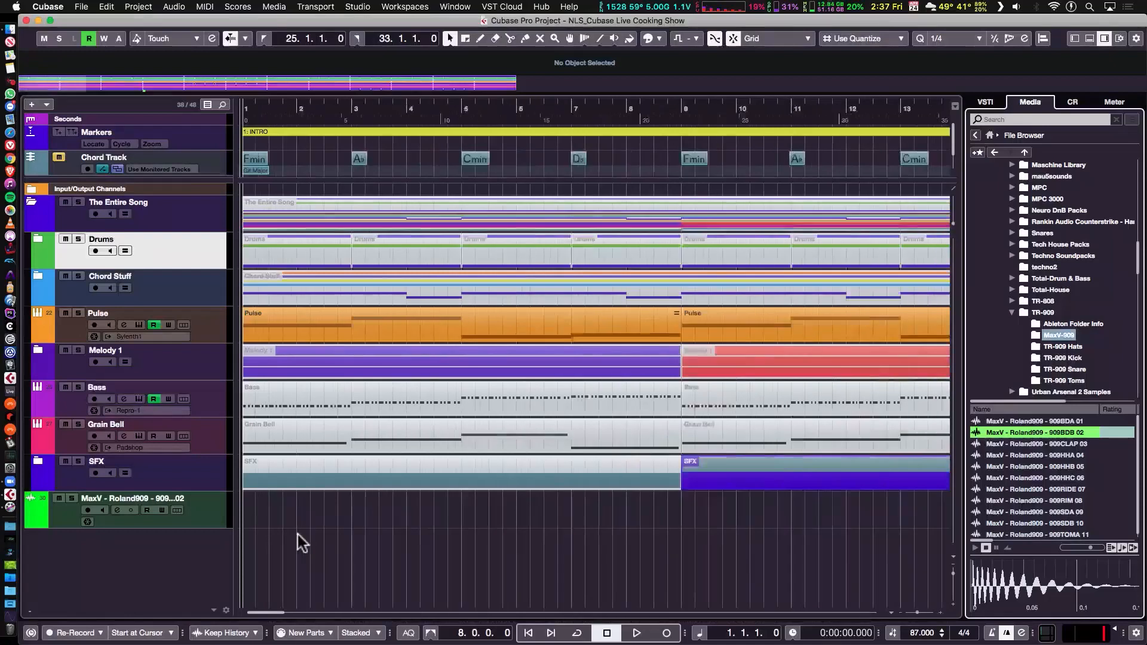
key("h")
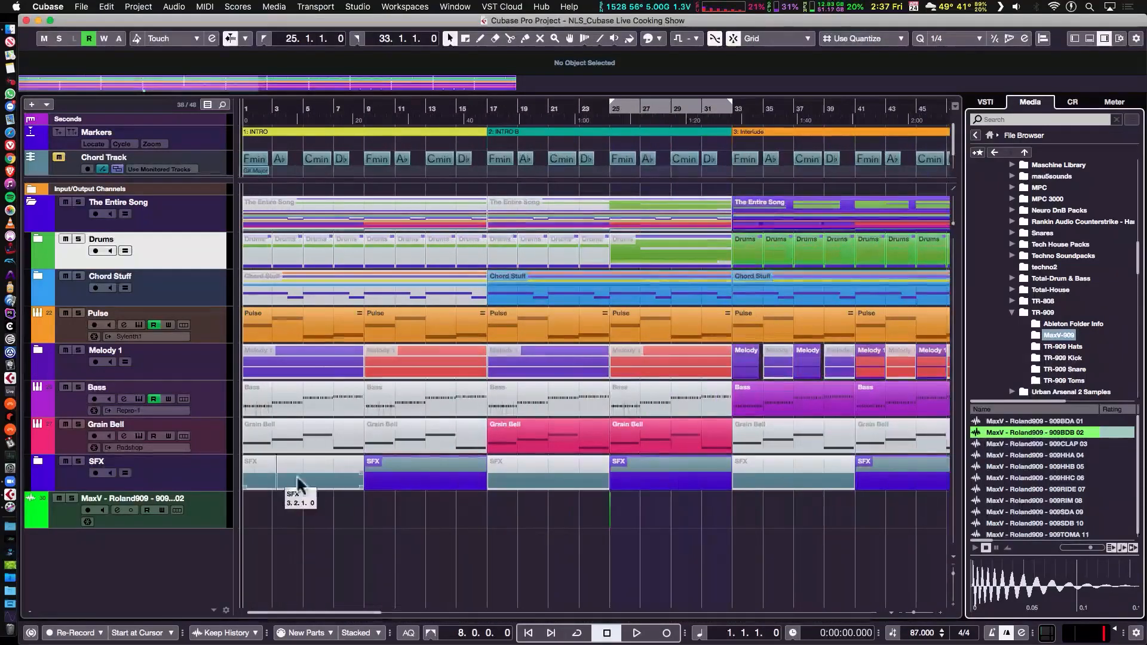
left_click(585, 506)
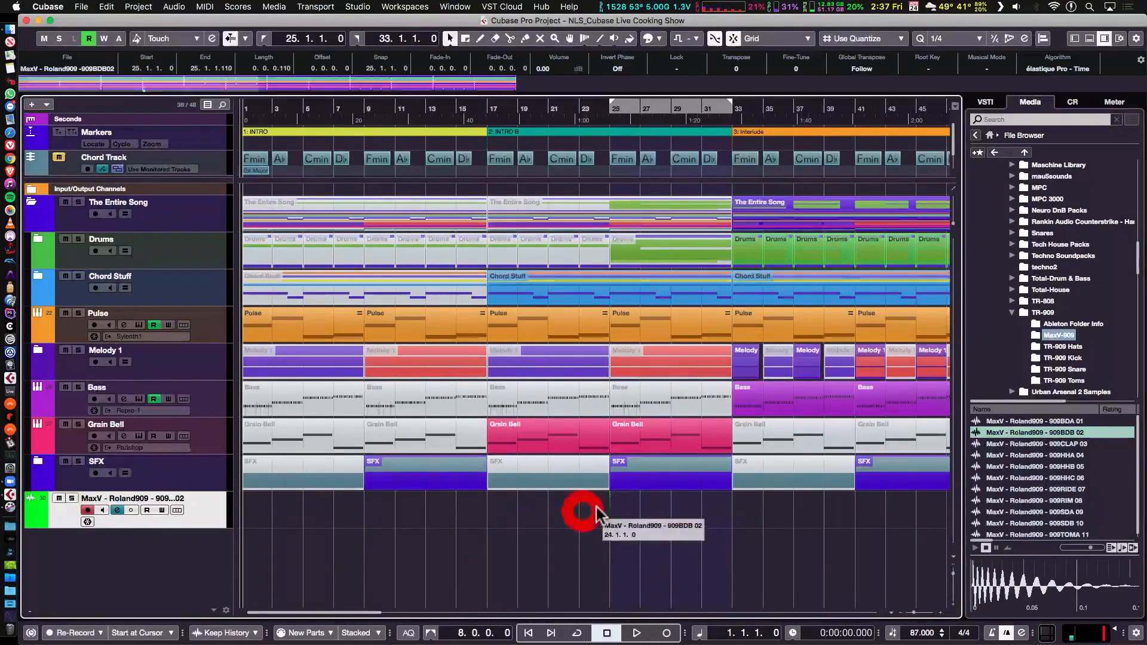
key("8")
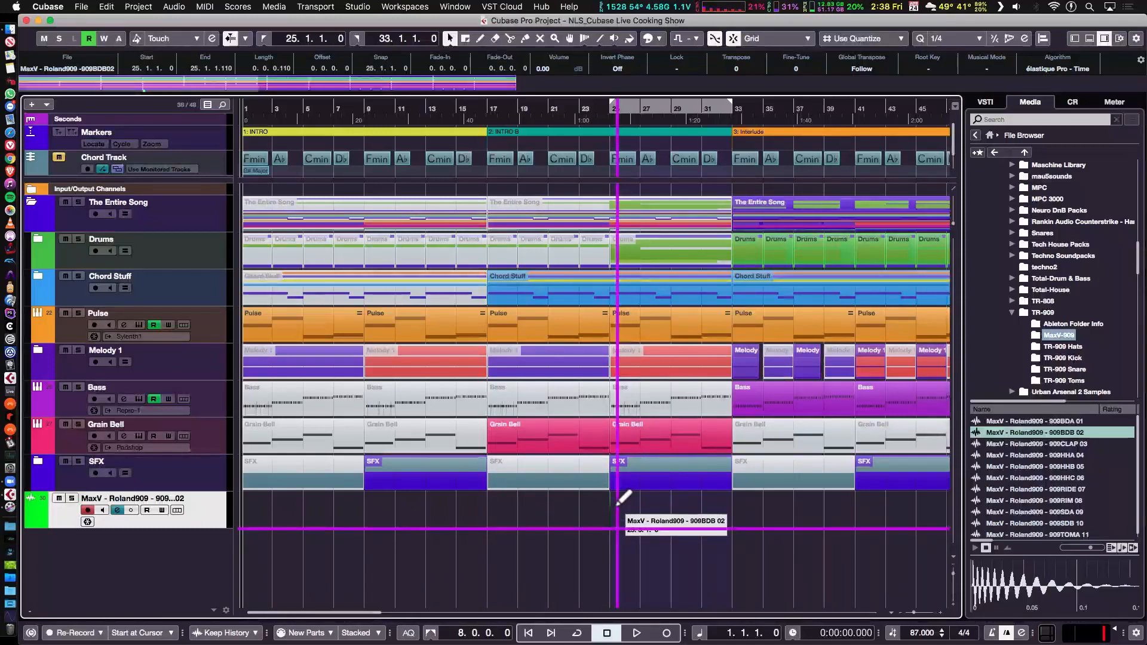
key("h")
key("h")
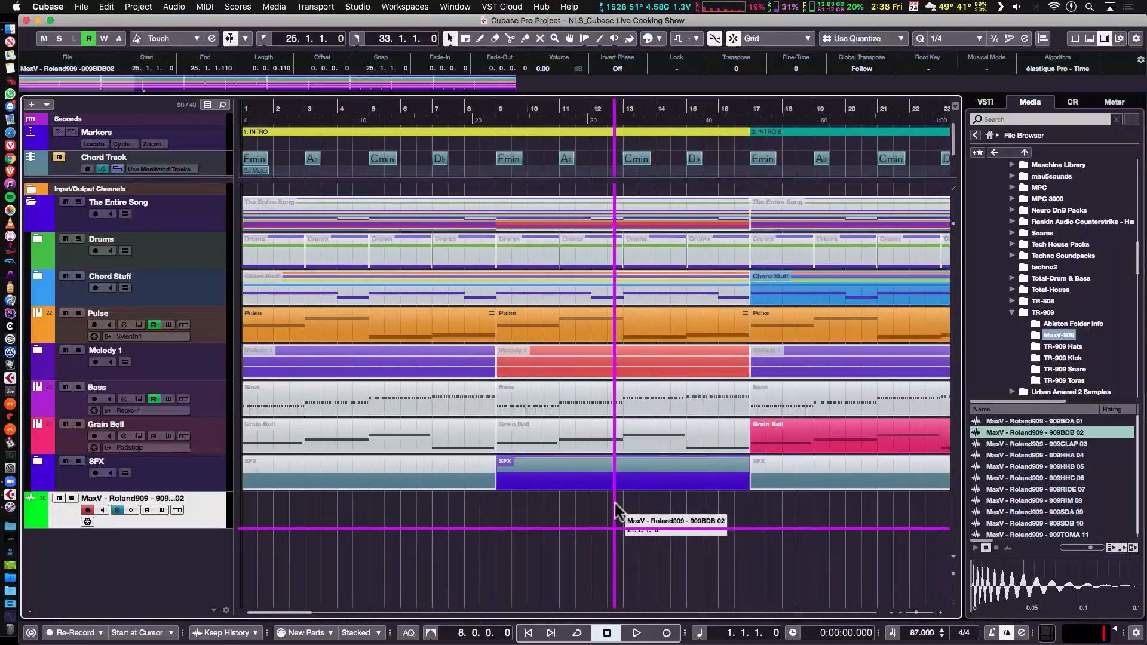
scroll(697, 499, "right", 3)
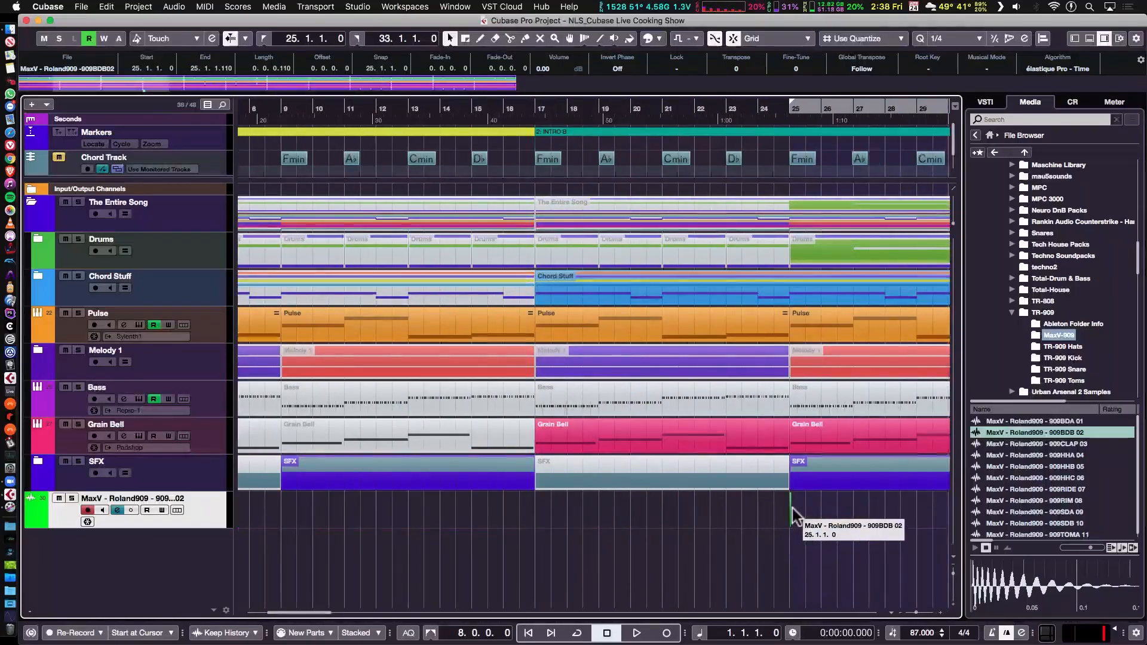
left_click_drag(791, 512, 246, 505)
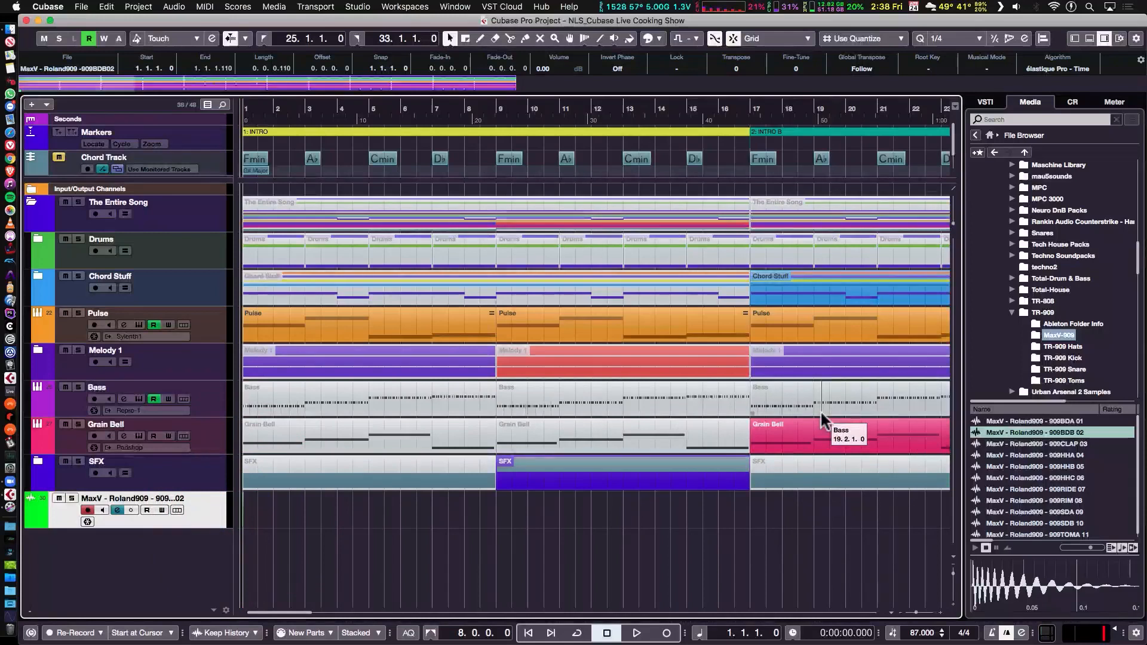
left_click(1115, 102)
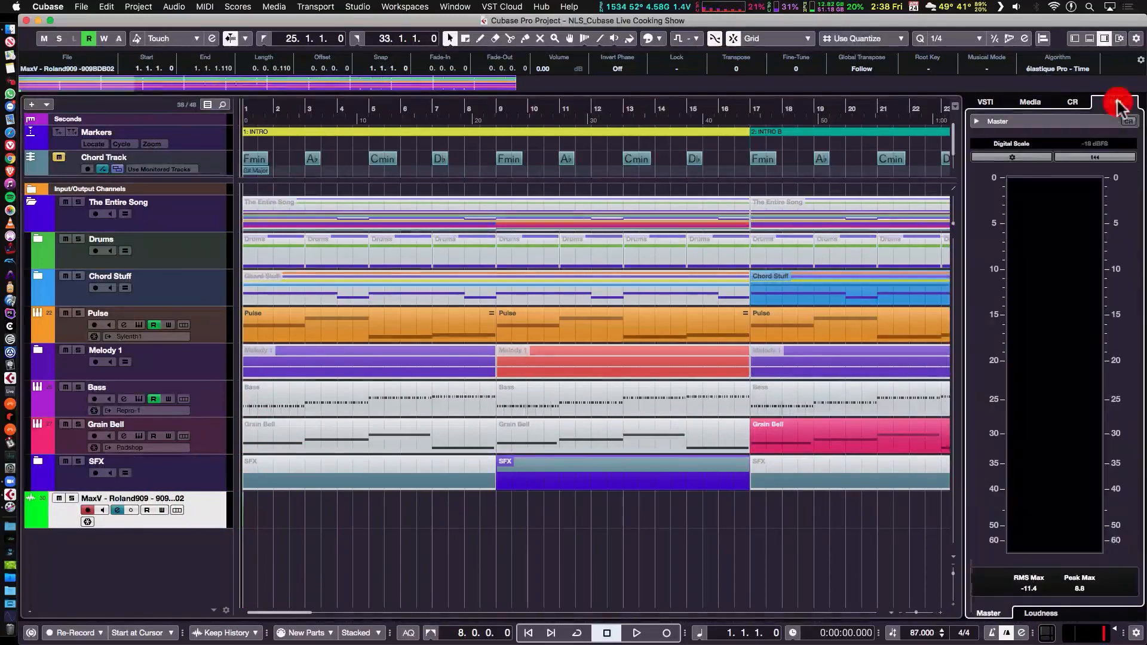
key("super+alt+r")
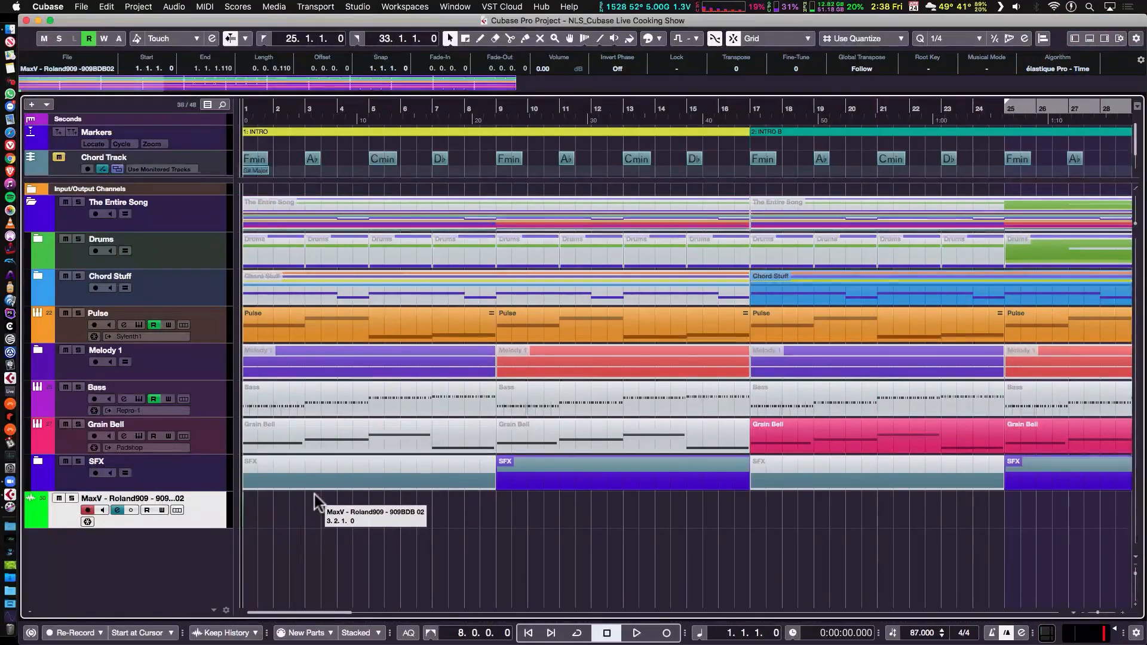
Copy the kick event in bar 1 onto beats 2, 3 and 4.
key("h")
key("h")
key("h")
key("h")
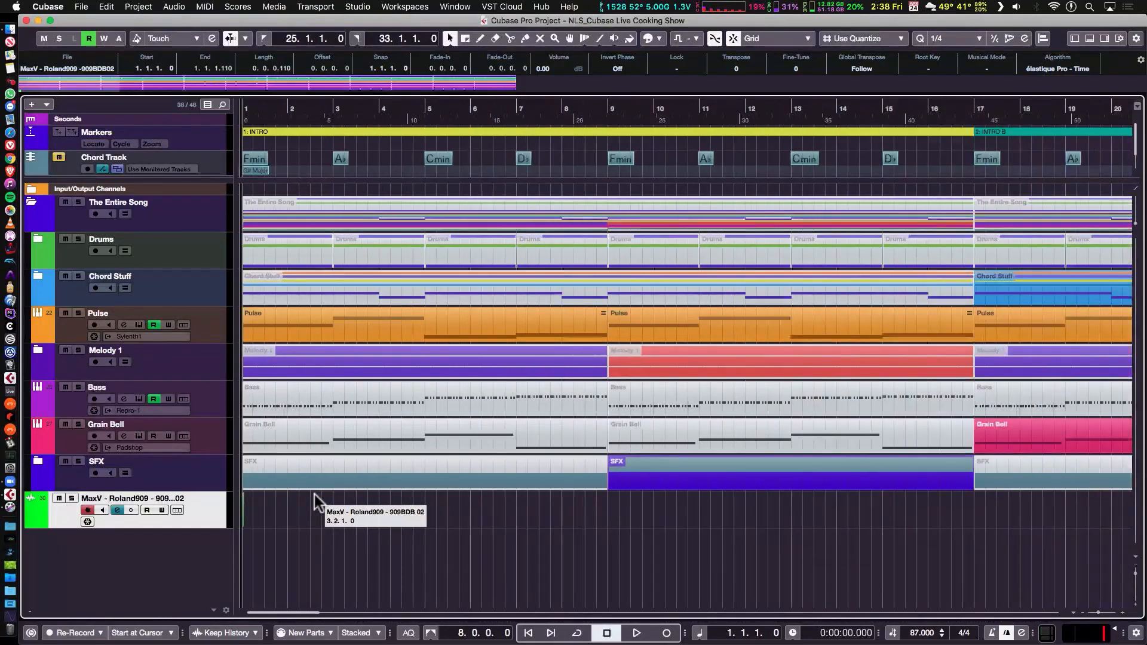
key("h")
key("h")
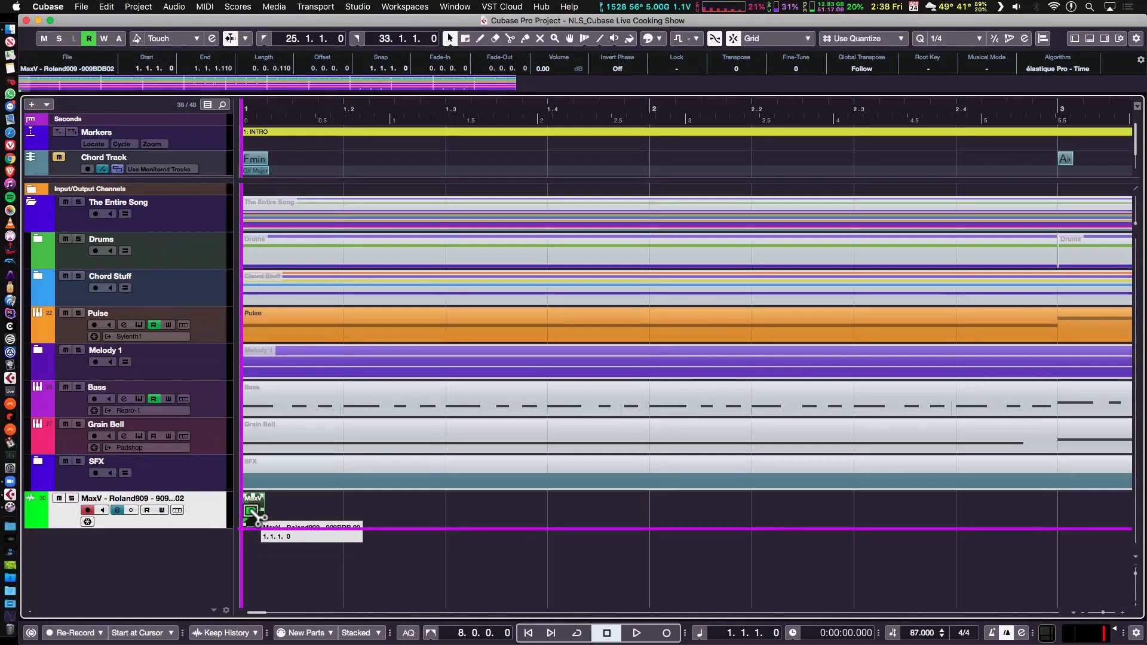
left_click_drag(254, 512, 454, 520)
left_click_drag(455, 514, 537, 505)
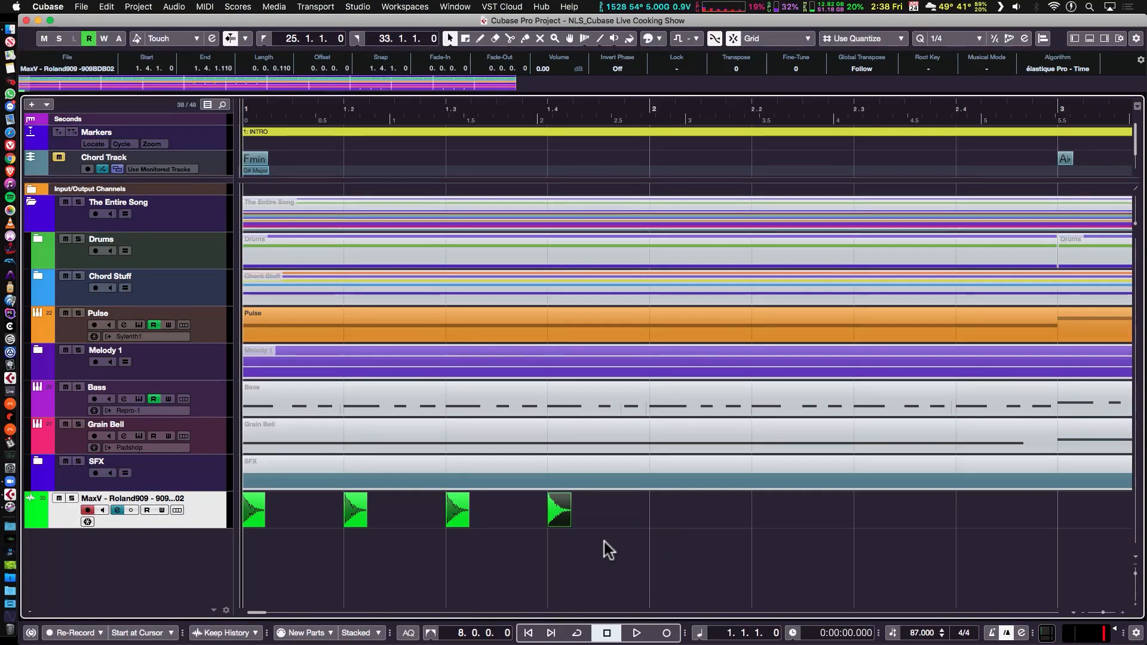
Combine the four kick events into one audio part and extend its end to 2.1.1.0.
left_click_drag(619, 502, 253, 526)
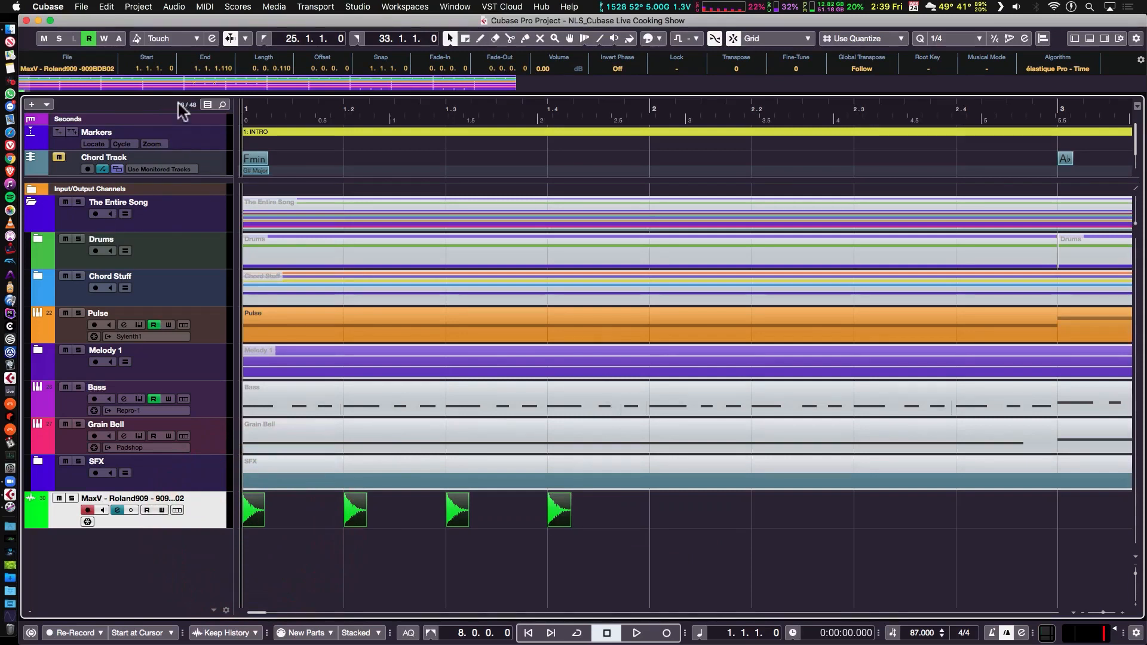
left_click(172, 7)
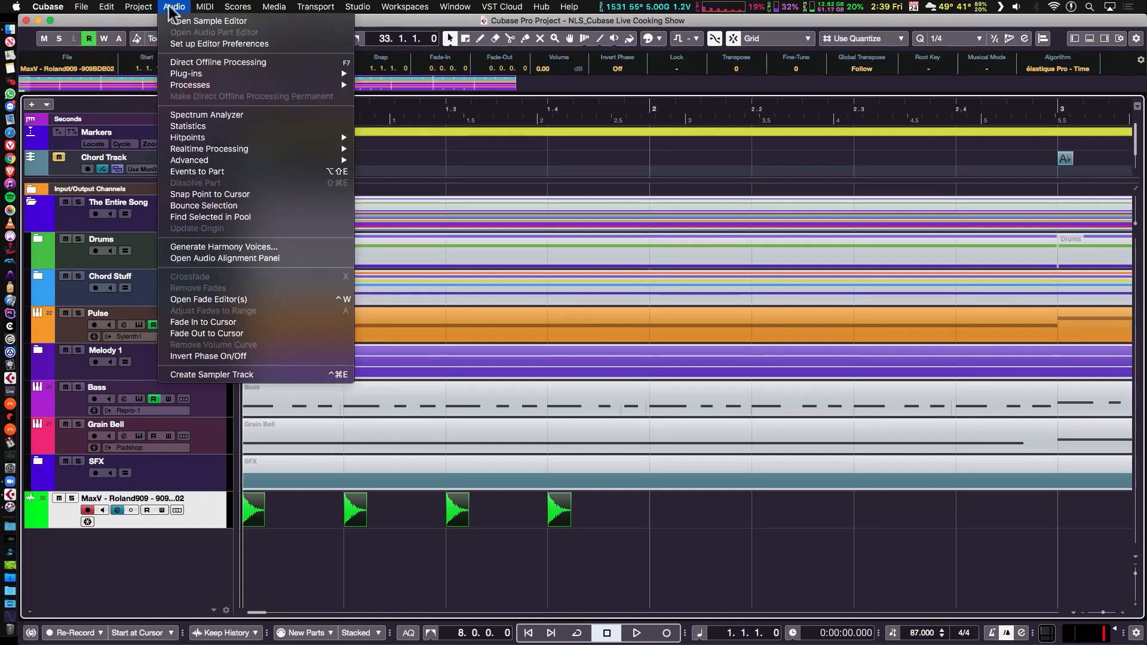
left_click(234, 171)
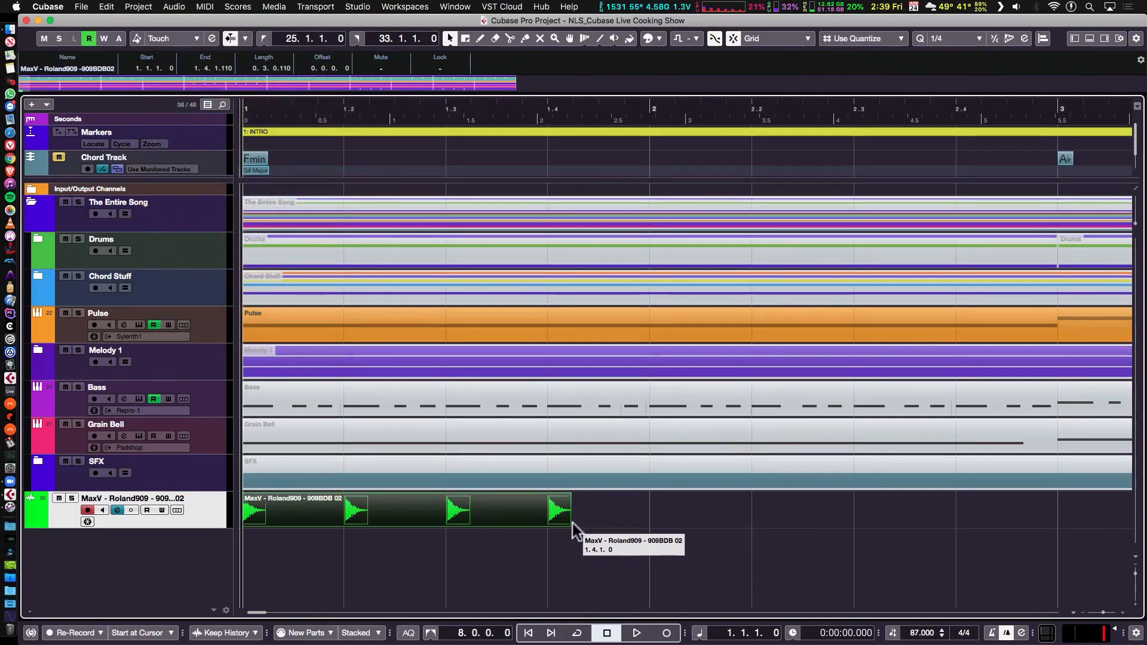
left_click_drag(572, 524, 627, 521)
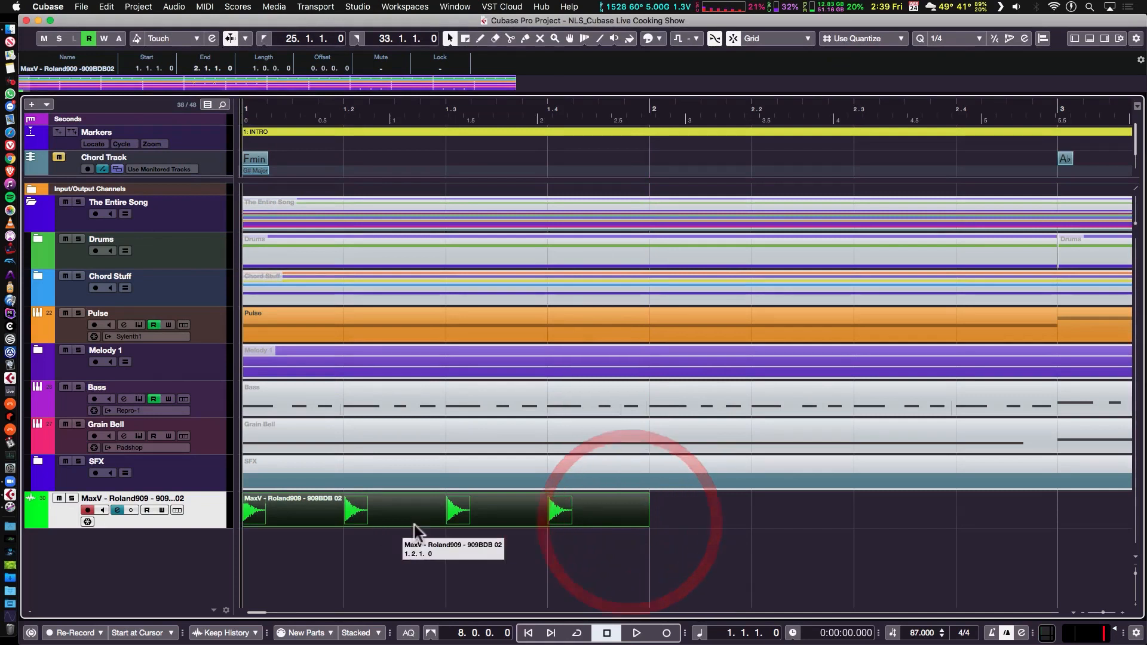
left_click_drag(314, 525, 356, 515)
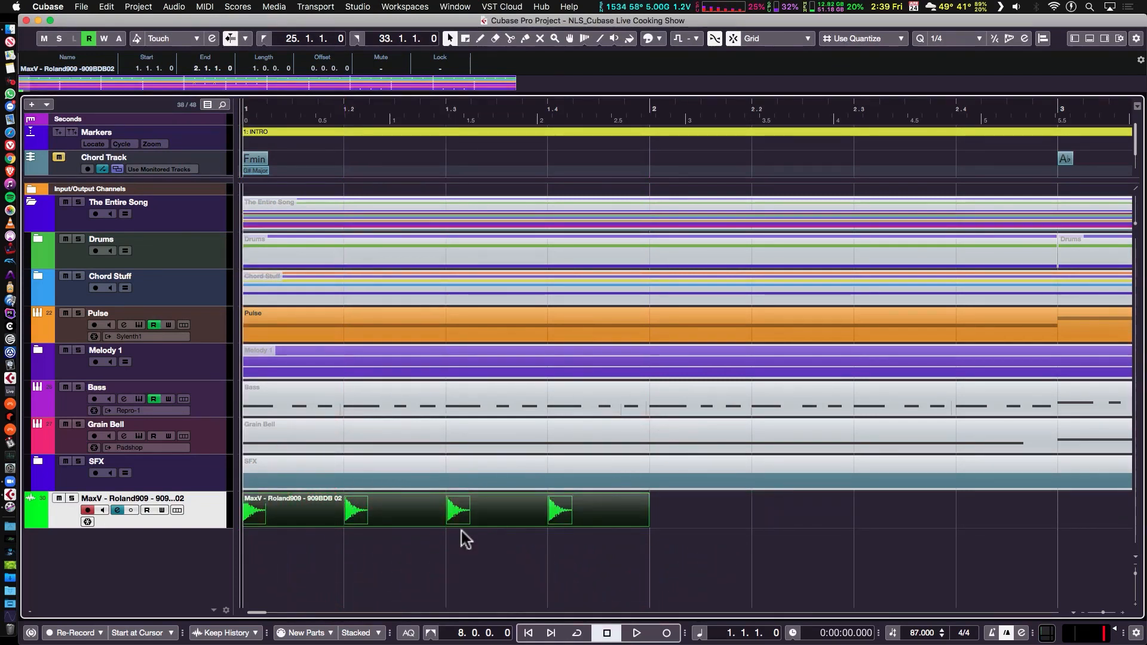
Duplicate the one-bar kick part three times to fill bars 2 to 4.
key("g")
key("g")
key("g")
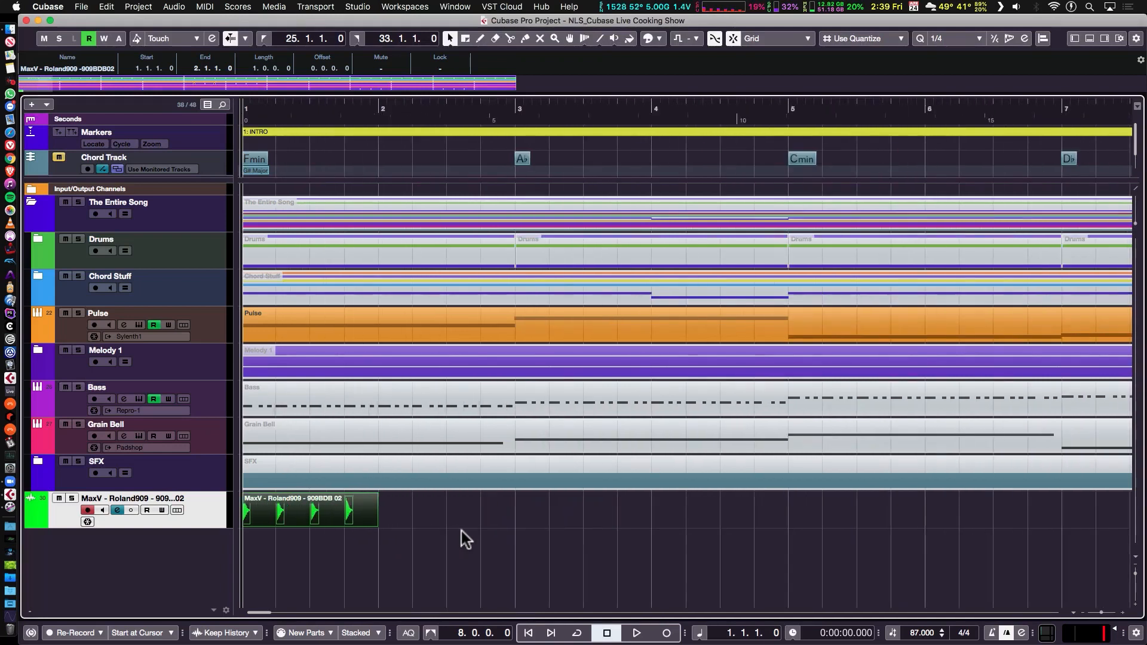
key("g")
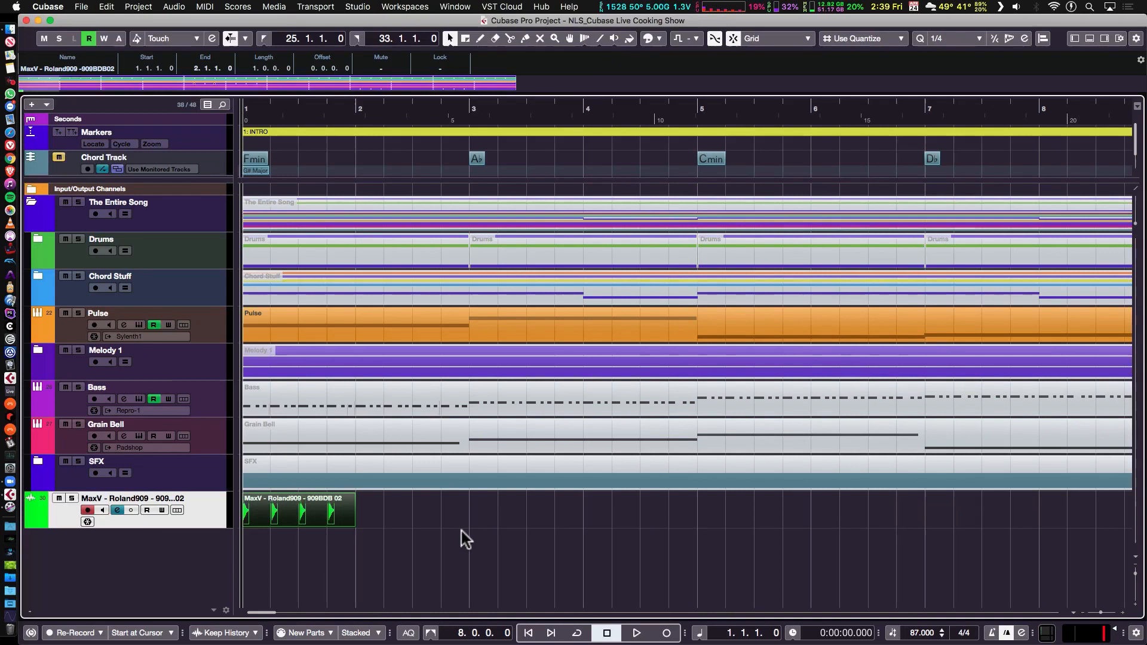
key("super+d")
key("super+d")
key("super+d")
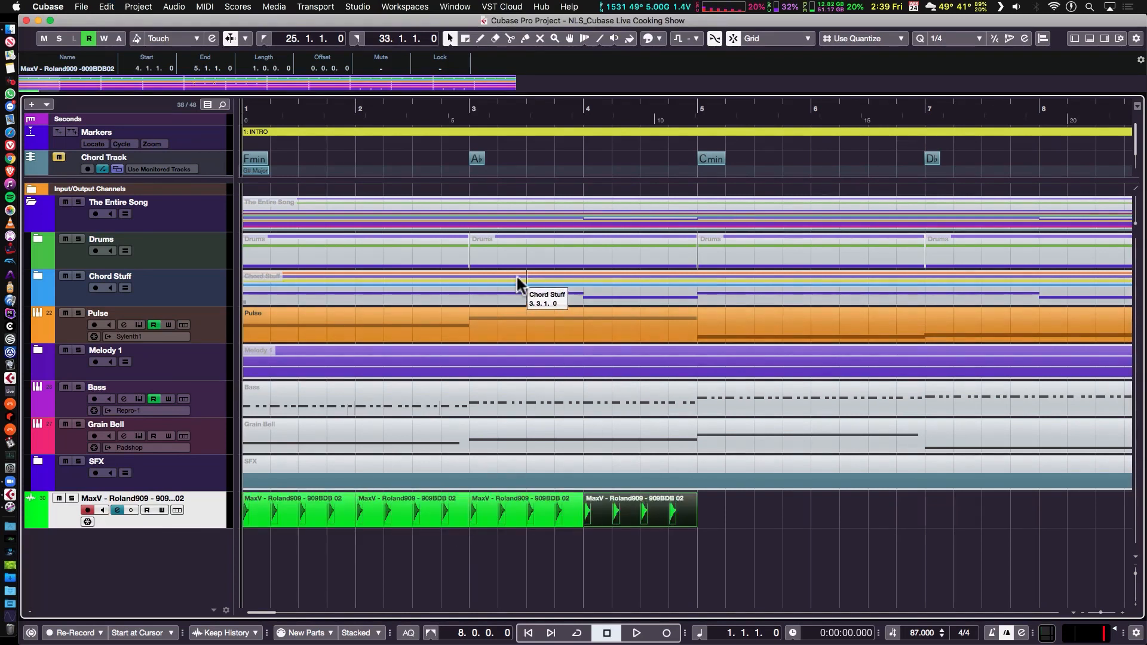
Play the song from bar 9 and from bar 17 with a wider section in view, and stop playback.
key("g")
key("g")
key("g")
key("g")
key("g")
key("g")
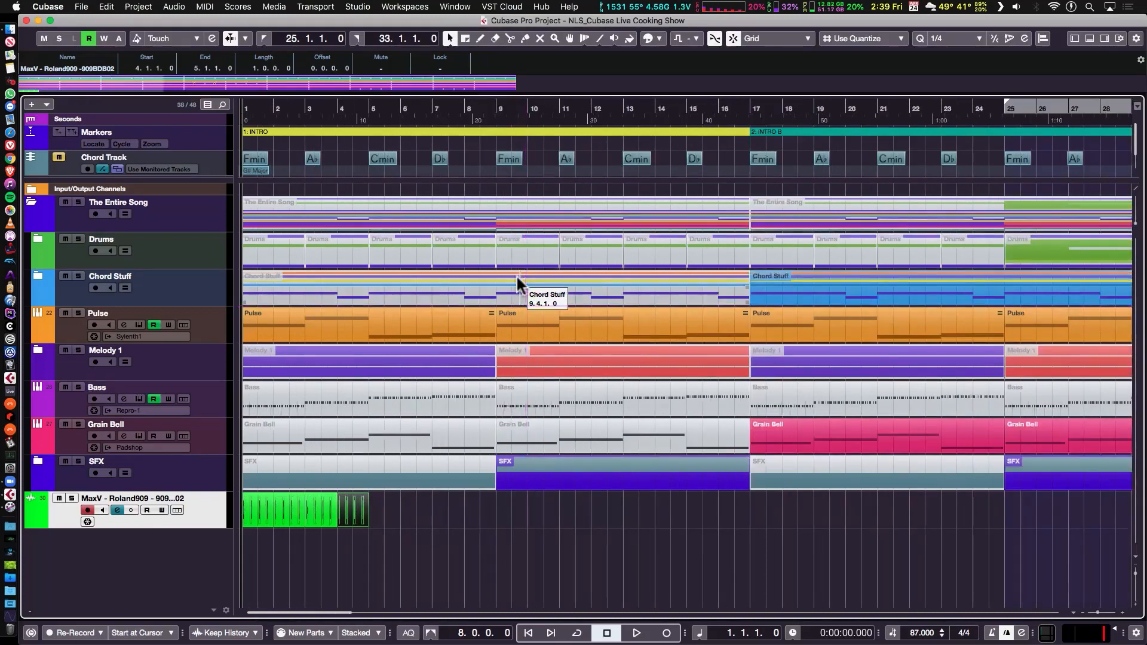
double_click(495, 105)
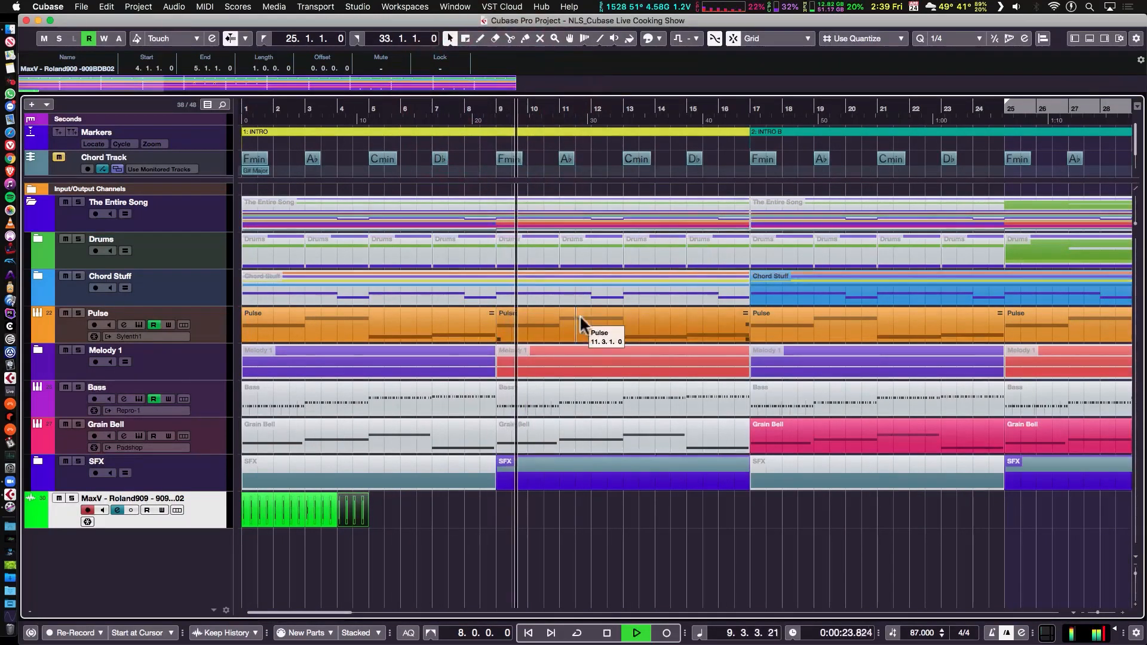
key("f")
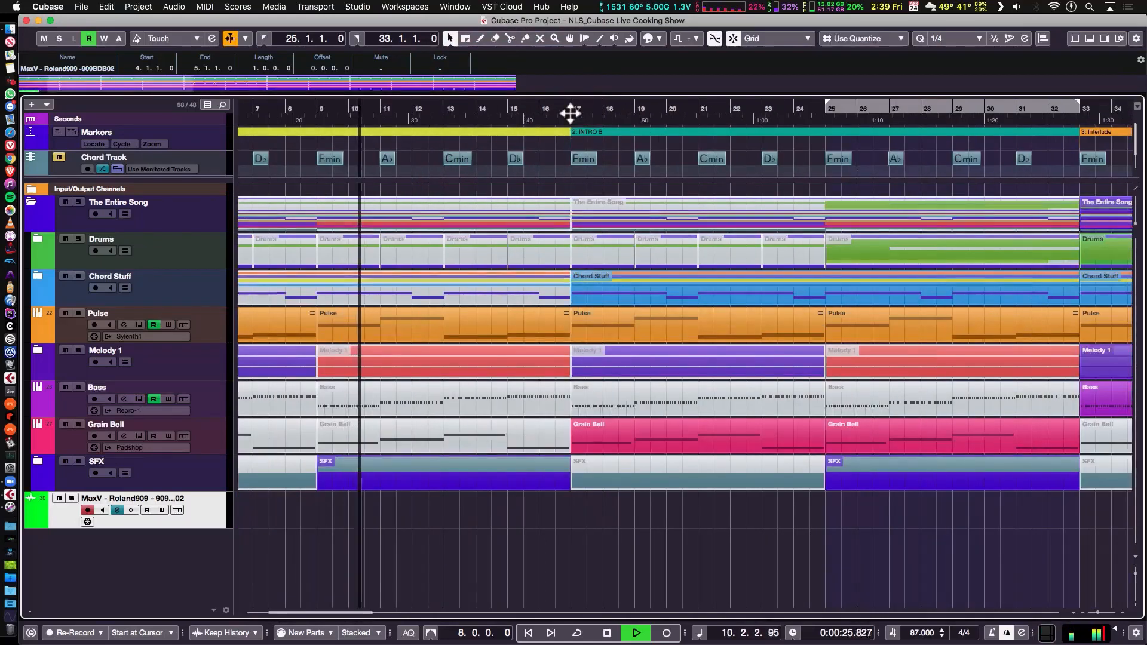
left_click(570, 111)
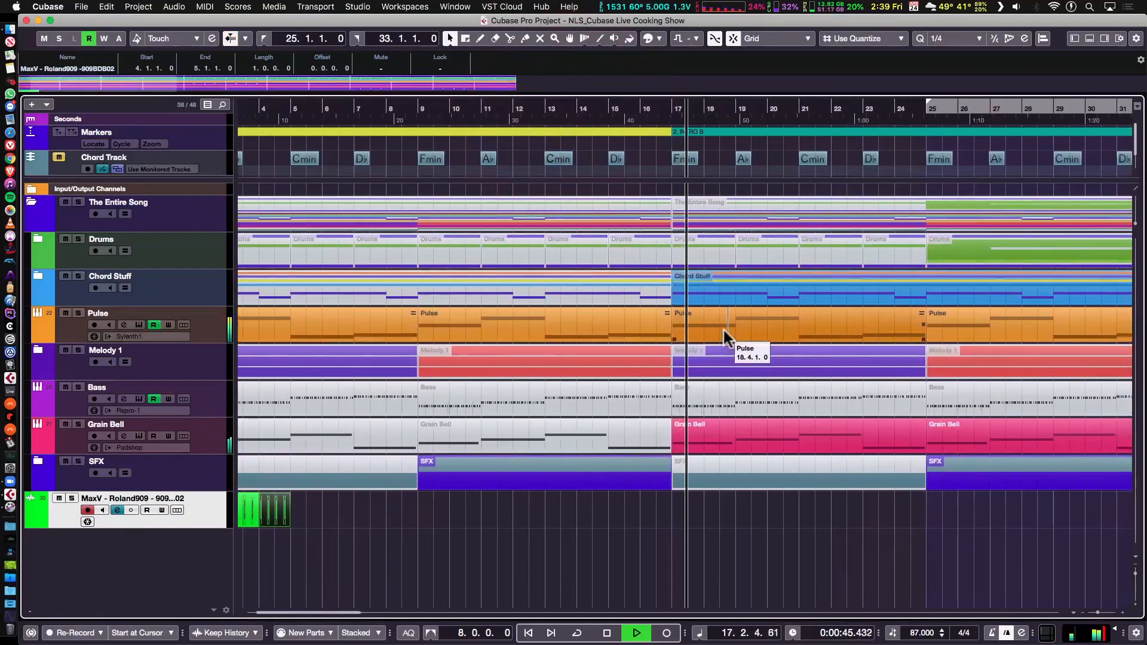
key("space")
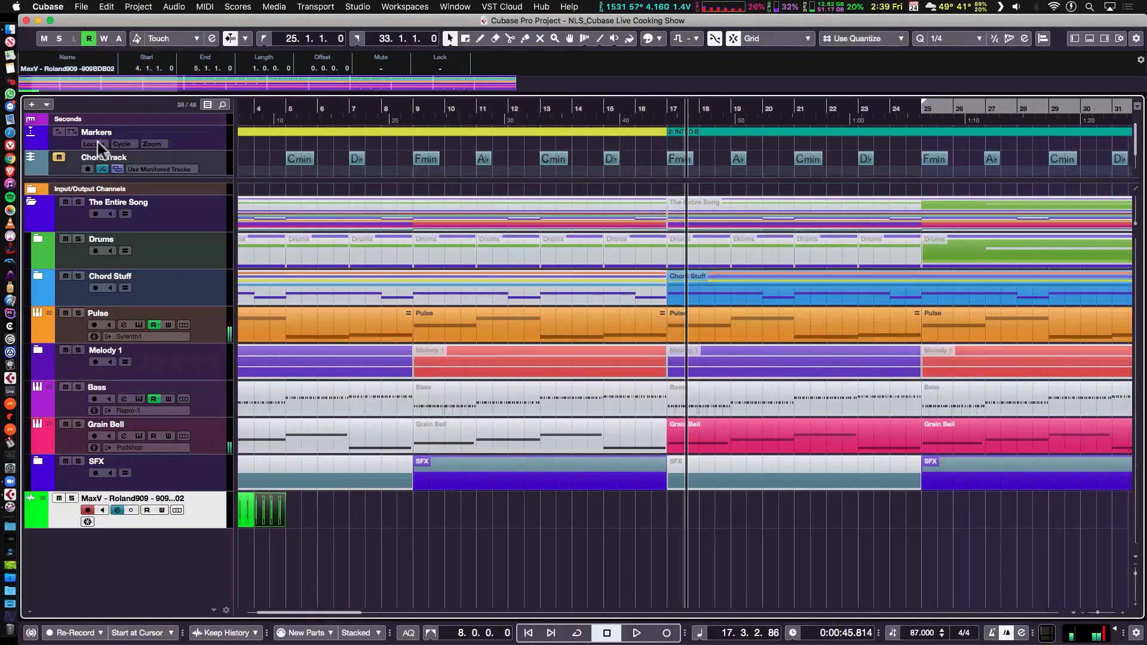
Set the locators to the INTRO B cycle marker and copy the last kick part to bar 17.
left_click(121, 144)
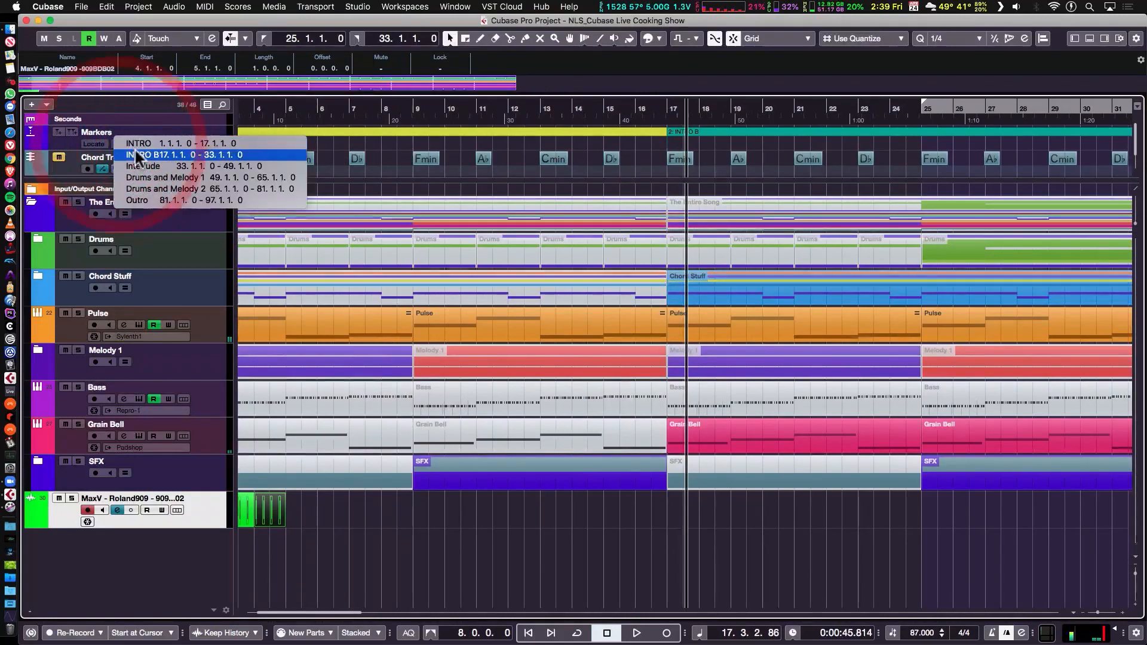
left_click(124, 154)
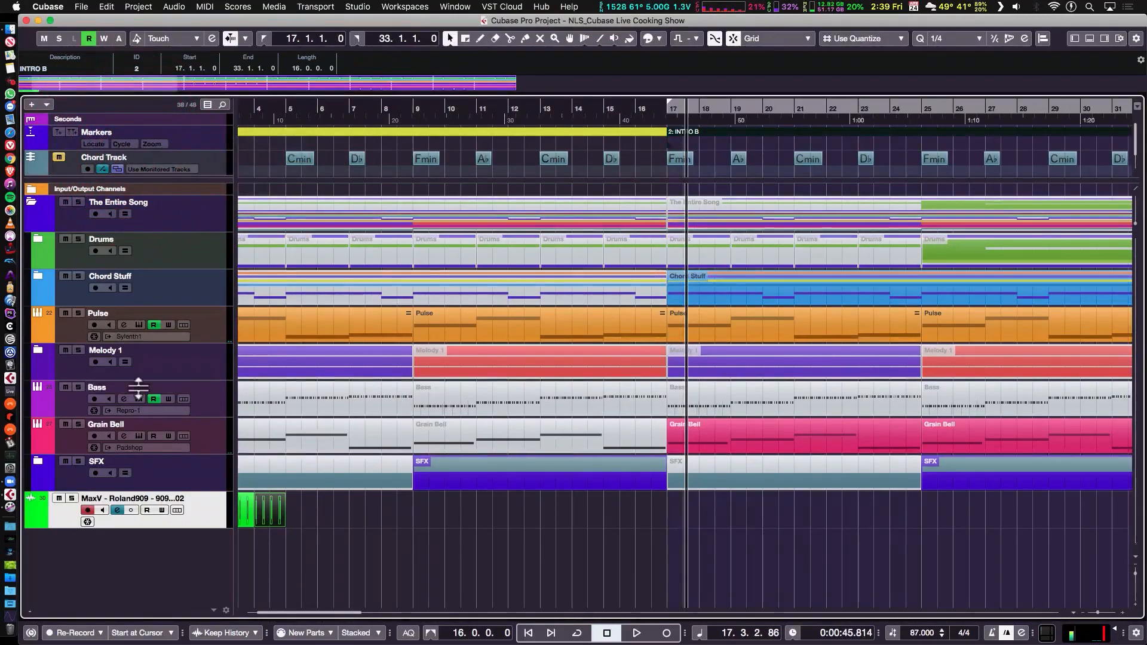
left_click_drag(278, 511, 766, 515)
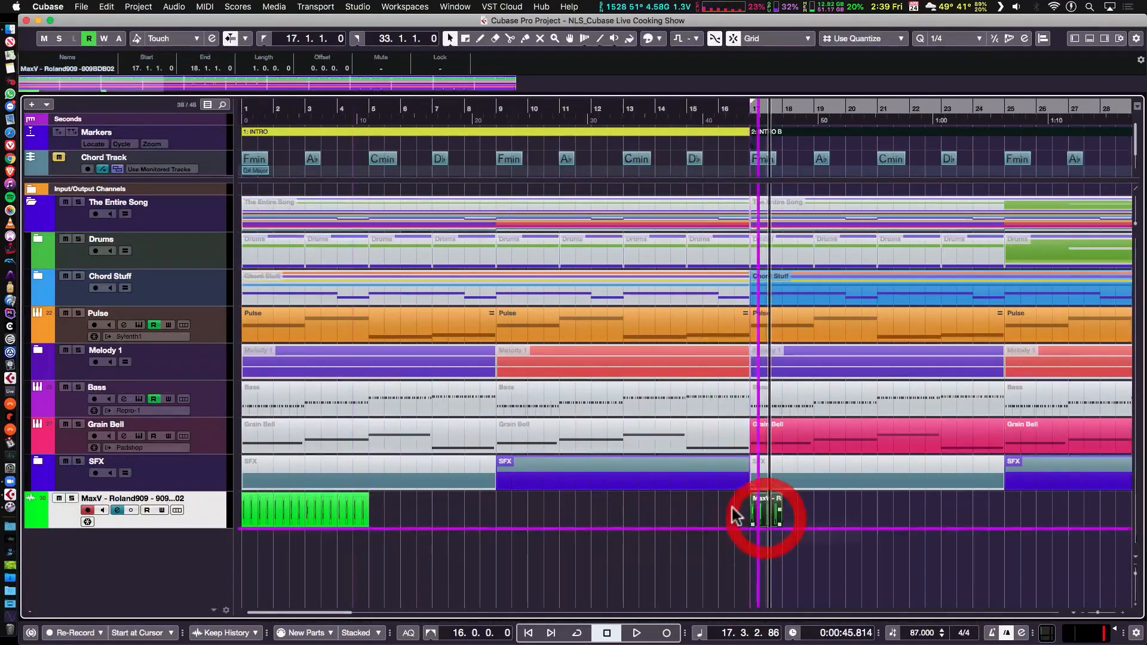
Zoom to the INTRO B cycle marker and repeat the one-bar kick part from bar 17 up to bar 33.
left_click(148, 144)
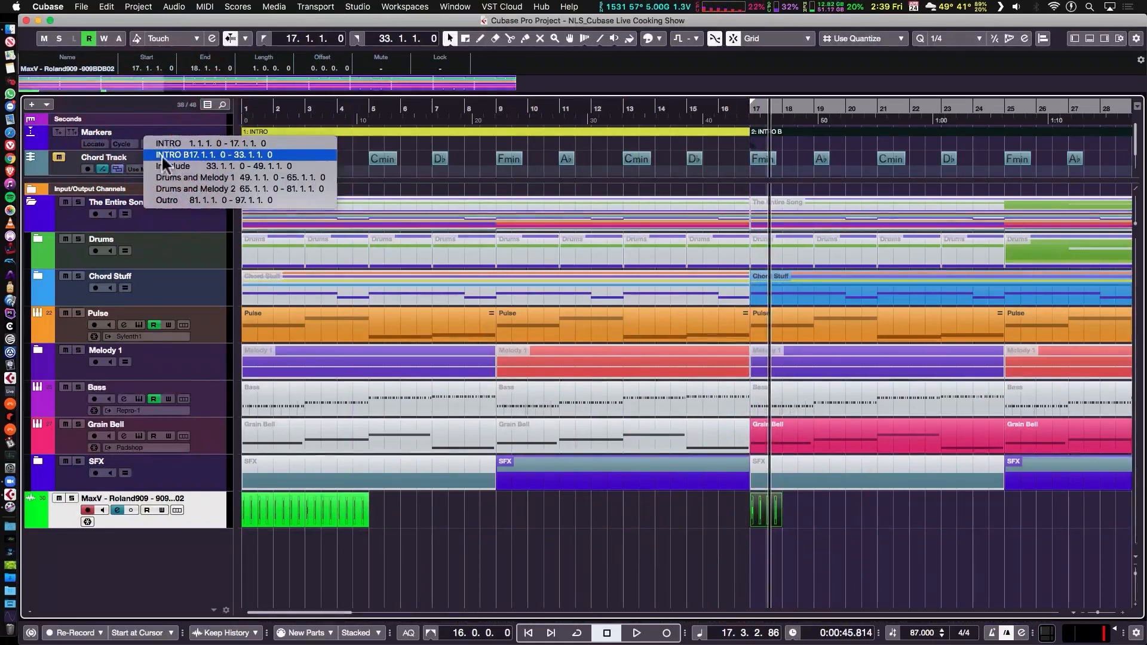
left_click(164, 156)
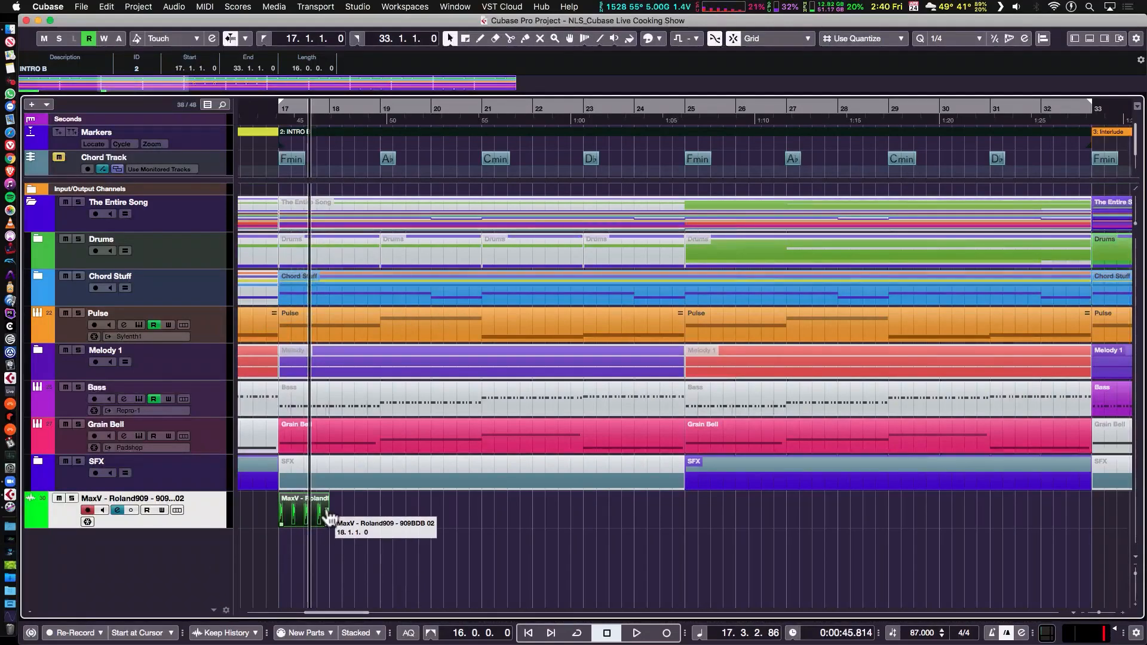
left_click_drag(330, 517, 1085, 491)
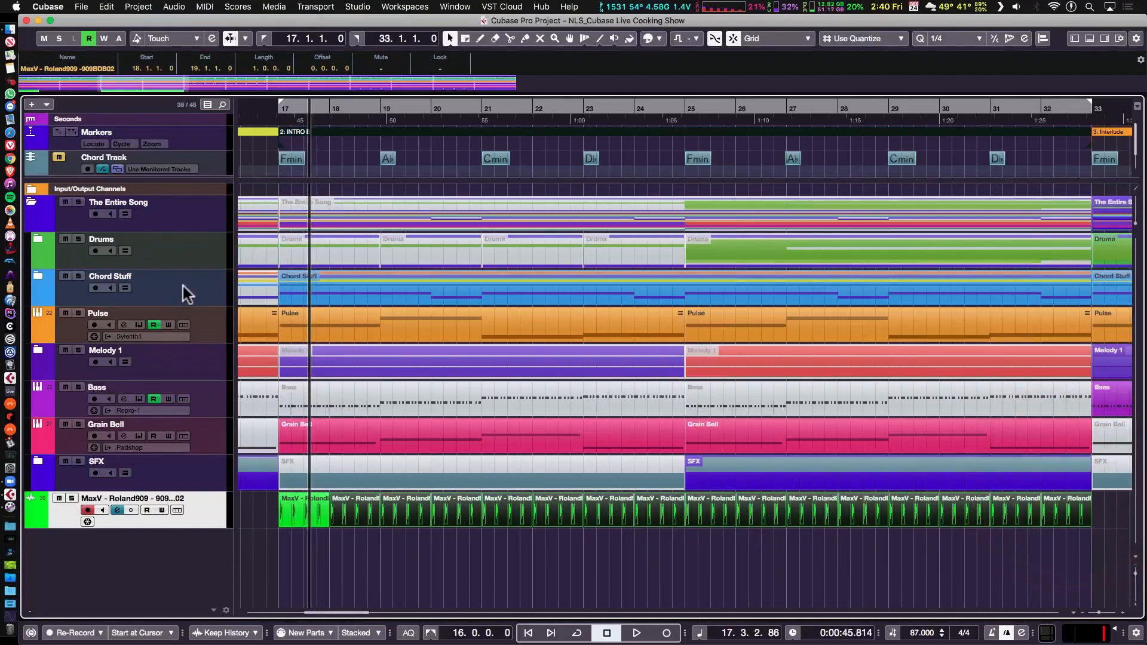
Insert the Steinberg Compressor in the first insert slot of the Pulse track.
left_click(211, 326)
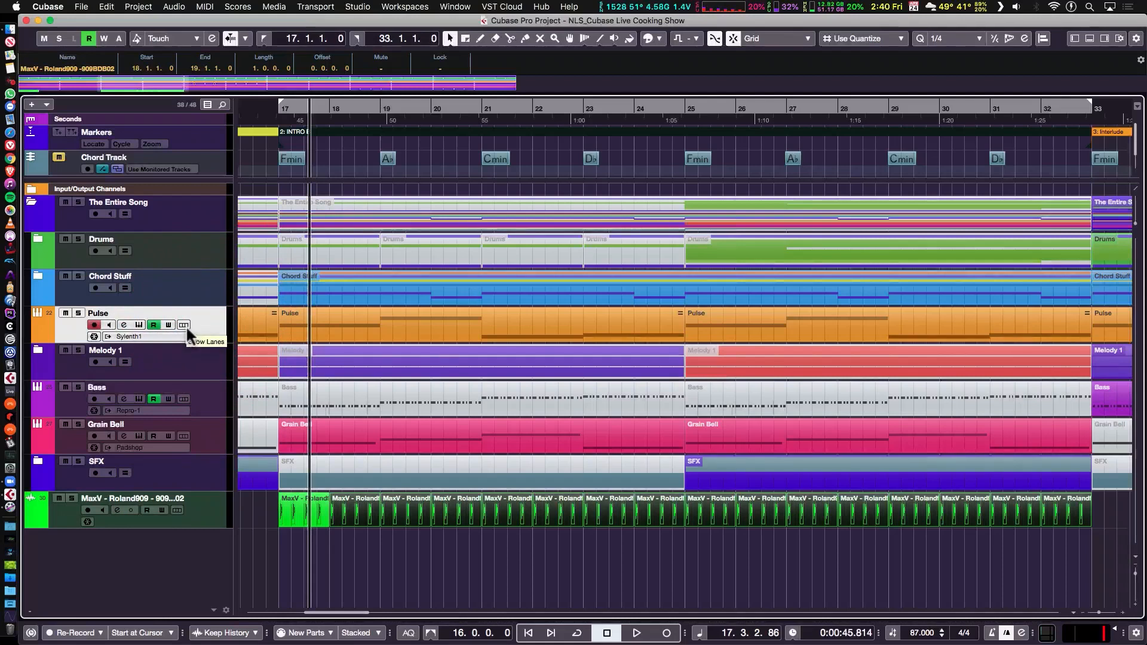
left_click(198, 328)
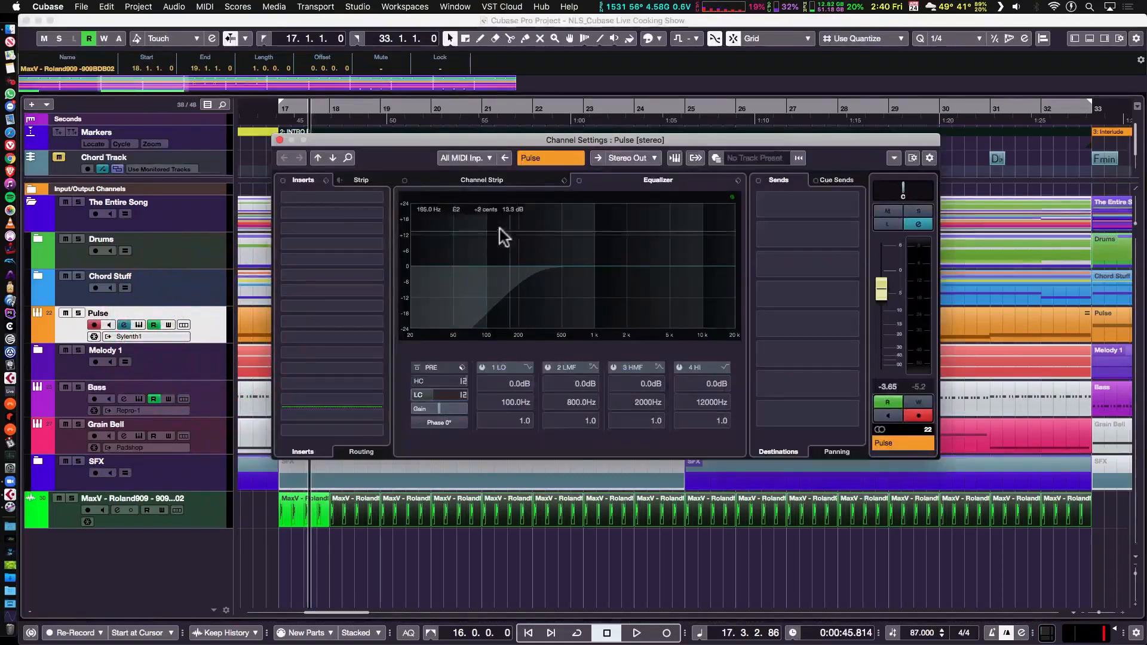
left_click(350, 196)
type("co")
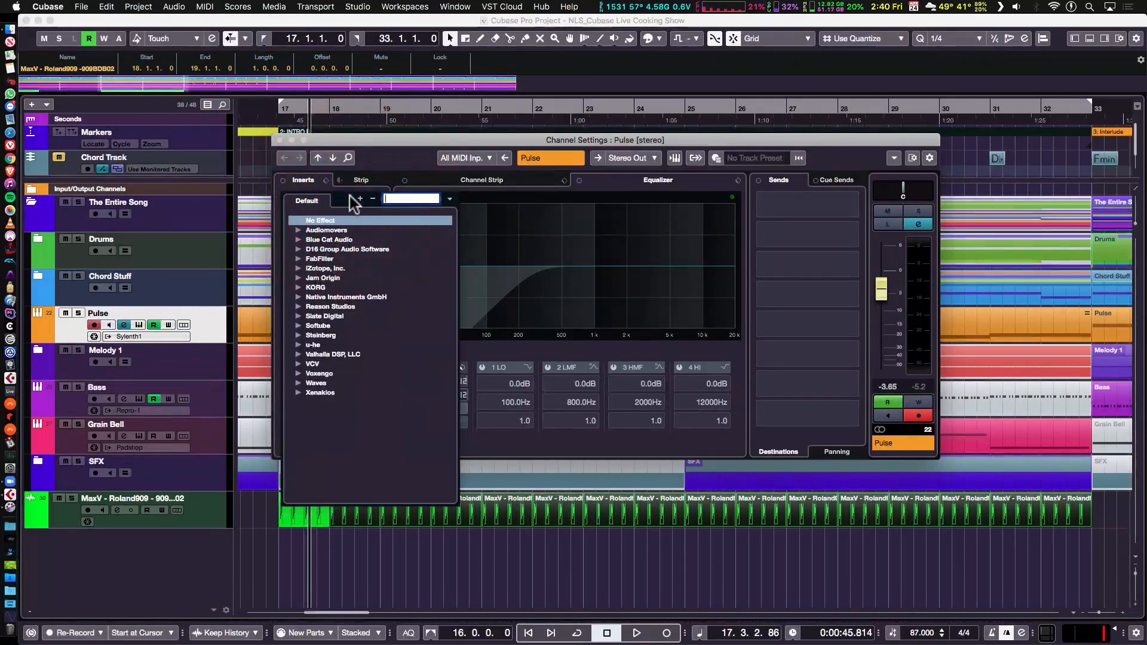
type("mp")
key("Down")
key("Down")
key("Down")
key("Down")
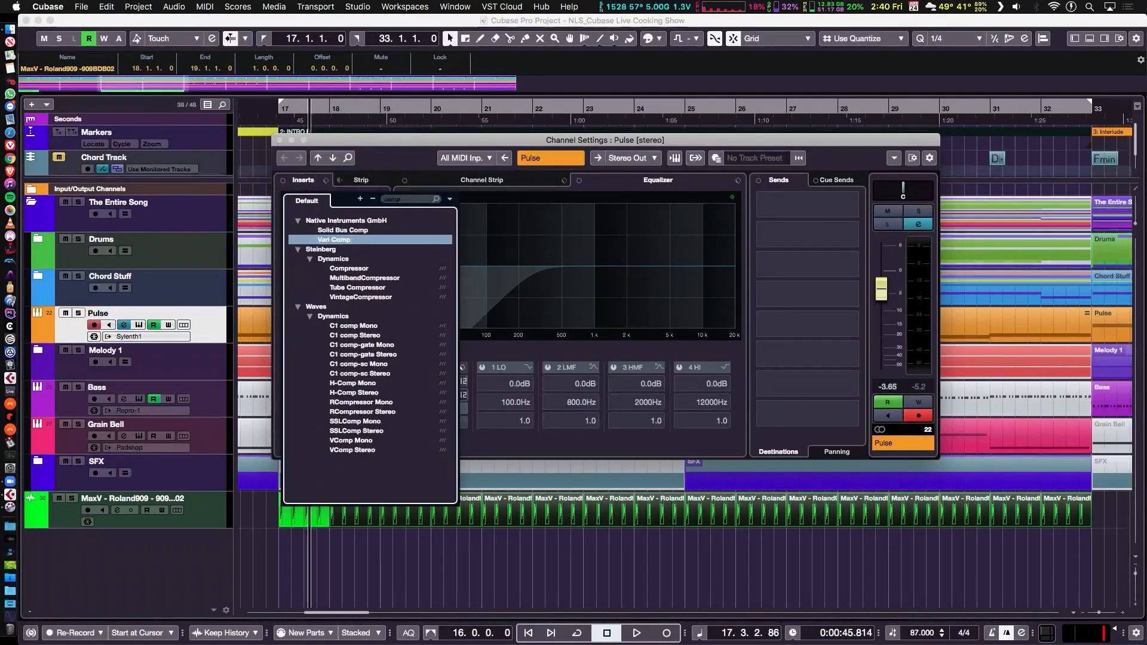
key("Return")
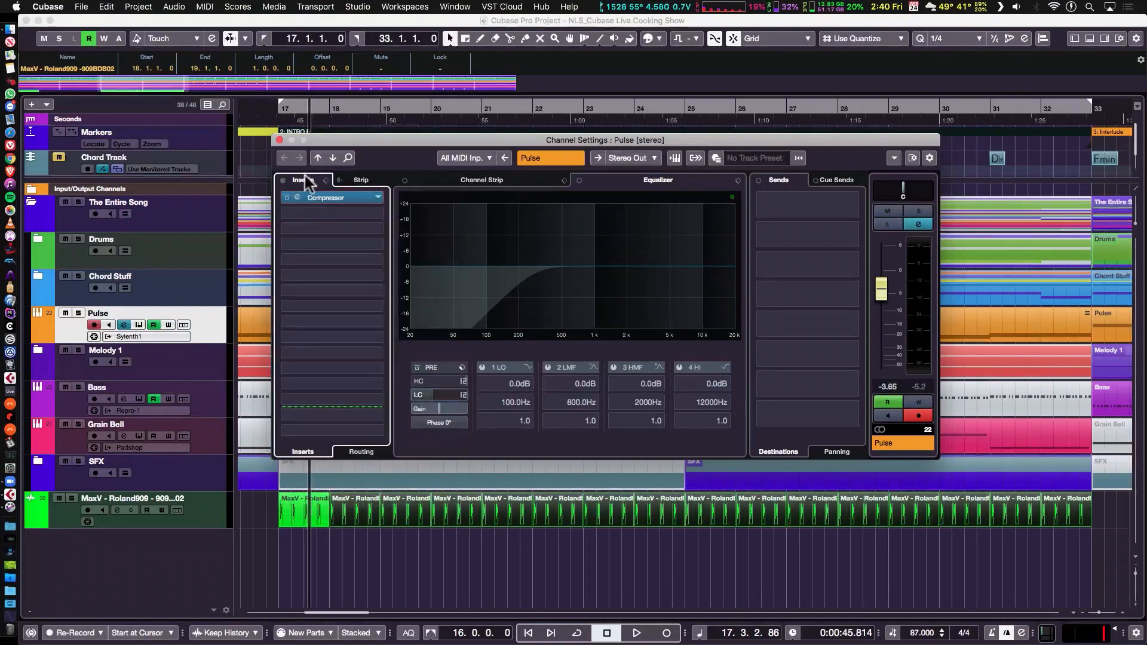
Add the MaxV - Roland909 - 909BDB 02 track as a side-chain input of the Pulse compressor and close the plug-in.
left_click(296, 196)
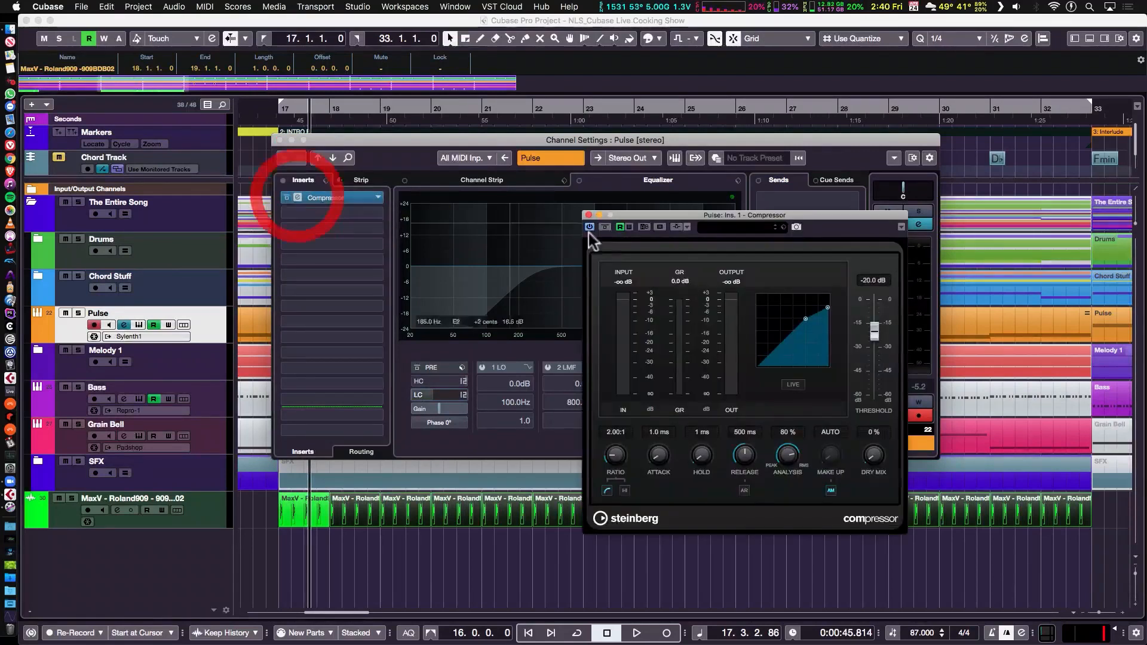
left_click_drag(703, 210, 719, 159)
left_click(703, 173)
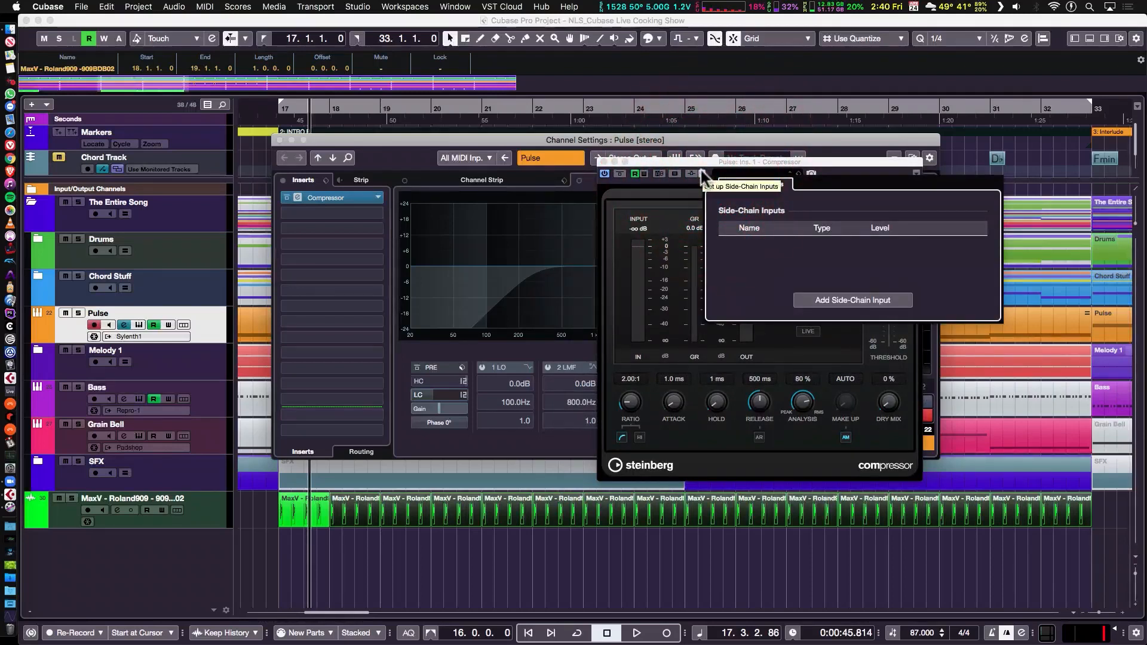
left_click(873, 305)
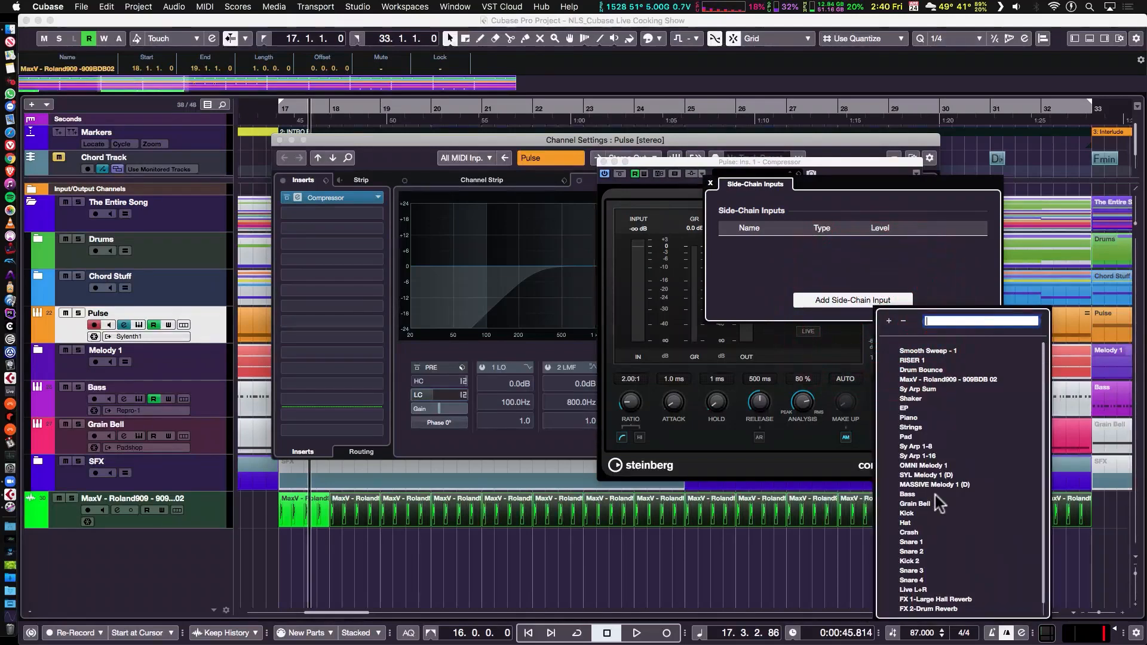
scroll(967, 494, "down", 2)
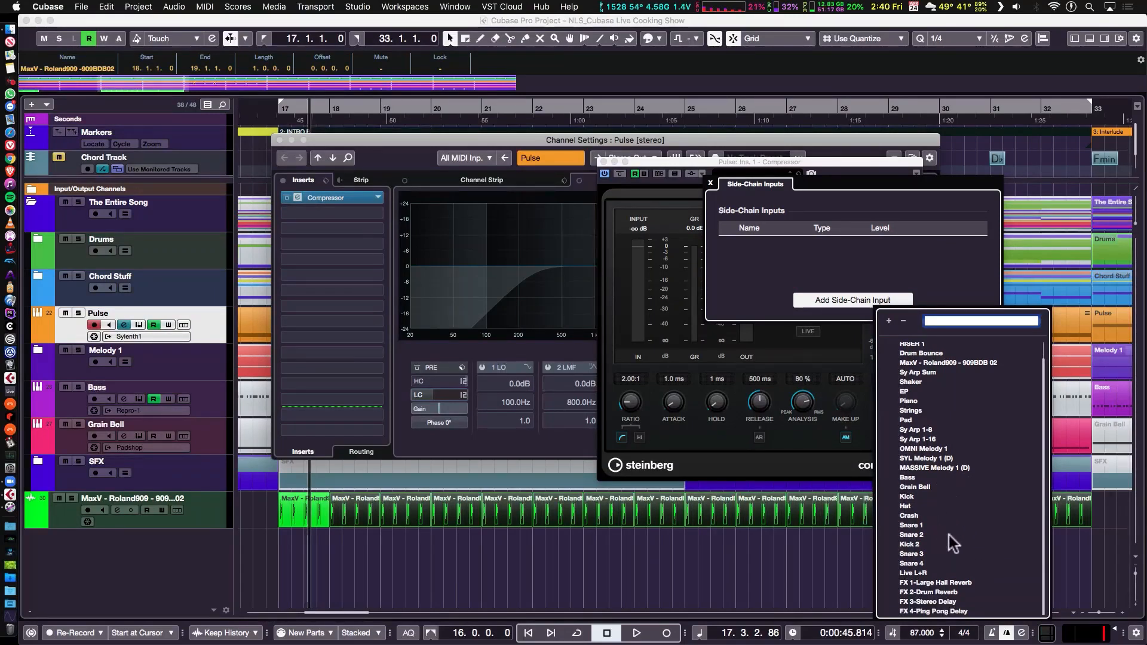
left_click(956, 363)
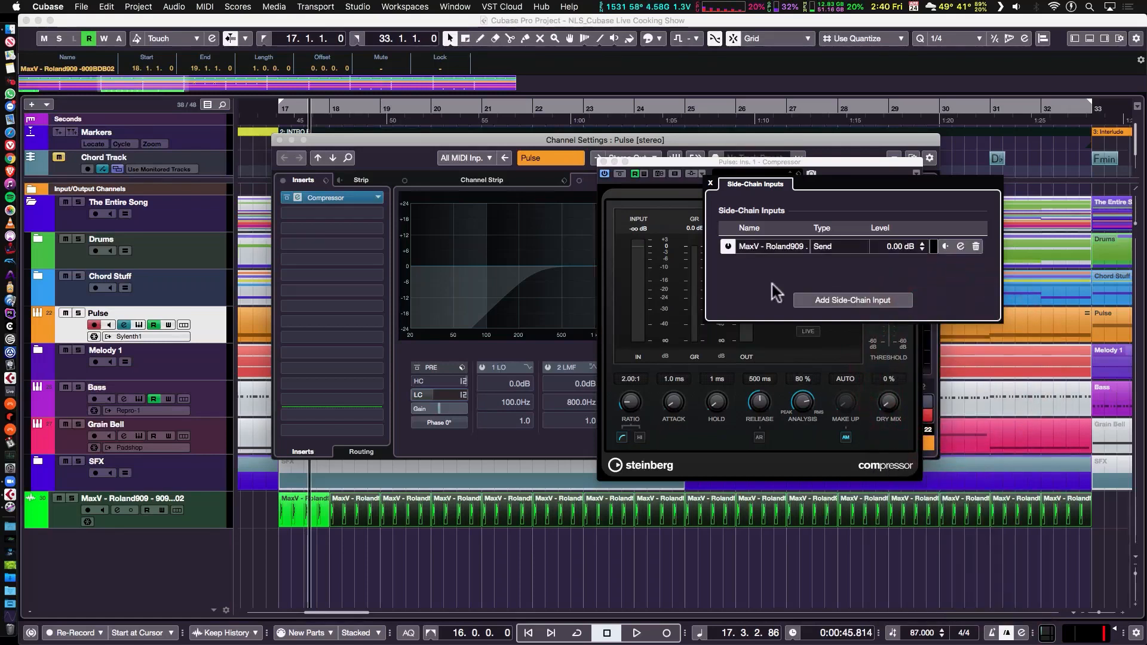
left_click(710, 180)
left_click(605, 162)
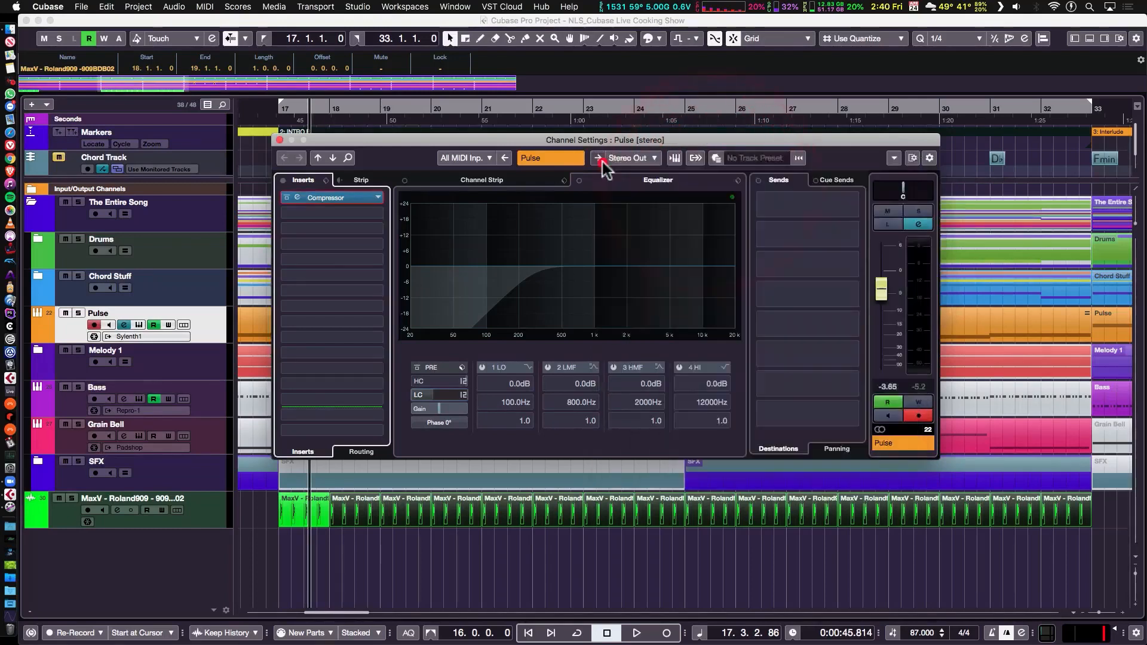
Mute the kick track, solo the Pulse track and play from bar 17.
left_click(58, 500)
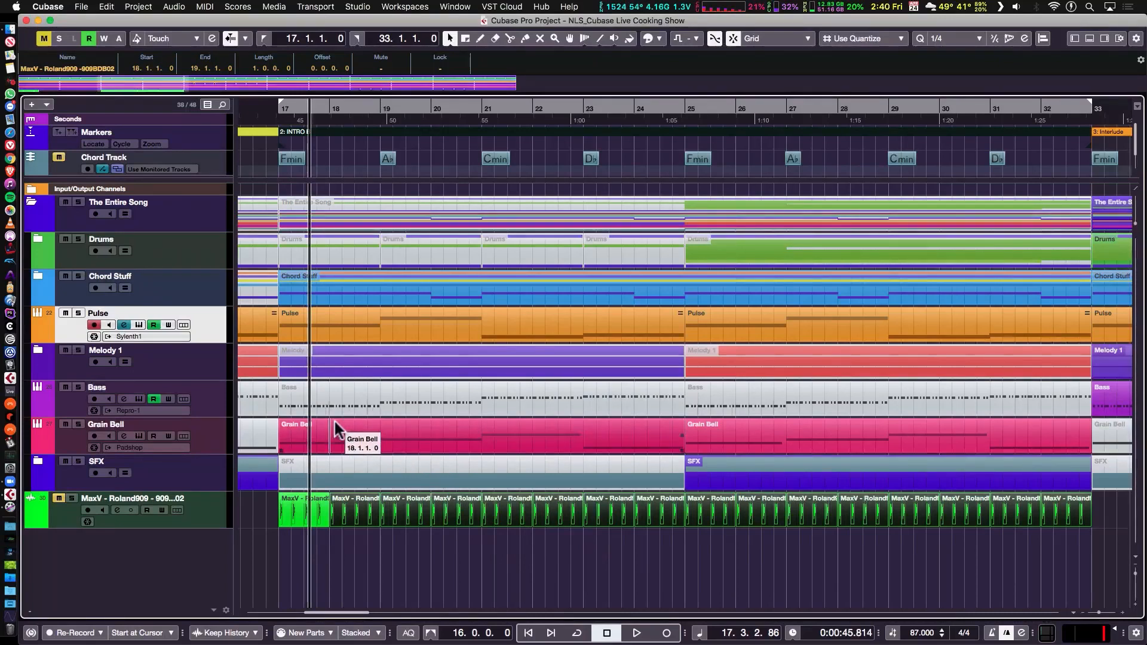
left_click(78, 314)
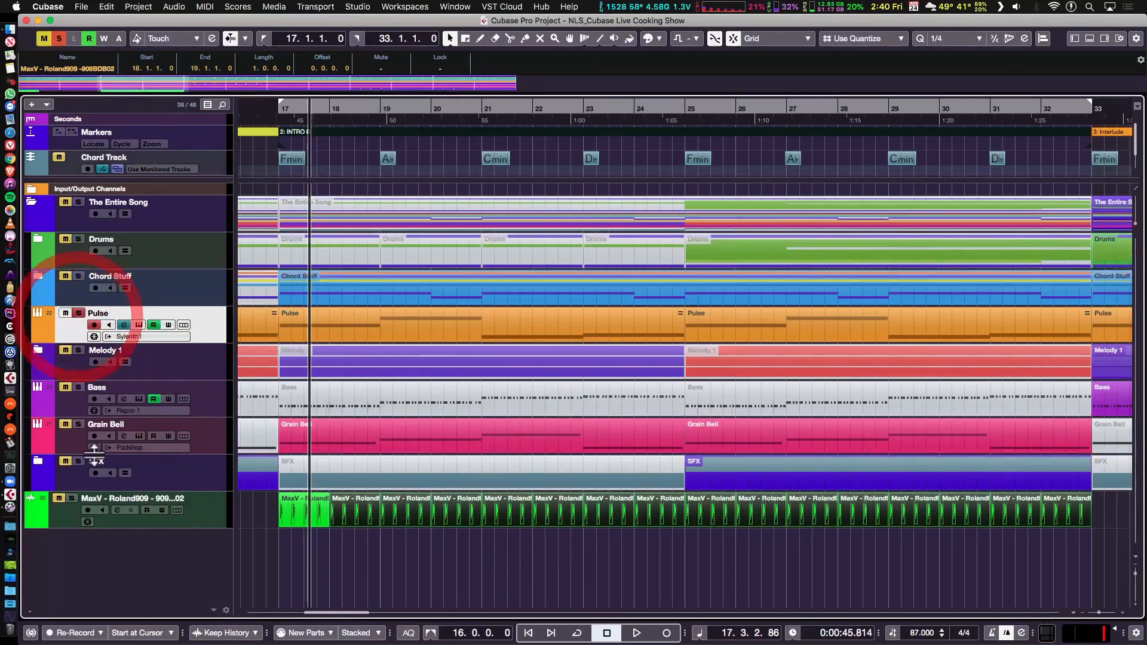
left_click(72, 499)
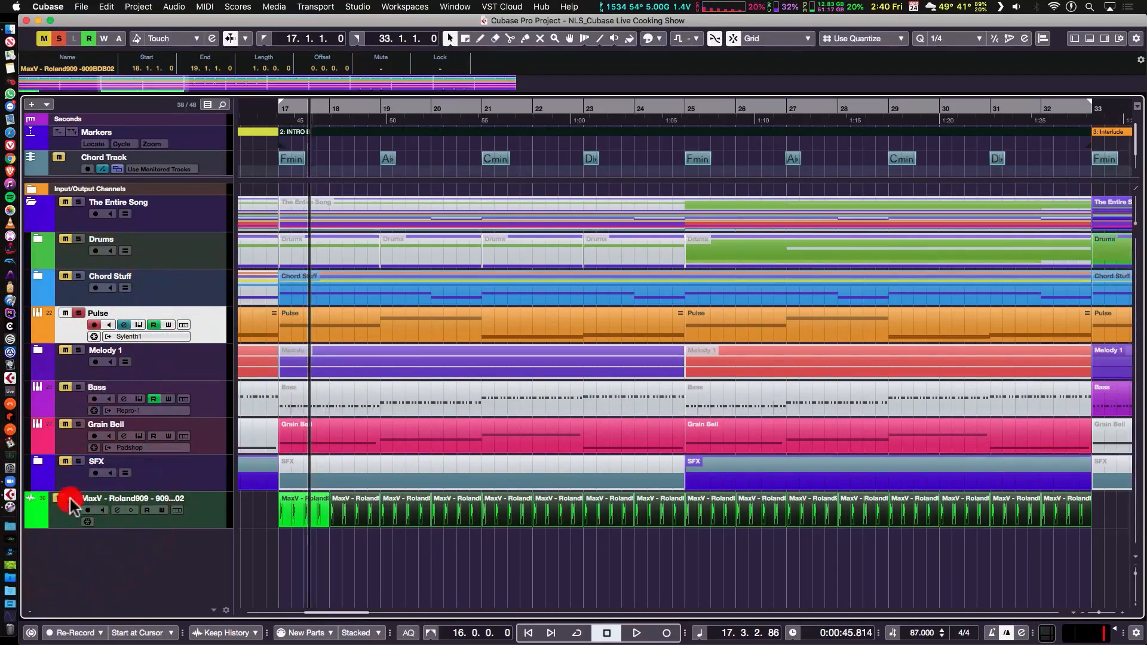
key("KP_1")
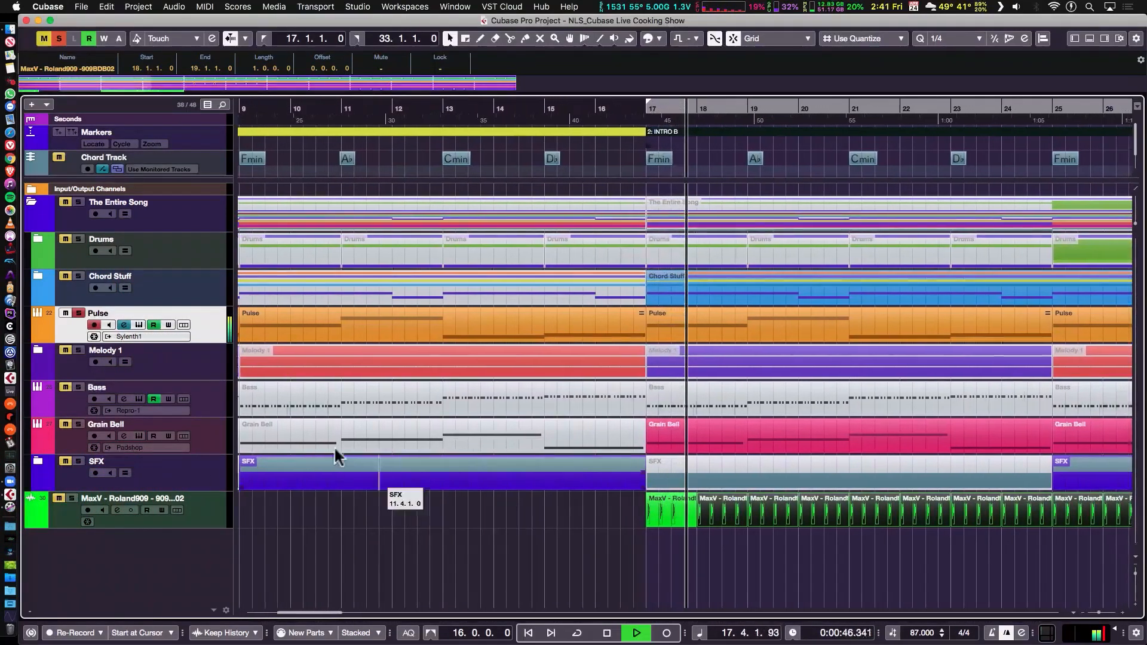
Reopen the compressor on the Pulse track and lower its threshold to -60 dB.
left_click(206, 328)
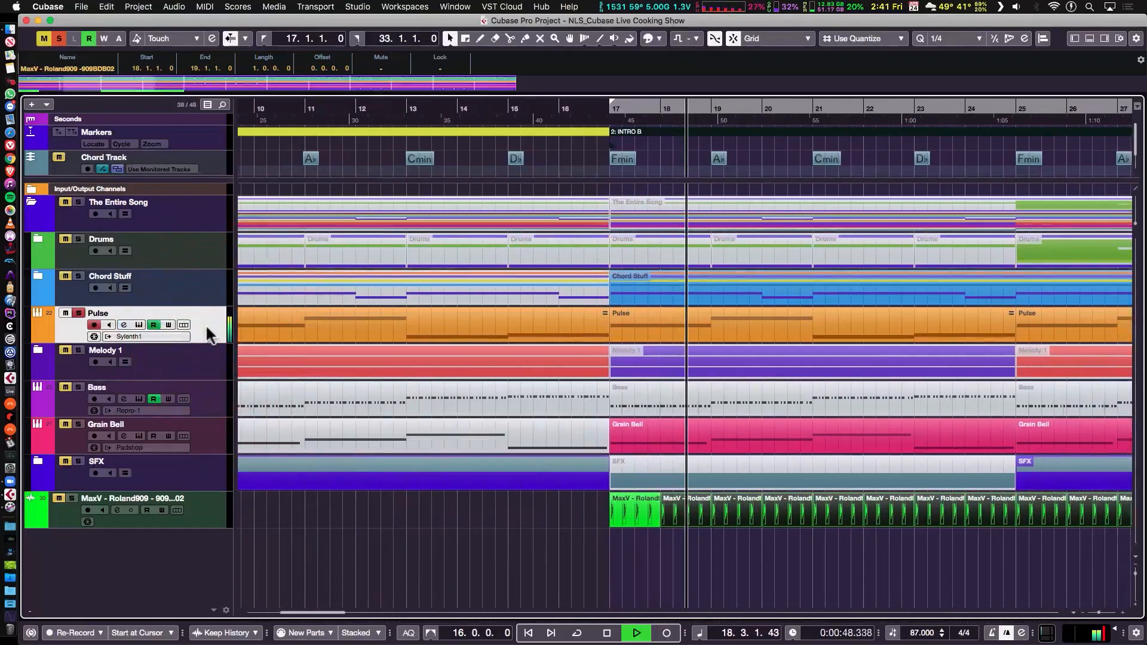
key("e")
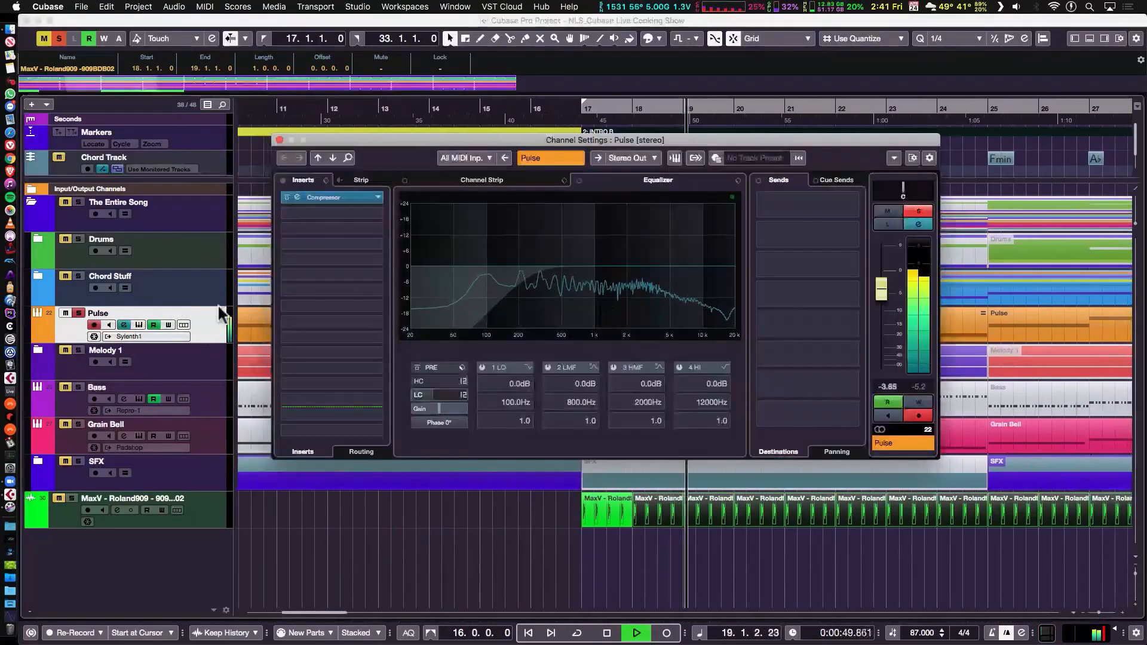
left_click(294, 198)
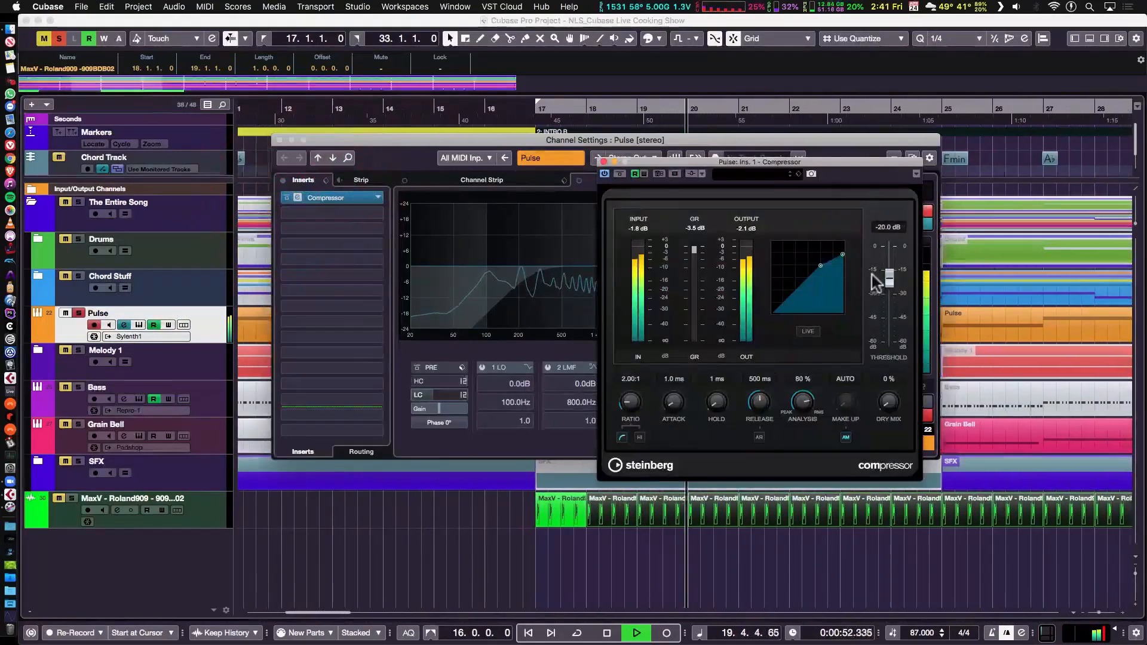
left_click_drag(890, 278, 902, 359)
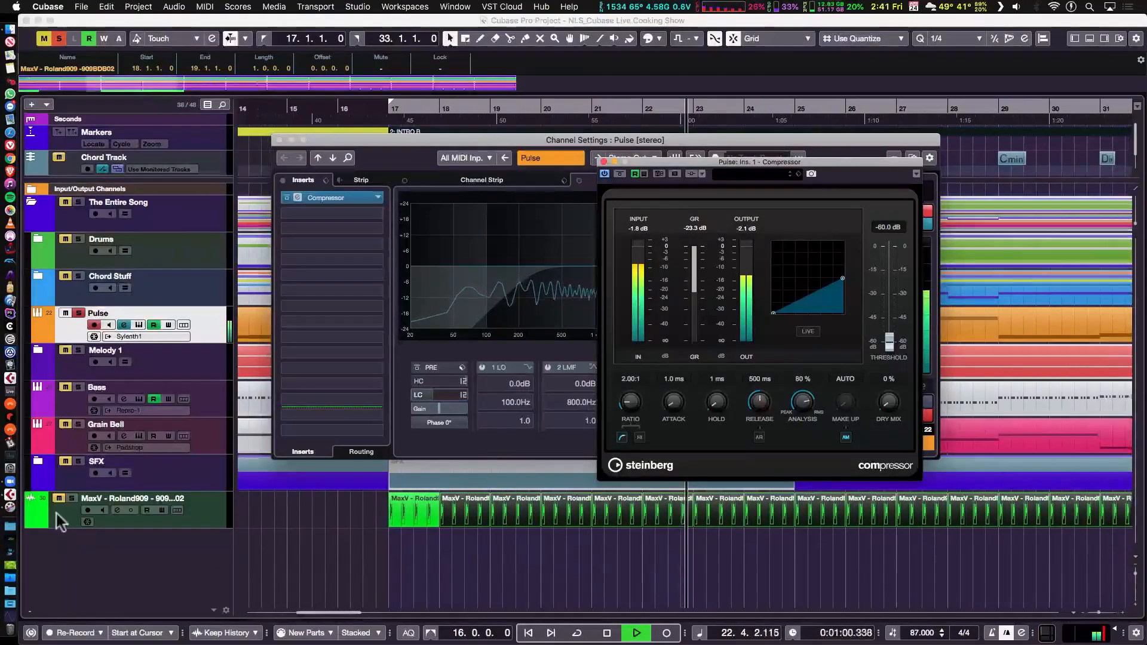
Bring the kick in alongside the soloed Pulse track and activate the compressor's side-chain before resuming playback.
left_click(59, 497)
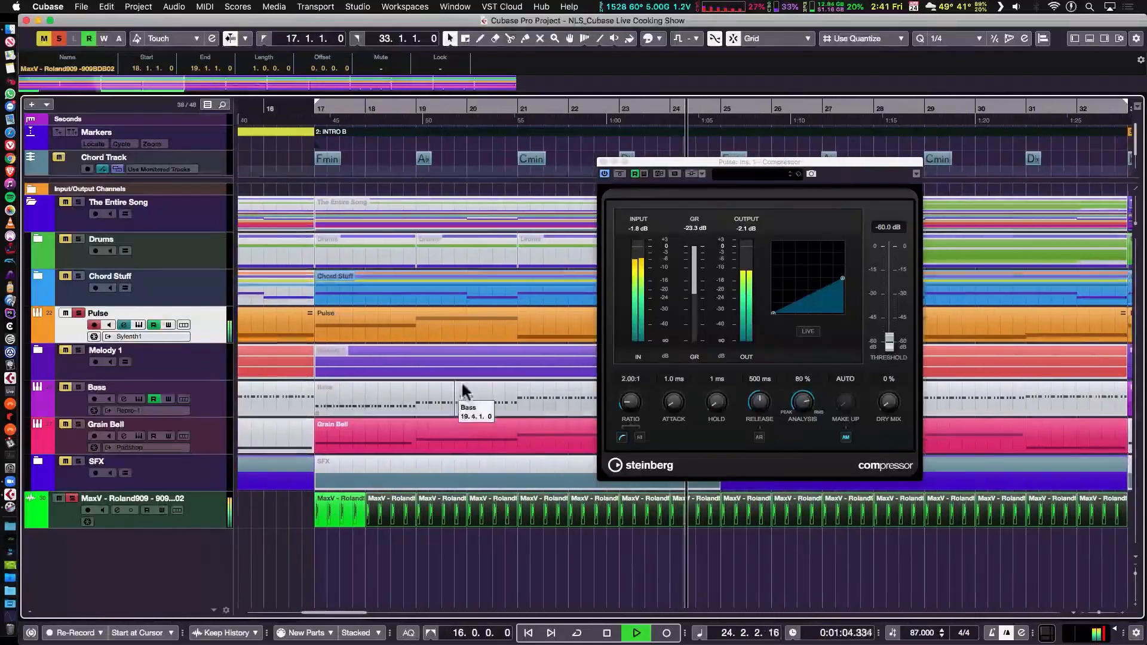
key("space")
left_click(693, 174)
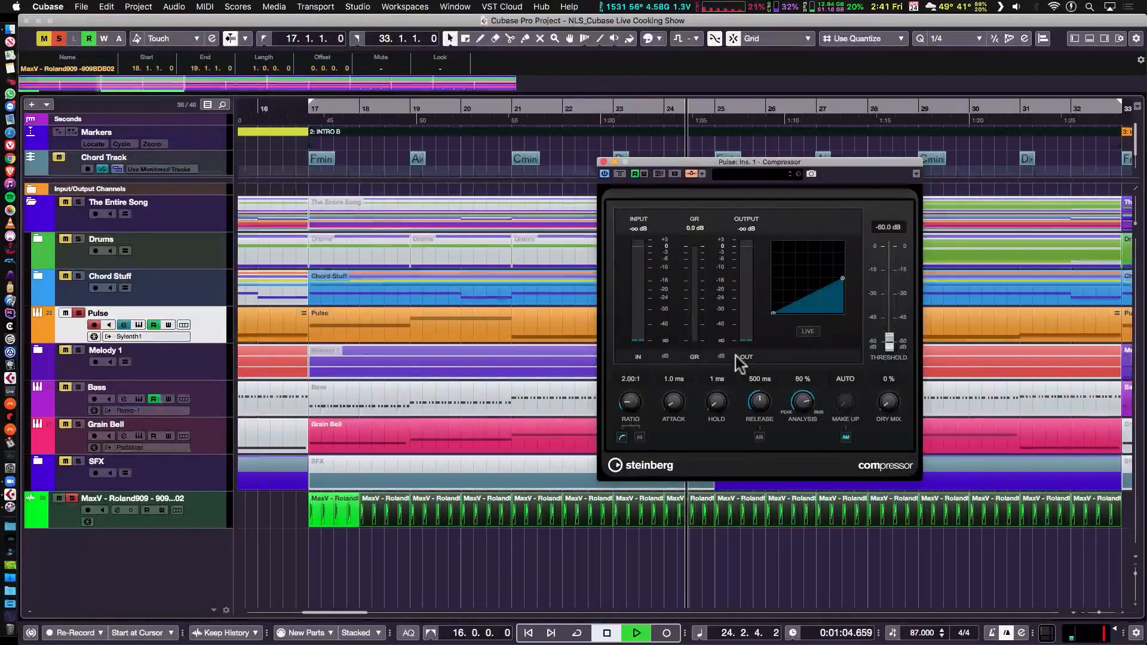
key("space")
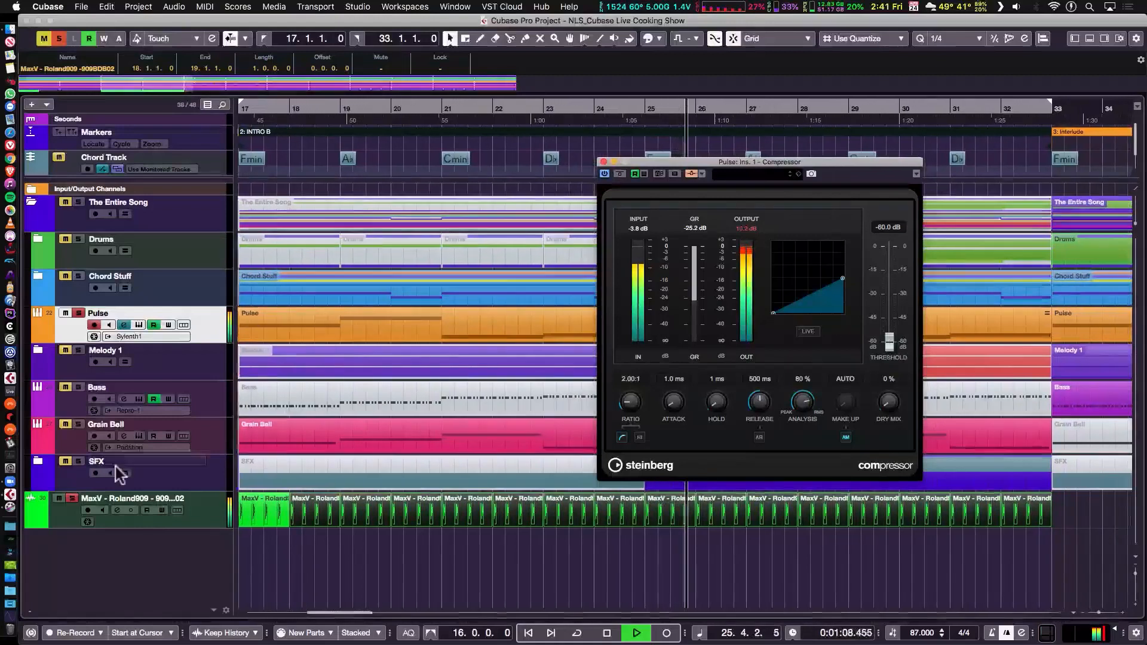
Compare the Pulse with the kick's solo off and on, stop playback, and clear the solos on both tracks.
left_click(70, 499)
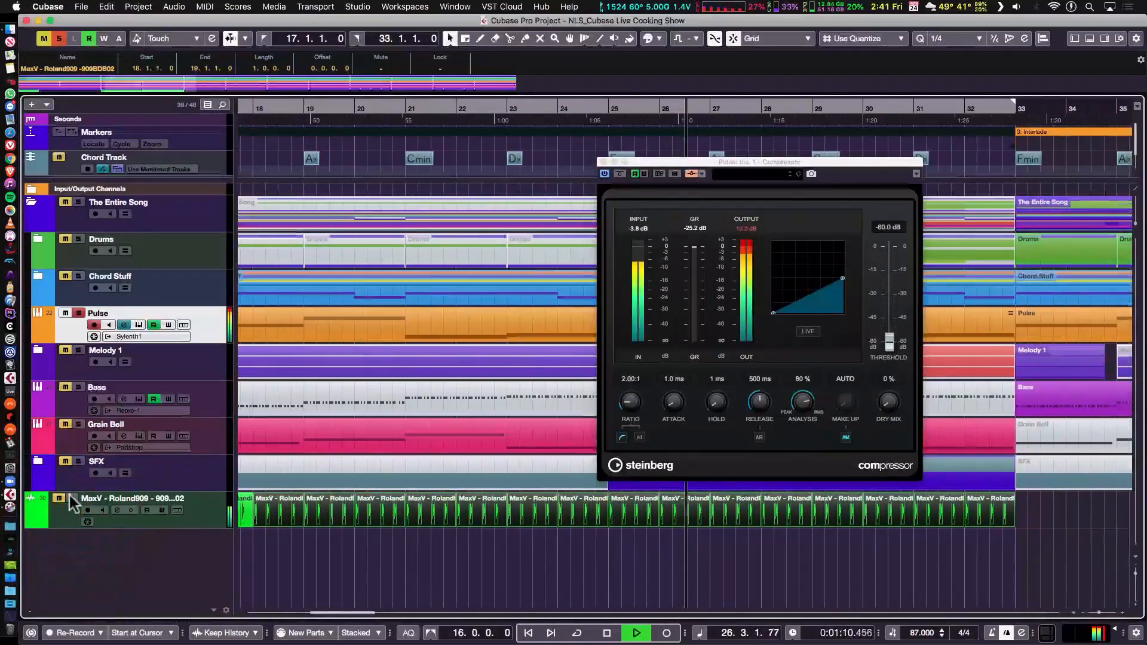
left_click(72, 500)
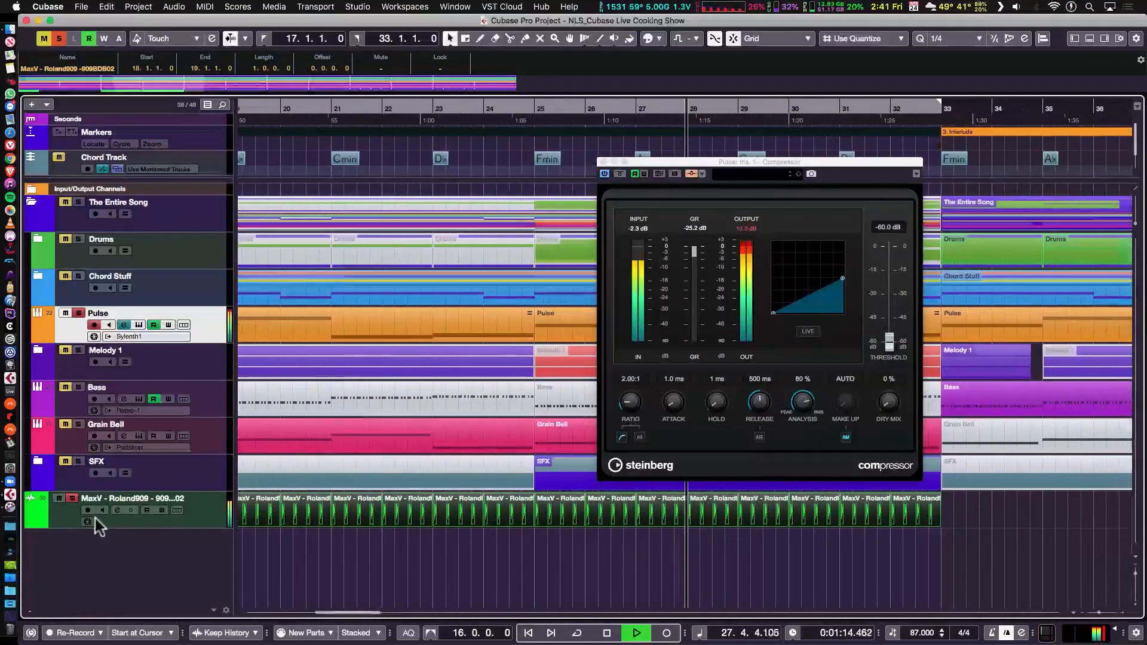
key("space")
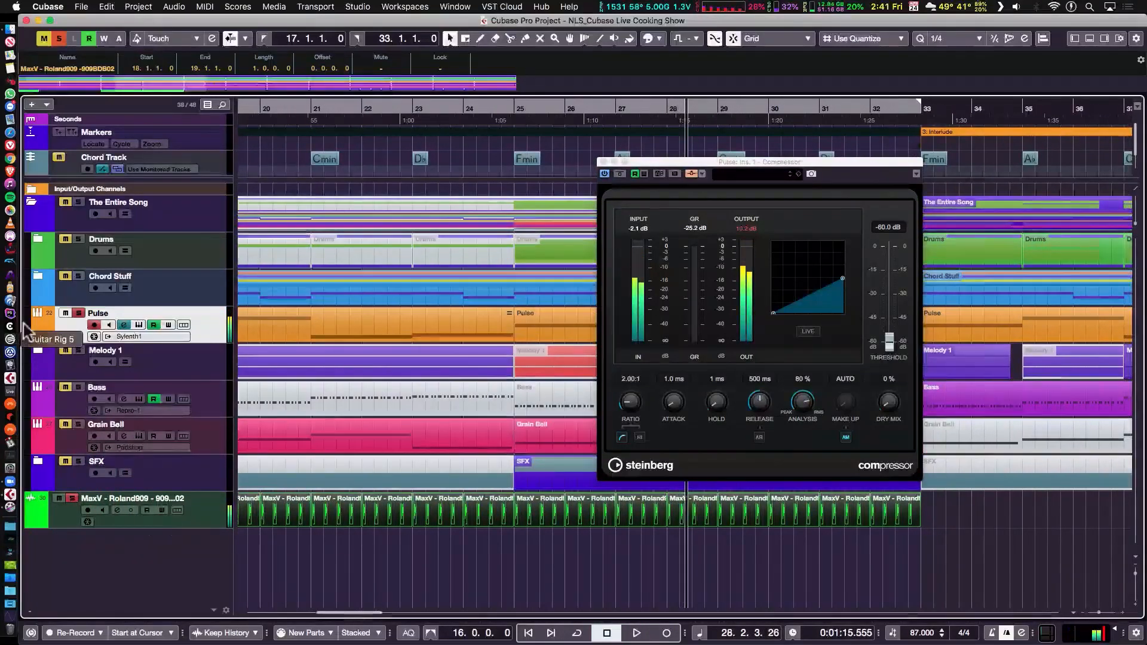
left_click(72, 499)
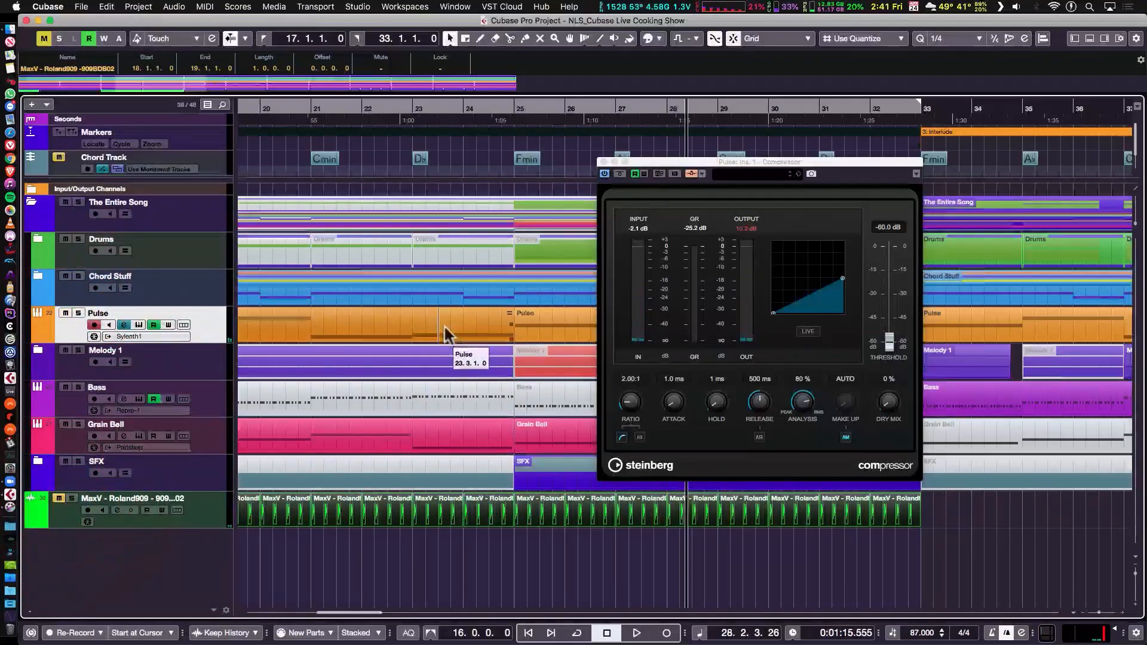
Play the song from bar 17 and raise the compressor's ratio to 4.73:1.
left_click_drag(719, 166, 572, 145)
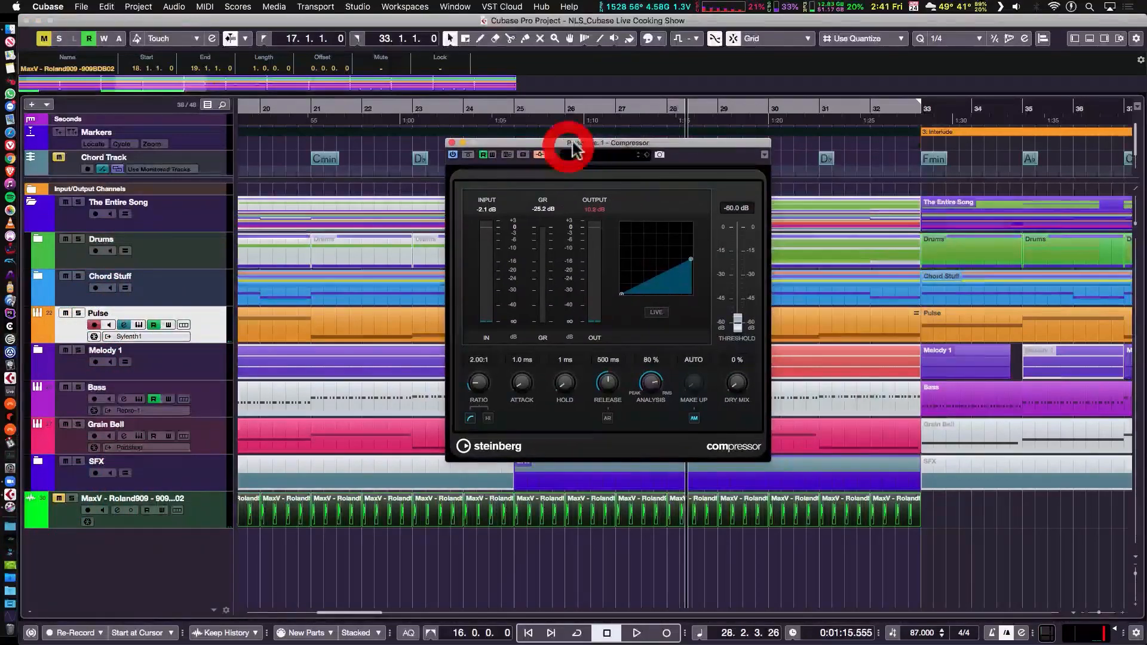
key("KP_1")
key("space")
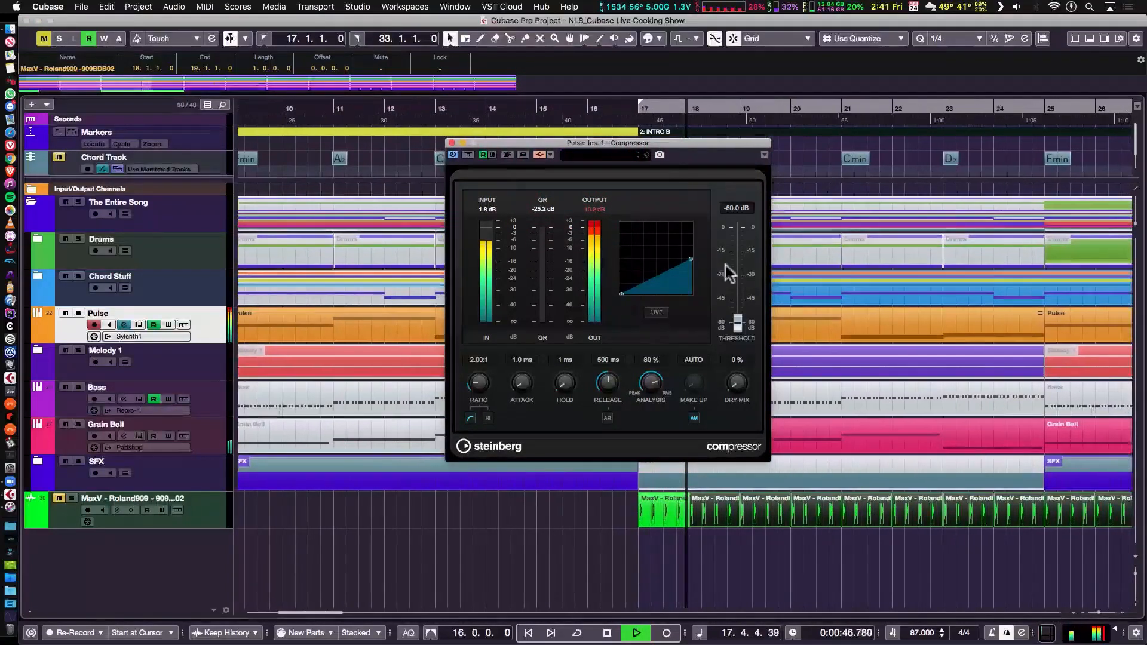
left_click_drag(480, 386, 515, 376)
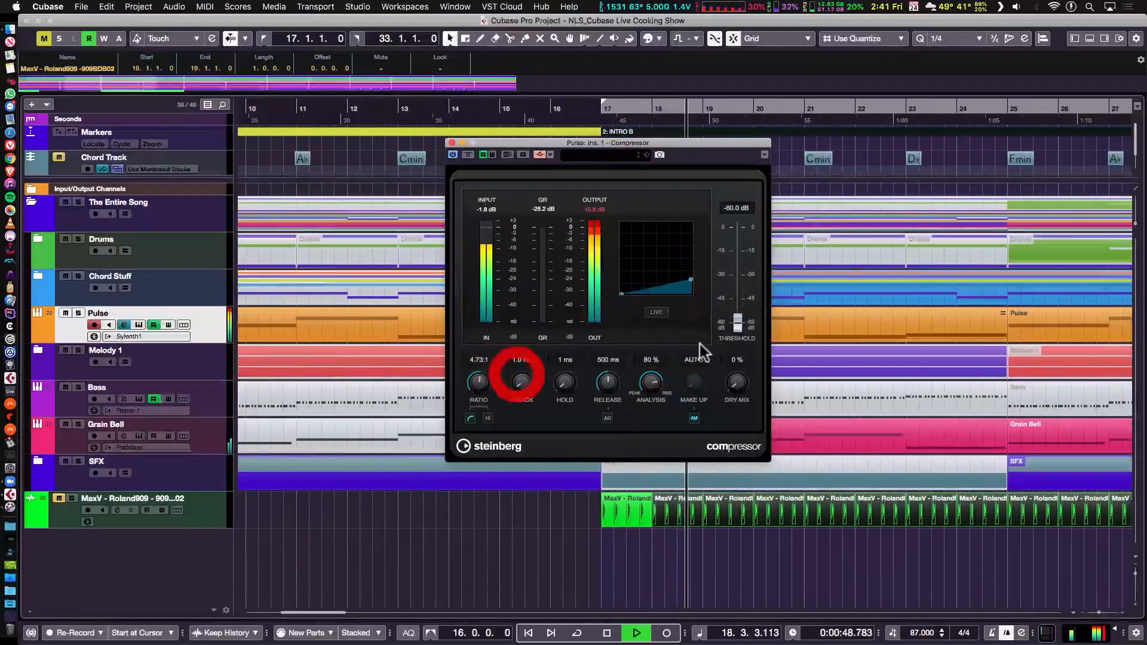
Stop playback, turn off the compressor's automatic make-up gain and set the make-up to 2.8 dB.
key("space")
left_click(693, 417)
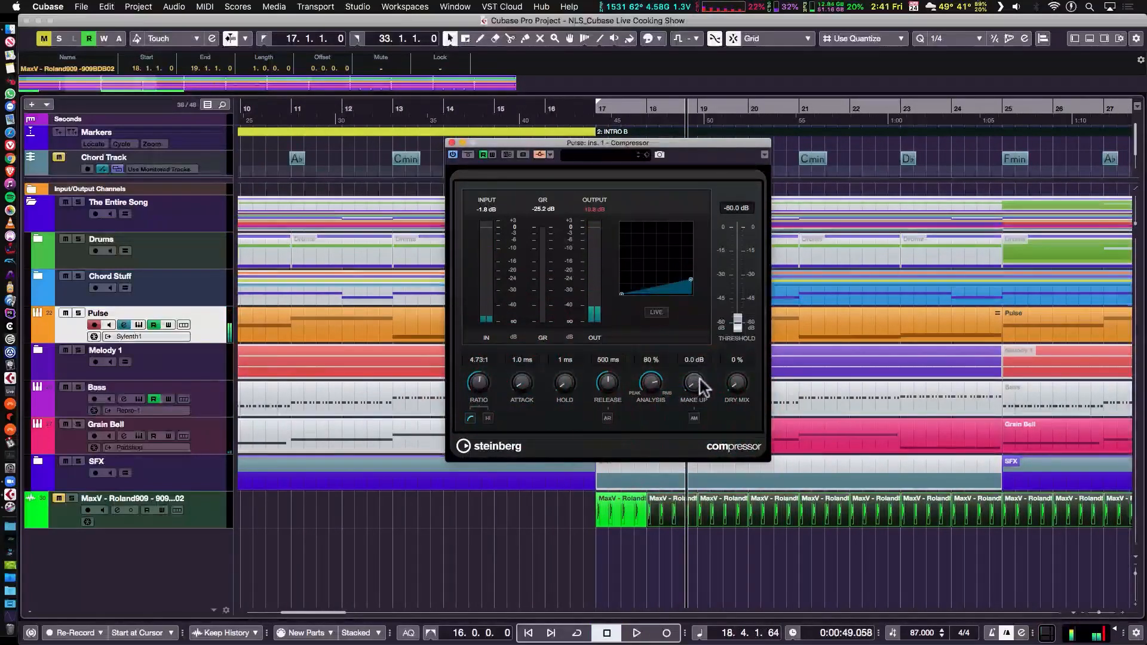
left_click_drag(697, 380, 696, 370)
Unmute the kick track and play it against the compressed Pulse, stop playback, and select the kick track.
left_click(58, 498)
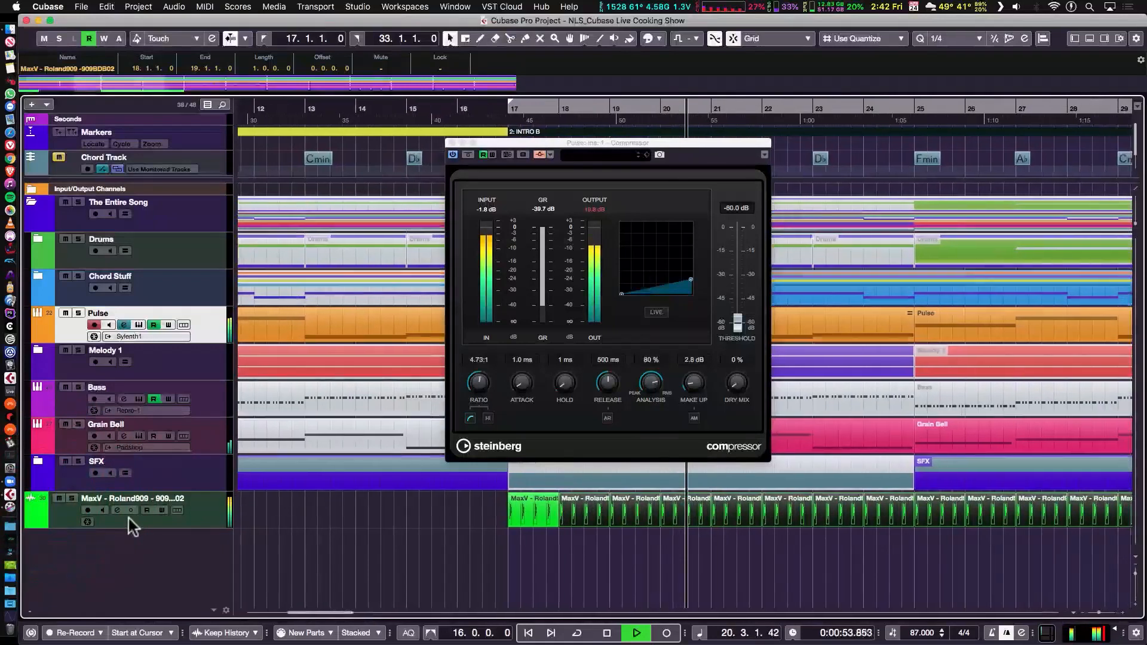
key("space")
left_click(199, 519)
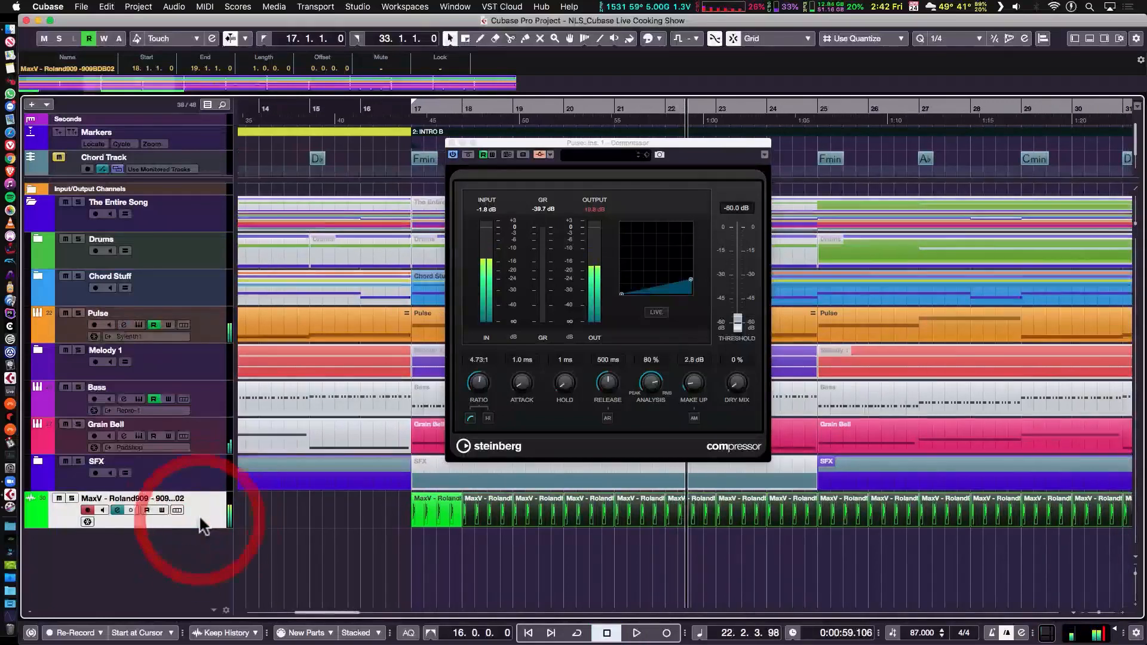
Show the track Inspector and set the kick track's output routing to No Bus.
key("alt+i")
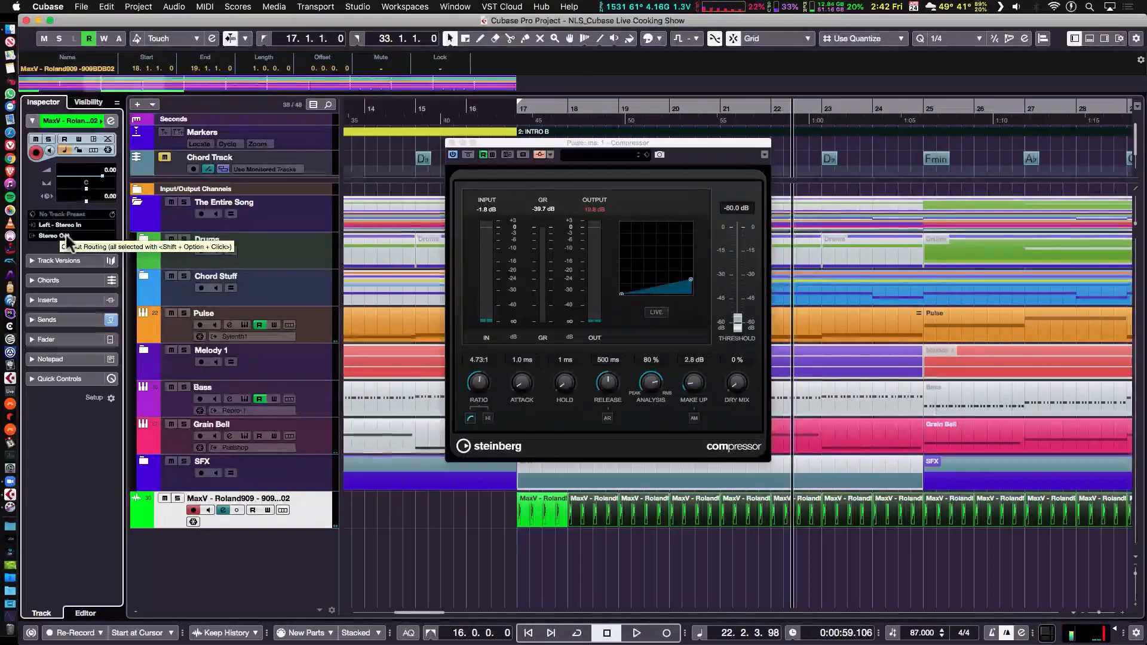
left_click(67, 239)
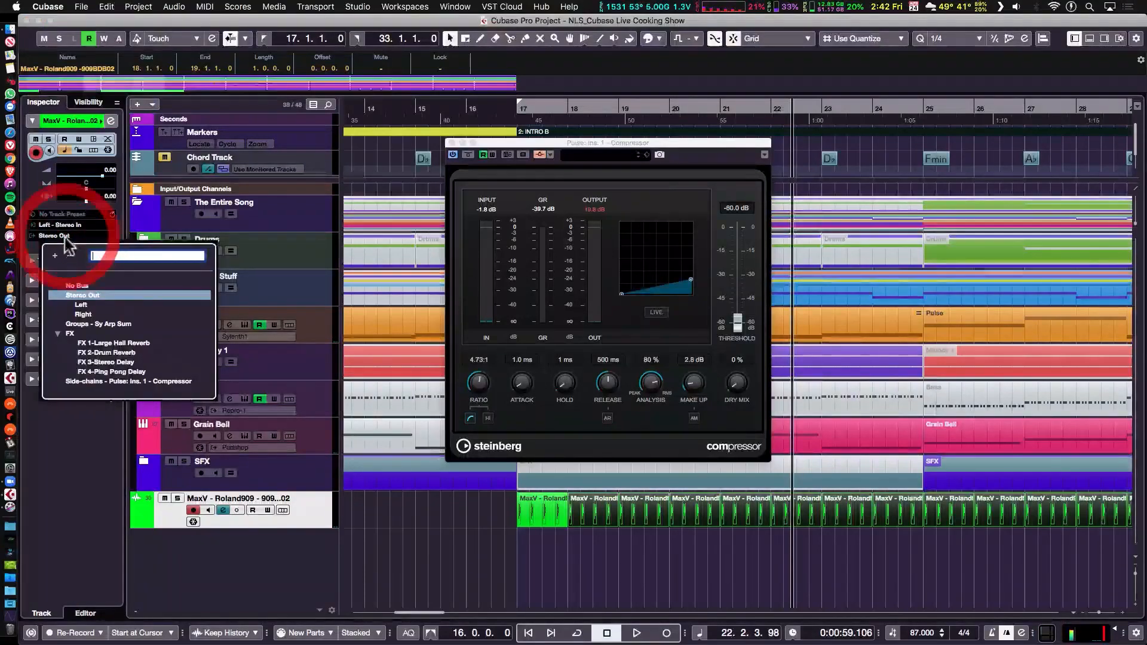
left_click(80, 285)
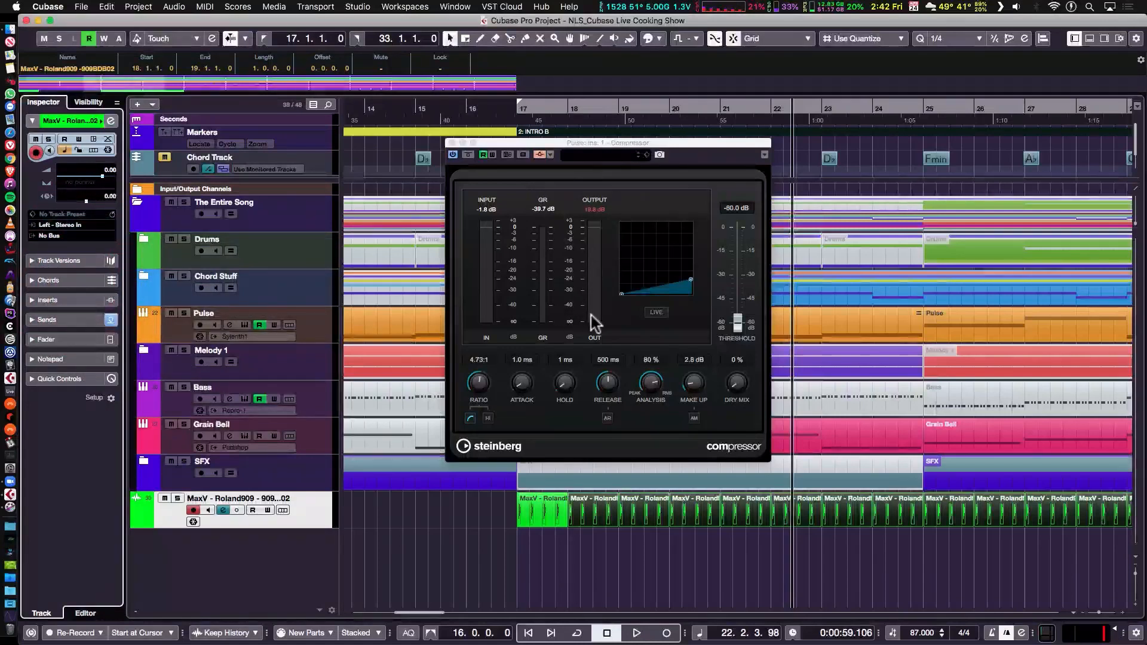
Play the song, raise the Pulse compressor's make-up gain to 13.8 dB, and close the compressor window.
key("space")
key("space")
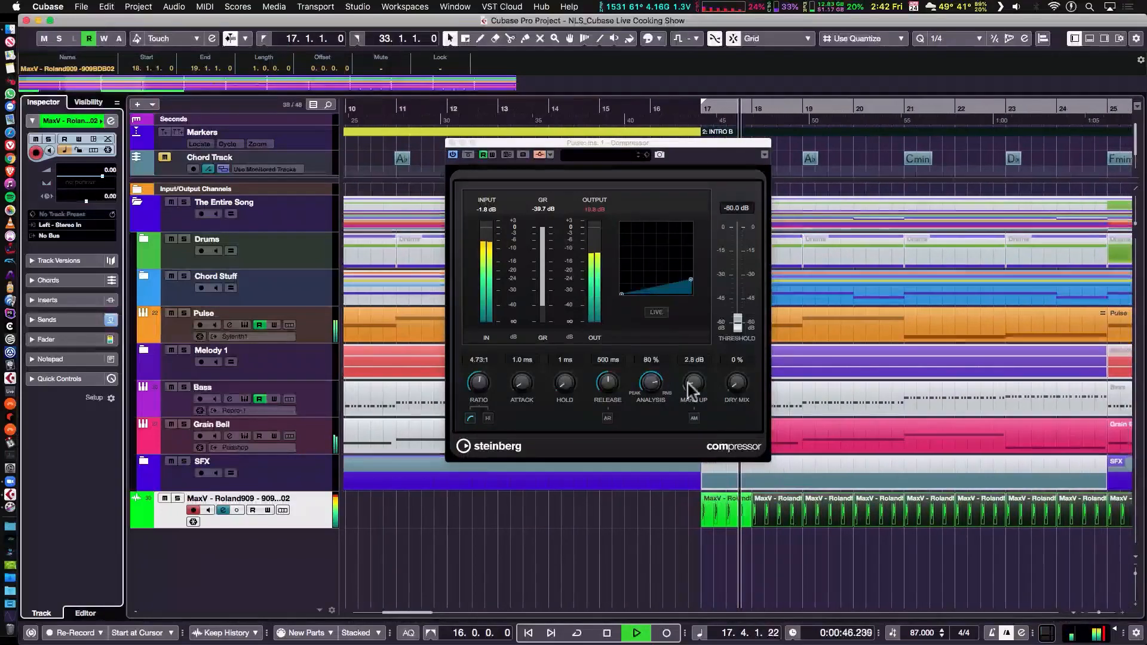
left_click_drag(686, 385, 700, 381)
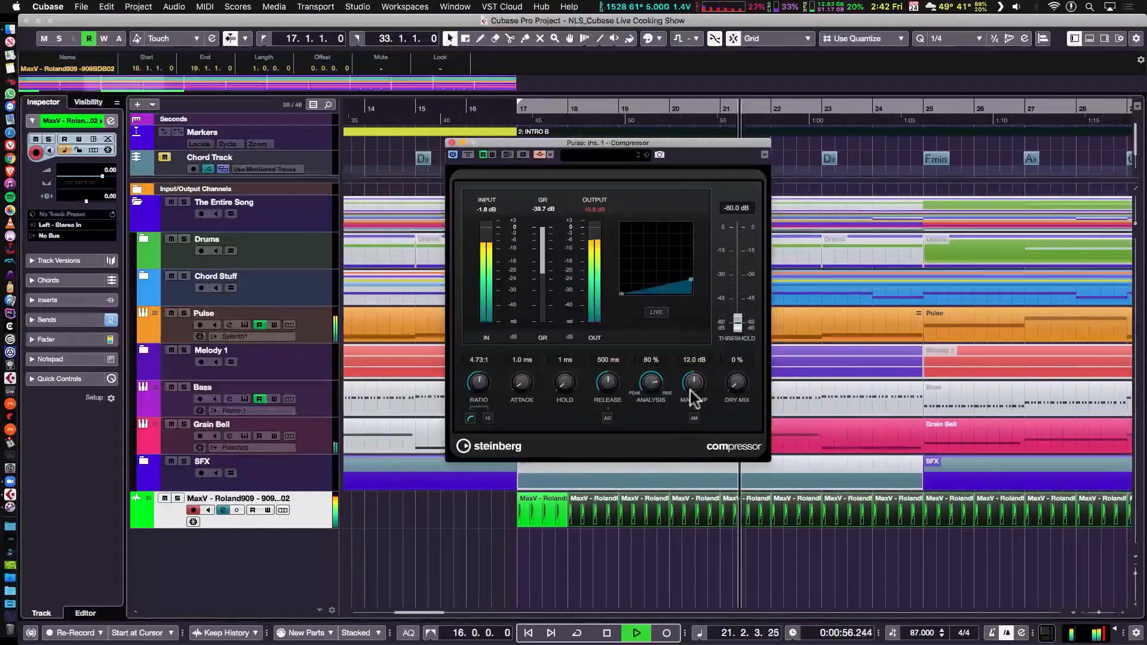
mouse_move(692, 390)
left_mouse_down()
mouse_move(698, 378)
mouse_move(700, 389)
left_mouse_up()
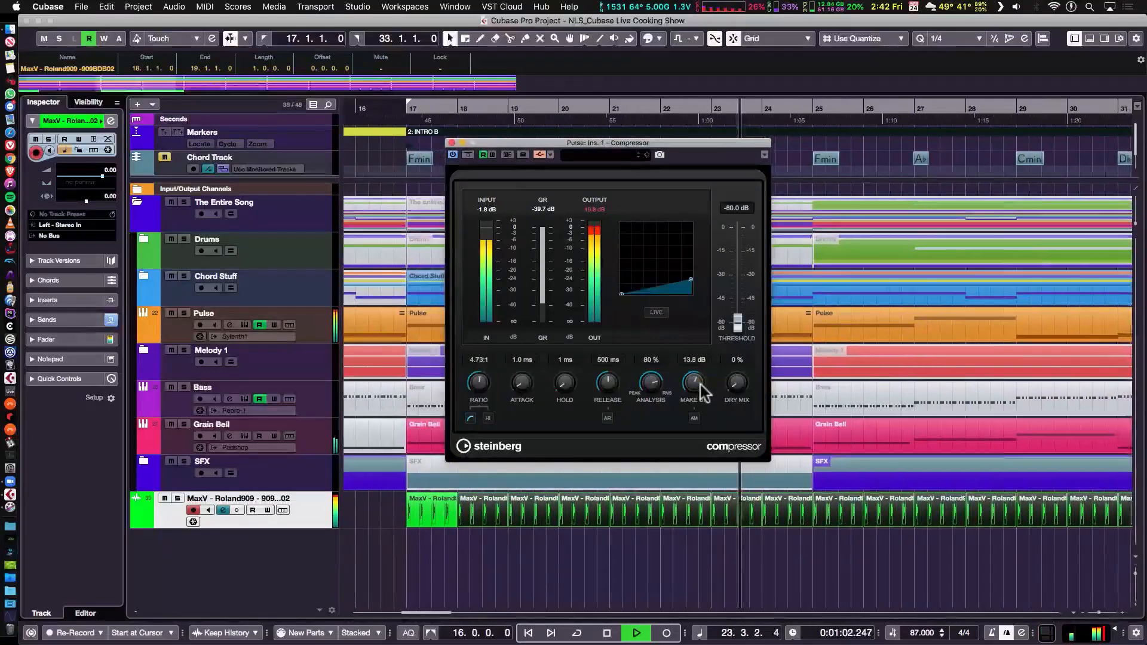
left_click(451, 142)
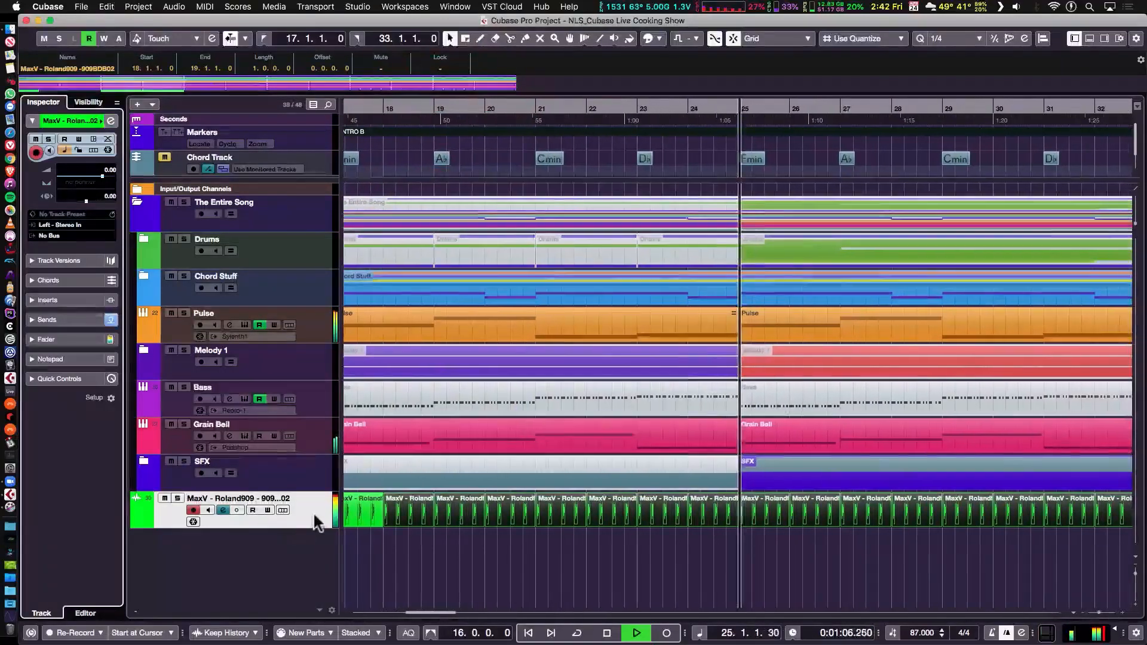
Enable the low-cut filter on the kick channel at about 134 Hz, check it during playback, and close the channel settings.
left_click(313, 512)
left_click(223, 510)
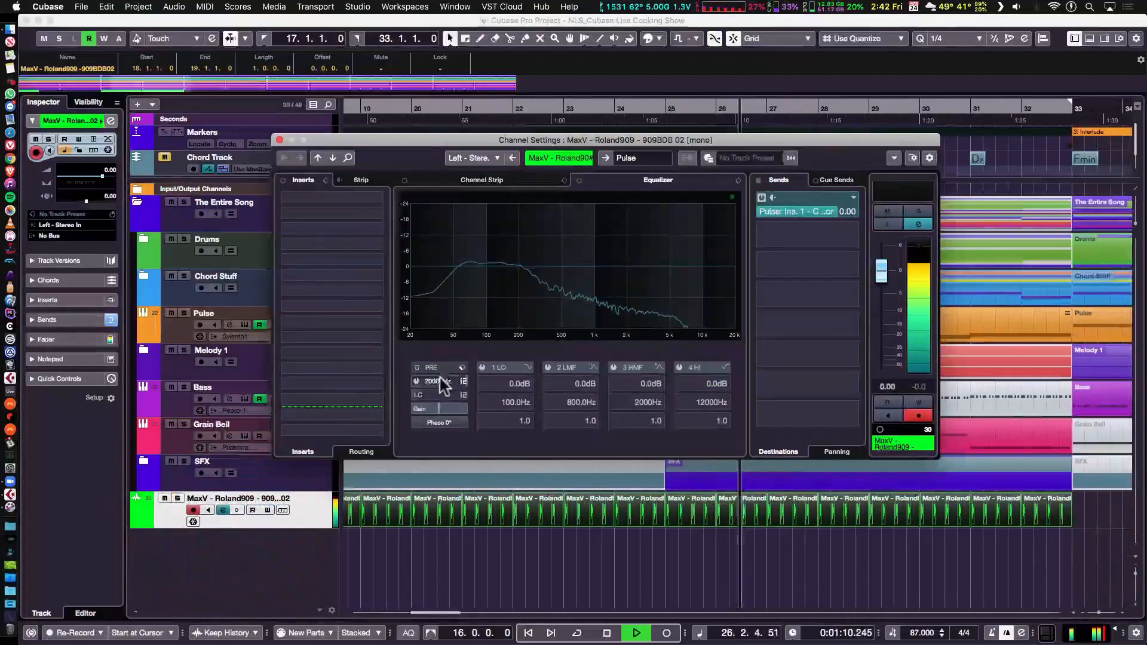
key("space")
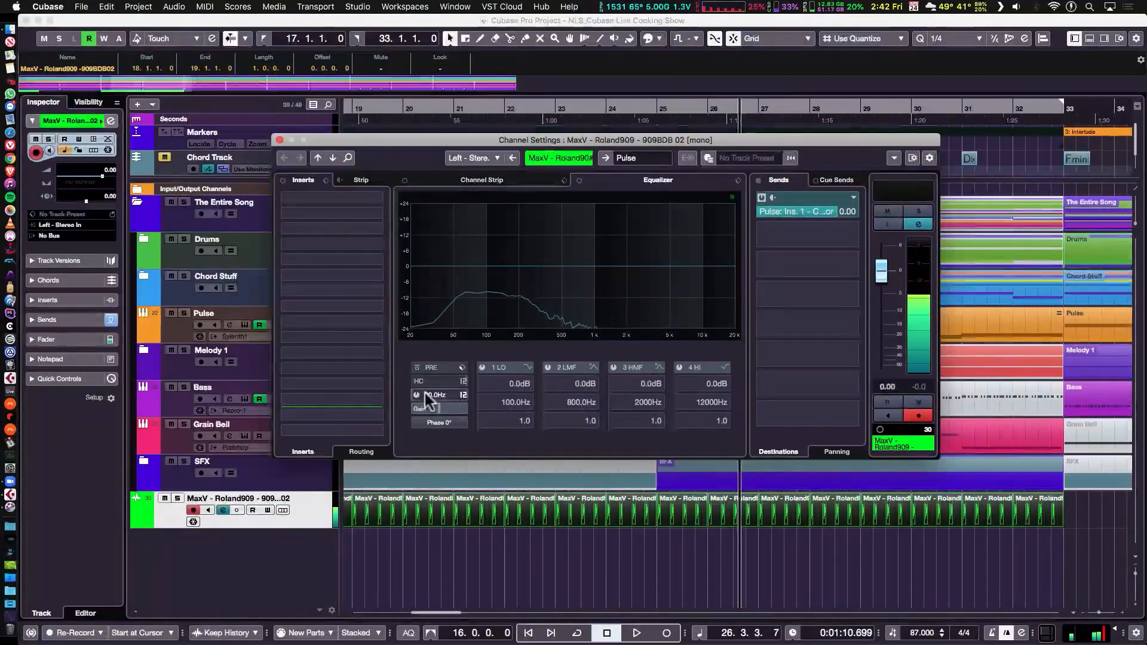
left_click(420, 397)
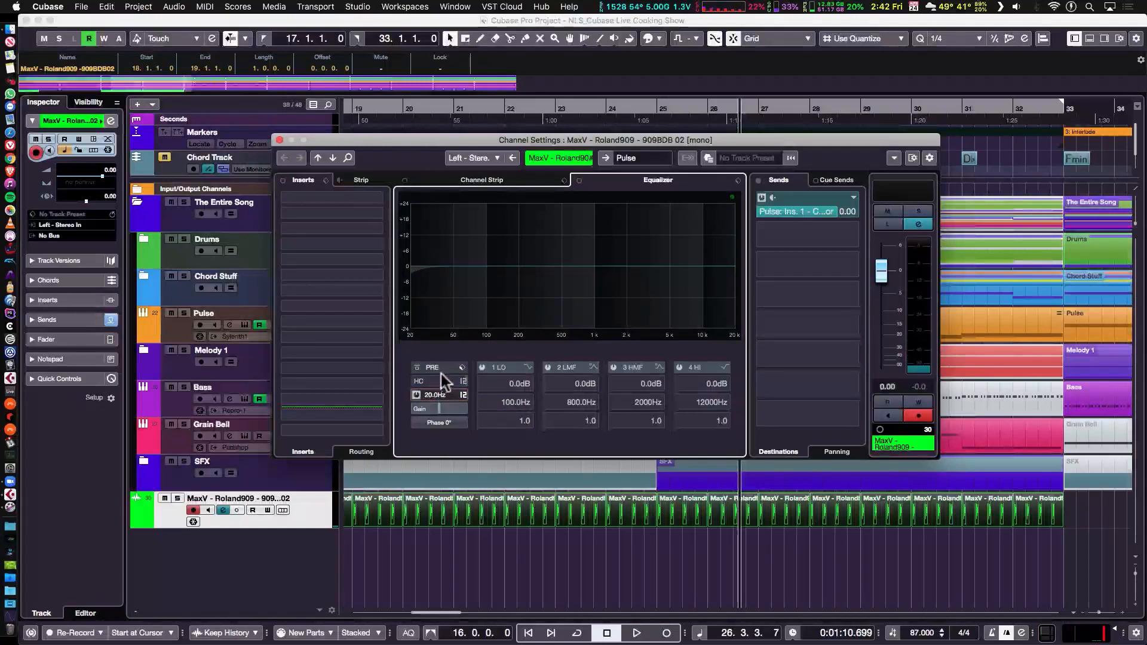
left_click_drag(447, 342, 455, 313)
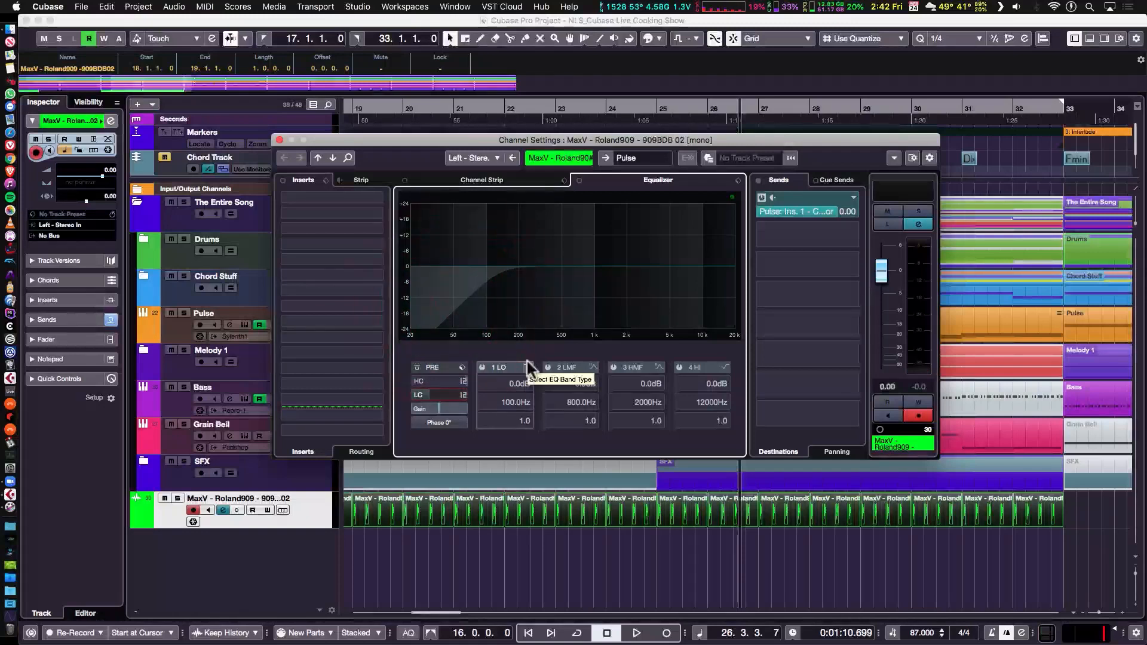
key("space")
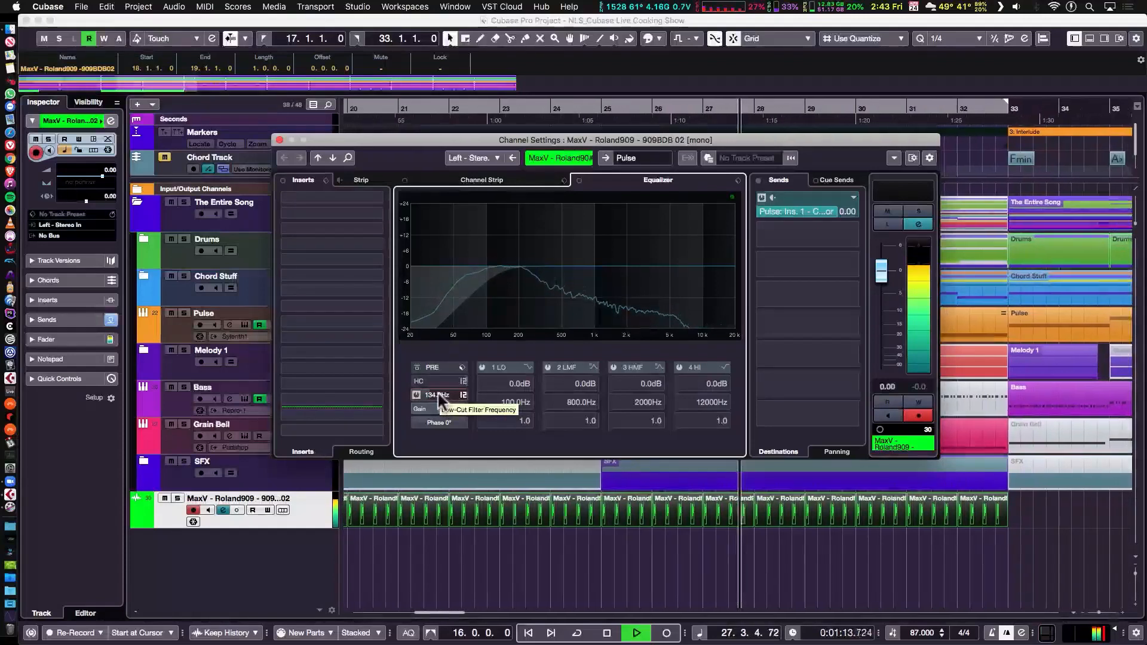
left_click(279, 140)
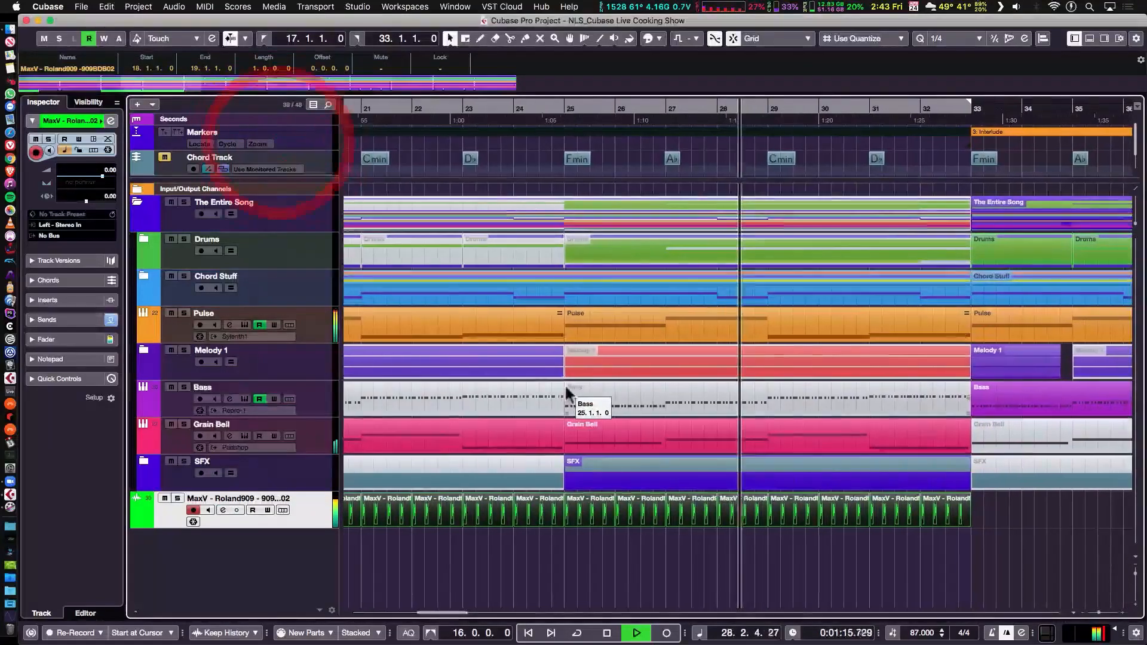
Stop playback and repeat the kick event from bar 33 to the end of the Outro at bar 97.
key("g")
key("g")
key("g")
key("g")
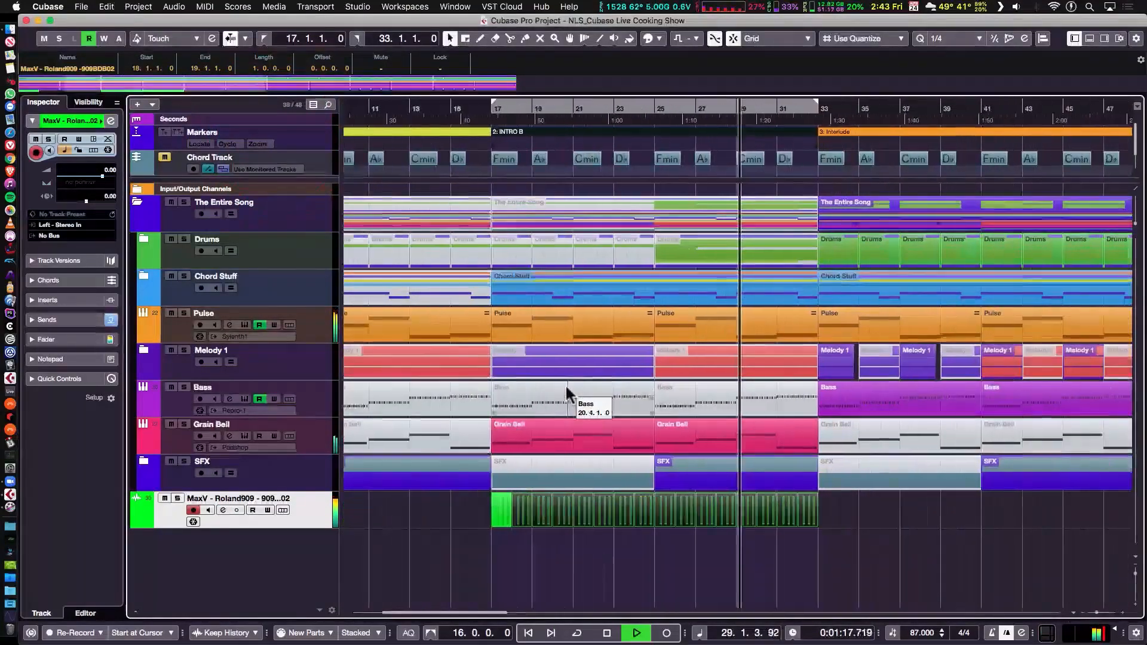
key("g")
key("g")
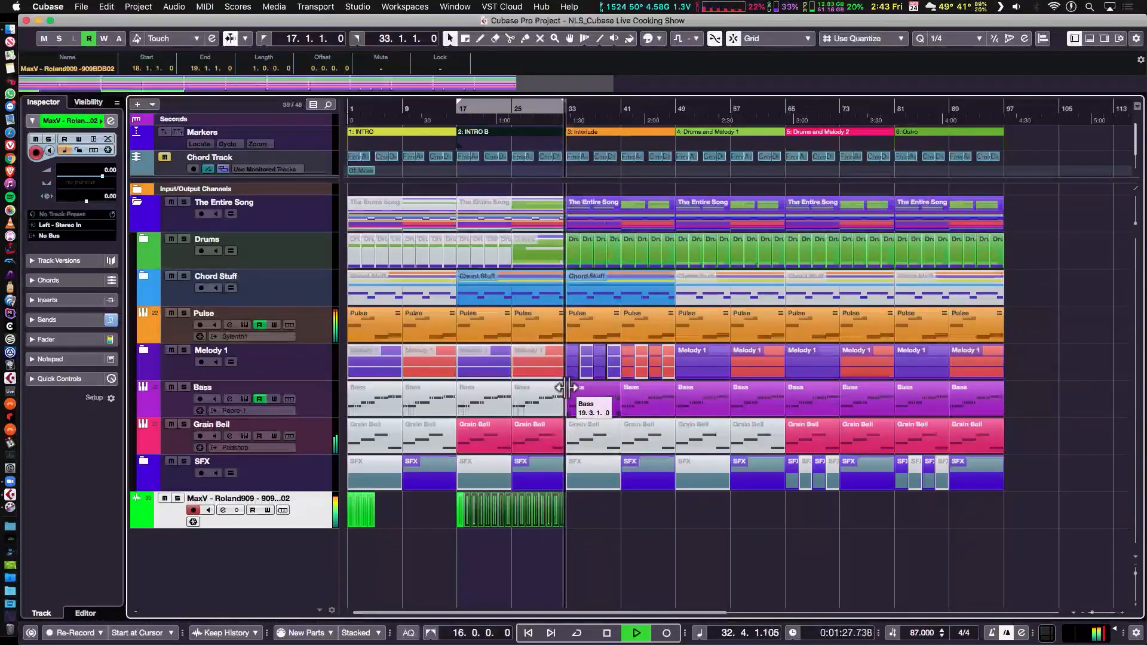
key("space")
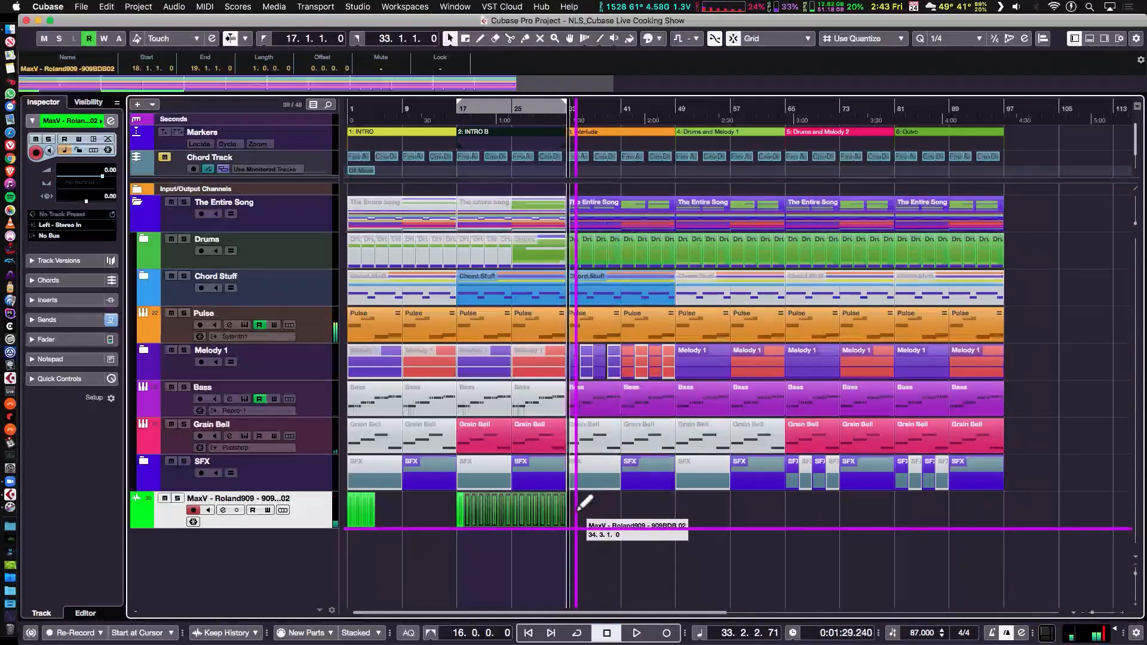
key("h")
key("h")
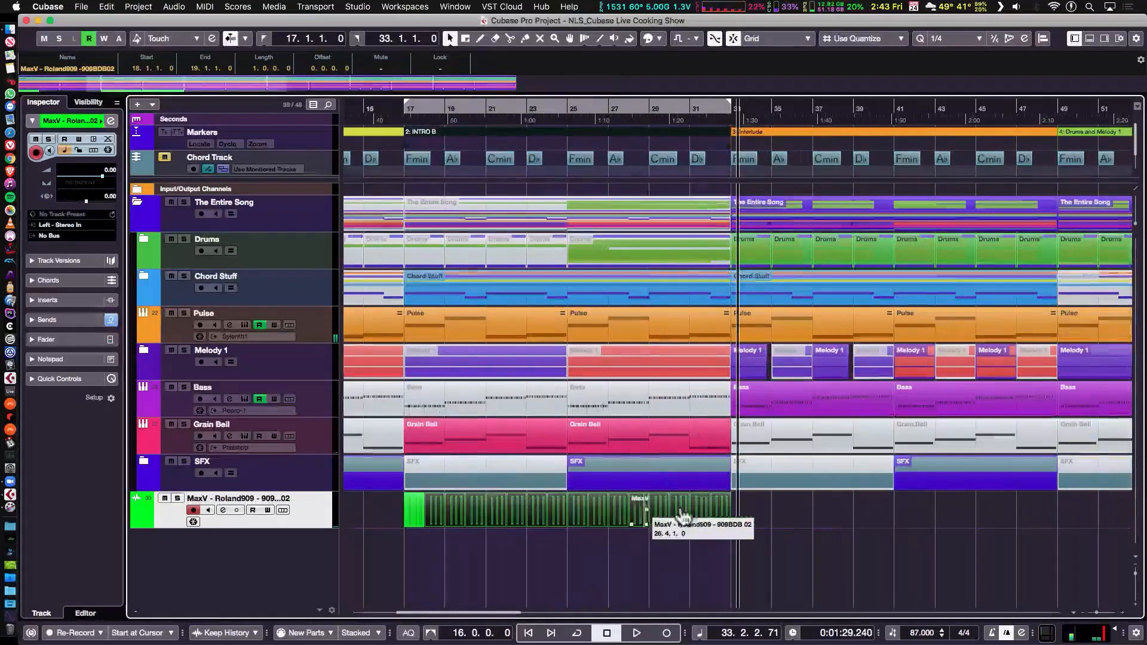
left_click_drag(722, 514, 1052, 501)
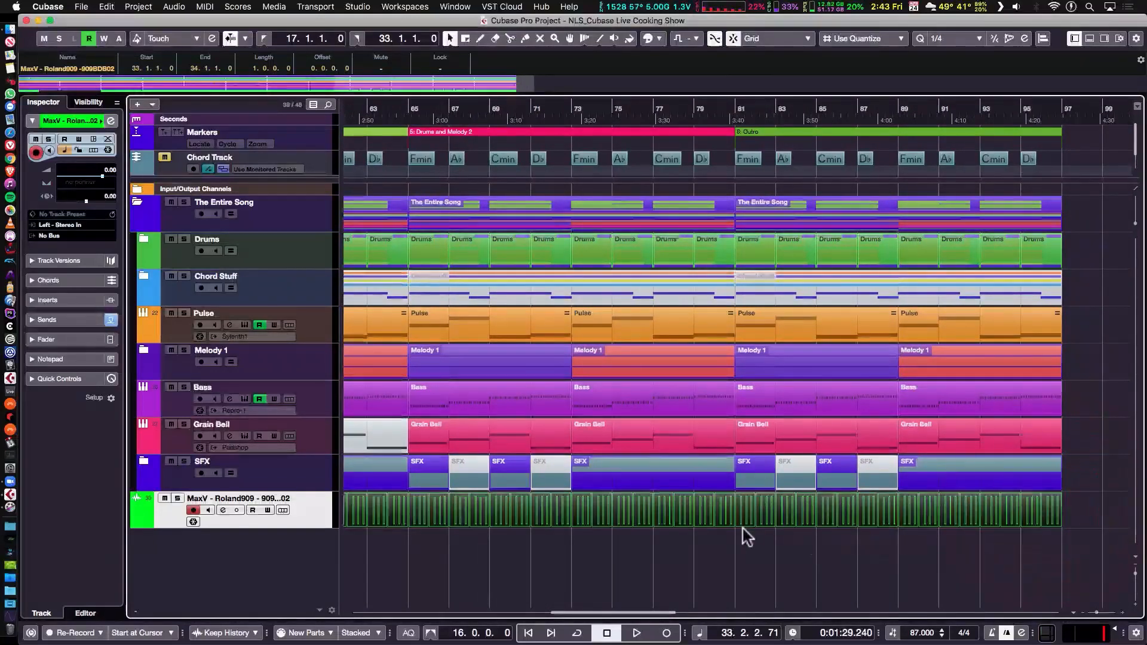
key("shift+f")
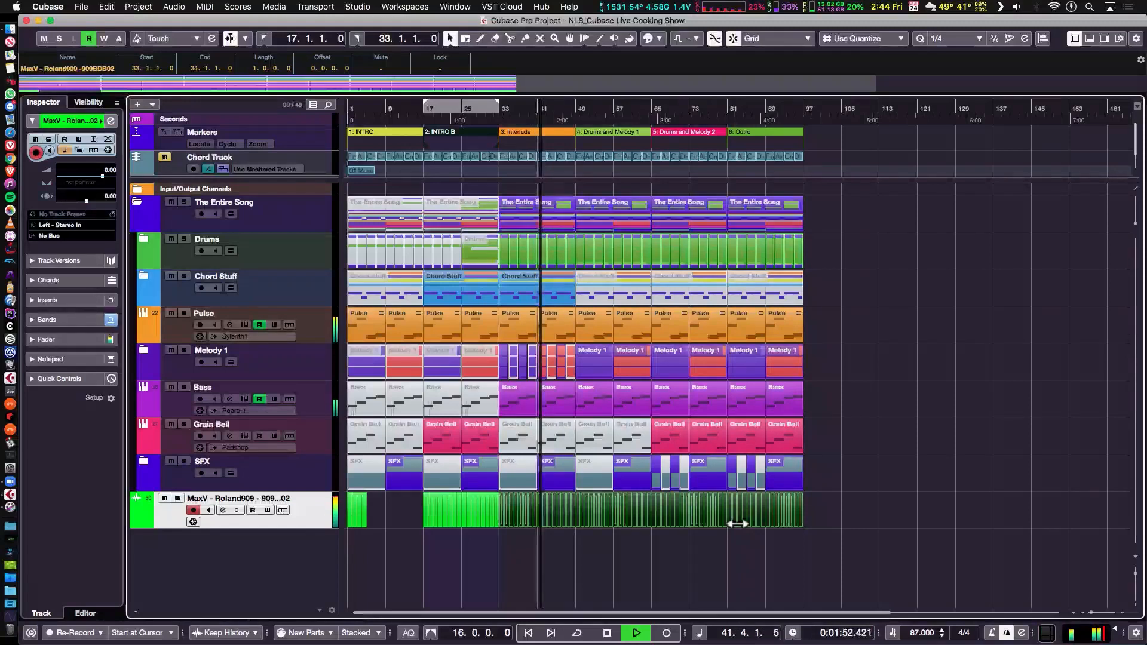
Check the channel levels in the MixConsole during playback, and show the Pulse track's automation lanes.
key("F3")
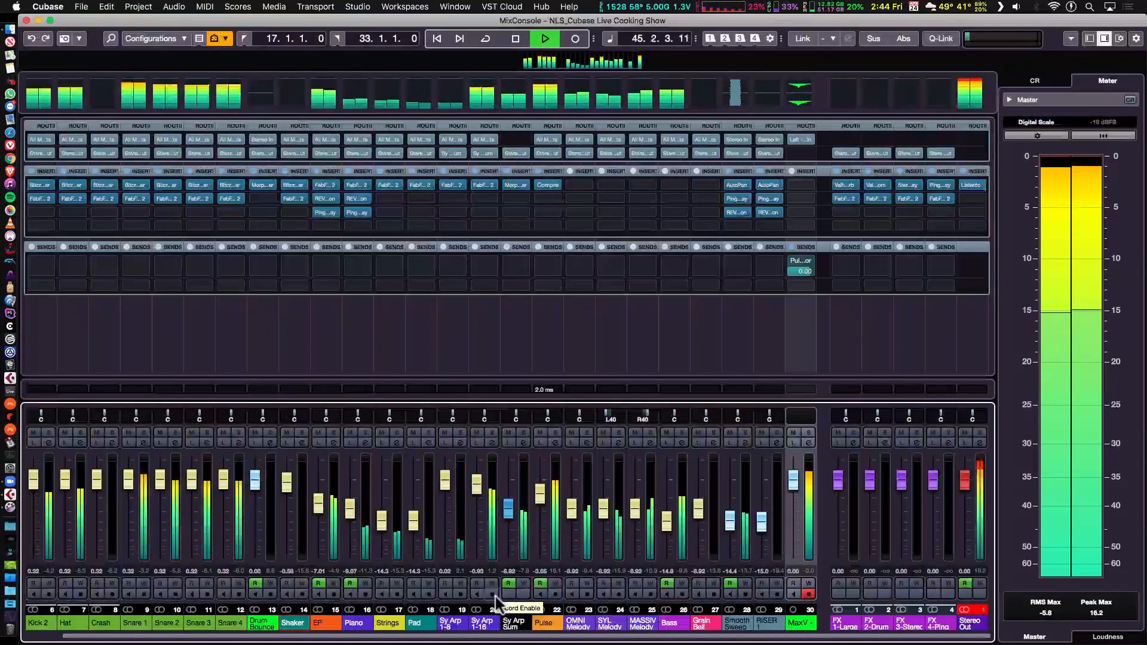
key("F3")
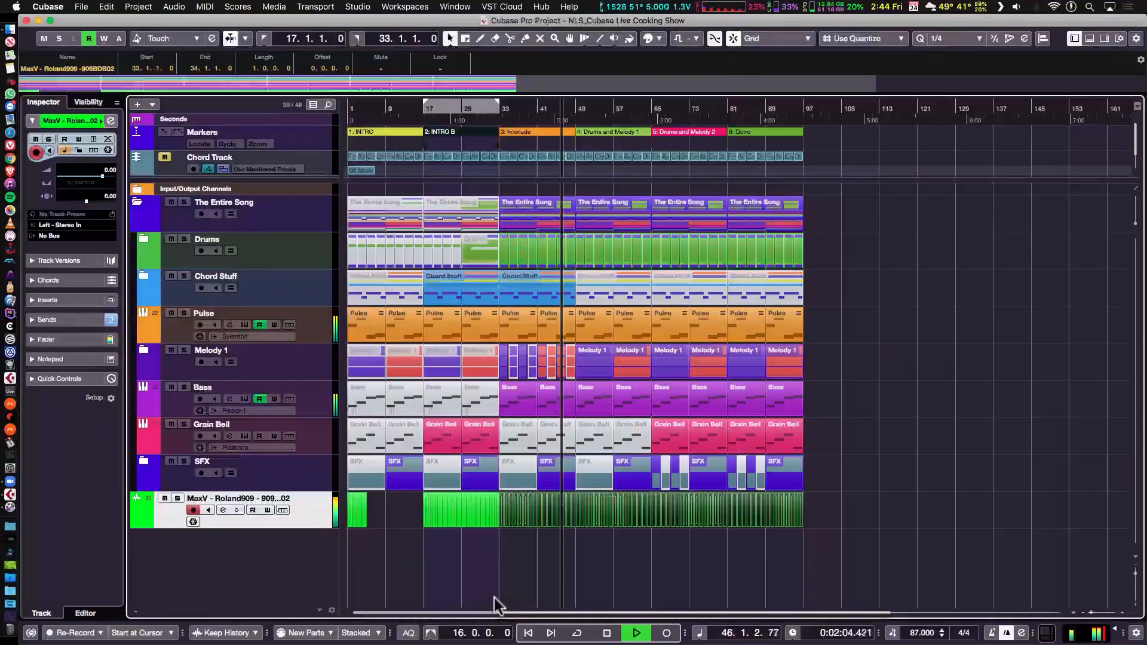
left_click(176, 336)
left_click(145, 339)
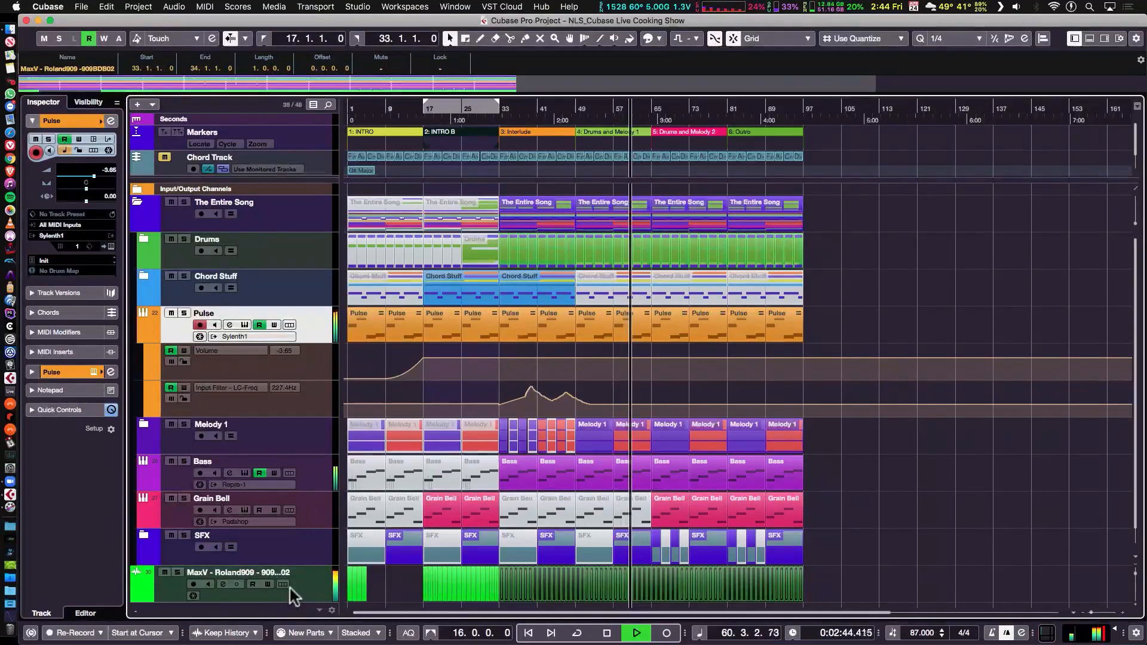
Rename the kick track as "909 Kick SC Source" and stop playback.
left_click(237, 571)
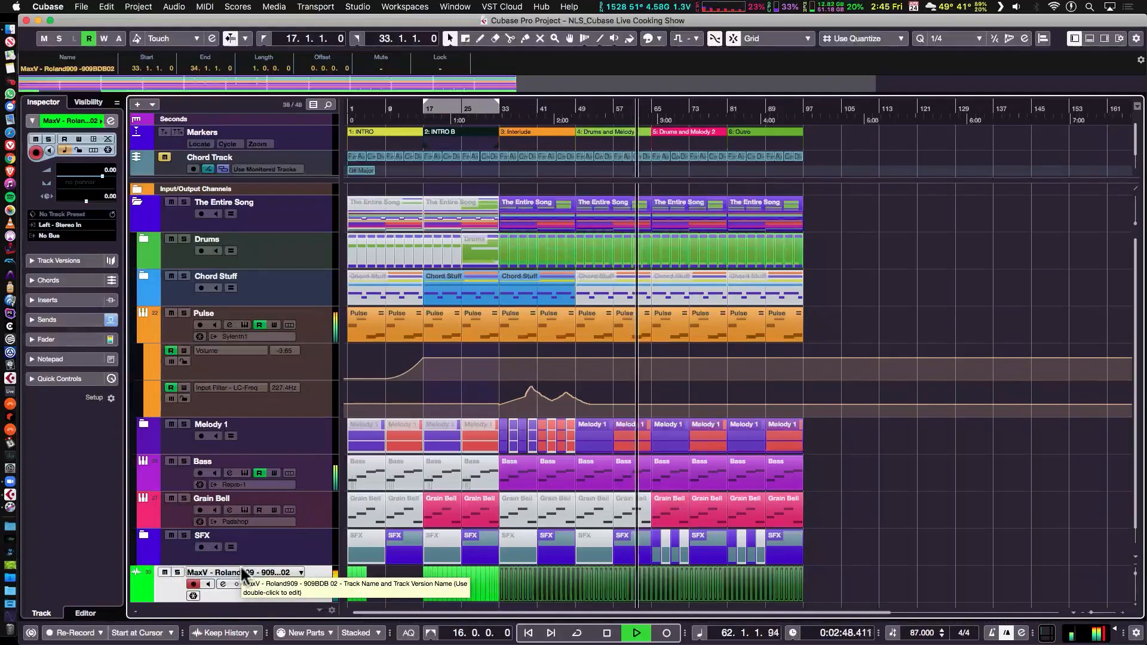
double_click(241, 569)
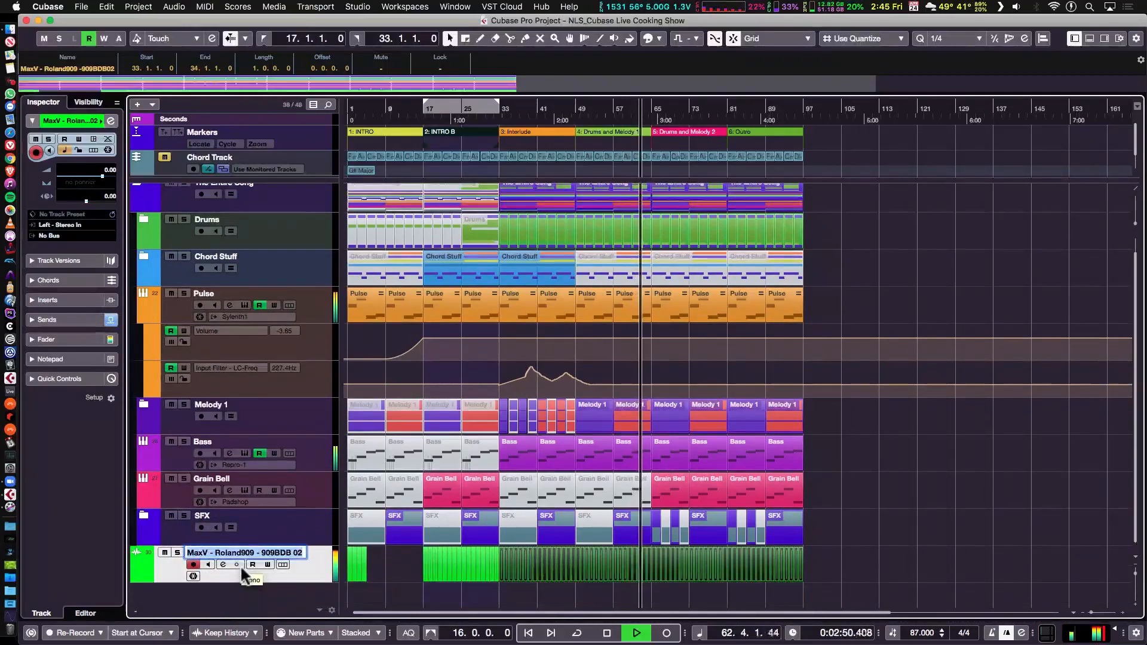
type("909")
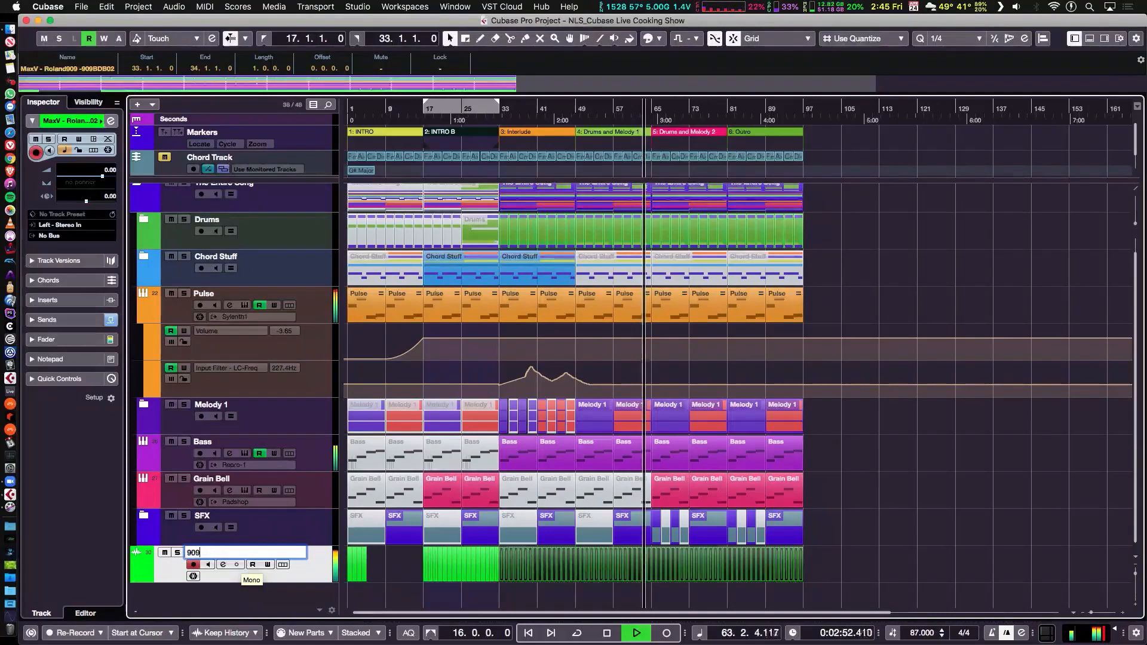
type(" Kick S")
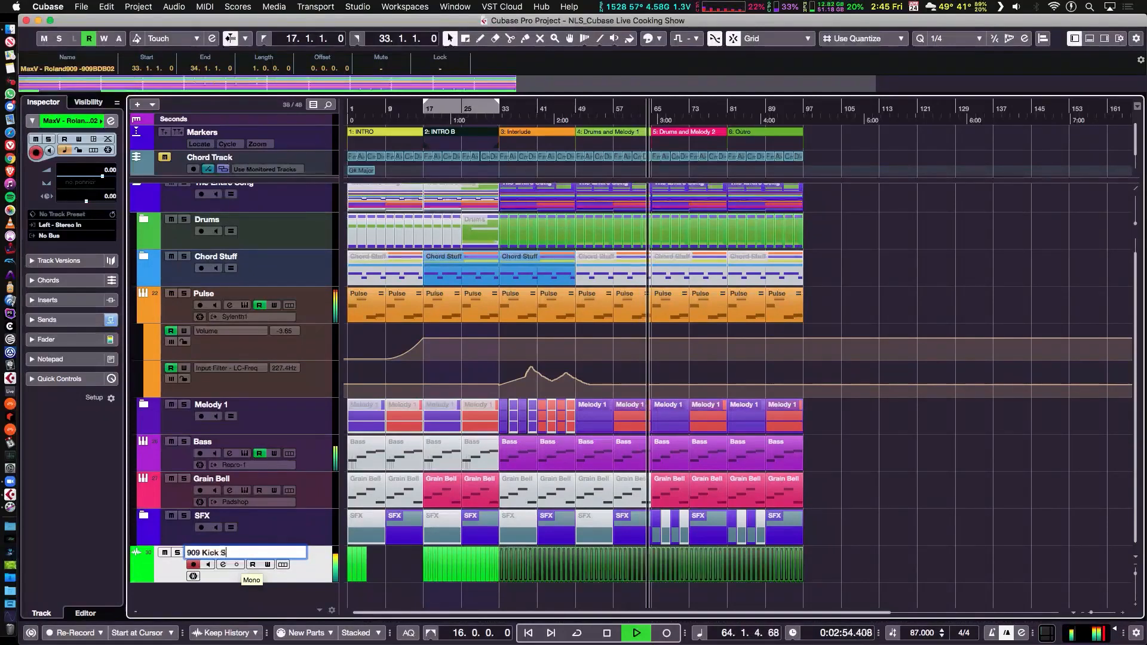
type("C Source")
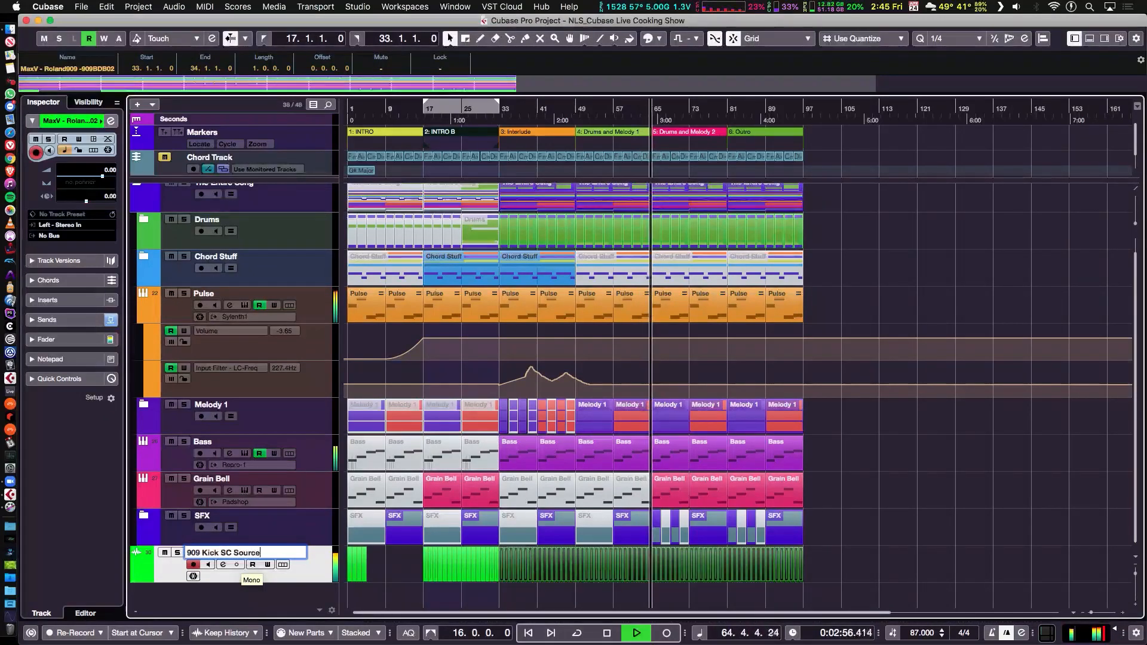
key("Return")
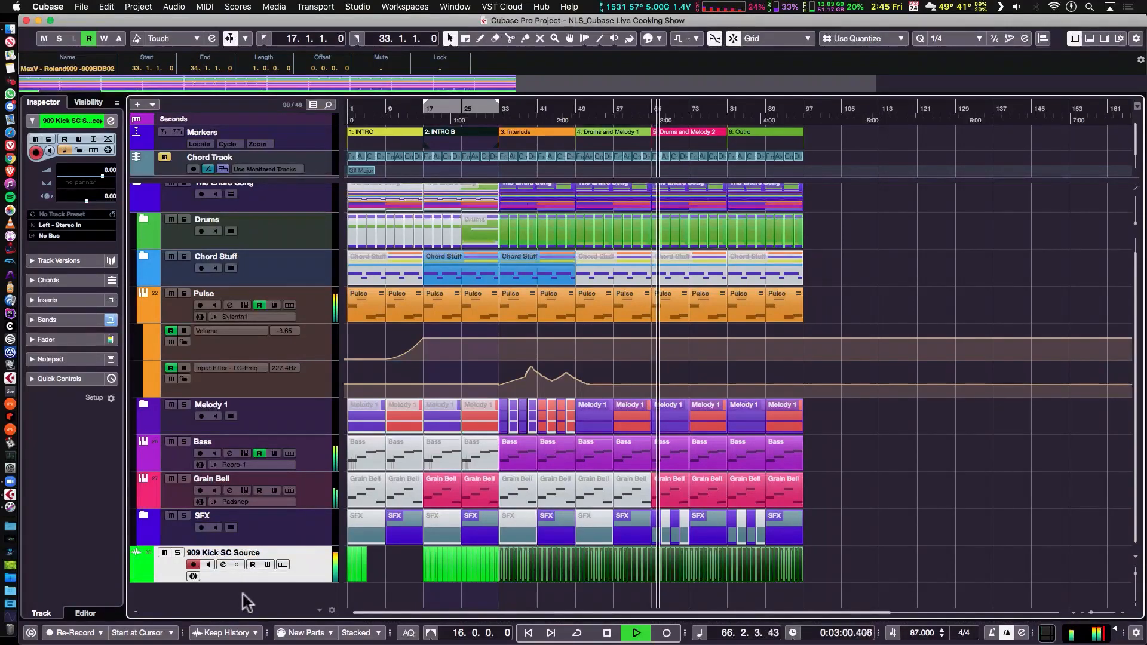
key("space")
Move the 909 Kick SC Source track up between the Pulse and Melody 1 tracks.
left_click(288, 581)
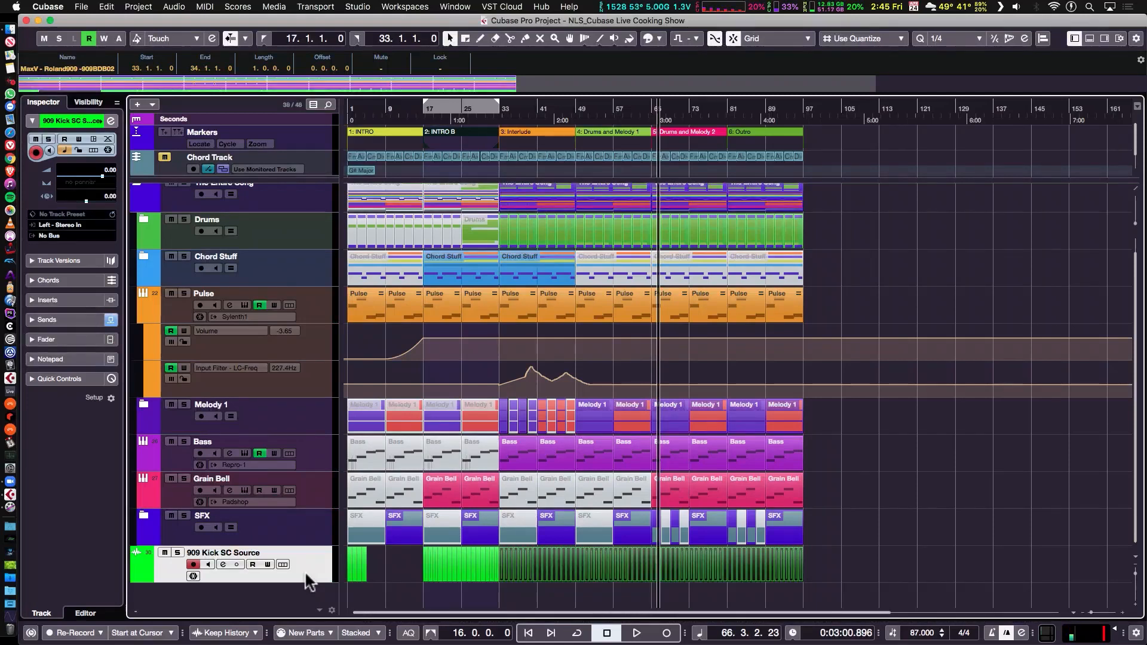
left_click_drag(306, 575, 320, 395)
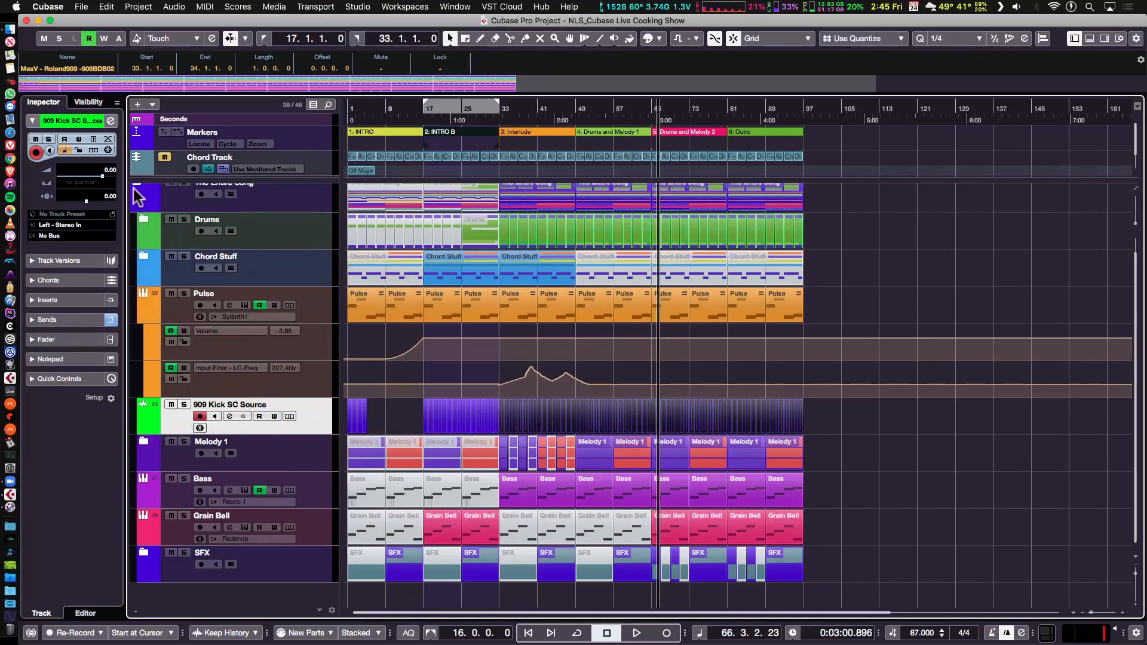
scroll(172, 328, "up", 1)
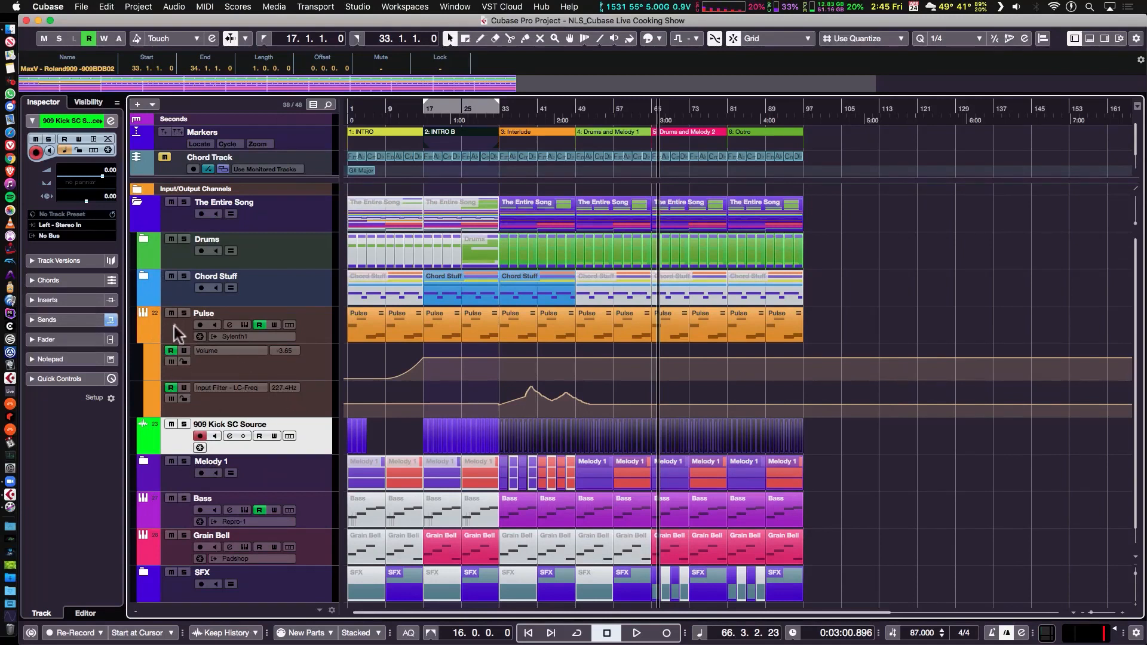
Hide the Pulse track's automation lanes and move the Pulse and 909 Kick SC Source tracks into a new folder track.
left_click(174, 326)
left_click(170, 432, "shift")
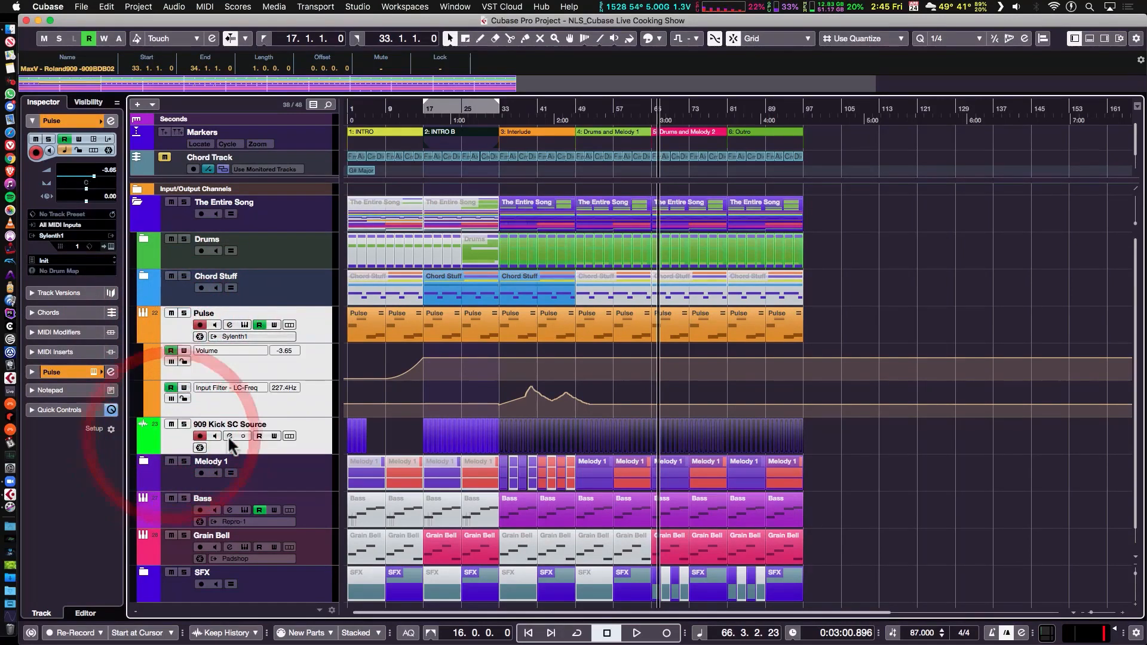
left_click(142, 336)
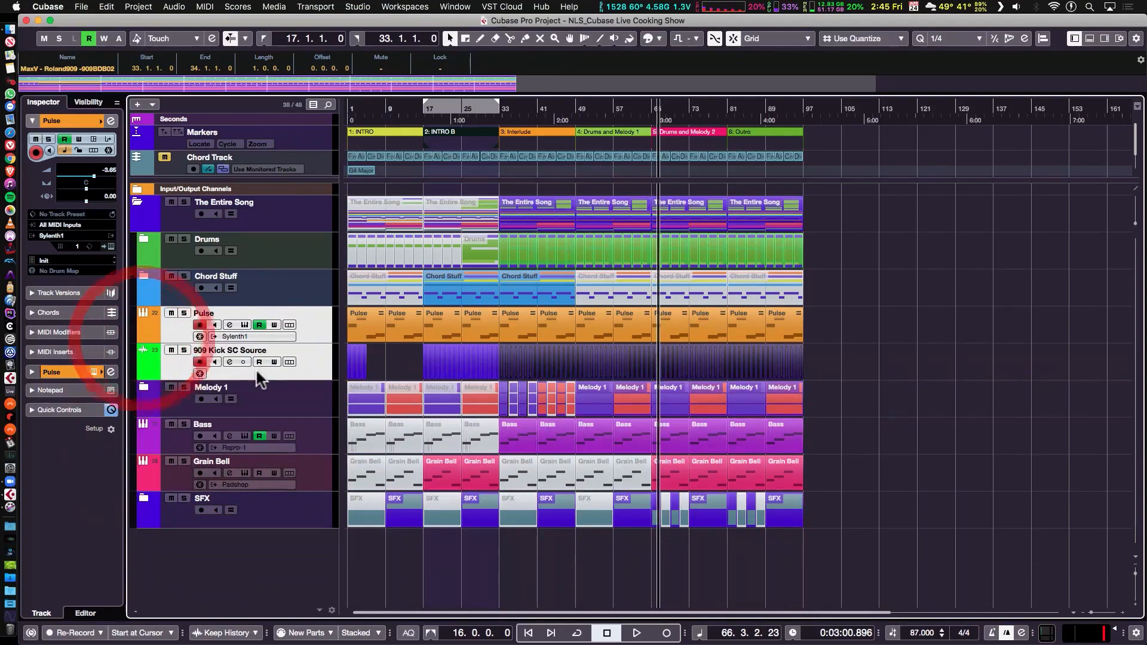
key("alt+f")
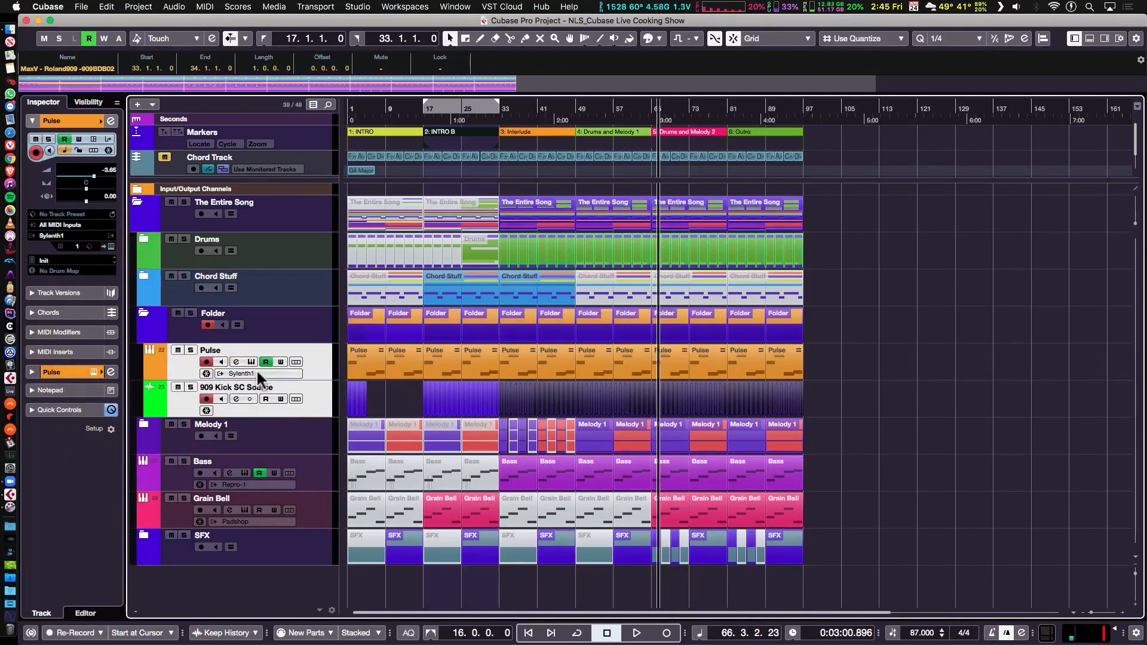
Rename the new folder track as "SC Pulse".
double_click(218, 315)
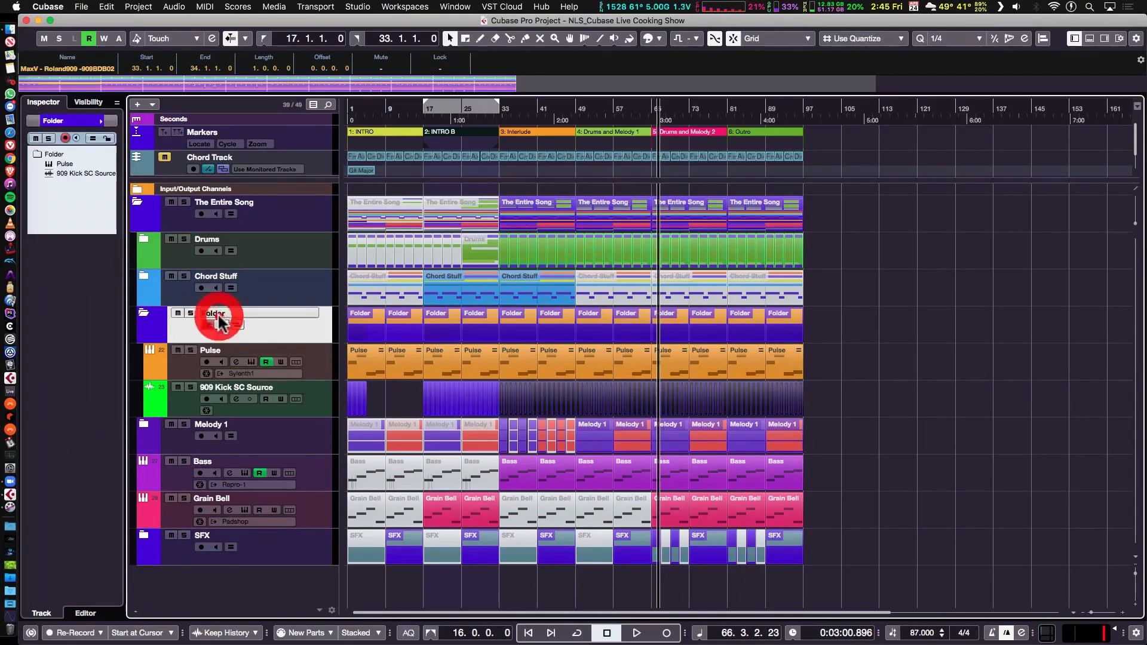
type("SC Pul")
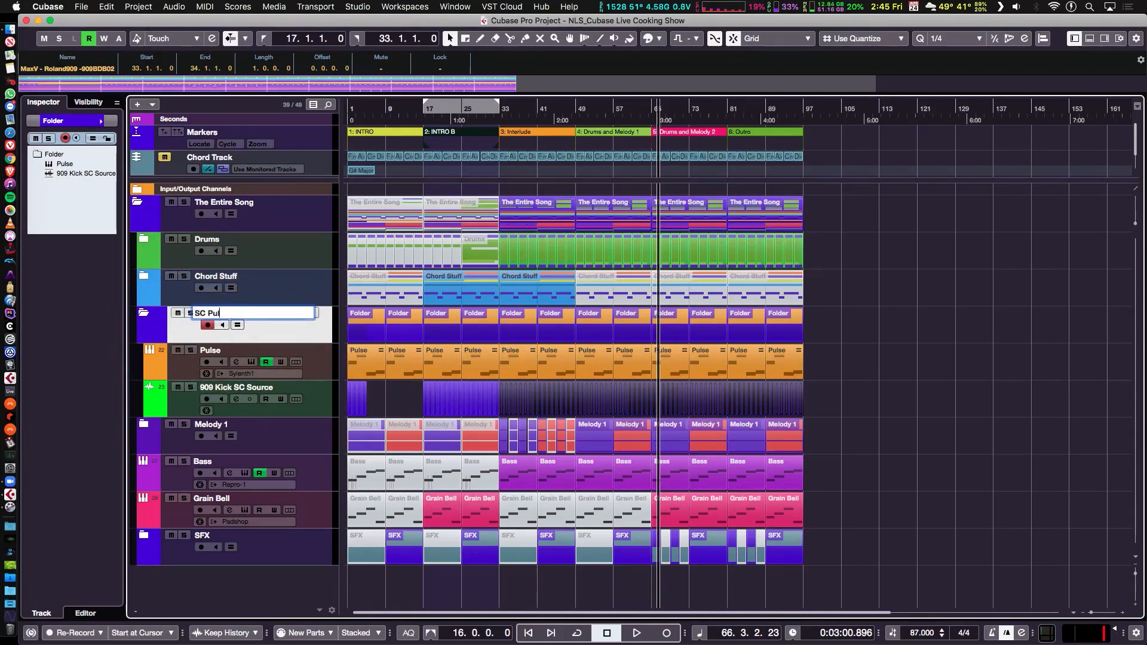
type("se")
key("Return")
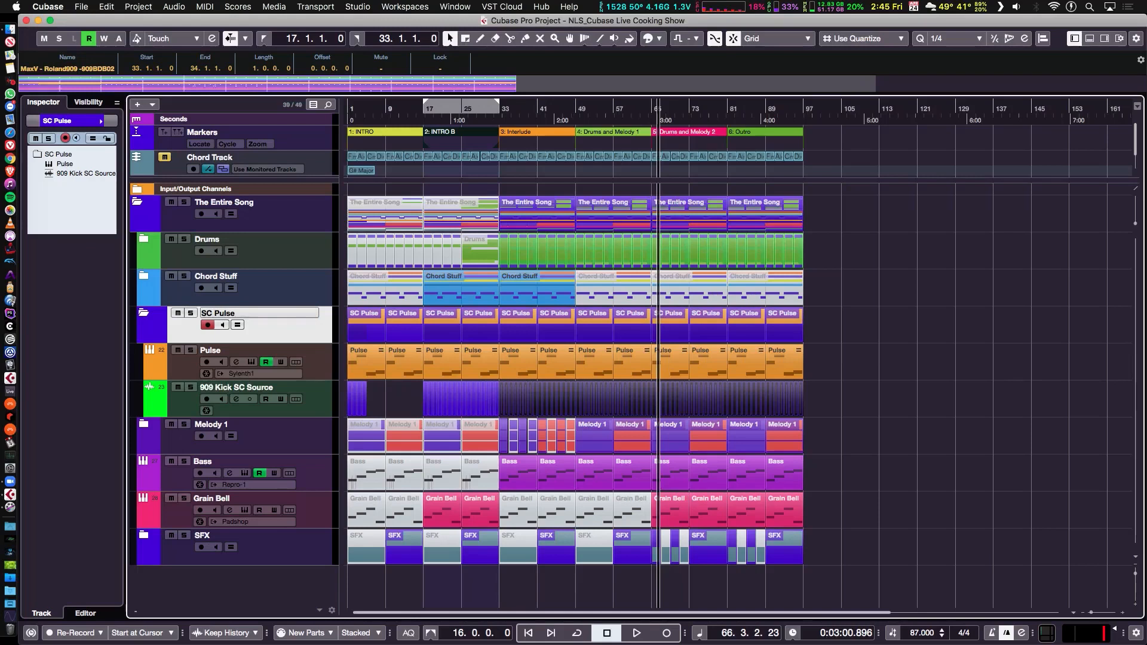
Colour the SC Pulse folder track orange and collapse it.
left_click(159, 329)
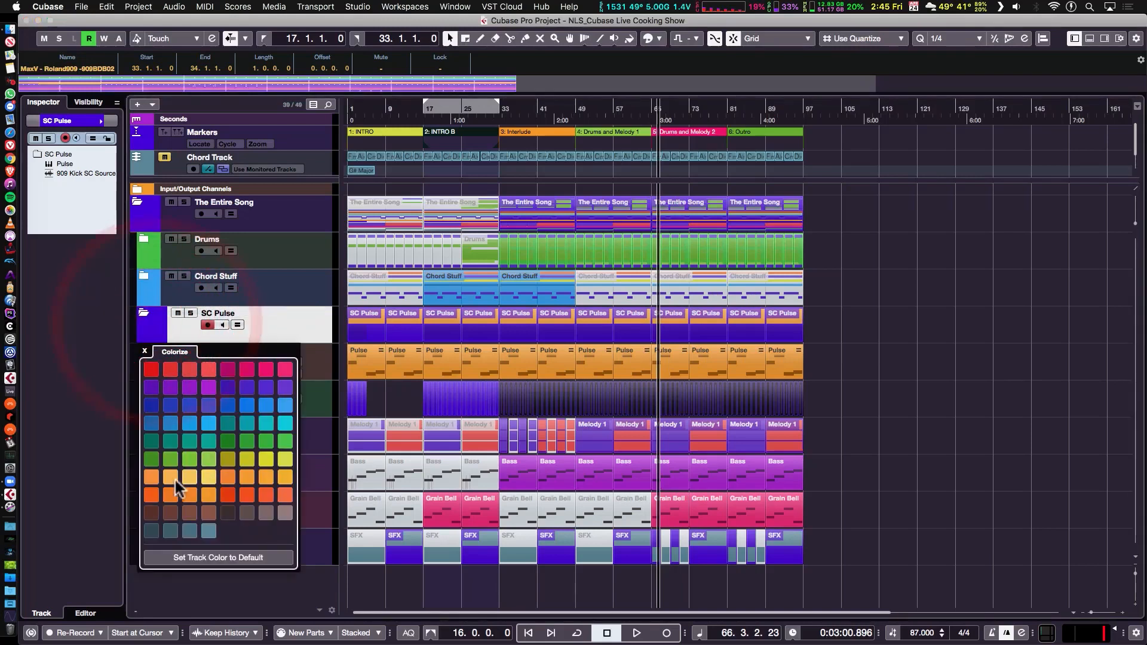
left_click(170, 495)
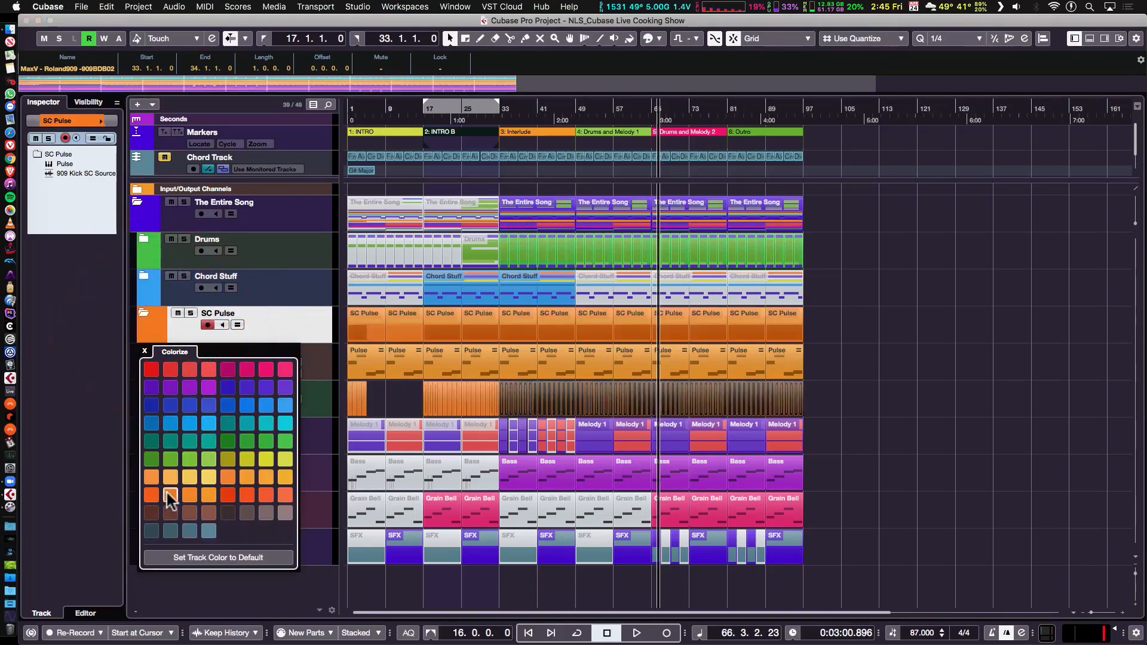
left_click(144, 351)
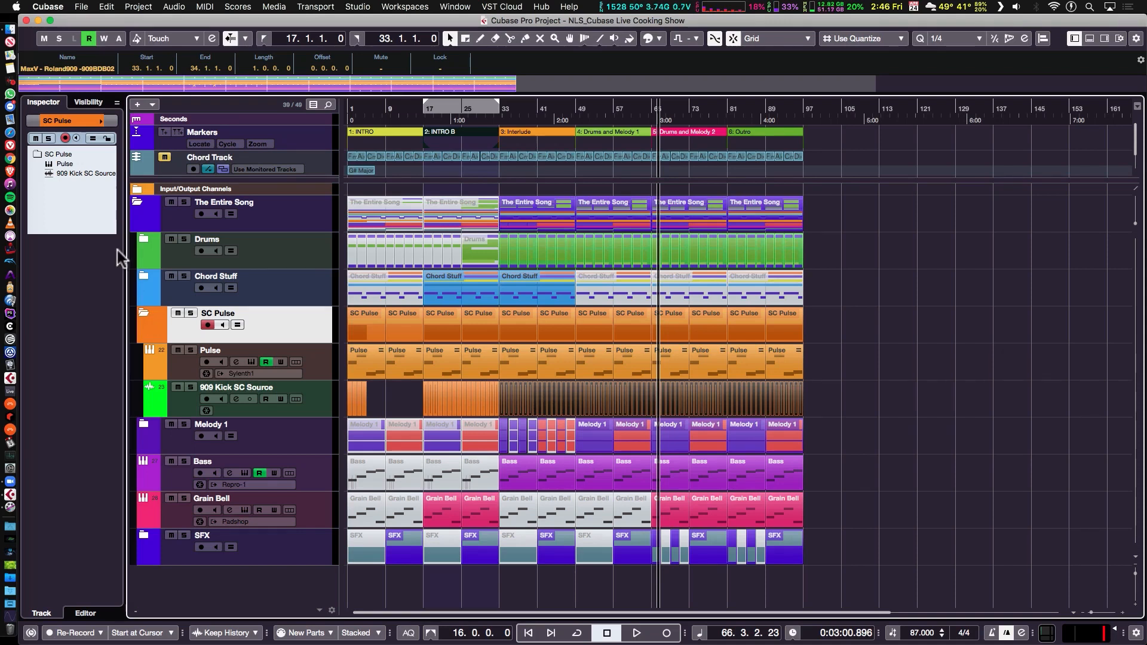
left_click(144, 313)
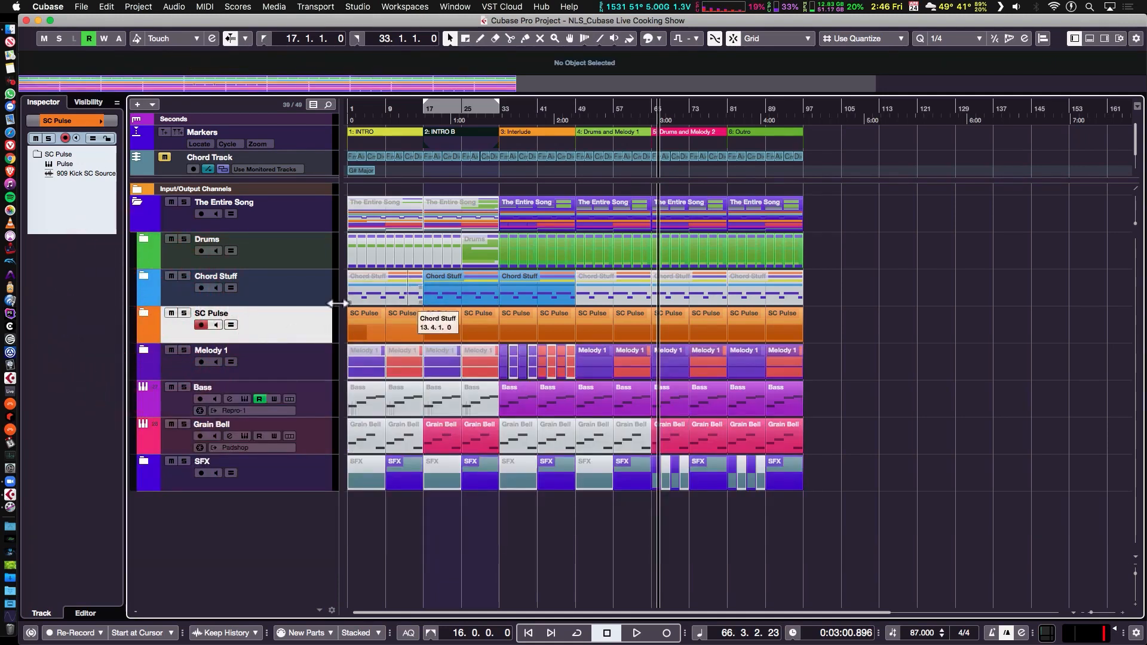
left_click(143, 351)
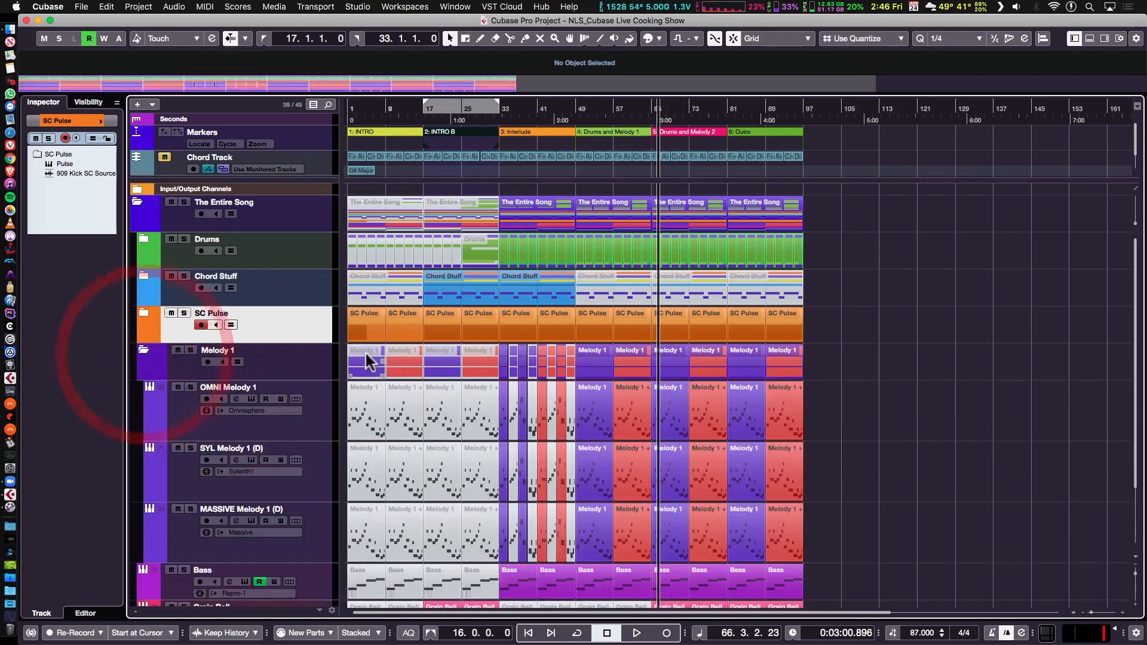
scroll(366, 351, "down", 3)
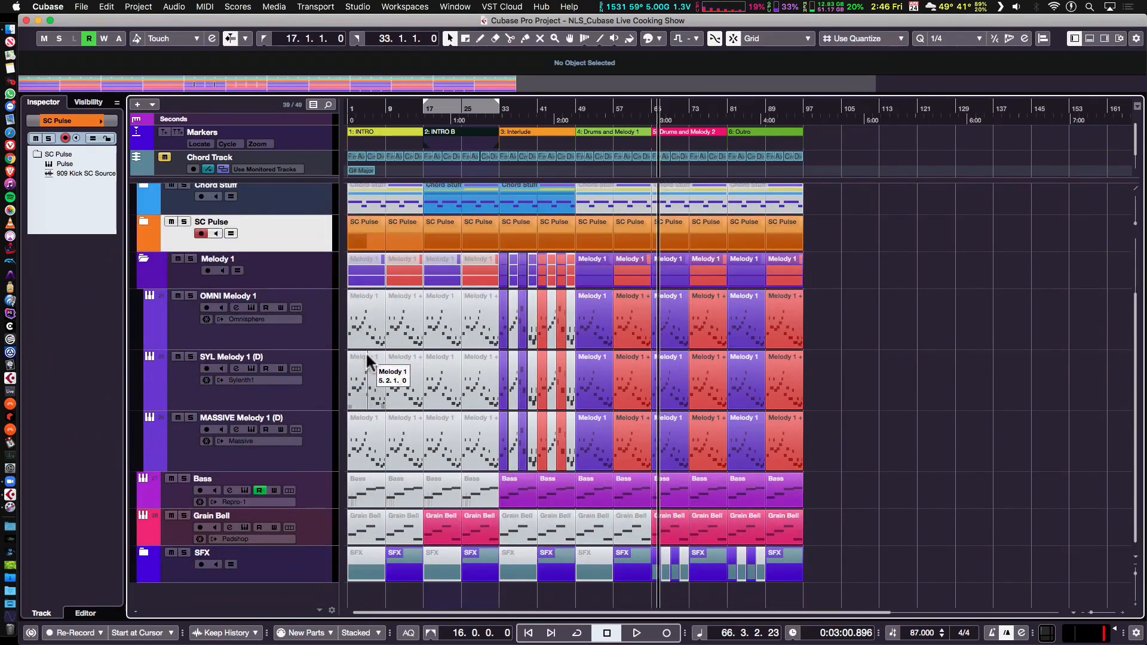
left_click(143, 259)
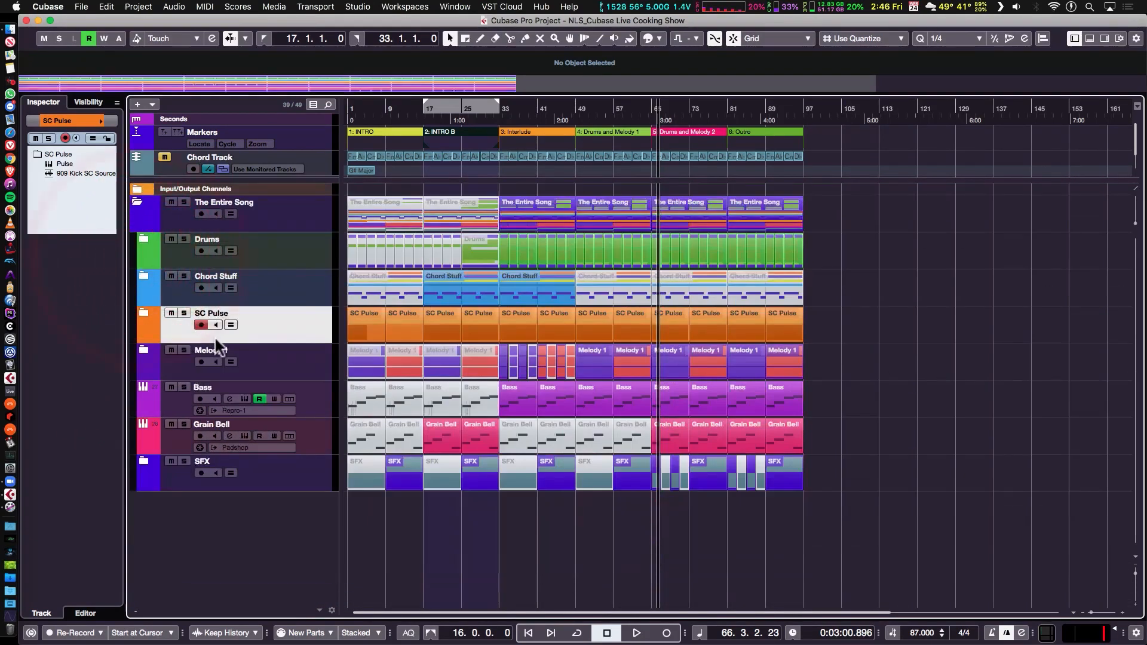
Move the Synth Arp folder out of the Chord Stuff folder to between Drums and Chord Stuff, and collapse Chord Stuff.
left_click(151, 276)
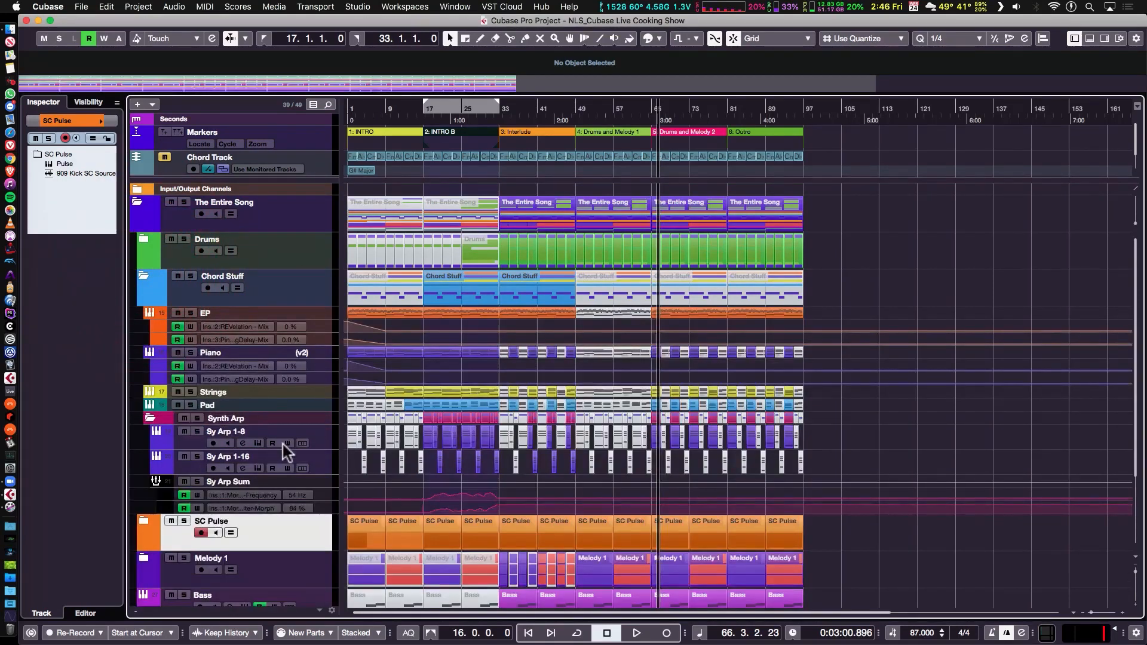
left_click(328, 421)
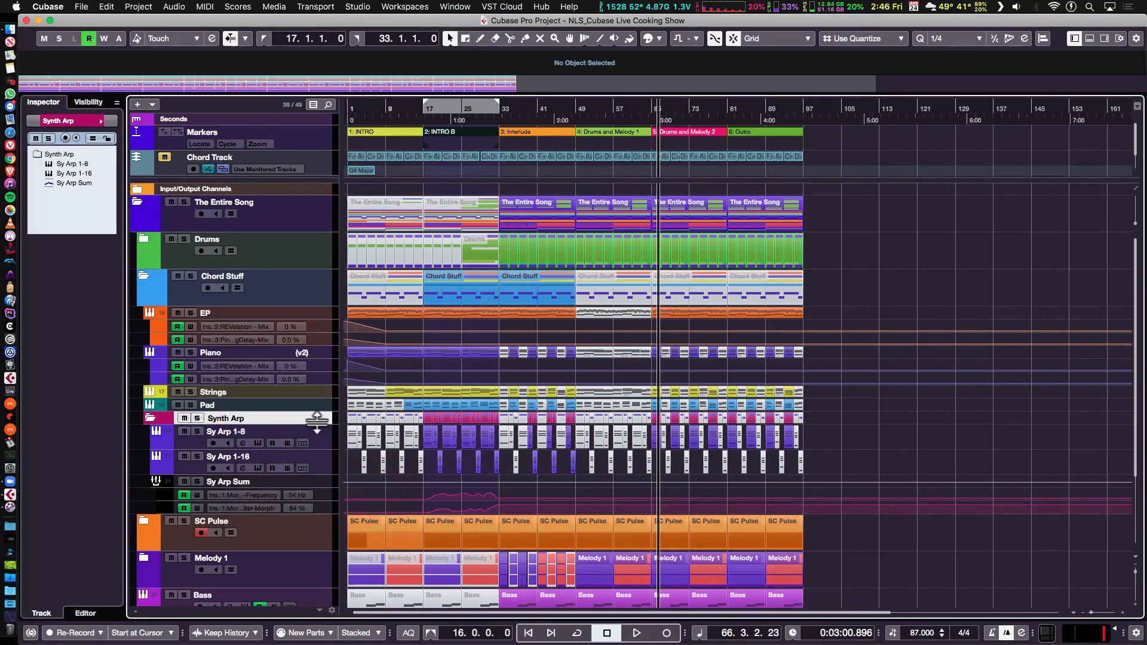
left_click_drag(327, 421, 307, 271)
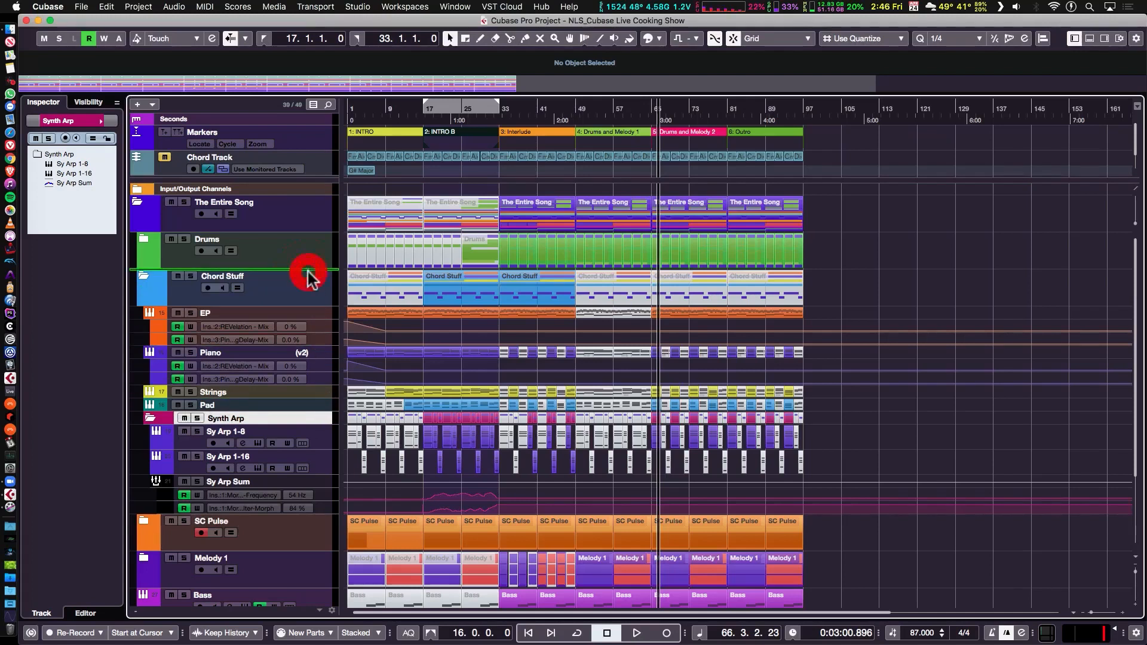
left_click(145, 378)
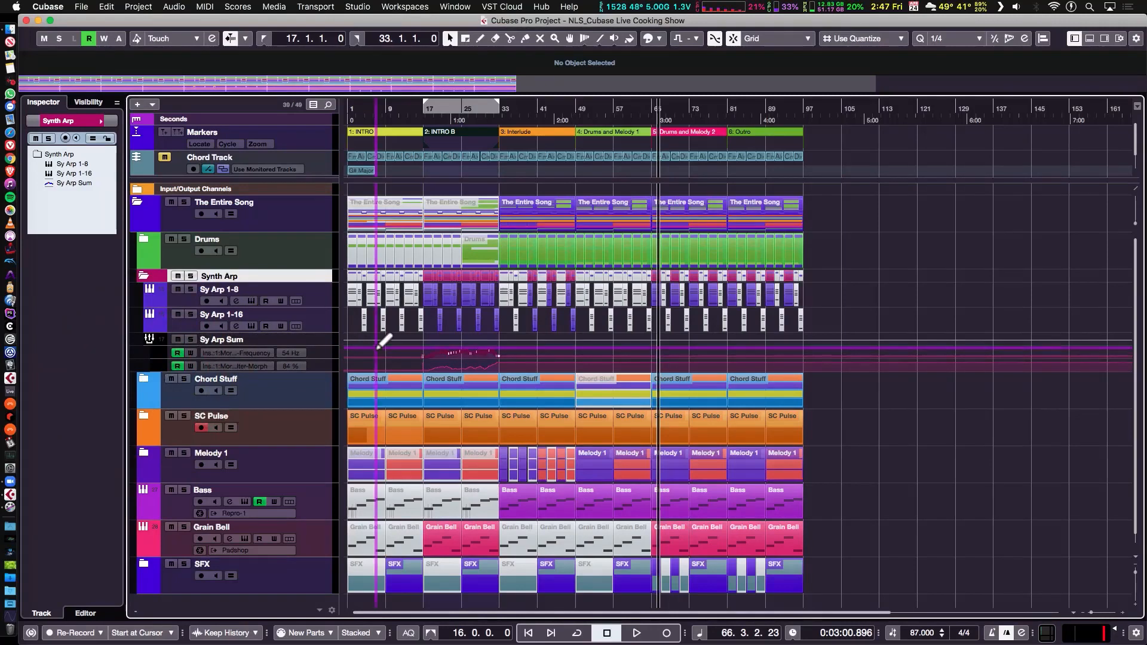
Enlarge the Synth Arp tracks and play the Intro B section from bar 17 with cycle on.
key("alt+Down")
key("alt+Down")
key("alt+Down")
key("alt+Down")
key("h")
key("h")
key("h")
key("h")
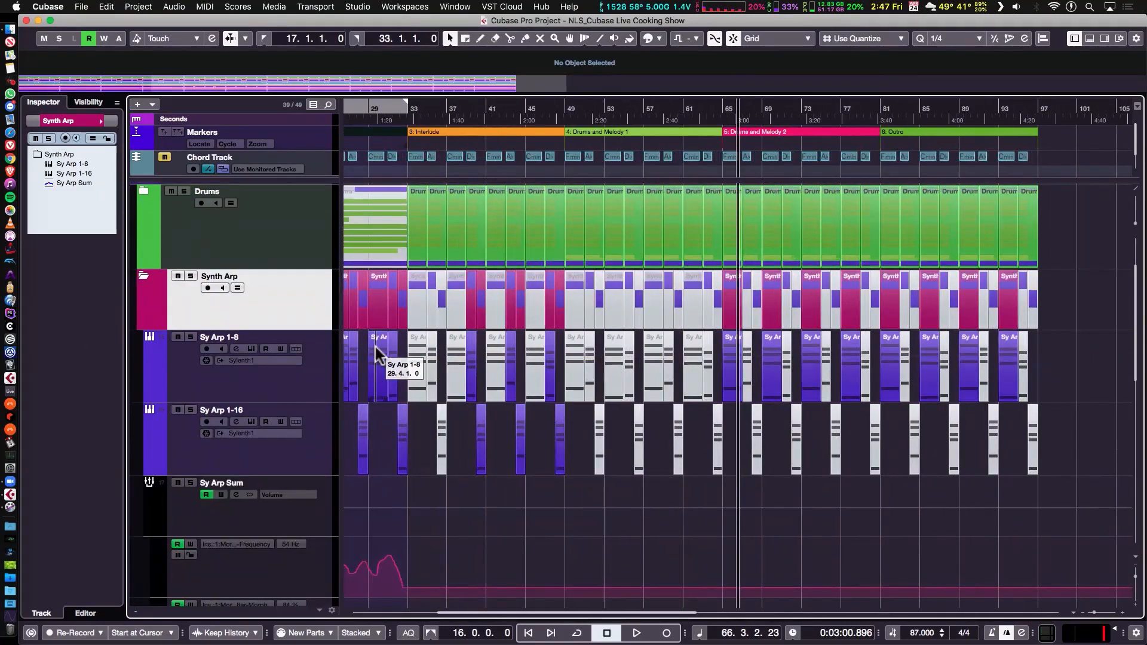
scroll(572, 486, "left", 10)
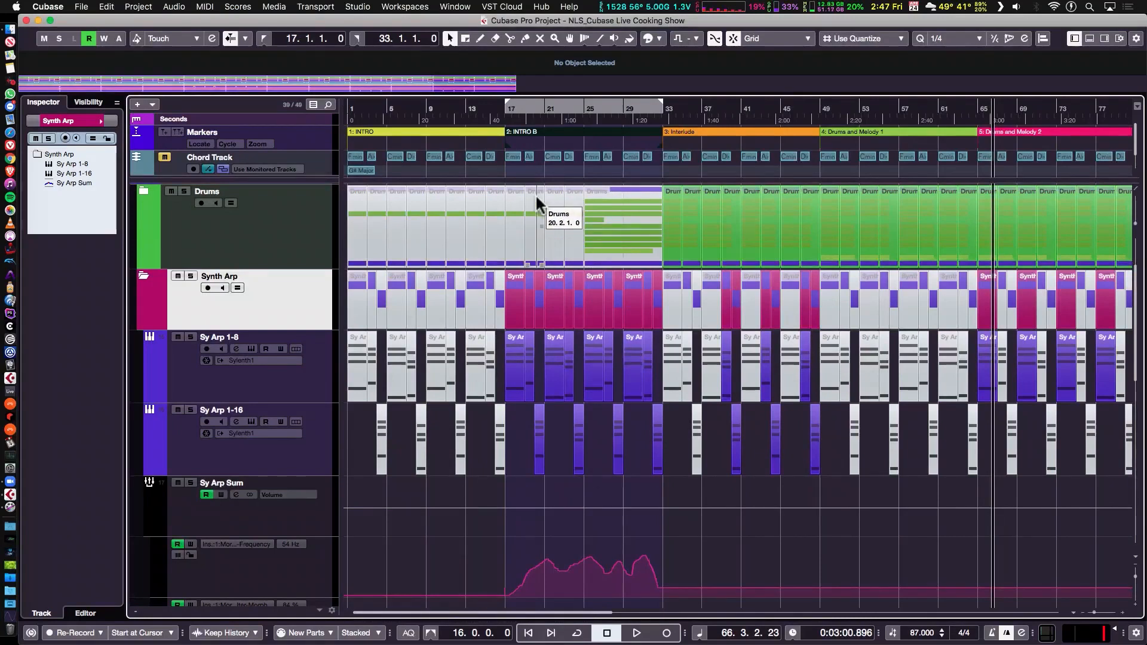
scroll(535, 193, "right", 10)
key("KP_Divide")
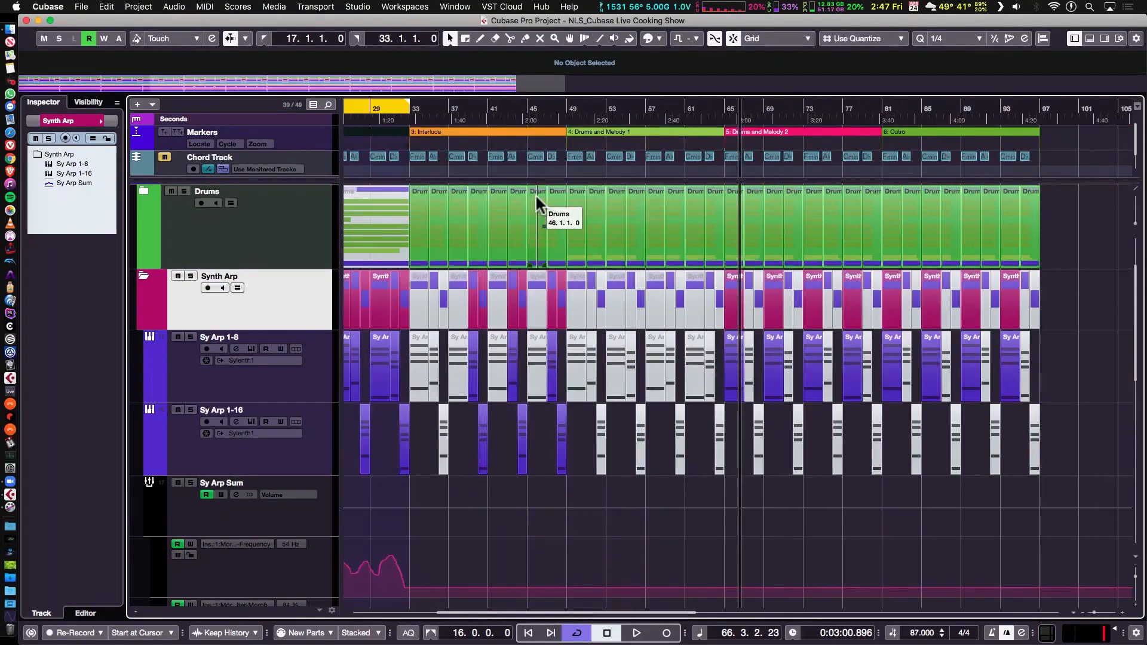
key("KP_1")
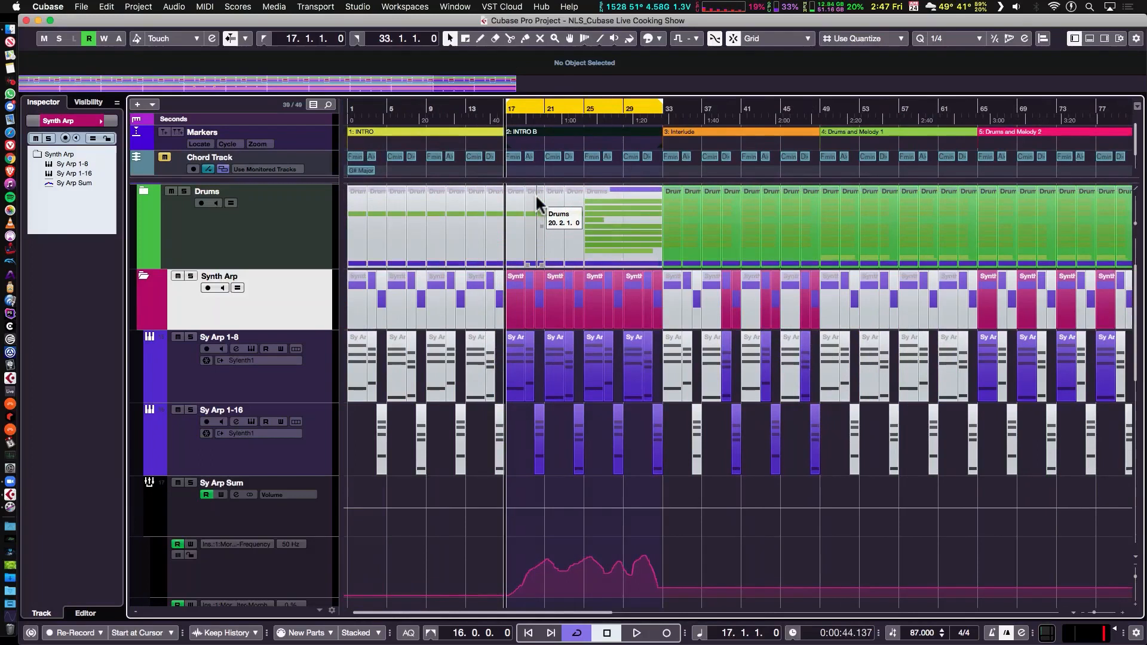
key("space")
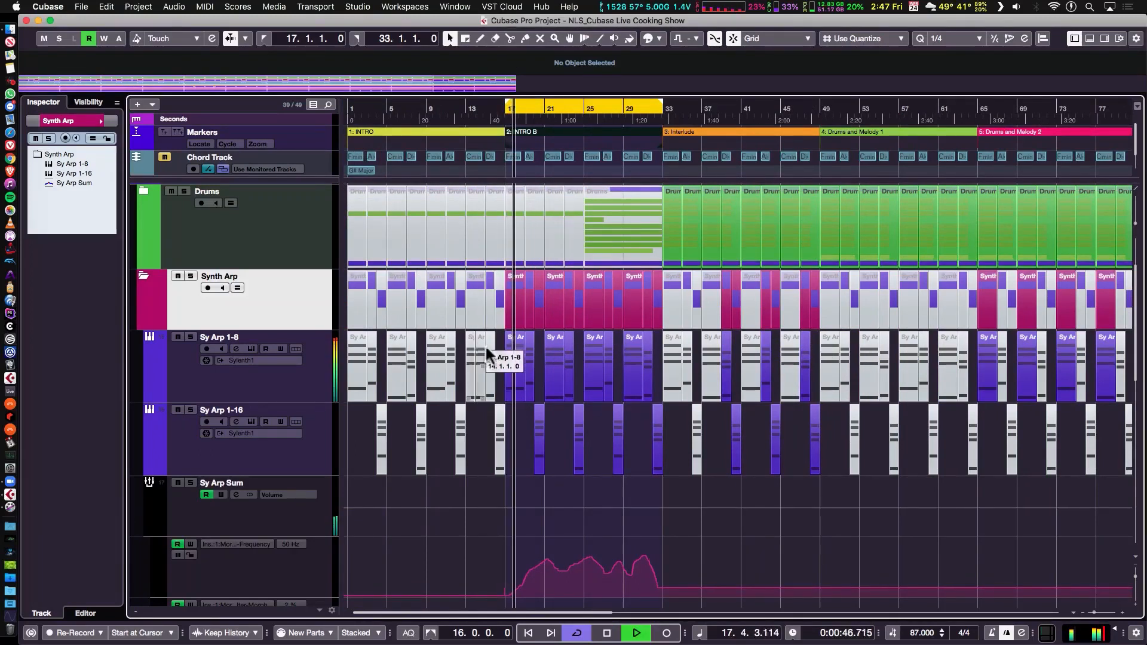
Select the Sy Arp 1-8 track and check its channel level in the MixConsole during playback.
left_click(267, 378)
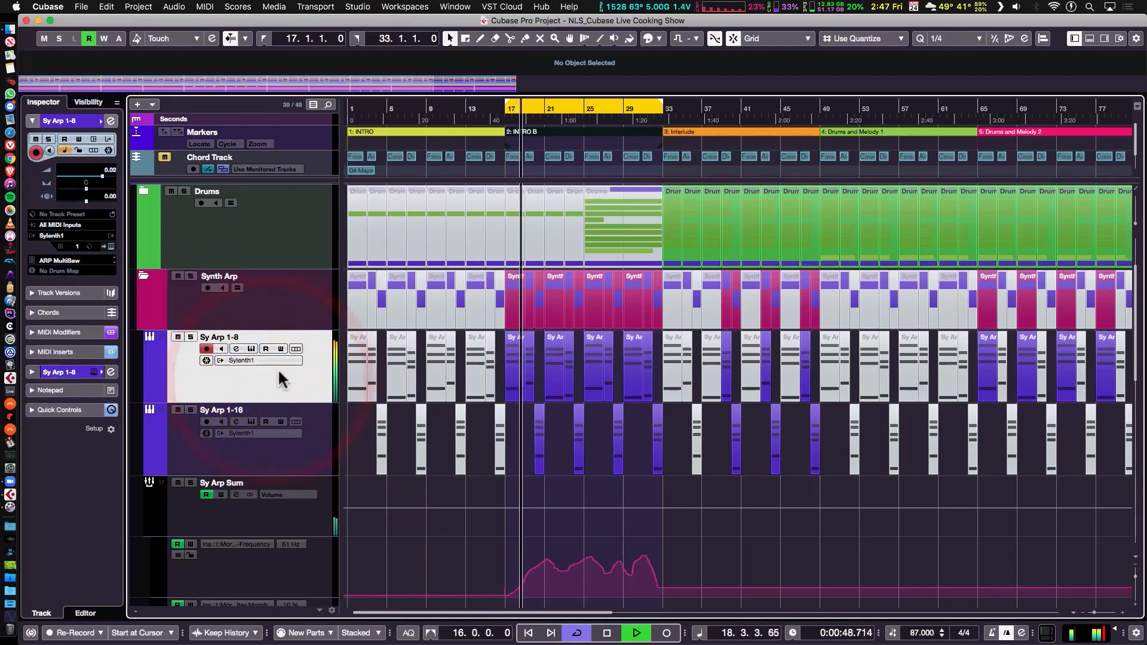
key("F3")
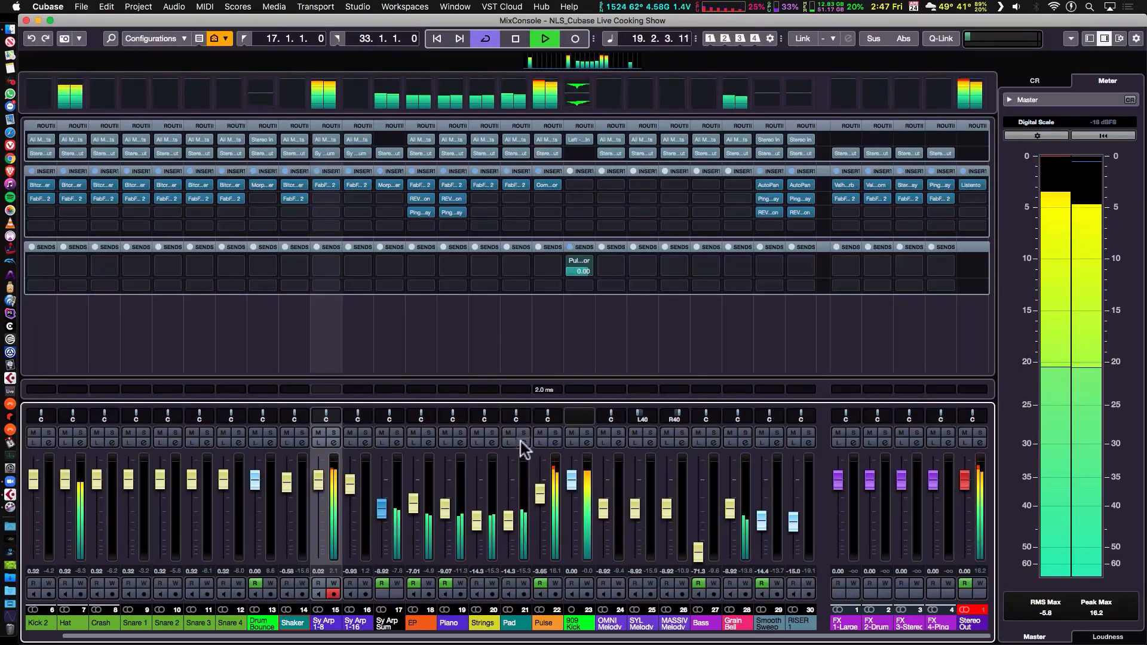
key("F3")
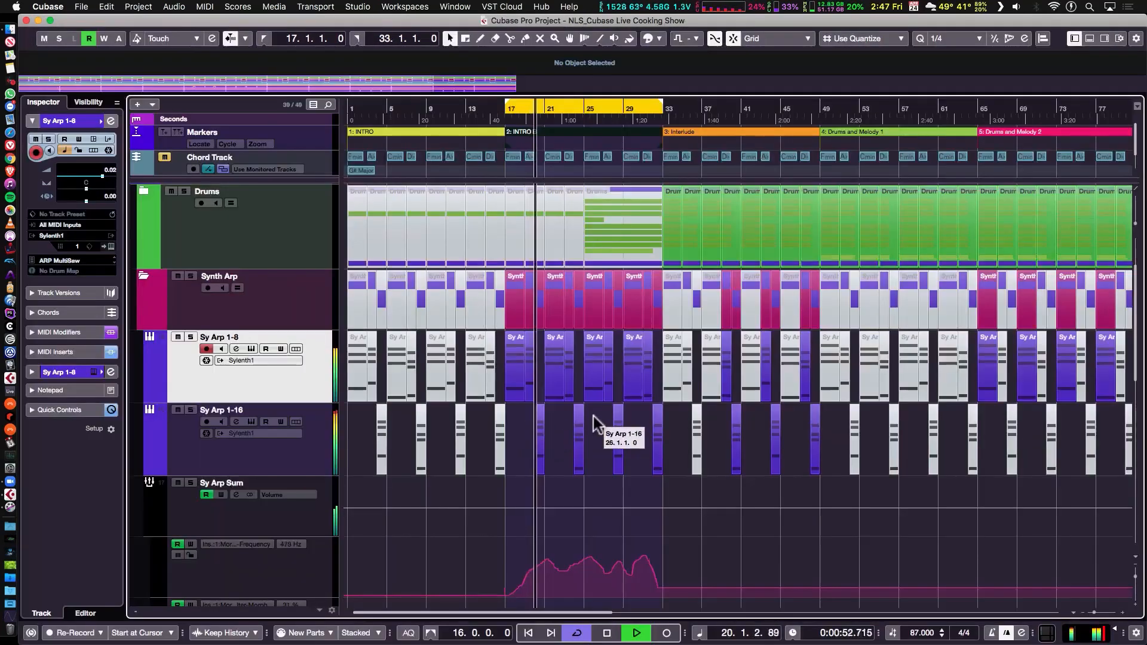
Solo the Synth Arp folder and examine the Sy Arp Sum track's filter automation during playback.
scroll(593, 418, "down", 5)
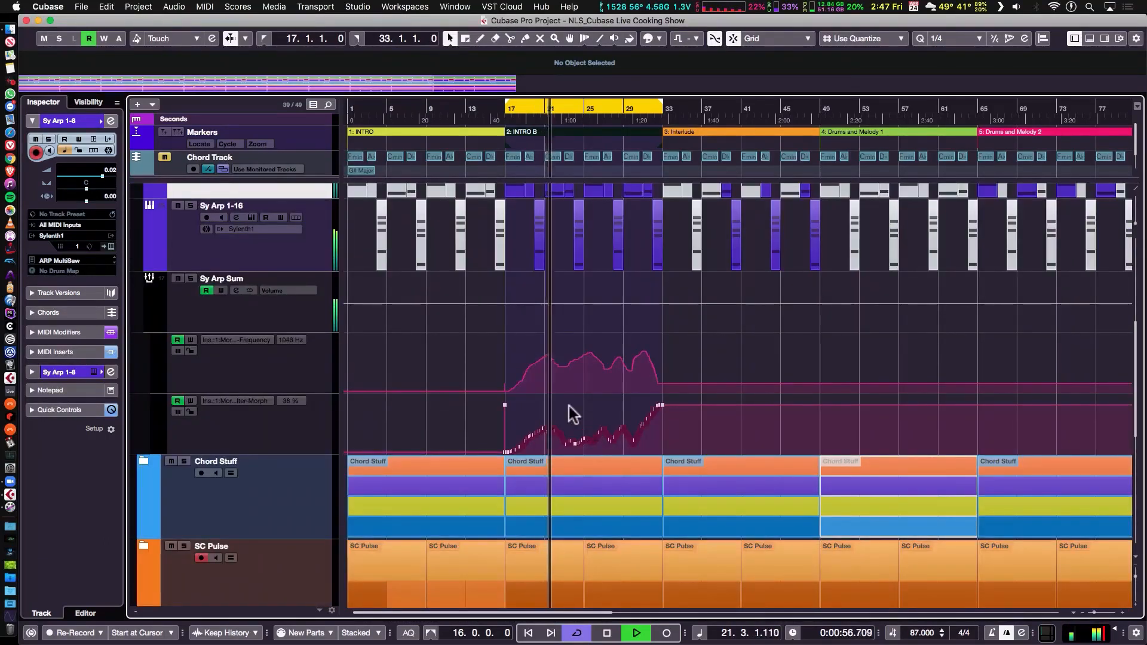
scroll(568, 404, "up", 7)
left_click(191, 373)
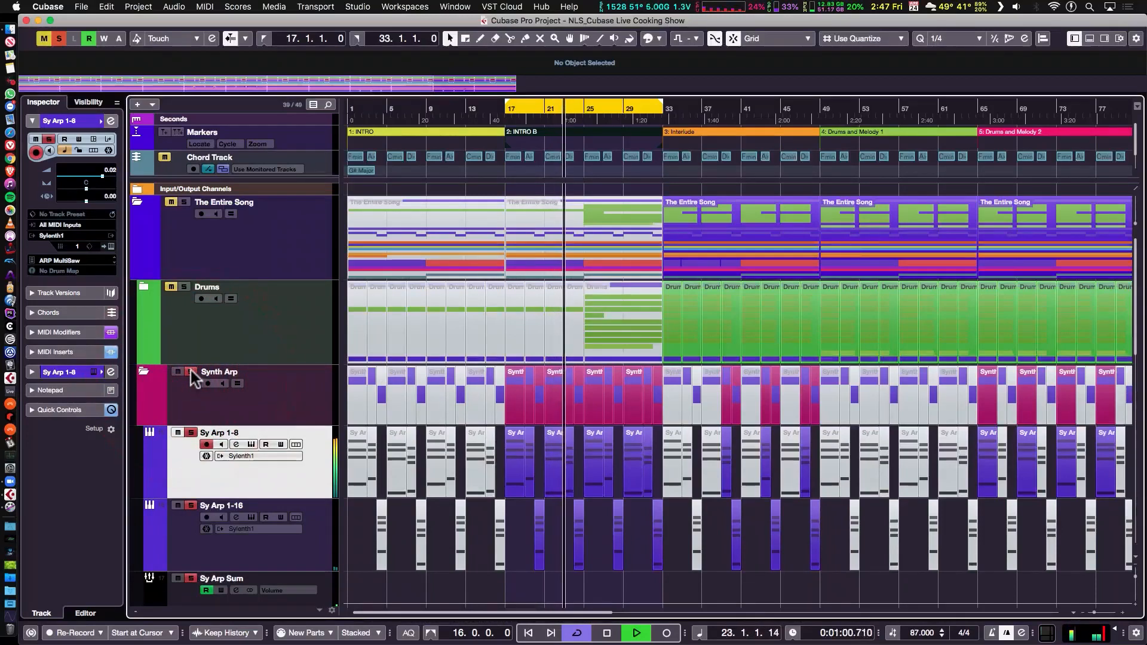
scroll(331, 418, "down", 6)
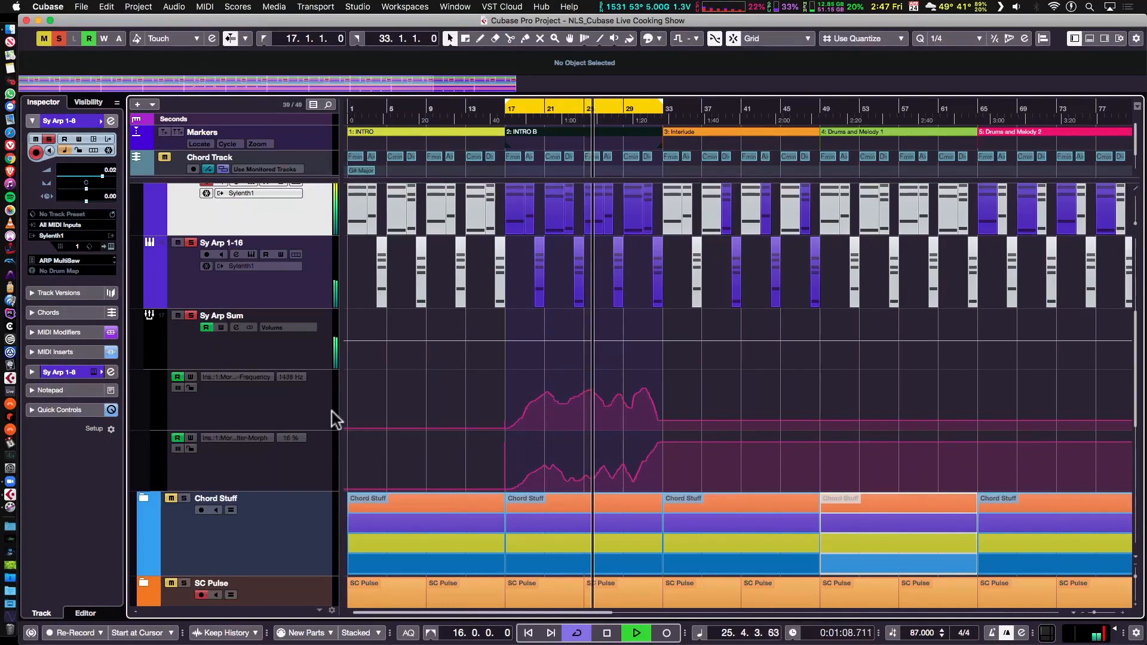
Raise the Sy Arp Sum channel's fader to about -2.17 dB in the MixConsole and stop playback.
key("F3")
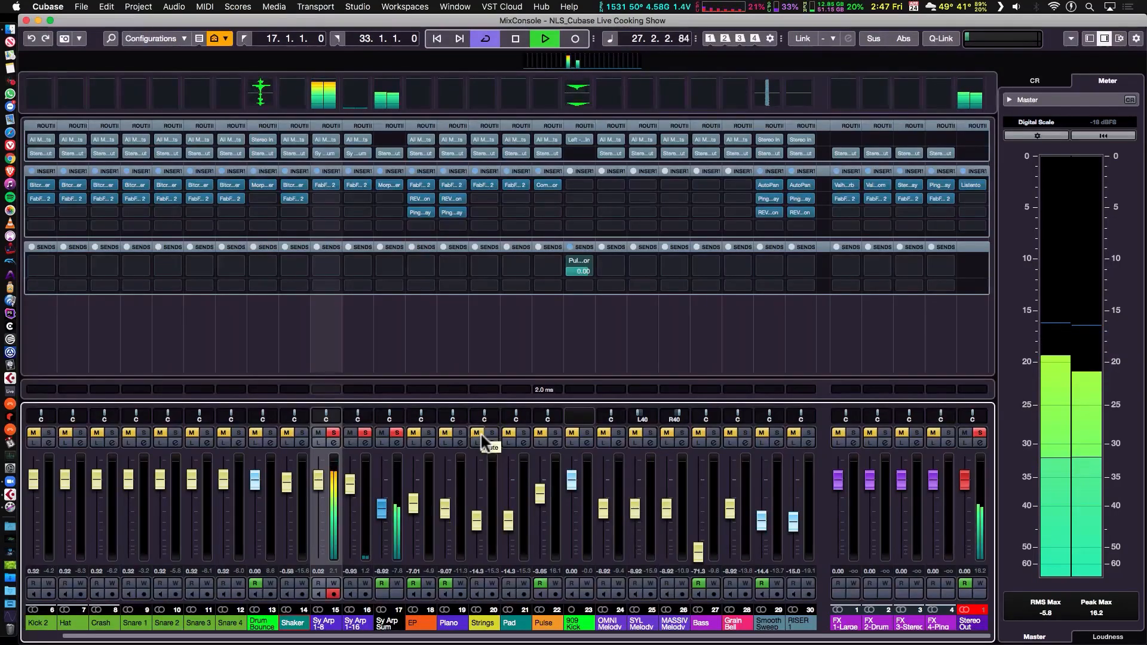
left_click_drag(383, 511, 386, 495)
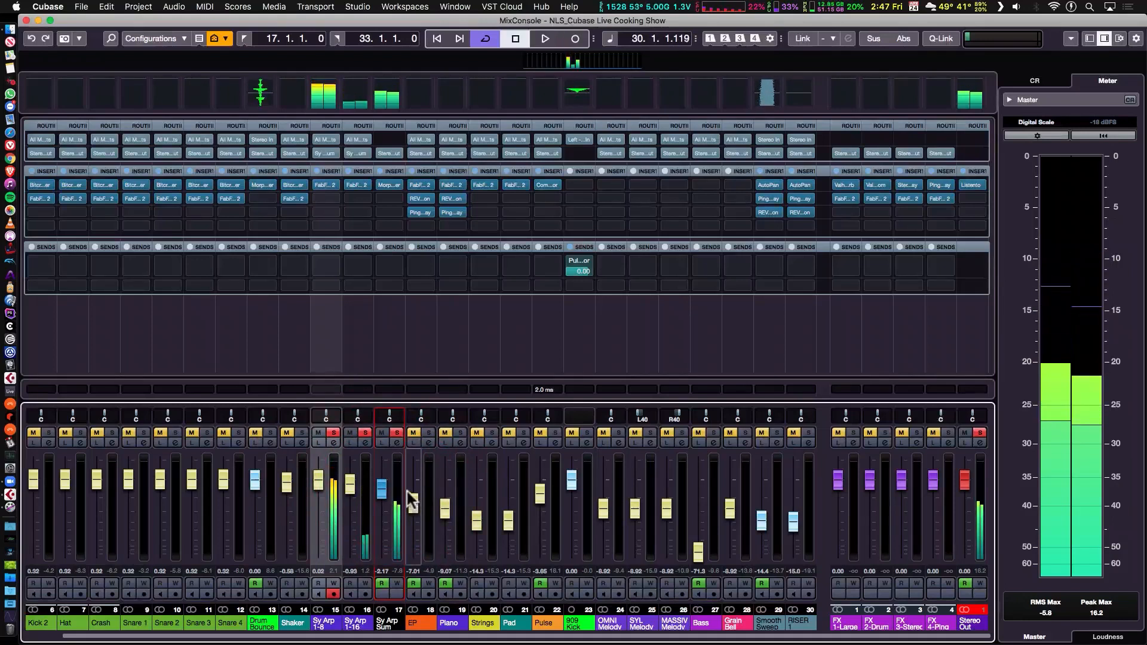
key("F3")
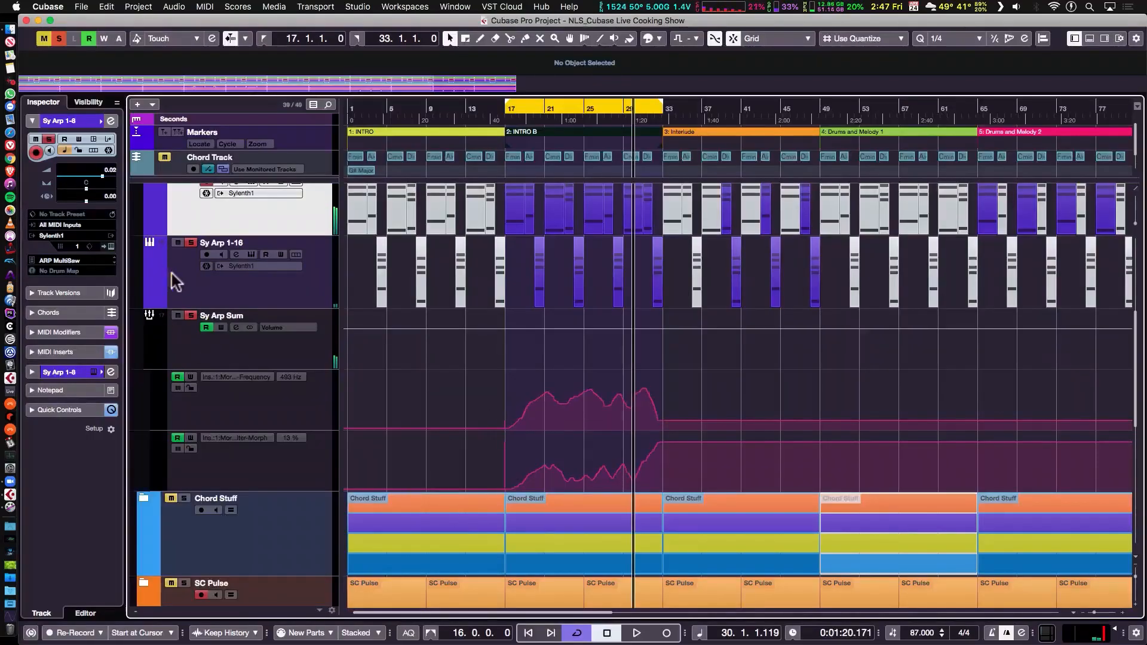
Turn off solo on the Synth Arp folder and reduce the track heights in the project.
scroll(240, 344, "up", 4)
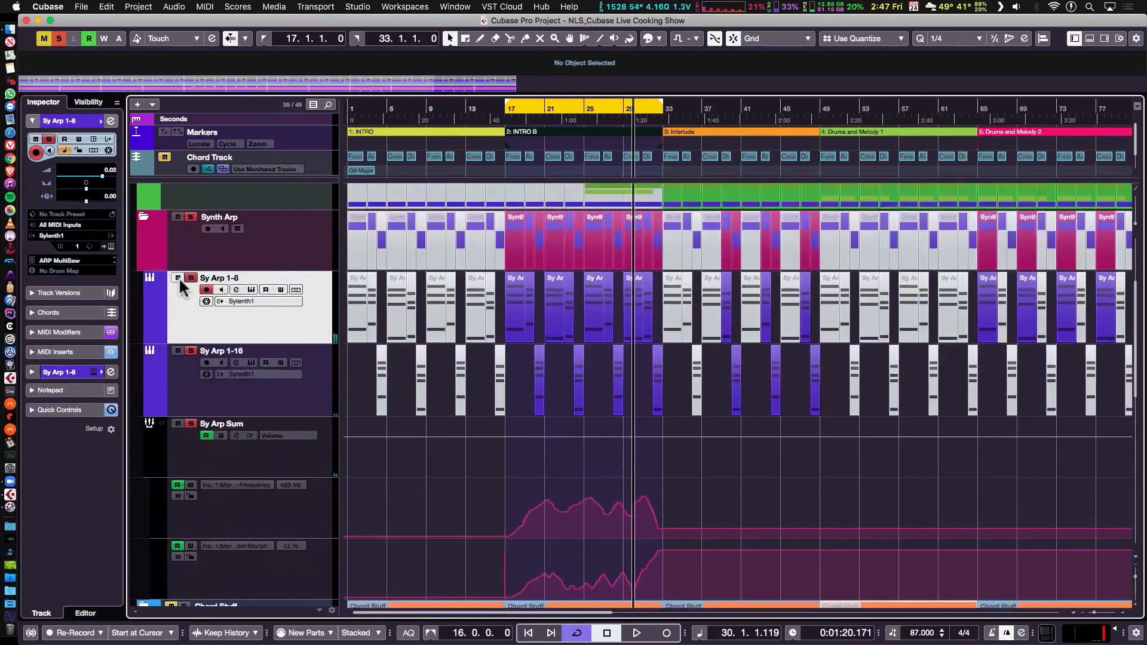
left_click(192, 218)
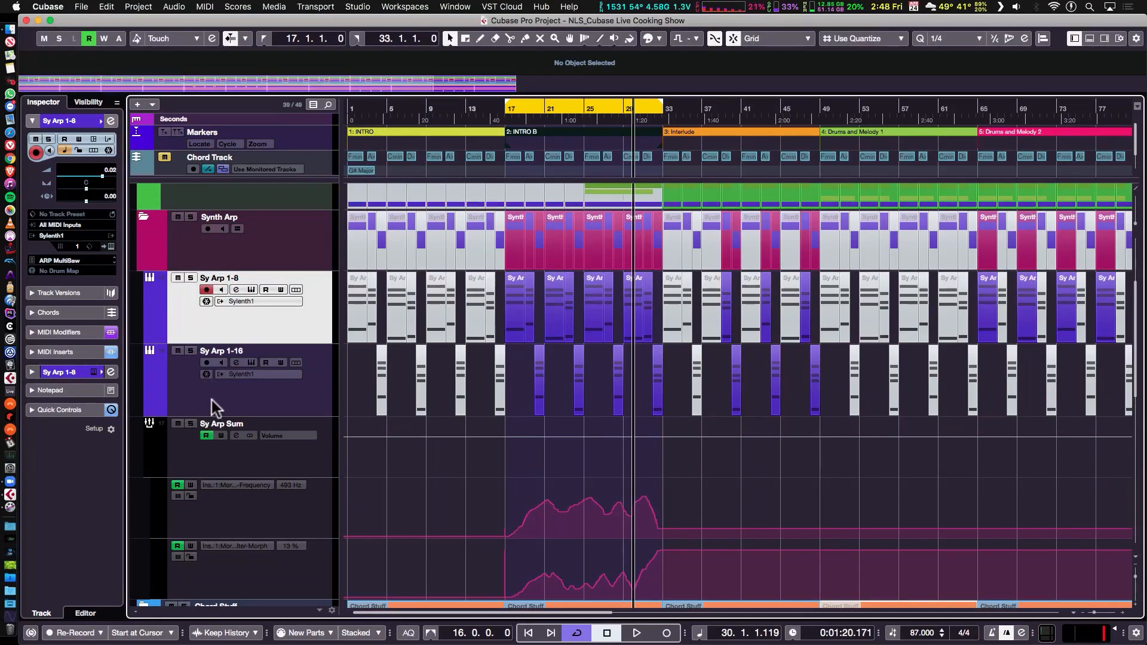
key("shift+g")
key("shift+g")
key("shift+g")
key("shift+g")
key("shift+g")
key("shift+g")
key("shift+h")
key("shift+h")
key("shift+h")
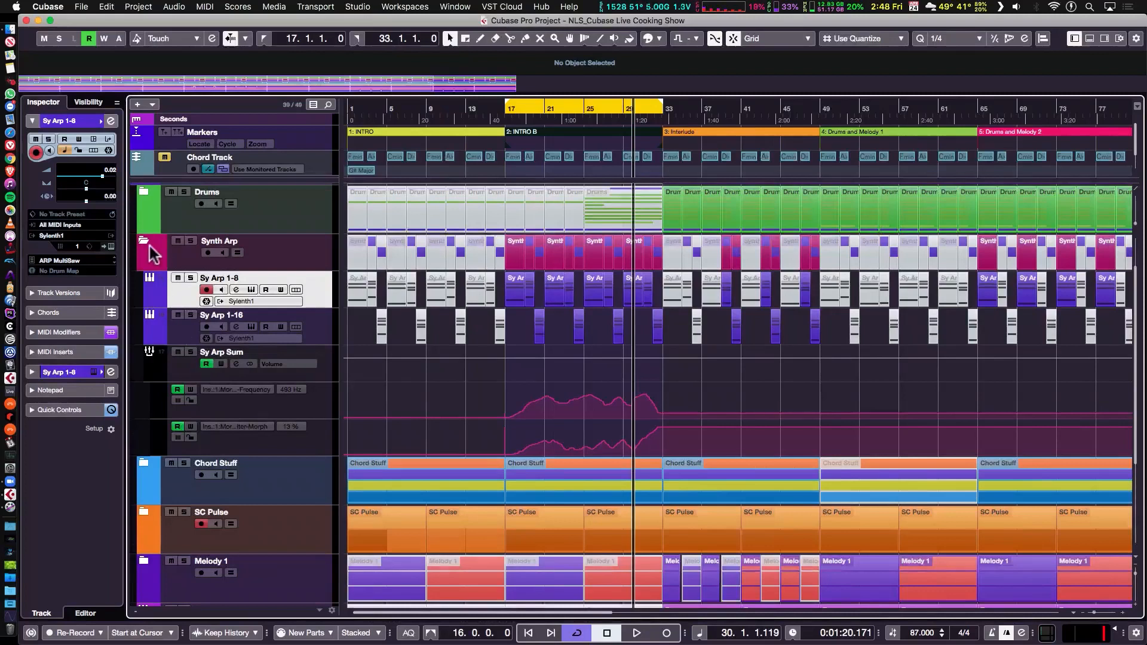
Insert a Steinberg Compressor in the second insert slot of the Sy Arp Sum channel and return to the project.
key("F3")
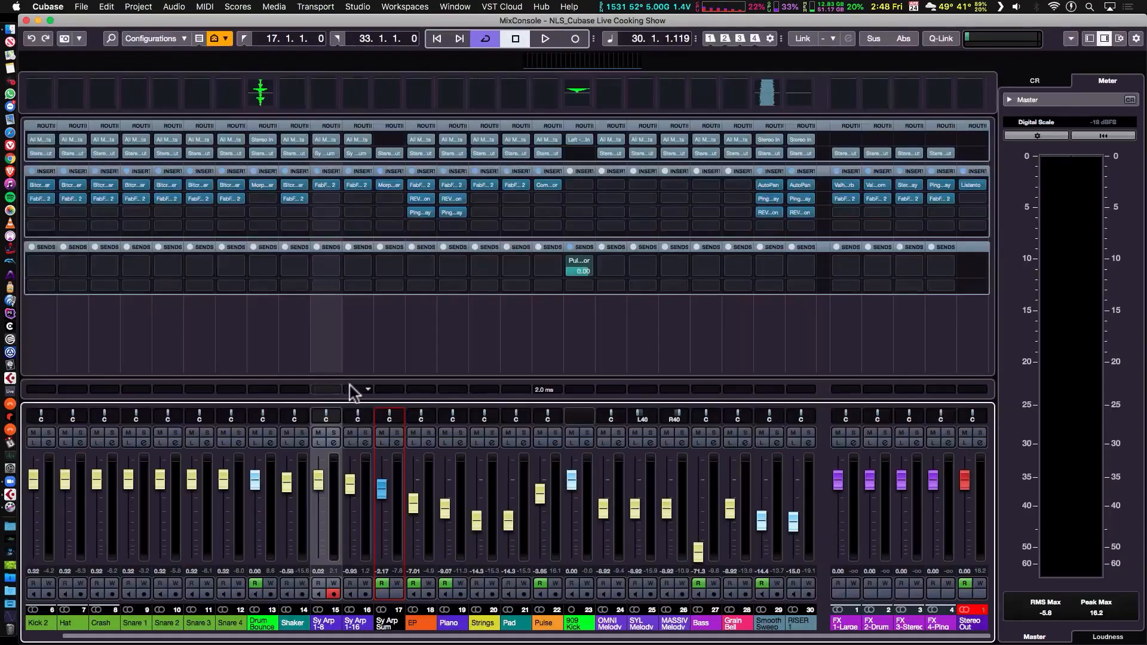
left_click(395, 200)
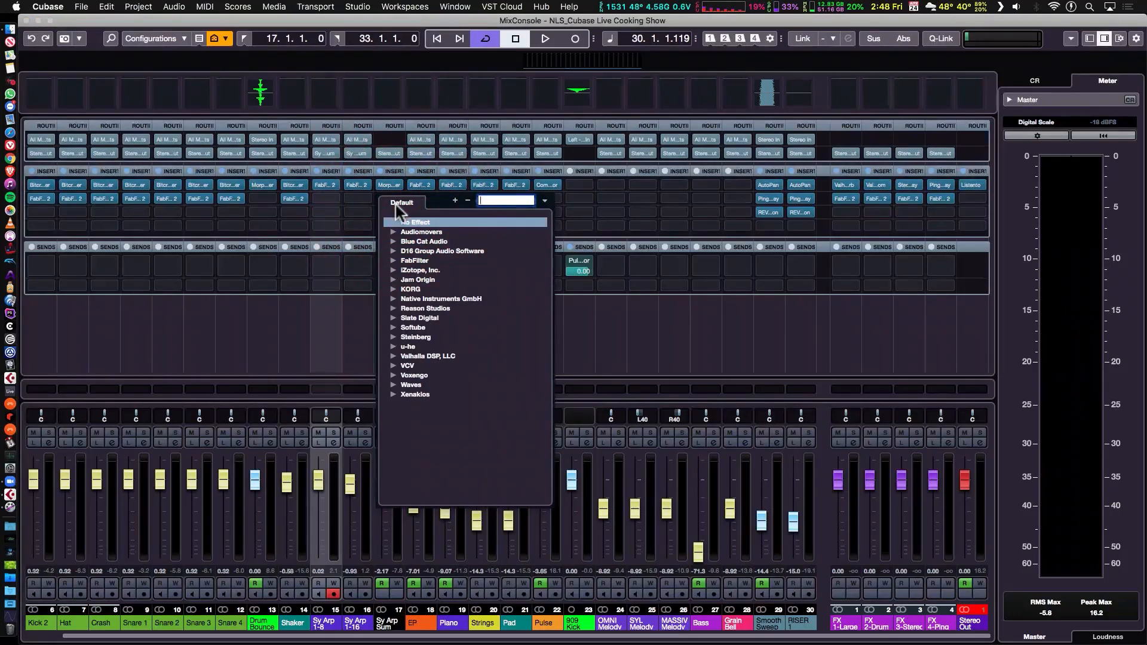
type("compre")
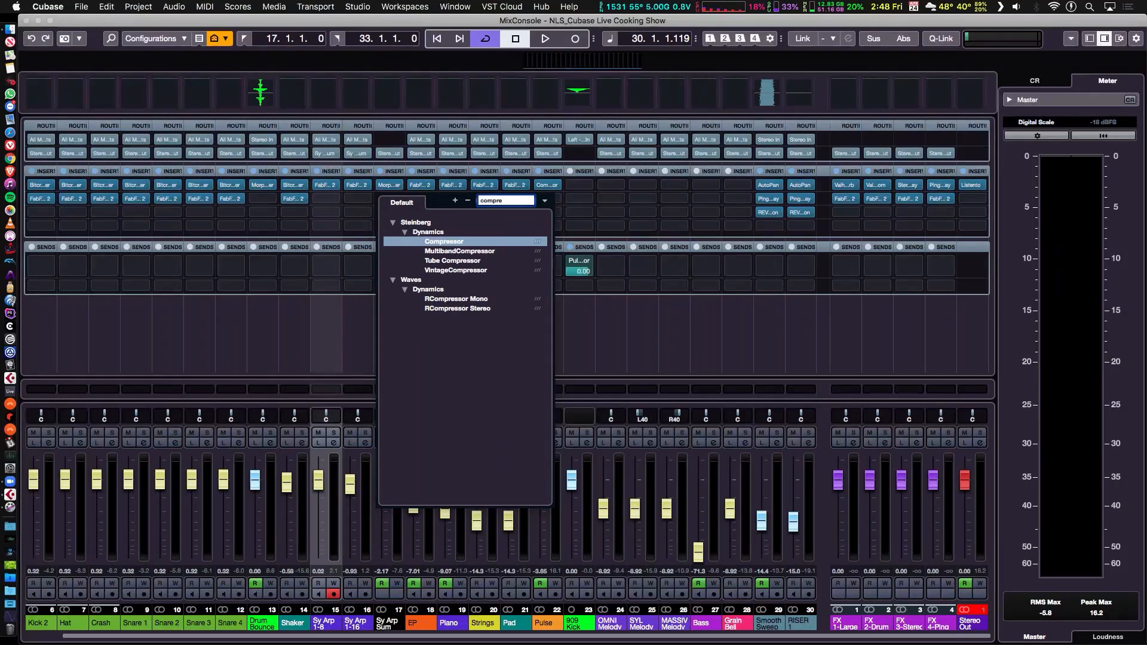
key("Return")
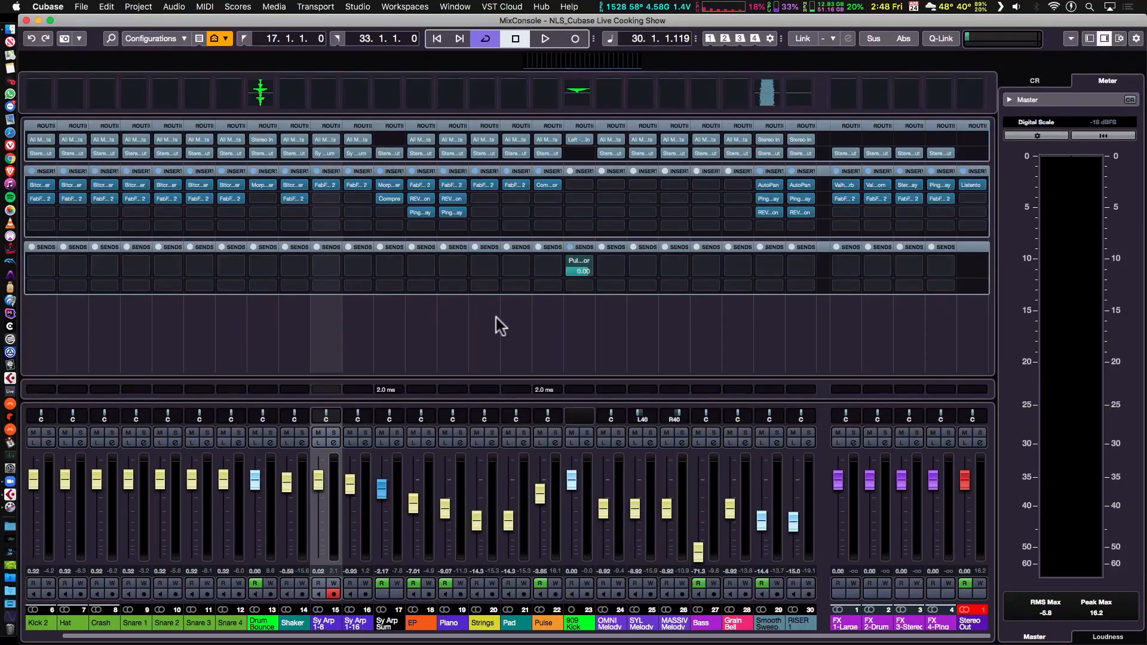
key("F3")
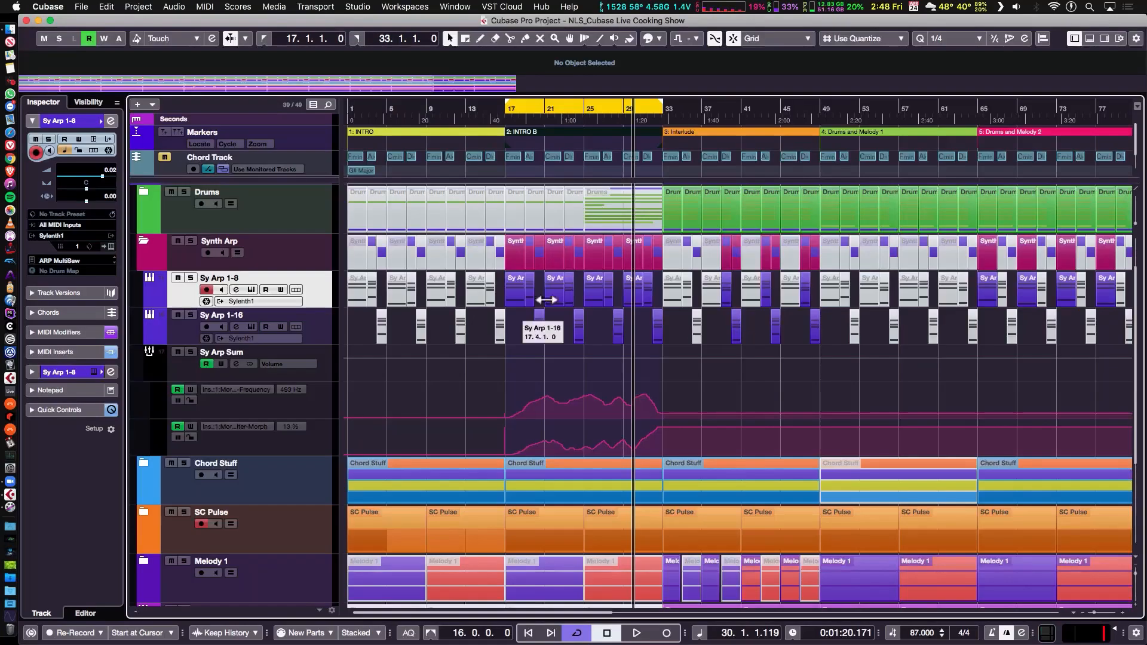
Expand the SC Pulse folder and select its 909 Kick SC Source track.
left_click(146, 242)
left_click(143, 255)
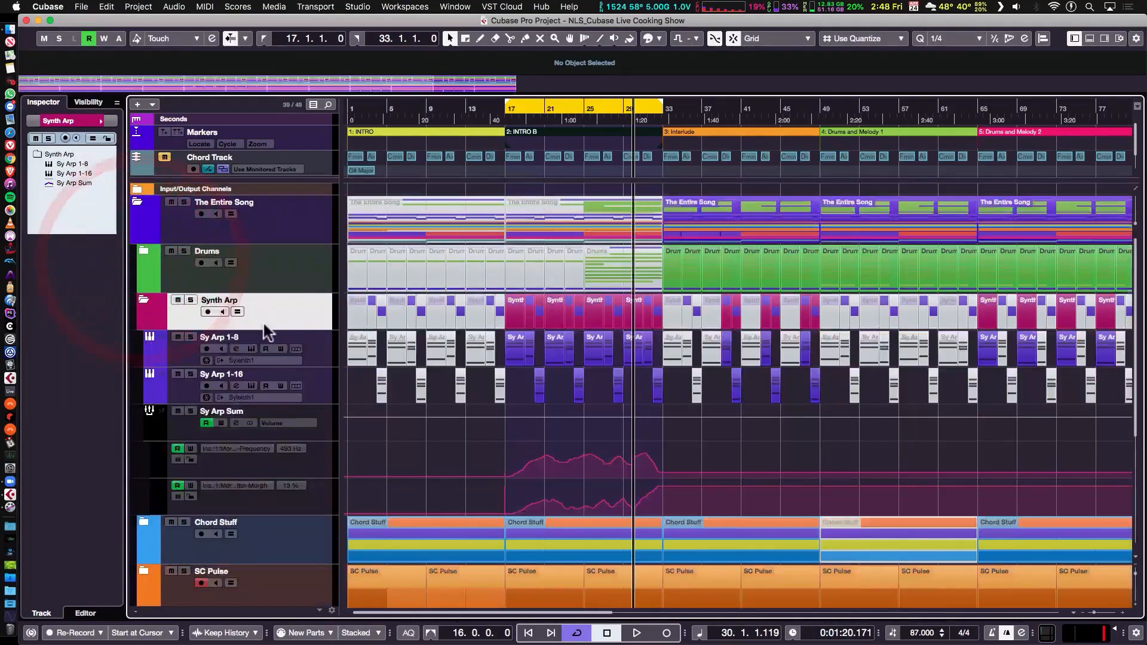
scroll(286, 382, "down", 4)
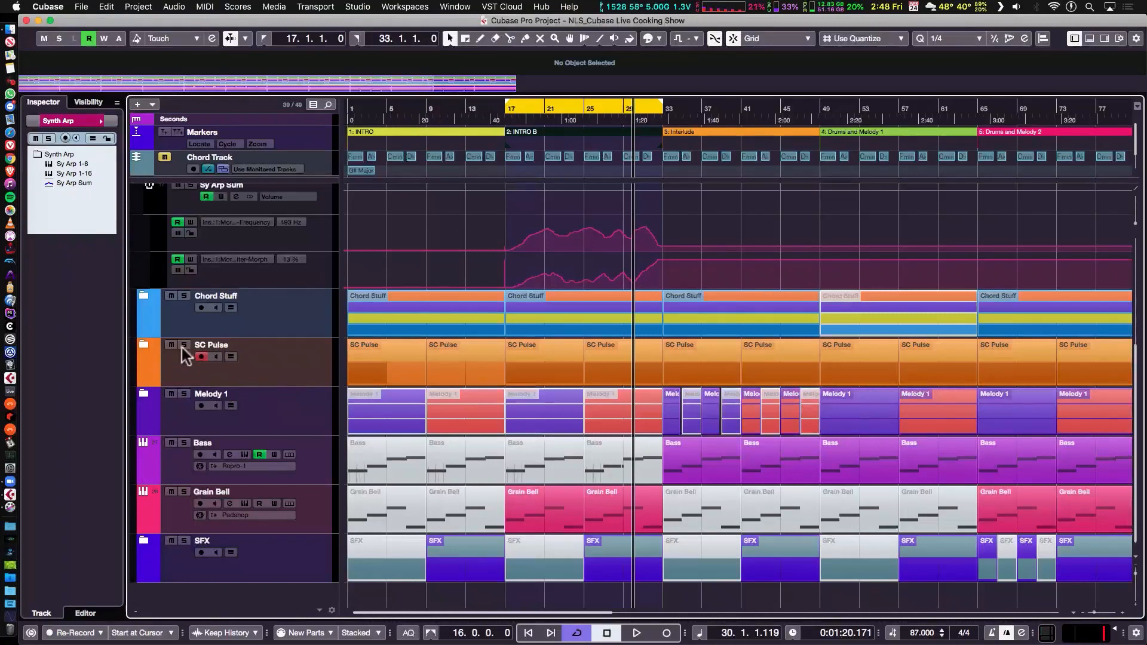
left_click(144, 346)
left_click(308, 468)
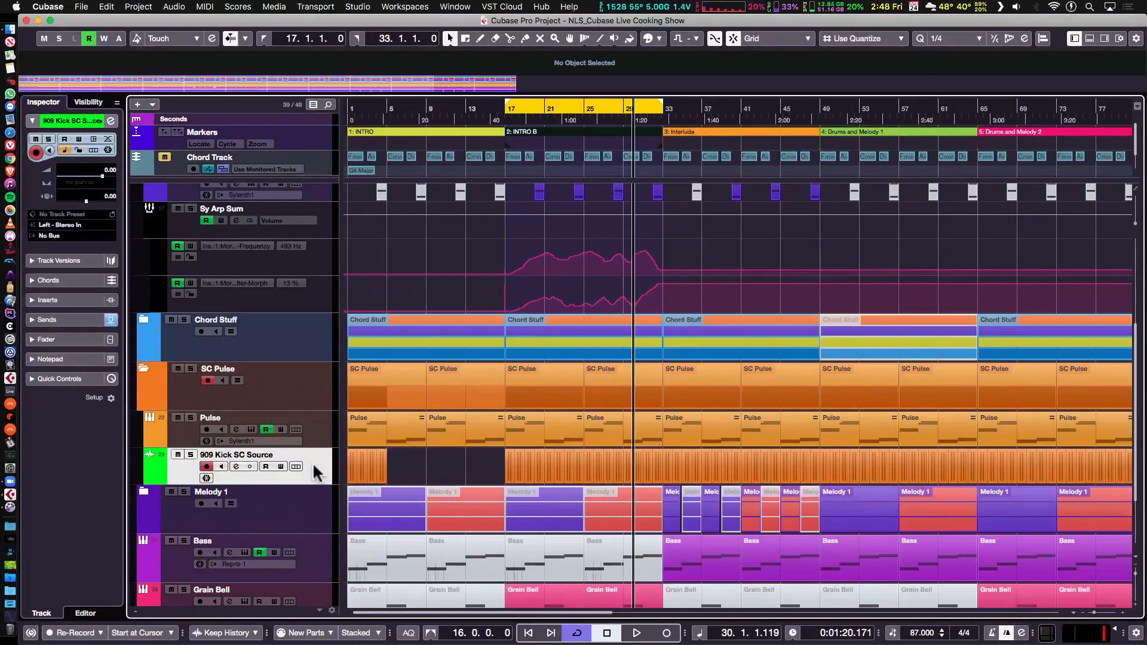
left_click_drag(310, 457, 303, 317)
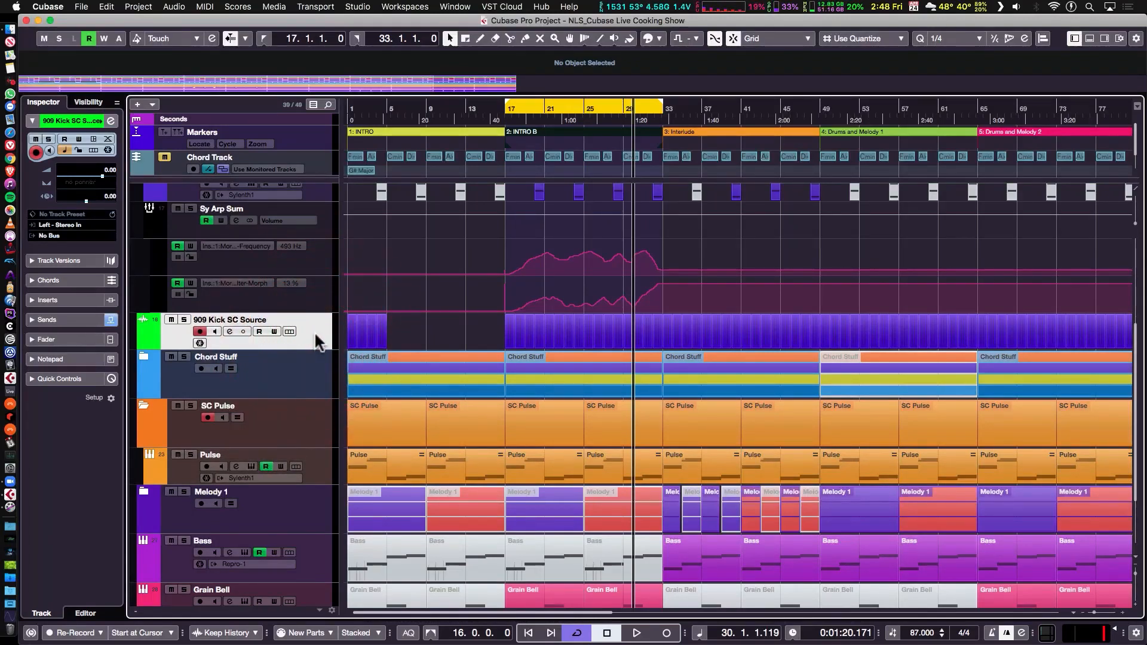
left_click_drag(313, 328, 309, 422)
left_click(315, 465)
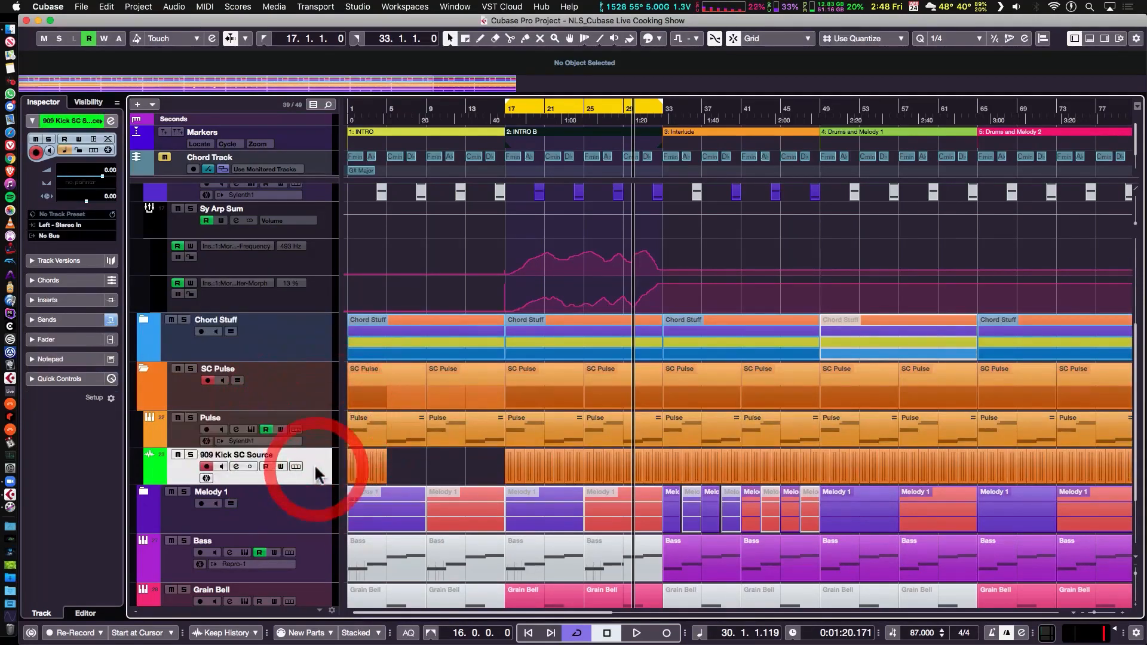
Duplicate the 909 Kick SC Source track and move the copy into the Synth Arp folder below Sy Arp 1-16.
key("super+d")
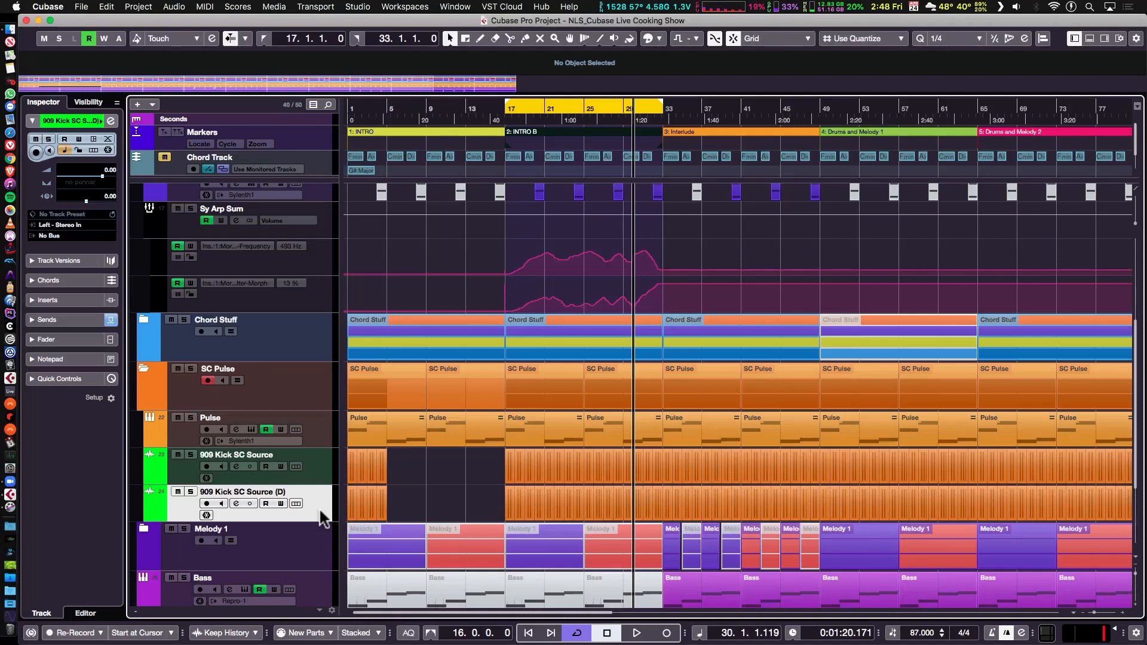
left_click_drag(320, 510, 295, 216)
scroll(303, 342, "up", 5)
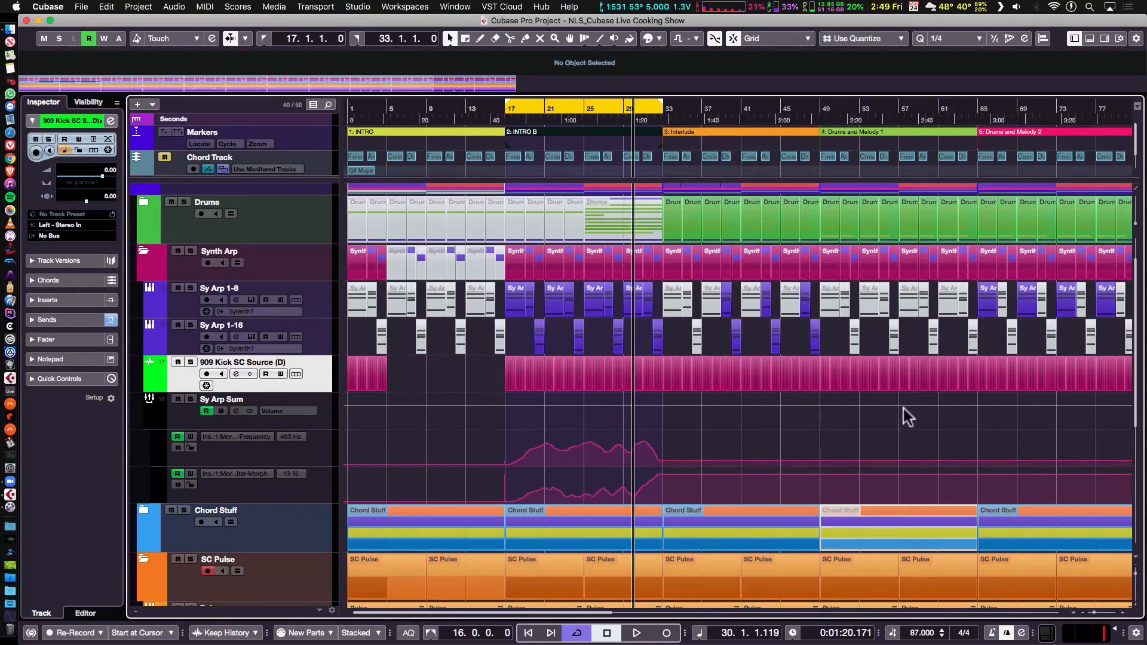
Delete all kick parts from bar 18 onwards on the duplicated 909 Kick SC Source track.
scroll(903, 409, "right", 6)
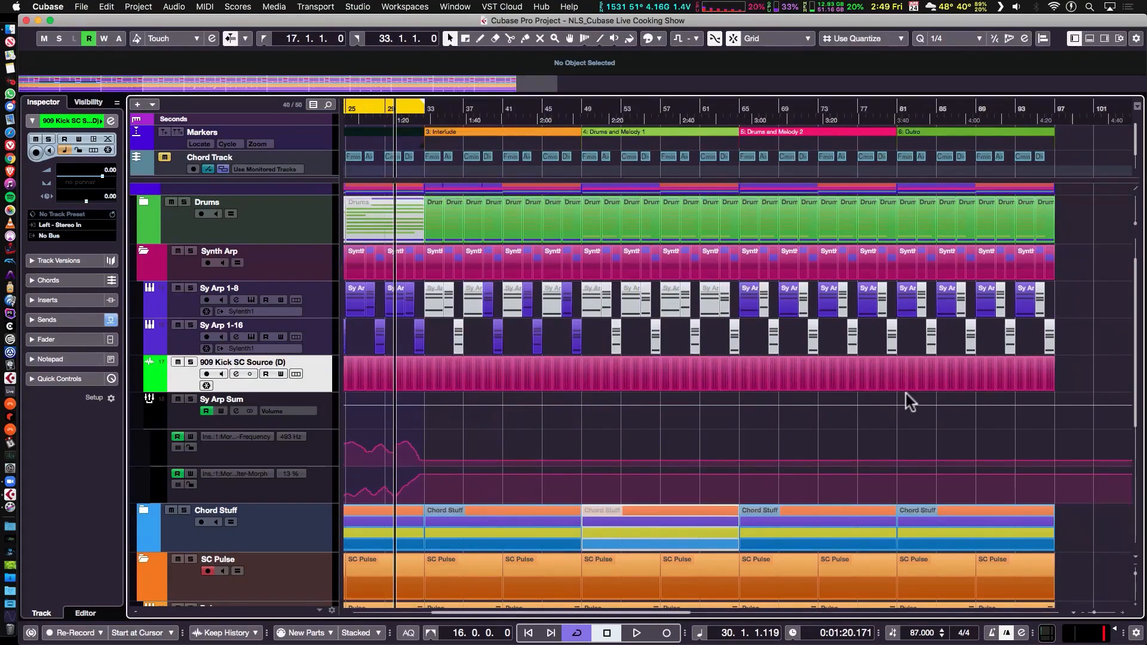
scroll(906, 393, "down", 2)
left_click_drag(1015, 379, 464, 371)
left_click_drag(465, 373, 517, 381)
key("BackSpace")
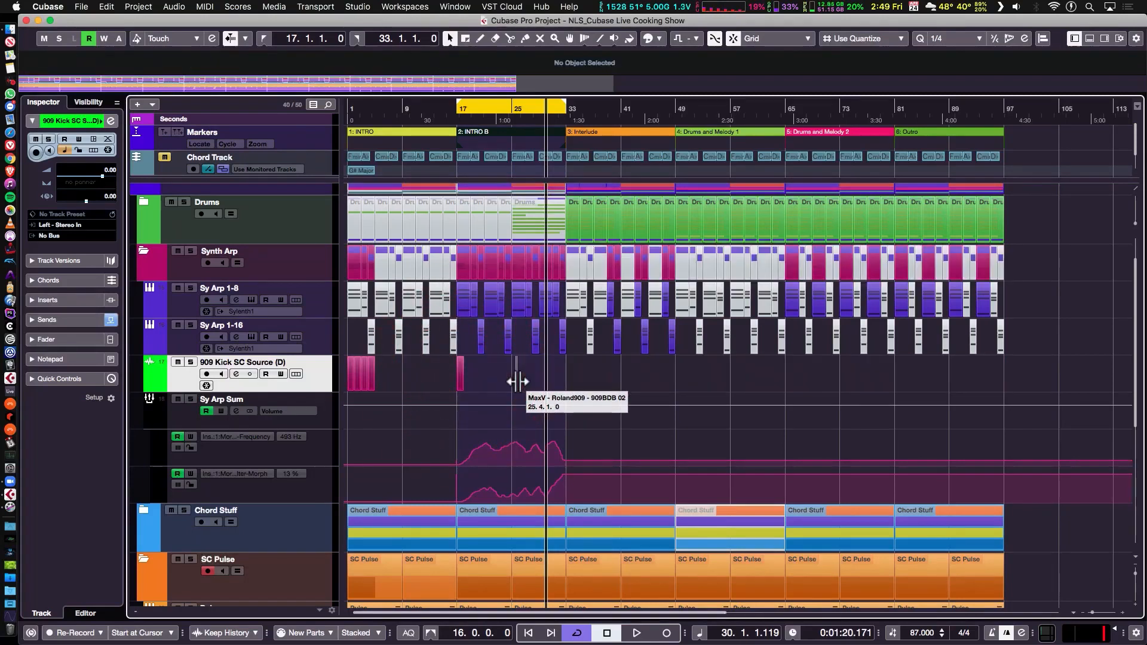
Open the duplicated track's bar 17 kick part in the Audio Part Editor.
left_click(461, 375)
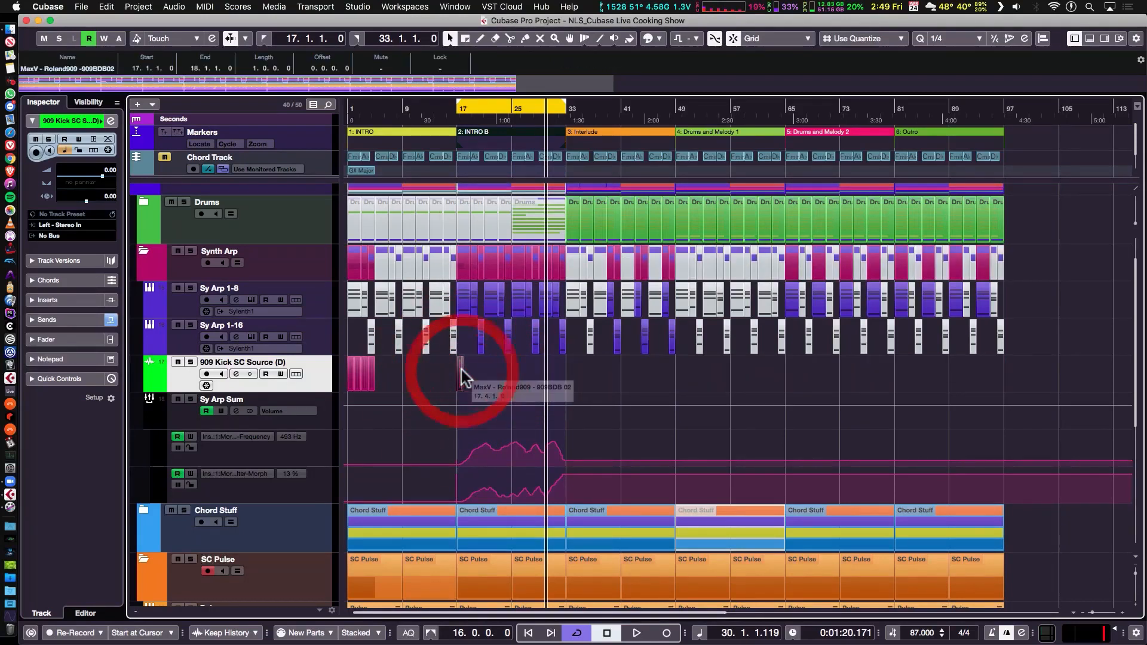
key("h")
key("h")
key("h")
key("h")
key("h")
key("h")
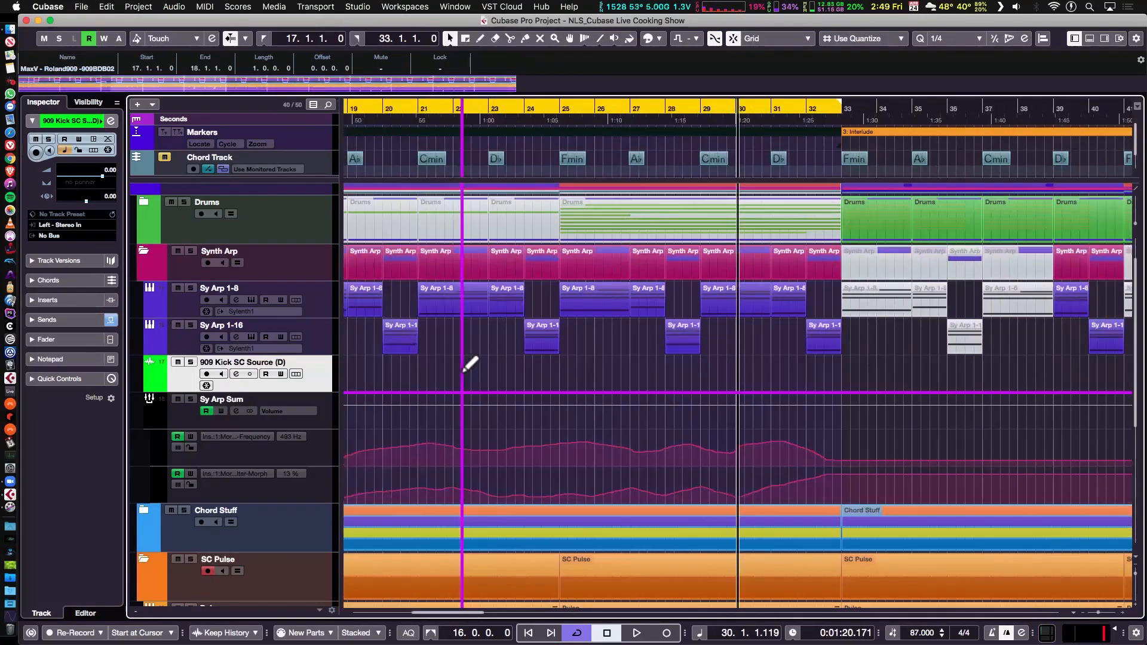
key("z")
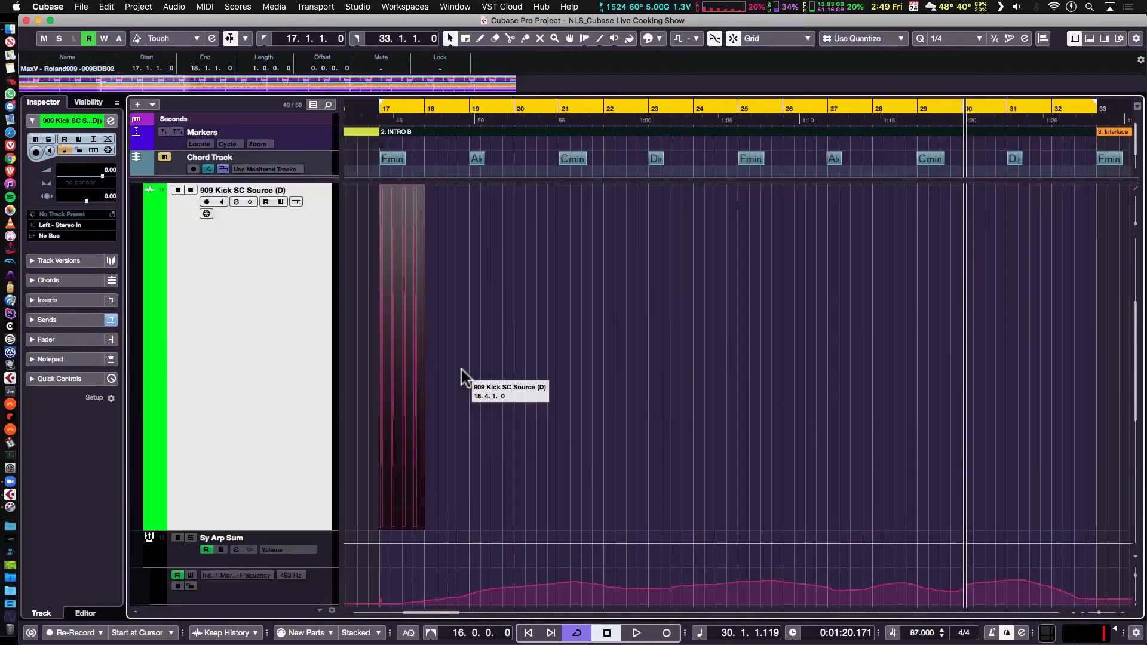
key("h")
key("h")
key("h")
key("h")
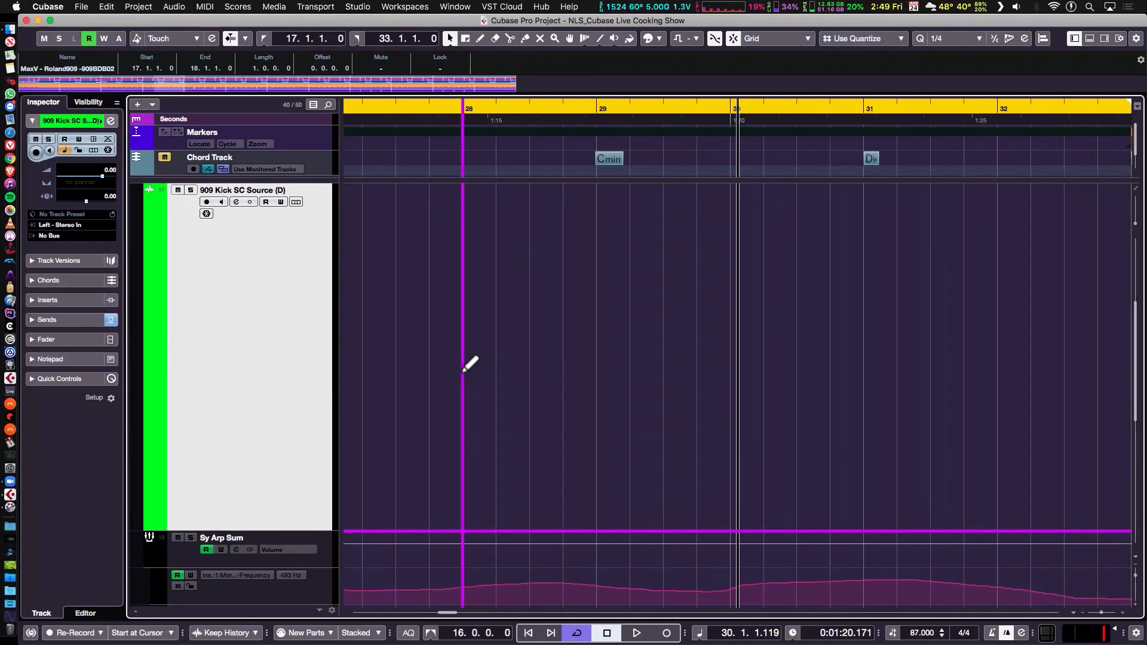
scroll(487, 392, "left", 10)
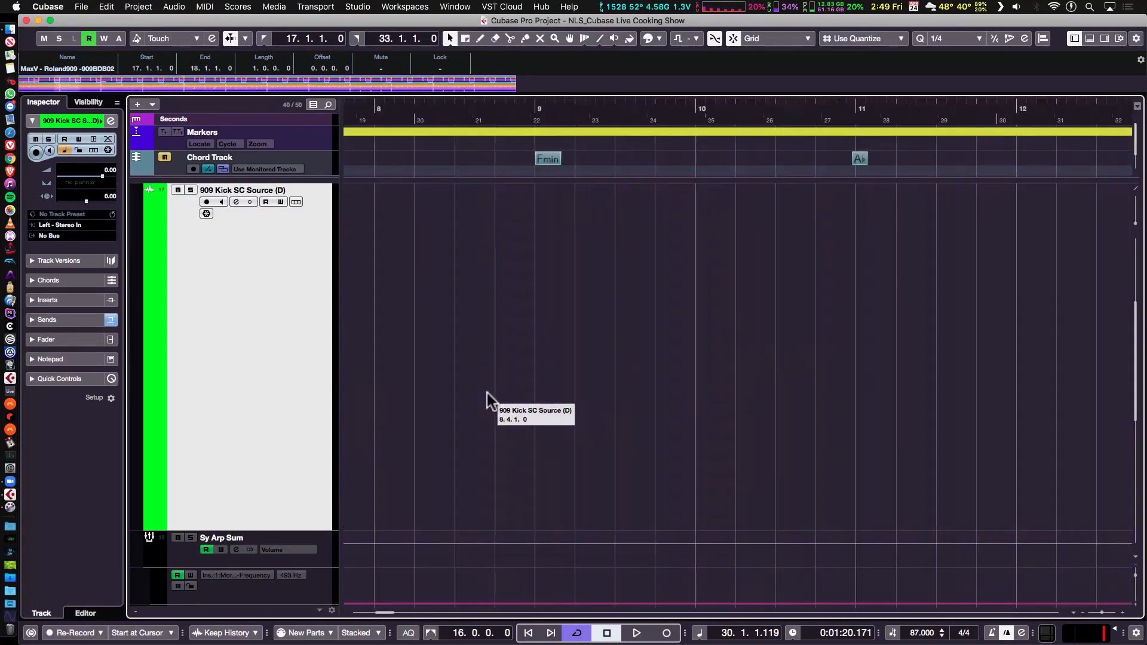
scroll(486, 393, "right", 5)
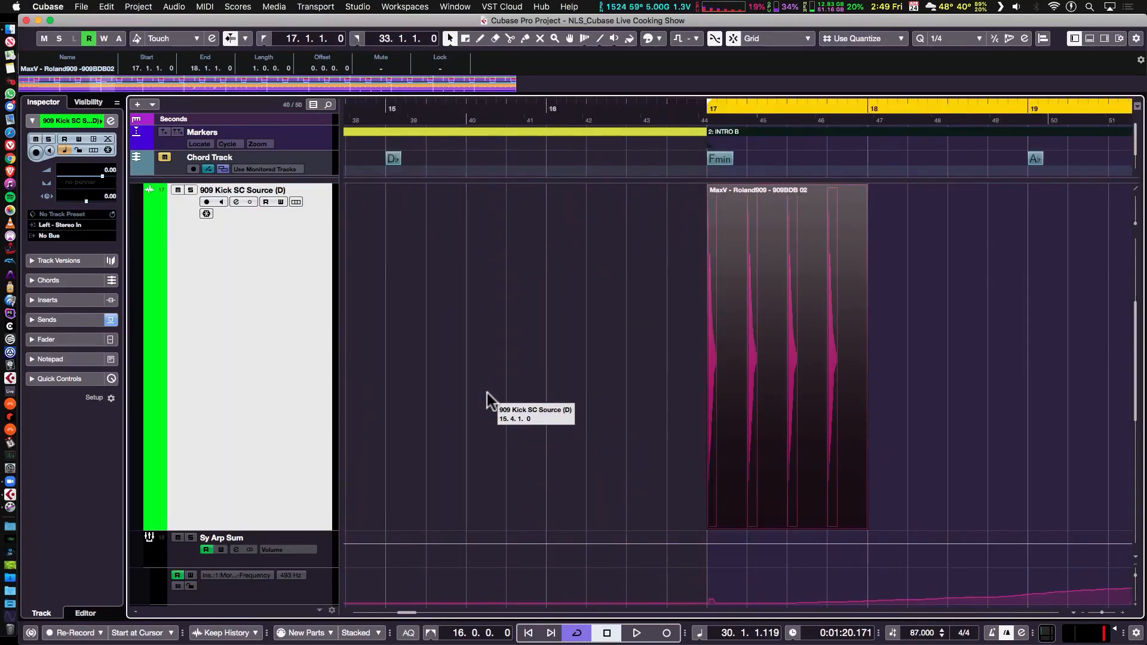
left_click(619, 379)
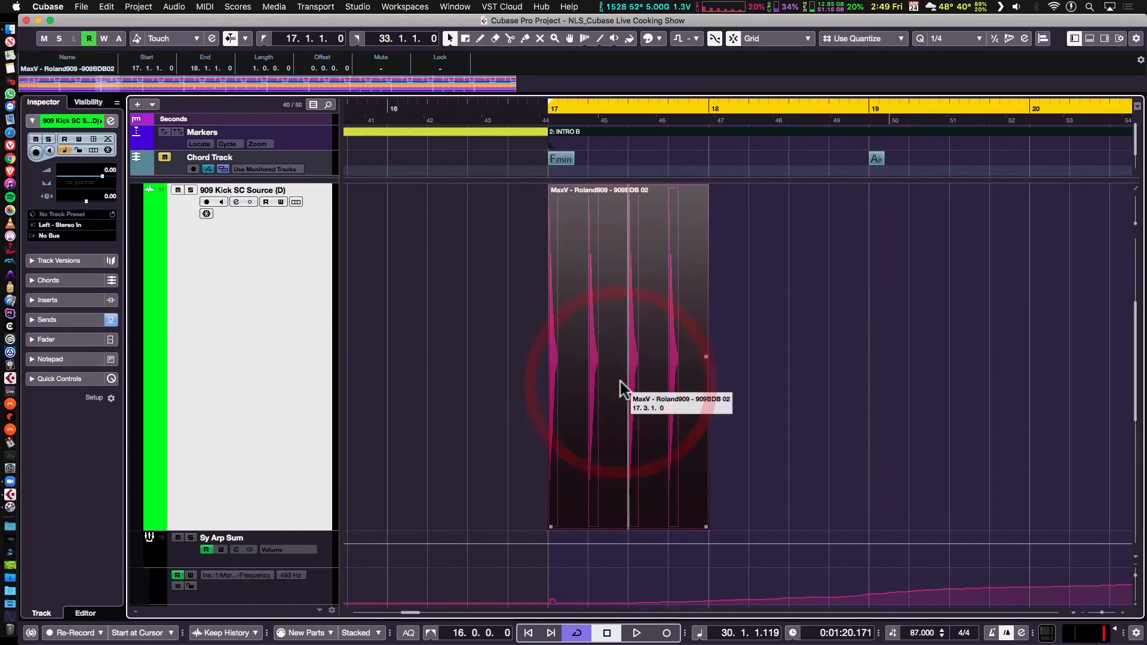
key("h")
key("h")
key("h")
key("h")
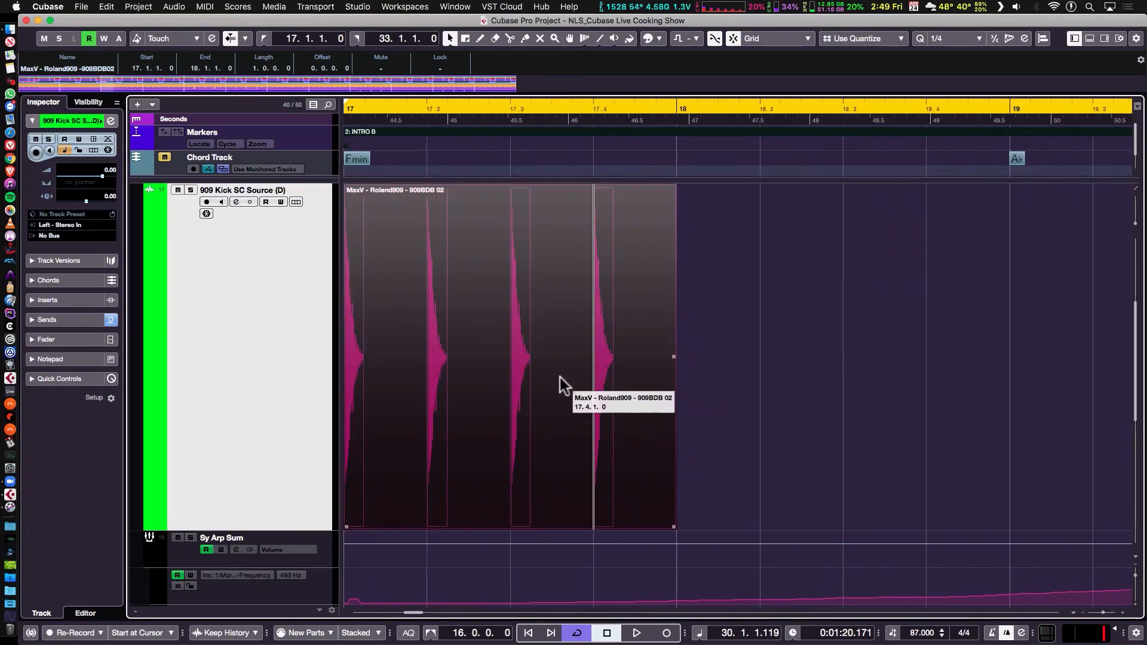
scroll(610, 393, "left", 2)
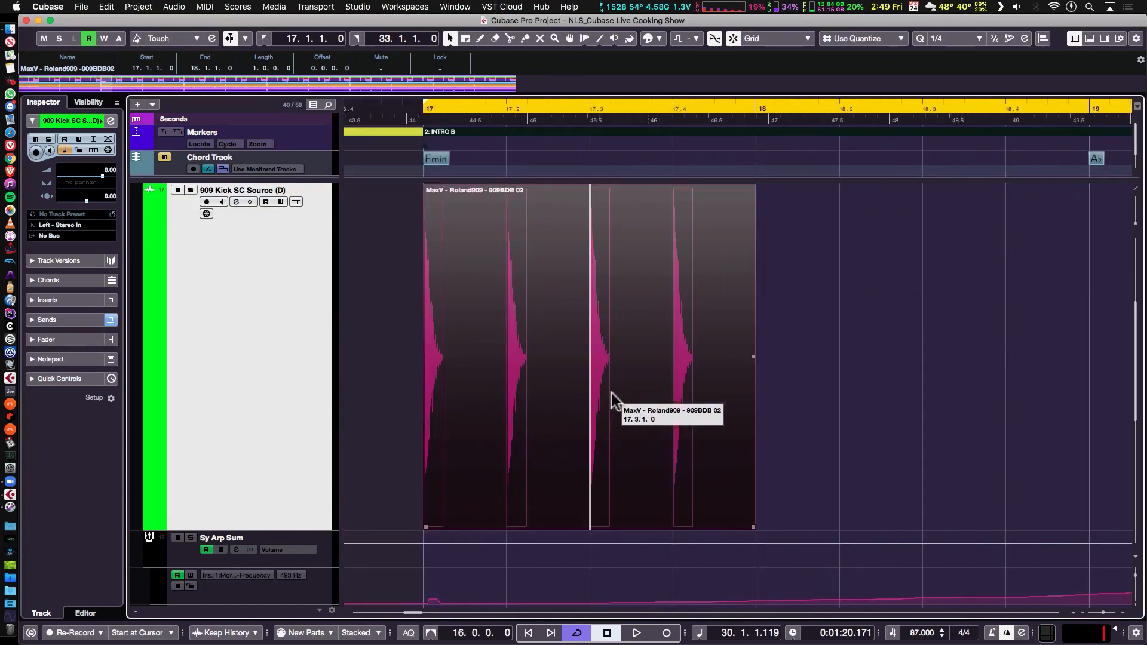
double_click(600, 342)
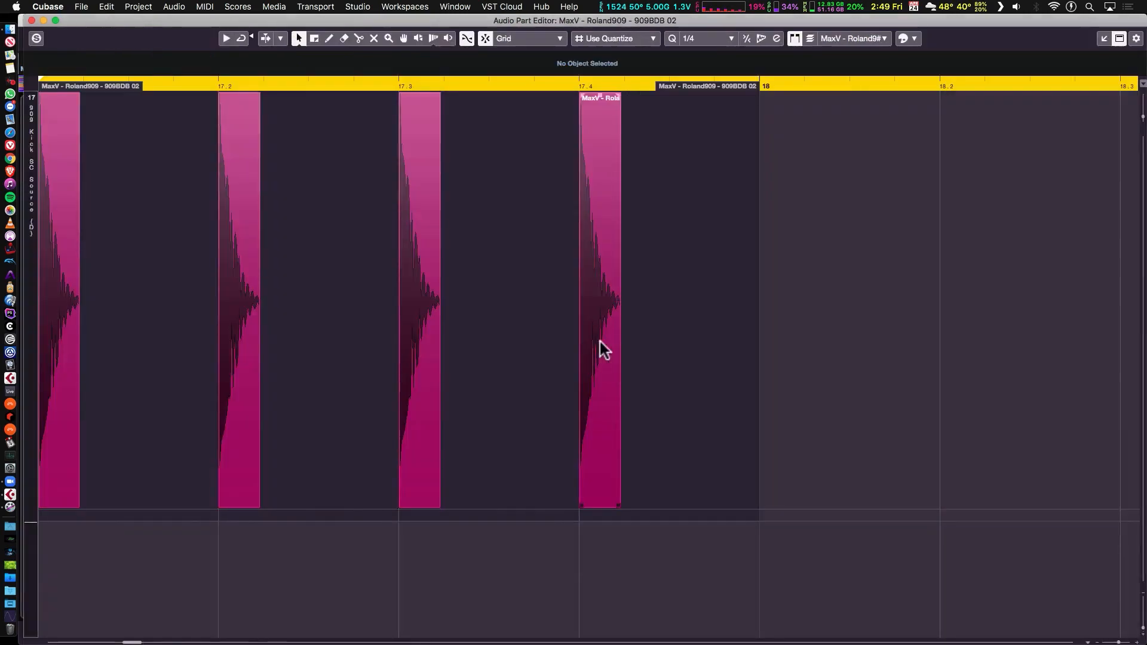
Delete the kicks on beats 2 and 4 of the bar 17 part and close the editor.
left_click(242, 281)
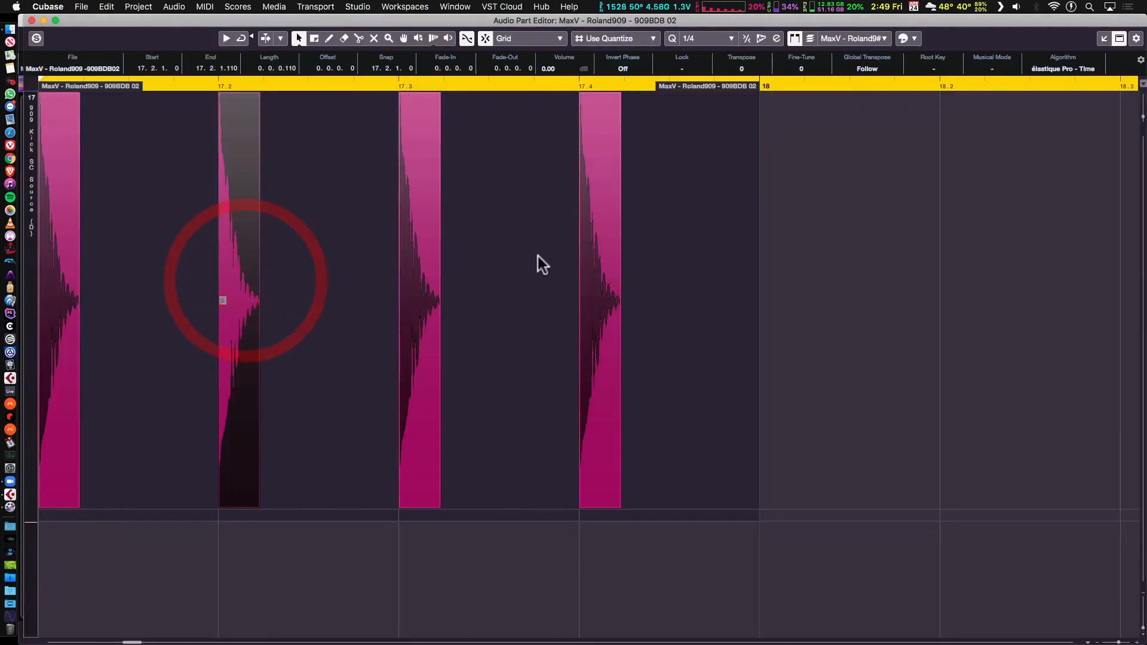
left_click(590, 266, "shift")
key("Delete")
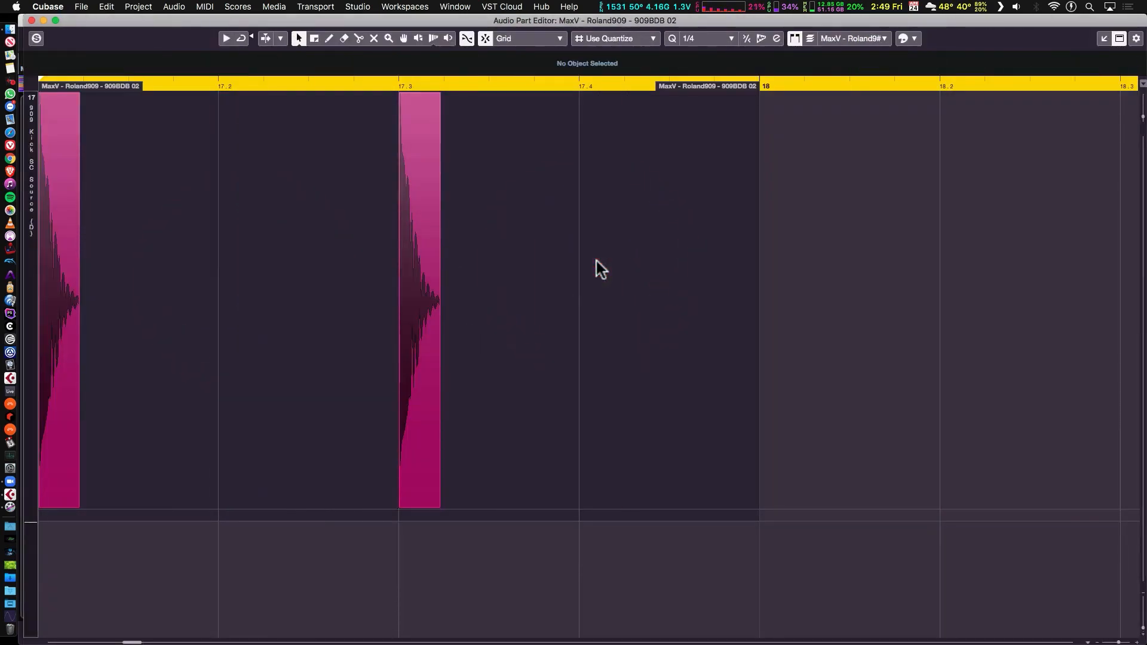
key("Return")
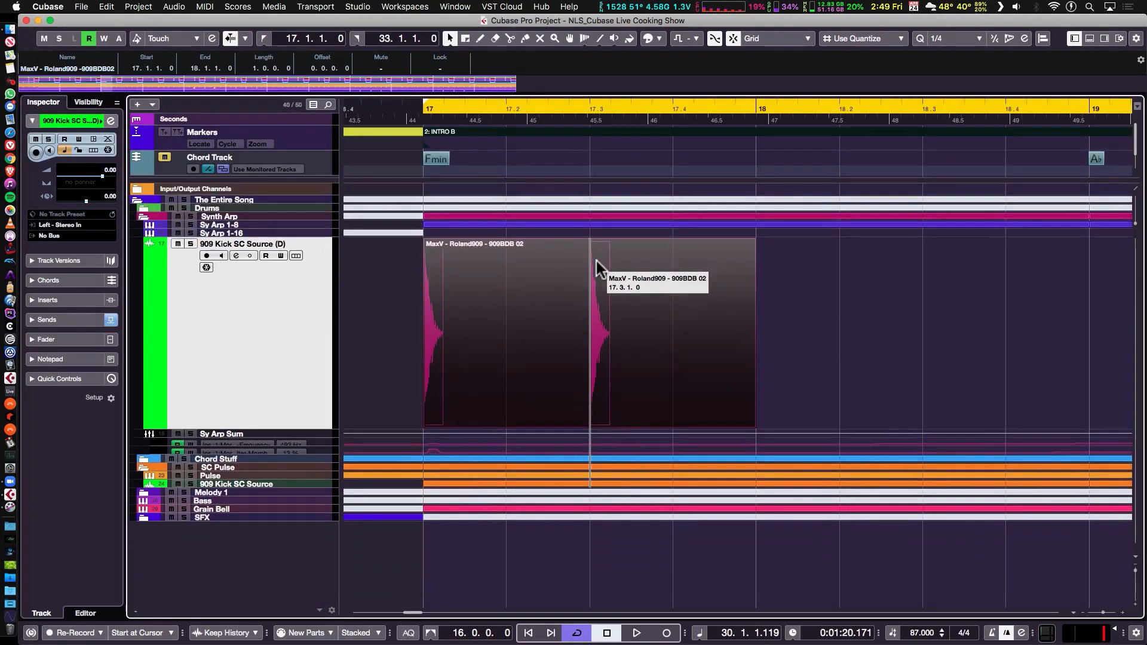
Repeat the bar 17 kick part as shared copies up to the end of the Outro at bar 97.
key("g")
key("g")
key("g")
key("g")
key("g")
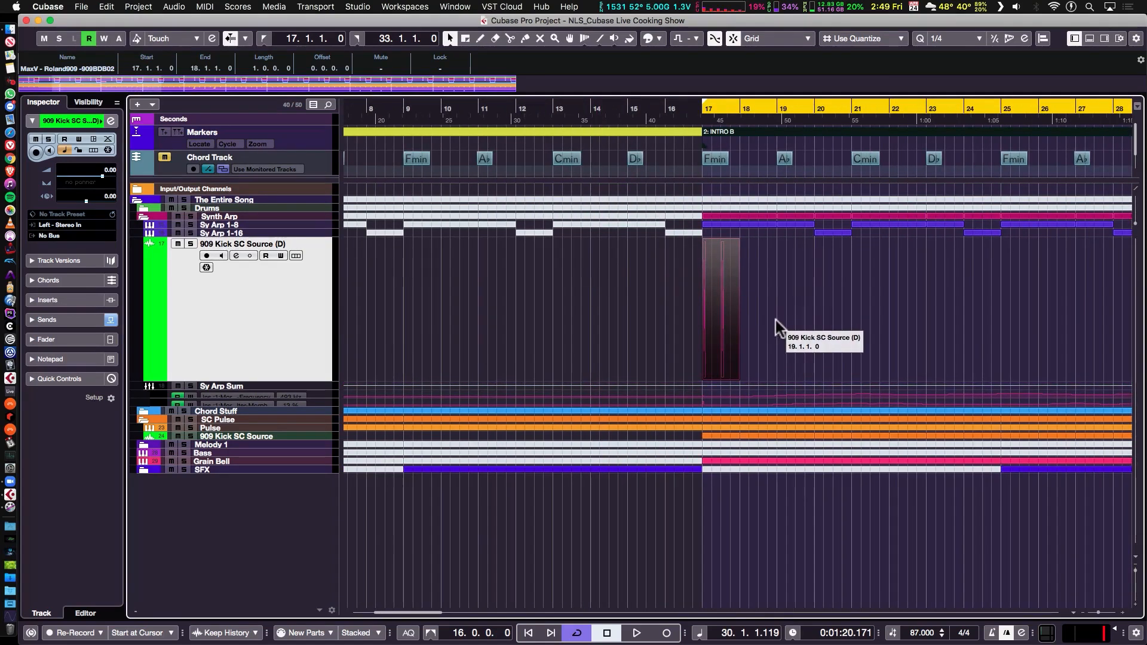
scroll(820, 331, "right", 4)
scroll(838, 338, "right", 4)
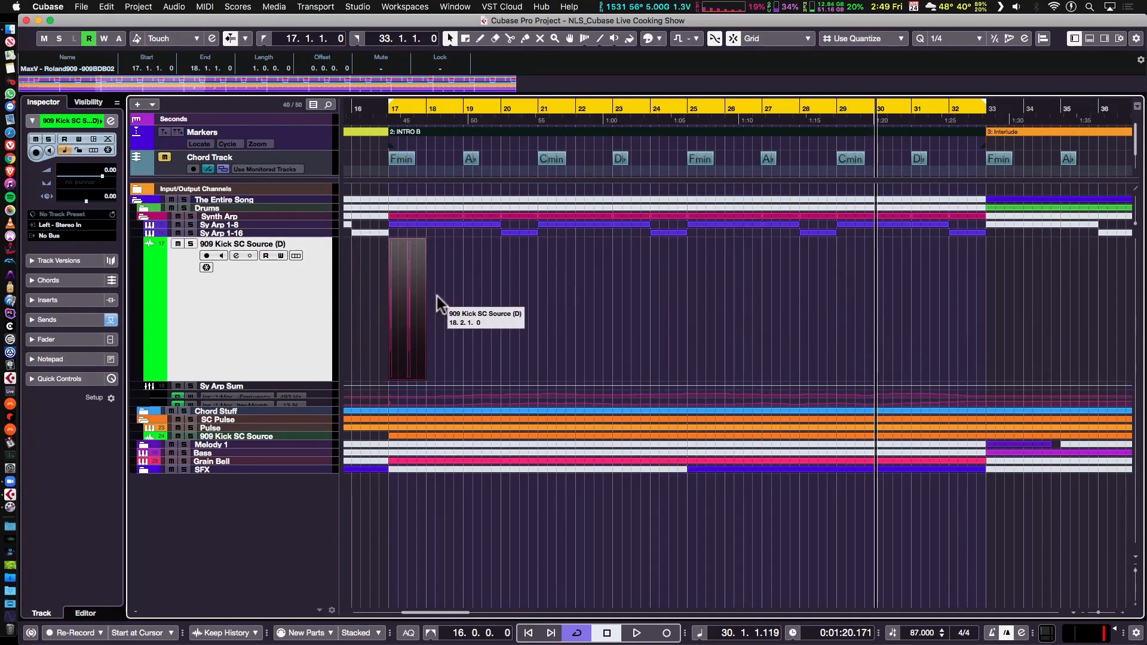
left_click_drag(426, 317, 427, 318)
key("alt")
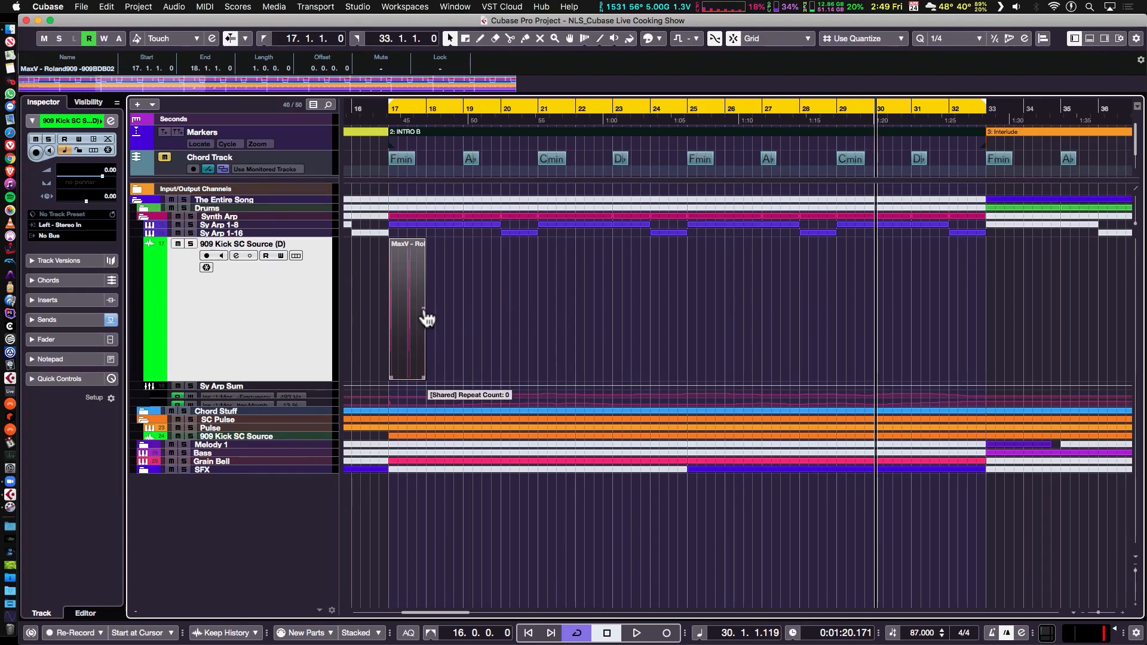
left_click_drag(426, 318, 893, 302)
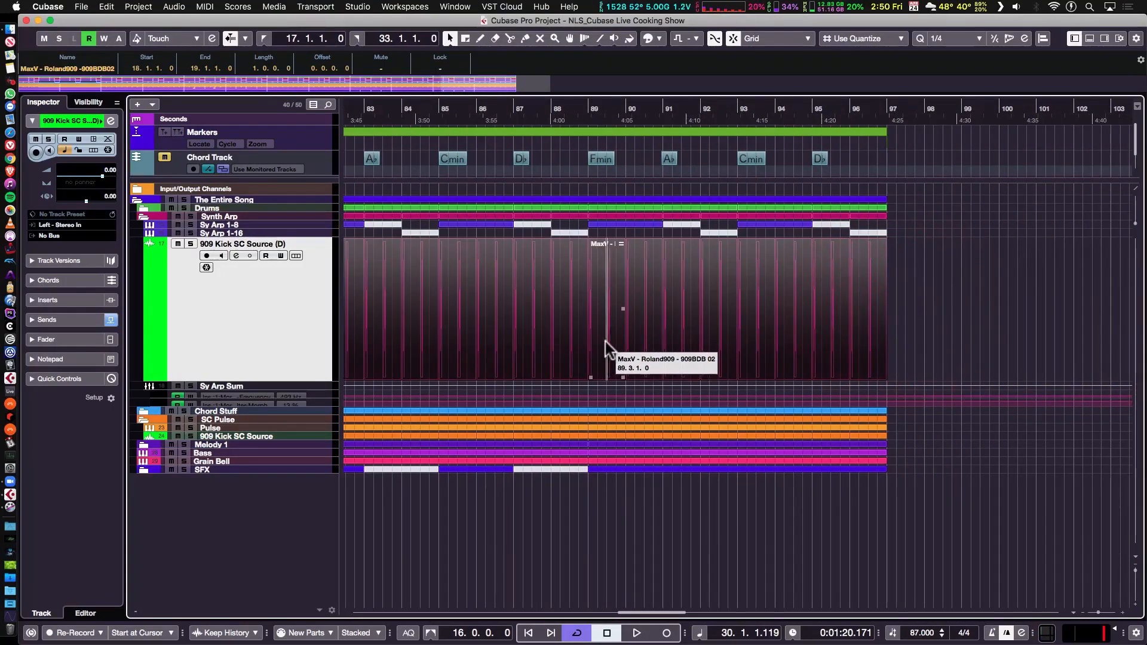
Delete the kick parts in bars 1 to 4 on the duplicated 909 Kick SC Source track.
scroll(607, 342, "left", 20)
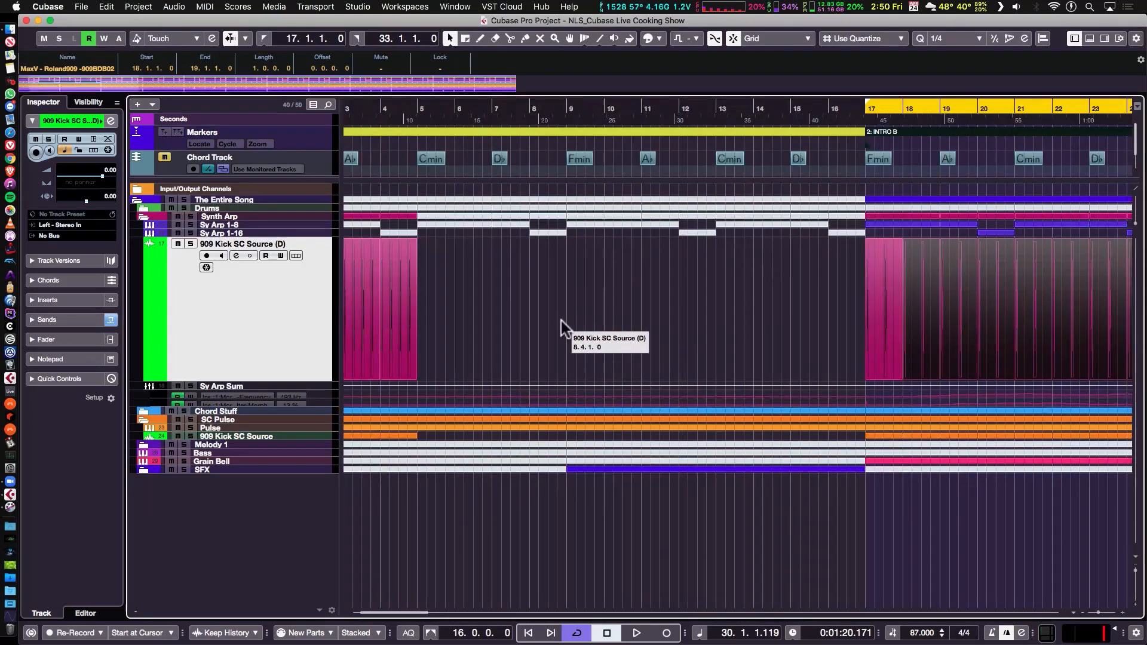
scroll(561, 321, "left", 2)
left_click(353, 305)
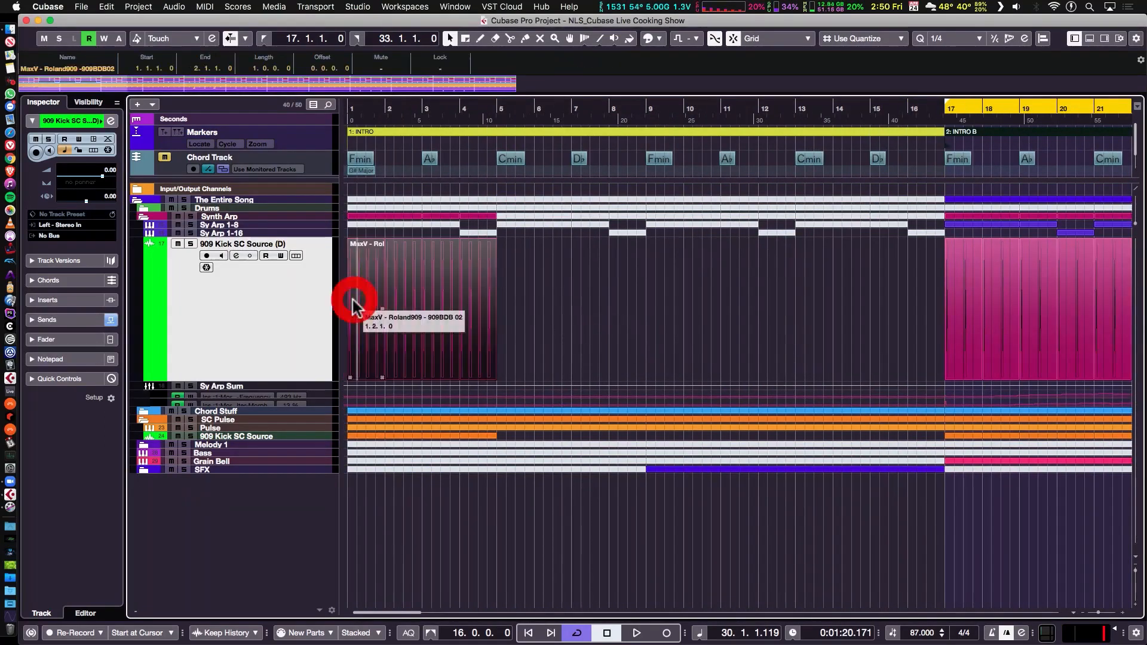
key("Delete")
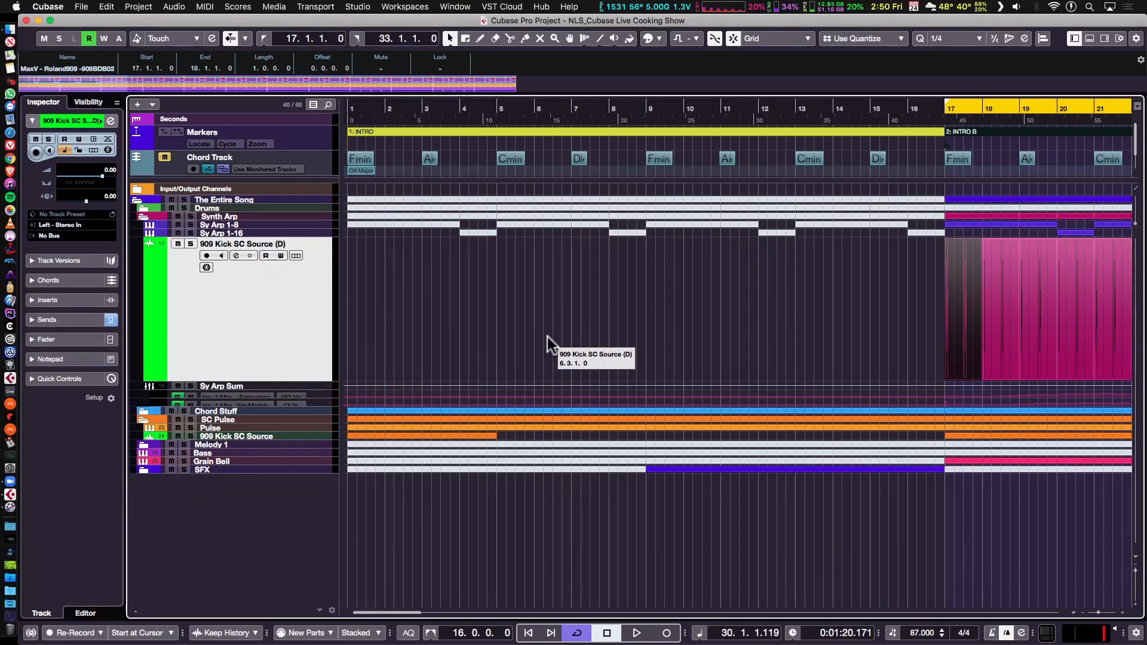
key("g")
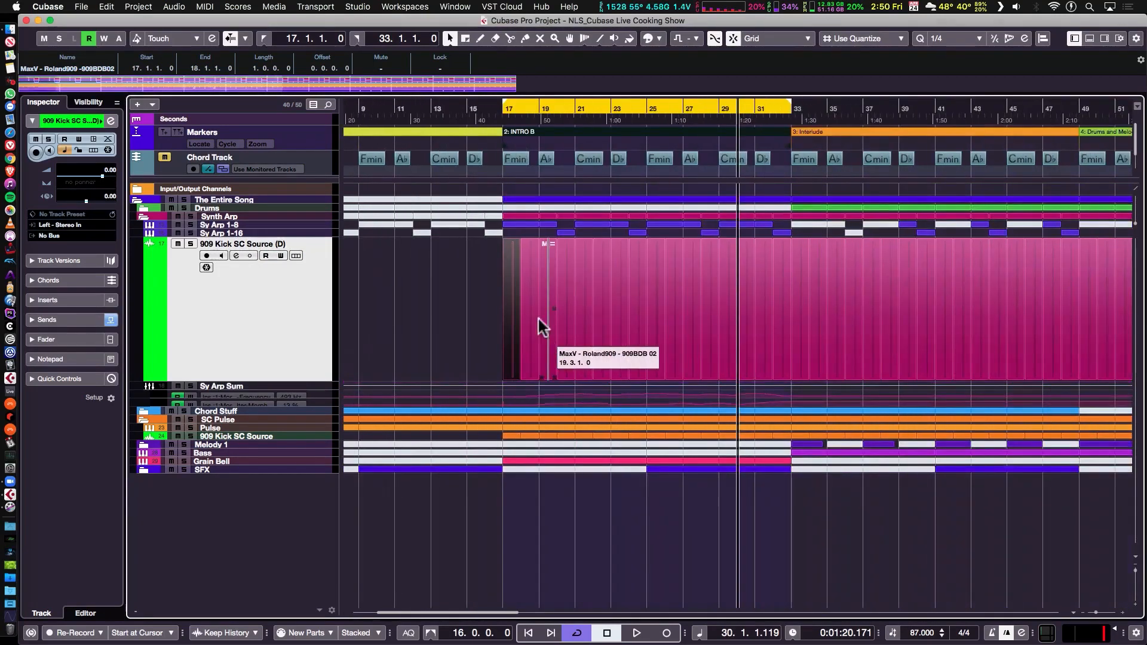
Rename the duplicated kick track as "909 Kick SC Source for SyG".
double_click(255, 244)
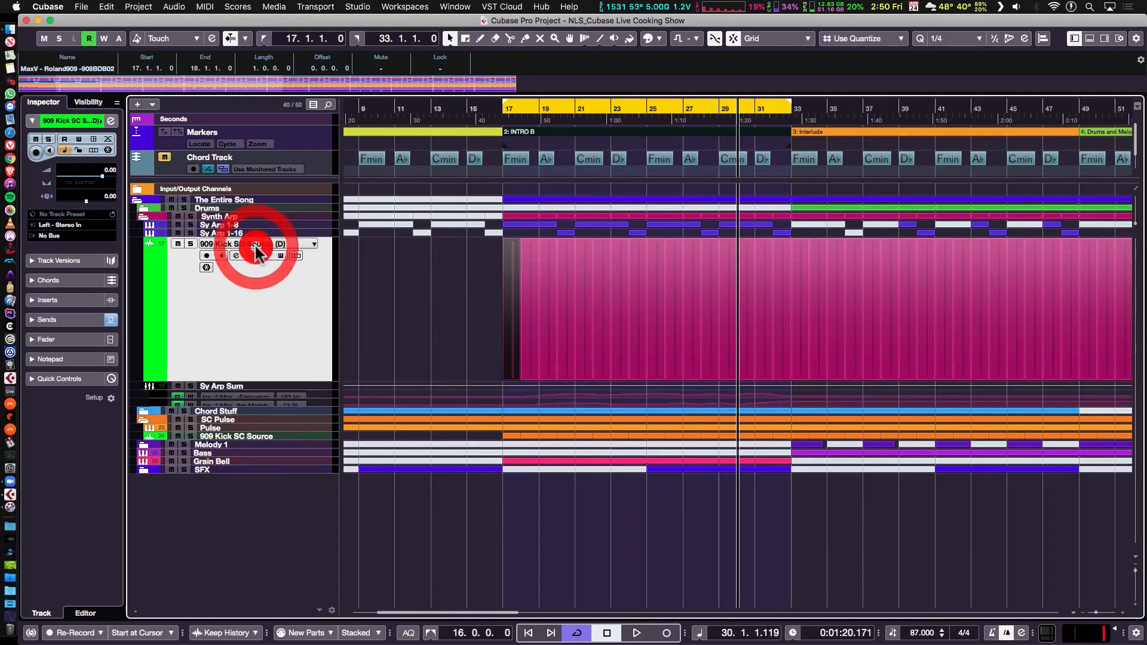
left_click(290, 245)
key("BackSpace")
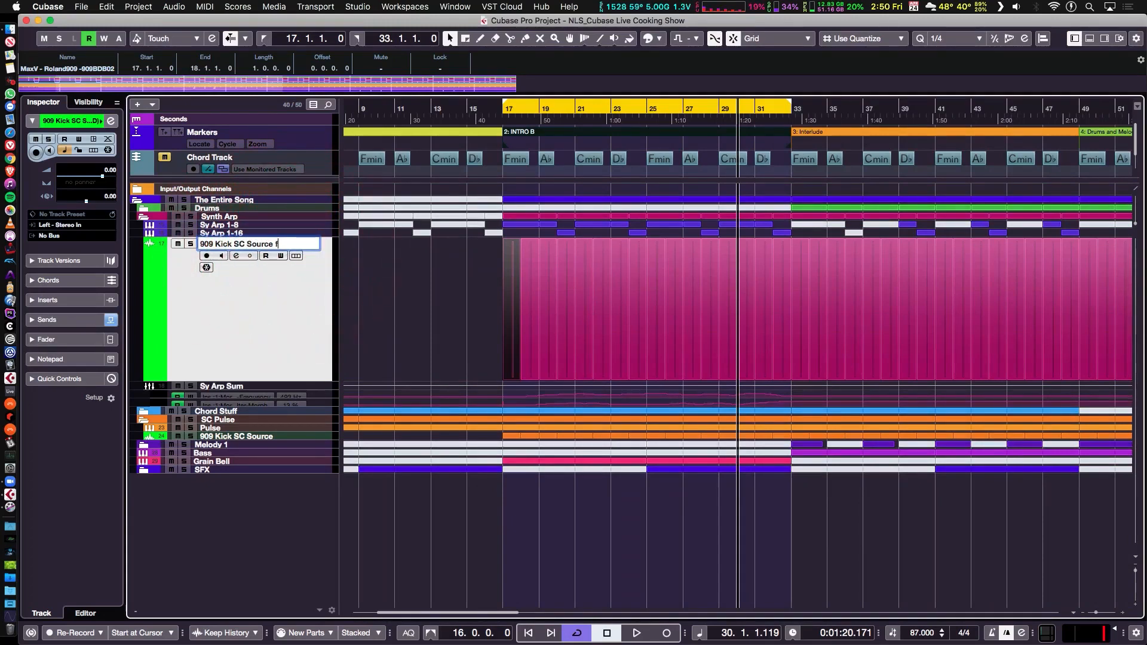
type("or SyG")
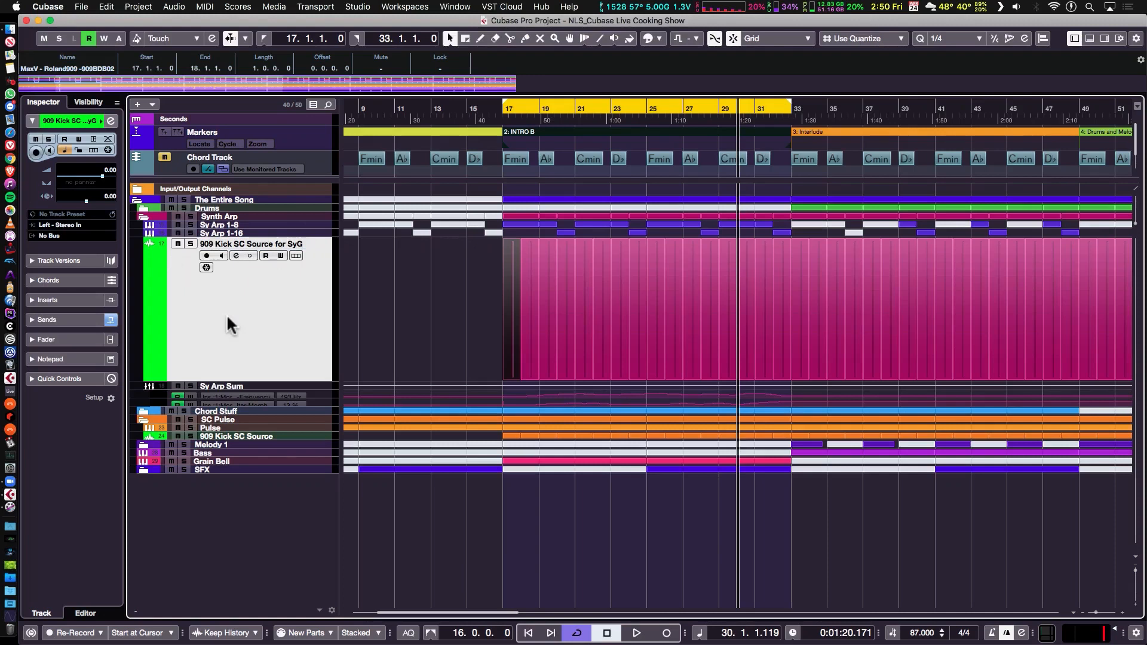
Shrink the enlarged 909 Kick SC Source for SyG track and bring all tracks to a uniform, readable height.
key("alt+Up")
key("alt+Up")
key("alt+Up")
key("alt+Up")
key("alt+Up")
key("alt+Up")
key("alt+Up")
key("alt+Up")
key("alt+Up")
key("alt+Up")
key("alt+Up")
key("alt+Up")
key("alt+Down")
key("alt+Down")
key("alt+Down")
key("alt+Down")
key("alt+Down")
key("alt+Down")
key("alt+Down")
key("alt+Down")
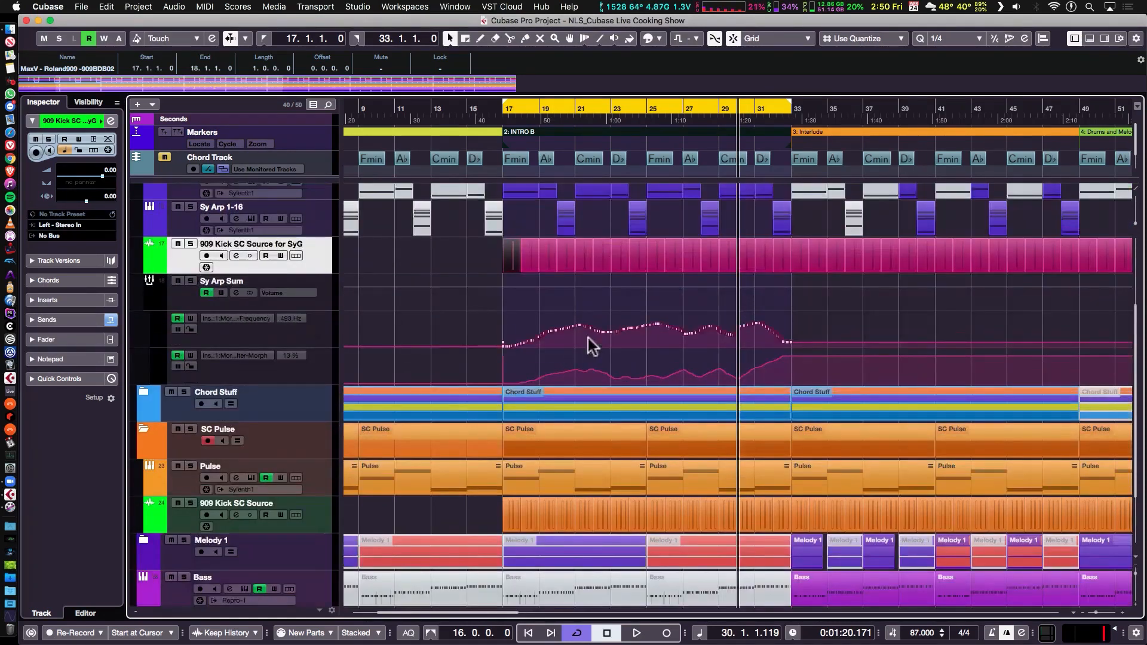
Solo the Synth Arp folder and open the Compressor on the Sy Arp Sum channel in the MixConsole.
scroll(750, 372, "up", 5)
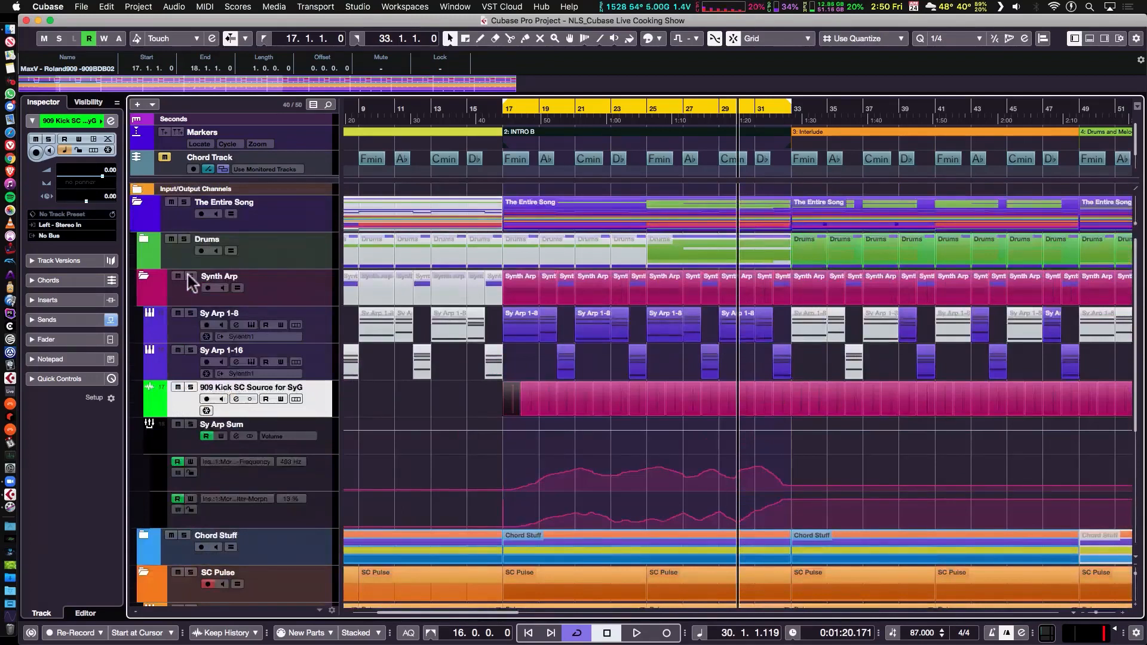
left_click(308, 404)
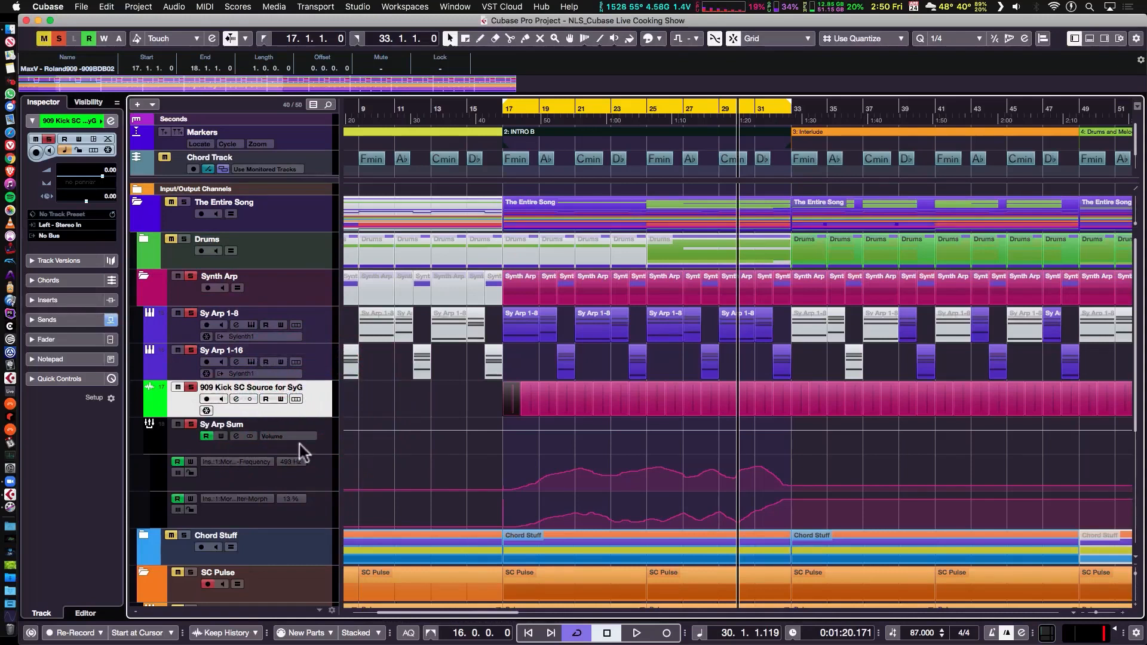
key("F3")
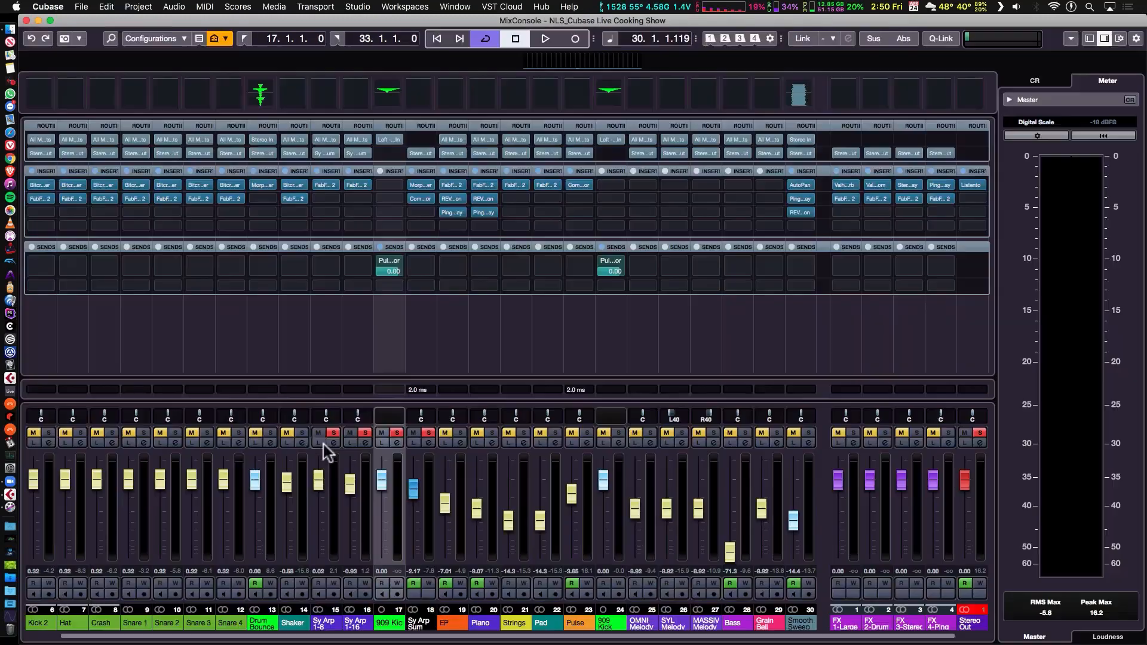
double_click(421, 199)
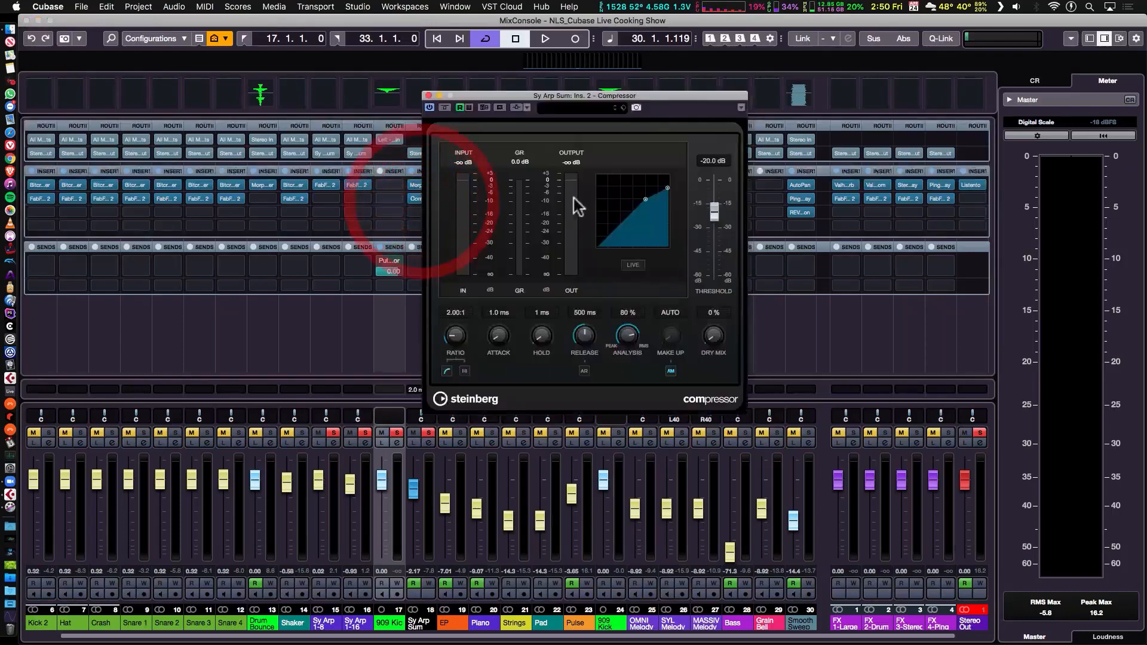
Add 909 Kick SC Source for SyG as the side-chain input of the Sy Arp Sum compressor.
left_click(527, 107)
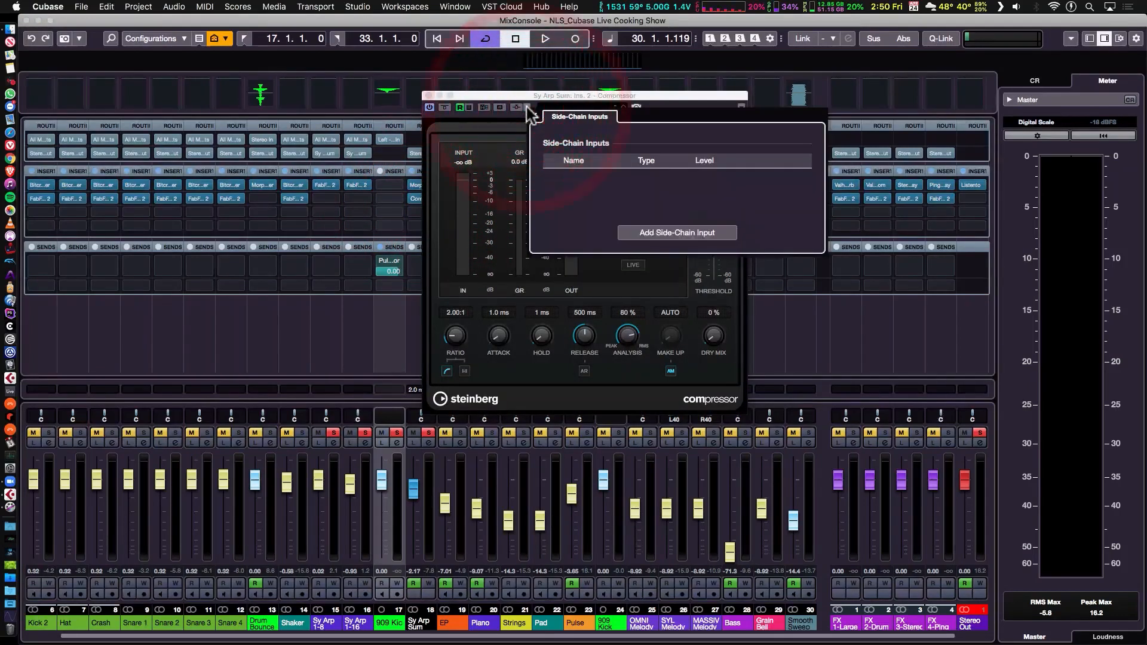
left_click(687, 235)
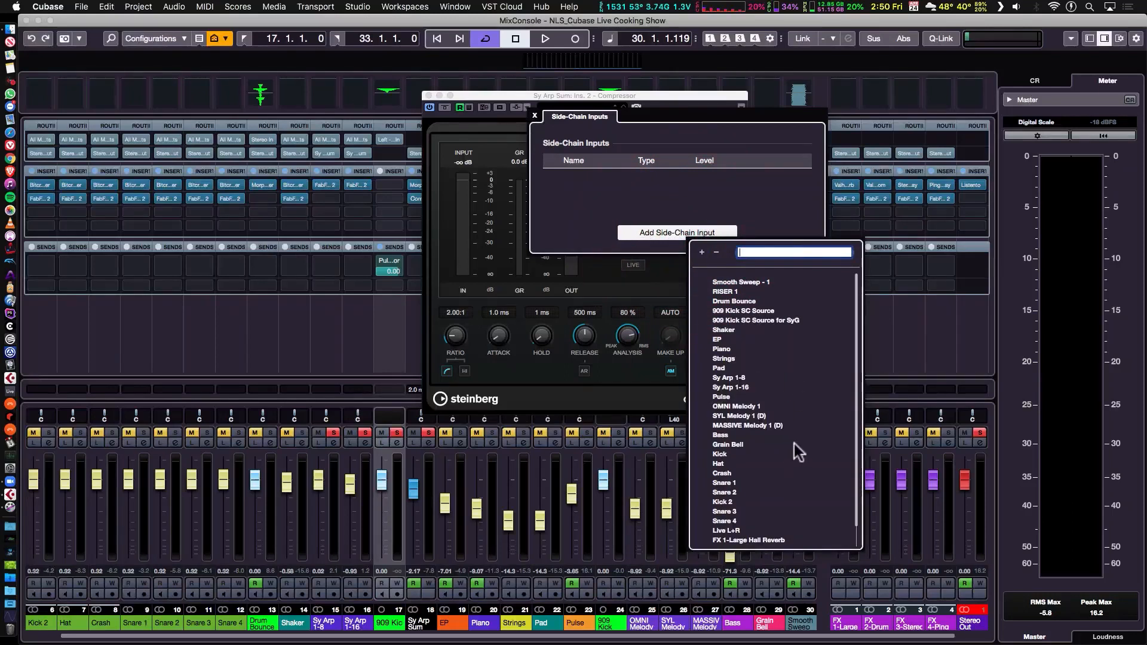
left_click(761, 320)
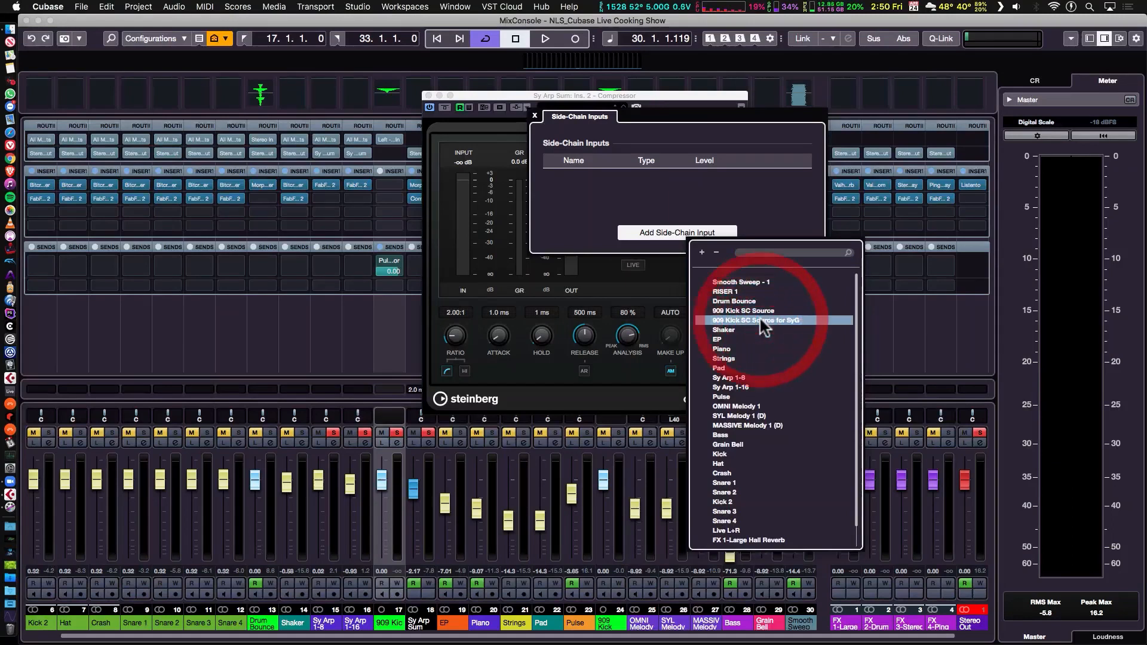
left_click(535, 116)
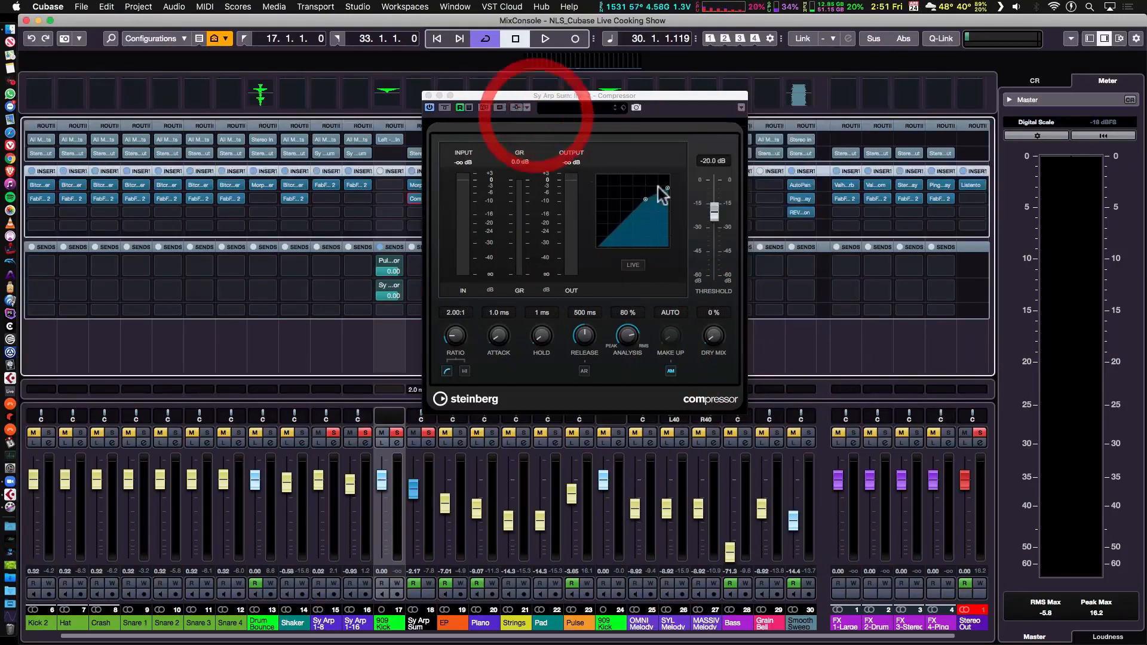
Turn off auto make-up and set the compressor to 4.2 dB make-up, -55.9 dB threshold and an 8.00:1 ratio.
left_click(672, 371)
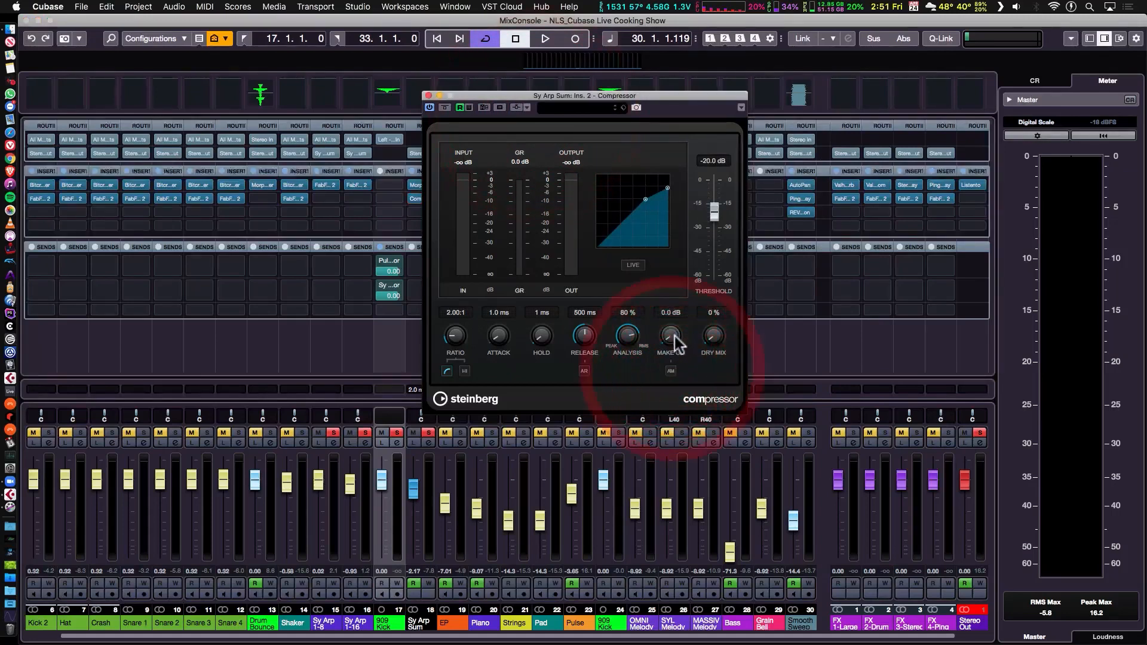
left_click_drag(714, 226, 718, 248)
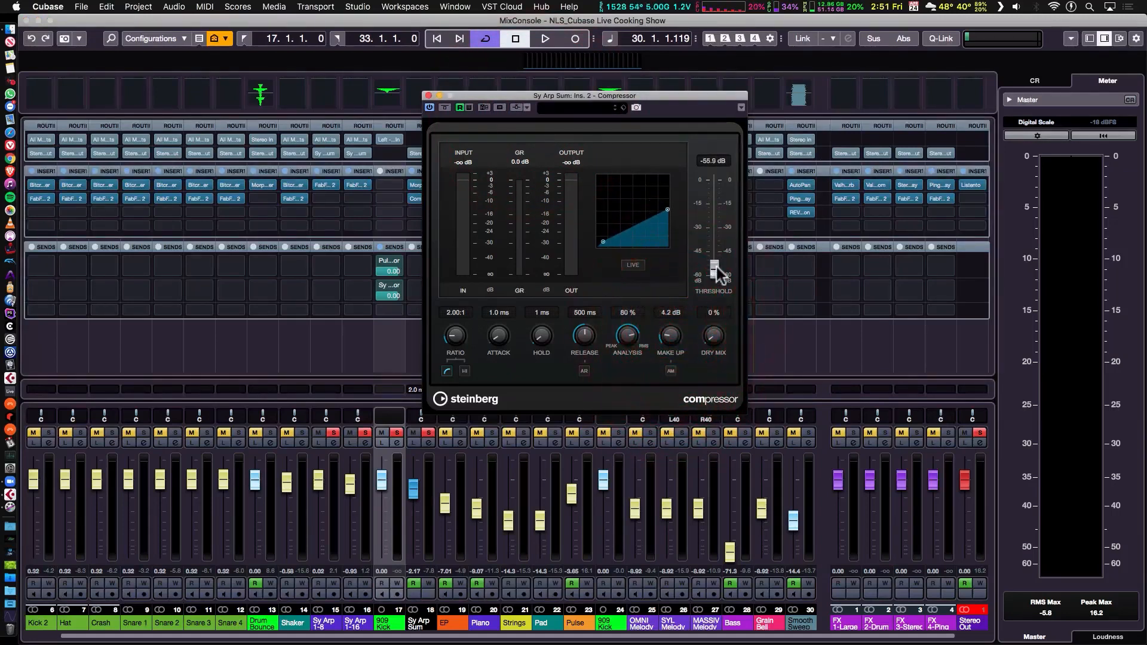
left_click(468, 225)
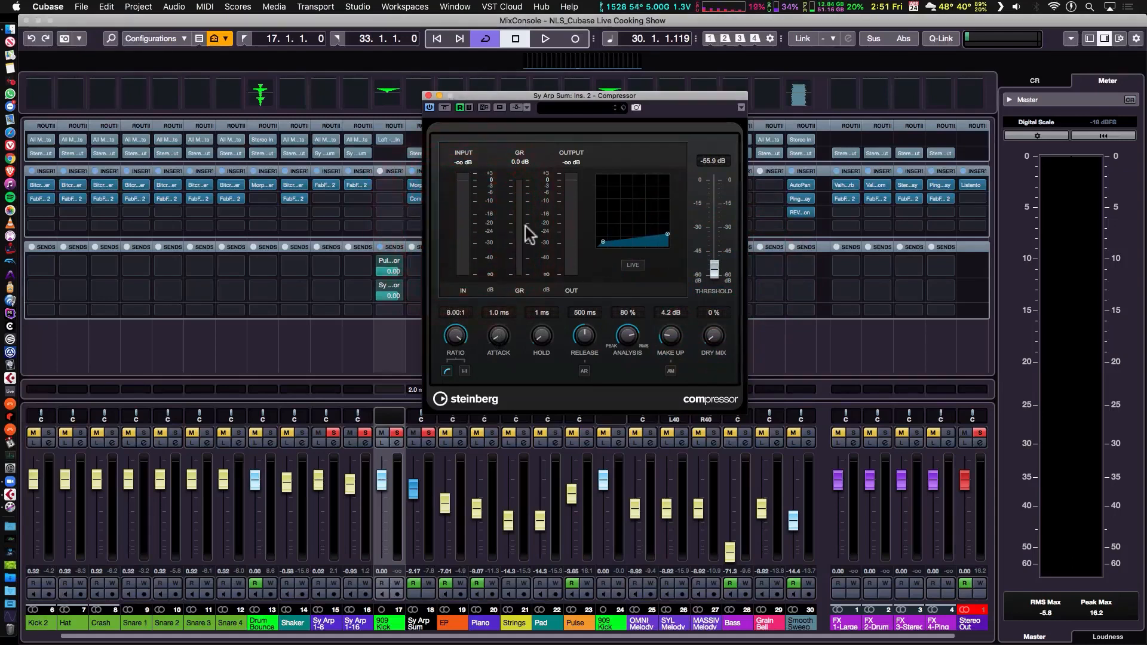
Activate the compressor's side-chain during playback, set the threshold to about -44.3 dB with an infinite ratio, and close the plug-in.
key("space")
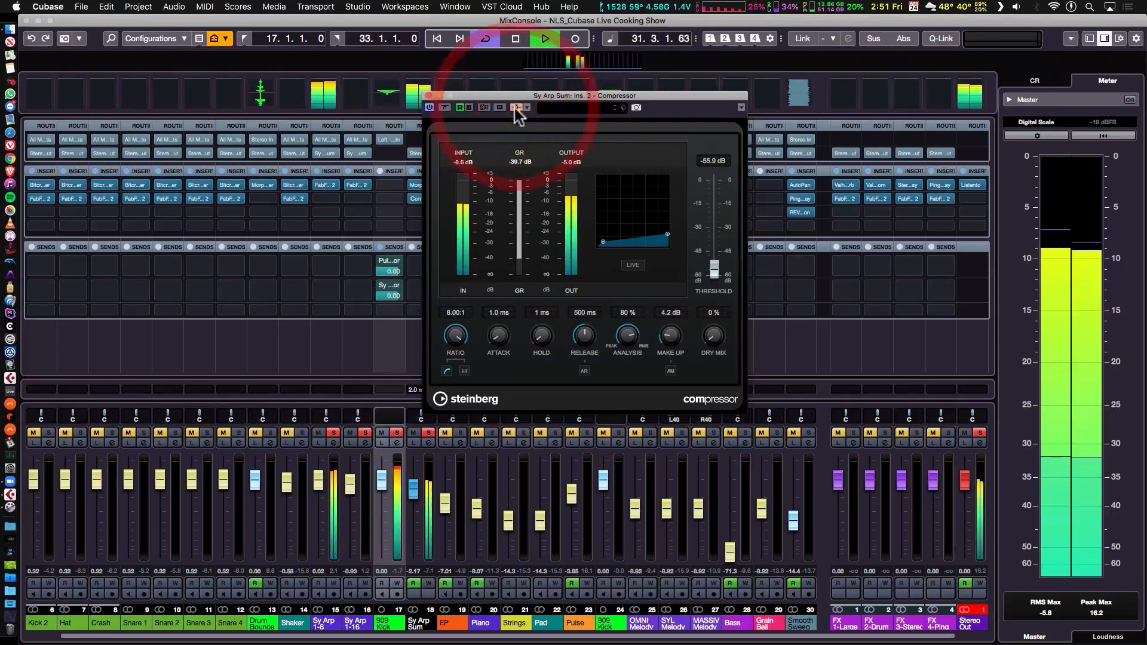
left_click_drag(714, 272, 718, 245)
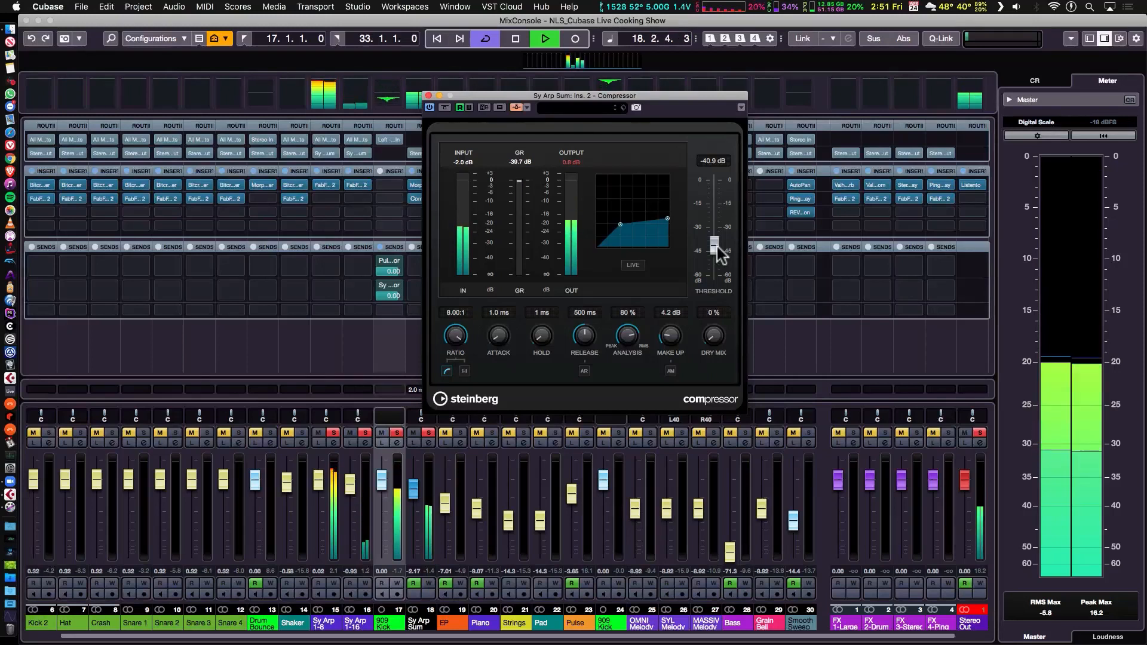
left_click_drag(717, 246, 719, 252)
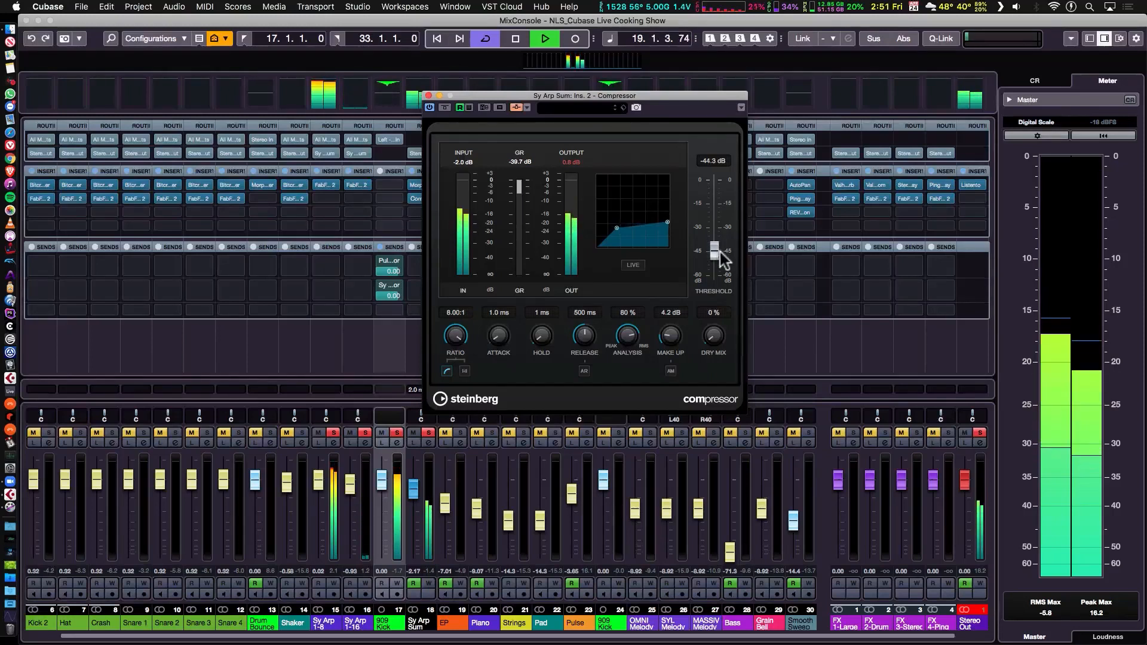
left_click(465, 370)
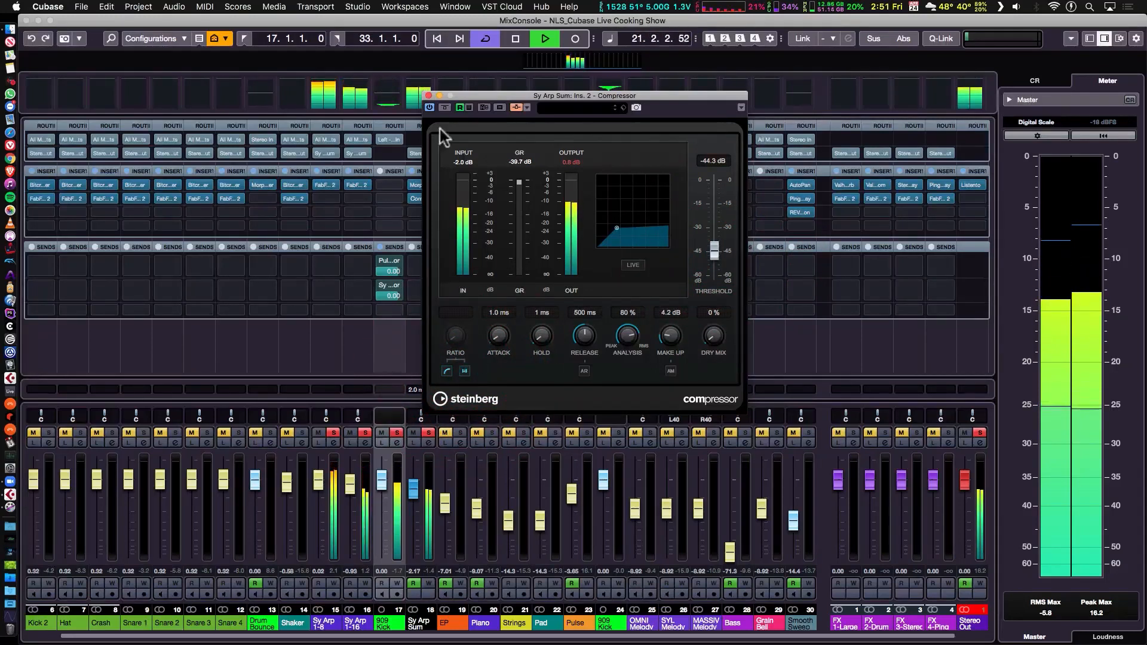
left_click(428, 96)
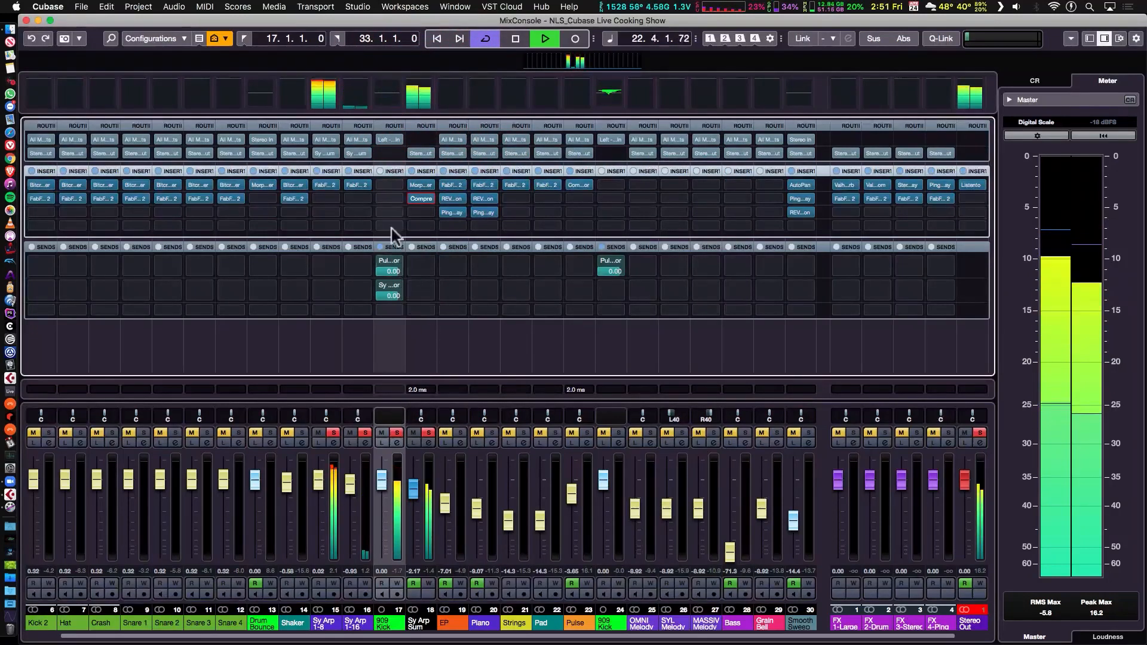
Check the channel settings of the 909 Kick SC Source for SyG track and return to the project window.
left_click(397, 443)
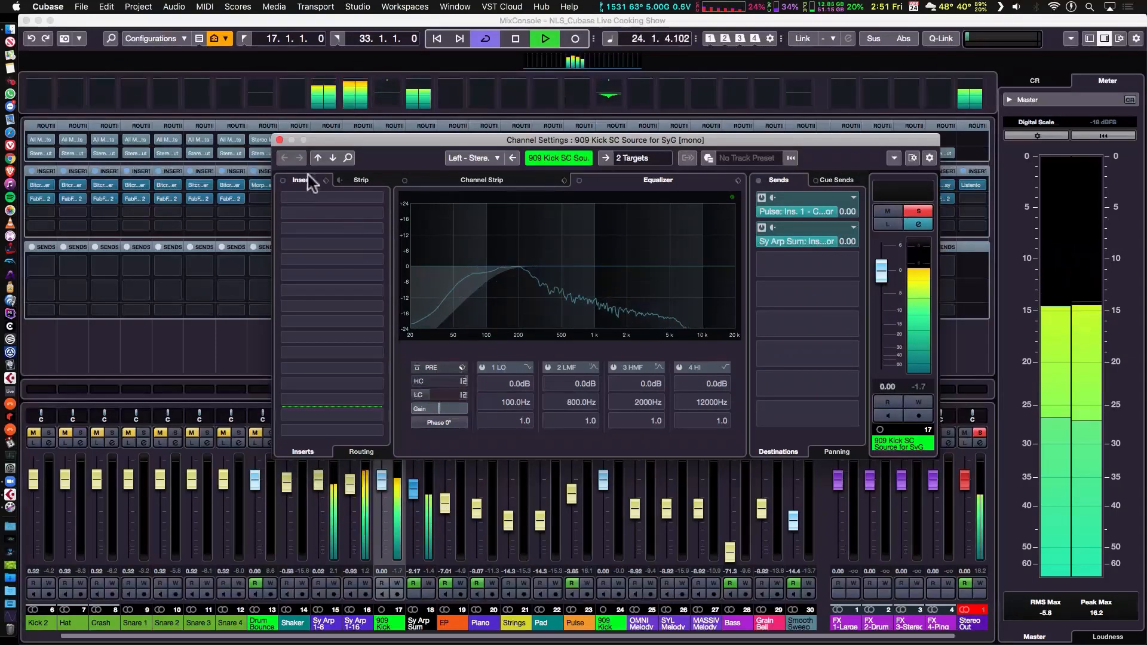
left_click(279, 139)
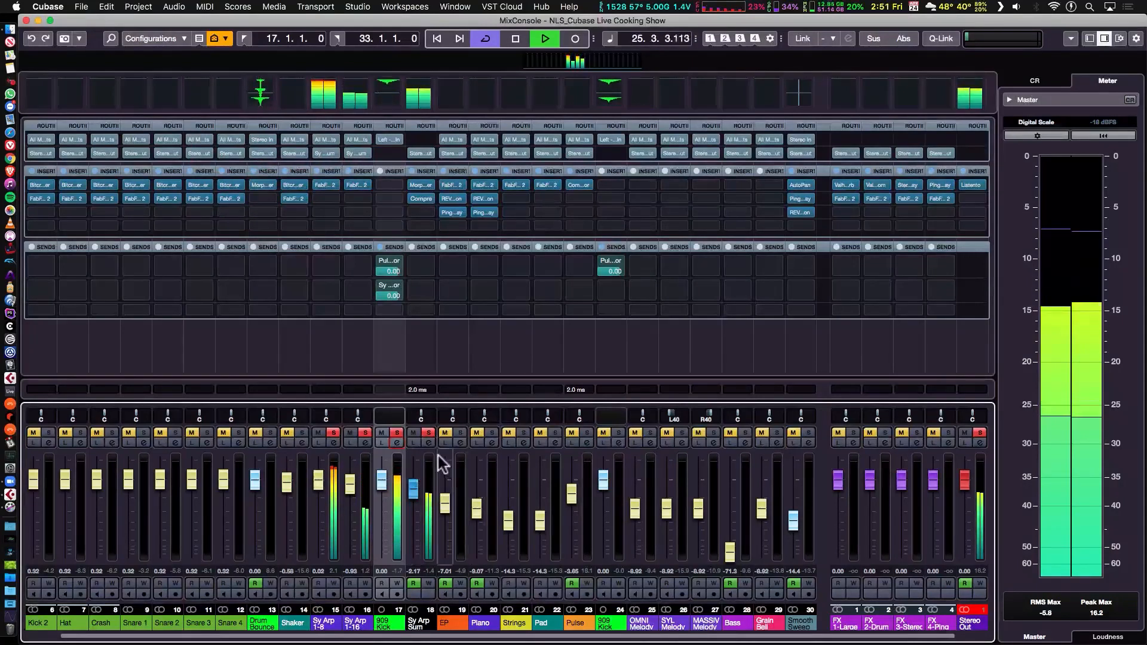
key("F3")
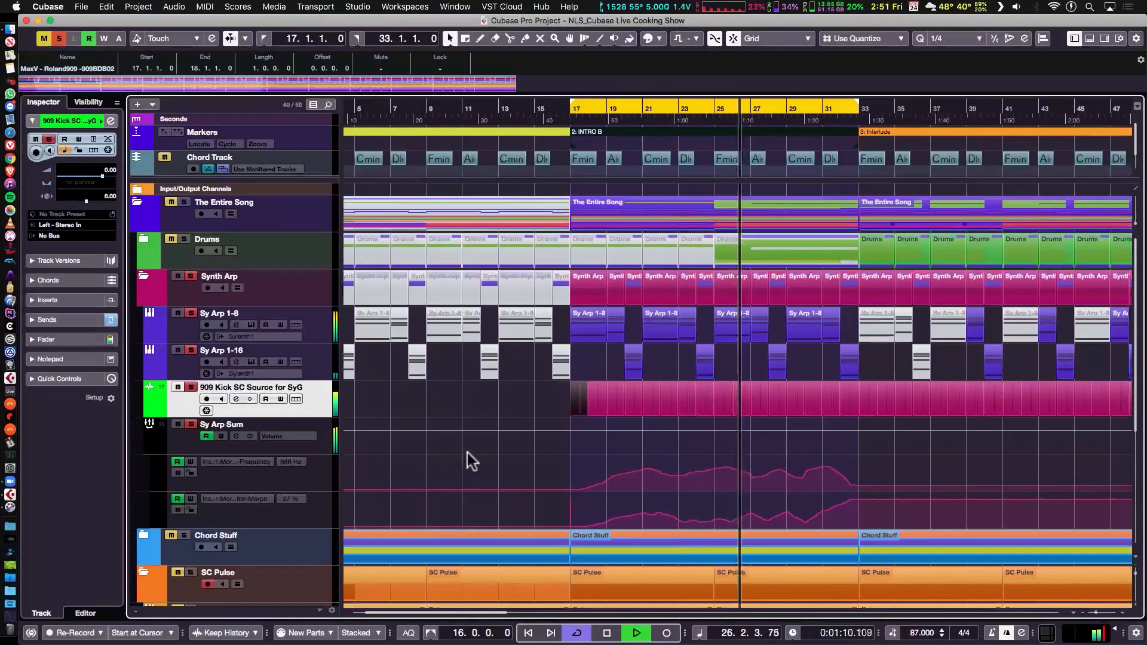
Unsolo the Synth Arp folder and play the full mix from bar 17.
key("space")
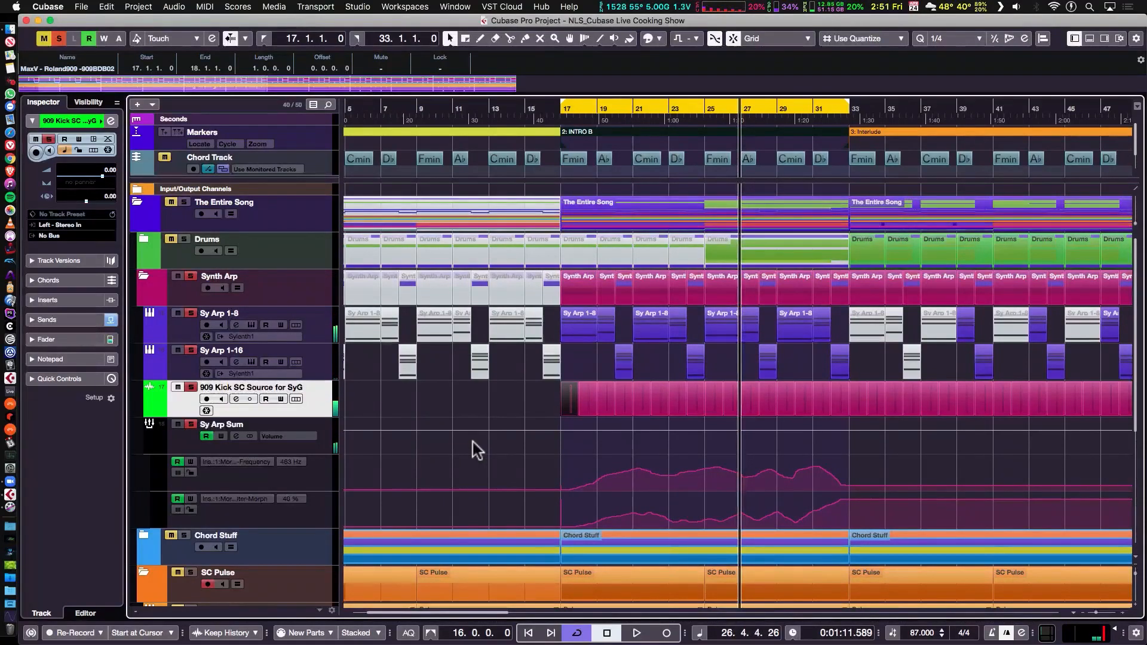
left_click(193, 277)
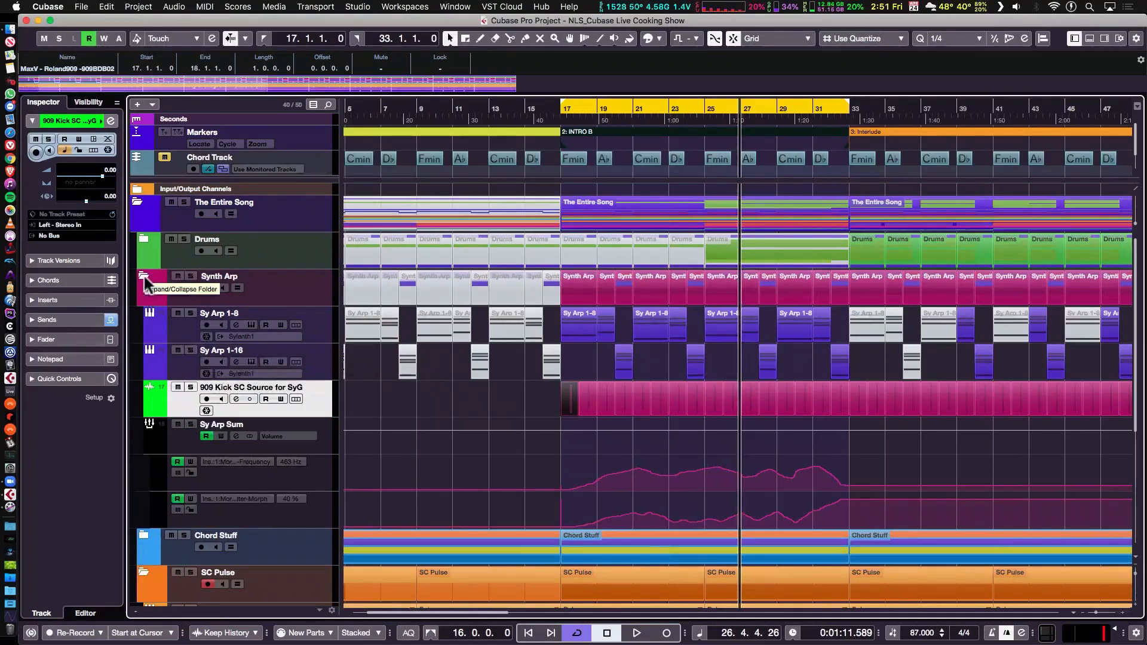
key("KP_1")
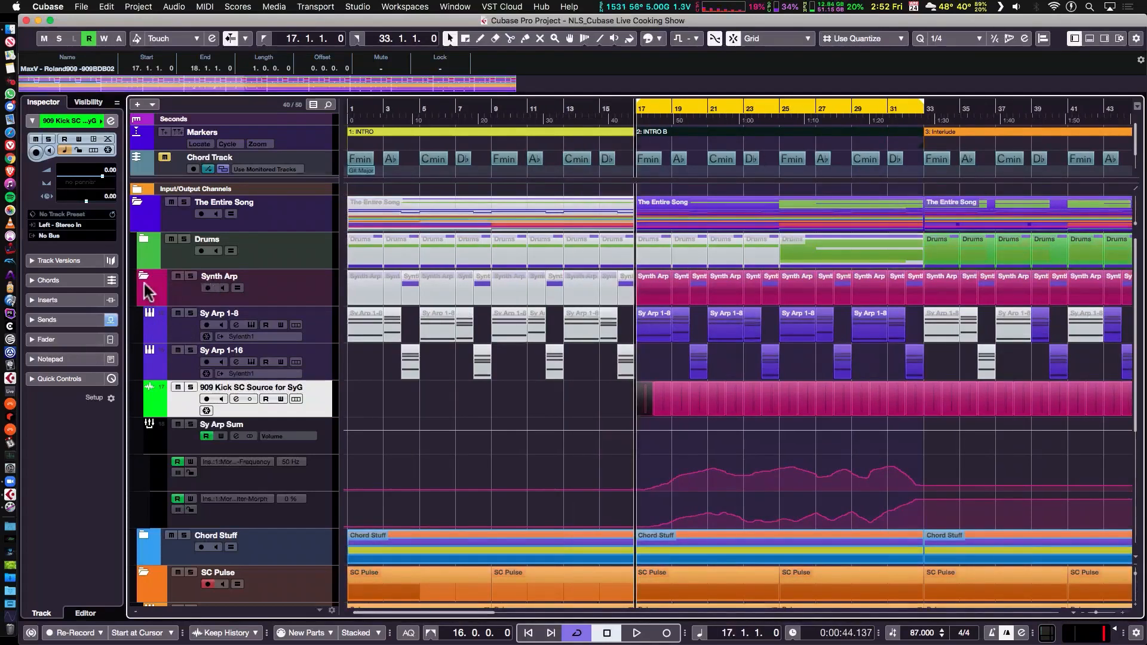
key("space")
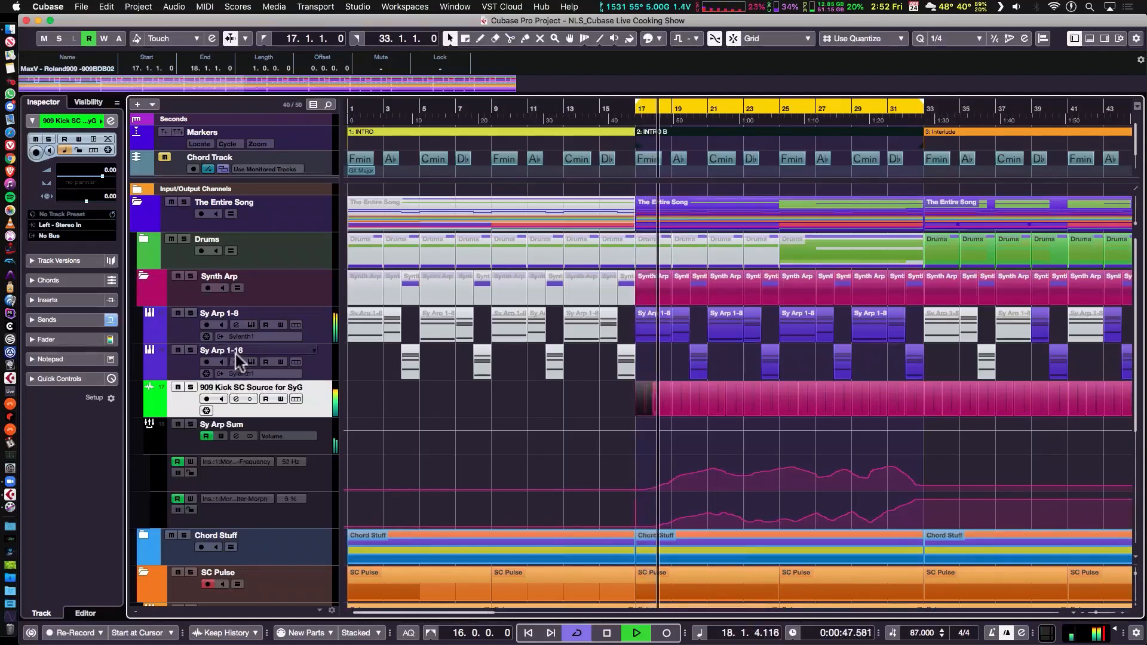
Raise the Sy Arp Sum fader to about -0.81 dB in the MixConsole during playback and return to the project window.
left_click(315, 411)
key("F3")
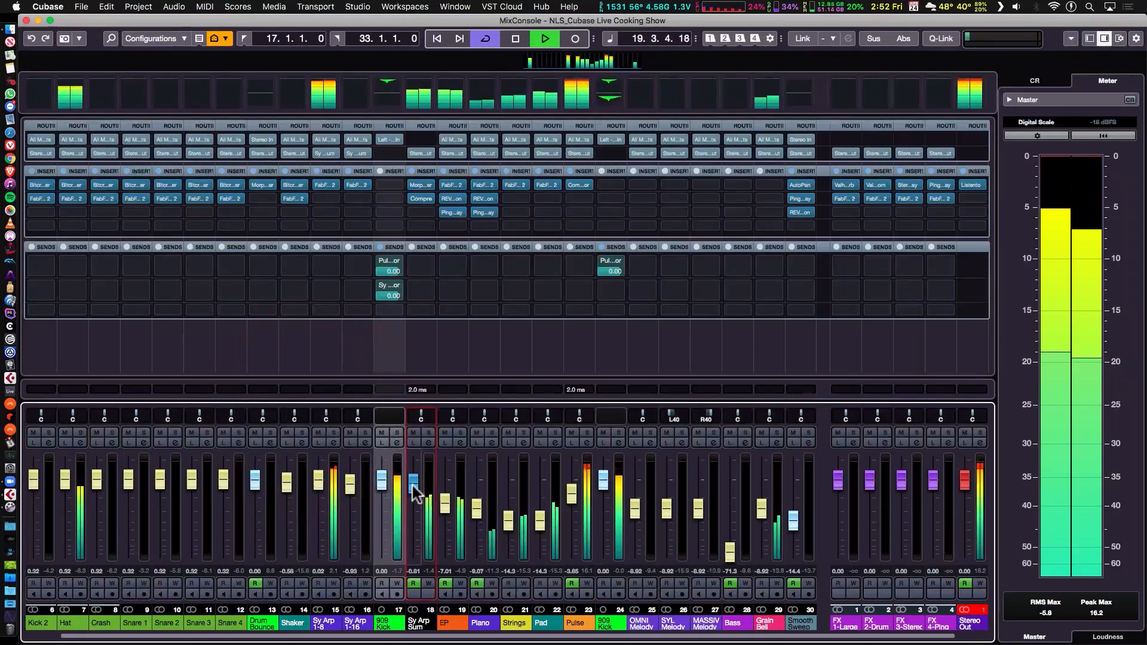
left_click_drag(412, 490, 413, 485)
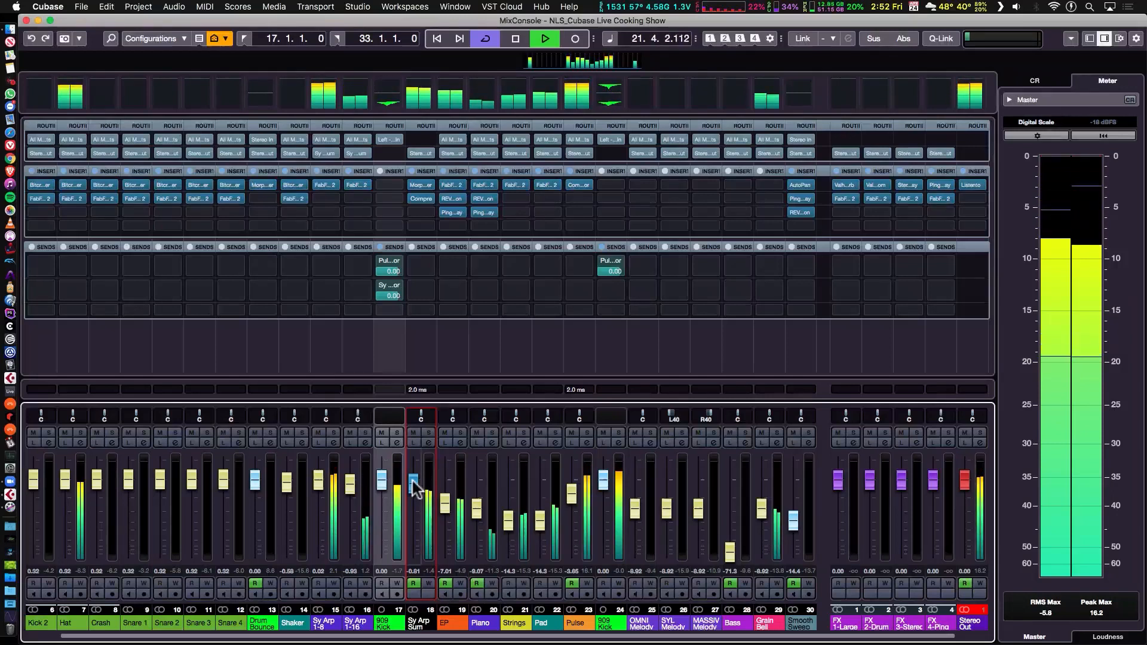
key("F3")
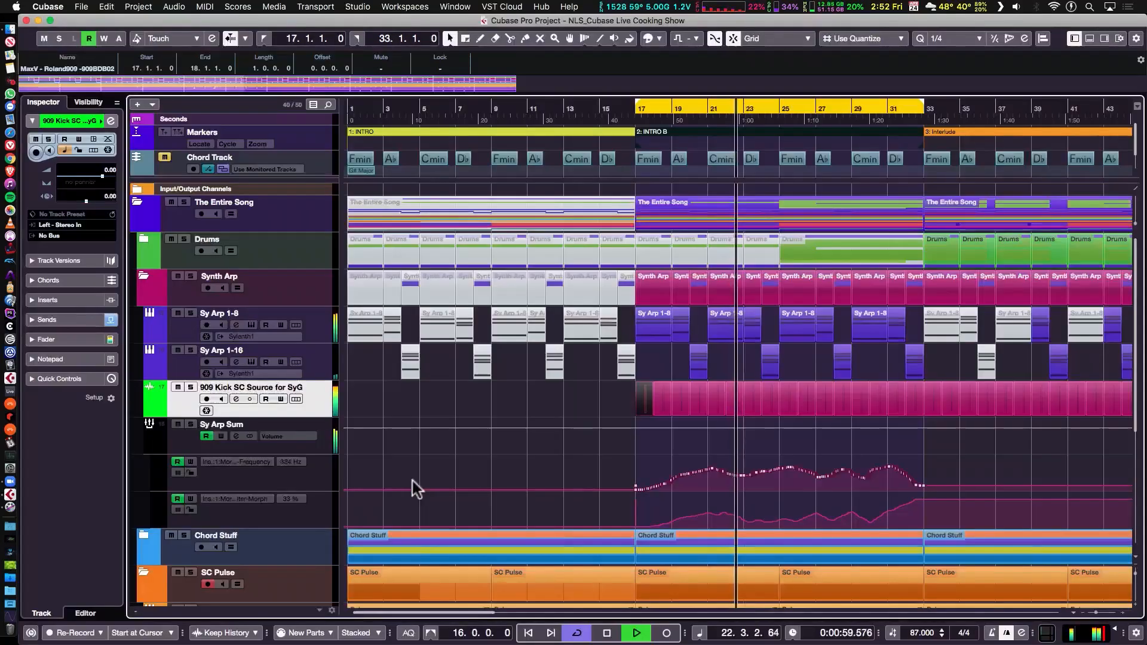
Zoom out to show more of the arrangement and turn off cycle so playback continues past Intro B.
key("g")
key("g")
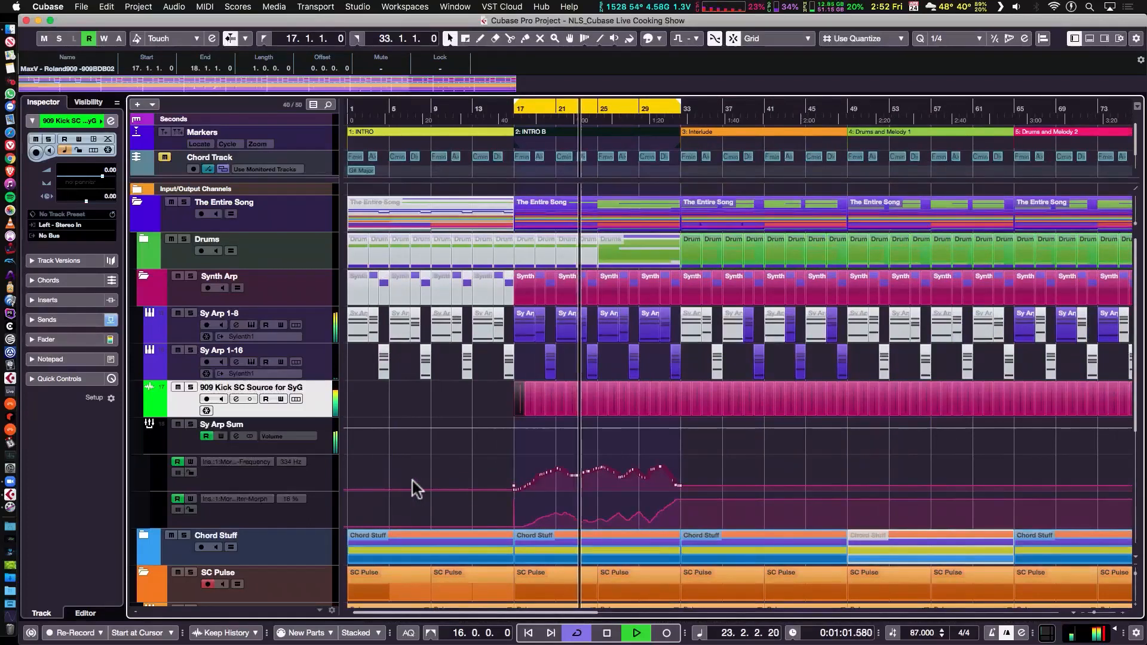
key("shift+g")
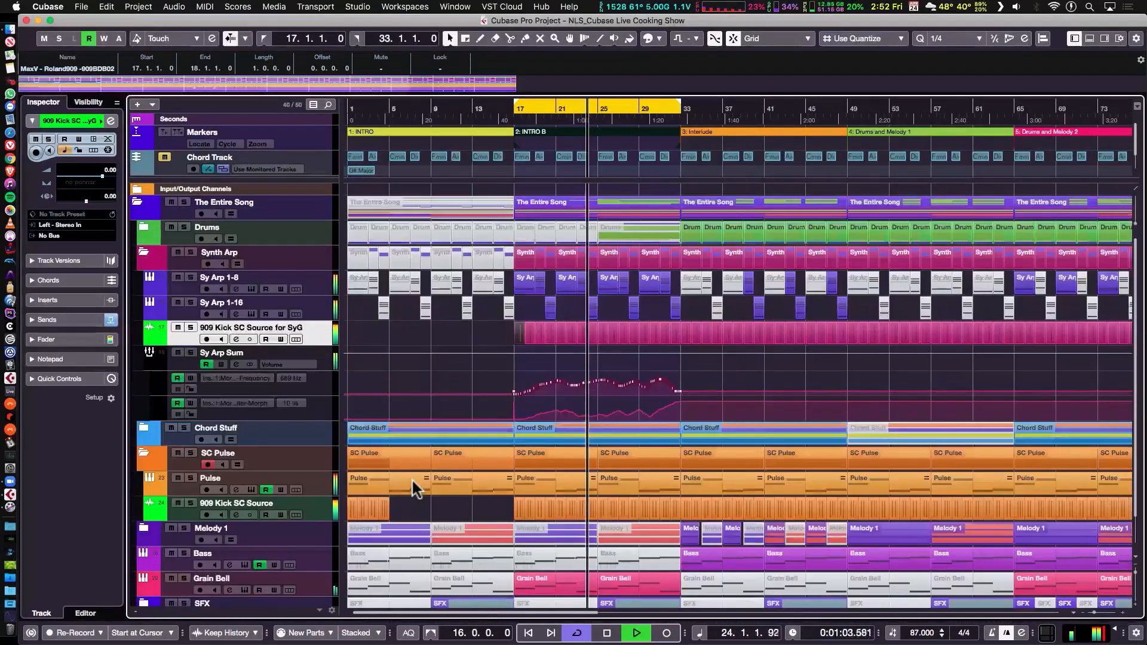
key("KP_Divide")
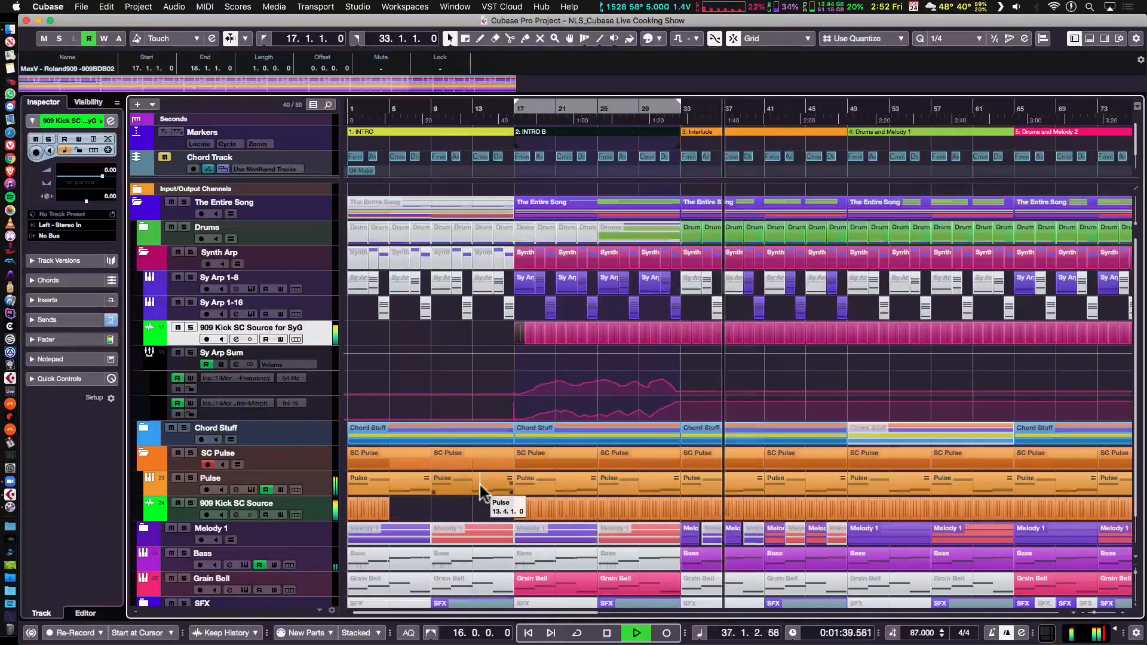
Select everything in the project and set the locators around it, from bar 1 to bar 97.
key("super+a")
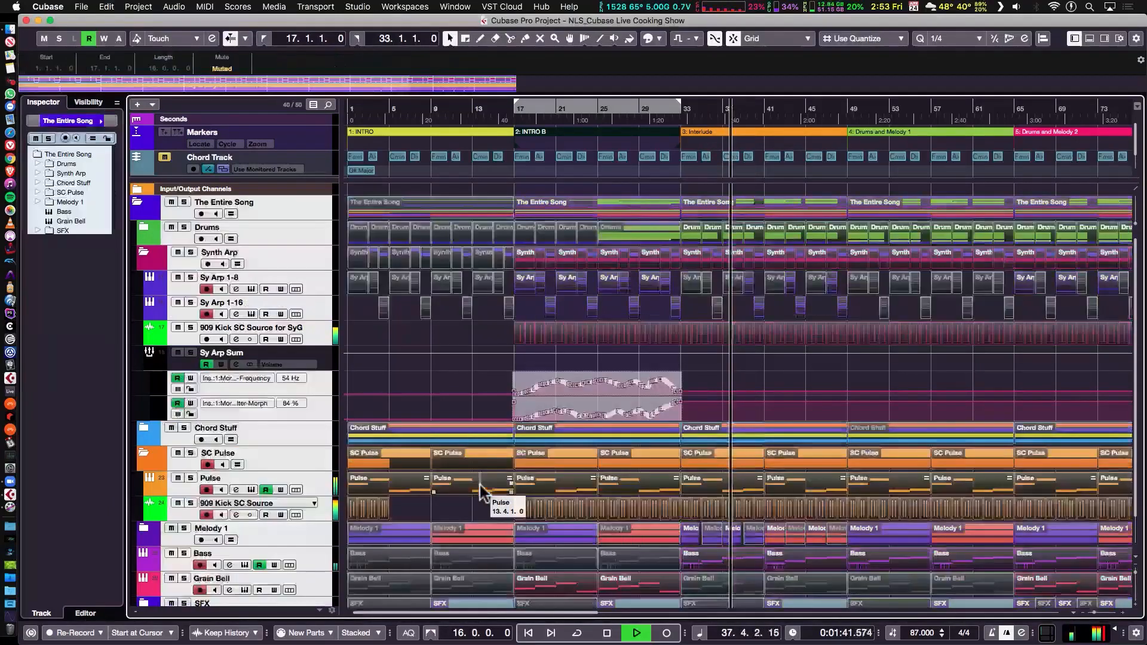
scroll(480, 485, "right", 1)
key("p")
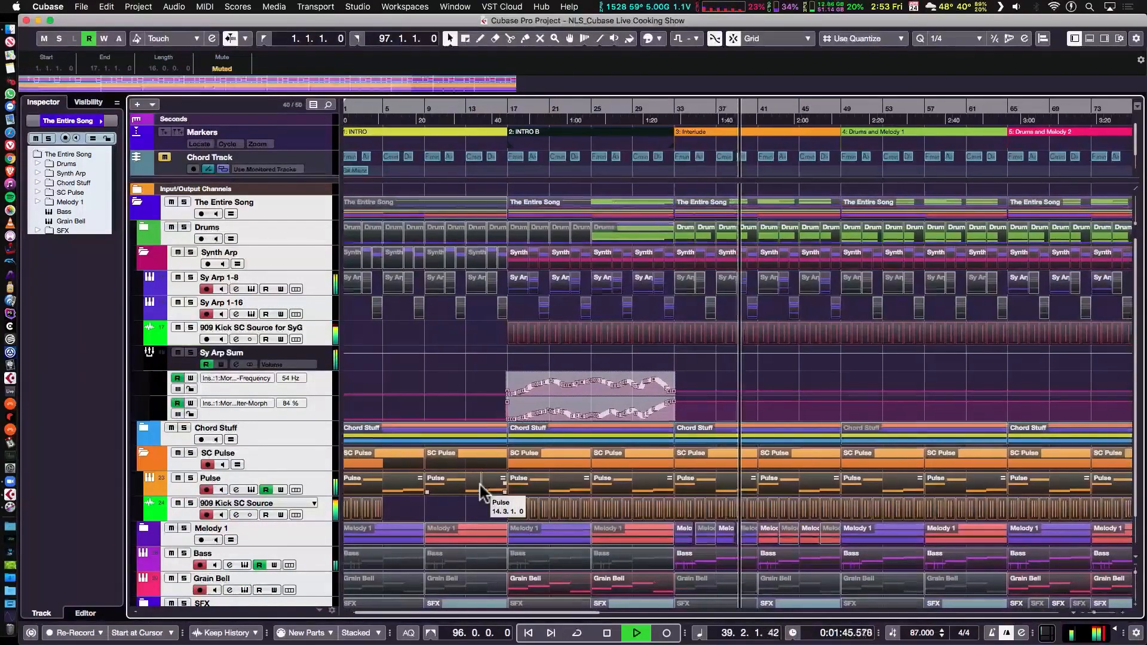
Turn cycle on, collapse the Synth Arp and SC Pulse folders, and move Synth Arp directly below SC Pulse.
key("KP_Divide")
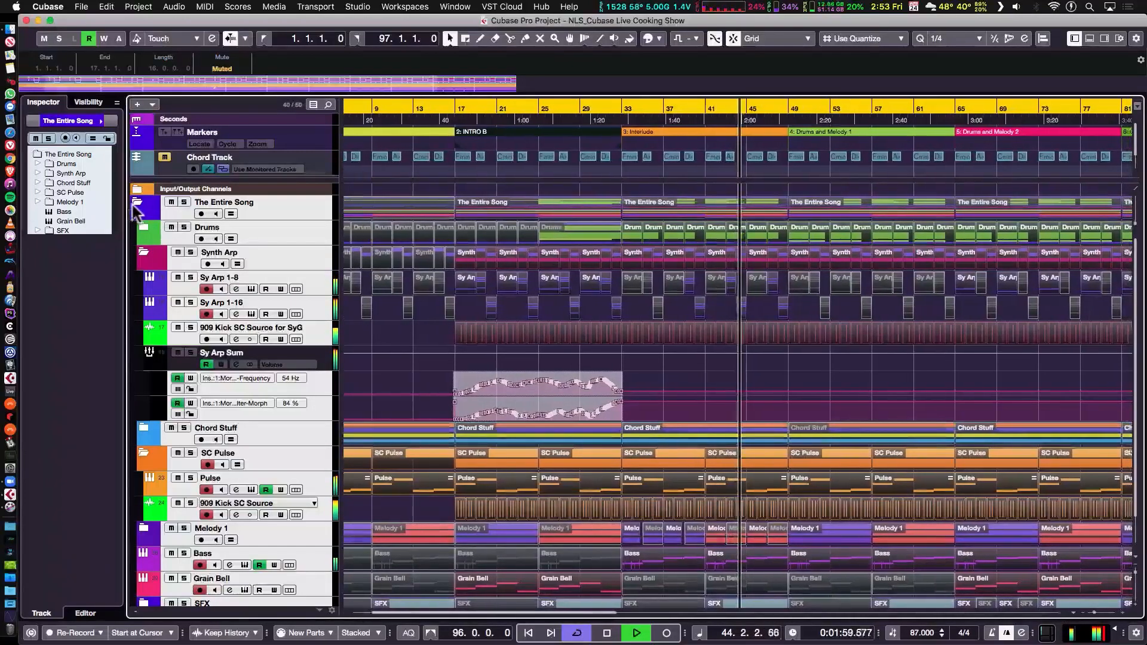
left_click(317, 336)
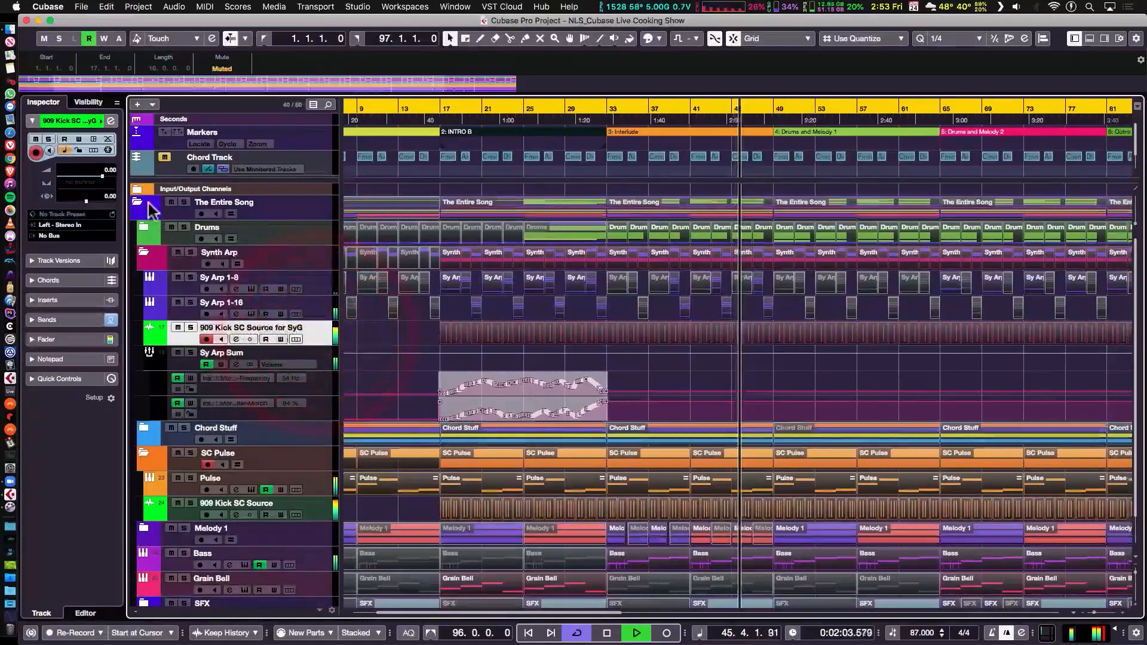
left_click(145, 255)
left_click(143, 251)
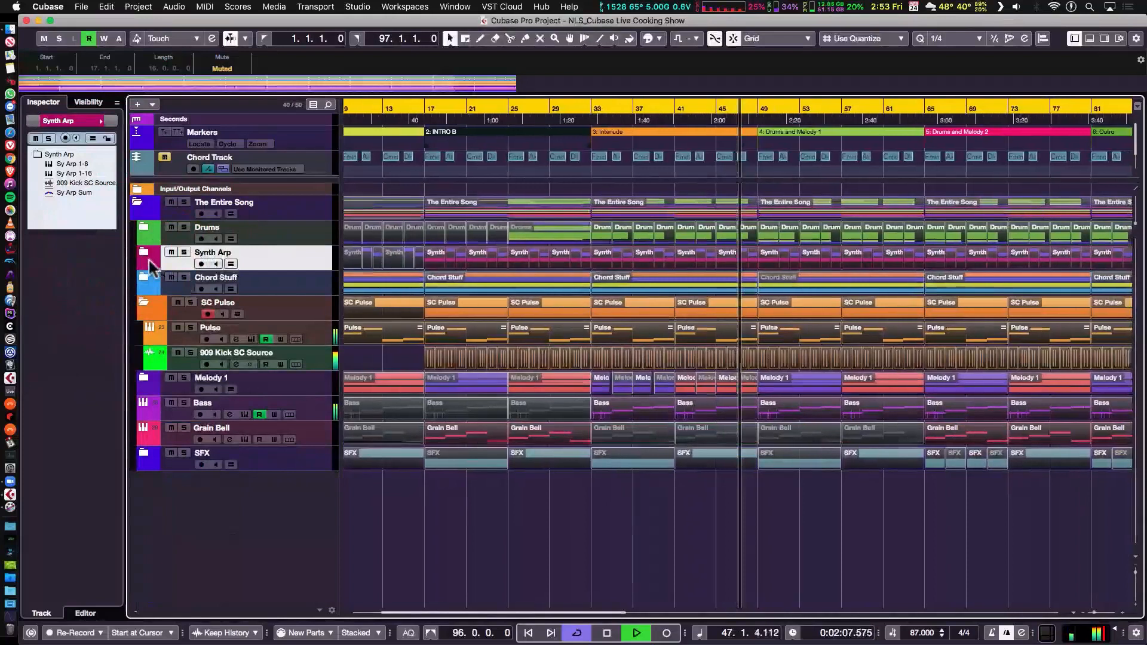
left_click(144, 303)
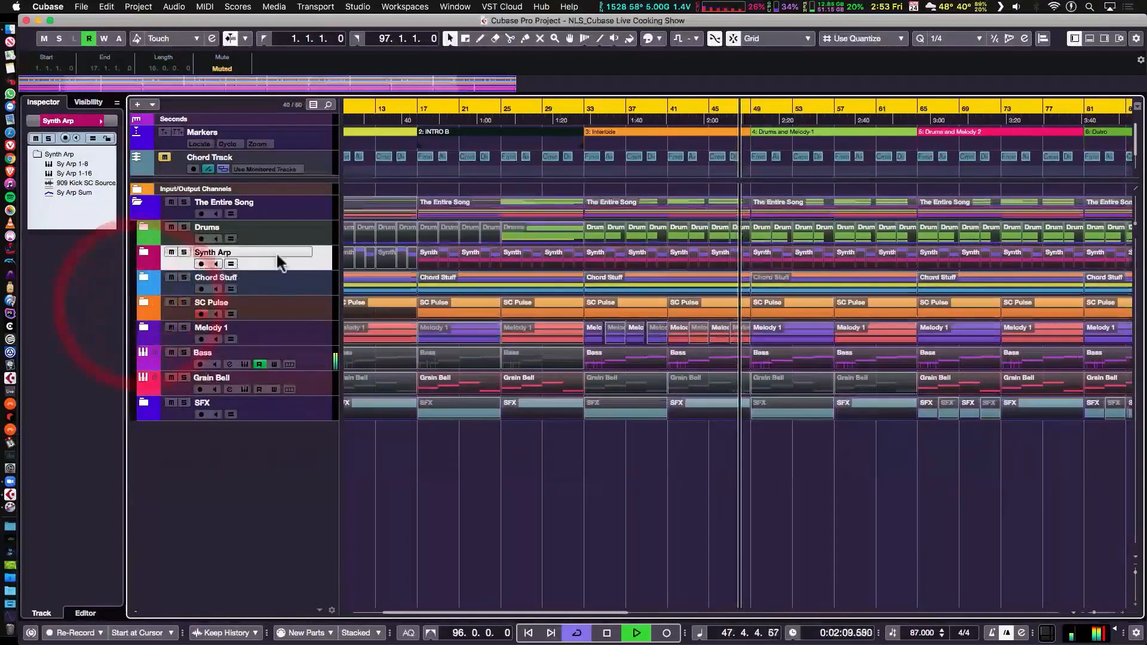
left_click_drag(307, 277, 305, 315)
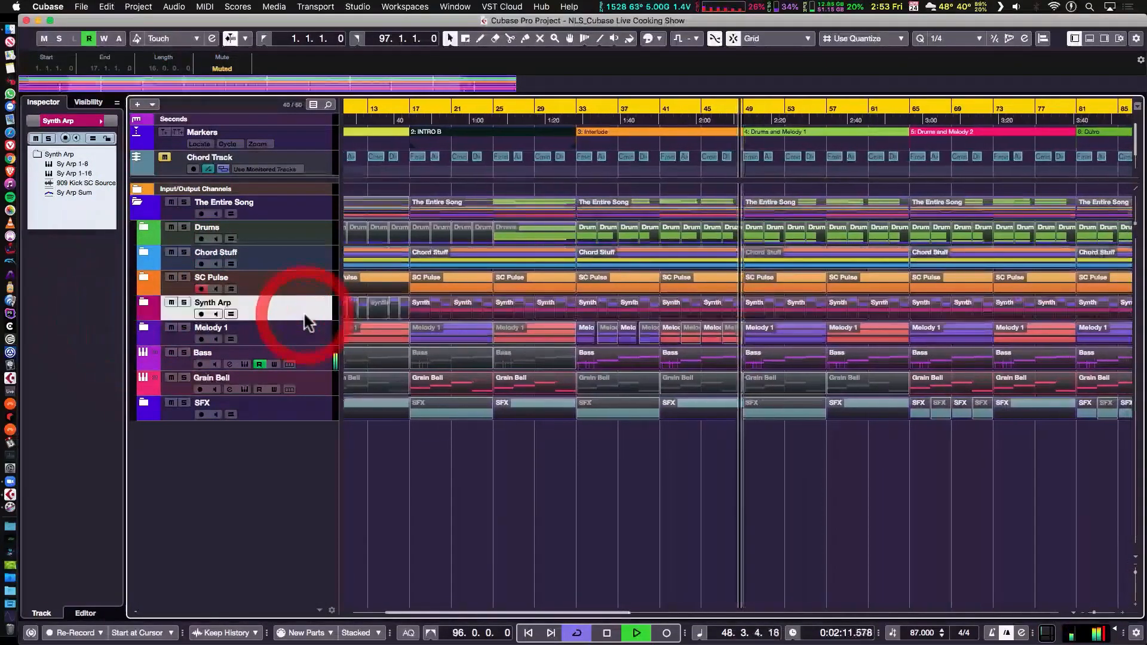
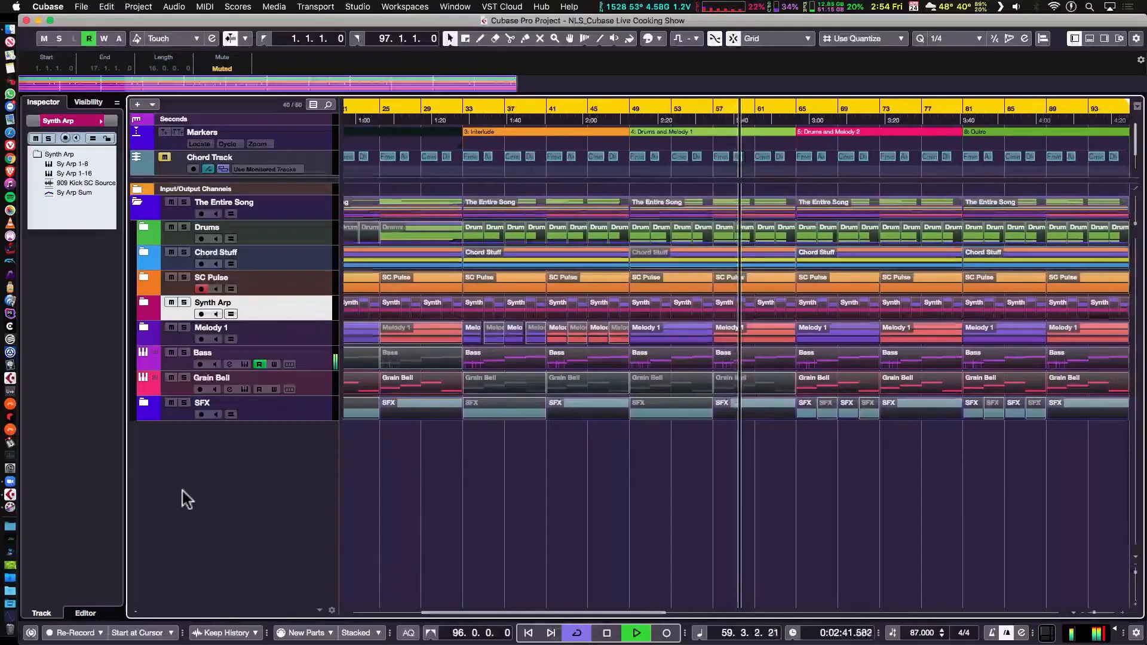
Audition the Bass track soloed with the whole song in view, unsolo it and stop playback.
key("g")
key("g")
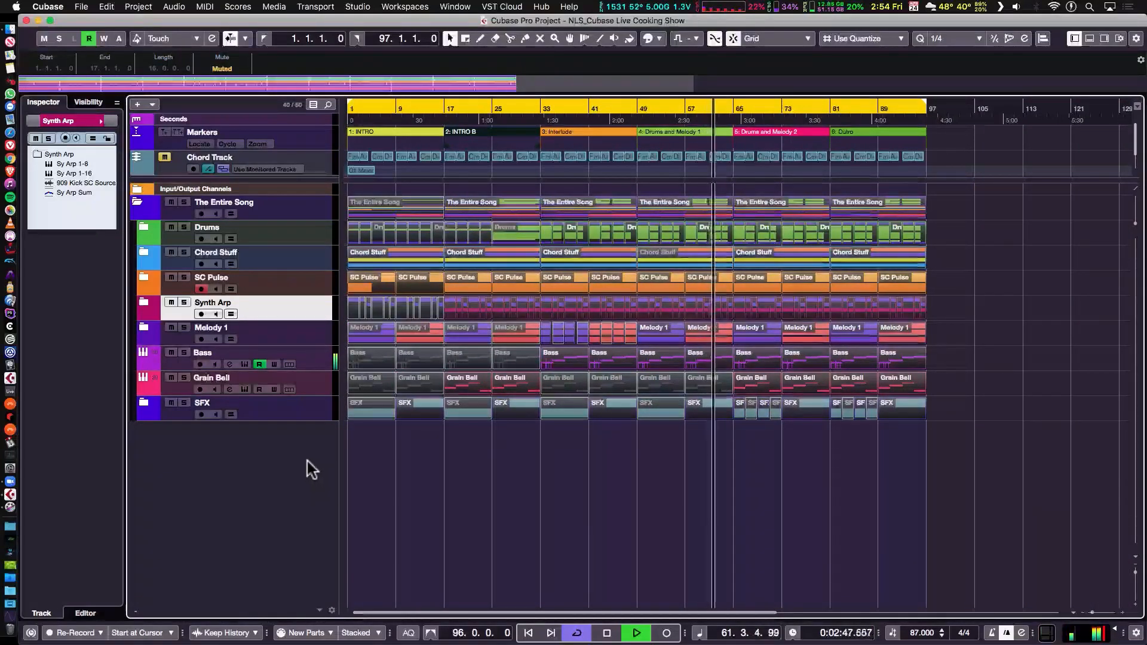
left_click(184, 352)
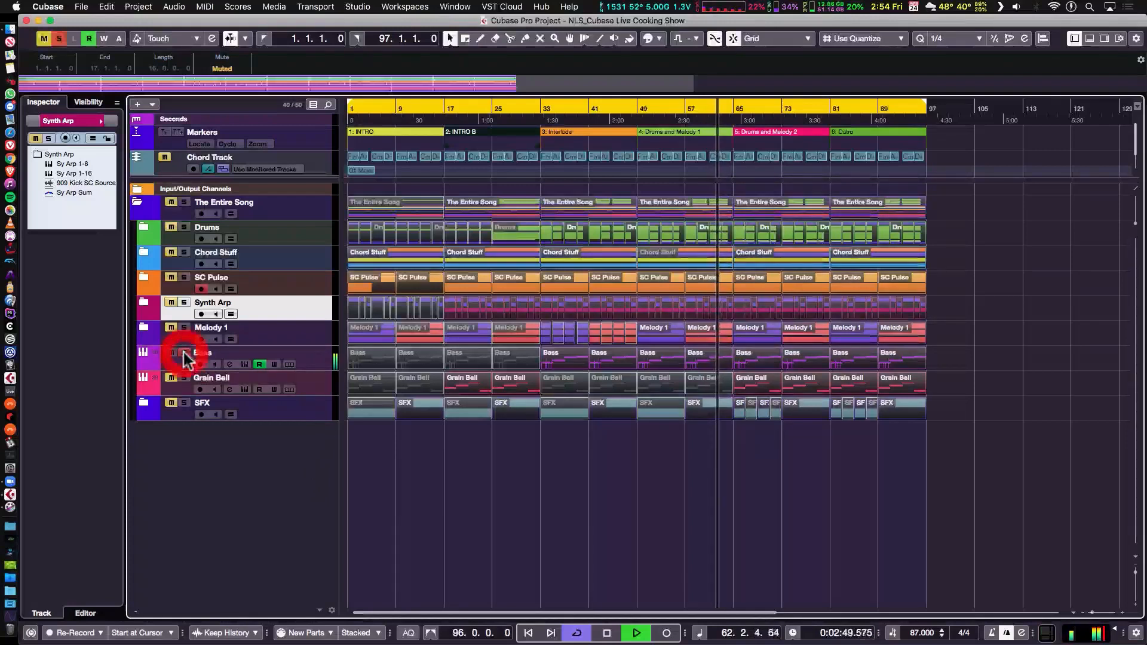
left_click(184, 353)
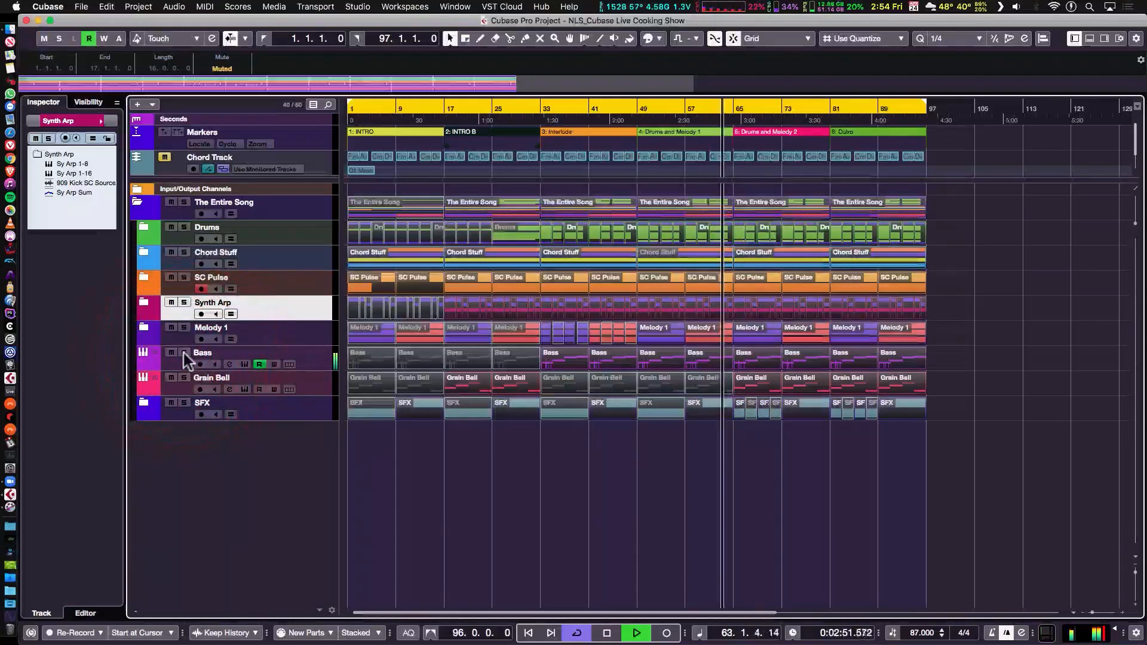
key("space")
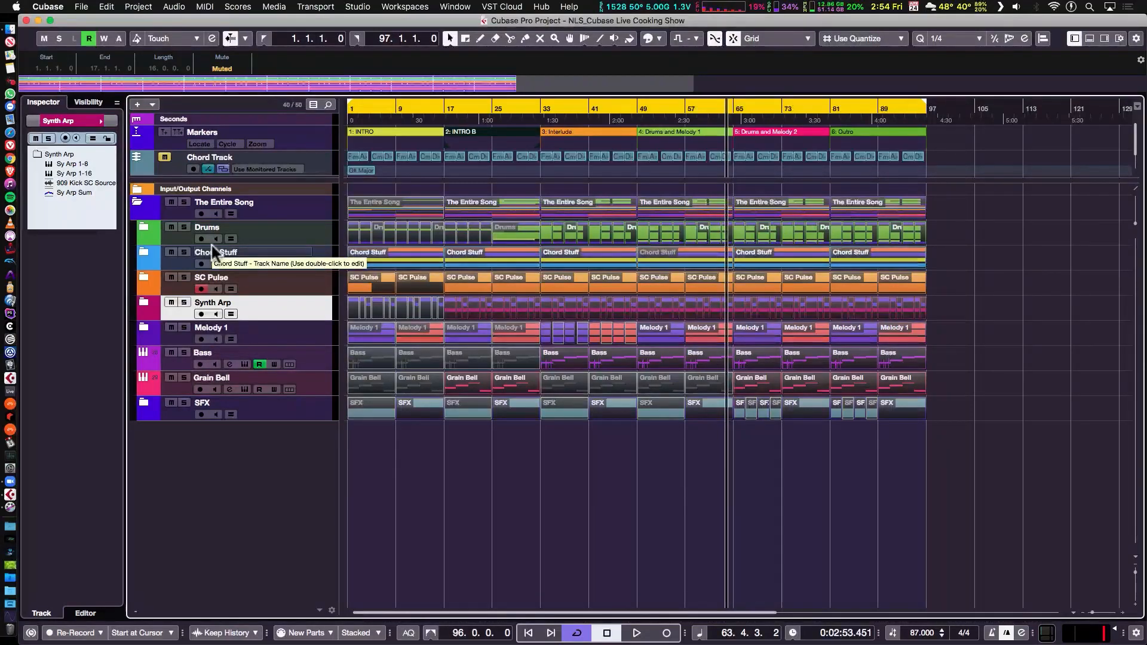
Expand the Drums and Separated Drums folders and delete the muted Kick through Snare 4 parts between bars 25 and 33.
left_click(142, 228)
left_click(150, 252)
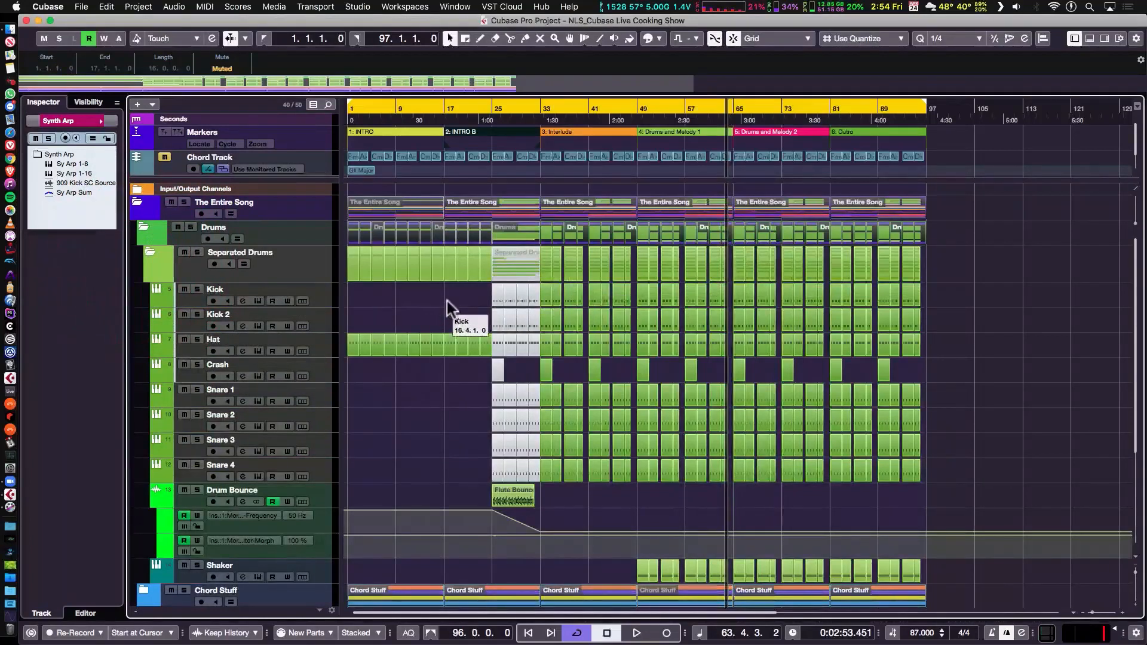
left_click(480, 292)
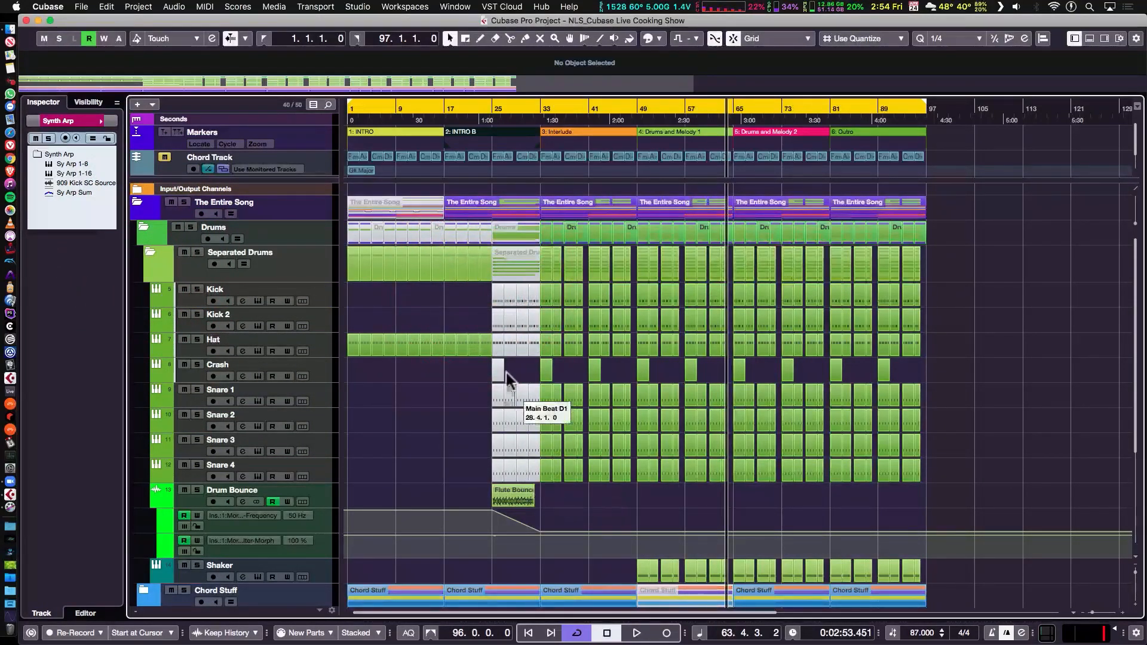
left_click_drag(494, 294, 532, 469)
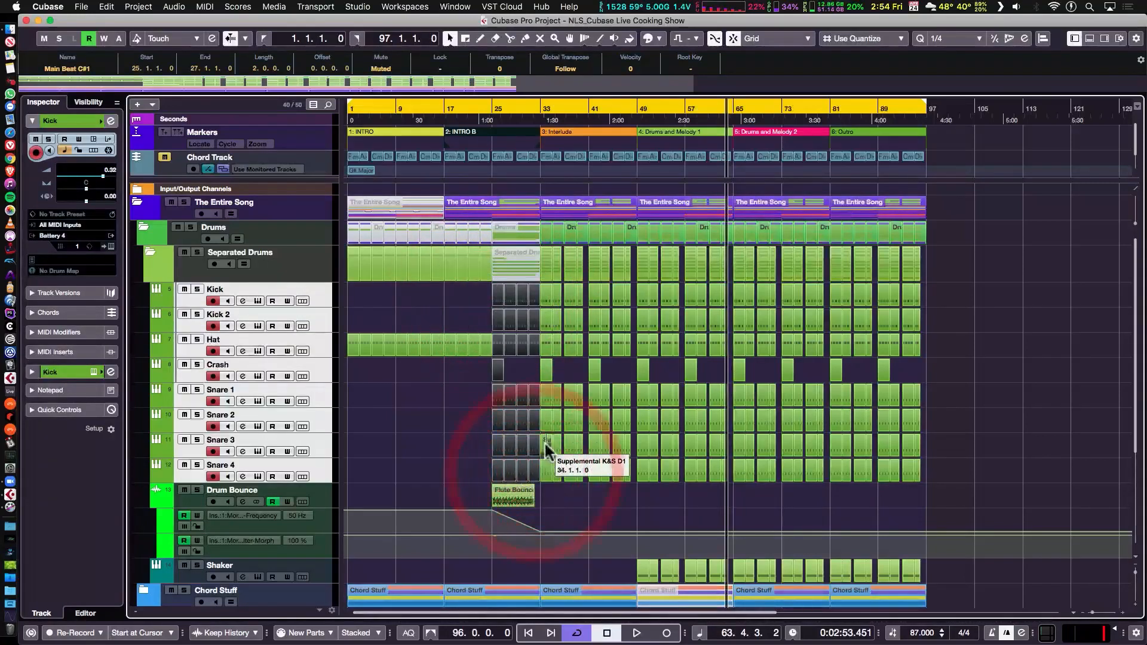
key("Delete")
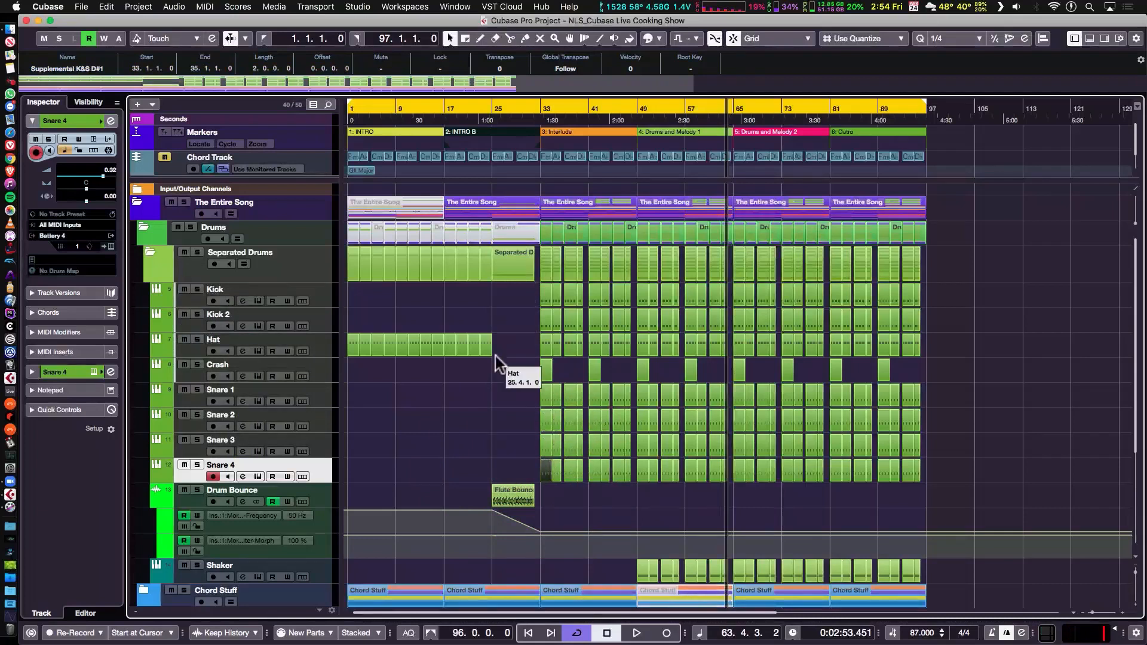
scroll(512, 357, "down", 5)
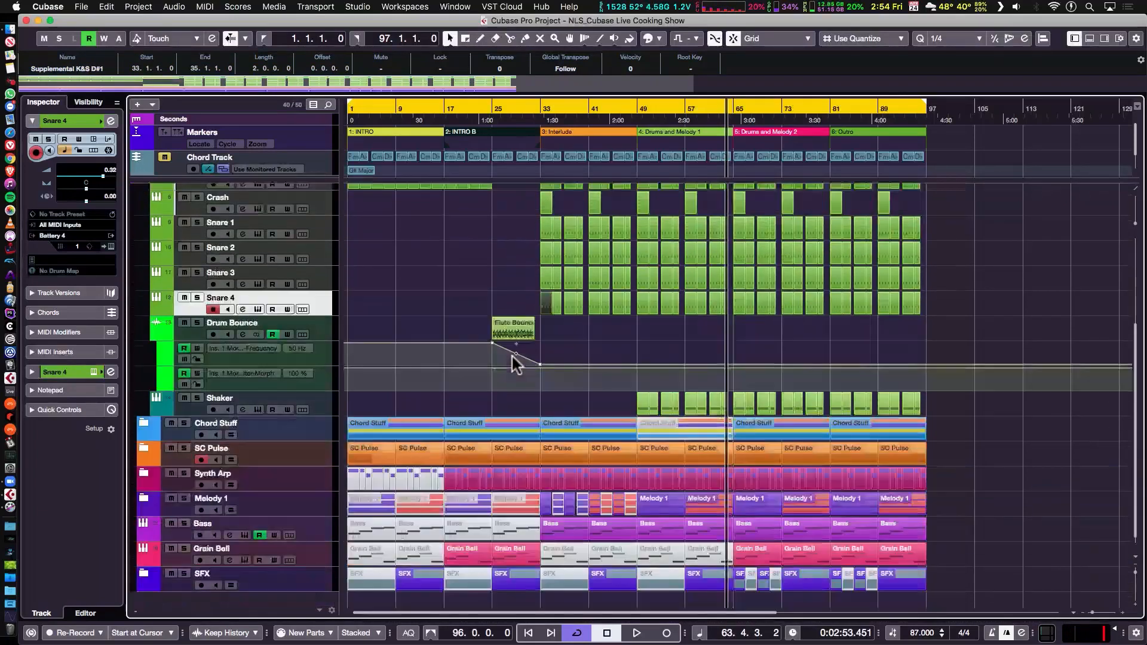
scroll(512, 356, "up", 5)
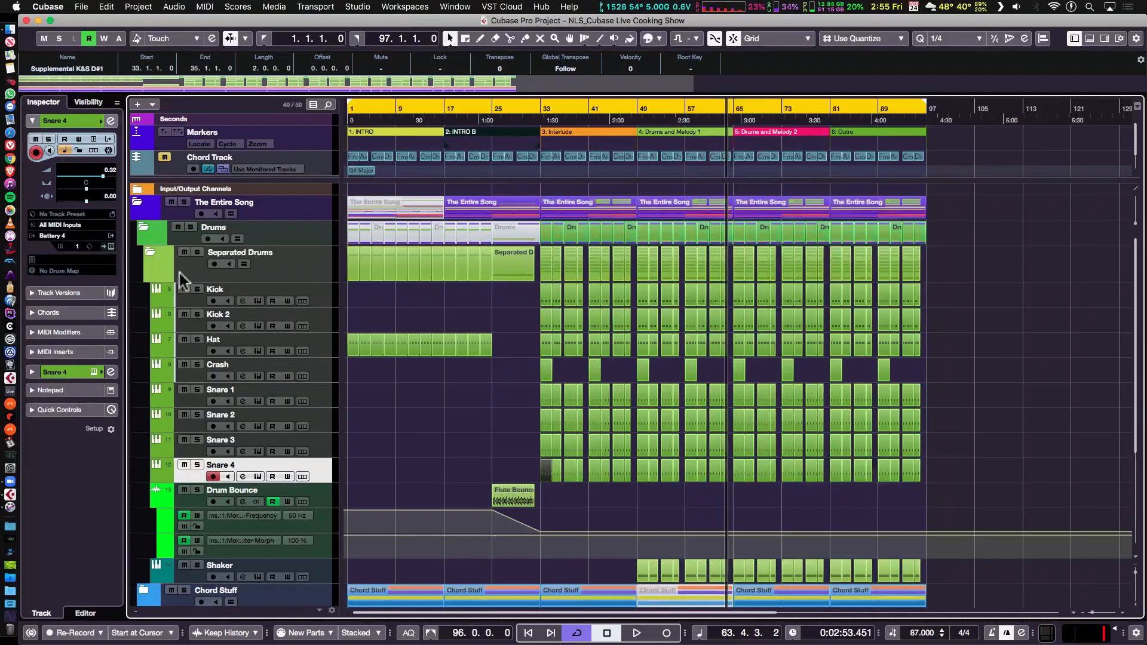
scroll(287, 324, "down", 6)
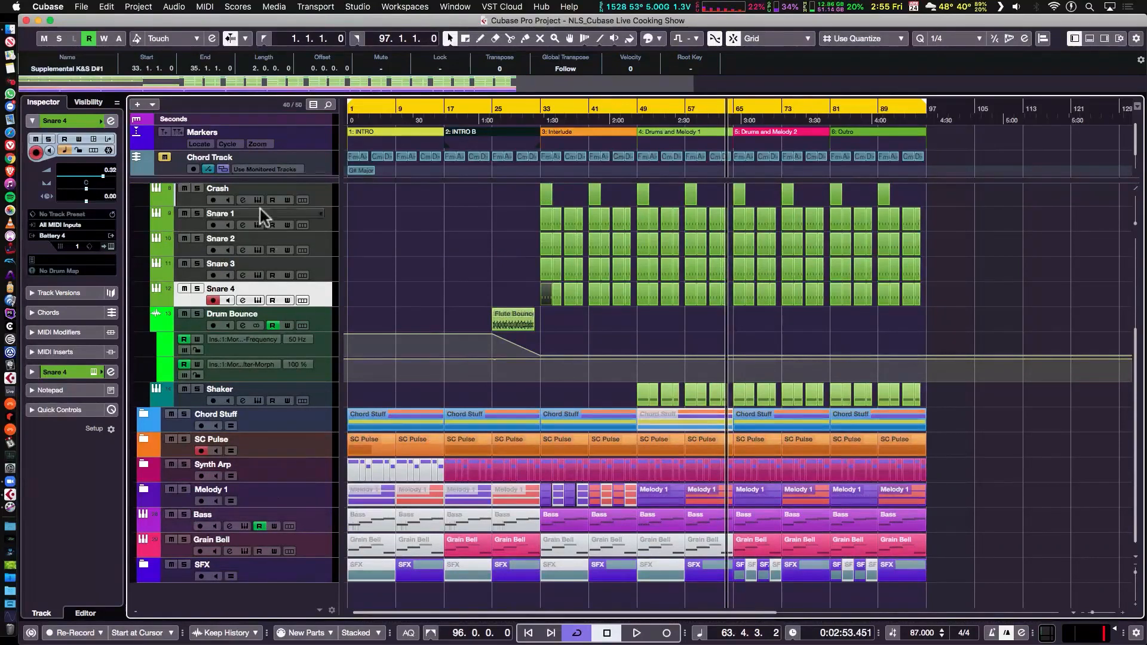
scroll(334, 295, "up", 6)
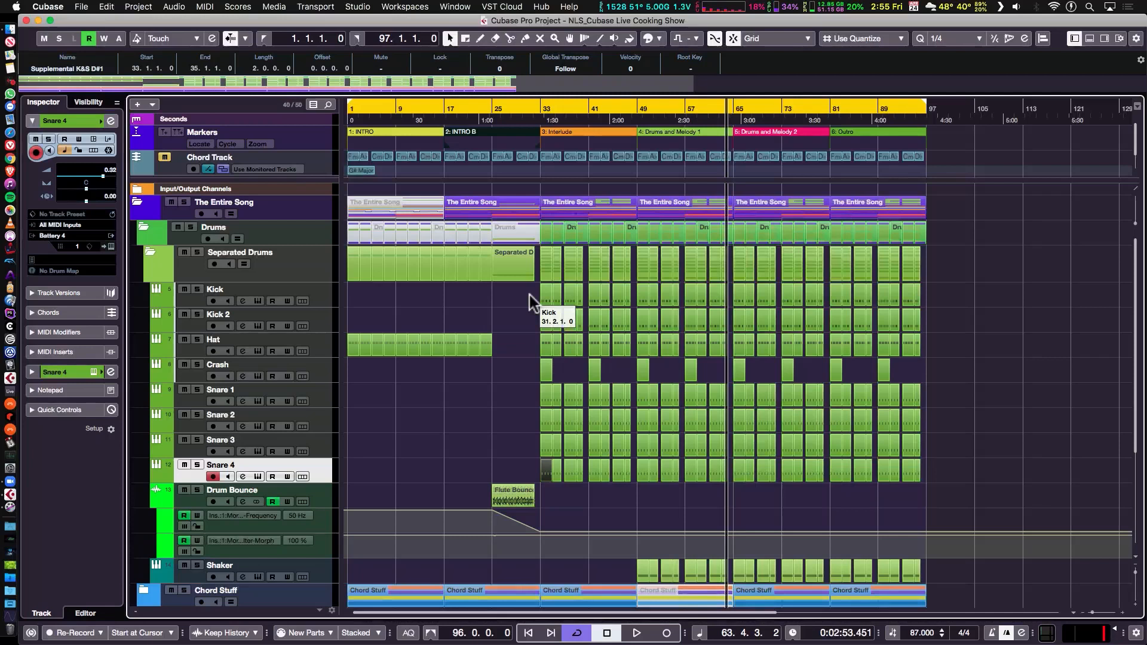
Solo Kick and Kick 2 and play them together to hear the combined kick.
left_click(198, 289)
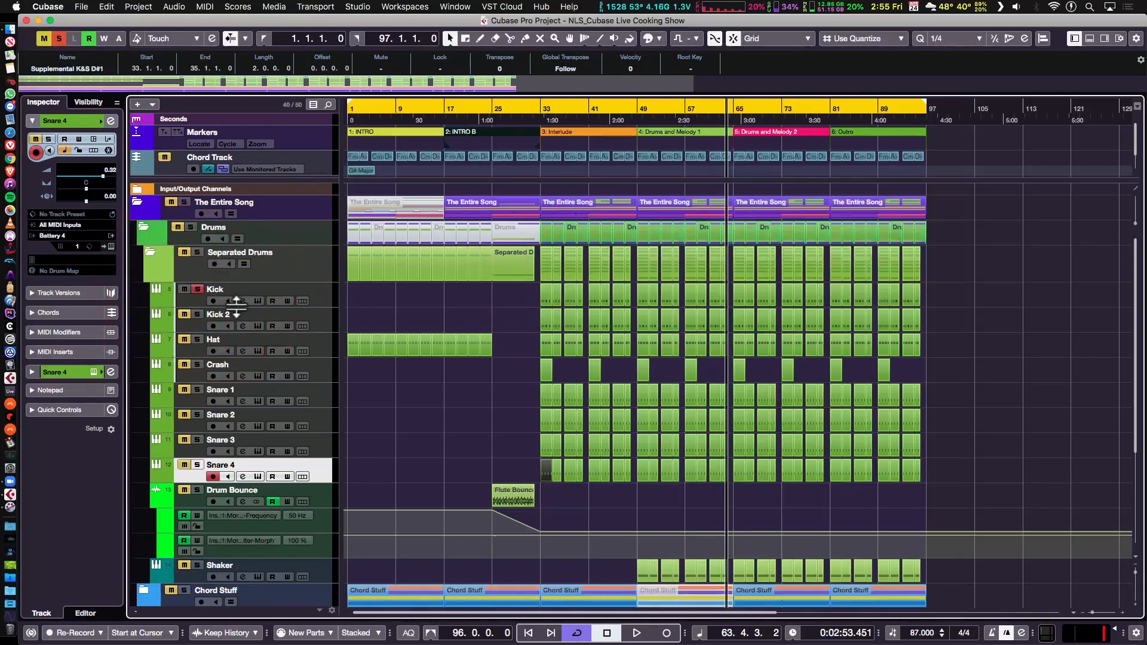
key("space")
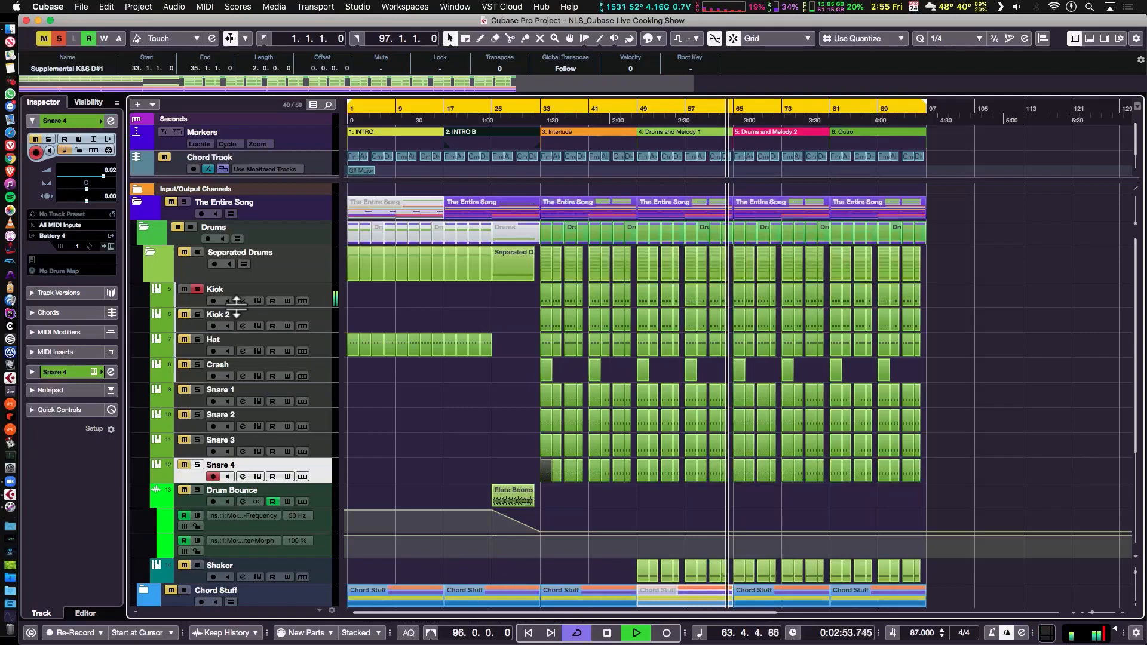
left_click(197, 315)
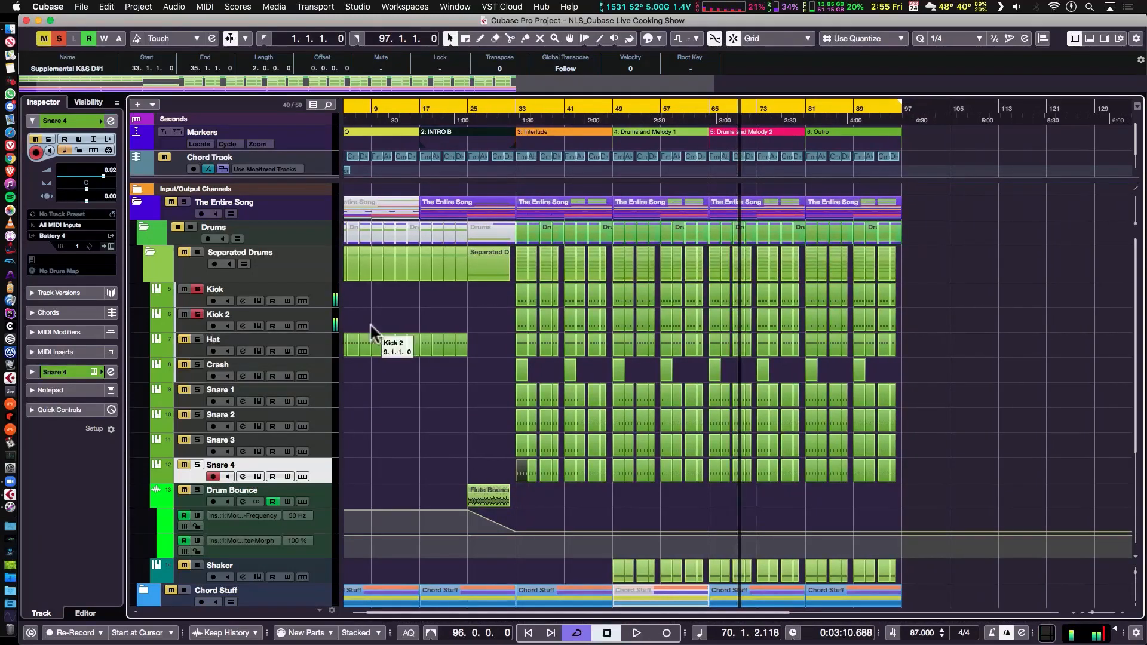
Render all Kick and Kick 2 parts from bar 33 onward as one event named Kick Bounce, using Channel Settings and muting the sources.
left_click_drag(507, 292, 902, 320)
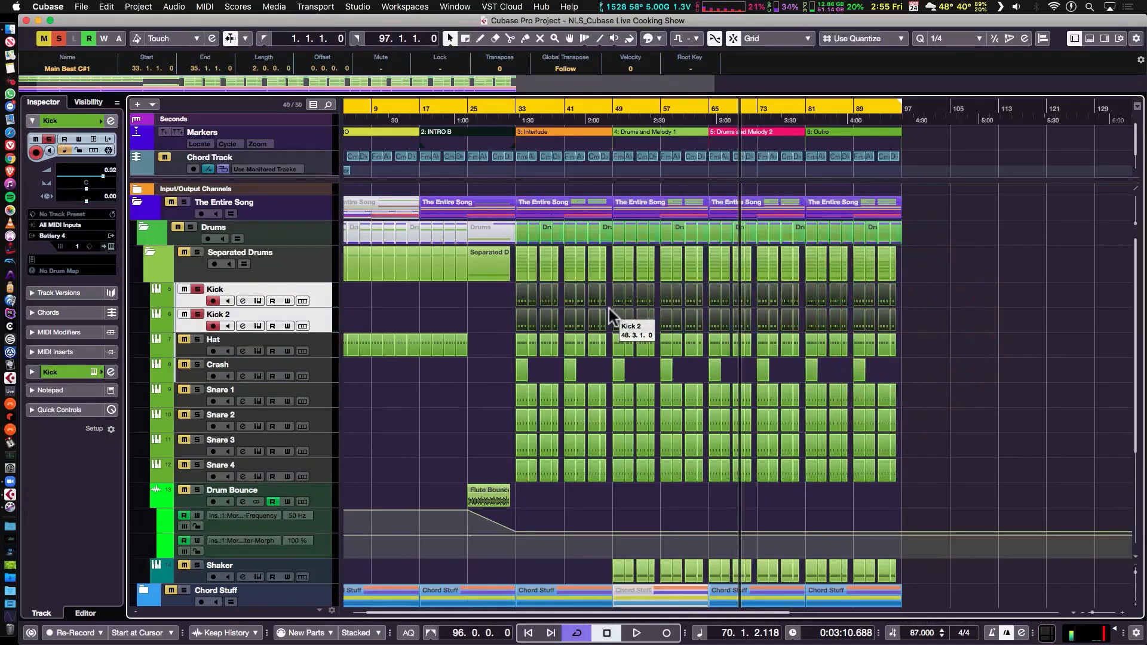
key("alt+r")
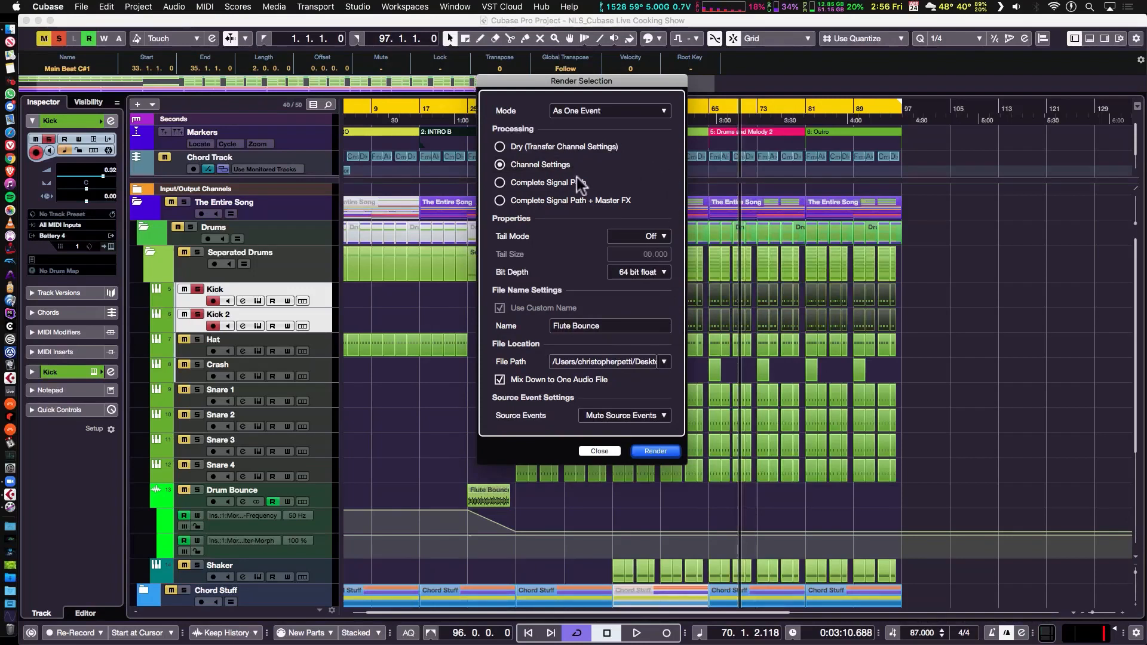
left_click(611, 326)
type("Kick B")
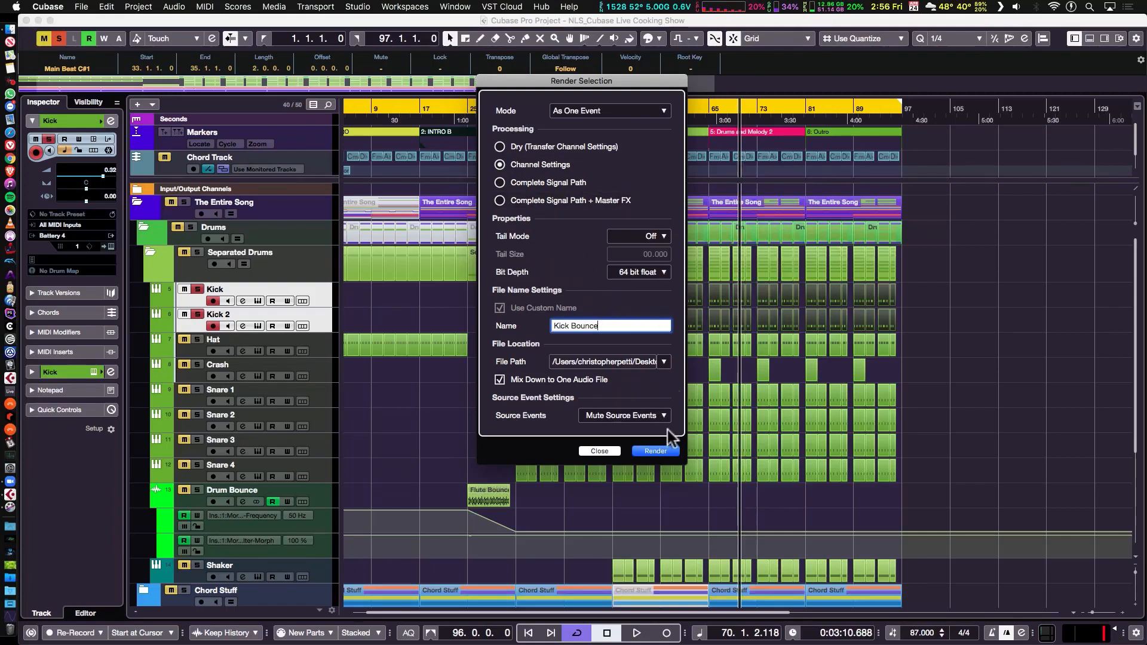
left_click(656, 451)
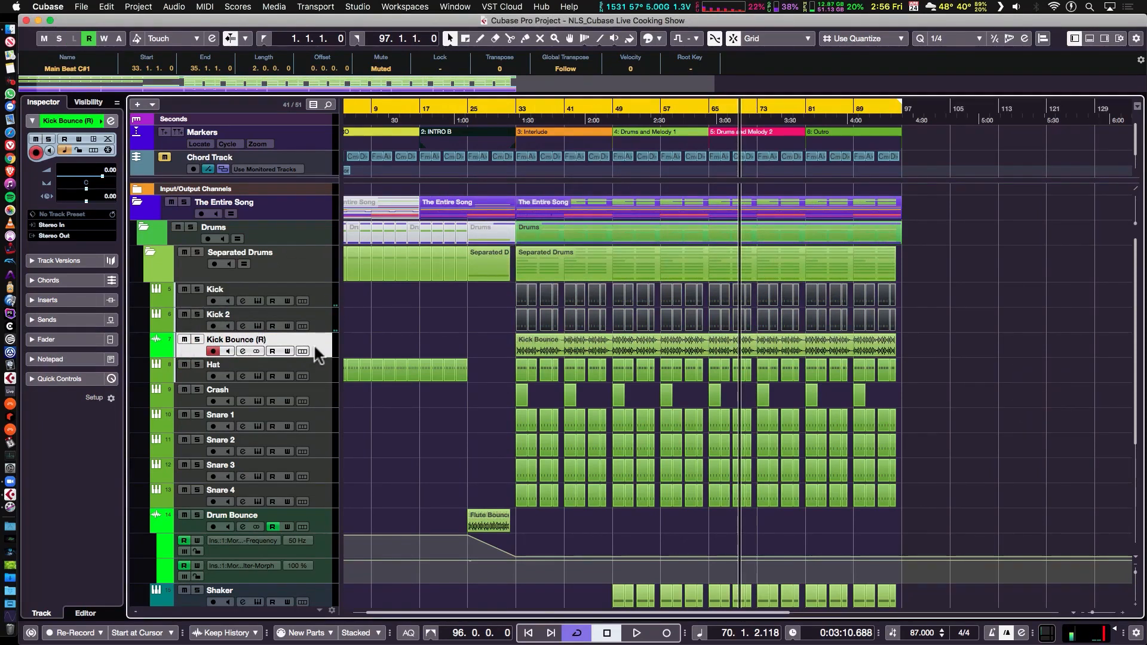
Set the Kick Bounce (R) track's output to No Bus and move the track directly below Bass.
left_click(71, 233)
left_click(90, 287)
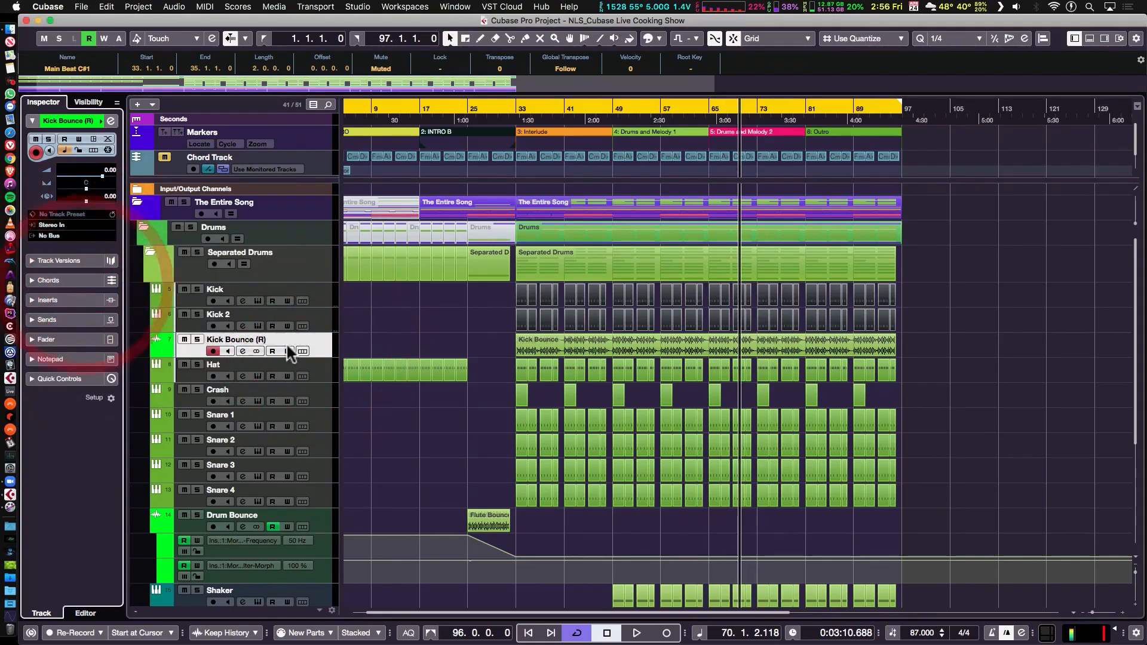
scroll(309, 576, "down", 5)
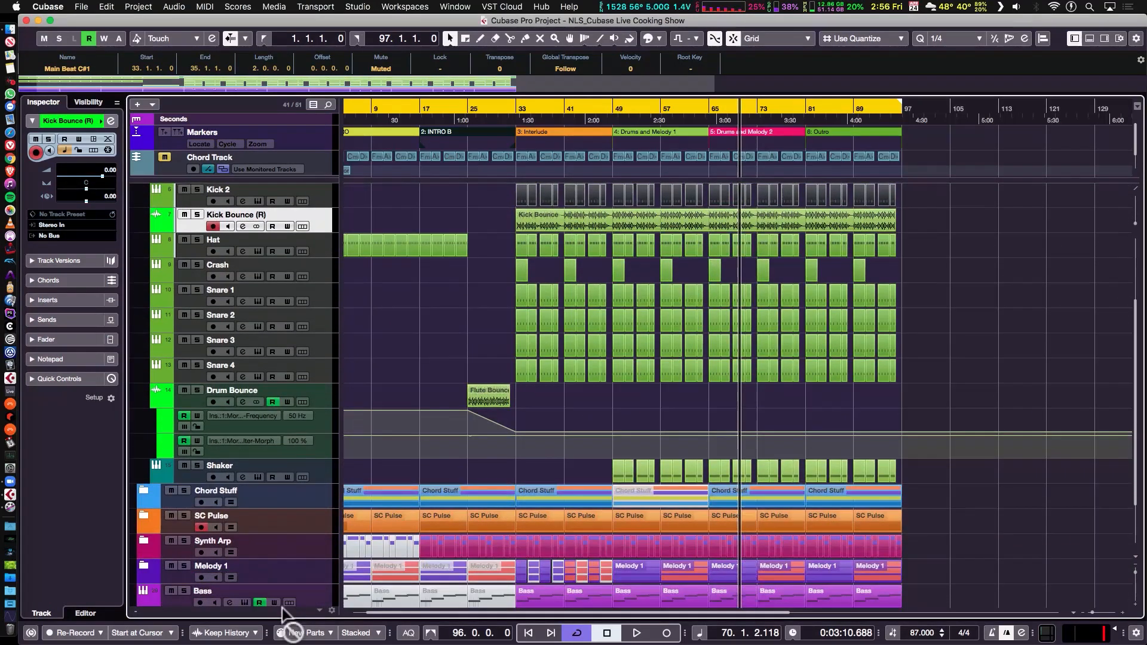
left_click_drag(285, 614, 283, 530)
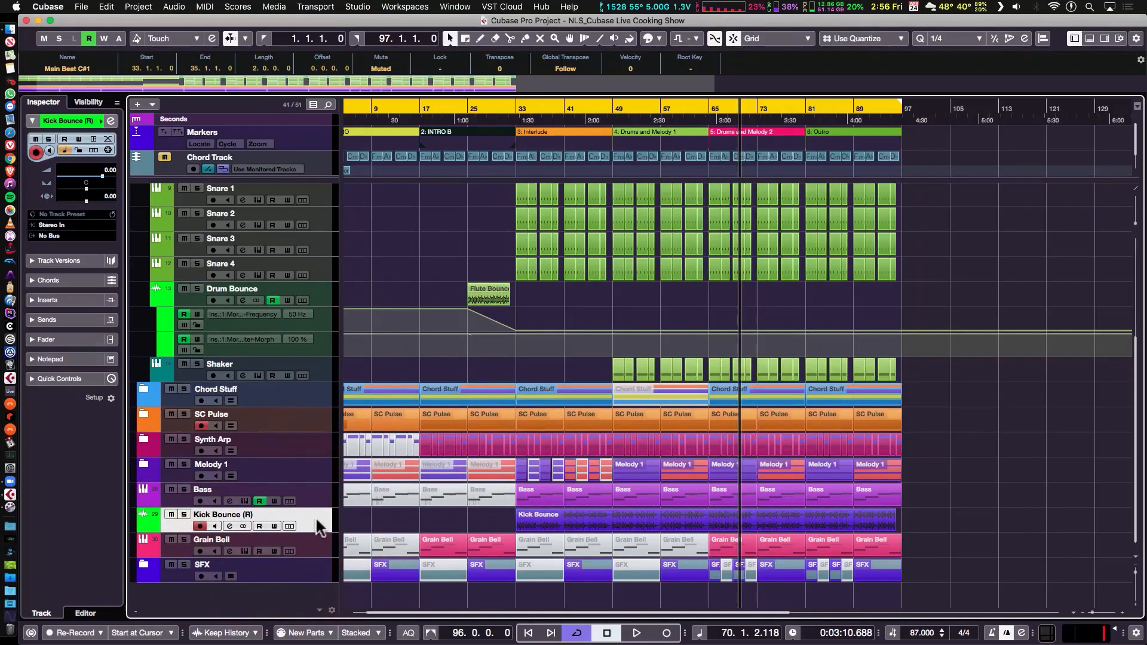
Insert the Steinberg Compressor in the first insert slot of the Bass channel.
left_click(320, 497)
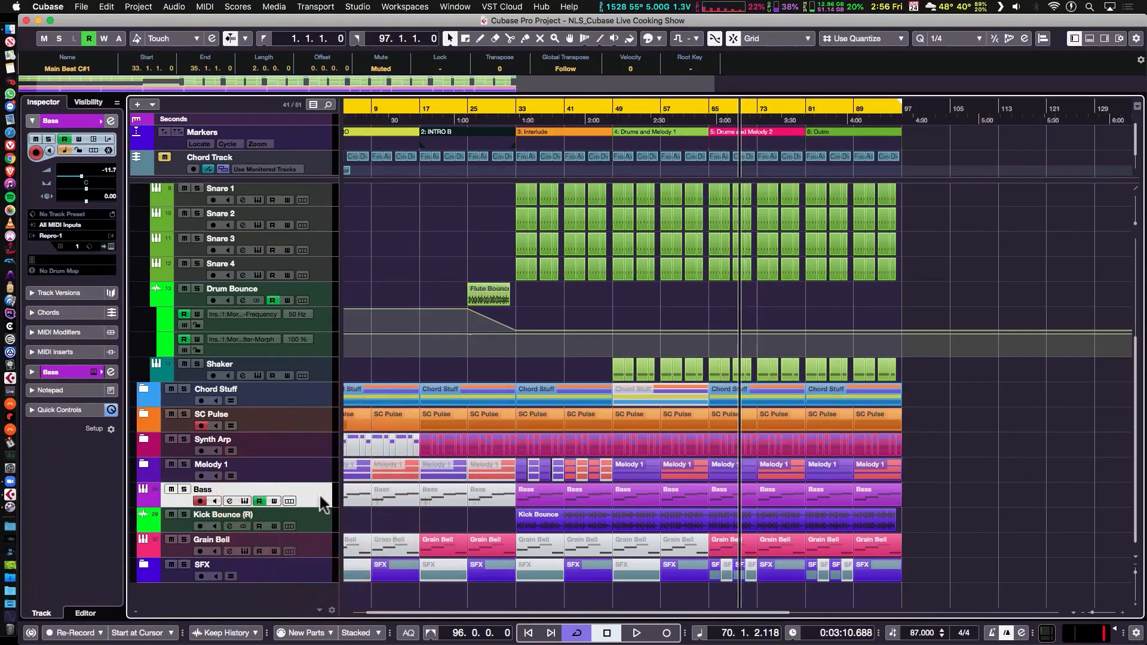
key("e")
left_click(346, 200)
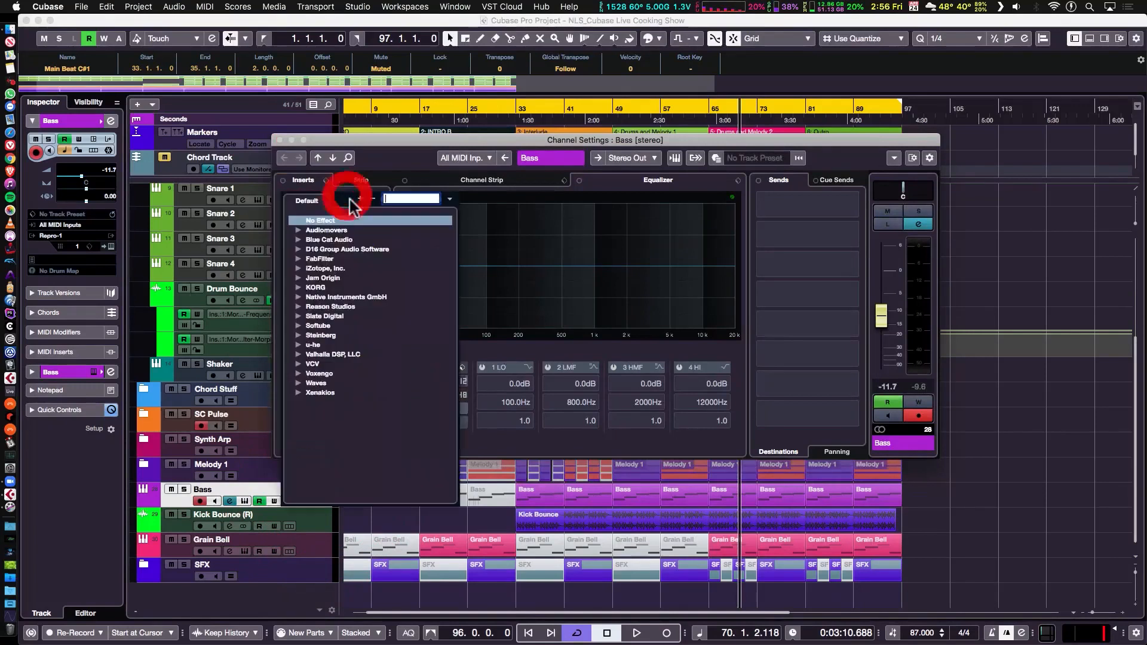
type("compresso")
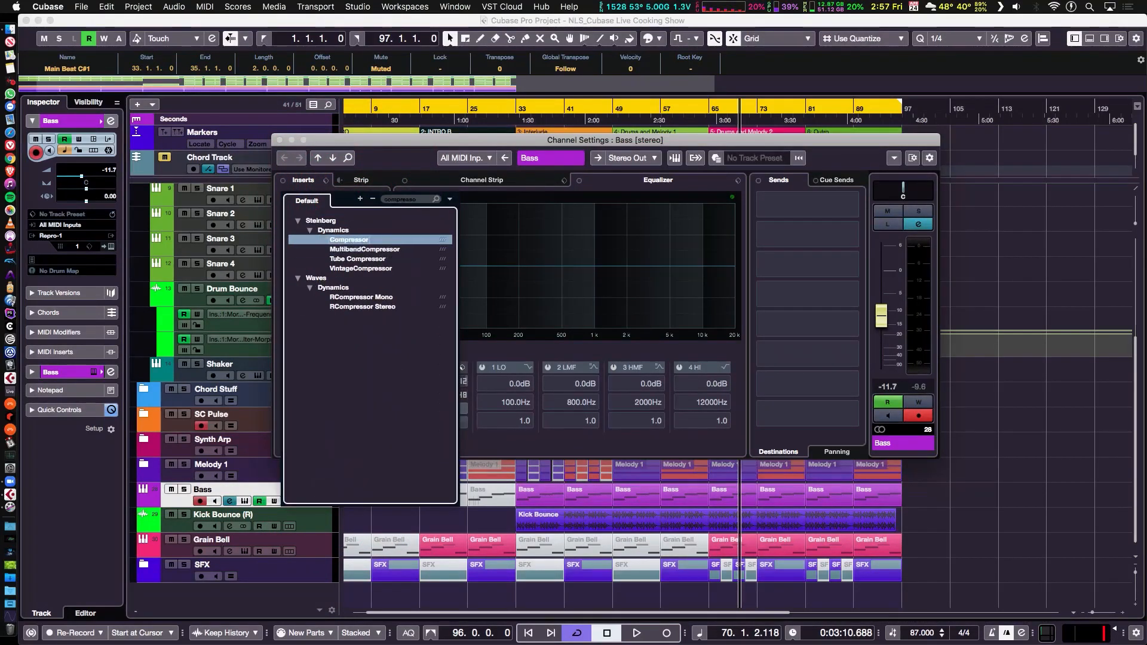
key("Return")
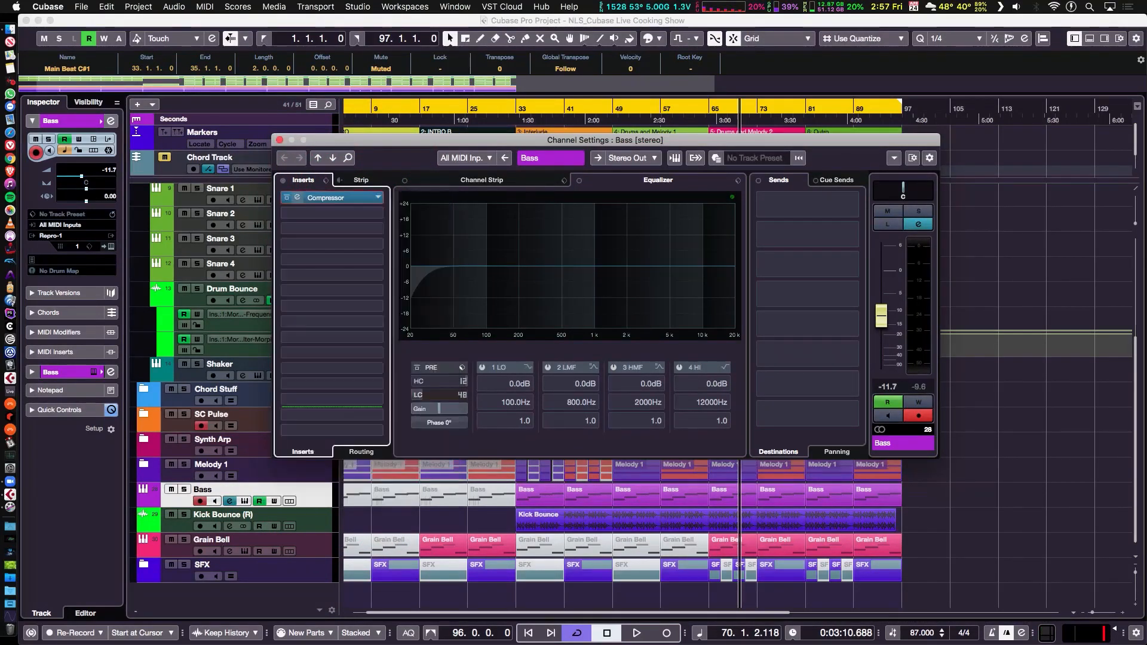
Add Kick Bounce (R) as a side-chain input of the Bass channel's Compressor.
left_click(298, 198)
left_click(526, 110)
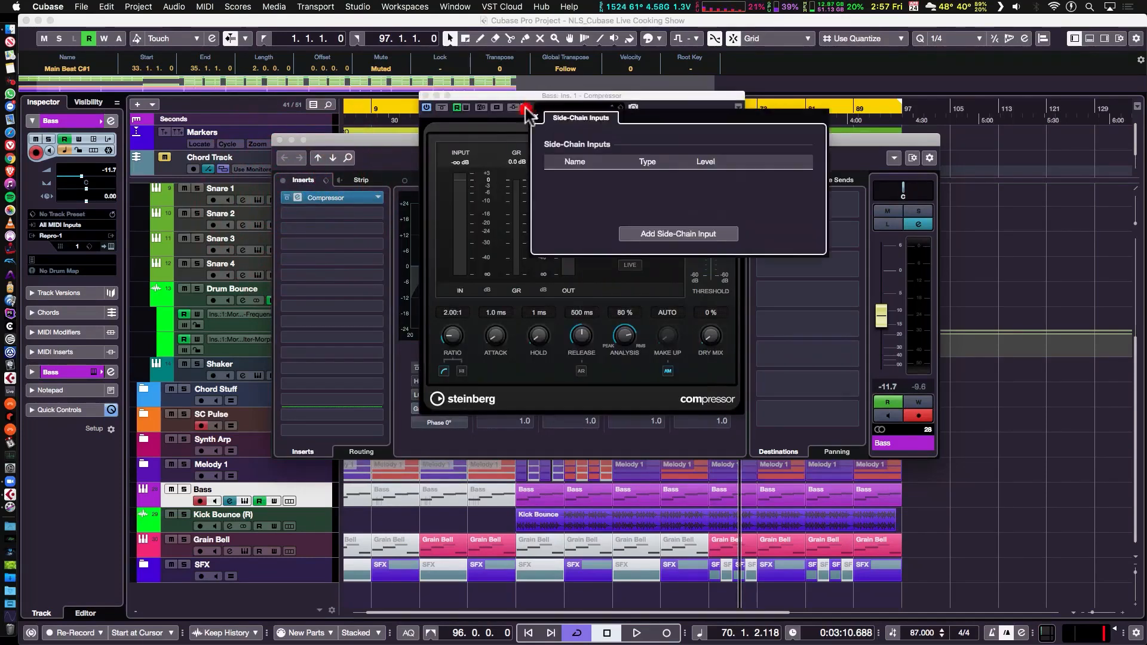
left_click(689, 234)
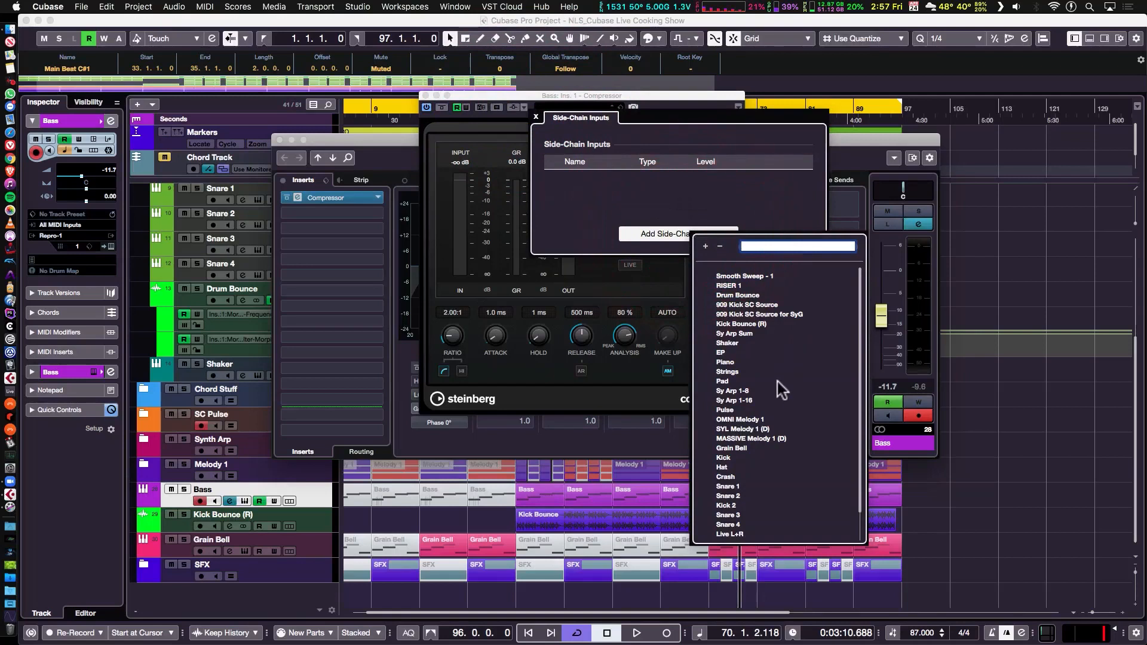
left_click(751, 324)
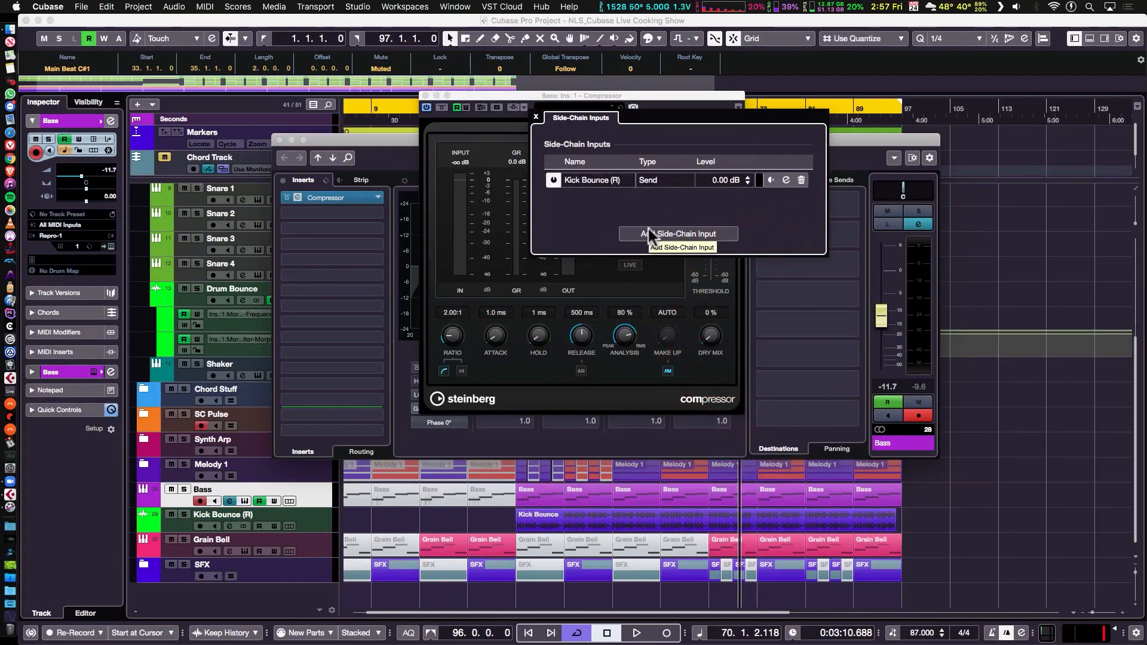
Activate side-chaining in the Bass Compressor and replace its automatic make-up gain with a manual 5.2 dB.
left_click(532, 113)
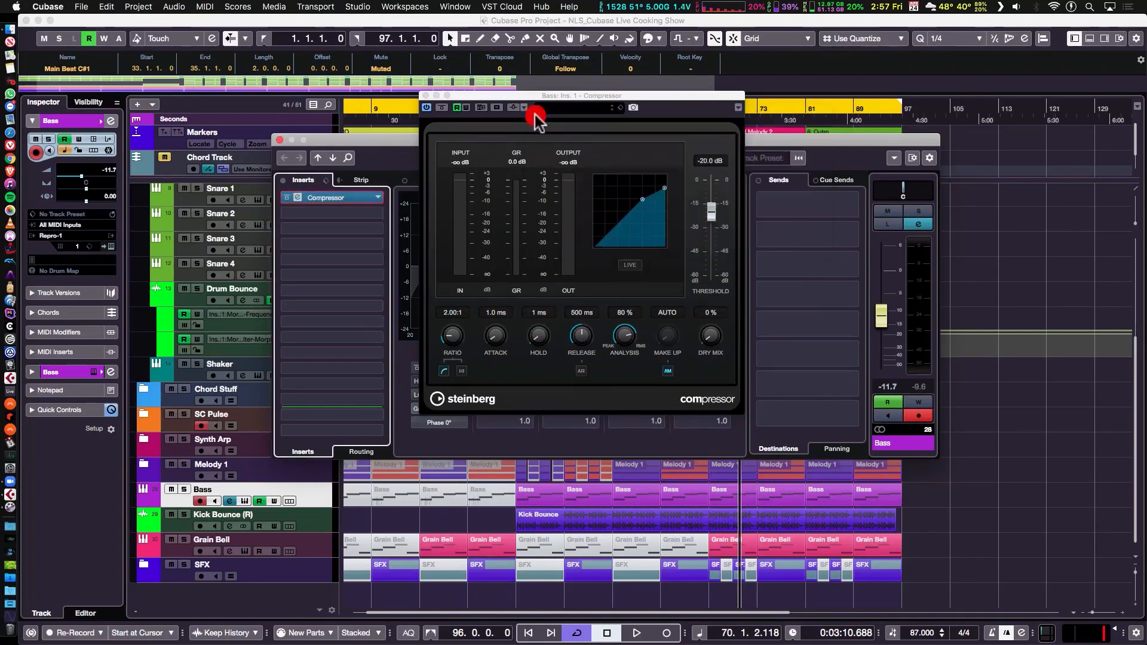
left_click(515, 108)
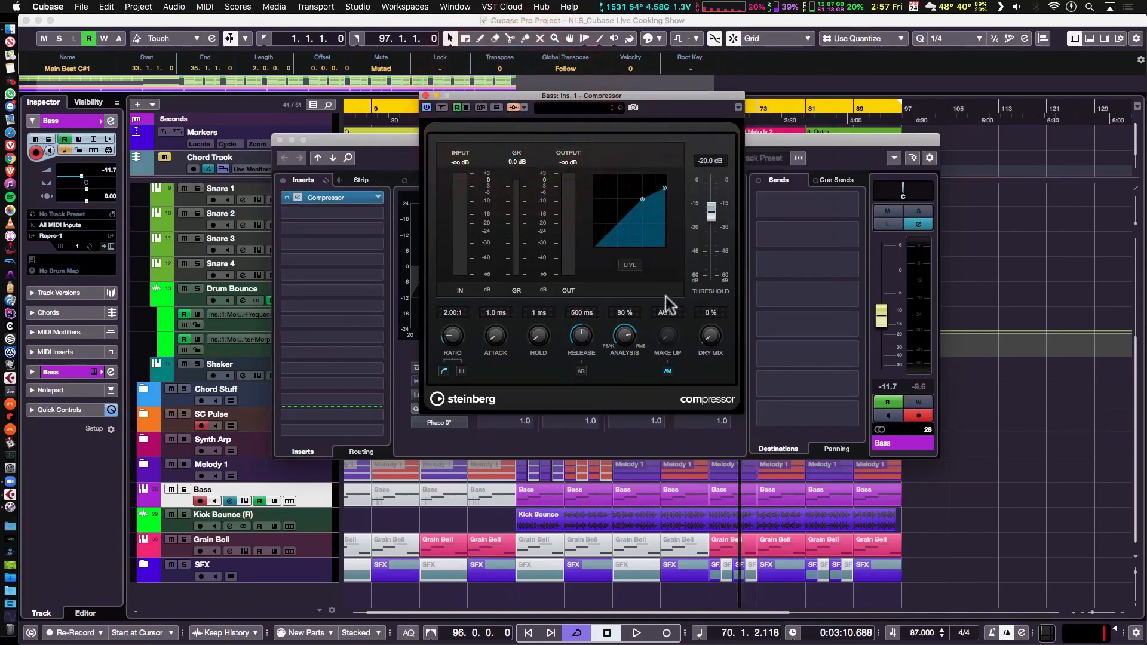
left_click(668, 371)
left_click_drag(682, 326, 668, 362)
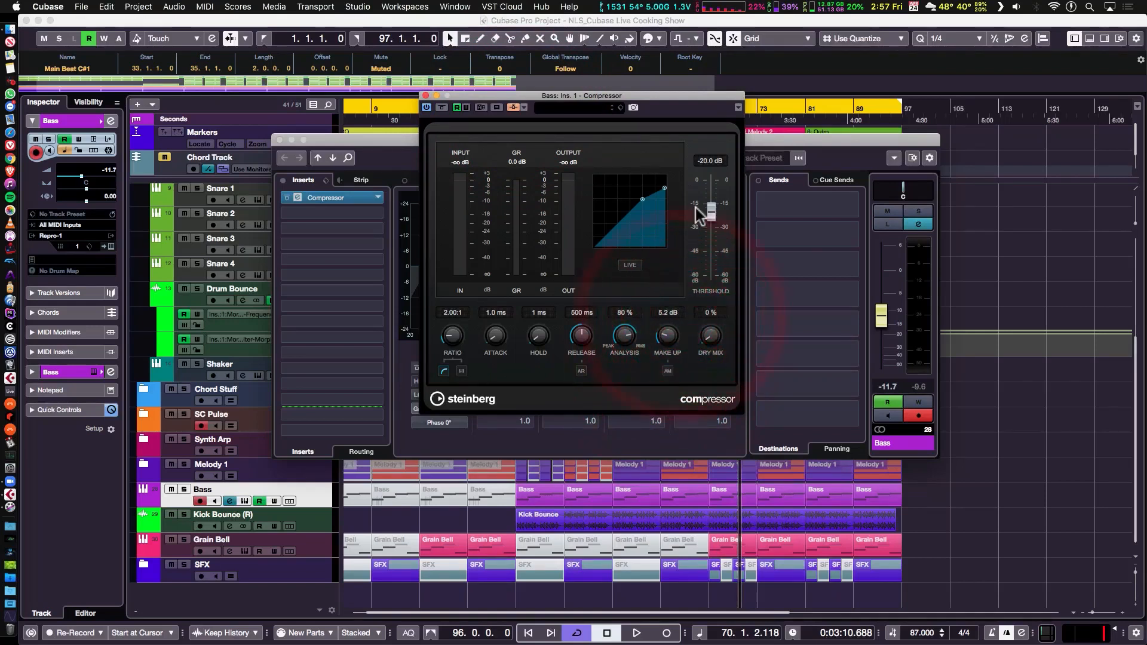
Solo the Bass track, start playback and lower the Compressor threshold to -55.1 dB.
left_click(712, 265)
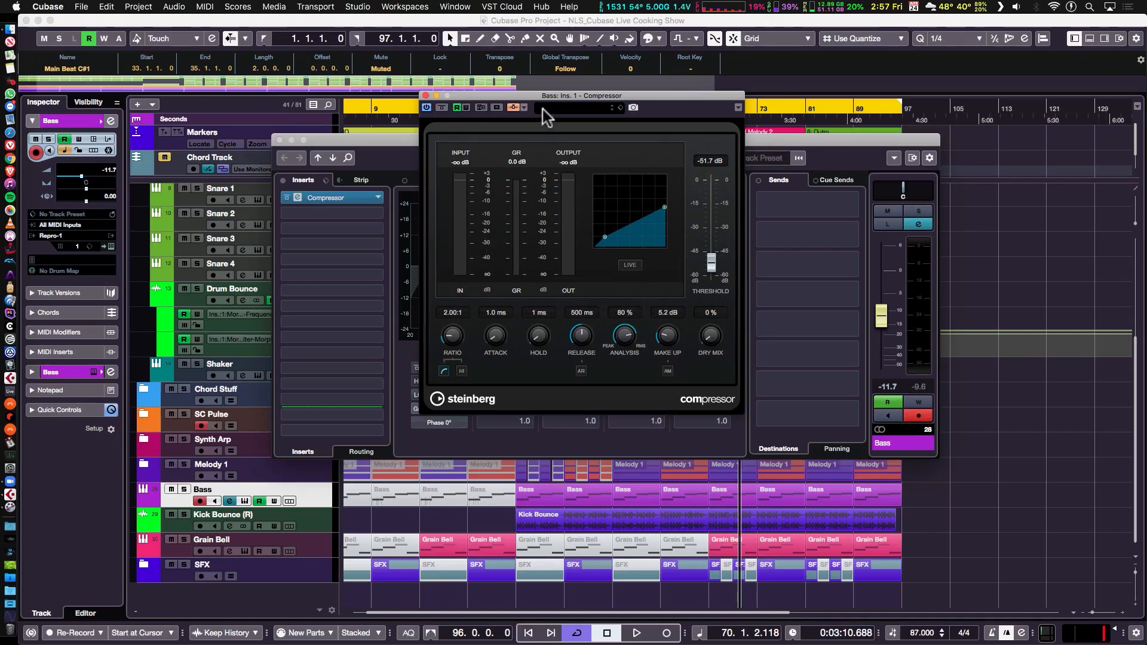
left_click(184, 490)
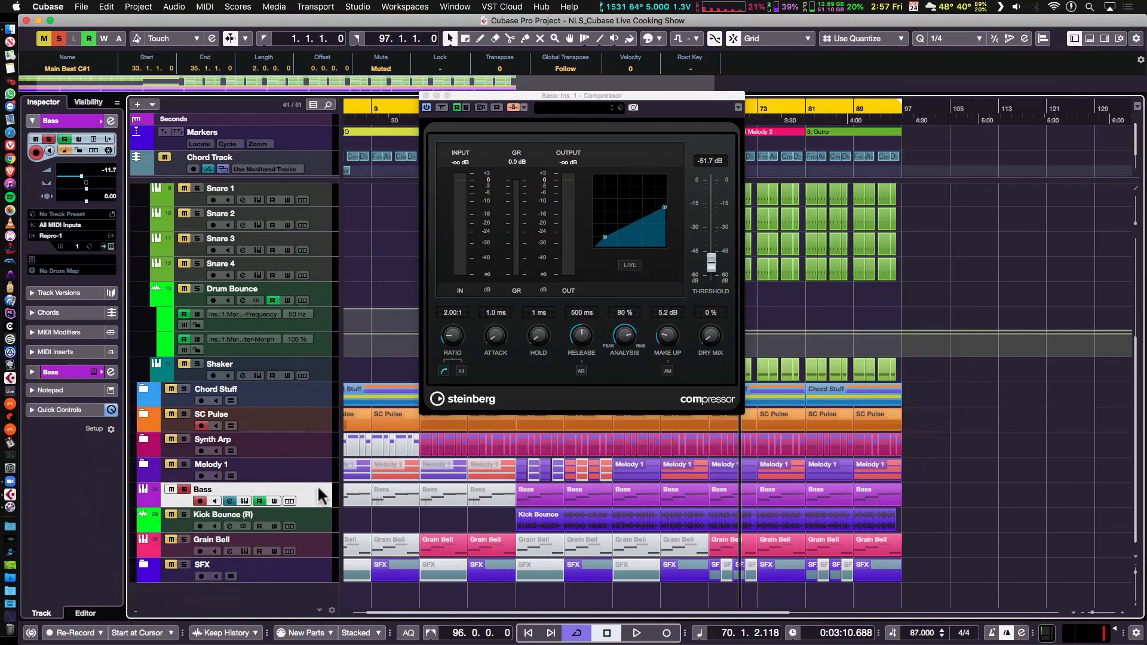
key("space")
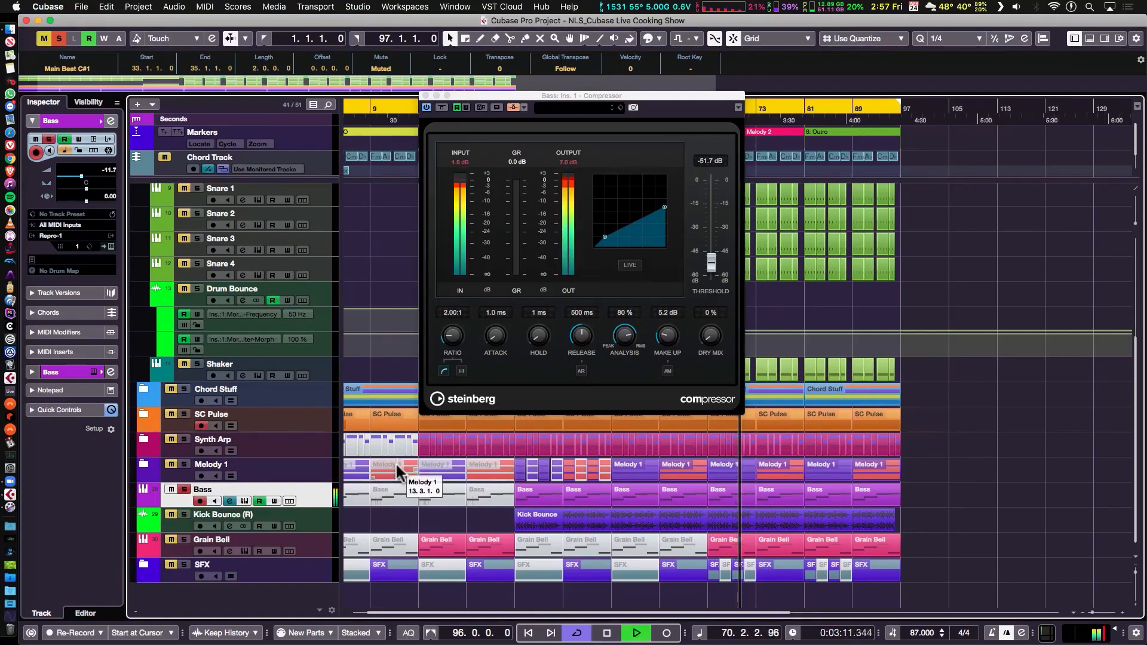
left_click_drag(700, 257, 711, 267)
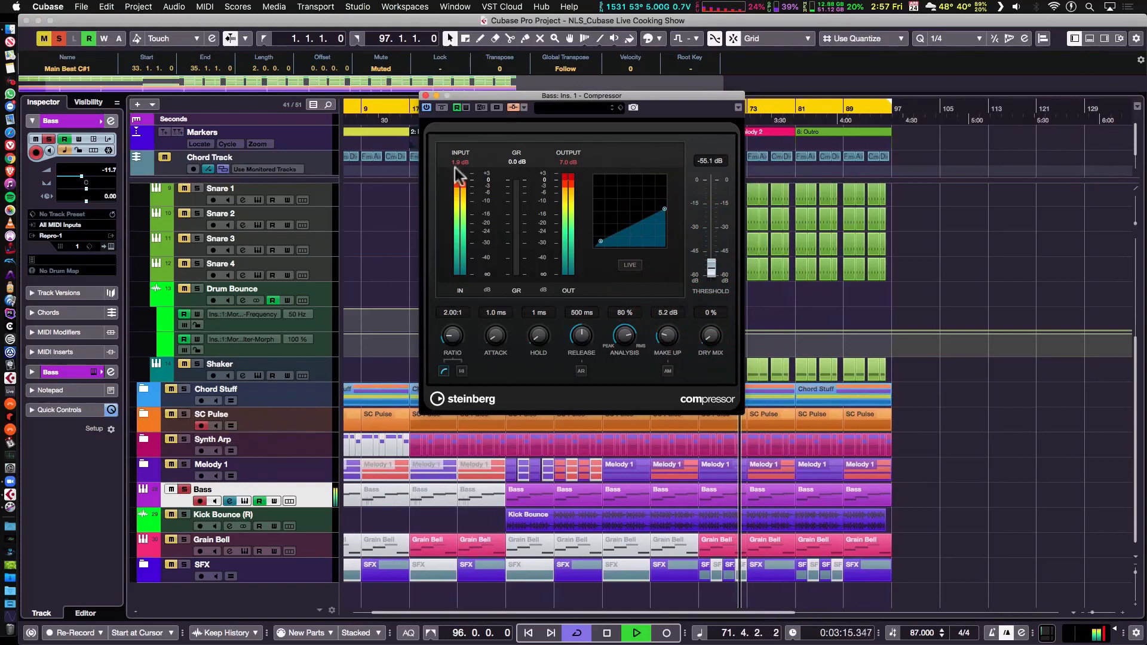
Toggle the Compressor's side-chain to compare, solo Kick Bounce (R) alongside Bass, and raise the threshold to -35.3 dB.
left_click(514, 108)
left_click(514, 108)
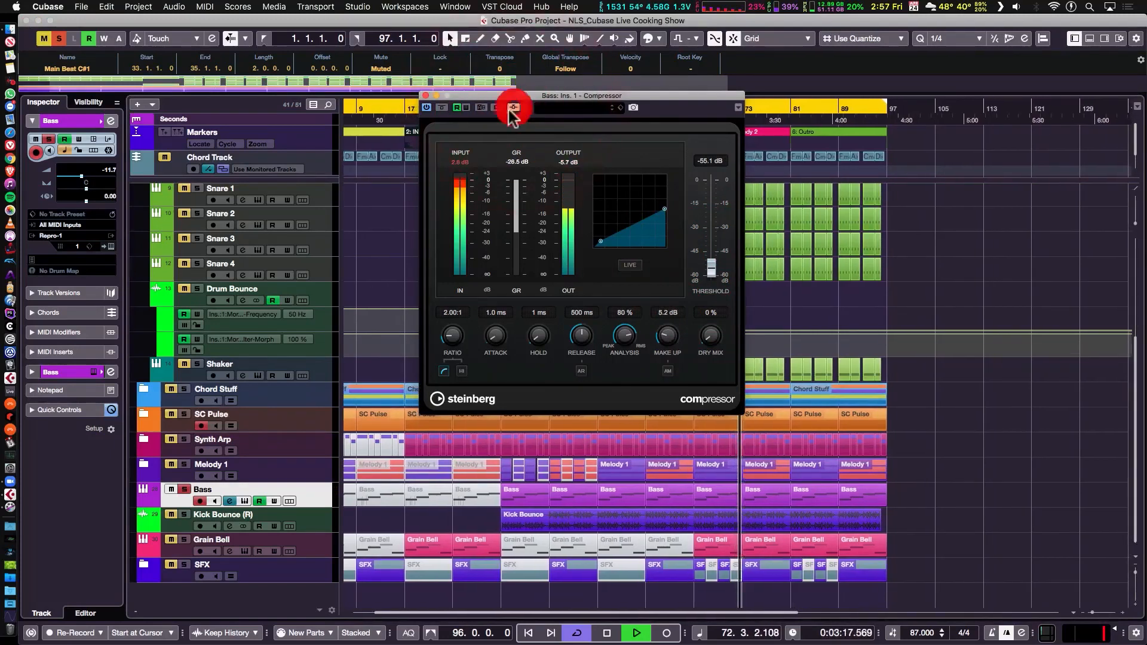
left_click(185, 515)
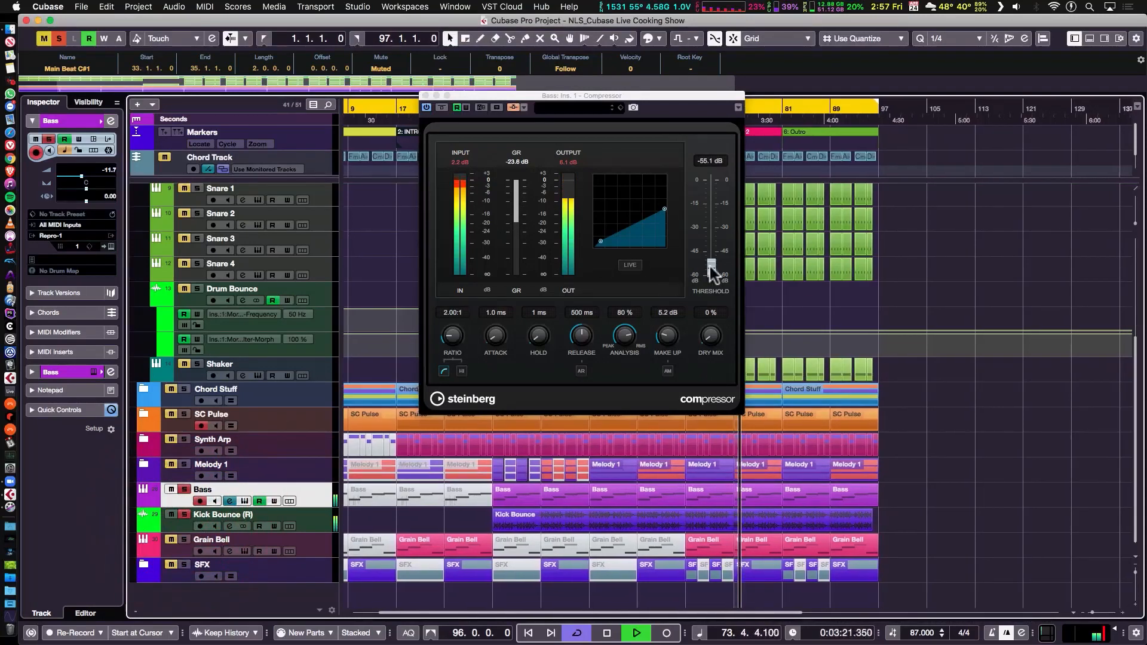
left_click_drag(710, 271, 700, 235)
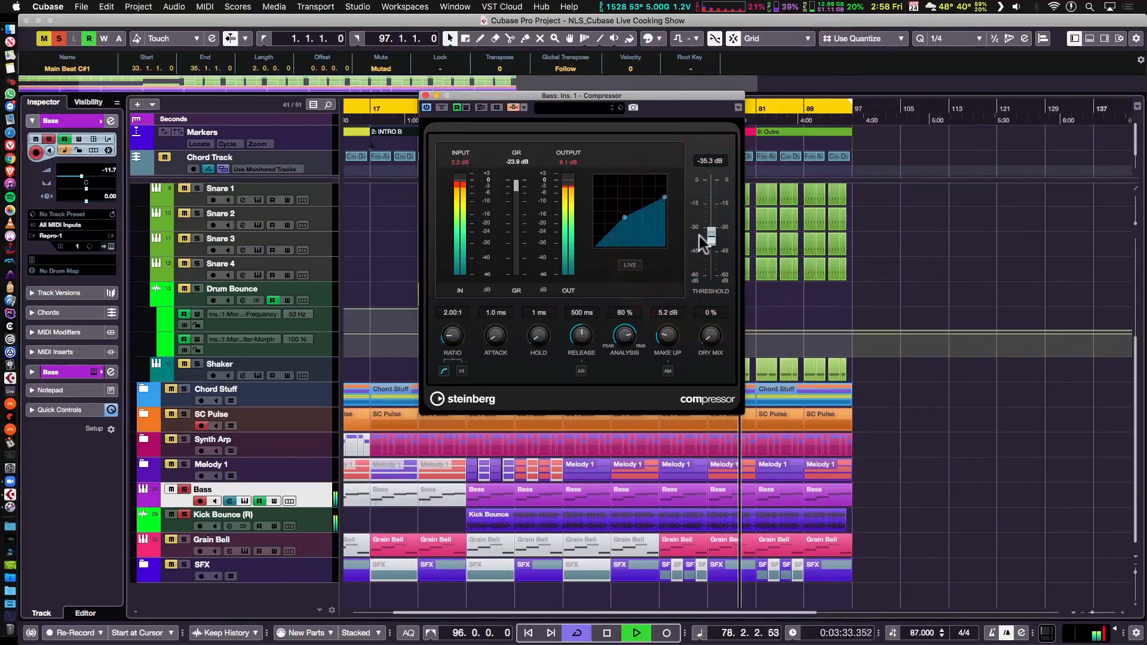
Compare the Bass with the Compressor bypassed and active, and set the threshold to -37.1 dB.
left_click(426, 107)
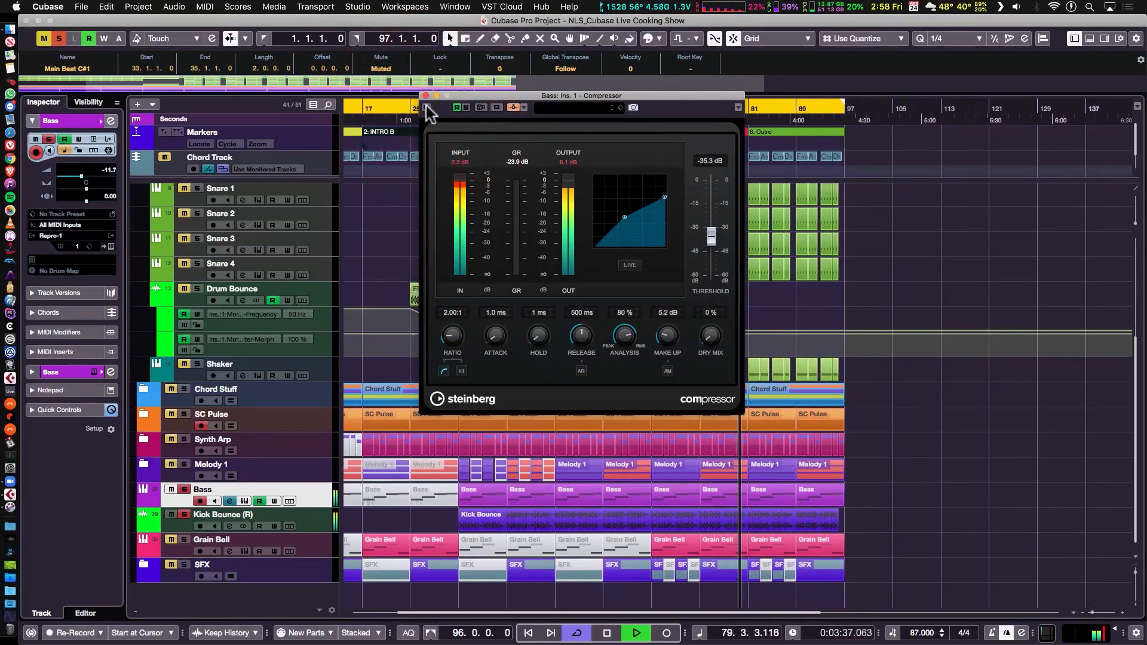
left_click(426, 108)
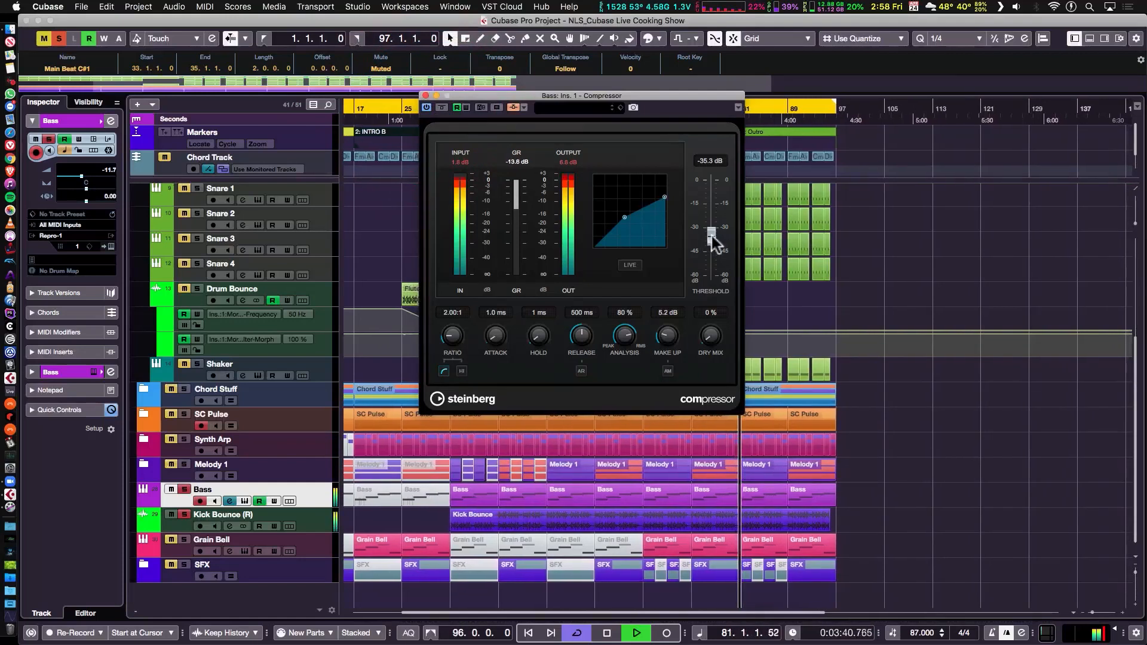
left_click_drag(712, 235, 712, 238)
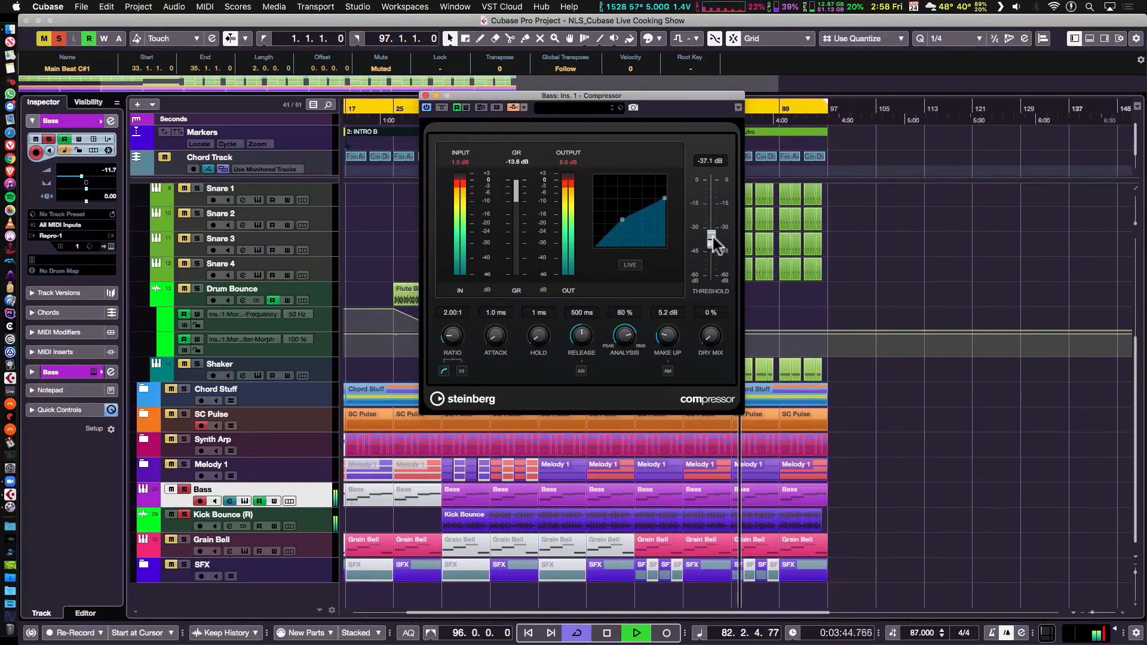
Set the Bass Compressor to 203 ms release, 100% analysis, 7.0 dB make-up and a threshold of about -27 dB.
left_click_drag(588, 359, 633, 307)
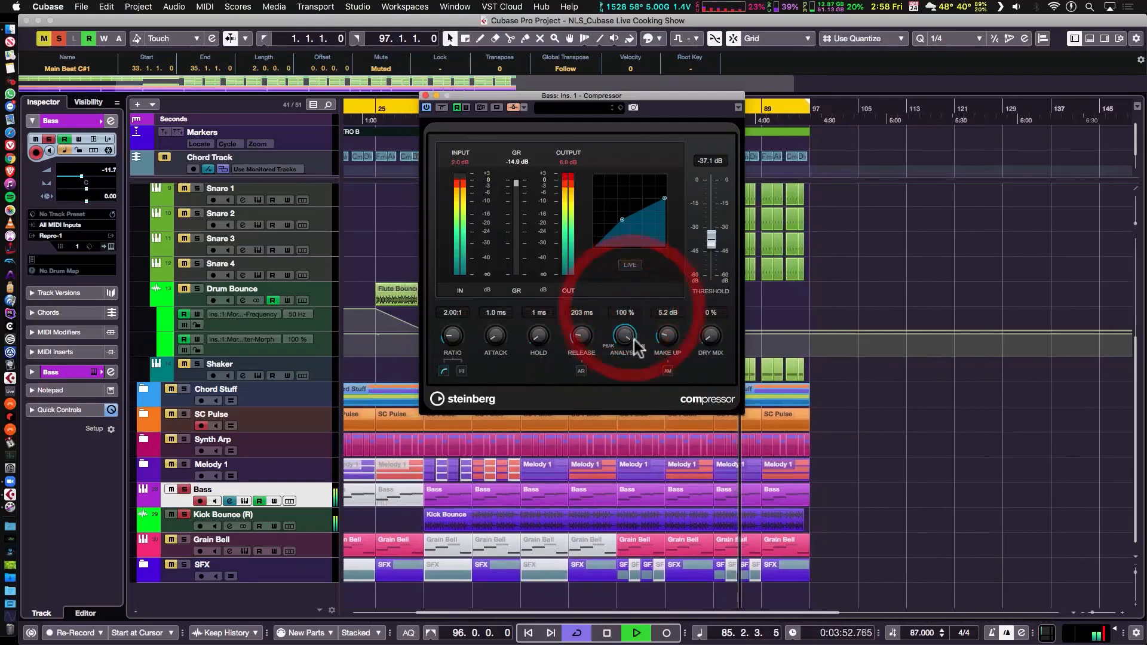
left_click_drag(665, 347, 667, 337)
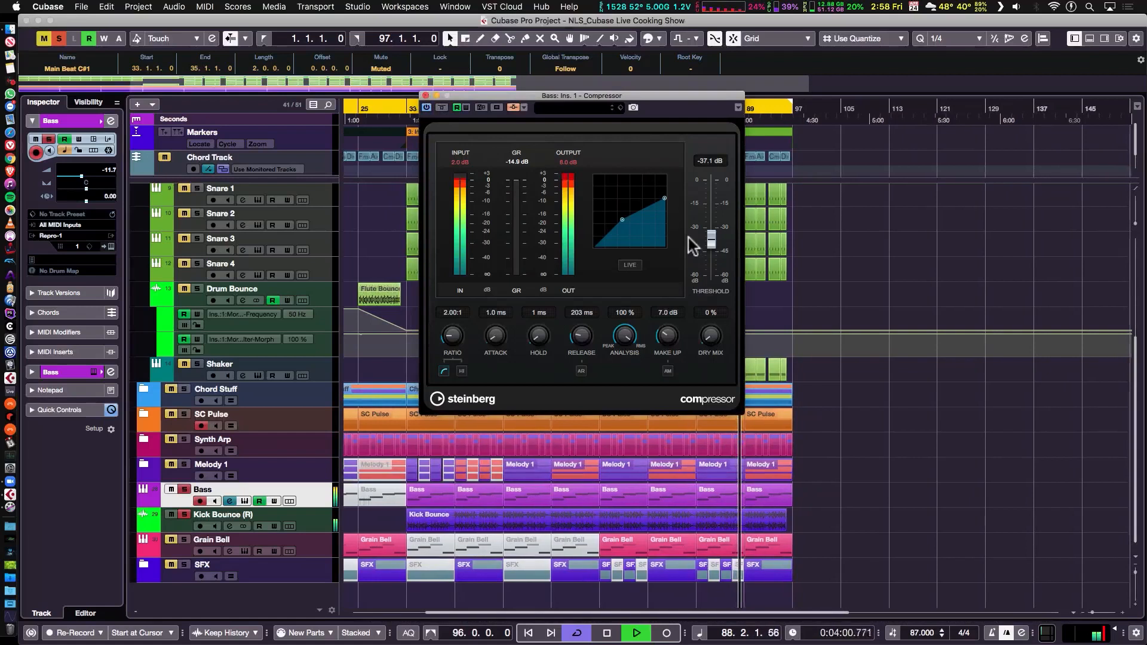
left_click_drag(715, 240, 711, 223)
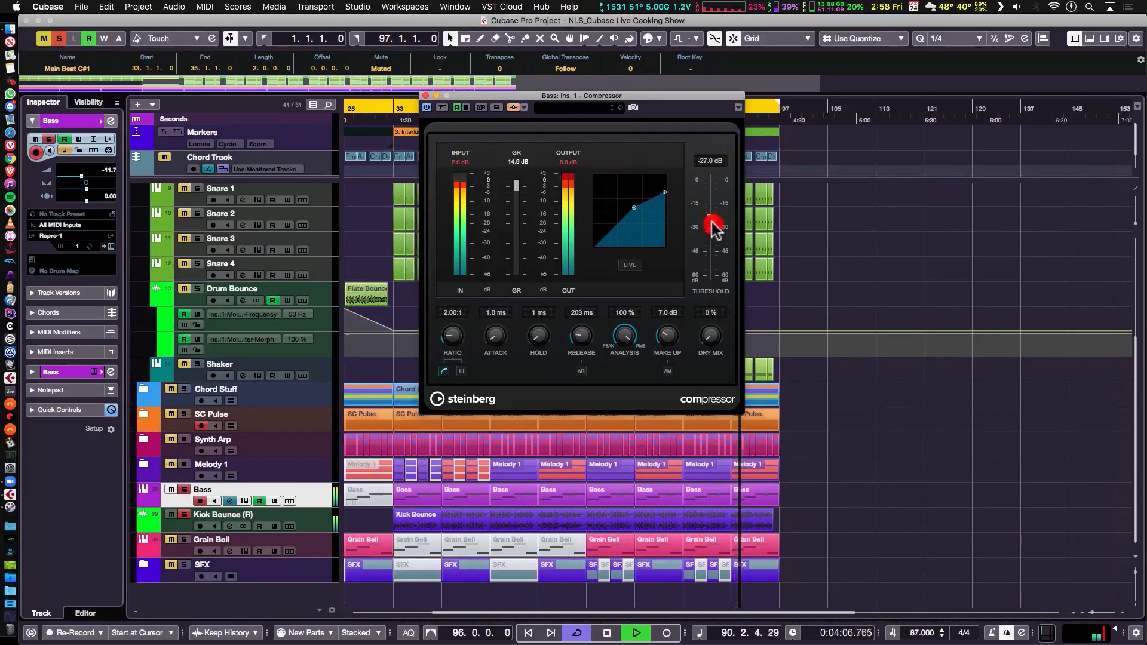
Close the Compressor, unsolo Bass and Kick Bounce (R), and play the full mix from around bar 49.
left_click(426, 95)
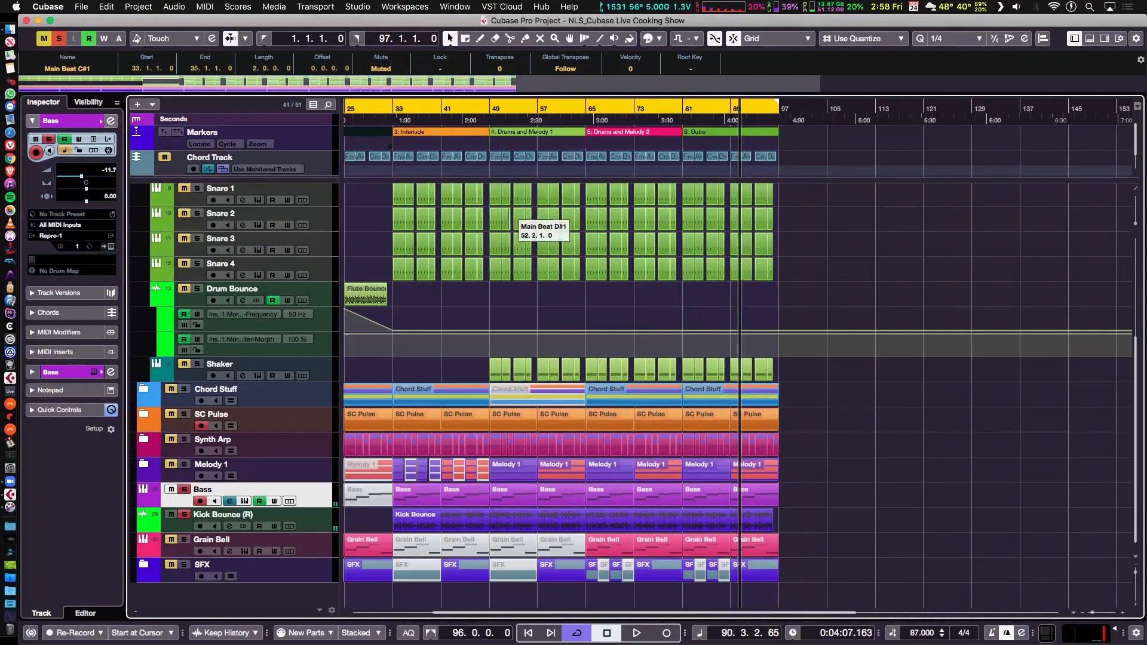
left_click(186, 491)
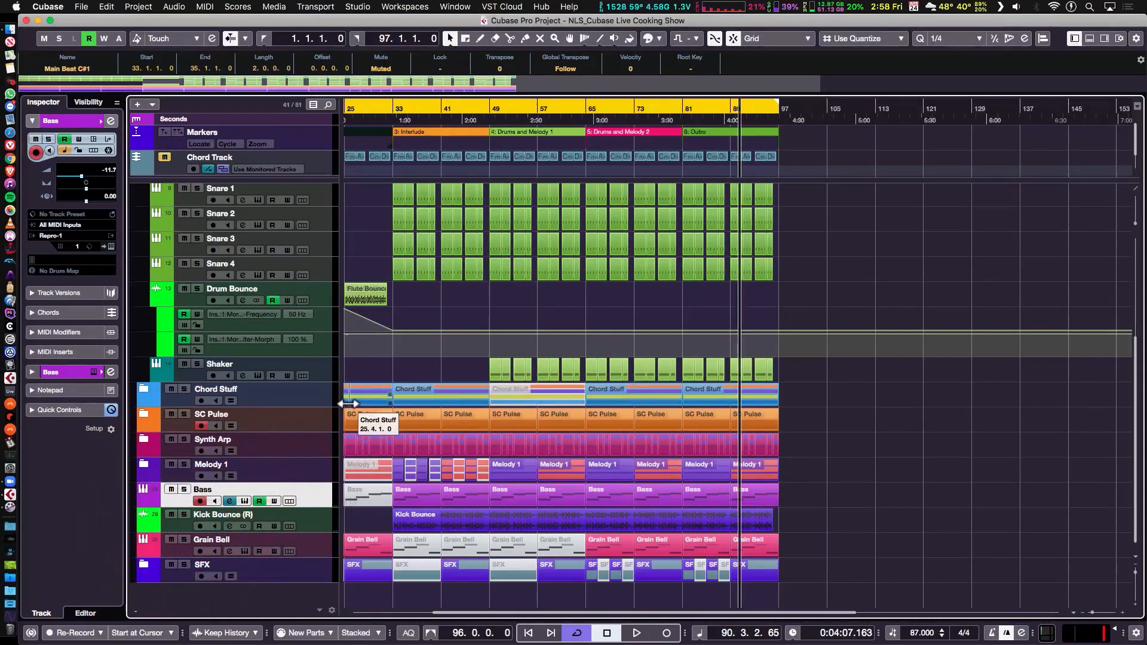
key("KP_Subtract")
key("KP_Subtract")
key("KP_Subtract")
key("KP_Subtract")
key("KP_Subtract")
key("KP_Subtract")
key("KP_Subtract")
key("KP_Subtract")
key("KP_Subtract")
key("KP_Subtract")
key("KP_Subtract")
key("KP_Subtract")
key("KP_Subtract")
key("KP_Subtract")
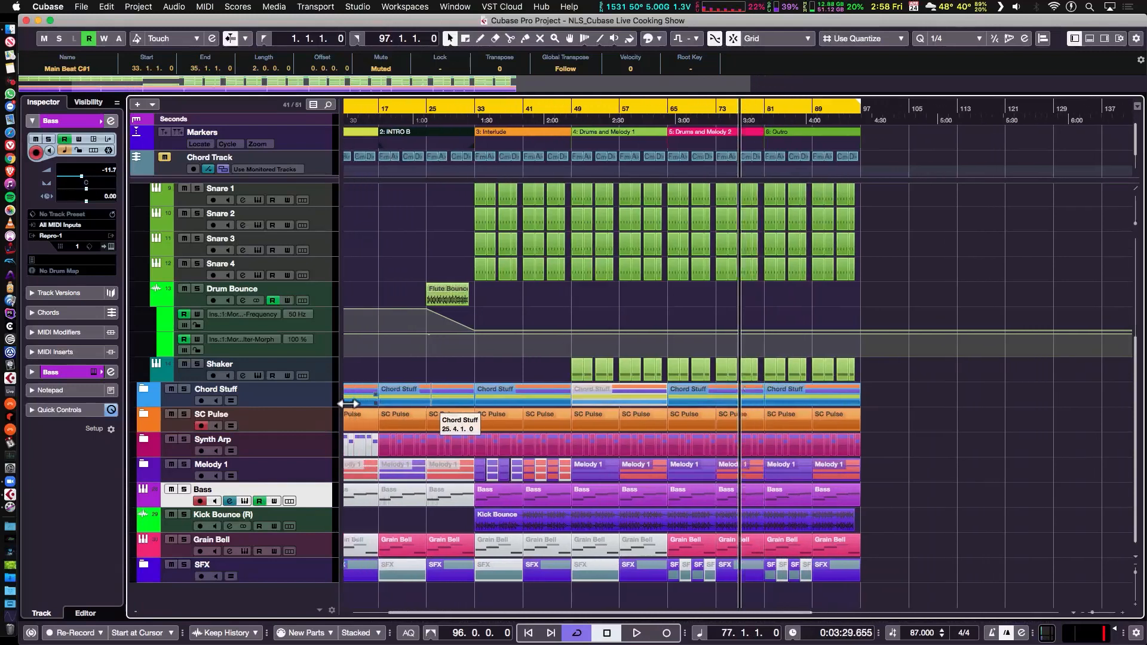
key("KP_Subtract")
key("KP_Subtract")
key("KP_Subtract")
key("KP_Subtract")
key("KP_Subtract")
key("KP_Subtract")
key("KP_Subtract")
key("KP_Subtract")
key("KP_Subtract")
key("KP_Subtract")
key("KP_Subtract")
key("KP_Subtract")
key("KP_Subtract")
key("KP_Subtract")
key("KP_Subtract")
key("KP_Subtract")
key("KP_Subtract")
key("KP_Subtract")
key("KP_Subtract")
key("KP_Subtract")
key("KP_Subtract")
key("KP_Subtract")
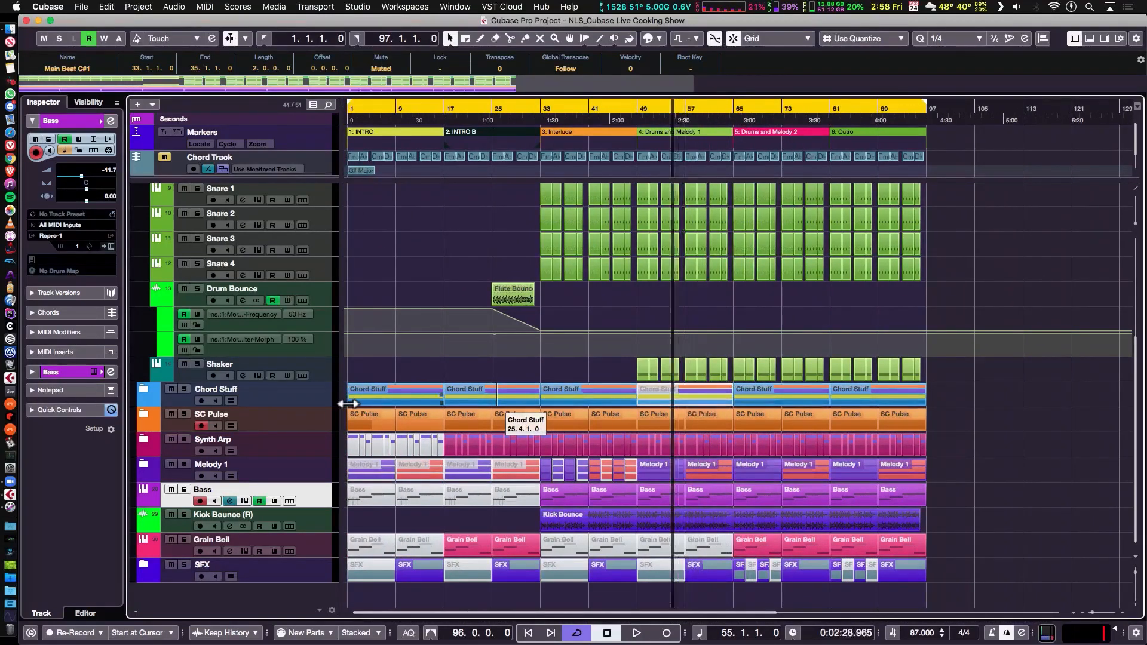
key("KP_Subtract")
key("KP_Subtract")
key("KP_Subtract")
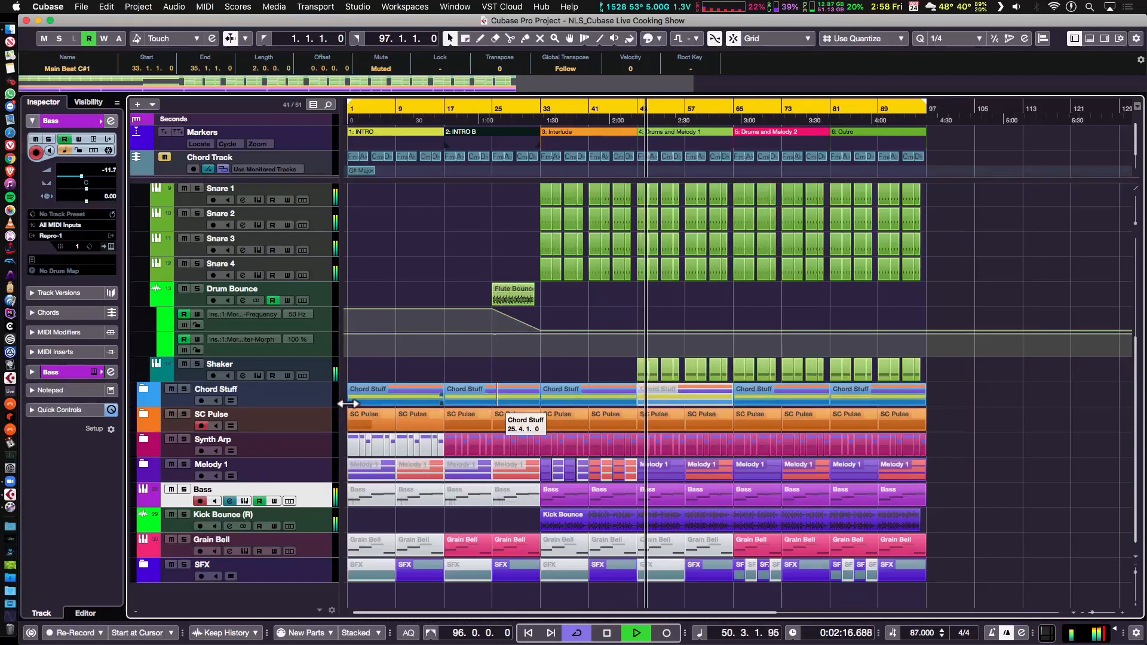
Rename the Kick Bounce (R) track to Kick Bounce (R)SC and colour it dark purple.
left_click(246, 515)
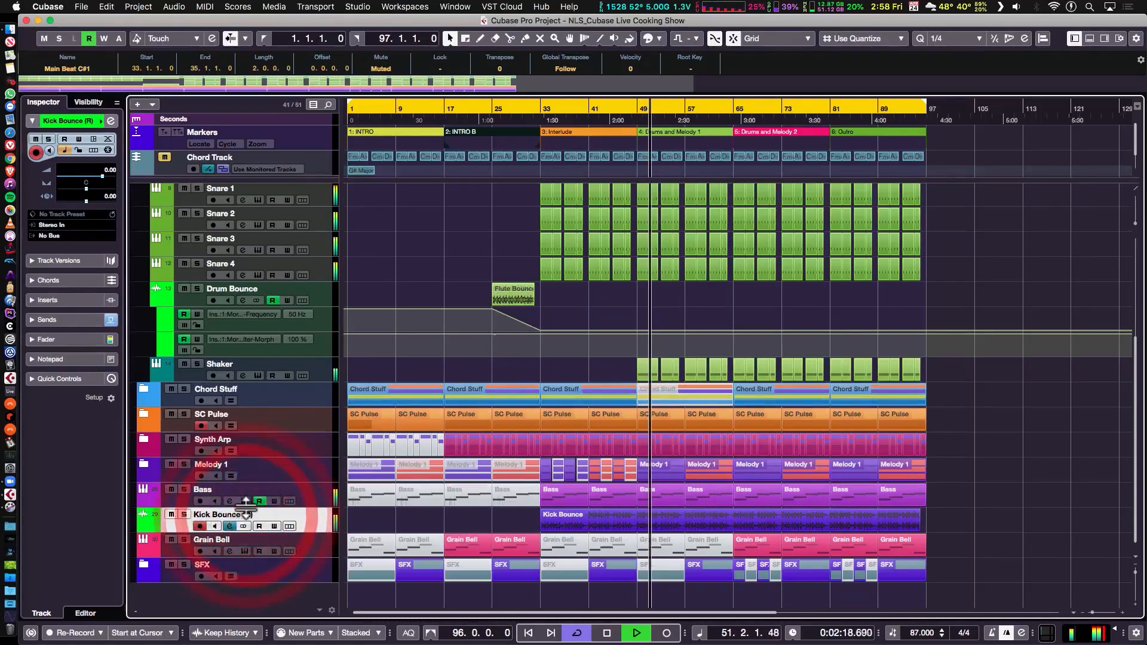
double_click(250, 516)
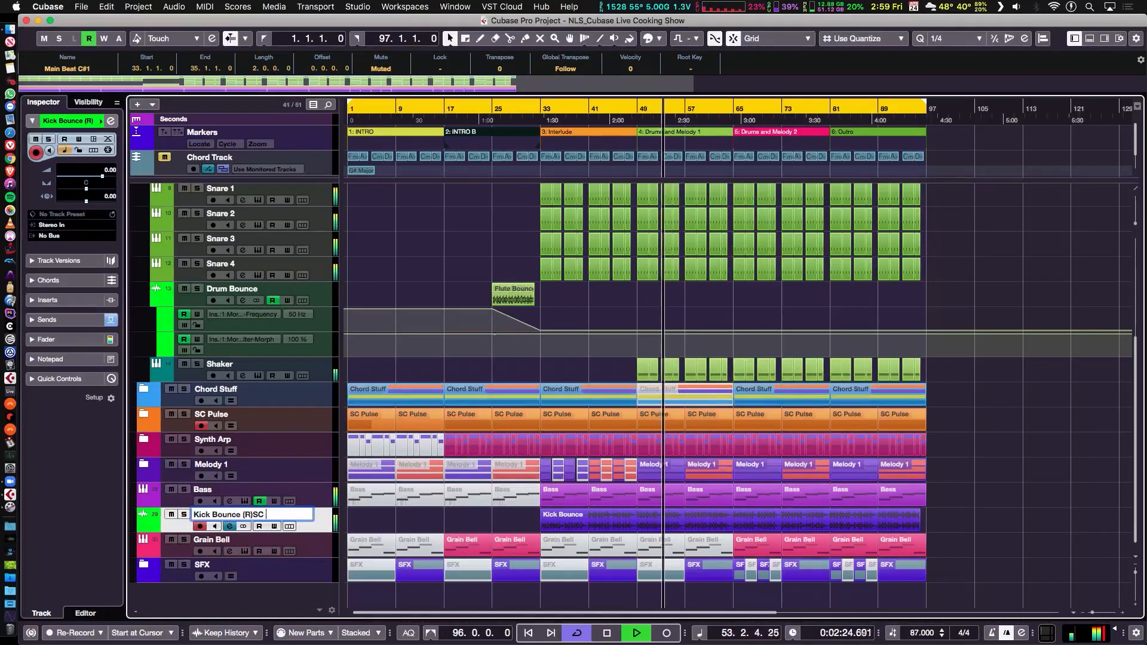
key("Return")
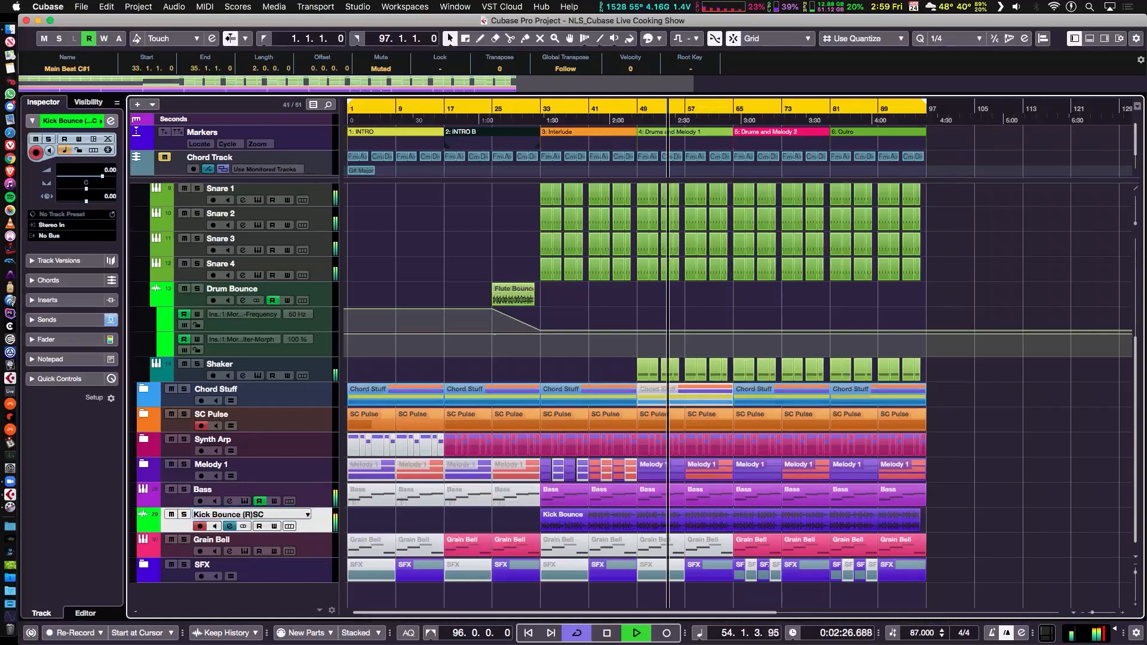
left_click(151, 519)
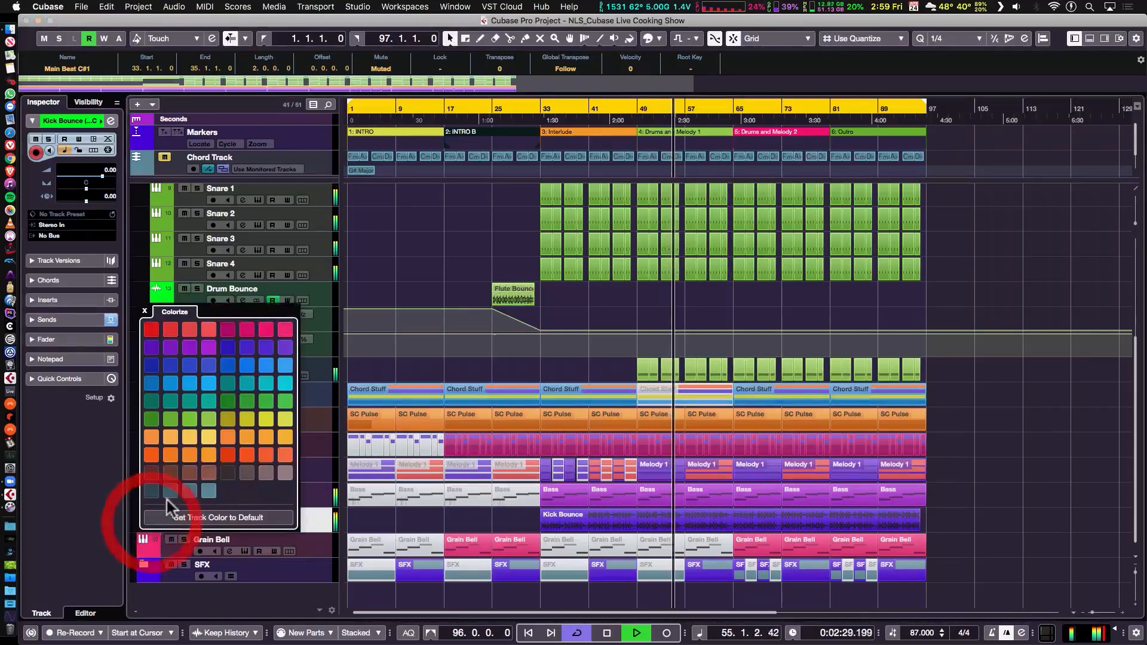
left_click(149, 346)
left_click(1042, 472)
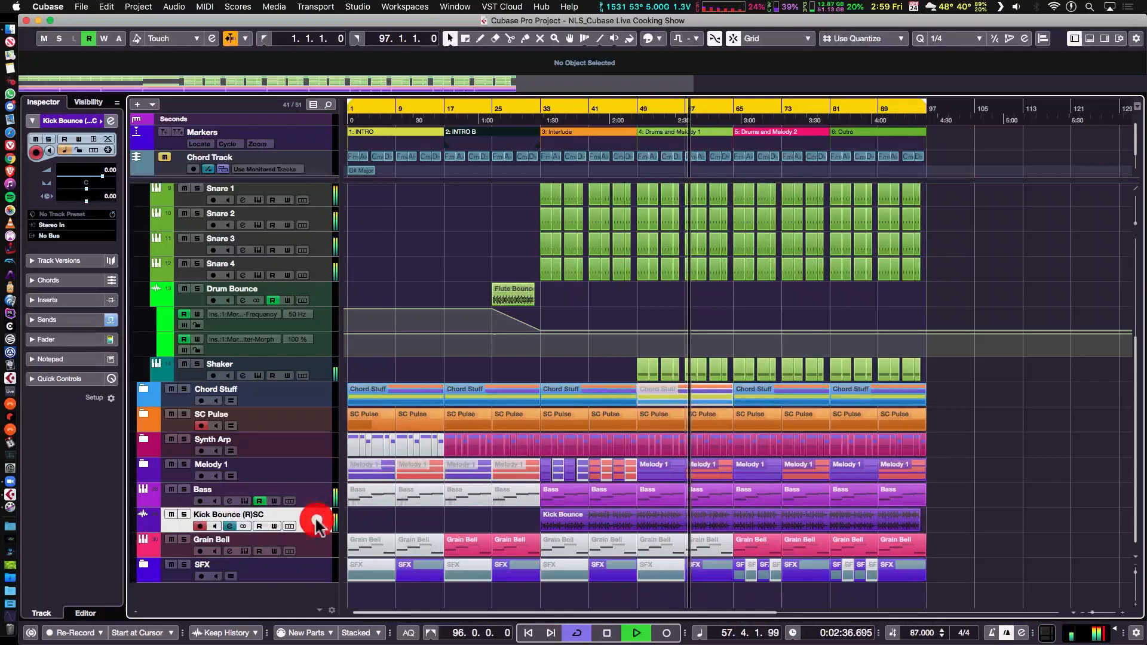
Put the Bass and Kick Bounce (R)SC tracks into a new folder track named Bass.
left_click(314, 498)
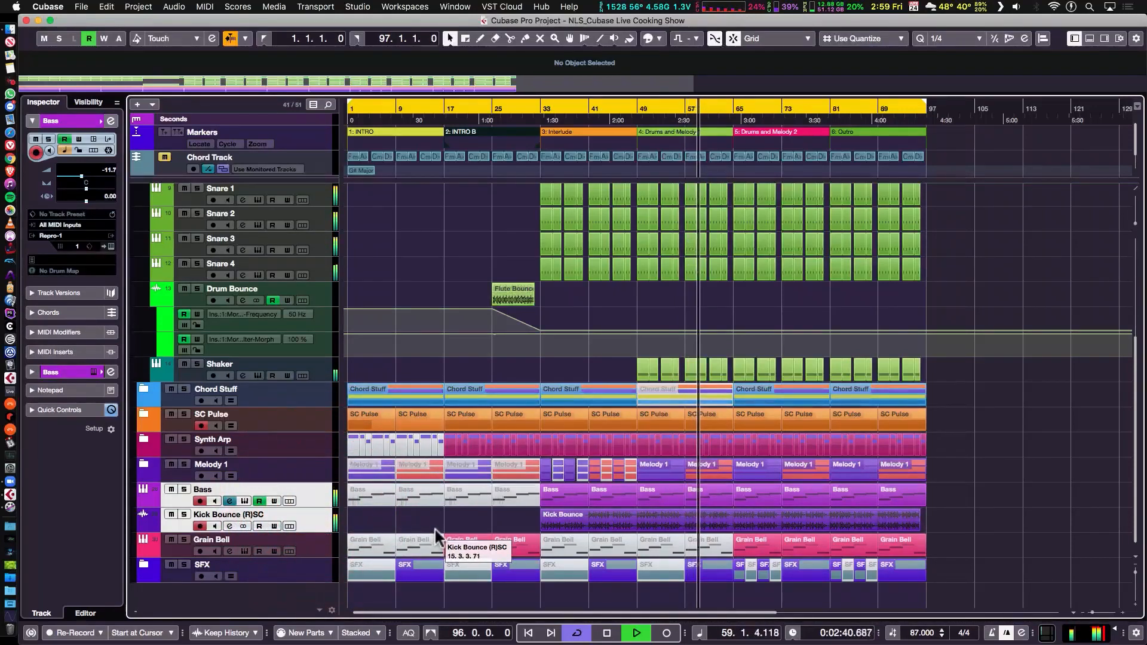
key("shift+f")
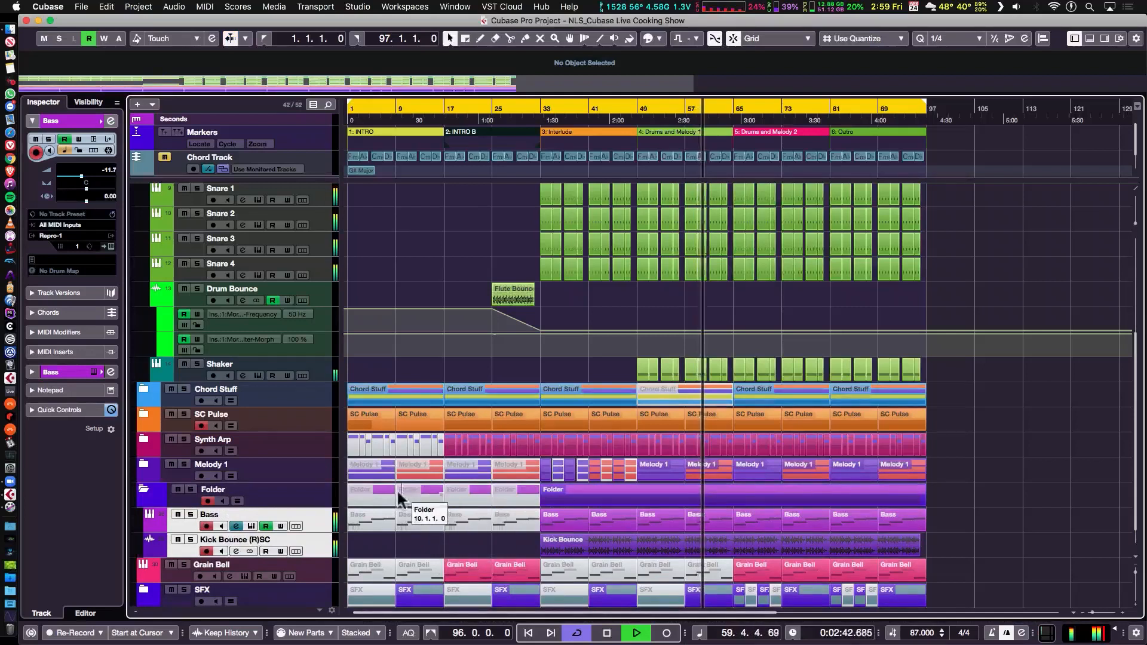
double_click(240, 489)
type("Bass")
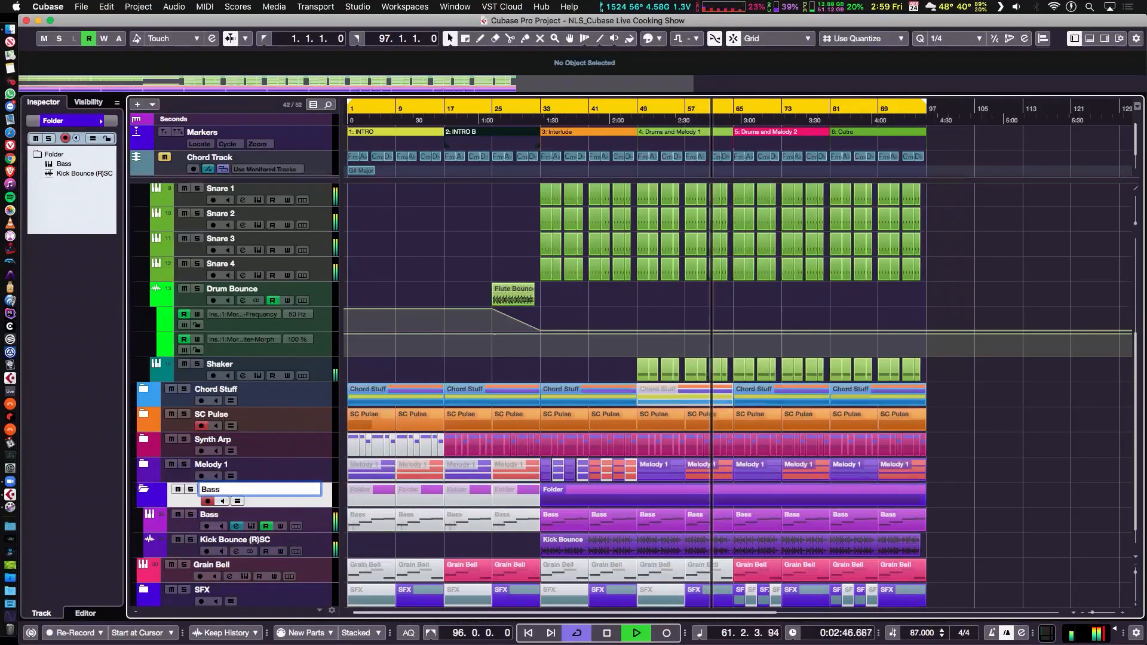
key("Return")
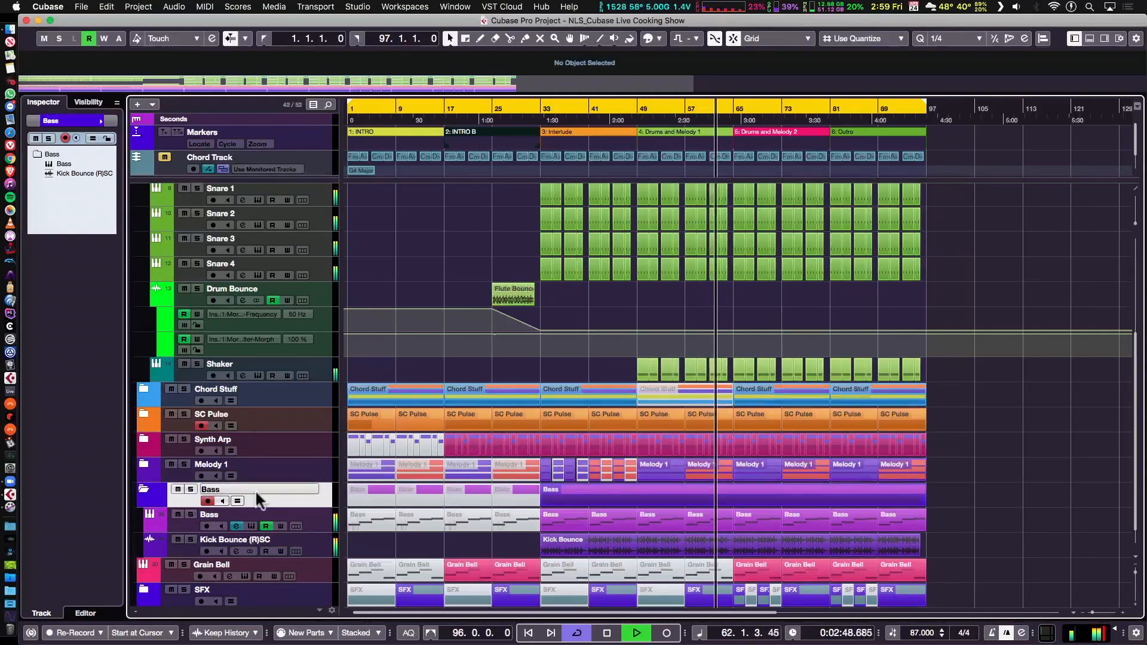
Colour the new Bass folder track light violet.
left_click(159, 494)
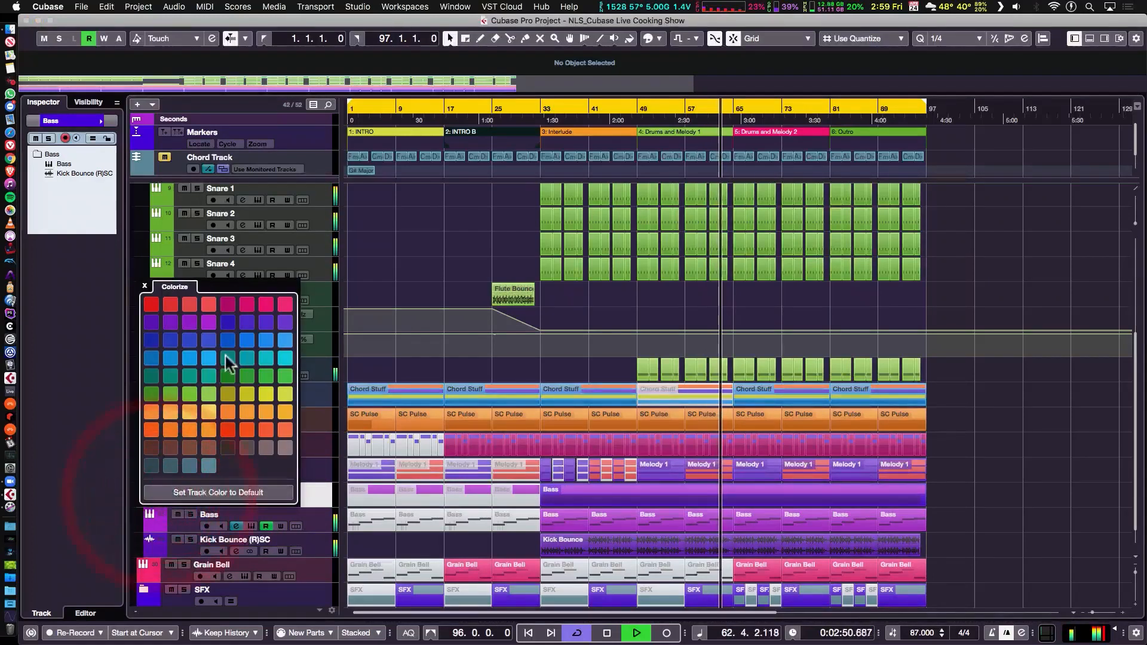
left_click(285, 323)
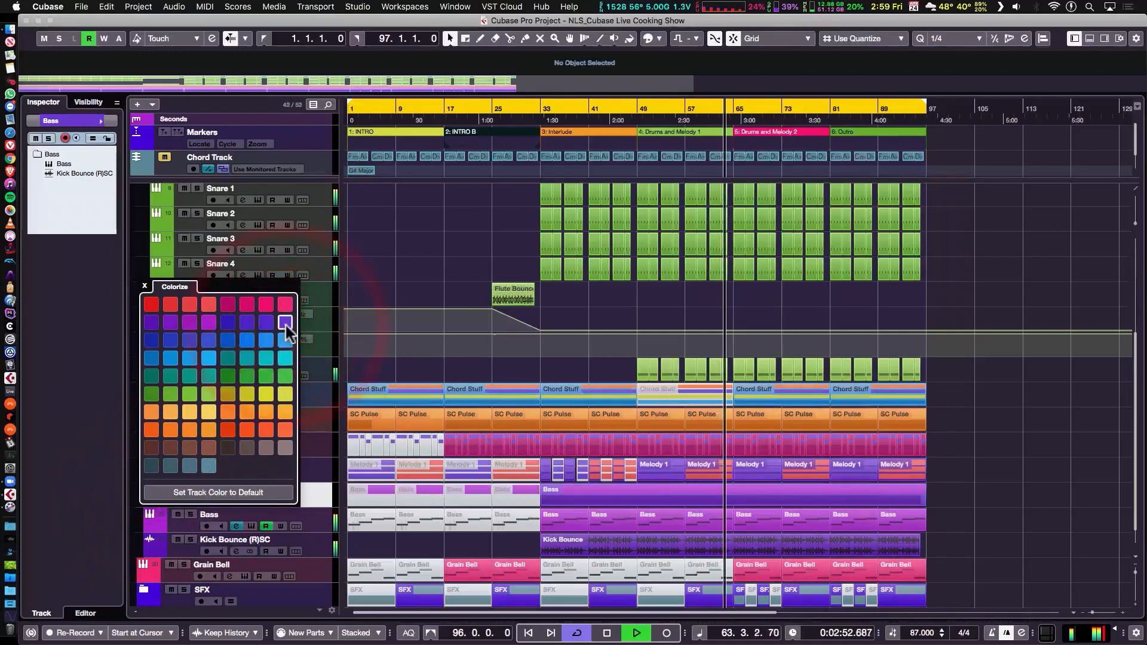
left_click(1082, 465)
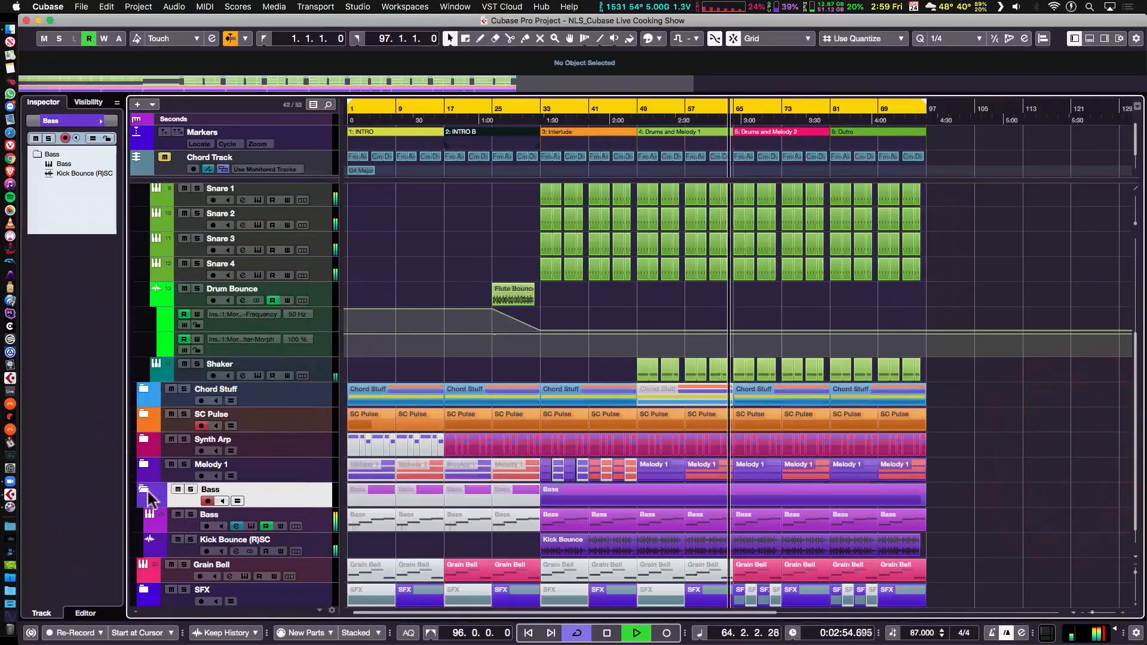
Recolour the Bass folder track dark violet.
scroll(149, 499, "up", 1)
left_click(154, 515)
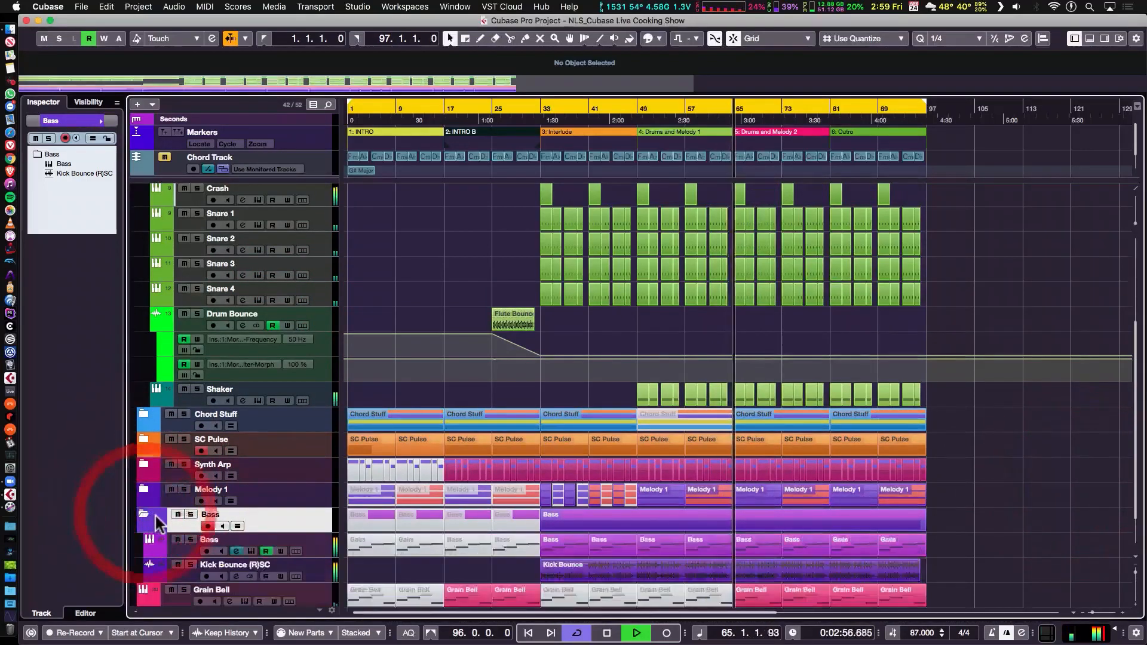
left_click(157, 515)
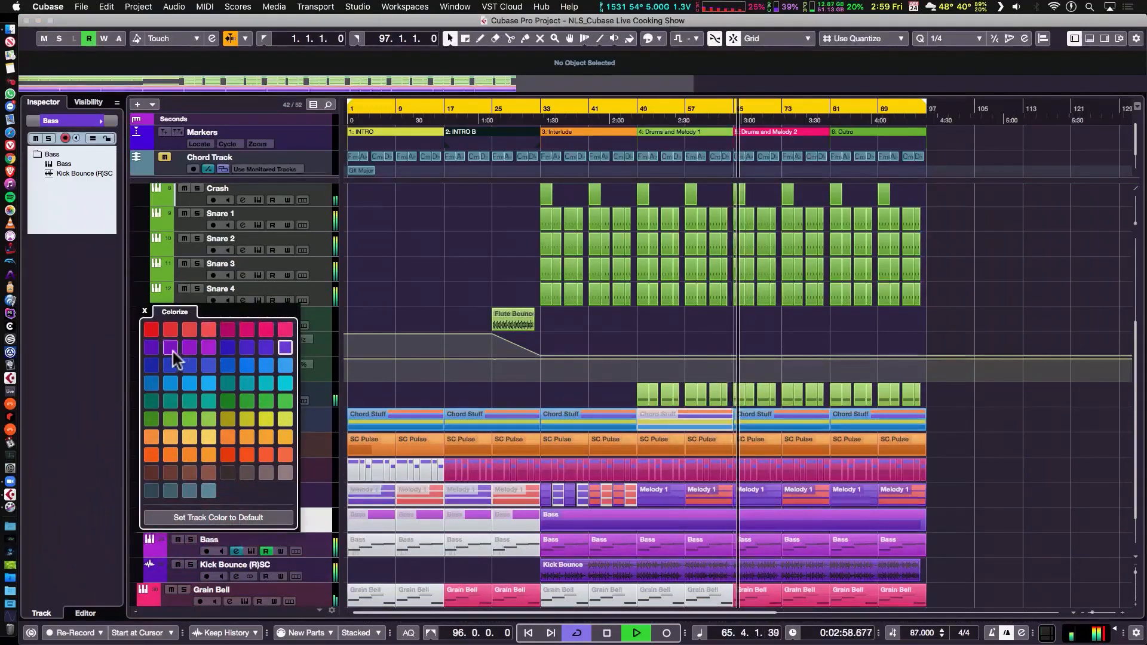
left_click(152, 348)
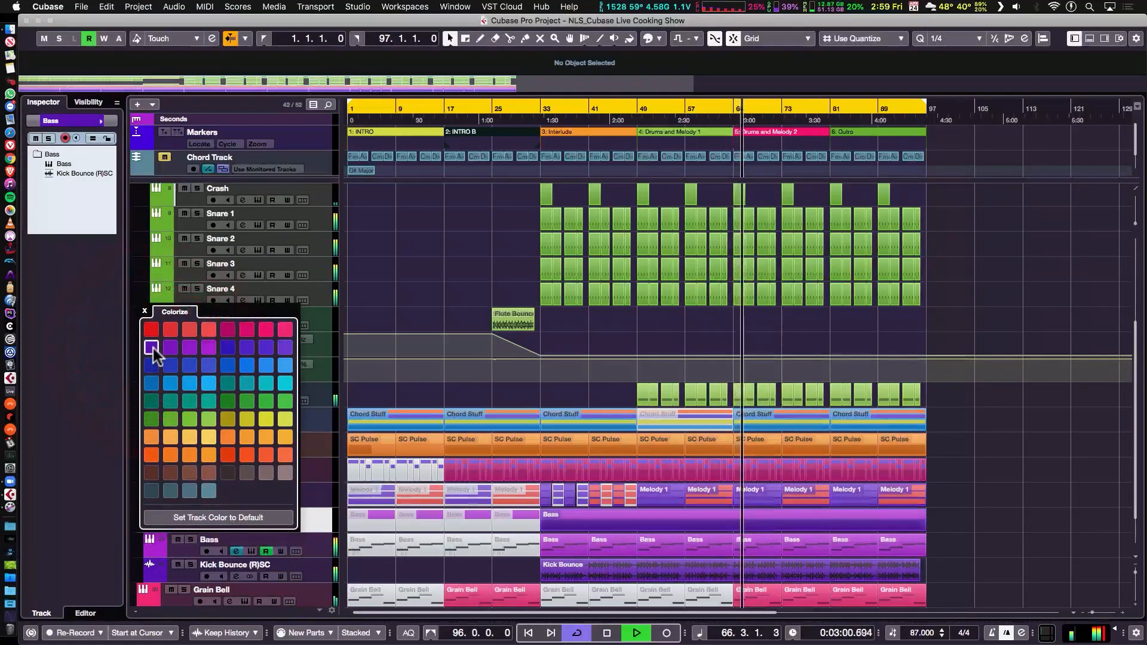
left_click(145, 311)
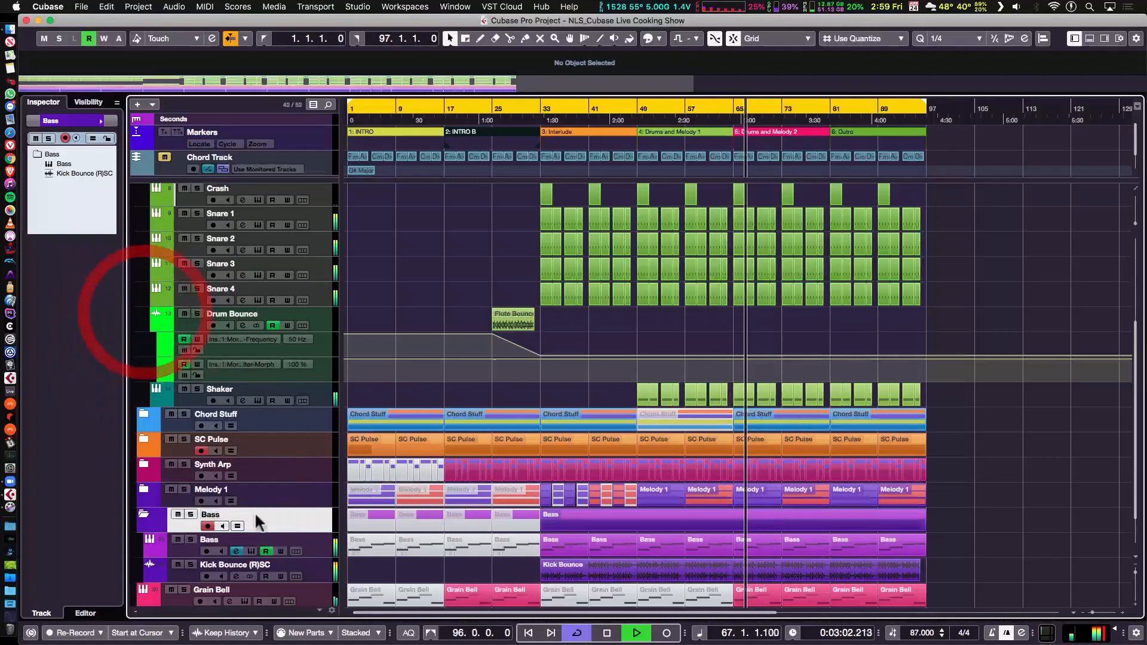
Collapse the Bass, Separated Drums and Drums folder tracks in the track list.
left_click(144, 515)
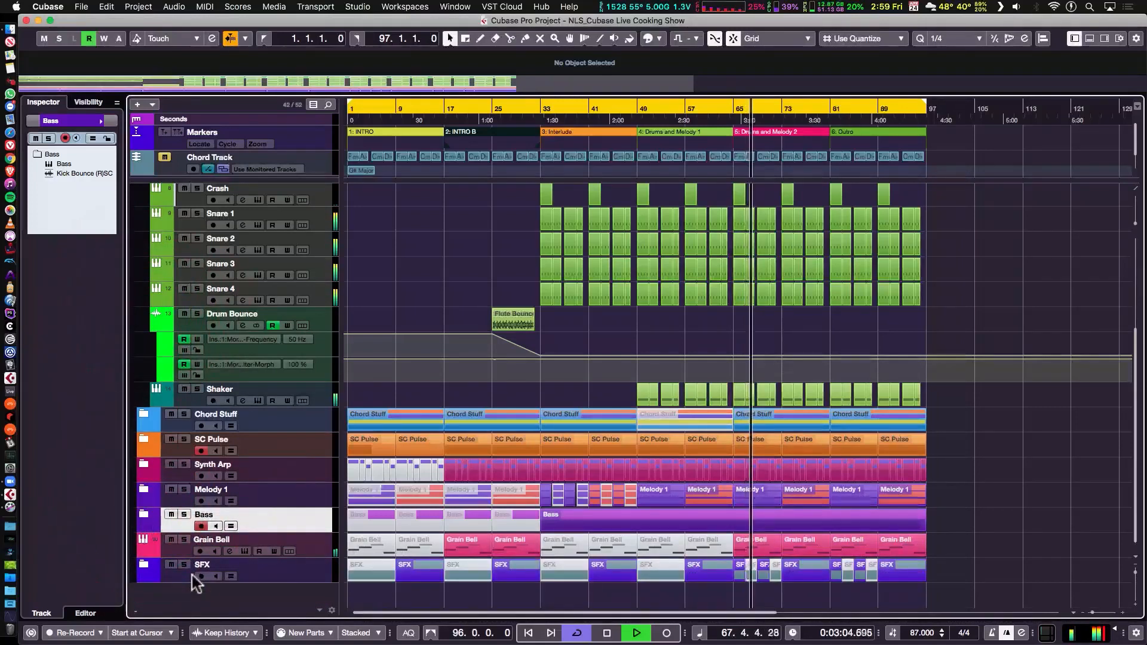
scroll(242, 376, "up", 5)
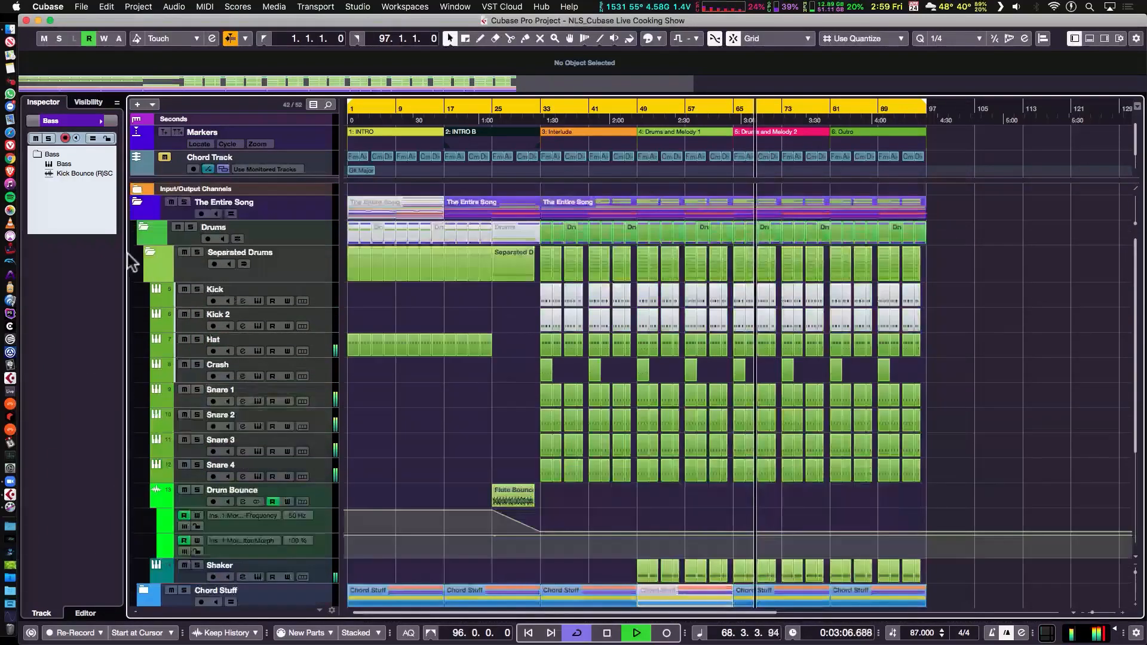
left_click(152, 256)
left_click(142, 231)
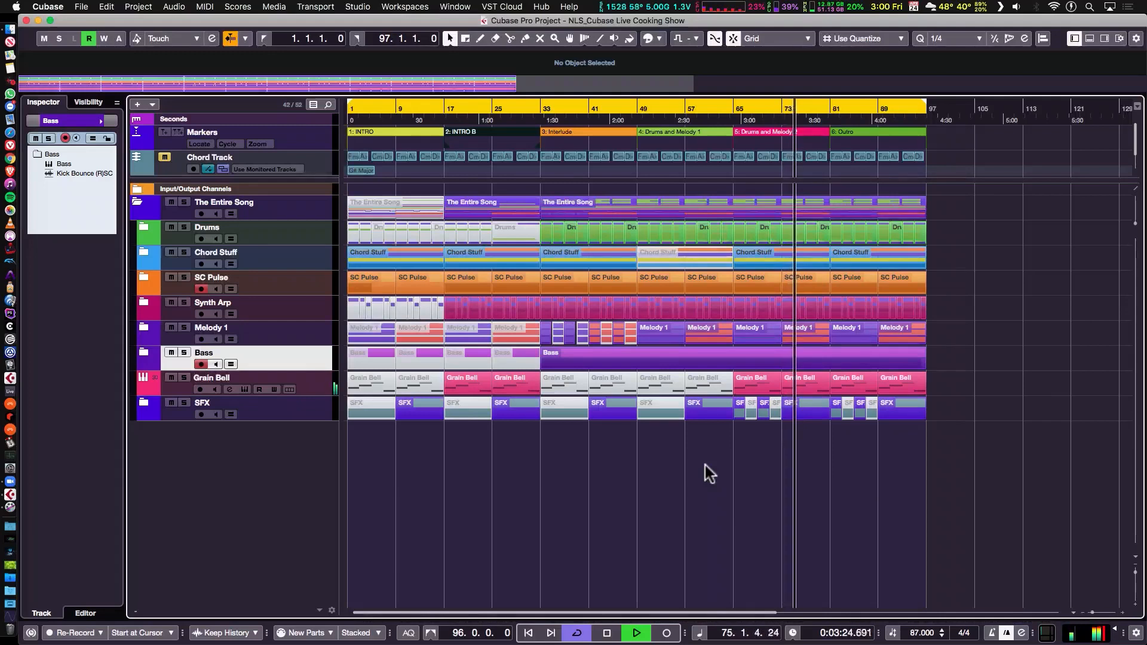
Take a look at the Bass channel's settings and close them.
left_click(636, 360, "alt+super")
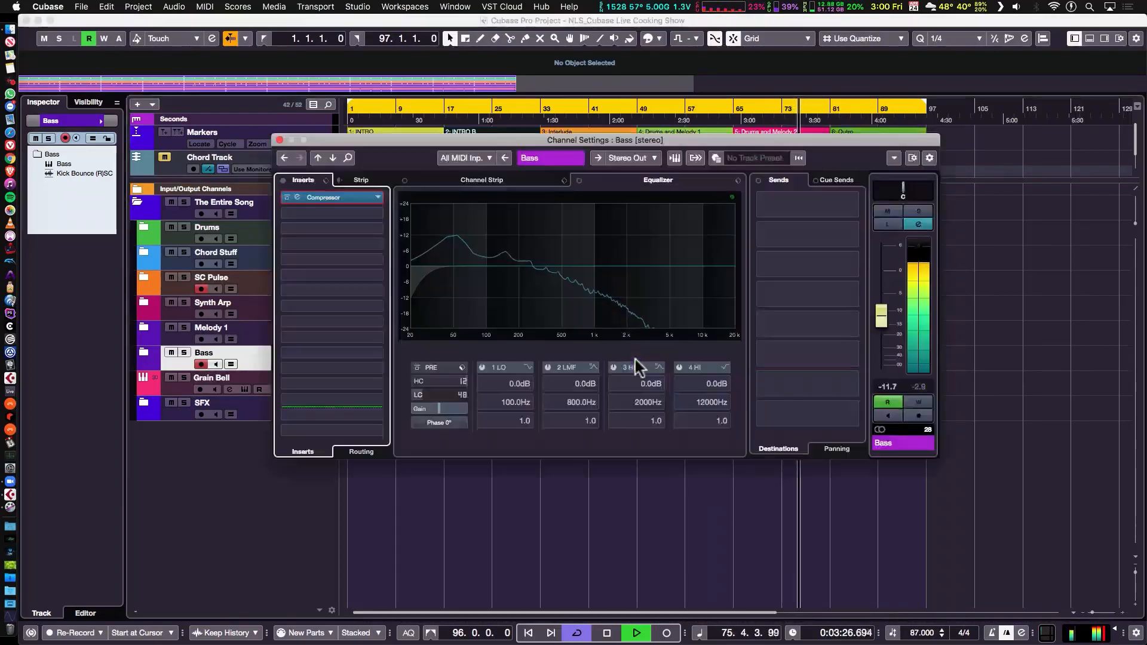
left_click(279, 140)
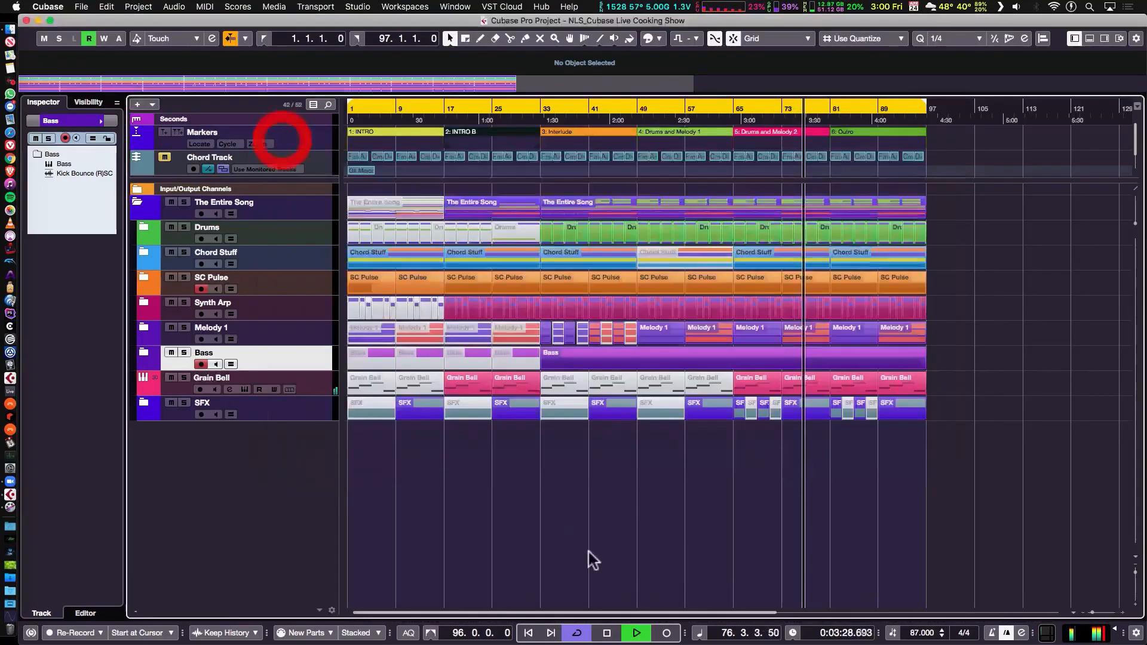
In the MixConsole, lower the Synth Arp group fader on channel 24 to -2.34 and switch off the Pulse send on 909 Kick channel 23.
key("F3")
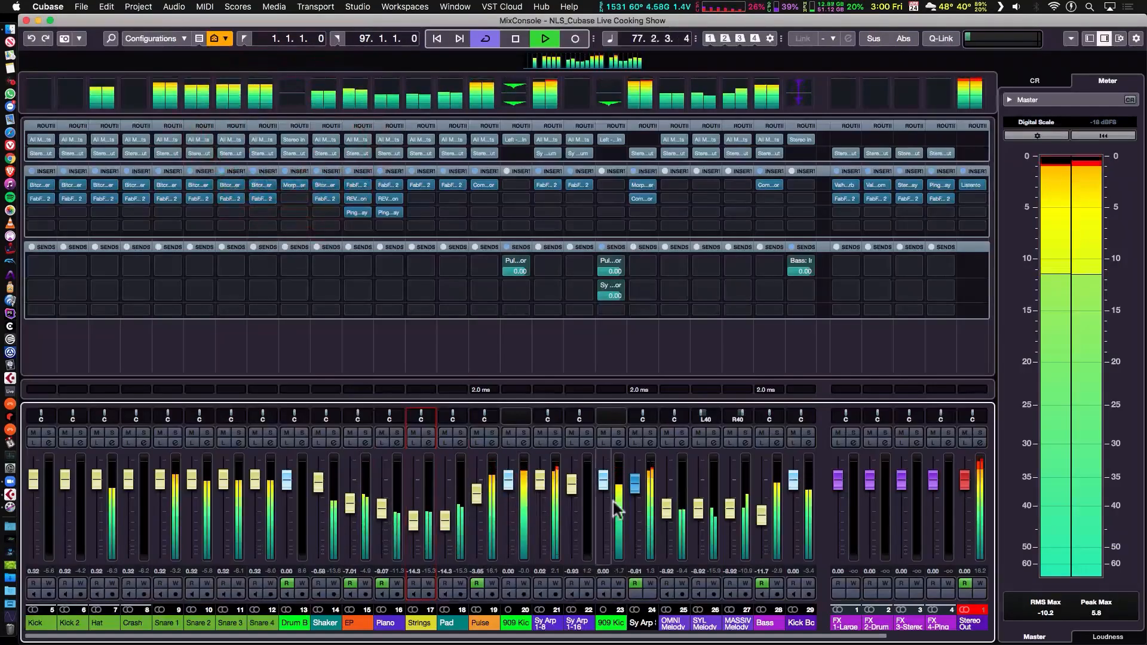
left_click_drag(634, 491, 635, 498)
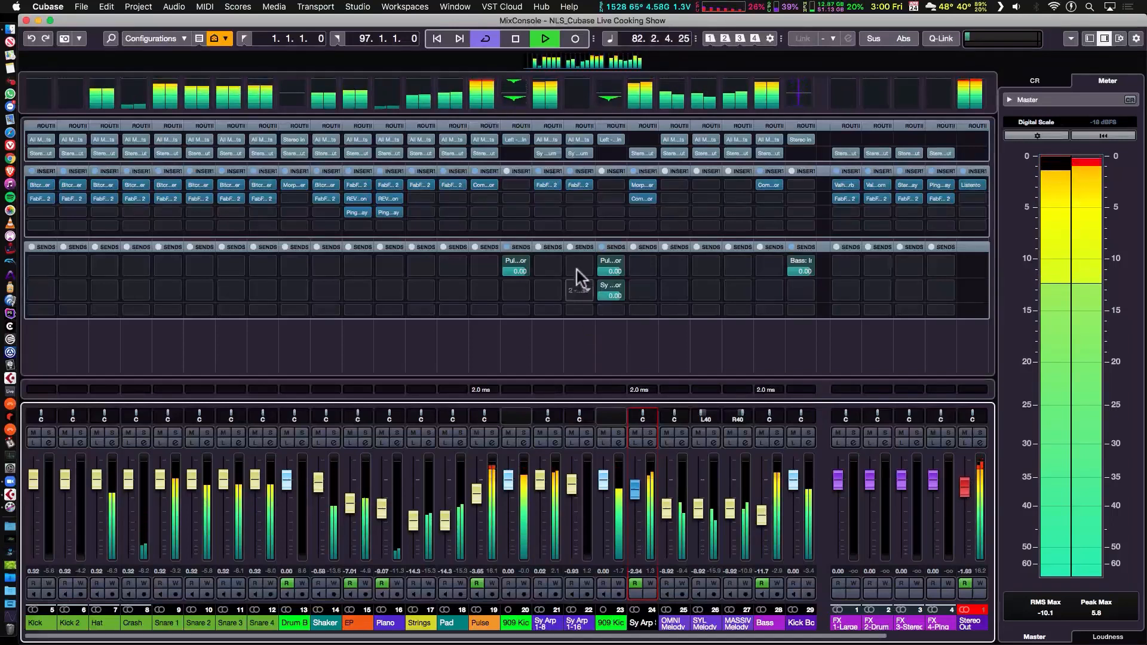
left_click(603, 258)
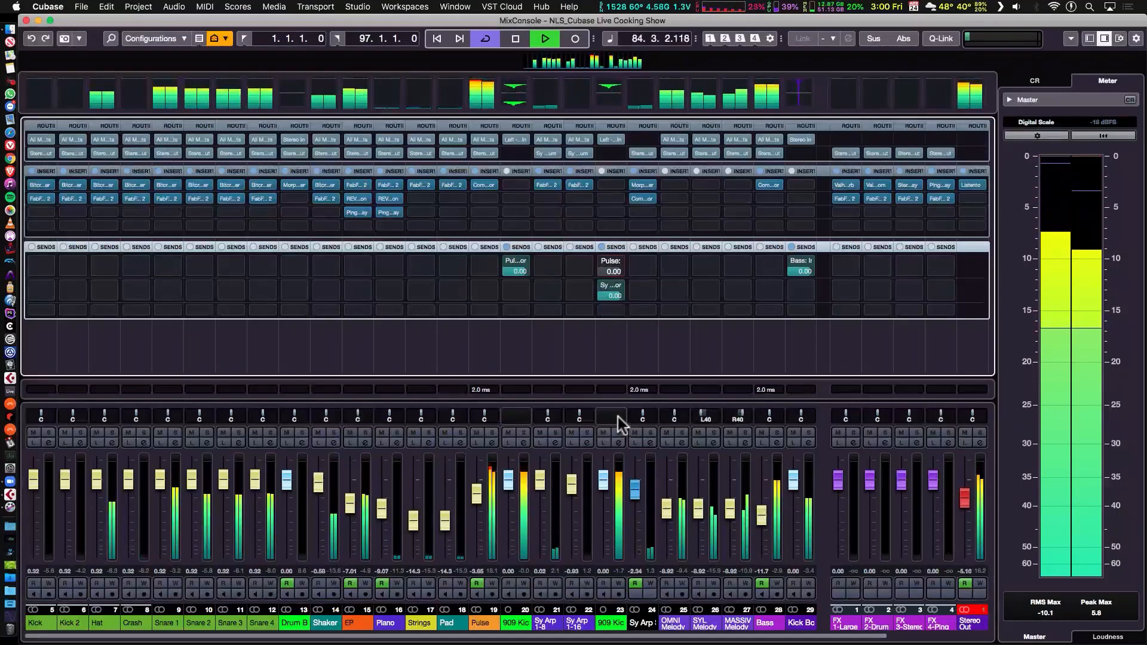
key("F3")
Stop playback and return the cursor to the start of the project.
key("space")
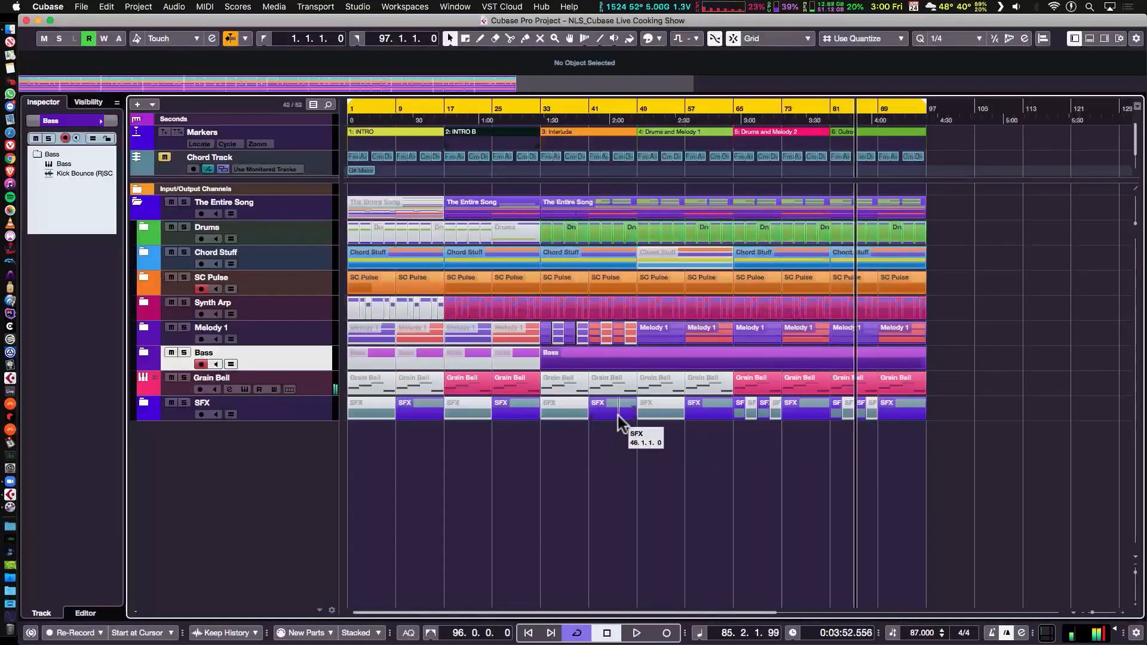
scroll(618, 418, "right", 3)
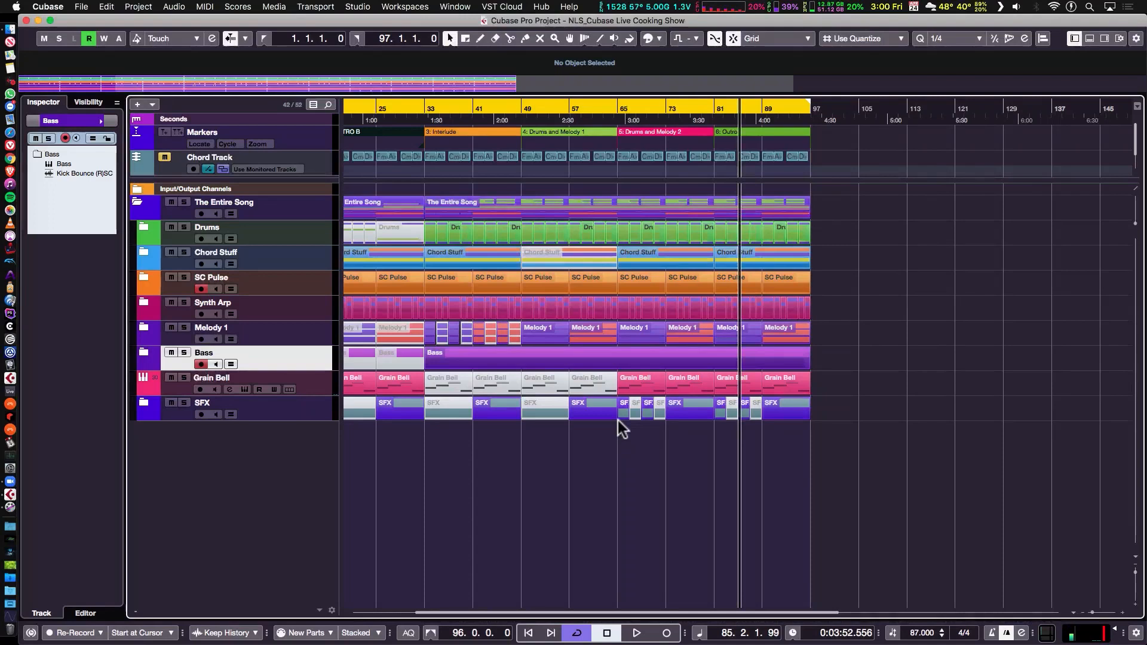
key("Home")
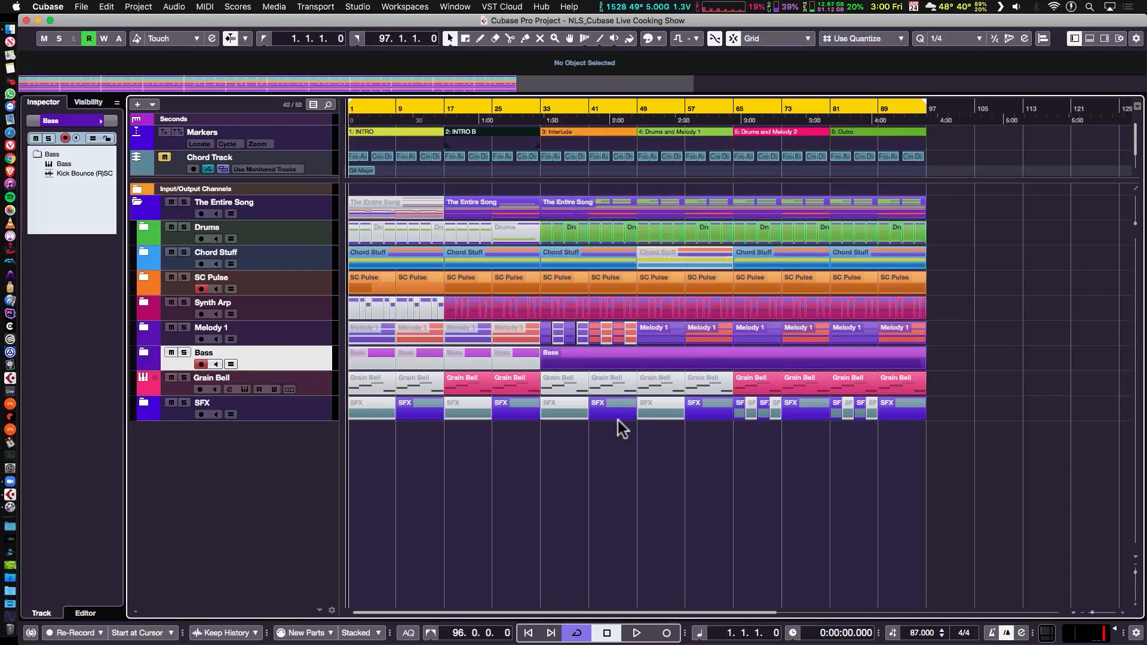
Show the event Colorize palette and close it without applying a colour.
left_click(649, 37)
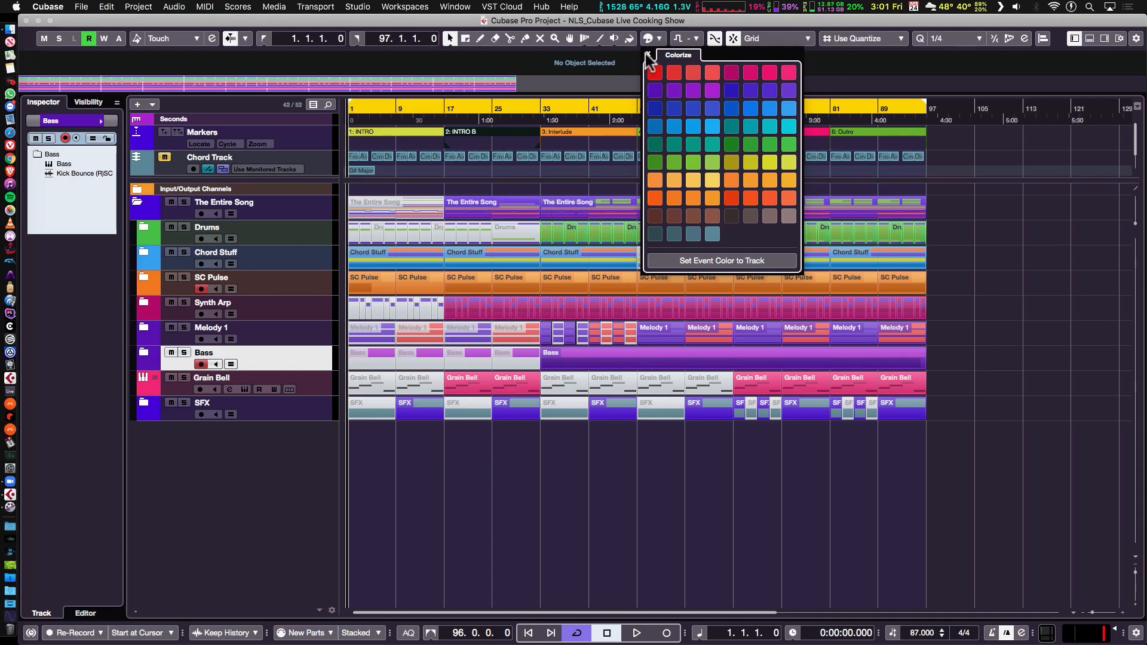
left_click(647, 55)
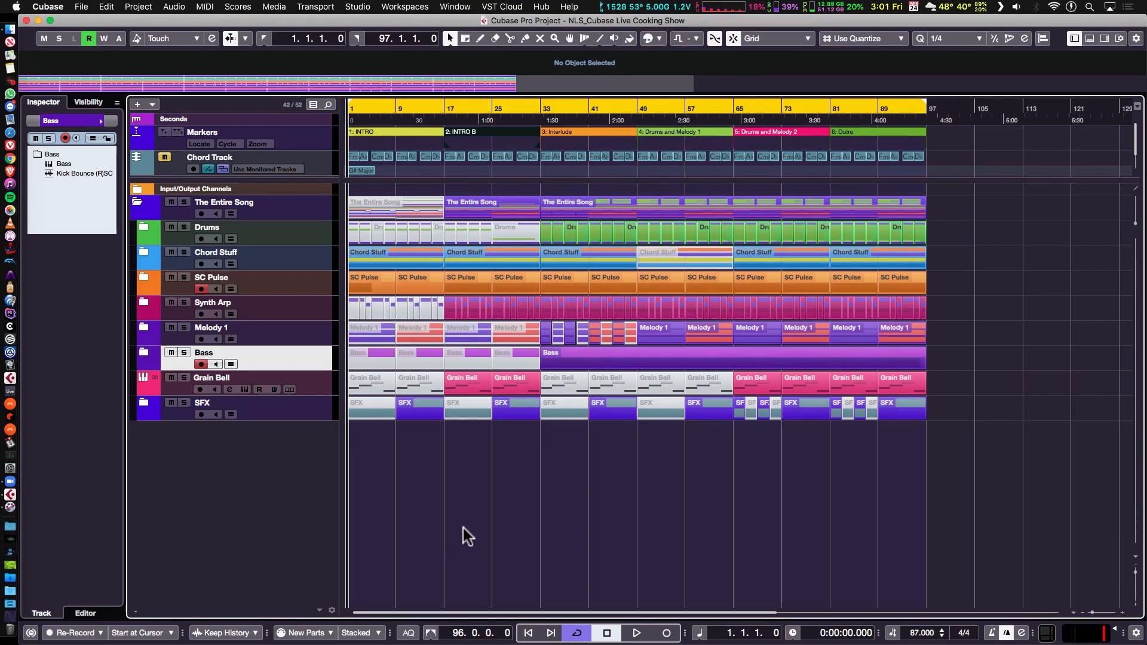
left_click(648, 39)
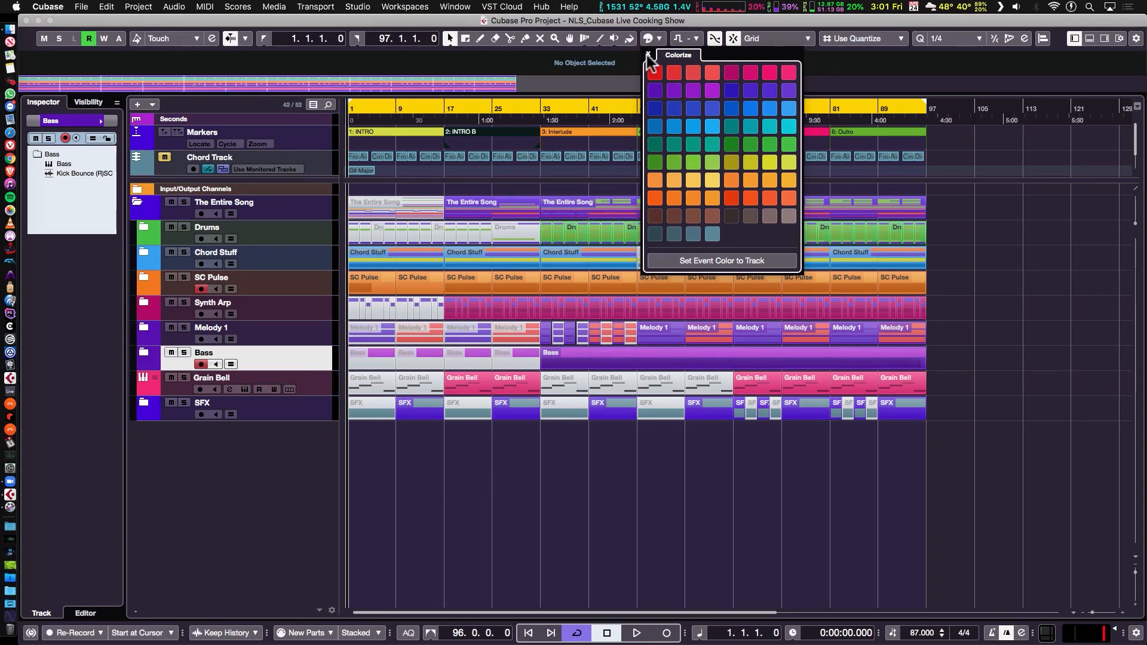
left_click(648, 54)
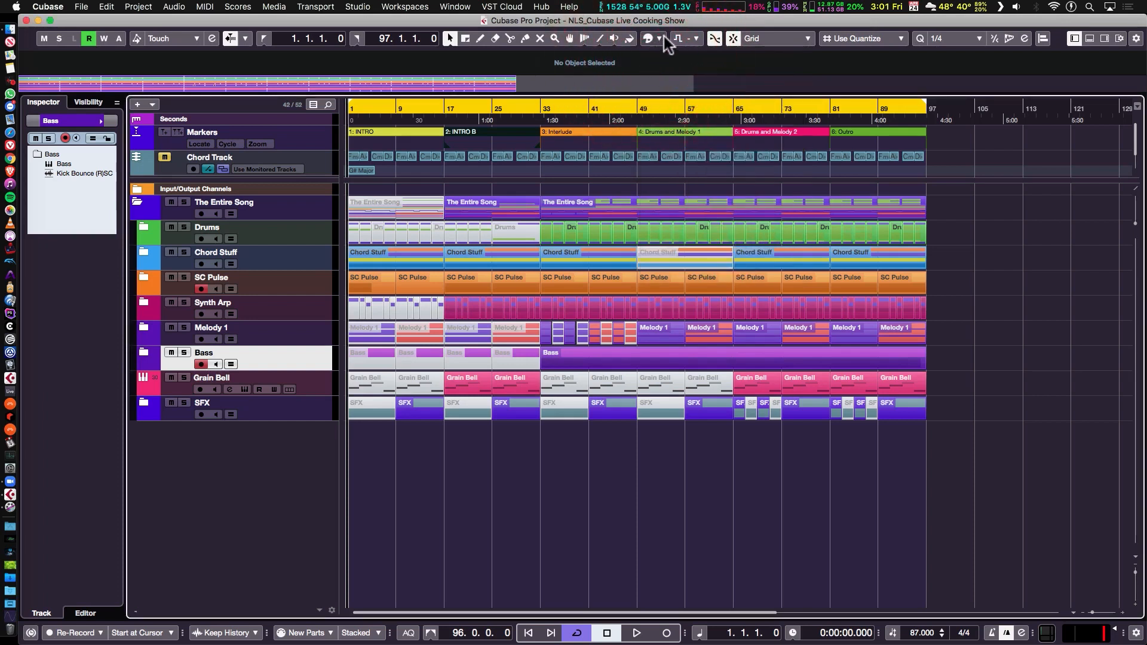
left_click(661, 38)
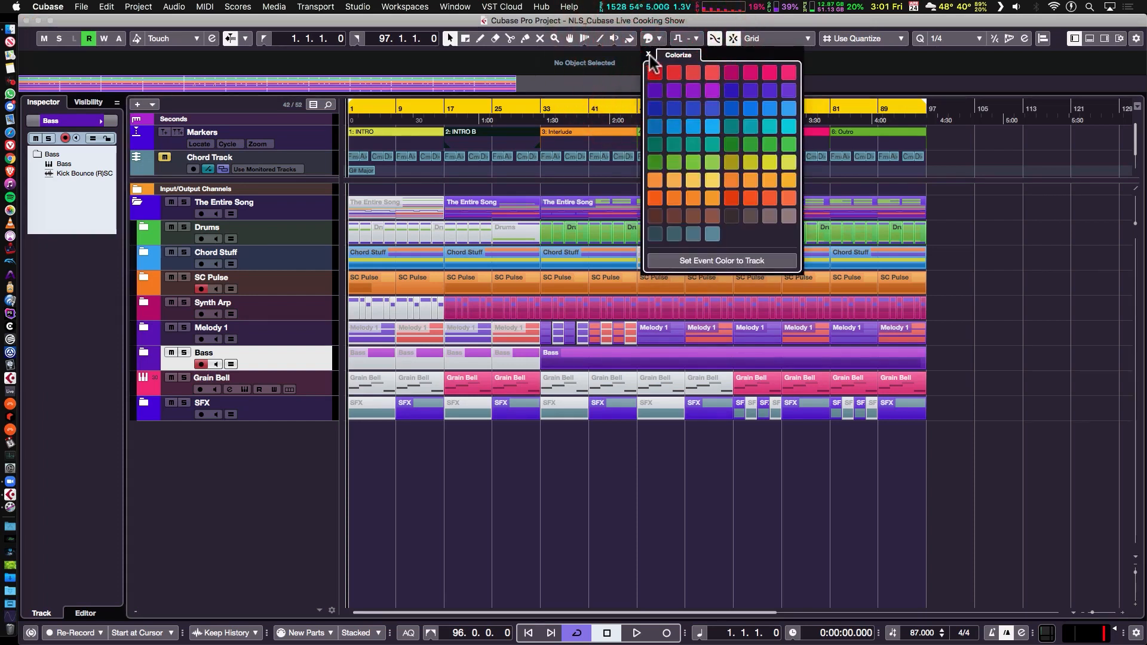
left_click(649, 55)
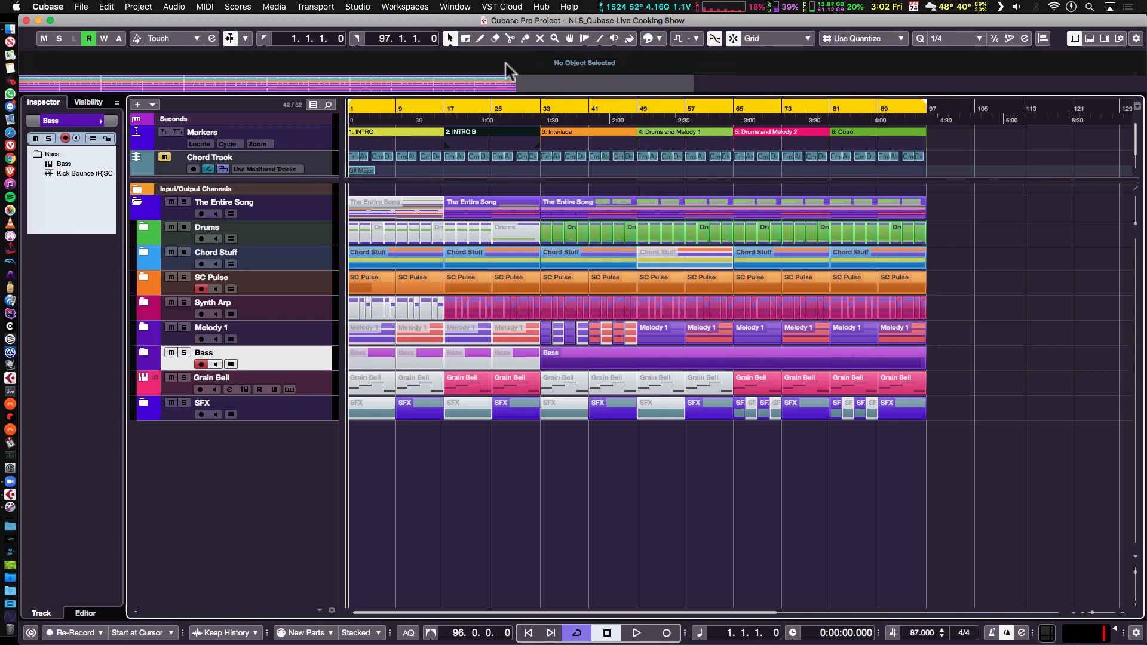
Disarm recording on the SC Pulse and Bass folder tracks.
left_click(201, 289)
left_click(201, 364)
Examine the enlarged arrangement with the Drums and Separated Drums folders expanded, restore the smaller track heights and collapse both folders.
key("h")
key("shift+h")
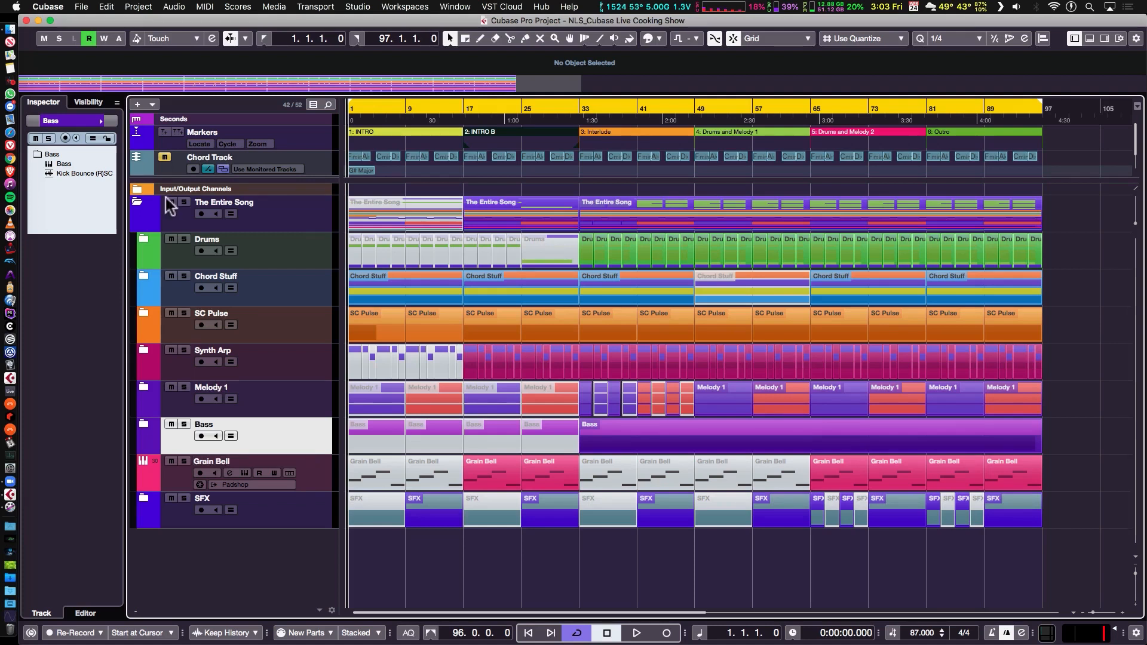
left_click(141, 242)
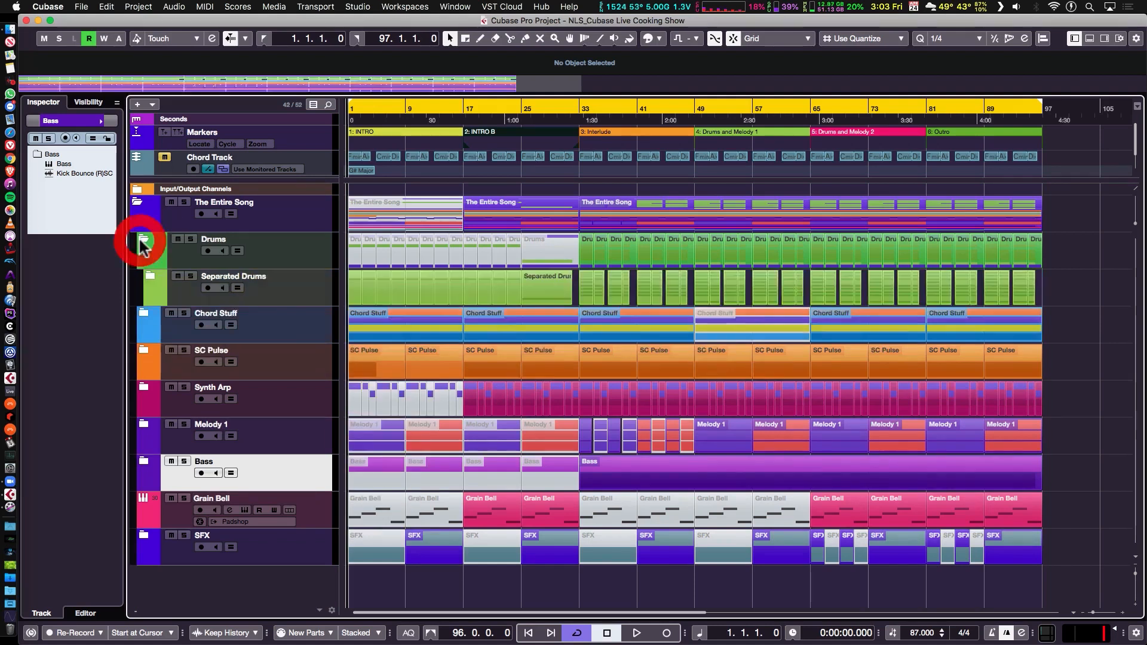
left_click(151, 277)
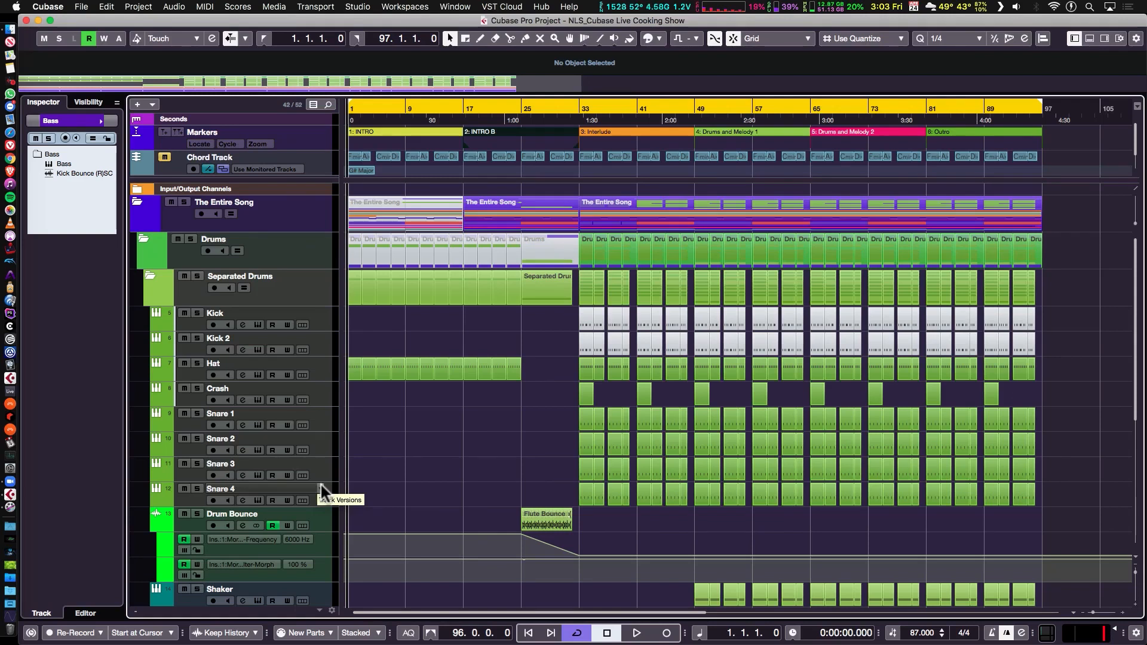
key("alt+g")
key("shift+h")
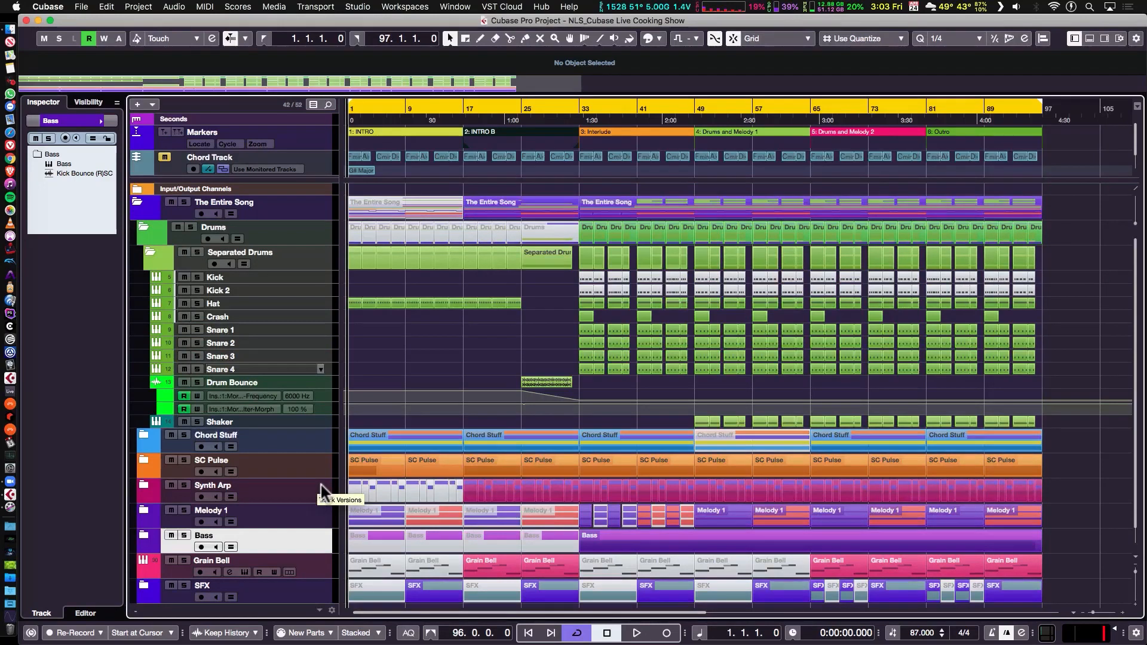
left_click(147, 251)
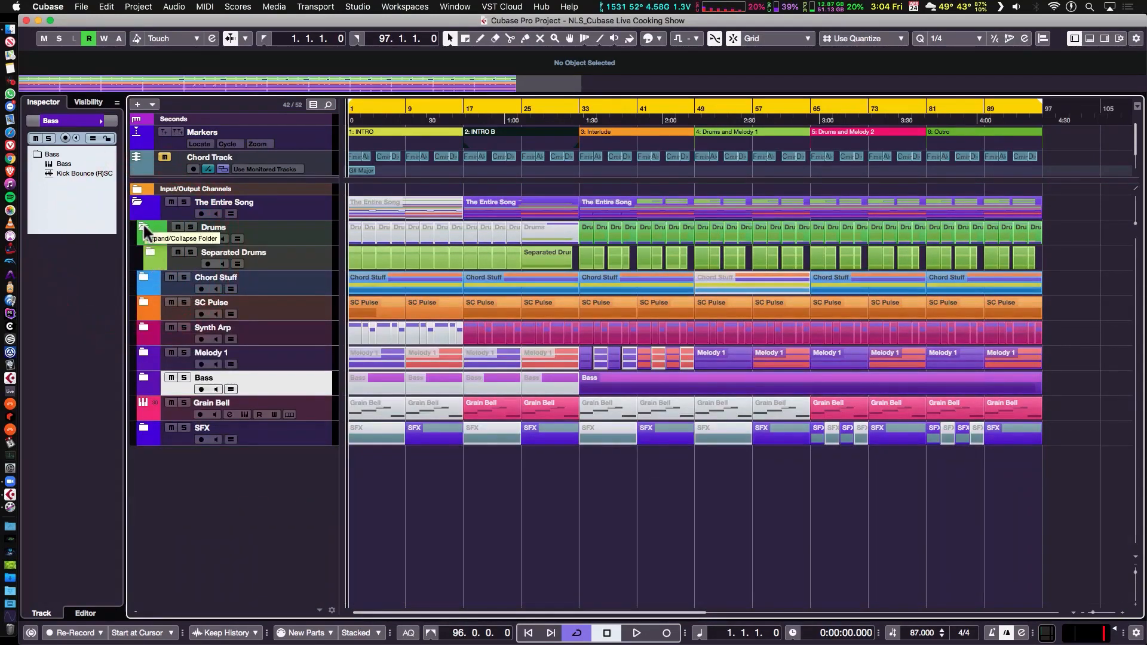
left_click(143, 224)
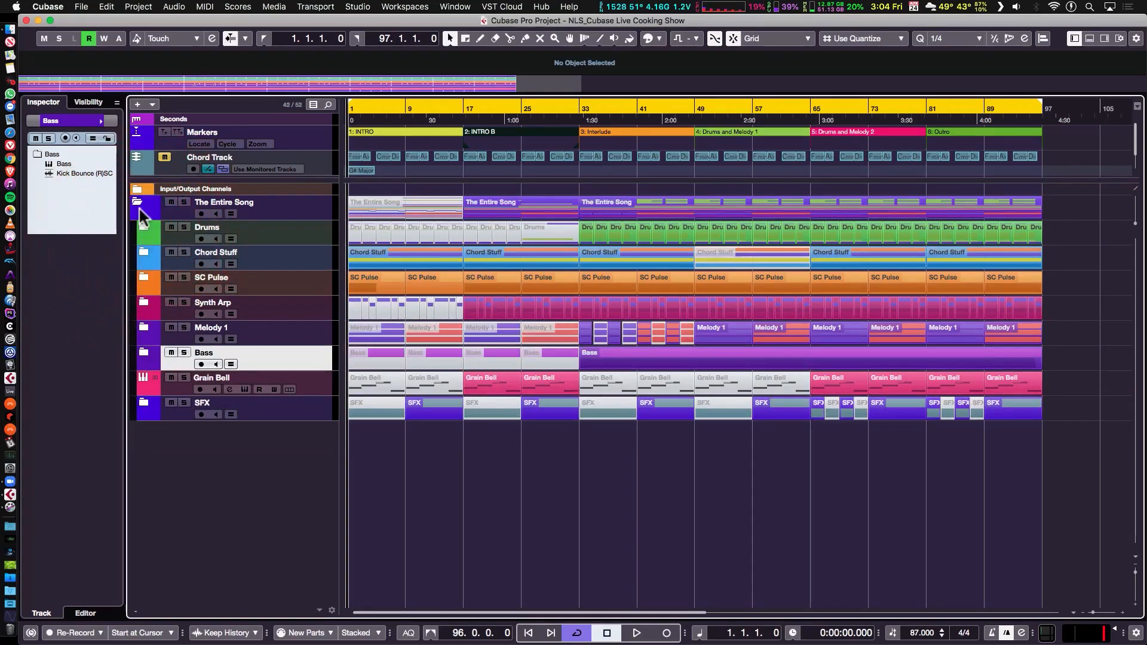